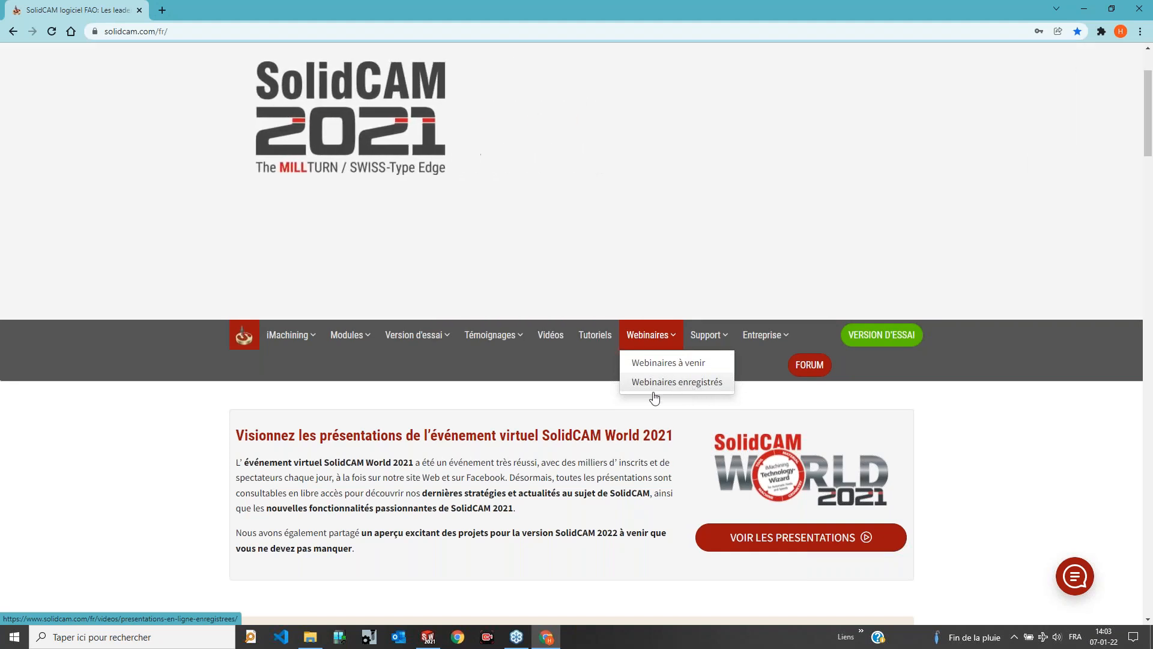
Step: Open the SolidCAM 2021 new features page from the site's modules section and review its feature list
{"action": "mouse_move", "coordinate": [364, 342]}
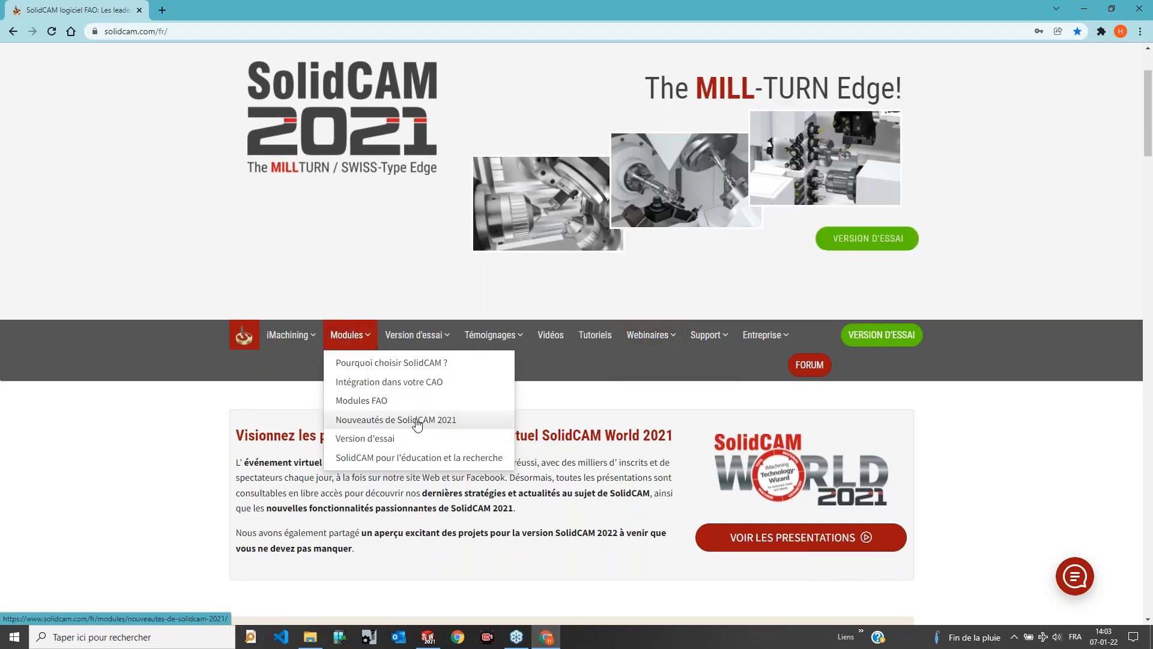
{"action": "left_click", "coordinate": [418, 420]}
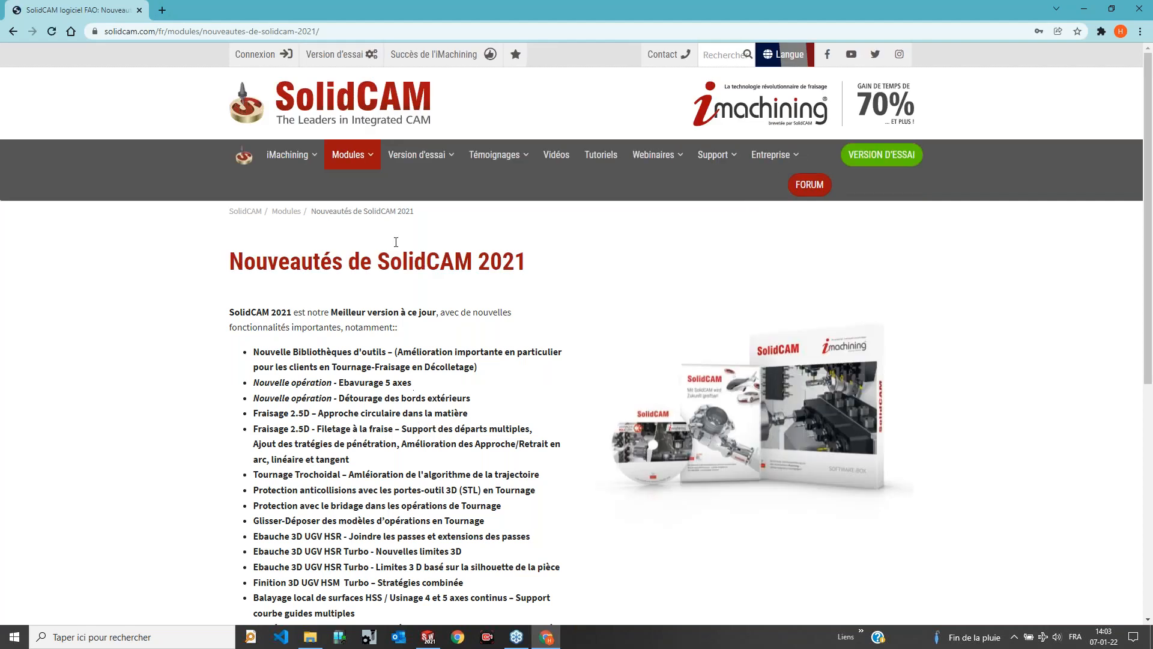
{"action": "scroll", "coordinate": [532, 422], "scroll_direction": "down", "scroll_amount": 5}
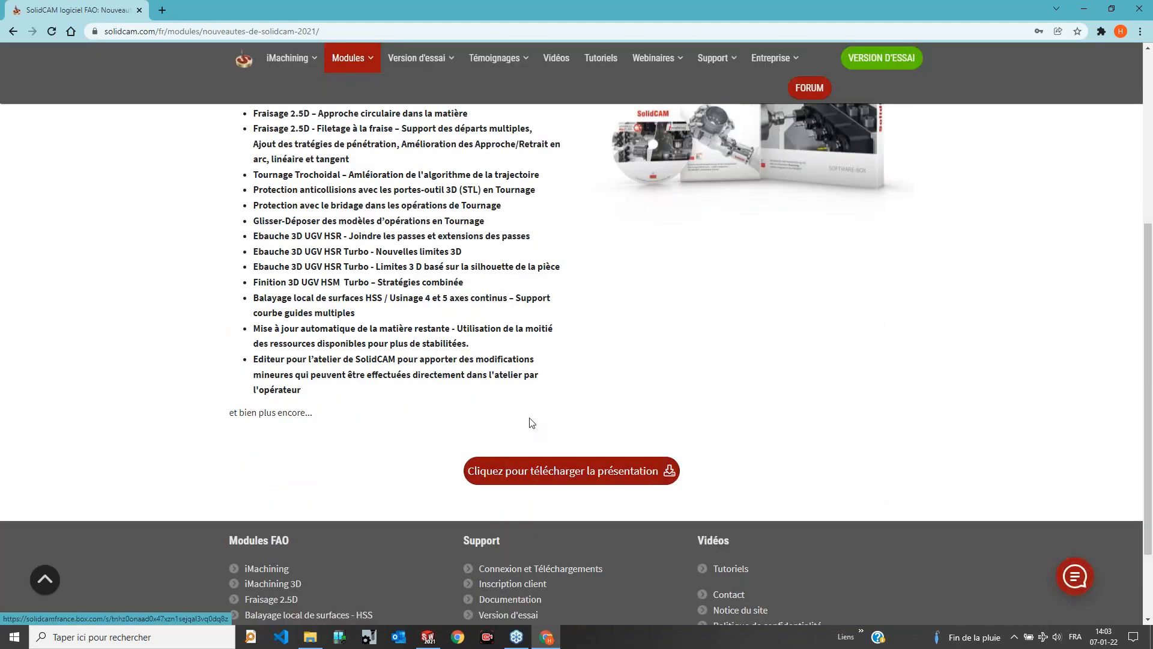
{"action": "scroll", "coordinate": [529, 471], "scroll_direction": "up", "scroll_amount": 2}
{"action": "left_click_drag", "start_coordinate": [296, 202], "coordinate": [501, 464]}
{"action": "left_click", "coordinate": [502, 462]}
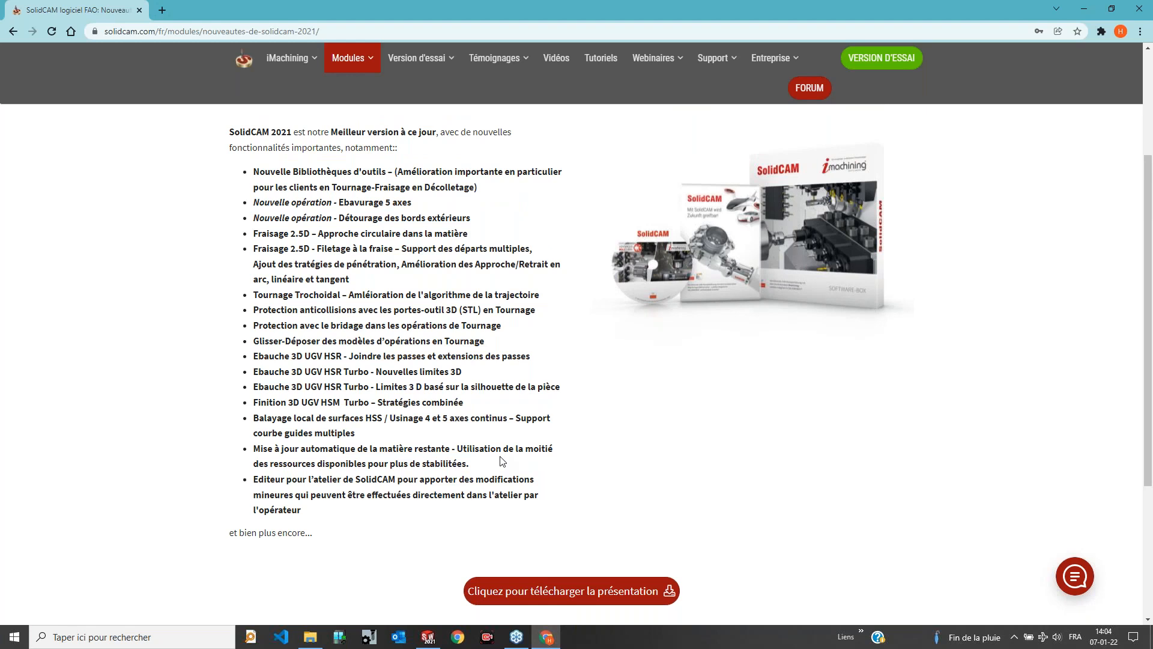
Step: Switch to the Webinar nouveautés folder and open SolidCAM Viewer.pdf from the subfolder "1- SolidCAM Viewer - Editeur ou Simulateur"
{"action": "left_click", "coordinate": [545, 637]}
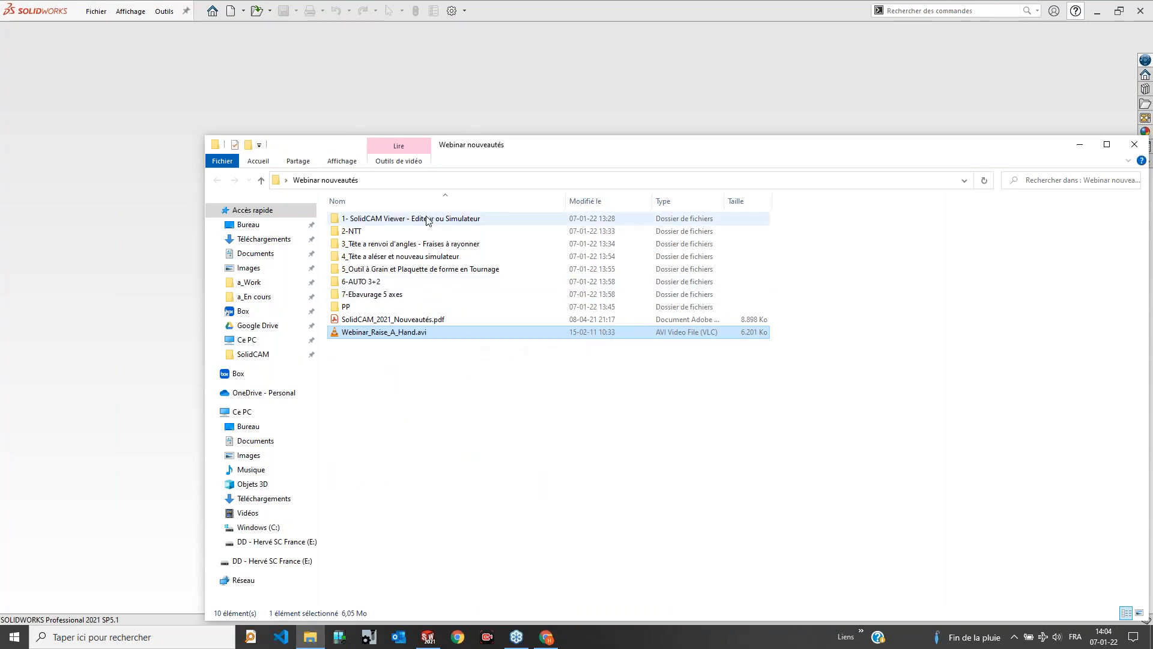
{"action": "left_click", "coordinate": [383, 222]}
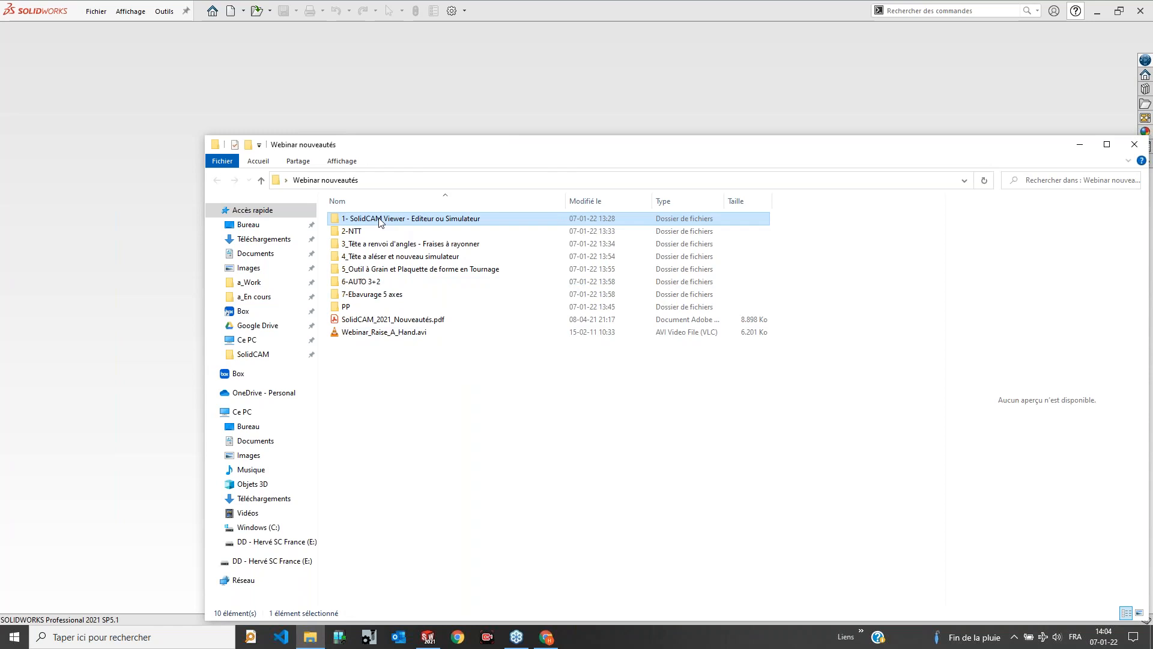
{"action": "double_click", "coordinate": [369, 220]}
{"action": "double_click", "coordinate": [369, 219]}
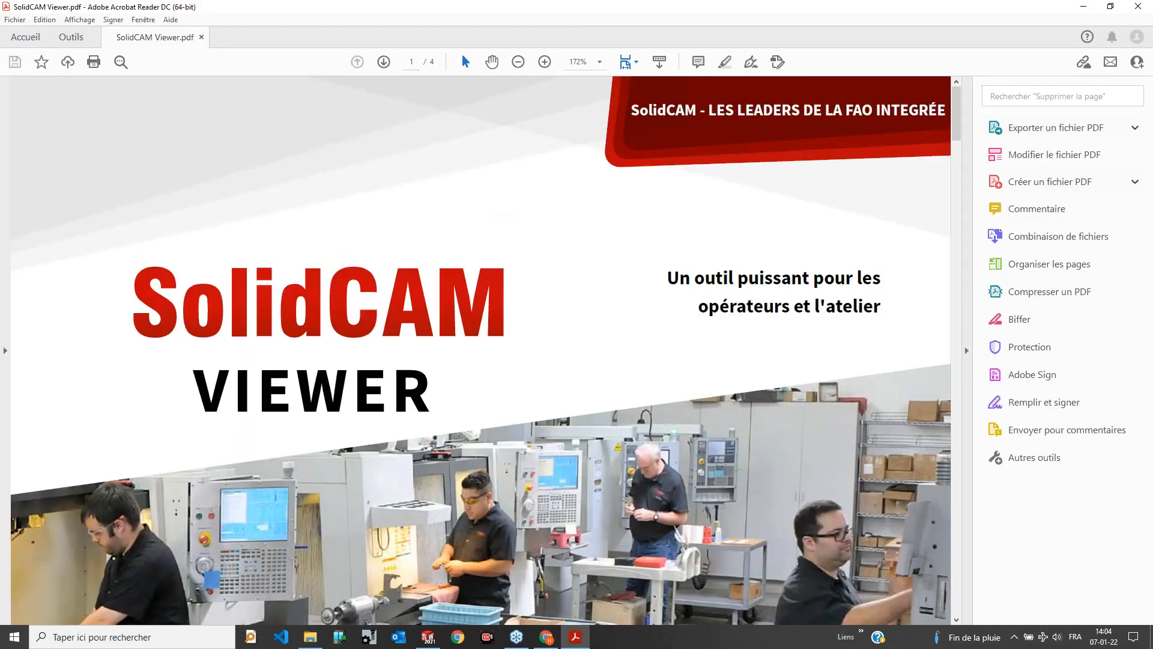
Step: Examine the Editeur and Simulateur version descriptions on page 3 of the SolidCAM Viewer brochure
{"action": "scroll", "coordinate": [438, 317], "scroll_direction": "down", "scroll_amount": 2, "text": "ctrl"}
{"action": "scroll", "coordinate": [438, 316], "scroll_direction": "down", "scroll_amount": 2}
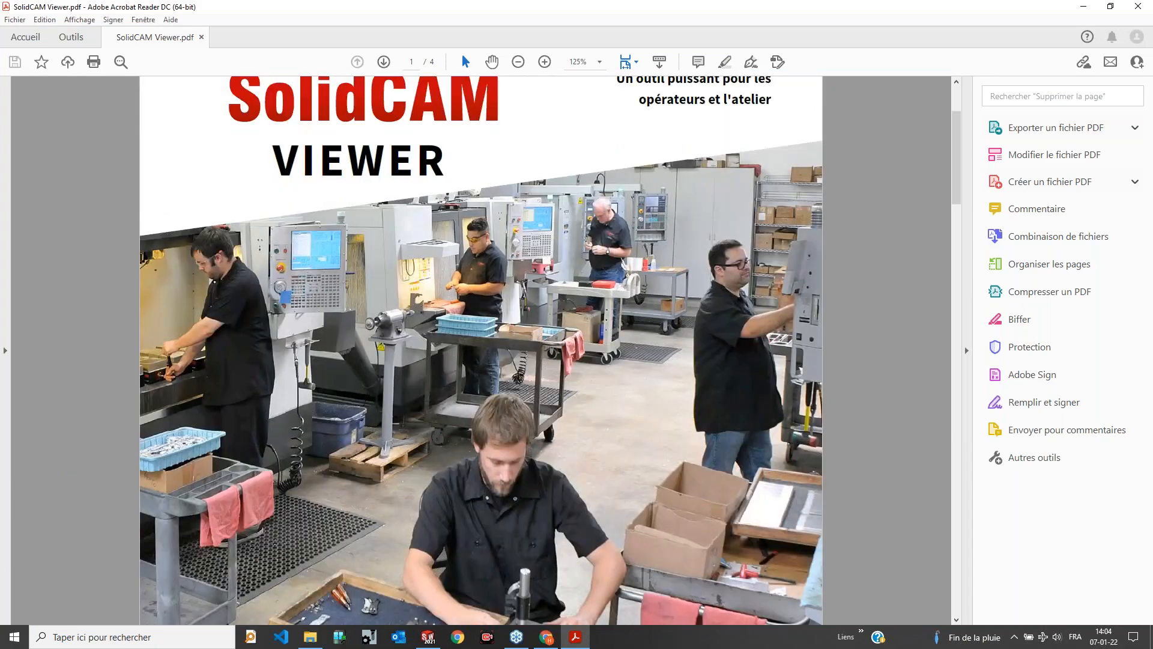
{"action": "scroll", "coordinate": [451, 390], "scroll_direction": "down", "scroll_amount": 3, "text": "ctrl"}
{"action": "scroll", "coordinate": [451, 393], "scroll_direction": "down", "scroll_amount": 8}
{"action": "scroll", "coordinate": [451, 398], "scroll_direction": "down", "scroll_amount": 5}
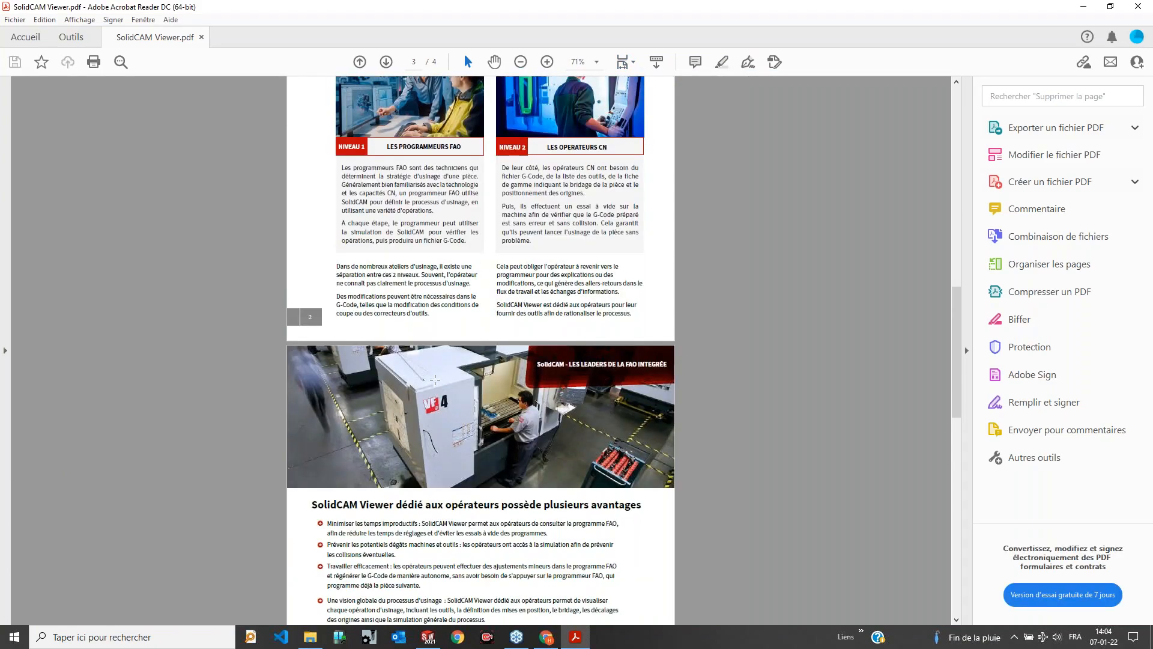
{"action": "scroll", "coordinate": [435, 379], "scroll_direction": "down", "scroll_amount": 4}
{"action": "scroll", "coordinate": [417, 343], "scroll_direction": "down", "scroll_amount": 6}
{"action": "double_click", "coordinate": [415, 334]}
{"action": "double_click", "coordinate": [569, 453]}
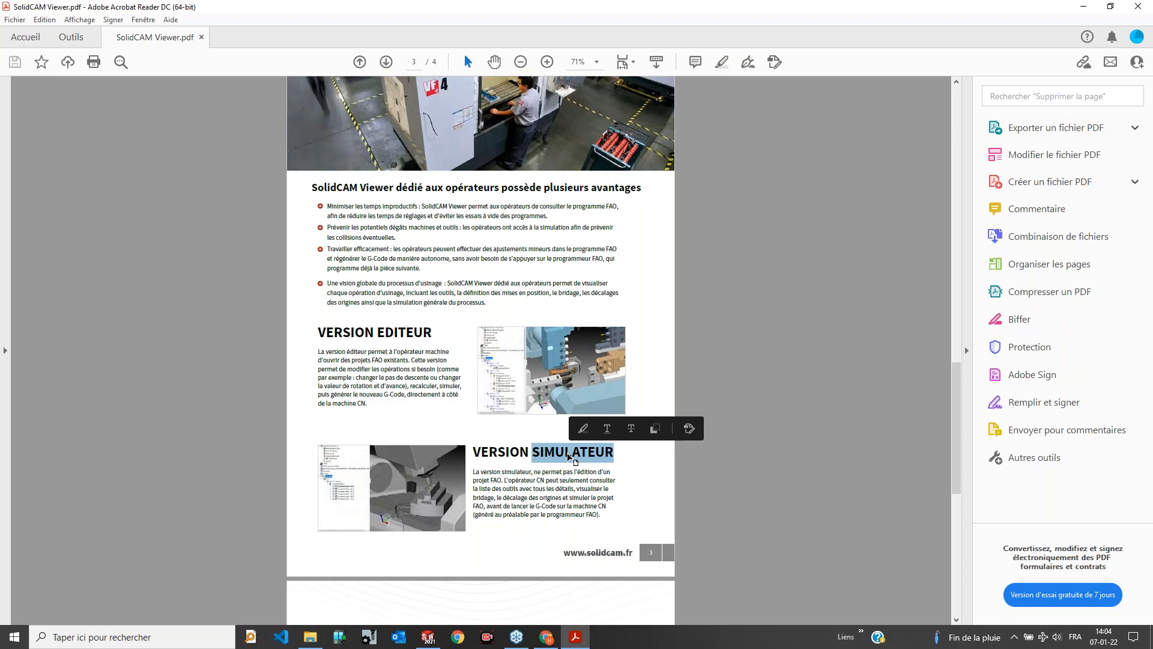
Step: Review the operator benefits on page 3 and the Editeur versus Simulateur comparison table on page 4 of the brochure
{"action": "left_click", "coordinate": [576, 637]}
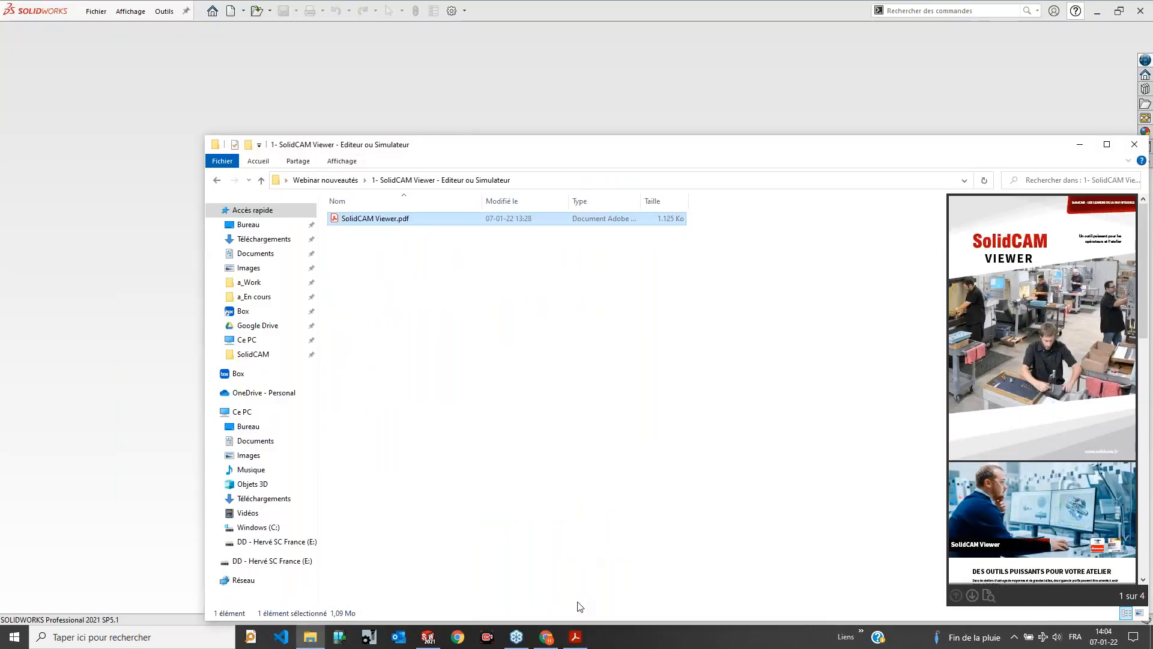
{"action": "left_click", "coordinate": [576, 637]}
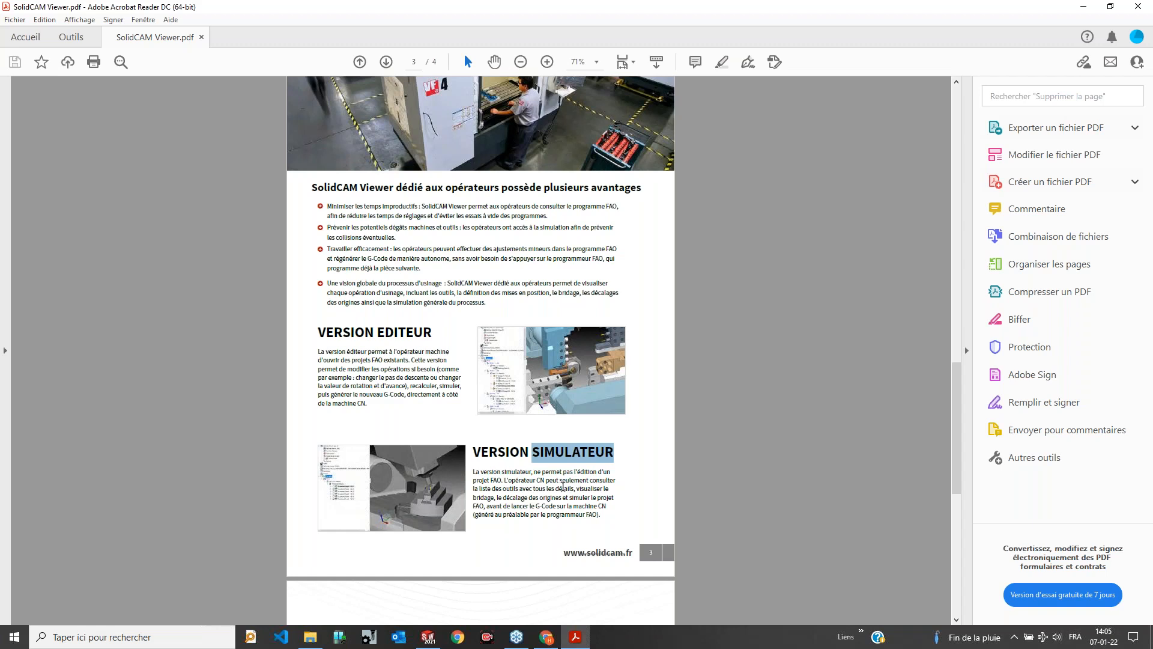
{"action": "scroll", "coordinate": [574, 393], "scroll_direction": "up", "scroll_amount": 2}
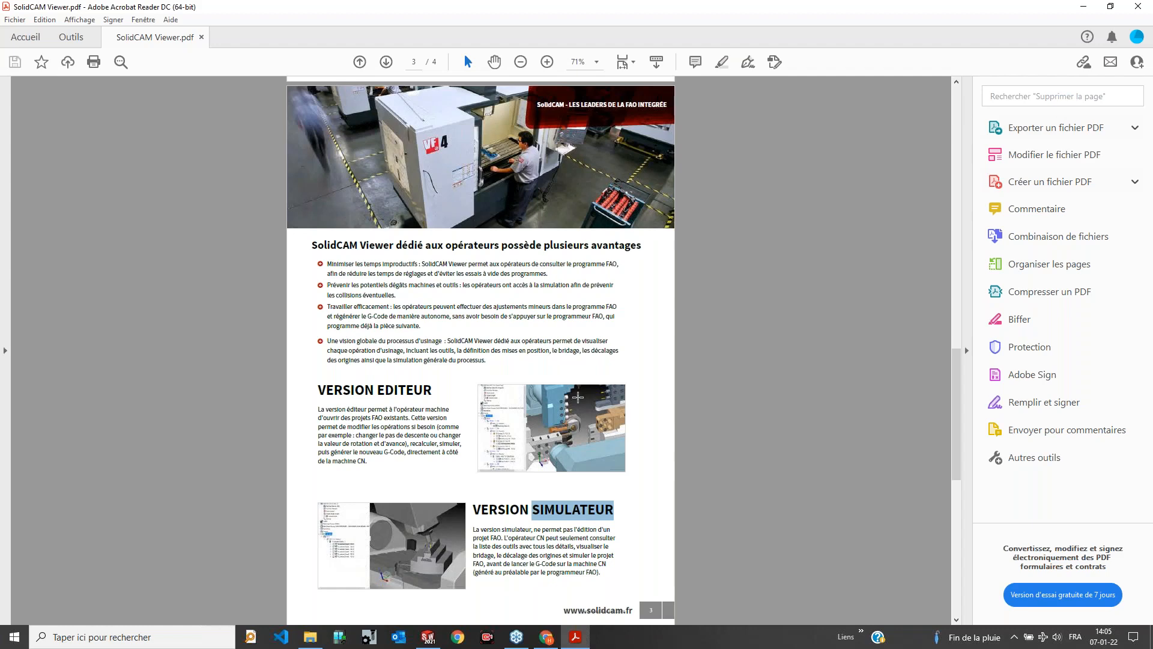
{"action": "scroll", "coordinate": [578, 397], "scroll_direction": "up", "scroll_amount": 3}
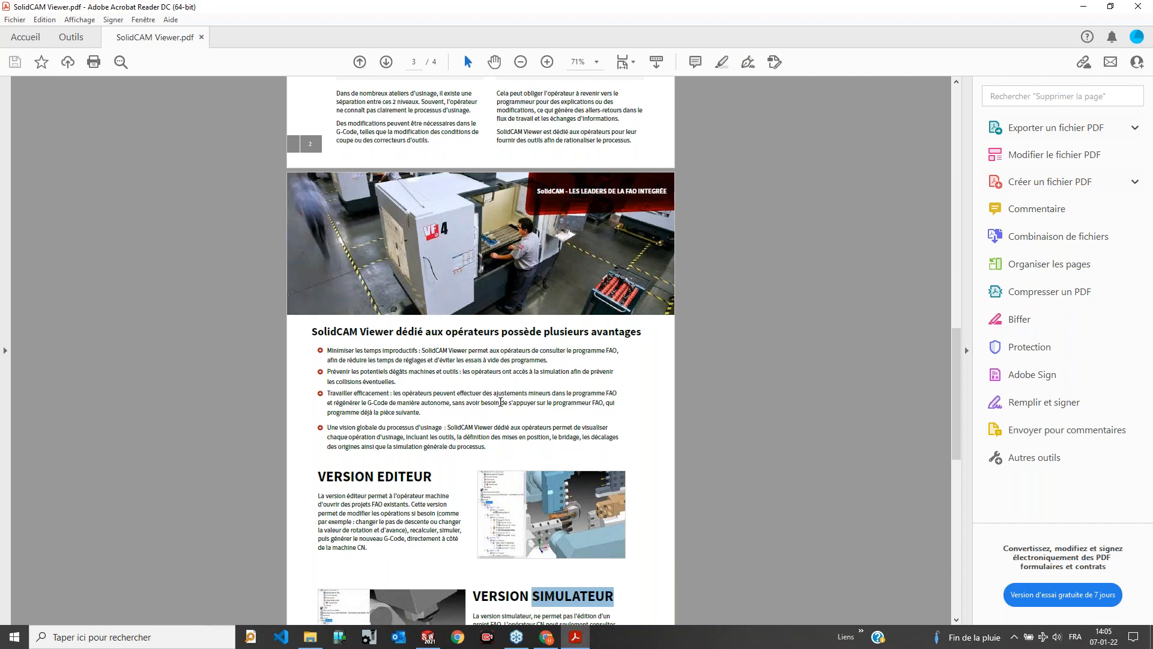
{"action": "scroll", "coordinate": [499, 399], "scroll_direction": "down", "scroll_amount": 9}
{"action": "left_click_drag", "start_coordinate": [551, 278], "coordinate": [627, 295]}
{"action": "scroll", "coordinate": [554, 430], "scroll_direction": "down", "scroll_amount": 3}
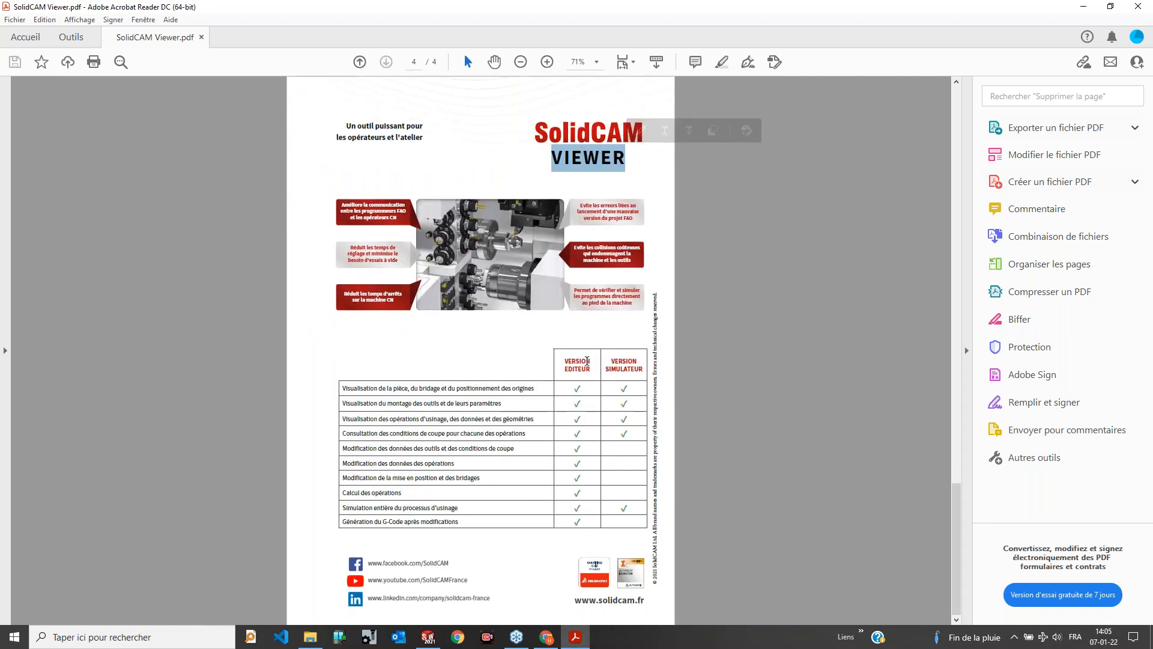
{"action": "left_click_drag", "start_coordinate": [565, 358], "coordinate": [644, 371]}
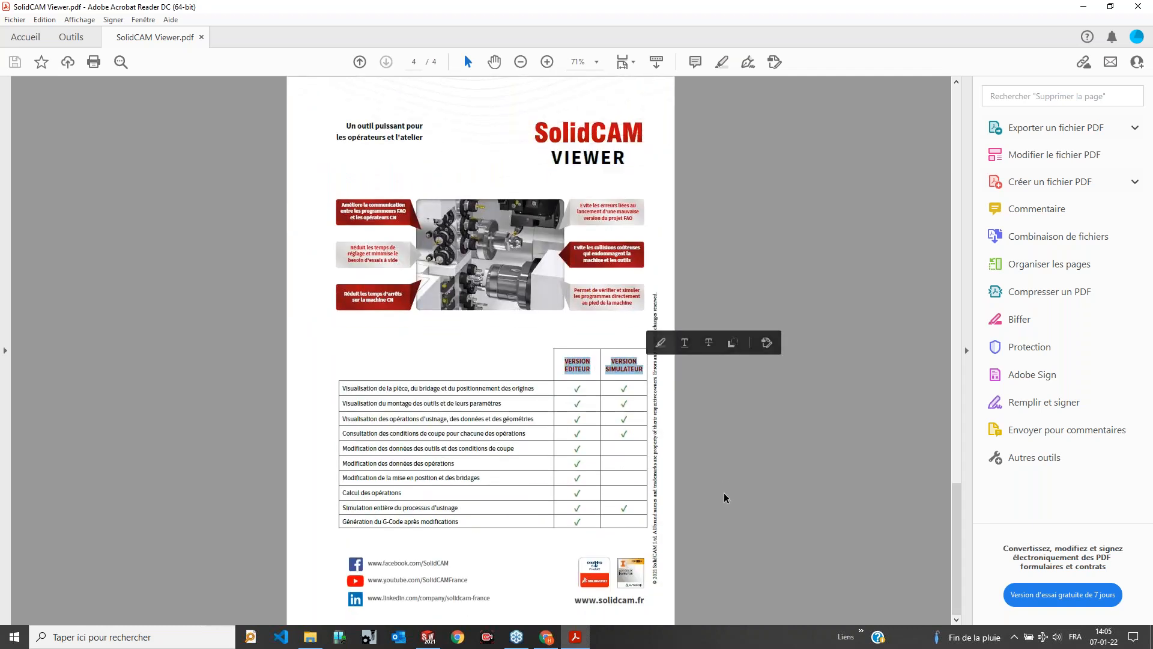
{"action": "left_click", "coordinate": [722, 486]}
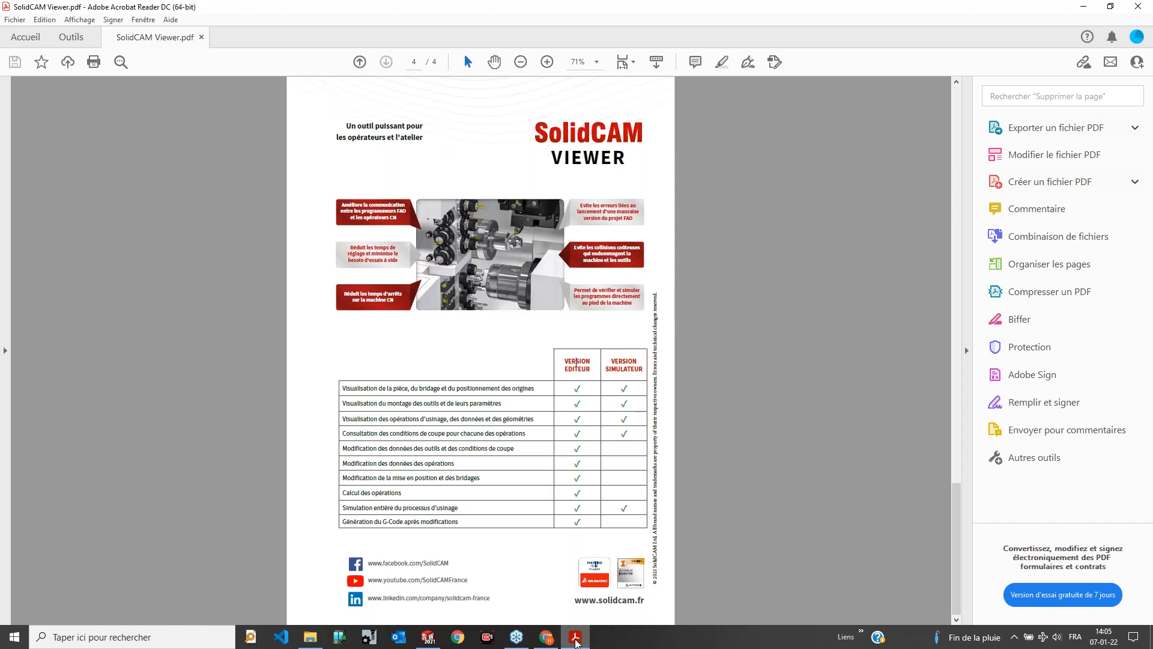
Step: Switch to SOLIDWORKS and restore the directory locations page of the SolidCAM settings to its defaults
{"action": "left_click", "coordinate": [576, 638]}
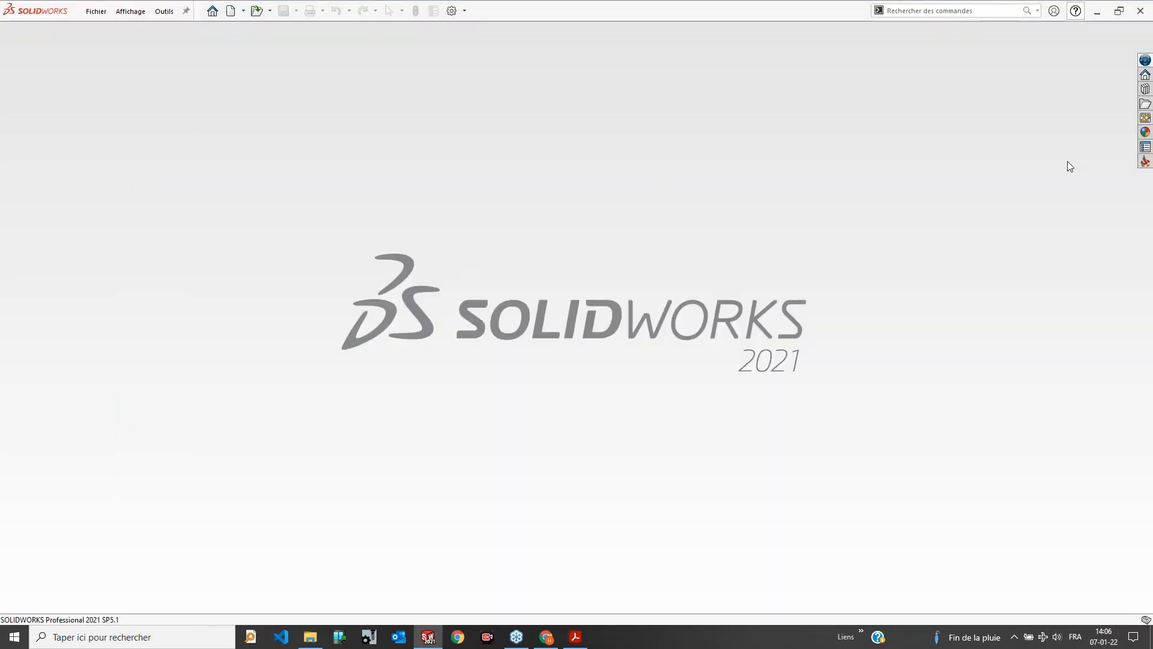
{"action": "left_click", "coordinate": [1145, 161]}
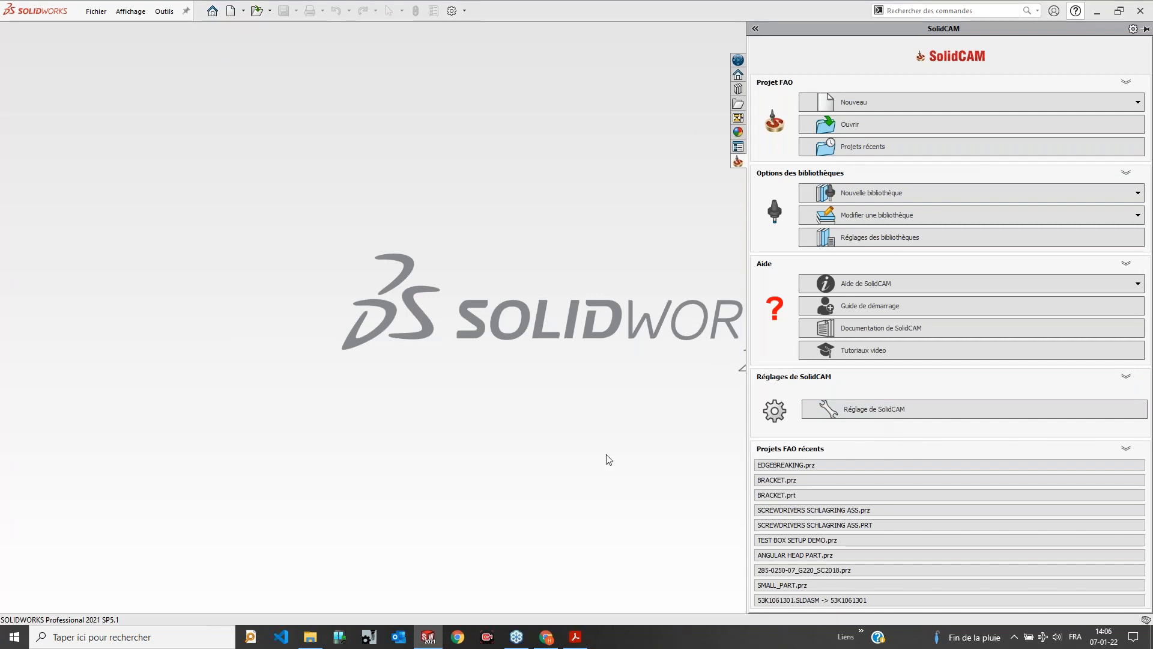
{"action": "left_click", "coordinate": [853, 409]}
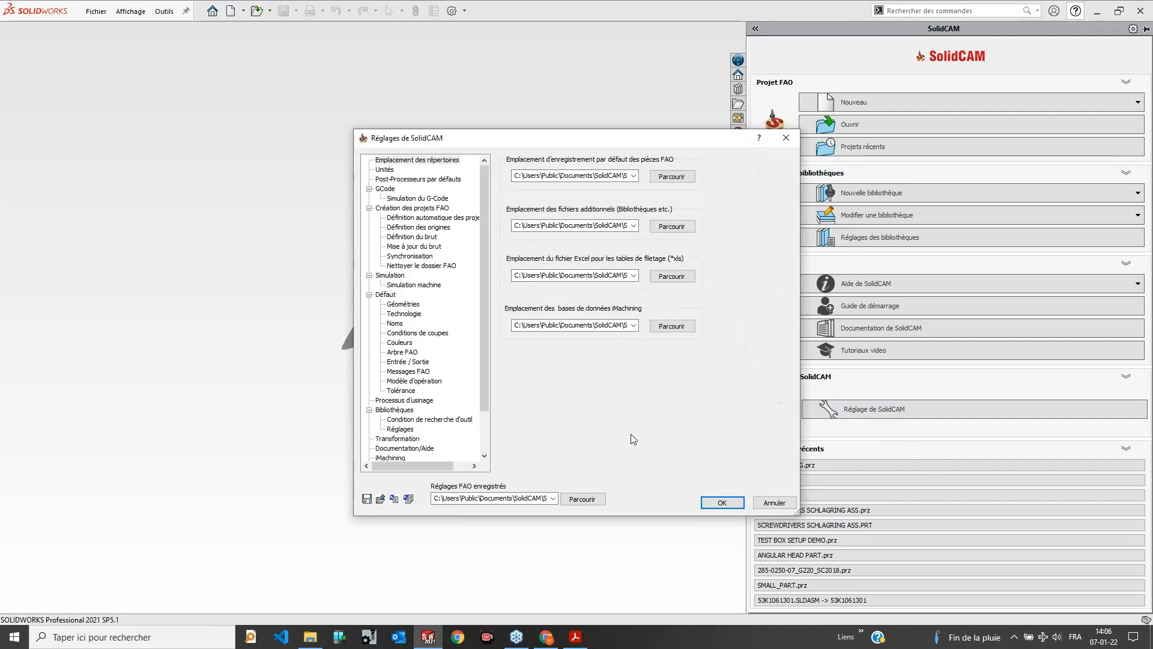
{"action": "left_click", "coordinate": [394, 498]}
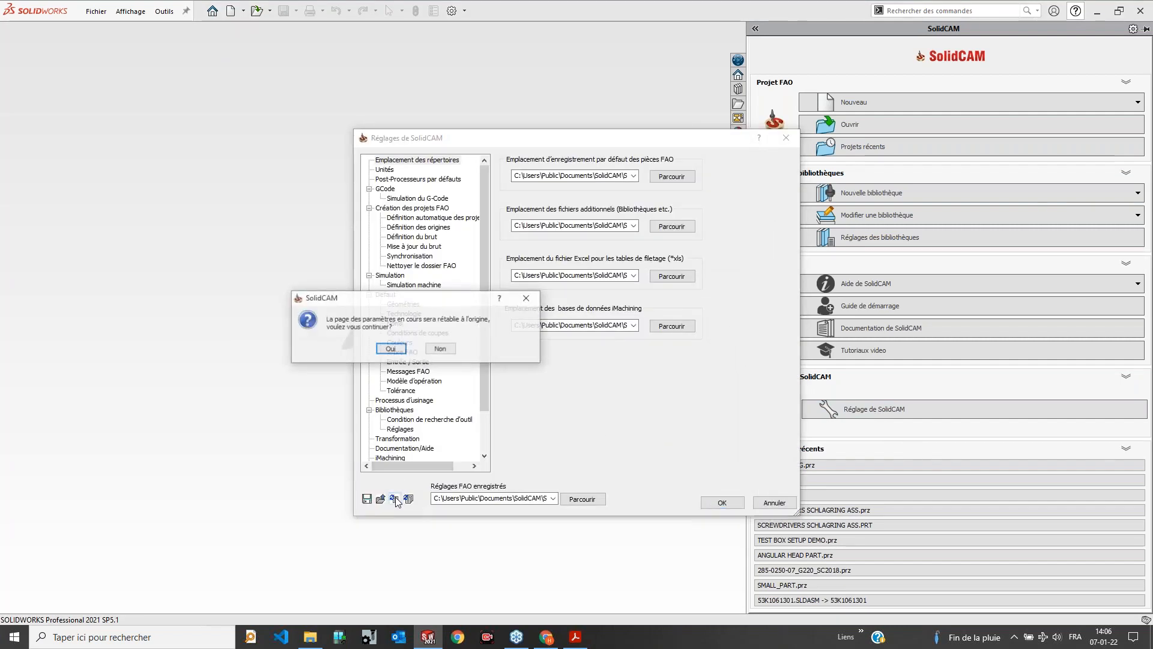
{"action": "left_click", "coordinate": [390, 348]}
{"action": "left_click", "coordinate": [722, 503]}
Step: Start opening an existing CAM project and browse to the SW folder within the SolidCAM2021 user files
{"action": "left_click", "coordinate": [871, 127]}
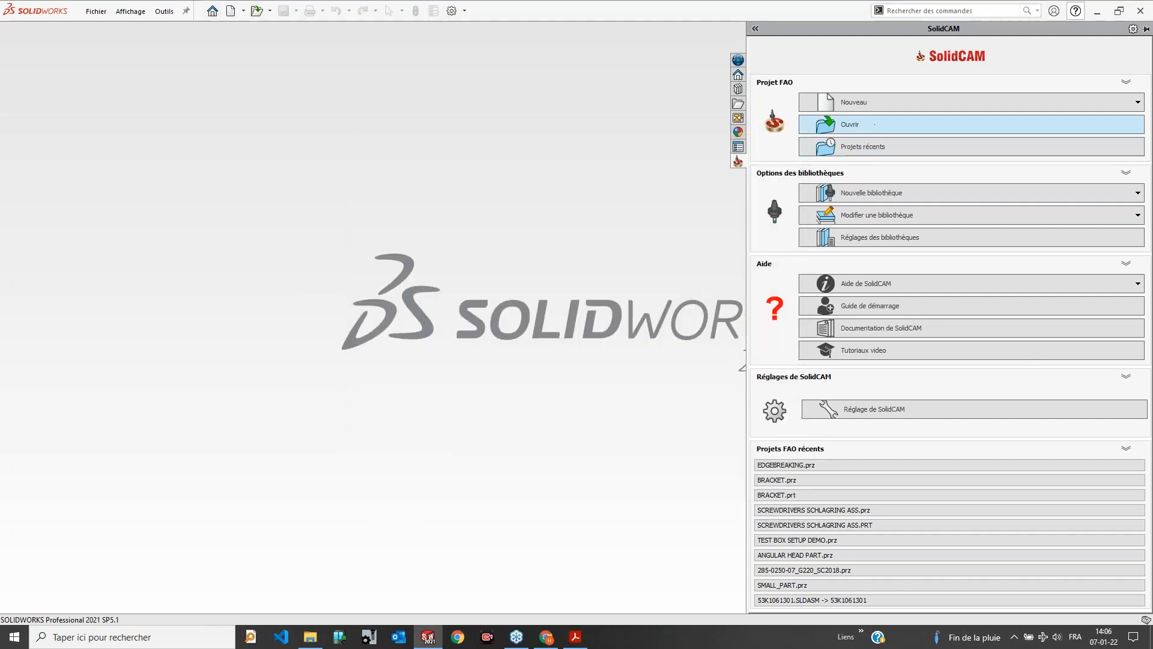
{"action": "left_click", "coordinate": [360, 339]}
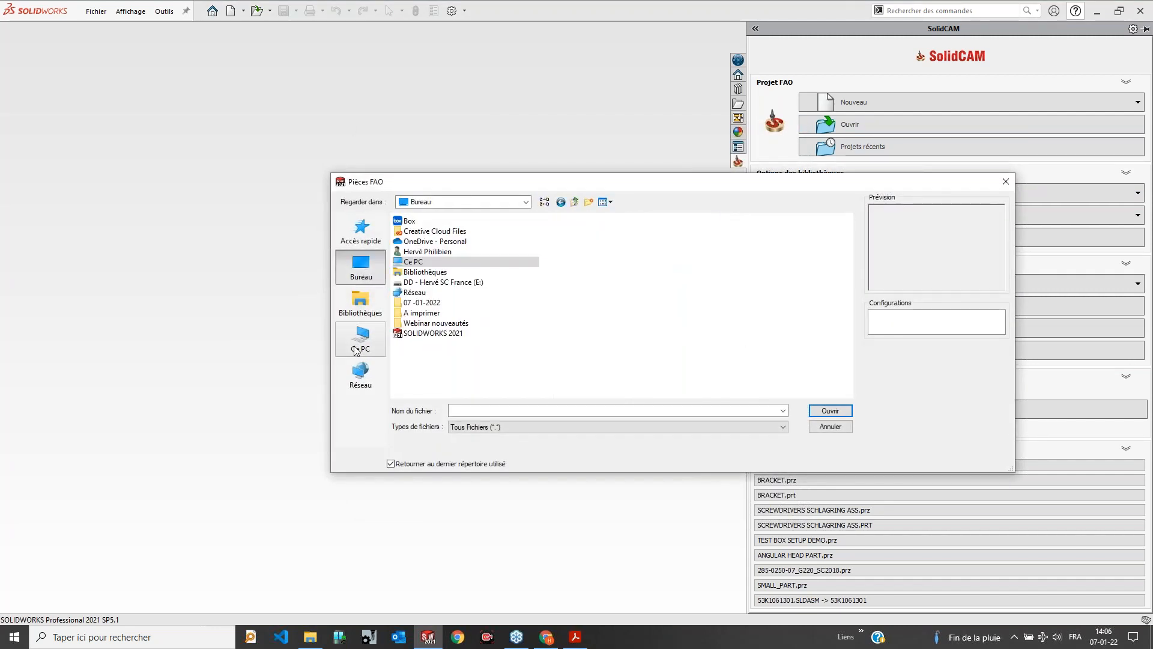
{"action": "left_click", "coordinate": [354, 227]}
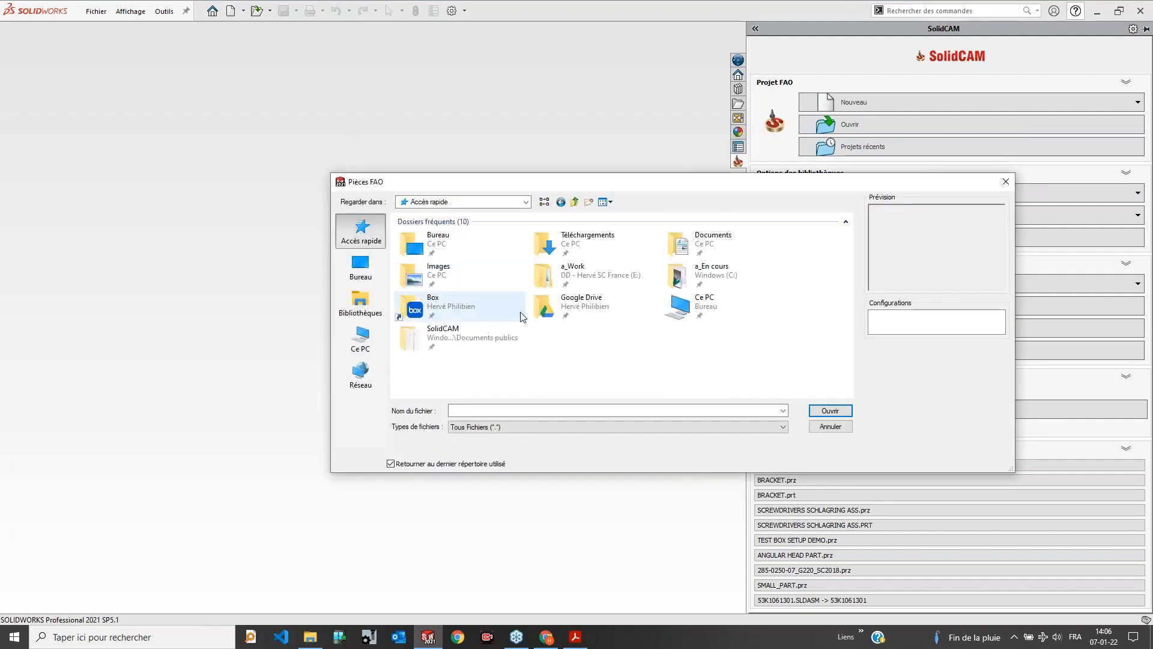
{"action": "double_click", "coordinate": [473, 339]}
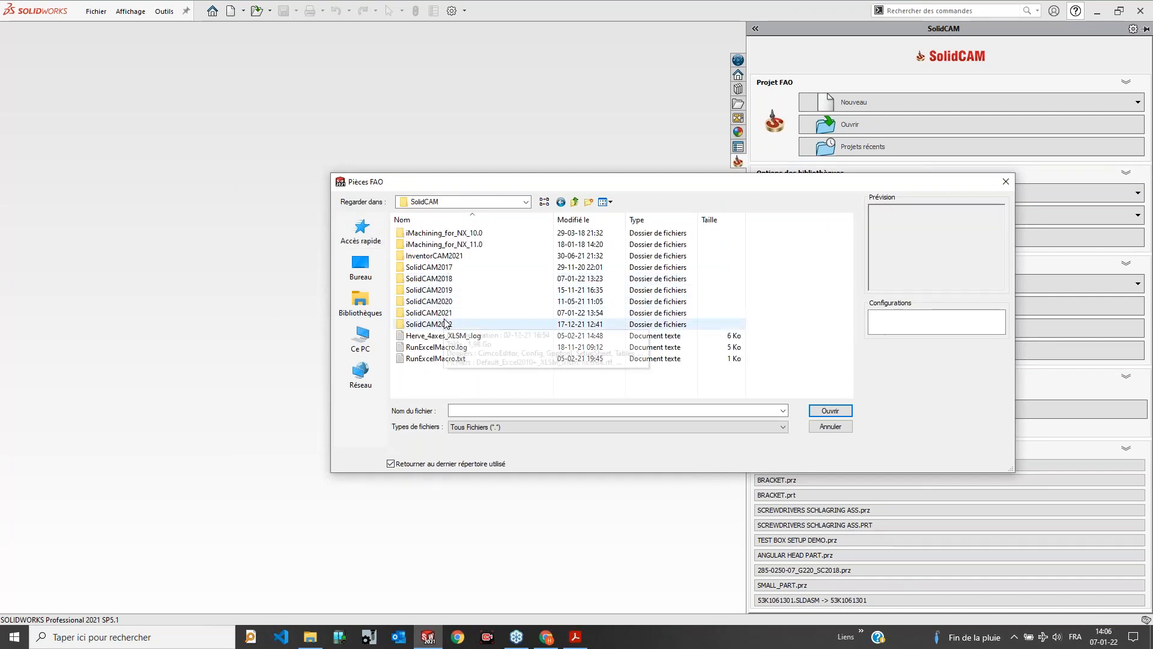
{"action": "double_click", "coordinate": [429, 313]}
{"action": "double_click", "coordinate": [431, 290]}
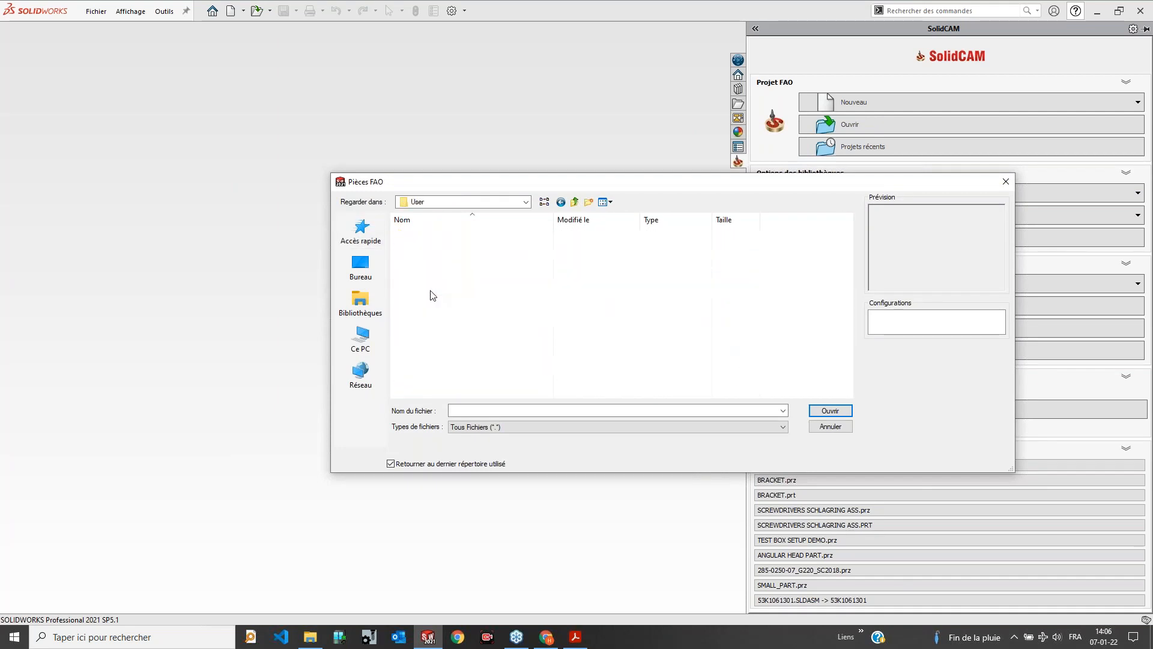
{"action": "double_click", "coordinate": [471, 233]}
{"action": "left_click", "coordinate": [475, 234]}
{"action": "double_click", "coordinate": [475, 235]}
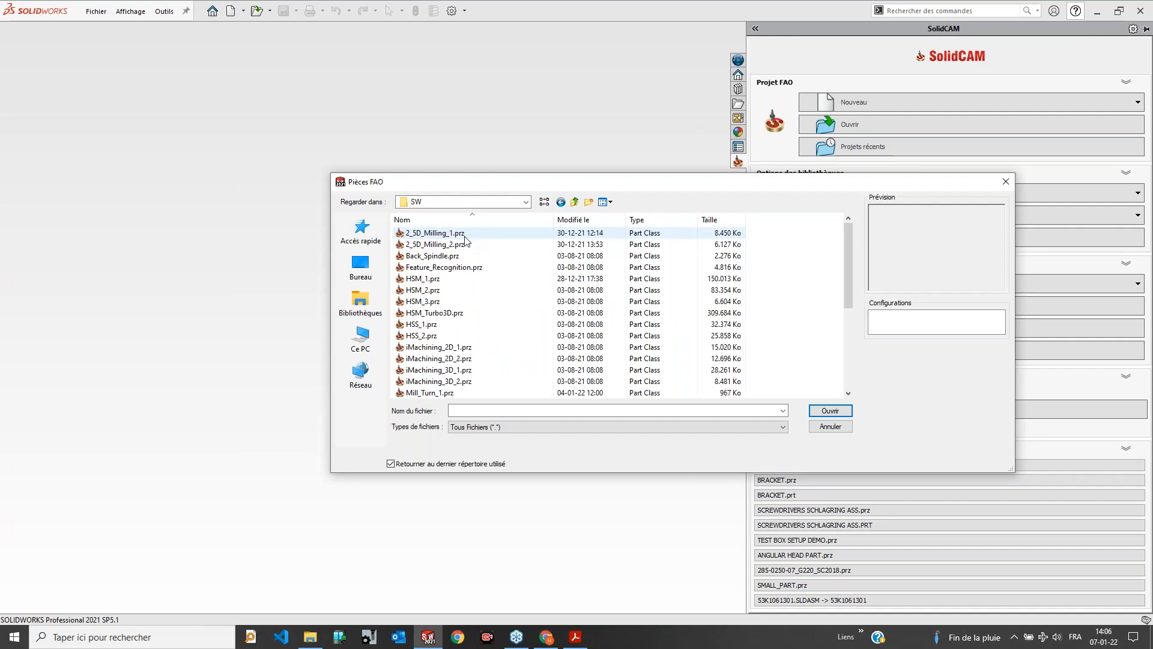
Step: Preview sample projects in the SW folder and open the CAM project 2_5D_Milling_2.prz
{"action": "left_click", "coordinate": [468, 235]}
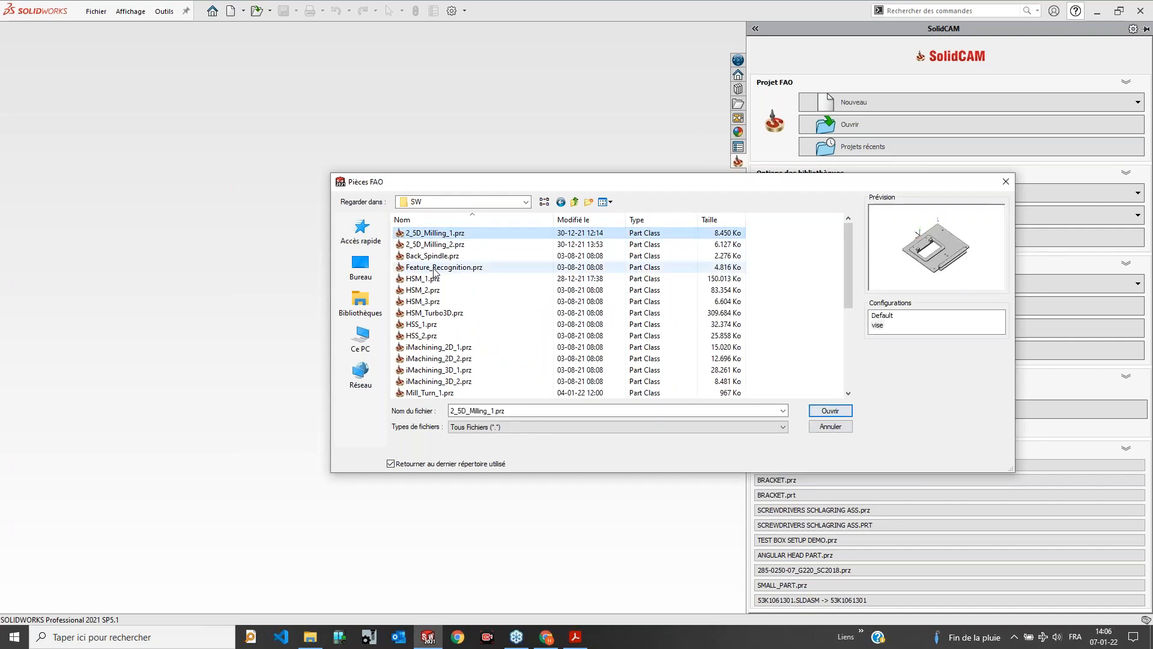
{"action": "left_click", "coordinate": [628, 347]}
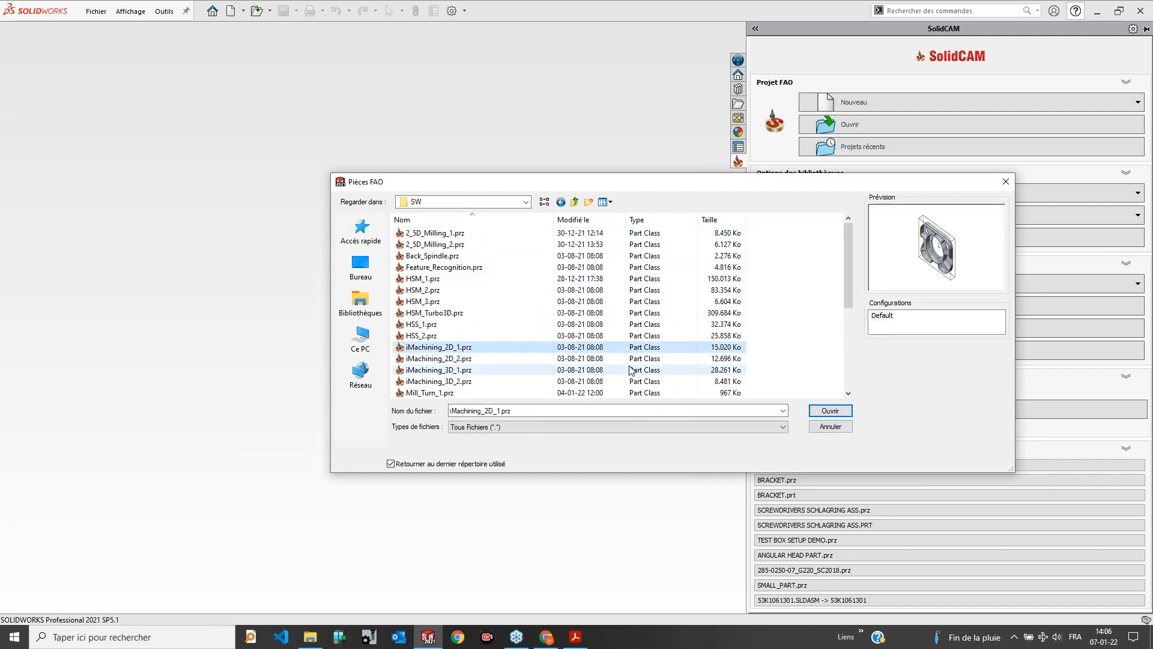
{"action": "left_click", "coordinate": [433, 244]}
{"action": "double_click", "coordinate": [432, 245]}
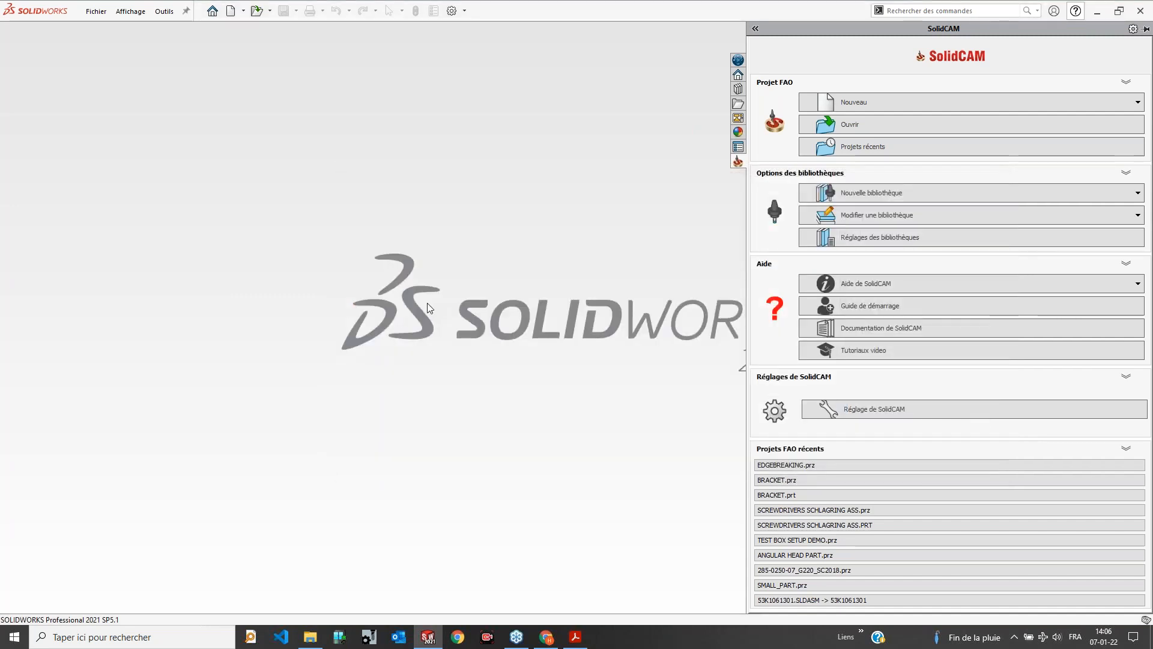
{"action": "left_click", "coordinate": [397, 390]}
{"action": "left_click", "coordinate": [483, 431]}
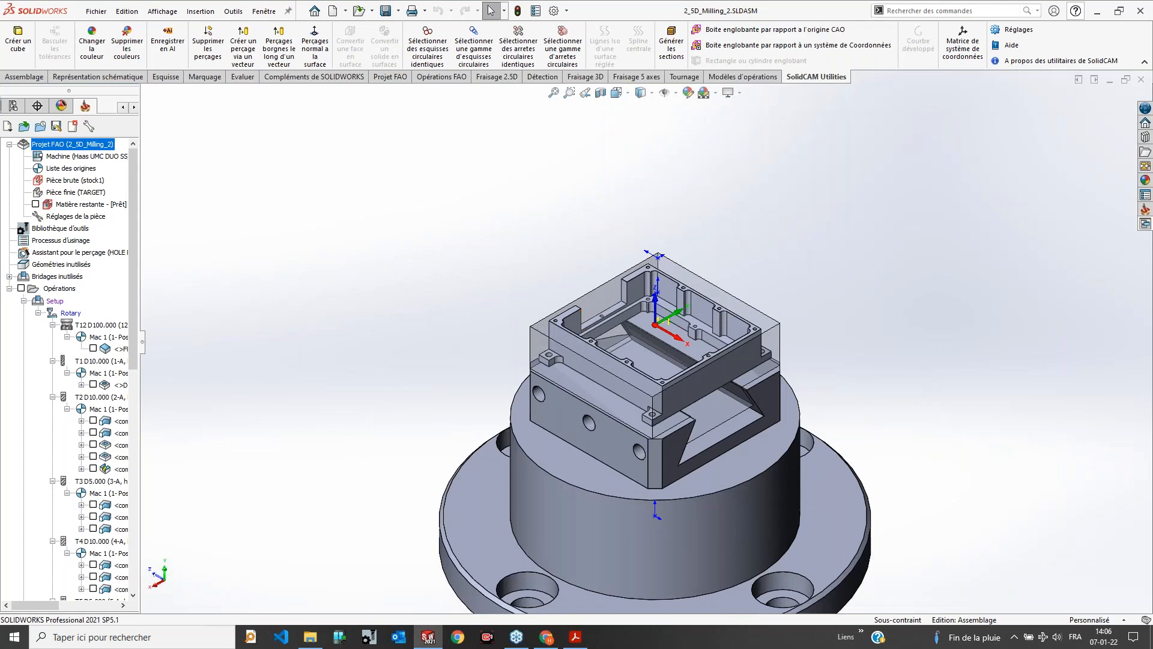
Step: Widen the CAM manager pane and examine the project's operations tree and the fixtured part
{"action": "left_click_drag", "start_coordinate": [139, 183], "coordinate": [298, 211]}
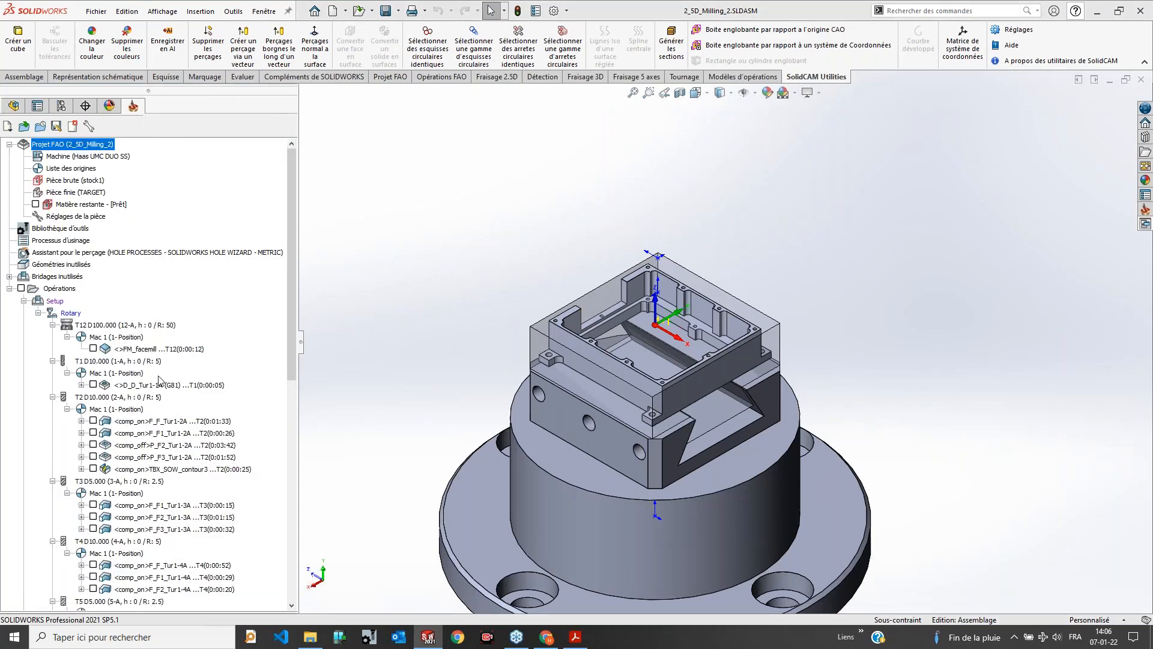
{"action": "scroll", "coordinate": [158, 380], "scroll_direction": "down", "scroll_amount": 5}
{"action": "middle_click_drag", "start_coordinate": [656, 367], "coordinate": [736, 352]}
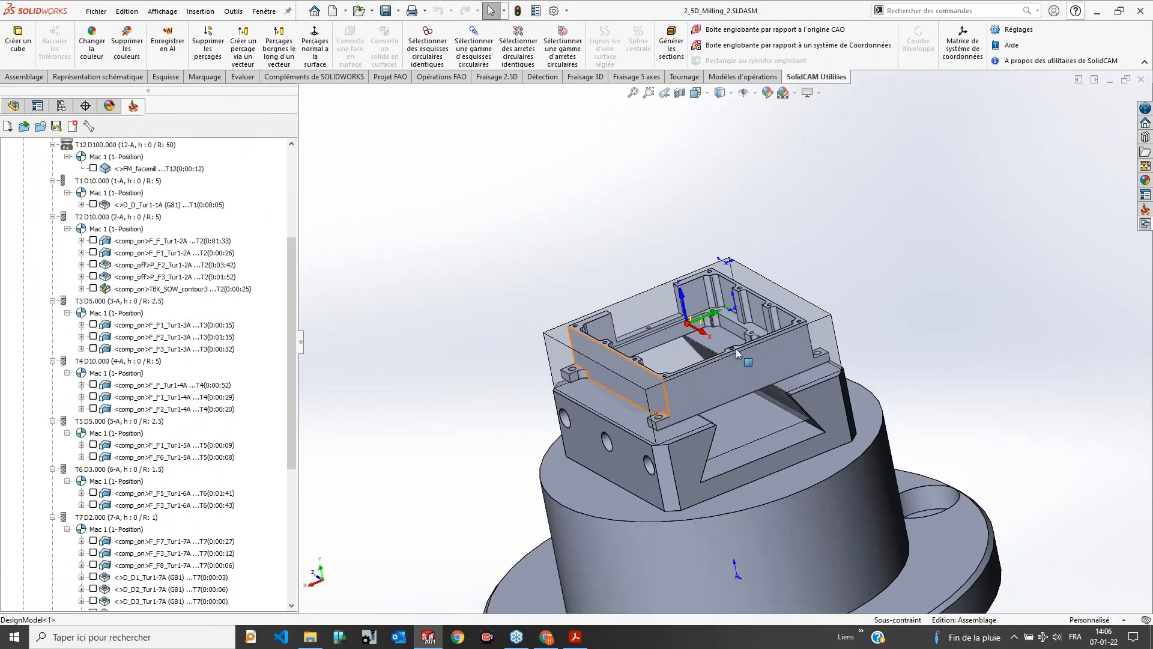
{"action": "scroll", "coordinate": [737, 348], "scroll_direction": "up", "scroll_amount": 5}
{"action": "scroll", "coordinate": [161, 474], "scroll_direction": "down", "scroll_amount": 6}
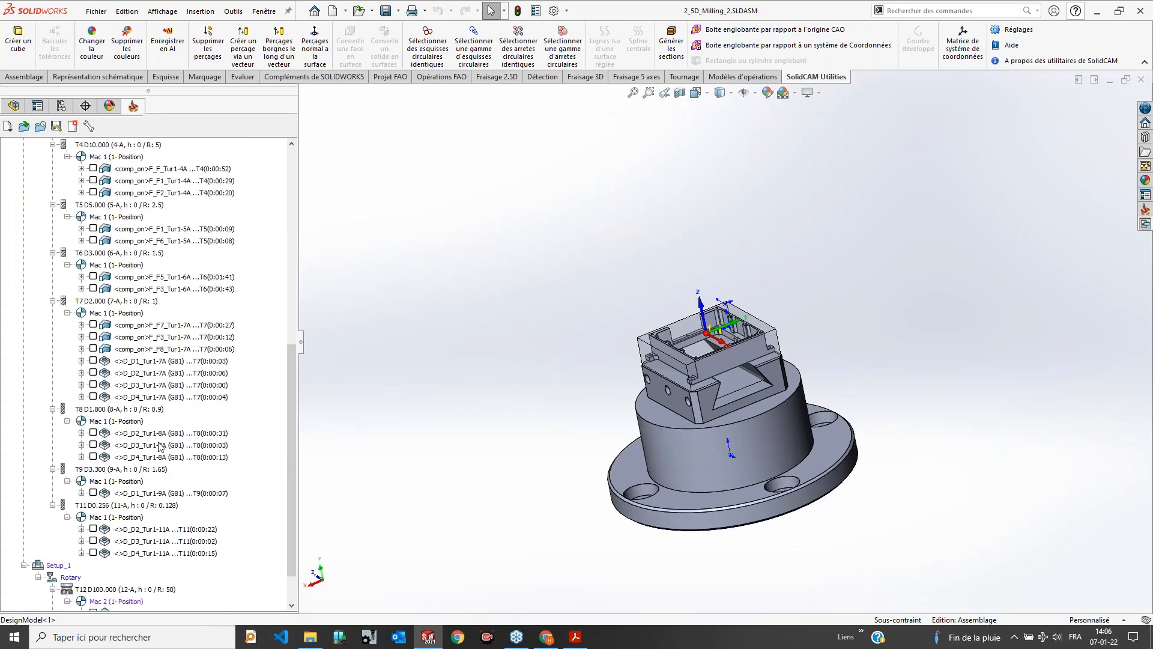
{"action": "scroll", "coordinate": [161, 475], "scroll_direction": "up", "scroll_amount": 10}
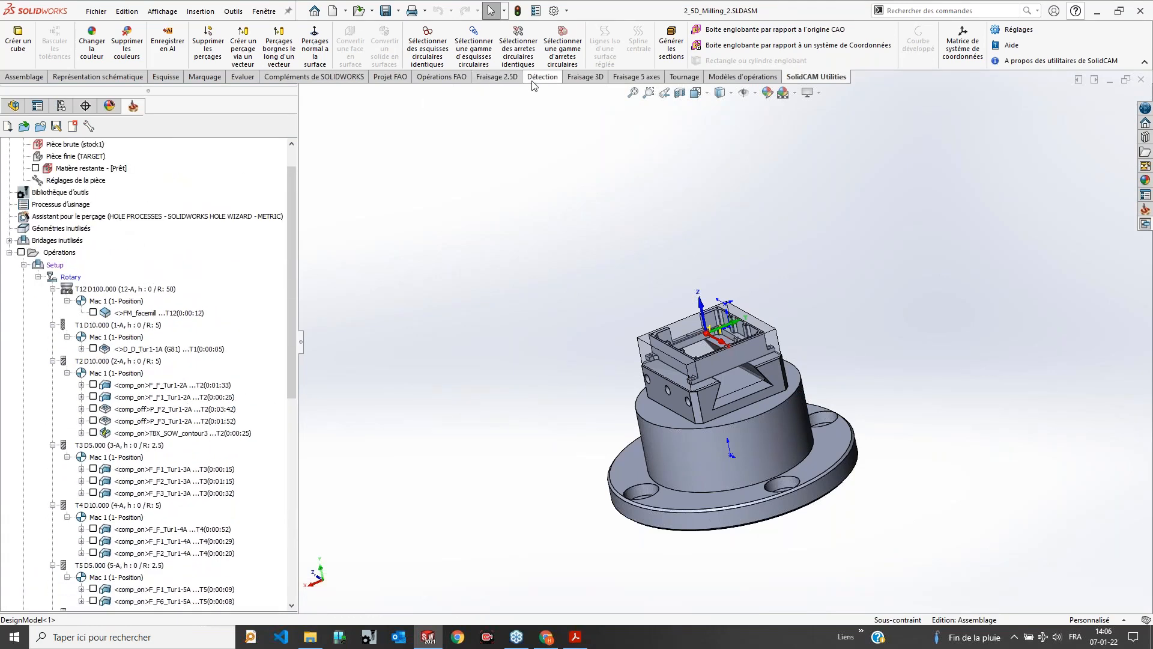
Step: Close the open CAM project, exit SOLIDWORKS and minimize the file explorer window to leave the desktop clear
{"action": "left_click", "coordinate": [442, 77]}
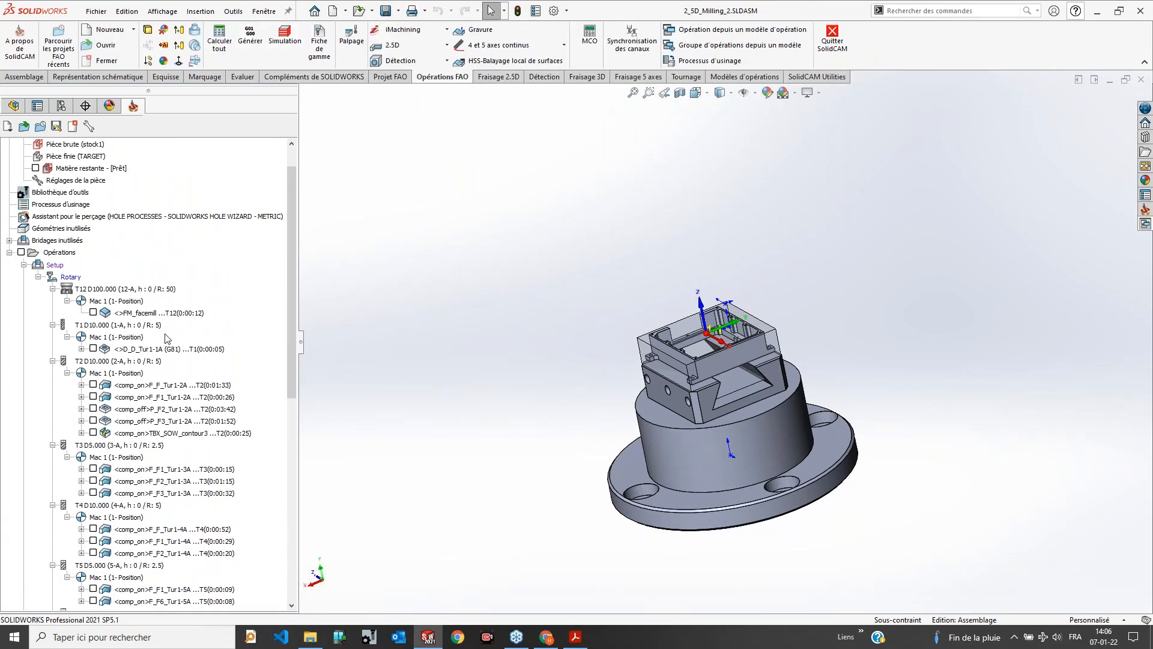
{"action": "left_click", "coordinate": [71, 255]}
{"action": "scroll", "coordinate": [85, 190], "scroll_direction": "up", "scroll_amount": 1}
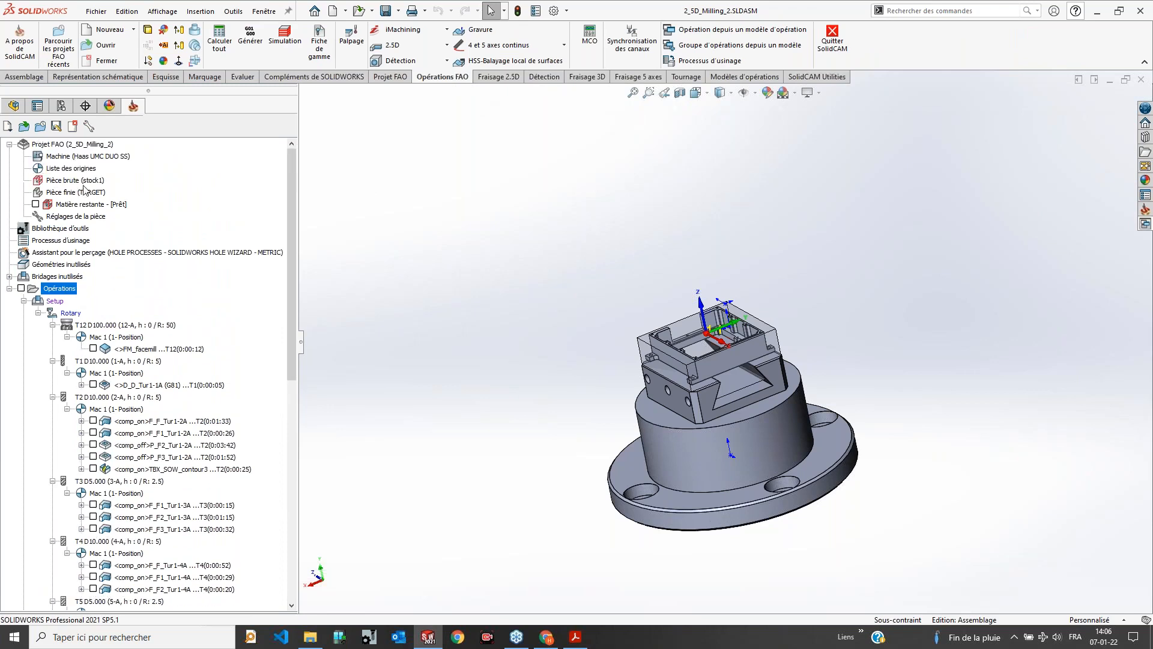
{"action": "right_click", "coordinate": [82, 146]}
{"action": "left_click", "coordinate": [517, 227]}
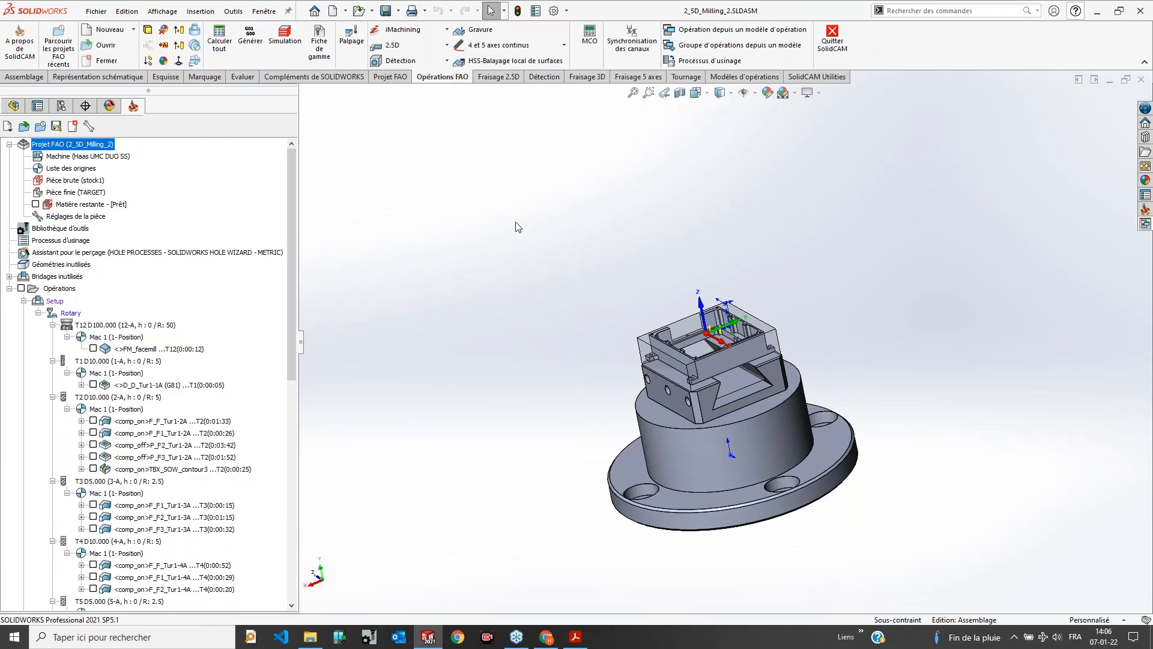
{"action": "left_click", "coordinate": [1141, 11]}
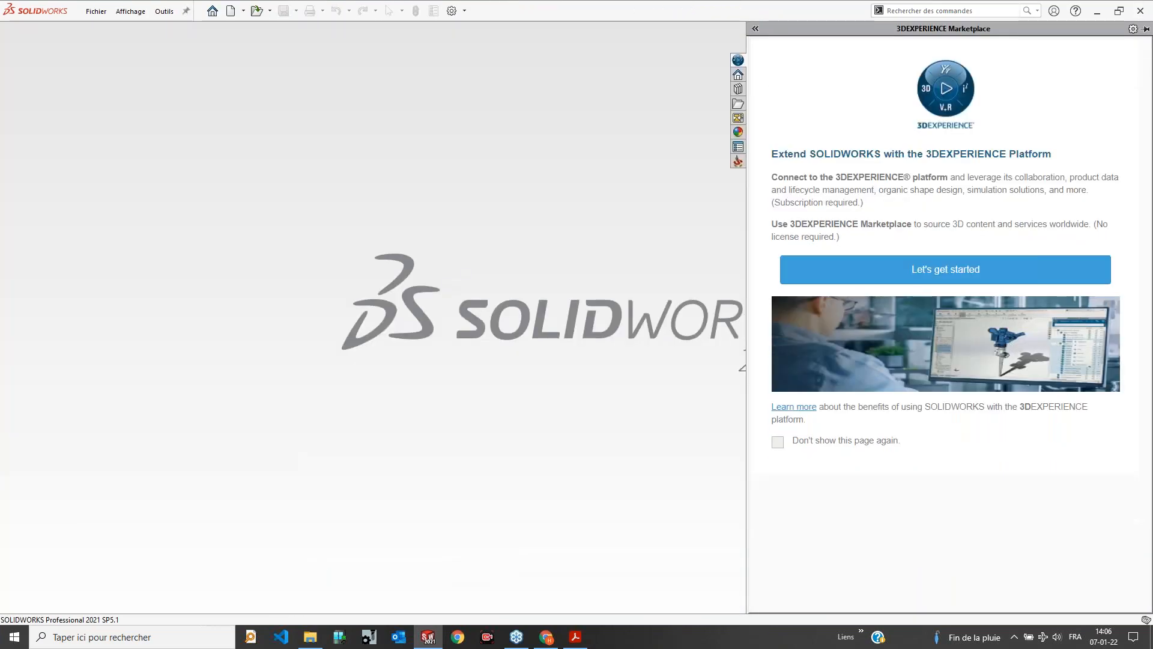
{"action": "left_click", "coordinate": [1140, 12]}
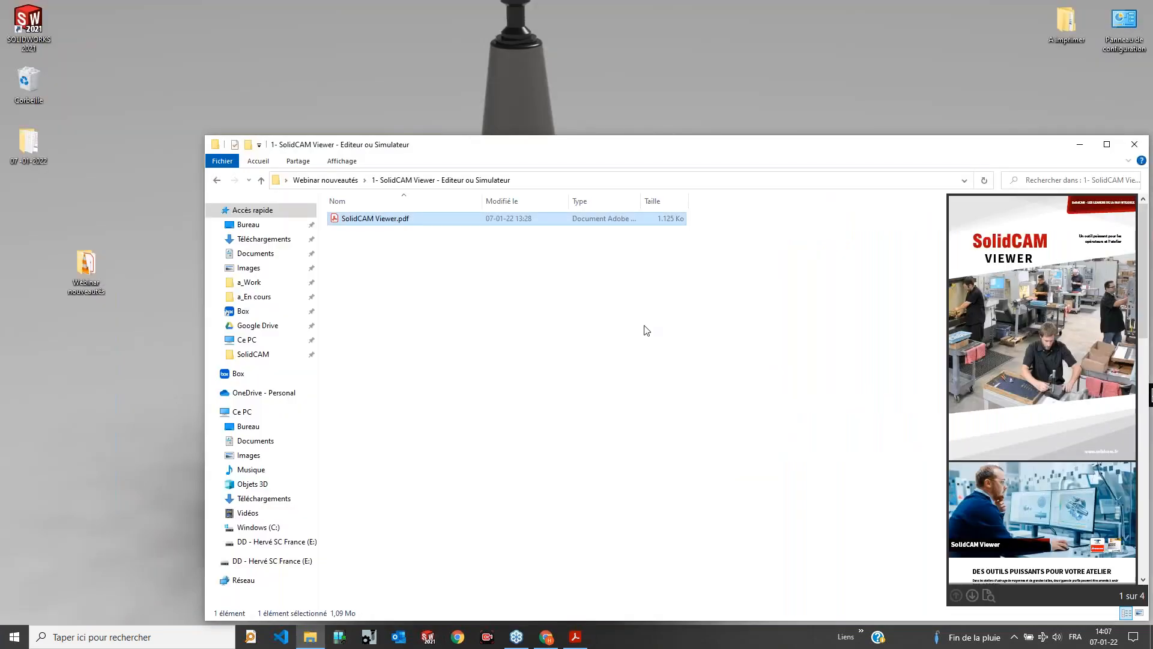
{"action": "left_click", "coordinate": [1079, 145]}
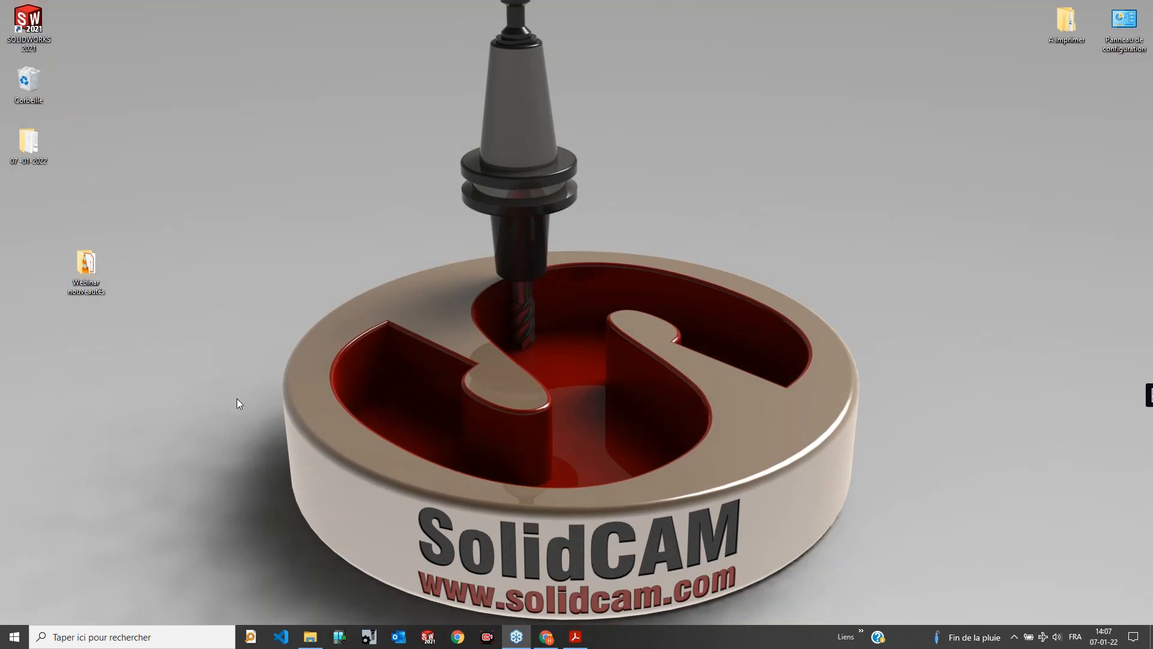
Step: Launch the standalone SolidCAM2021 application from its SolidCAM2021 program folder
{"action": "left_click", "coordinate": [14, 636]}
{"action": "scroll", "coordinate": [64, 582], "scroll_direction": "down", "scroll_amount": 10}
{"action": "scroll", "coordinate": [61, 582], "scroll_direction": "down", "scroll_amount": 12}
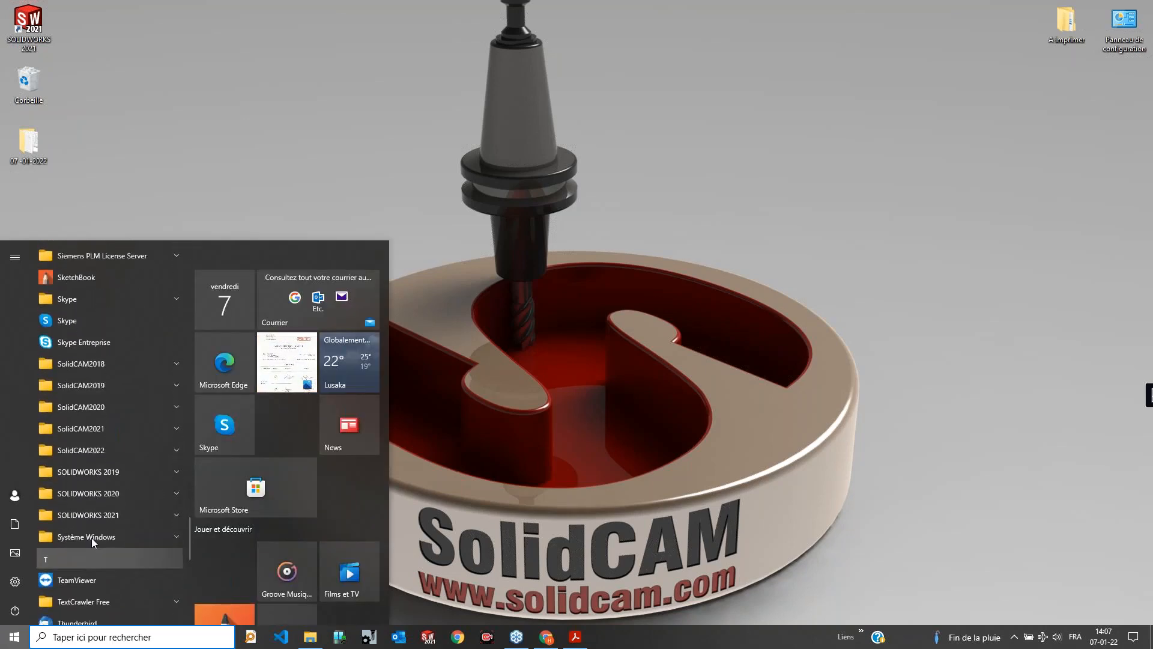
{"action": "left_click", "coordinate": [87, 429]}
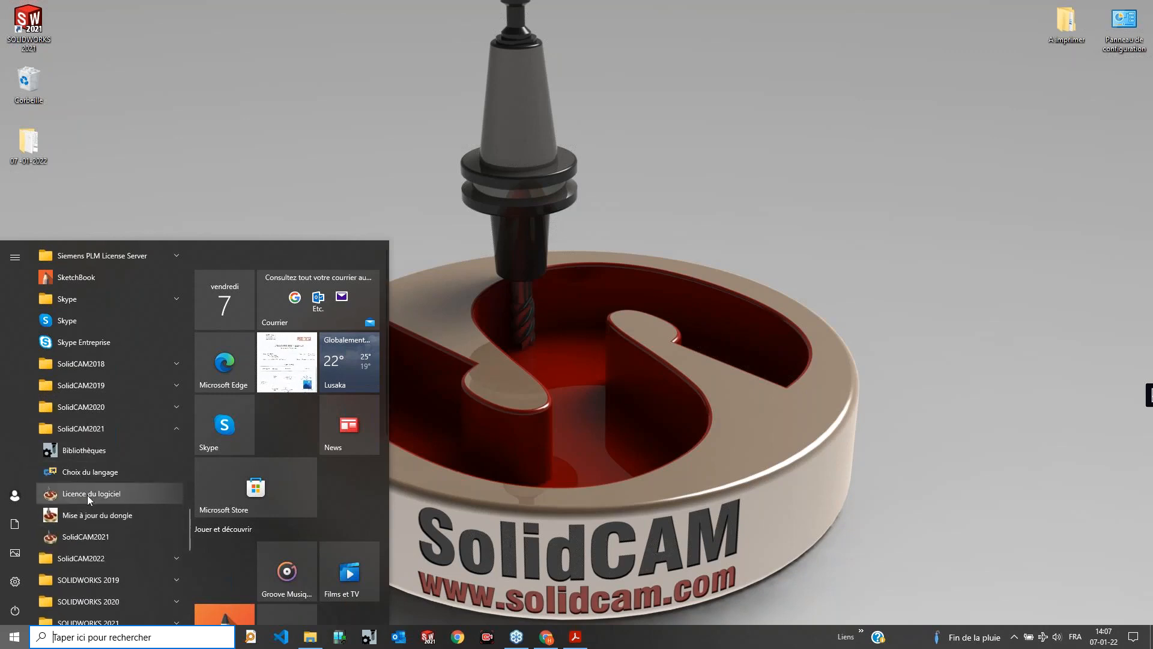
{"action": "left_click", "coordinate": [96, 537]}
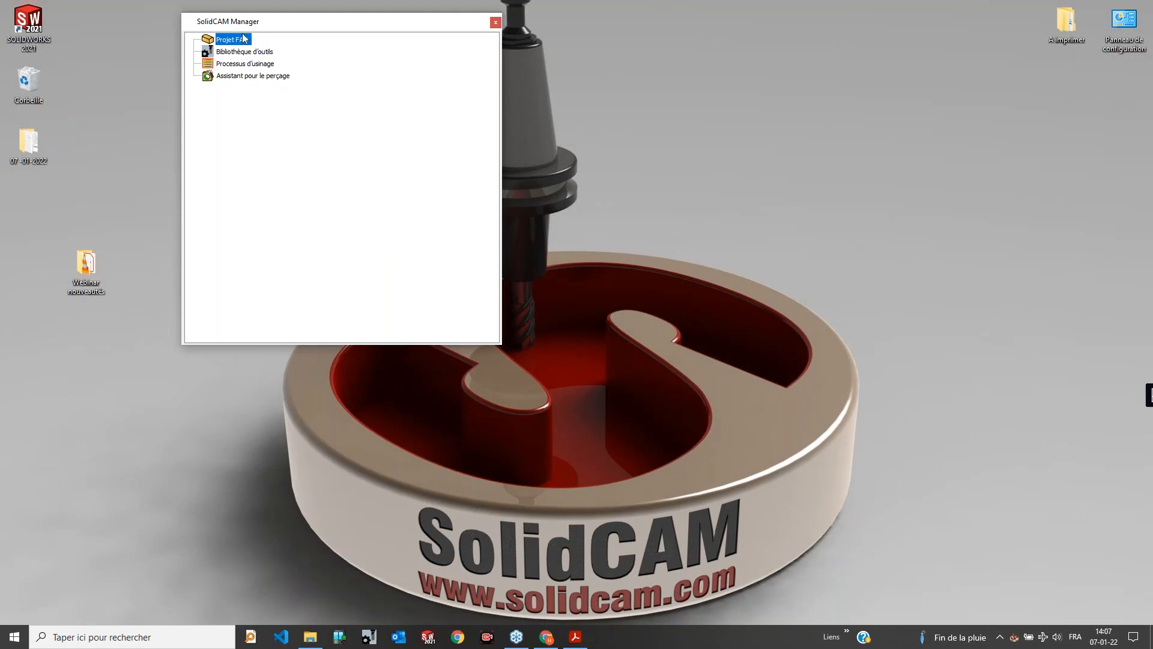
Step: Move the SolidCAM Manager window away from the screen edge and open the CAM project 2_5D_Milling_2.prz from the SW folder
{"action": "right_click", "coordinate": [239, 35]}
{"action": "left_click_drag", "start_coordinate": [235, 23], "coordinate": [280, 69]}
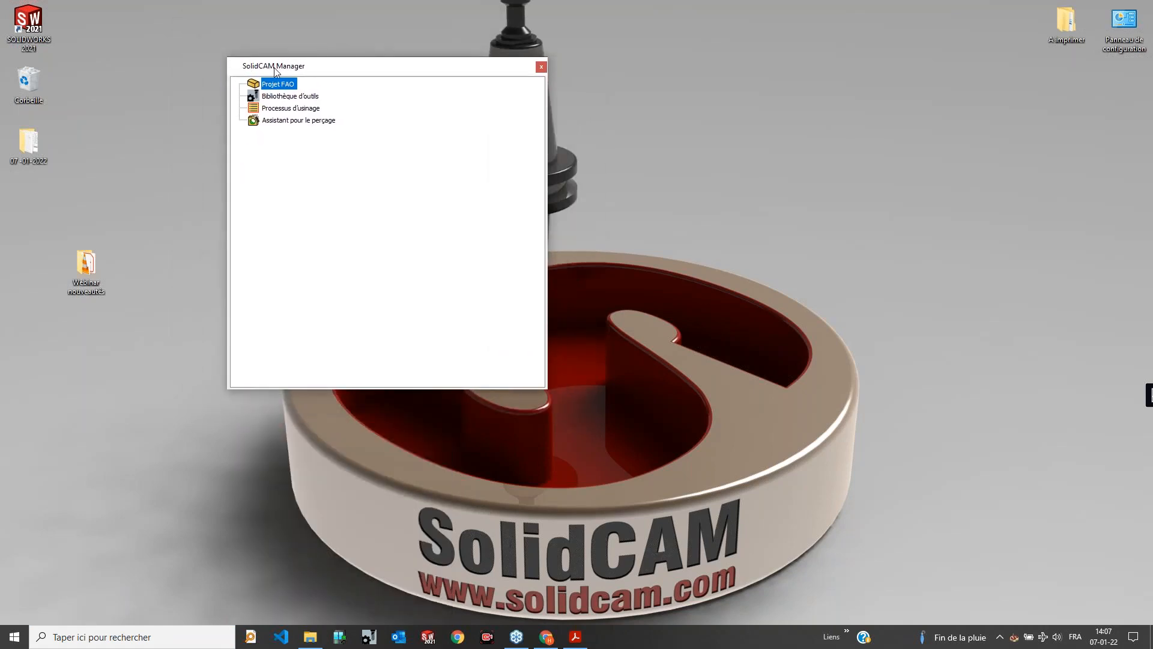
{"action": "right_click", "coordinate": [269, 88]}
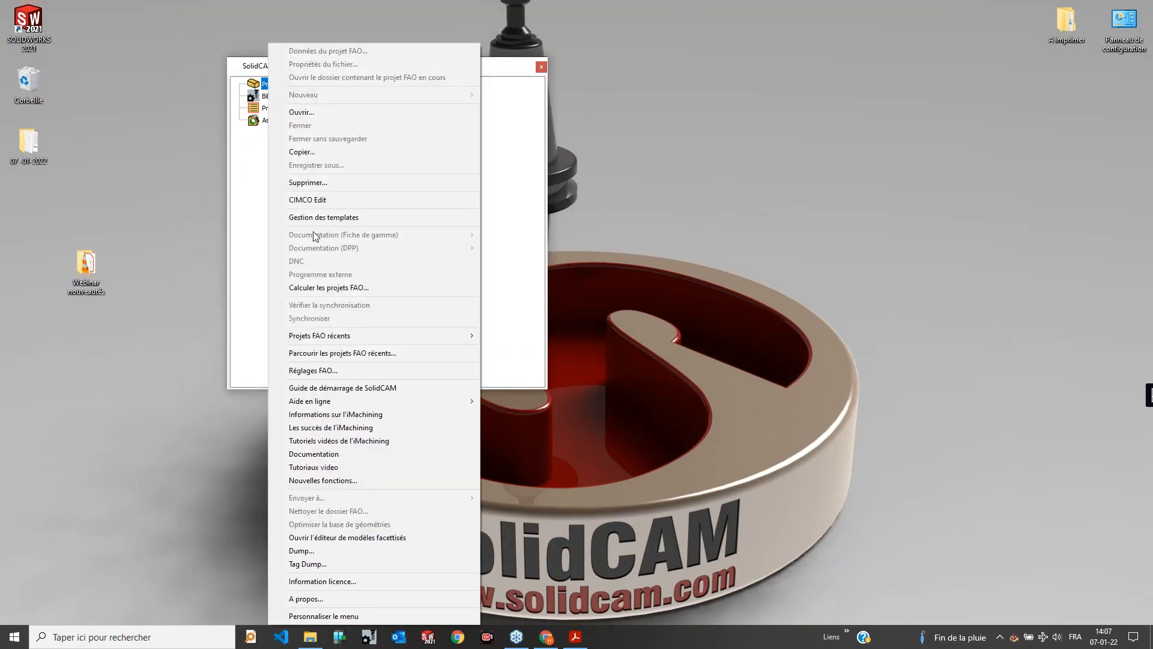
{"action": "left_click", "coordinate": [313, 113]}
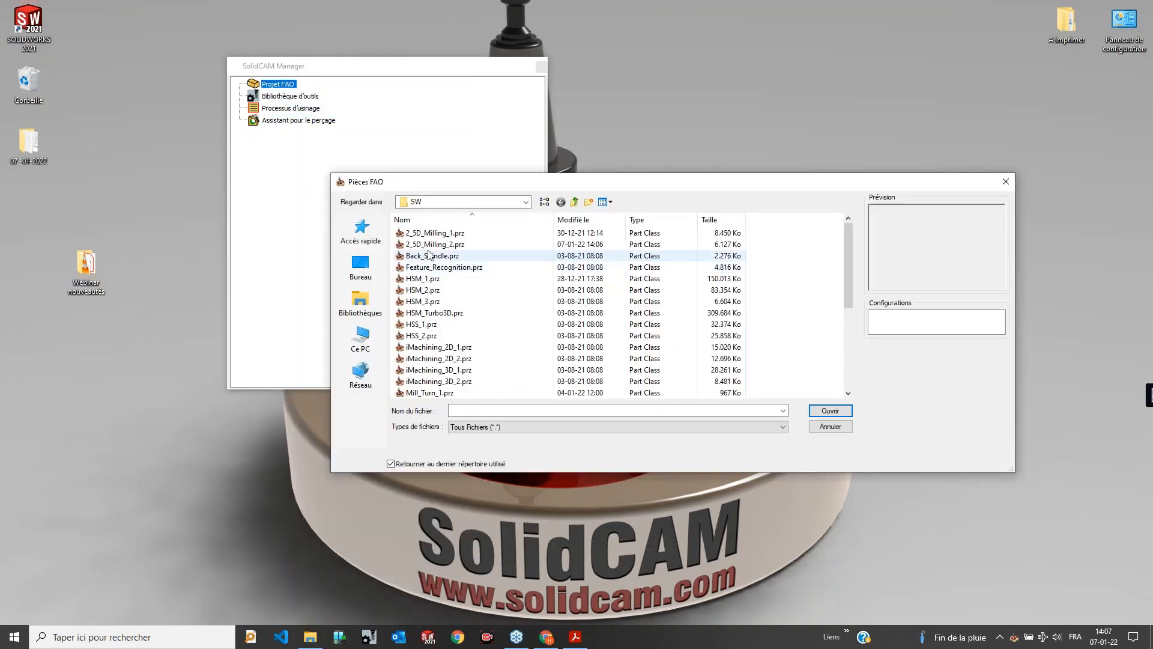
{"action": "left_click", "coordinate": [436, 234]}
{"action": "left_click", "coordinate": [474, 245]}
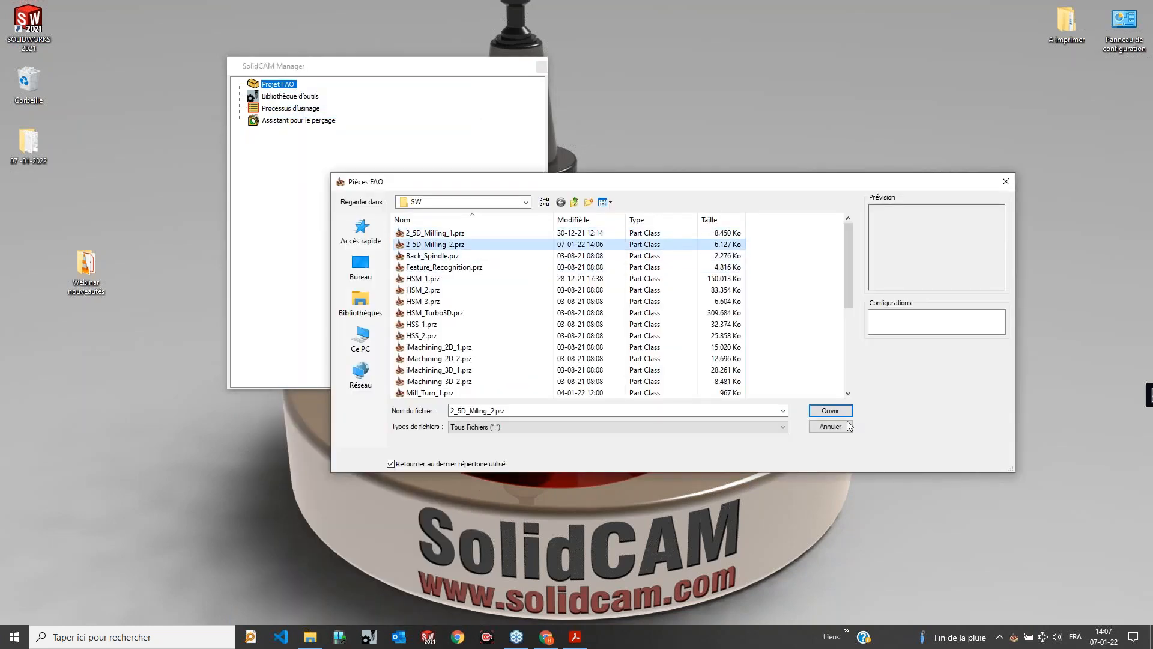
{"action": "left_click", "coordinate": [845, 406]}
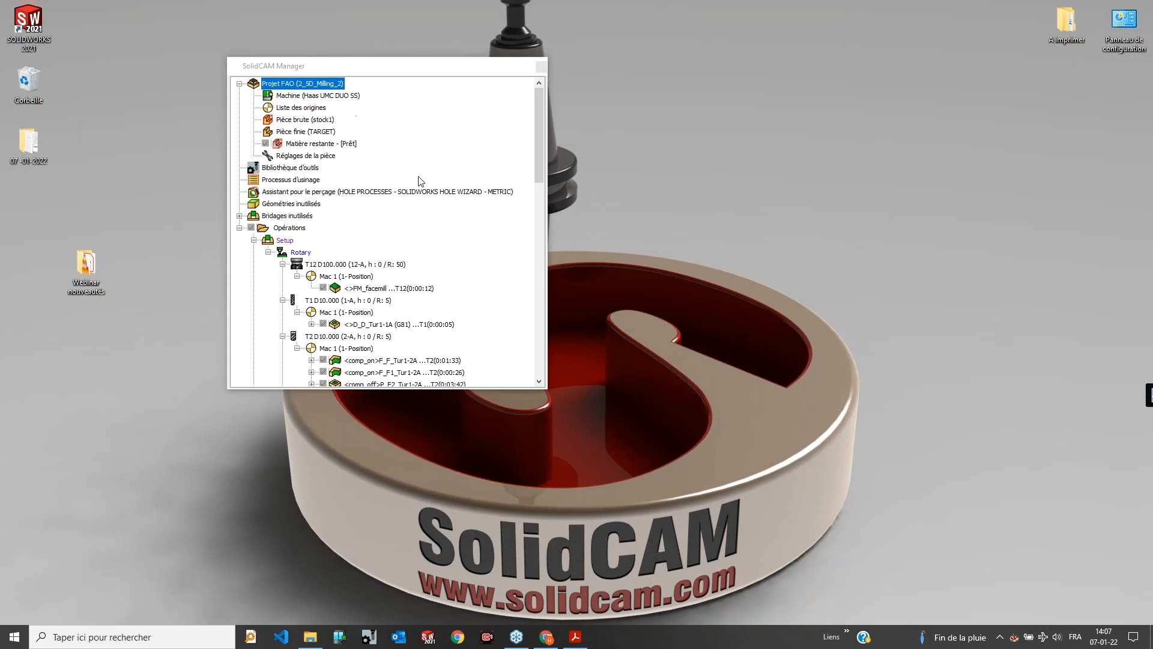
Step: Enlarge the SolidCAM Manager window downward and review the project's operations tree
{"action": "left_click_drag", "start_coordinate": [498, 391], "coordinate": [477, 515]}
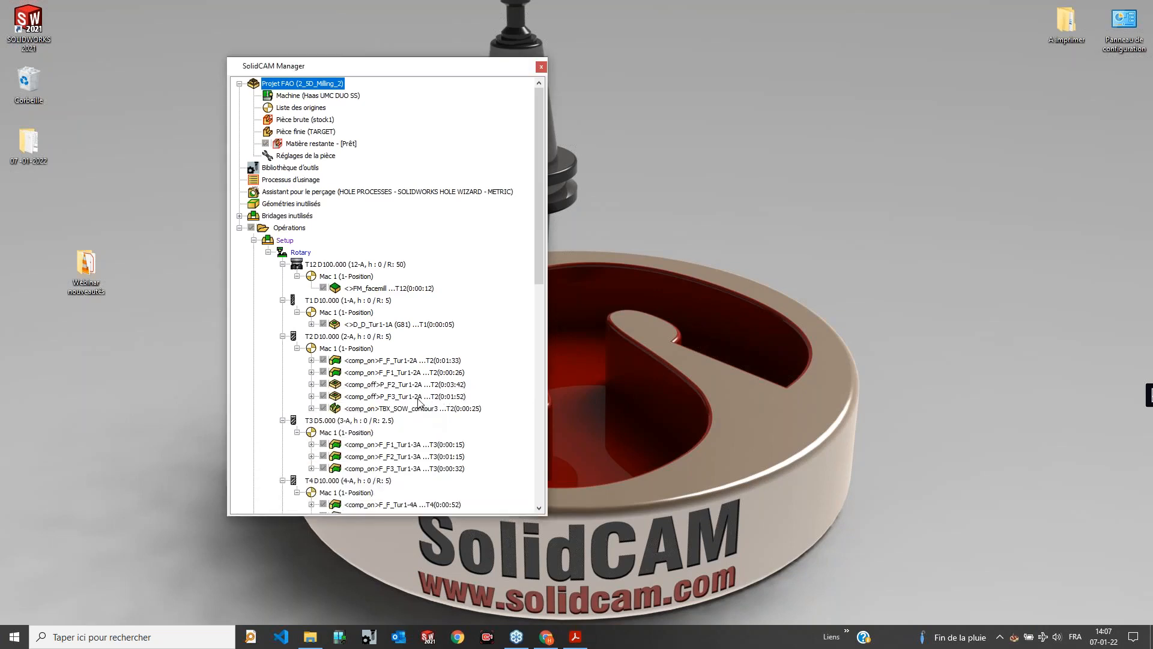
{"action": "scroll", "coordinate": [338, 185], "scroll_direction": "down", "scroll_amount": 5}
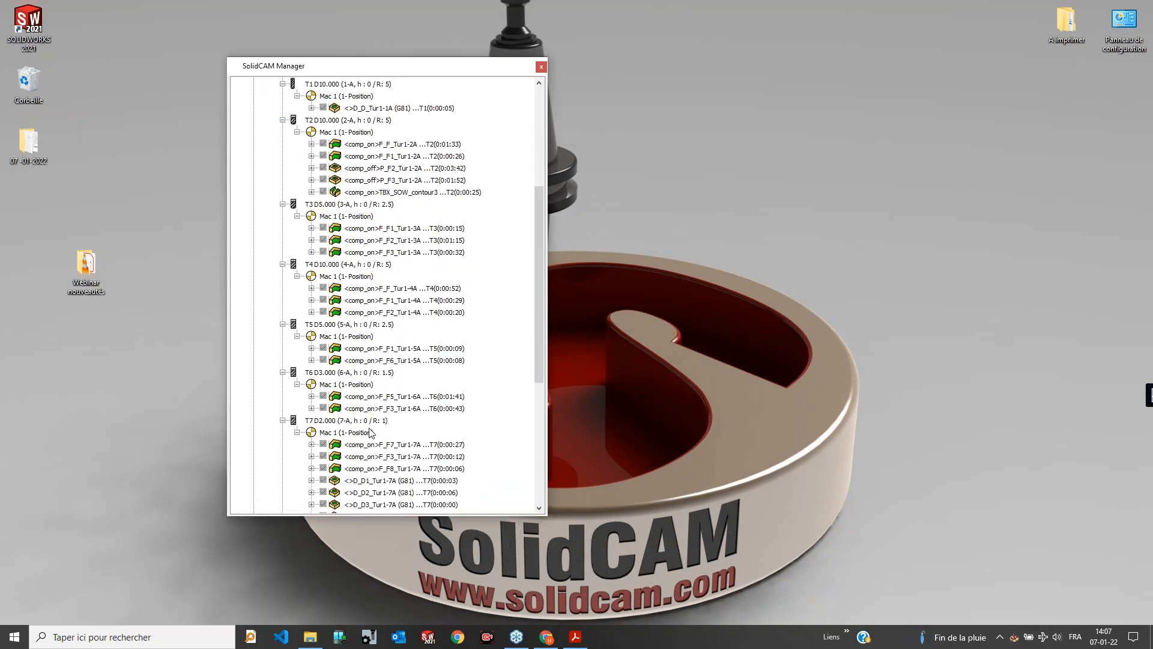
{"action": "scroll", "coordinate": [341, 269], "scroll_direction": "up", "scroll_amount": 5}
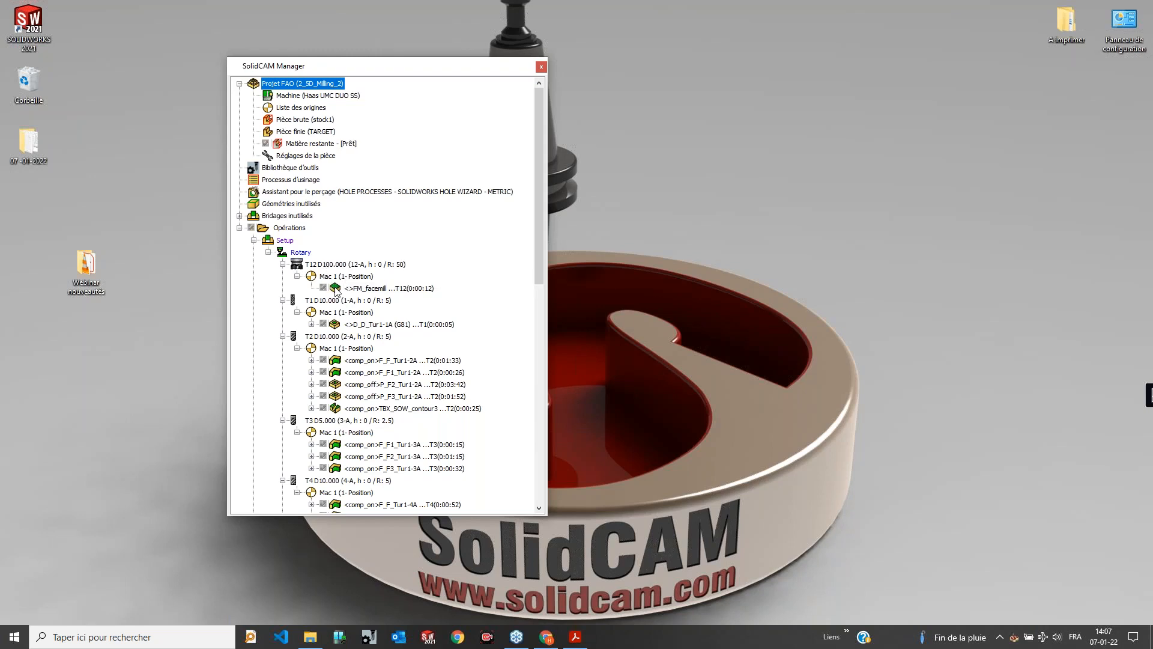
Step: Open the FM_facemill operation beside the tree, examine its technology, levels, tool and cutting data, and close it without changes
{"action": "mouse_move", "coordinate": [344, 269]}
{"action": "double_click", "coordinate": [343, 291]}
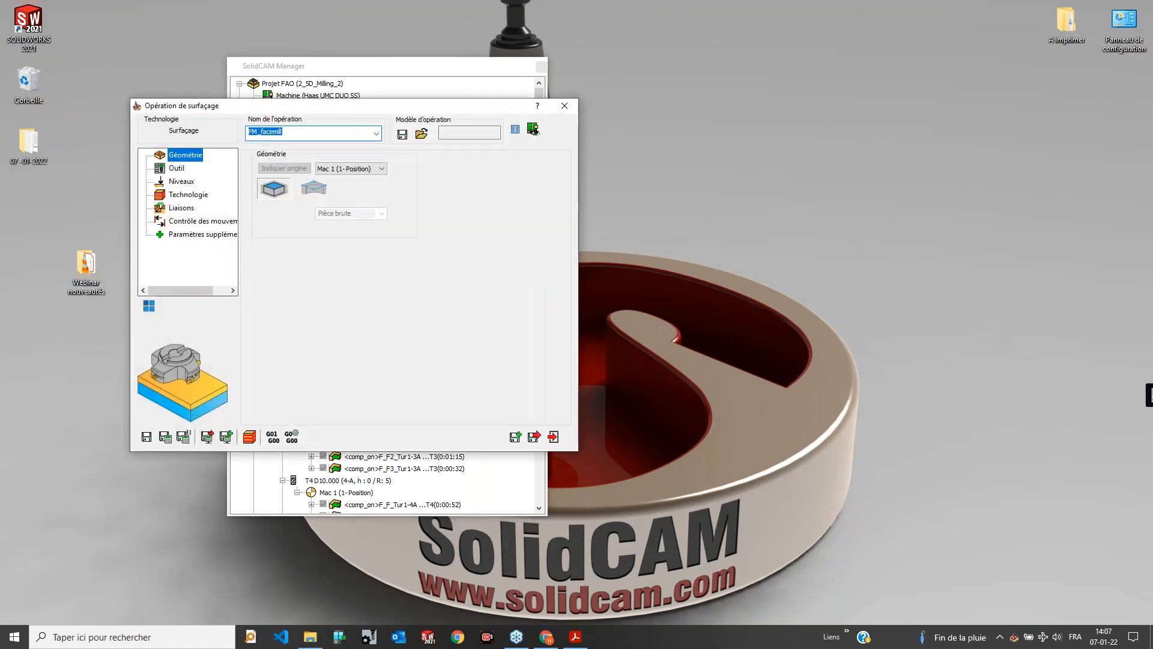
{"action": "left_click", "coordinate": [202, 196]}
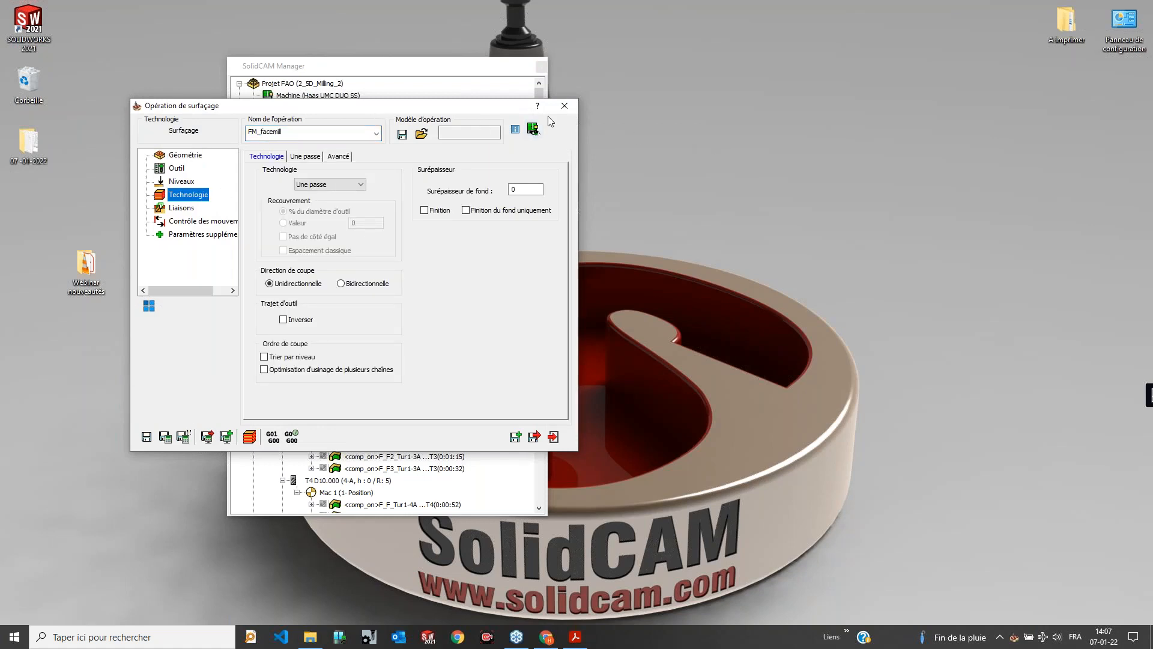
{"action": "left_click_drag", "start_coordinate": [514, 109], "coordinate": [911, 152]}
{"action": "mouse_move", "coordinate": [924, 234]}
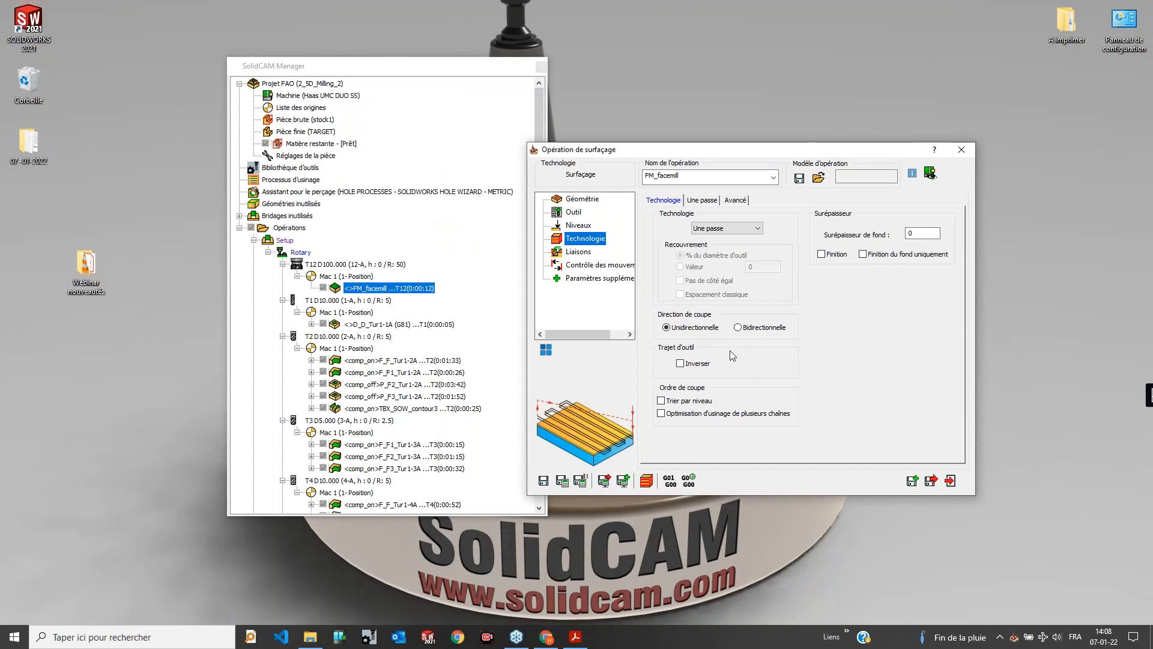
{"action": "left_click", "coordinate": [580, 225]}
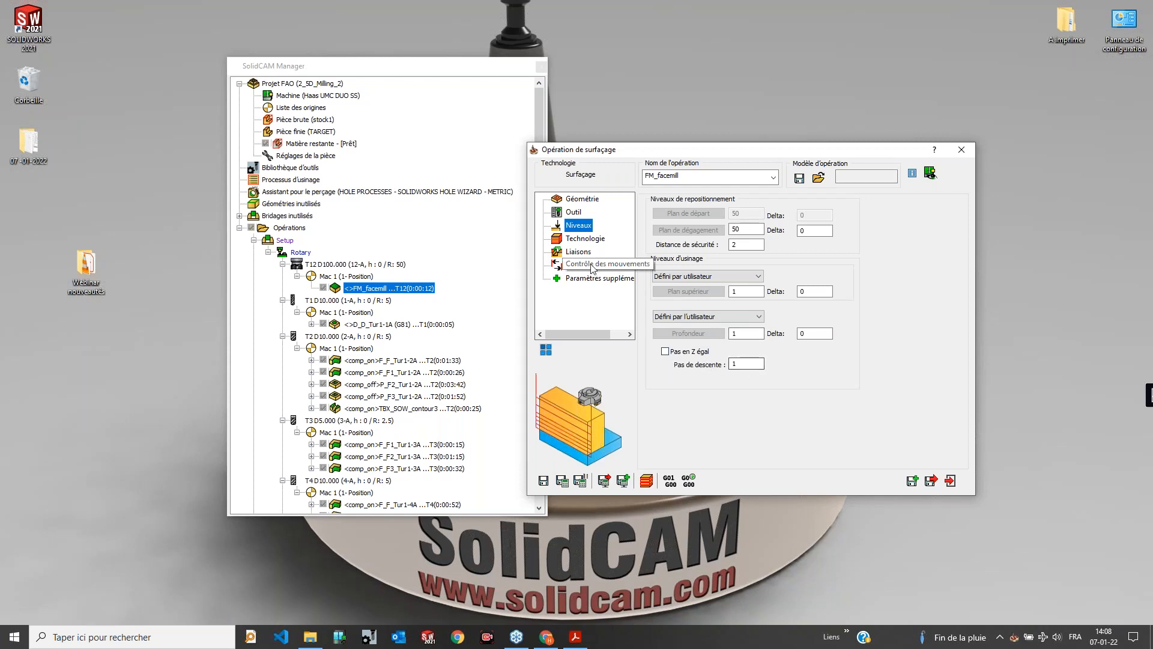
{"action": "left_click", "coordinate": [572, 212]}
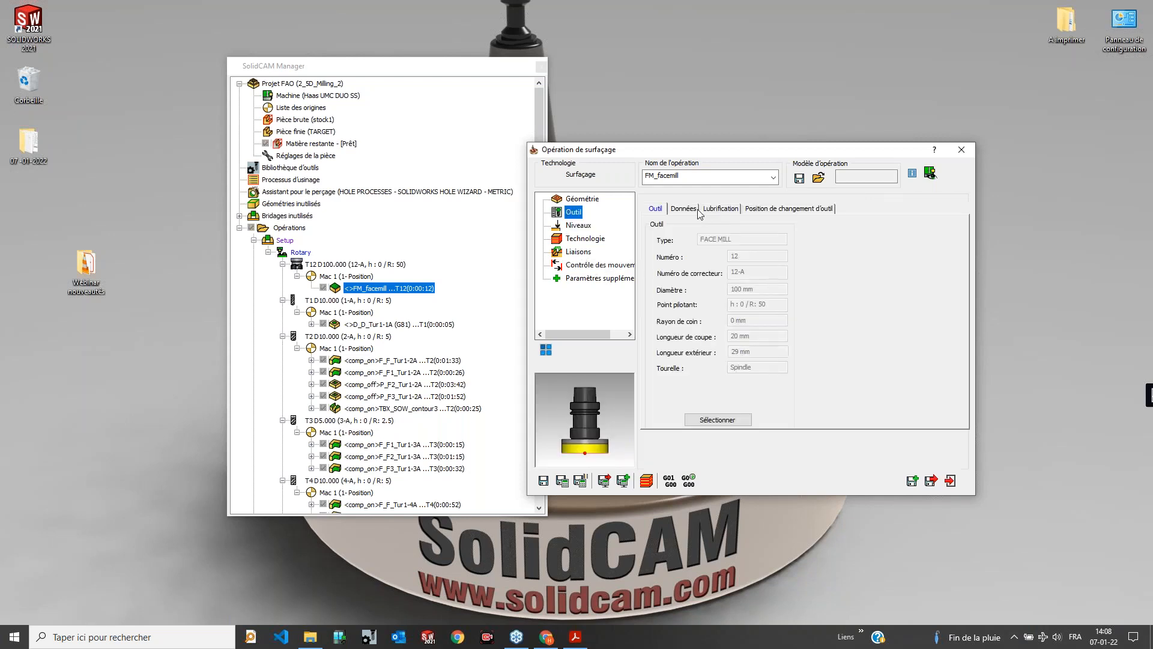
{"action": "left_click", "coordinate": [688, 209]}
{"action": "left_click", "coordinate": [961, 149]}
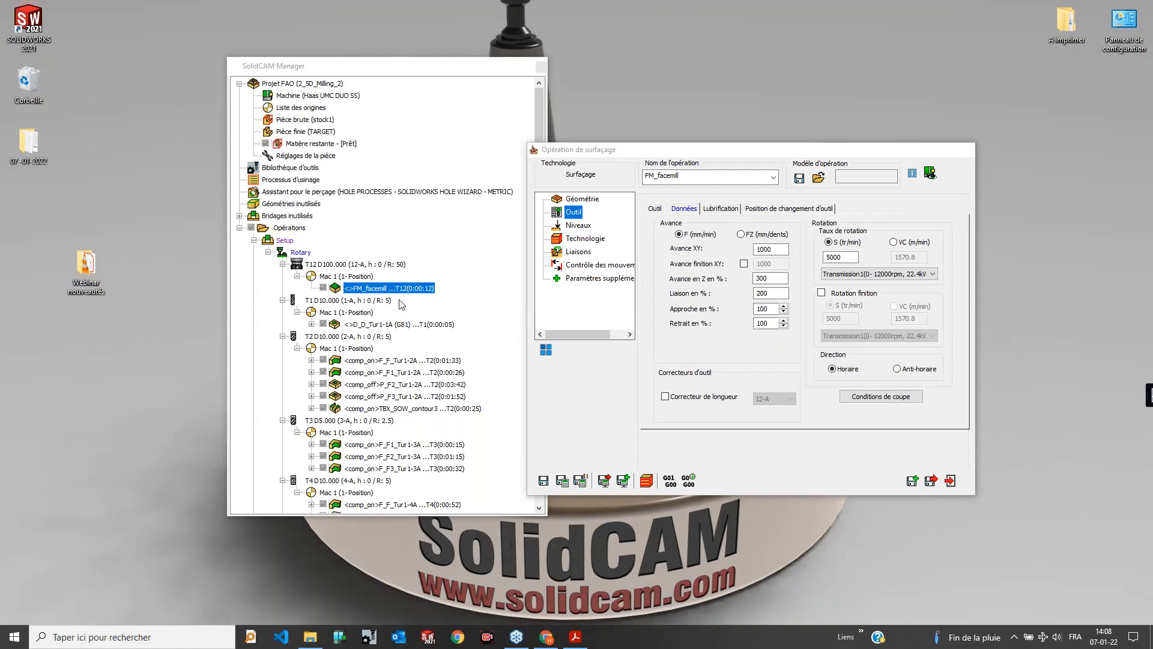
Step: Review the milling operation types that can be added after FM_facemill, without adding any
{"action": "right_click", "coordinate": [387, 288]}
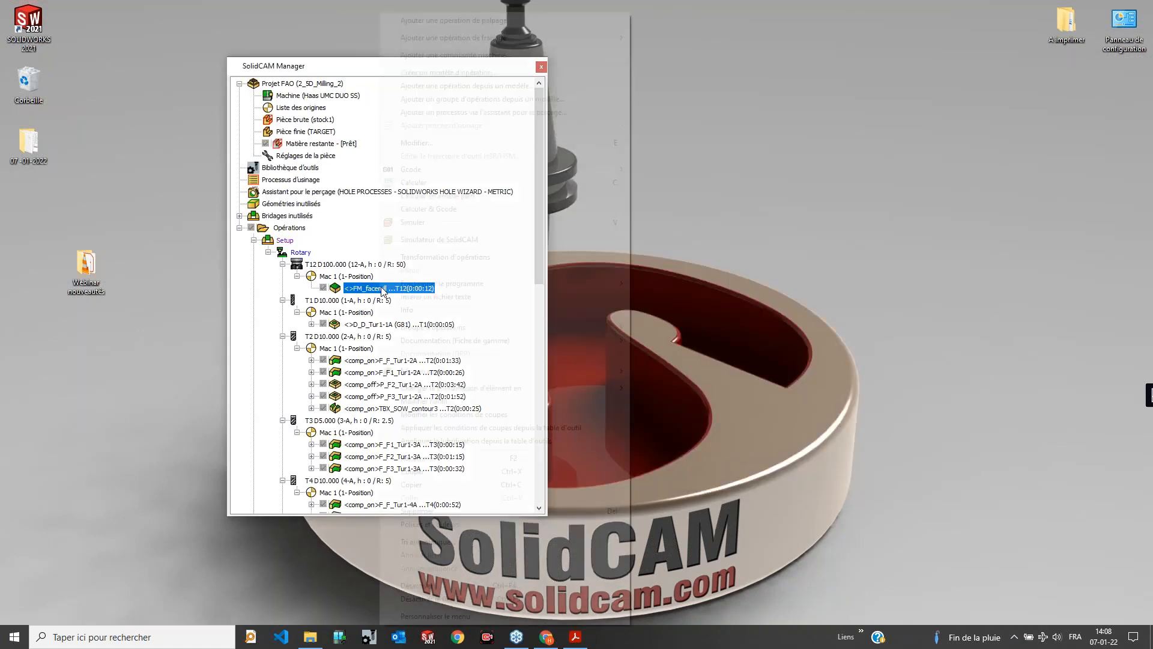
{"action": "mouse_move", "coordinate": [490, 38]}
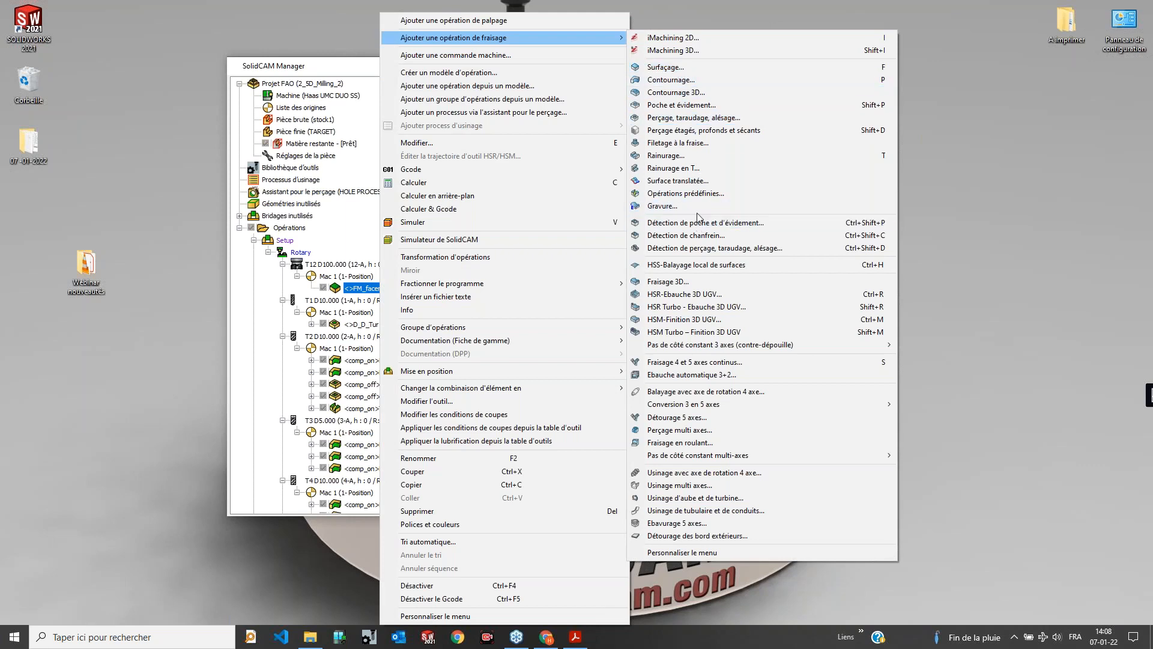
{"action": "left_click", "coordinate": [949, 257]}
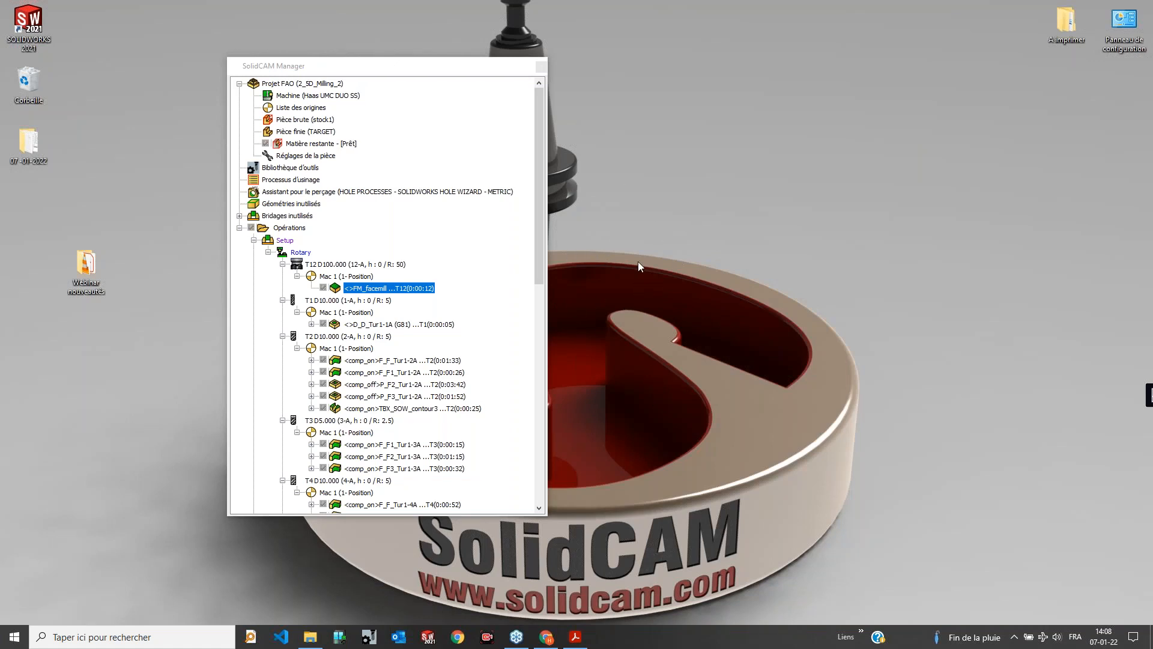
Step: Simulate all operations with solid verification, pause the playback partway through and exit the simulation
{"action": "right_click", "coordinate": [275, 228]}
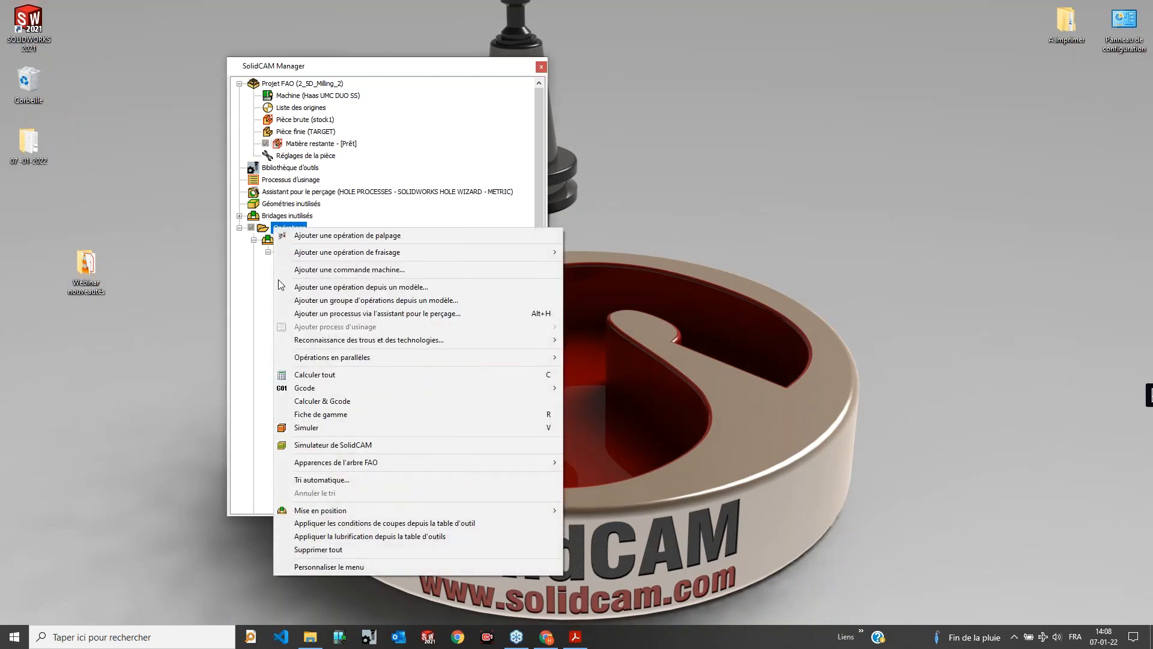
{"action": "left_click", "coordinate": [307, 427]}
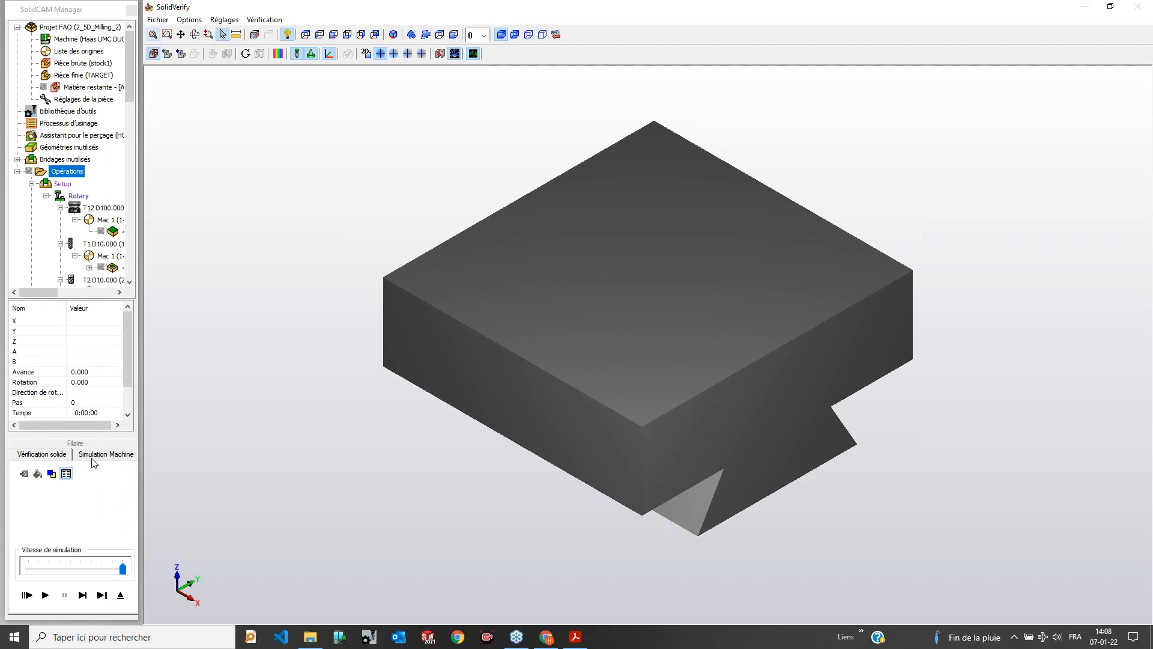
{"action": "left_click", "coordinate": [47, 595]}
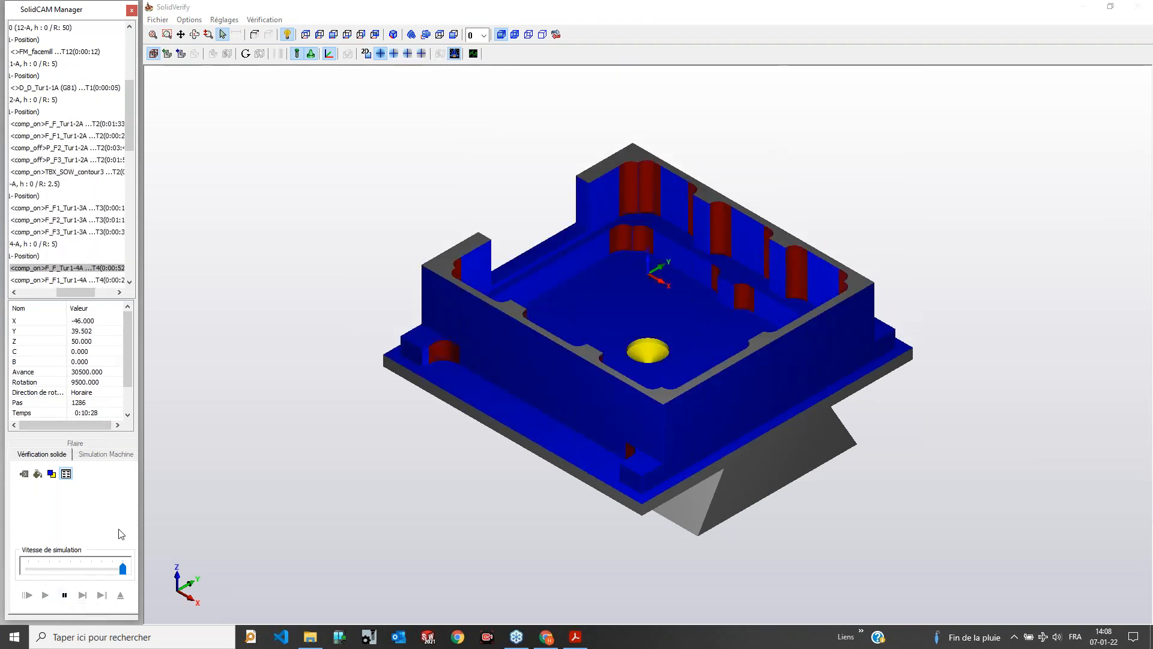
{"action": "left_click", "coordinate": [67, 596]}
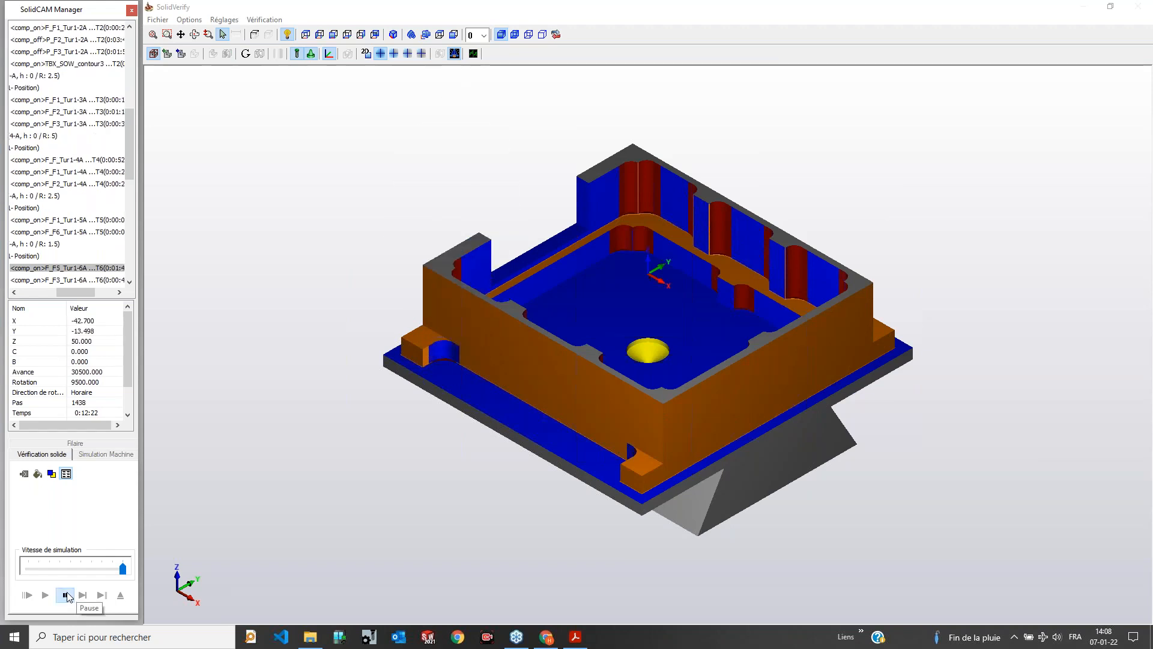
{"action": "left_click", "coordinate": [121, 596]}
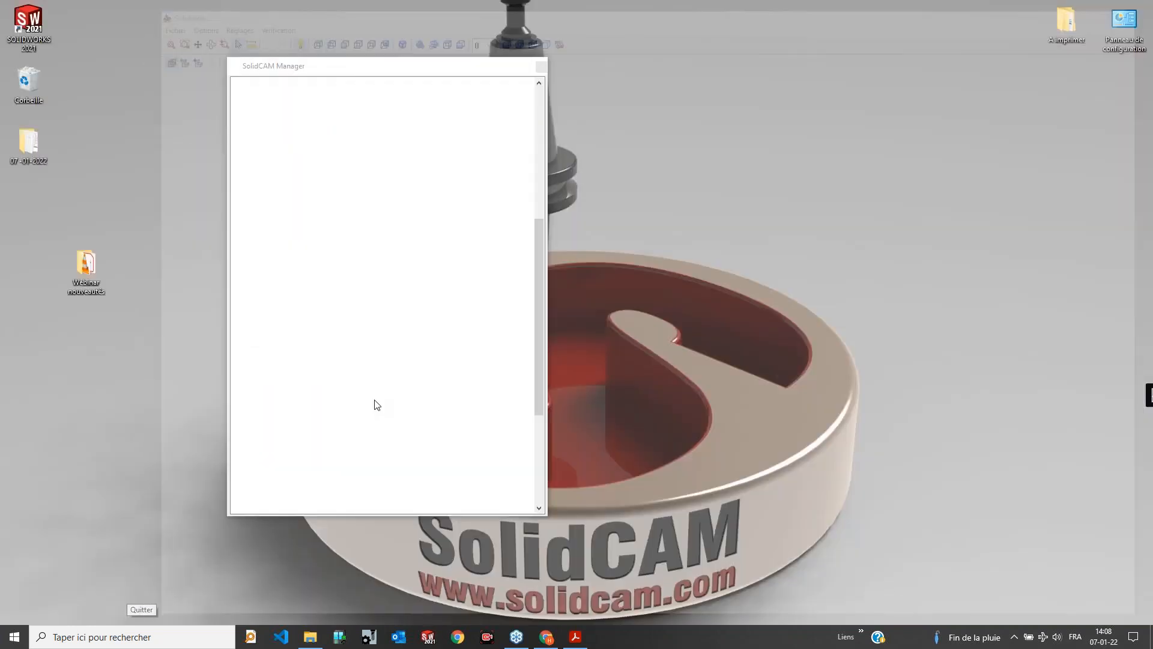
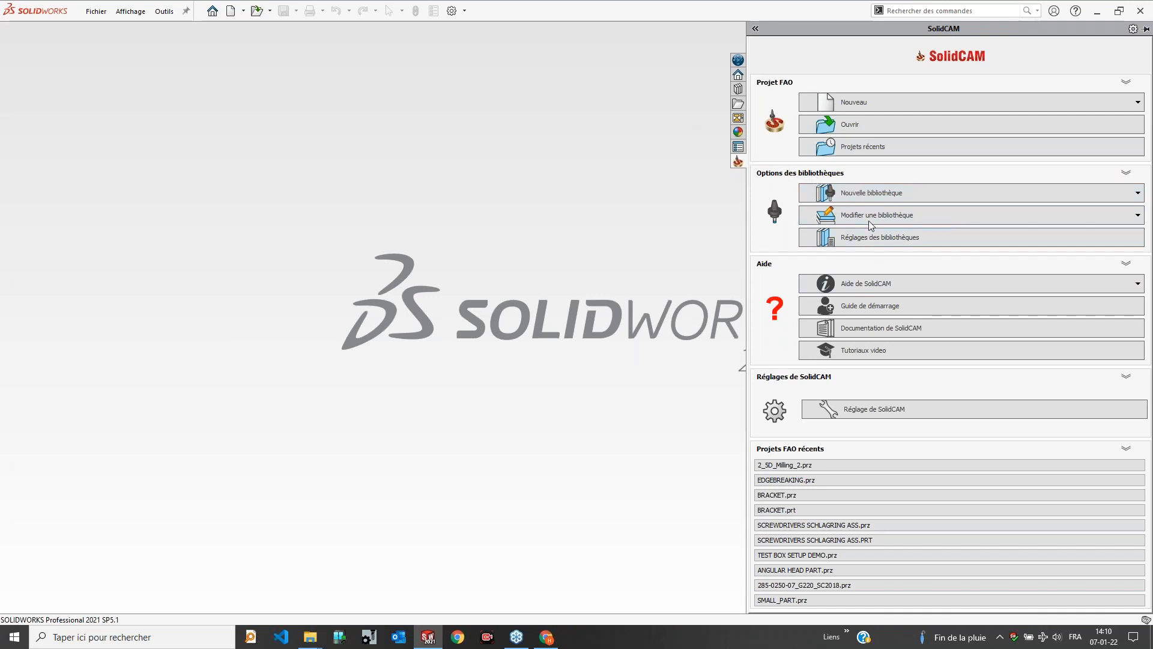
Step: Open the existing component library Composants d'outils SC FRANCE 2021.tlv from the Metric tables folder for editing
{"action": "left_click", "coordinate": [906, 193]}
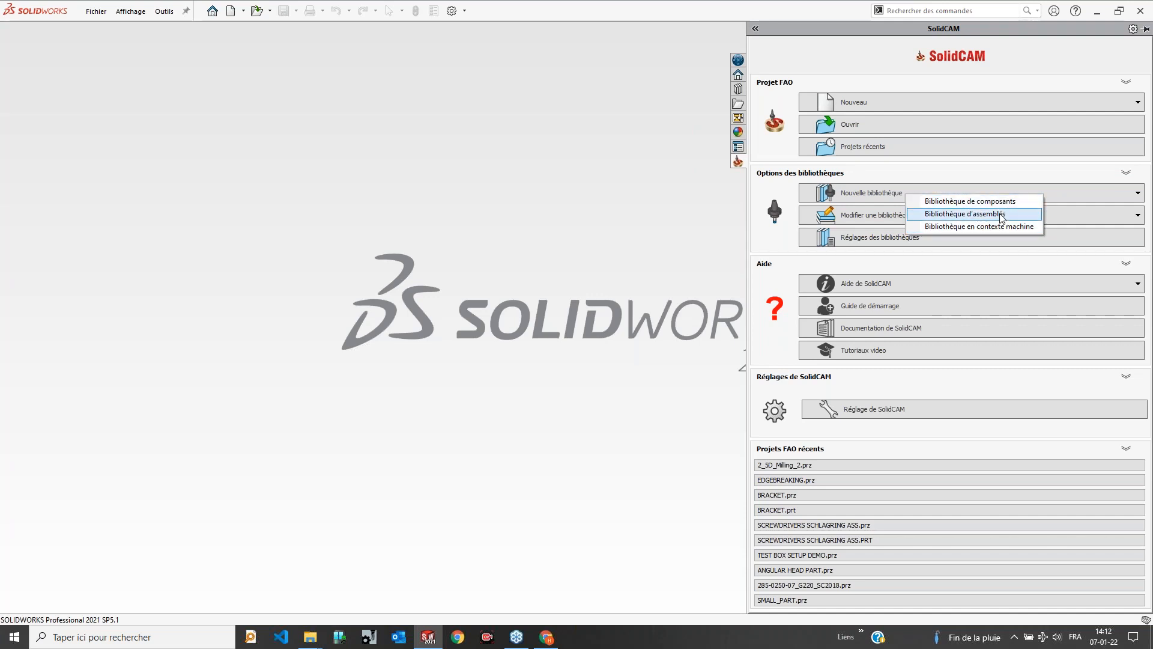
{"action": "left_click", "coordinate": [785, 205]}
{"action": "left_click", "coordinate": [847, 218]}
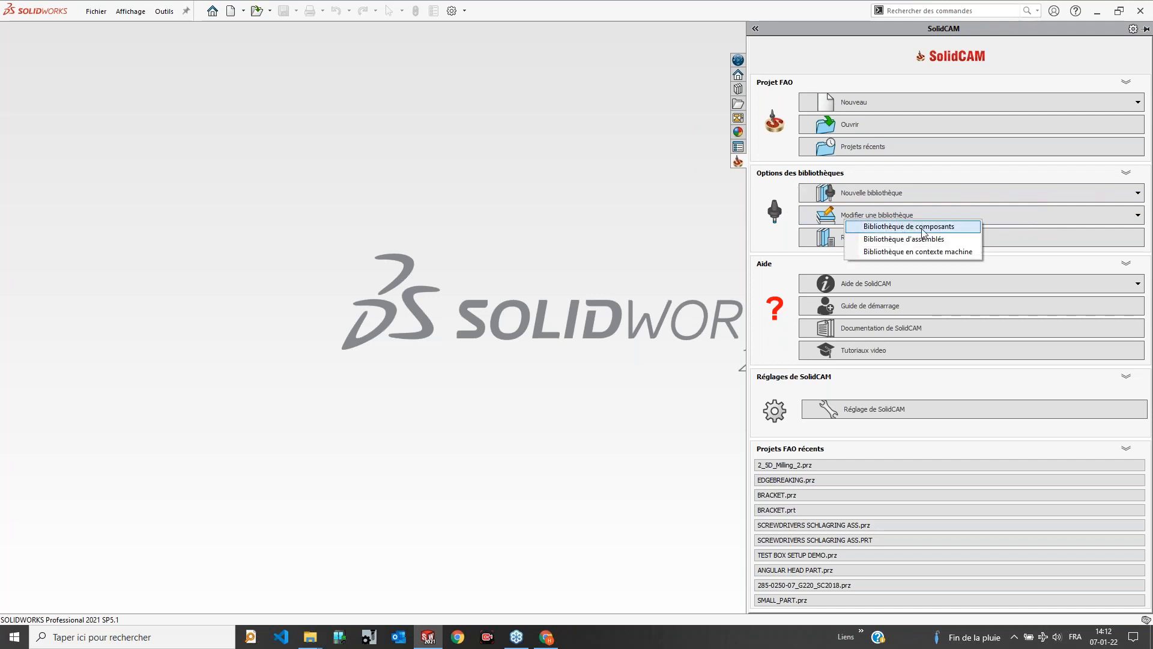
{"action": "left_click", "coordinate": [922, 231]}
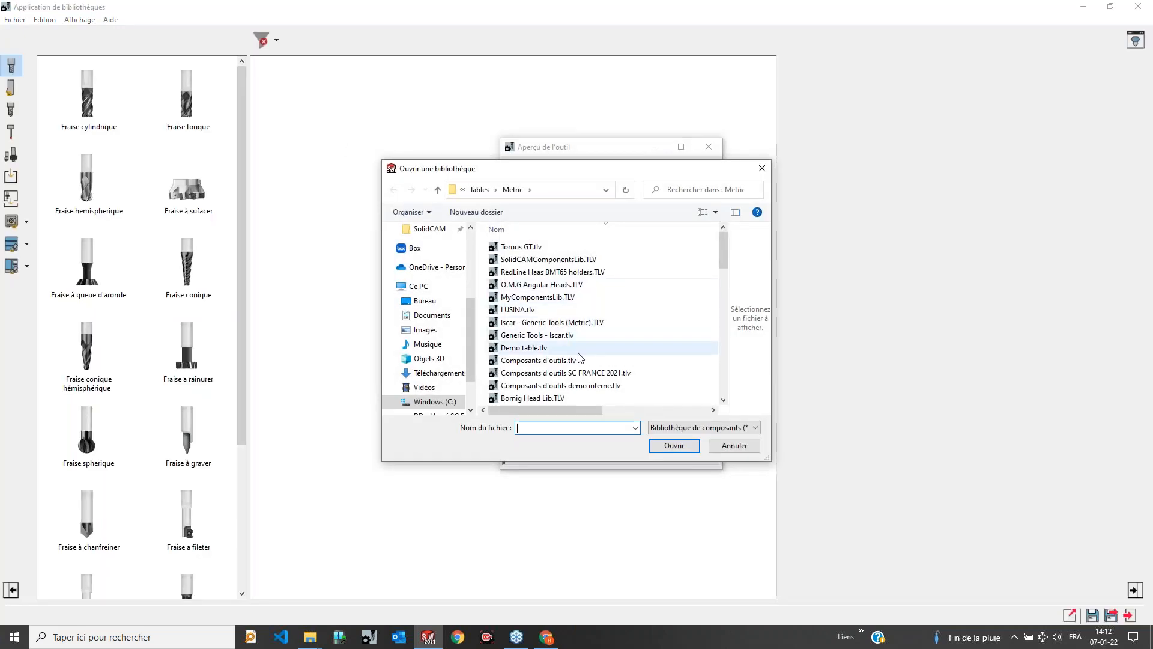
{"action": "double_click", "coordinate": [576, 373]}
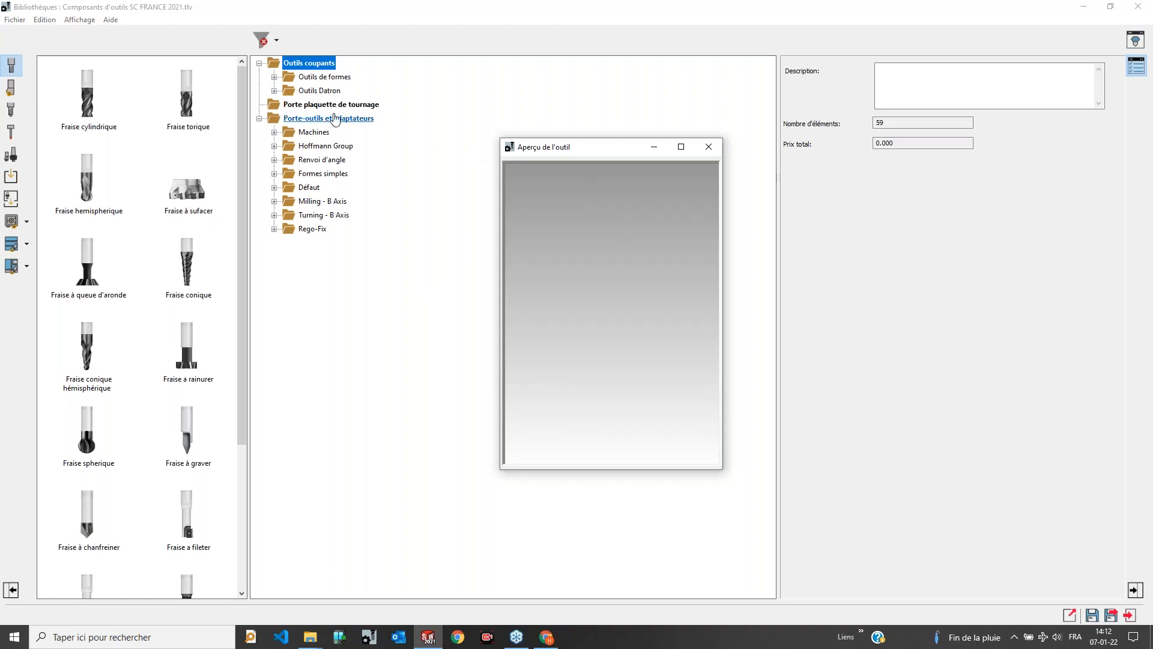
Step: Collapse the Porte-outils et adaptateurs folder and expand Outils coupants down to the manufacturer folders of Outils de formes
{"action": "double_click", "coordinate": [286, 64]}
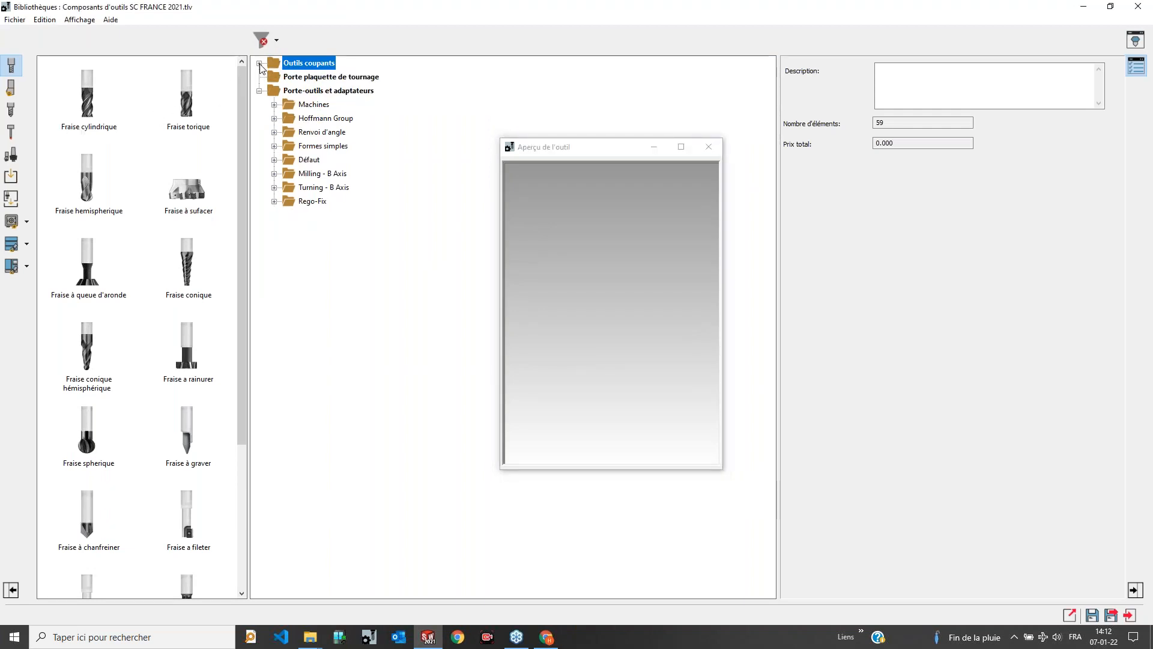
{"action": "left_click", "coordinate": [260, 91]}
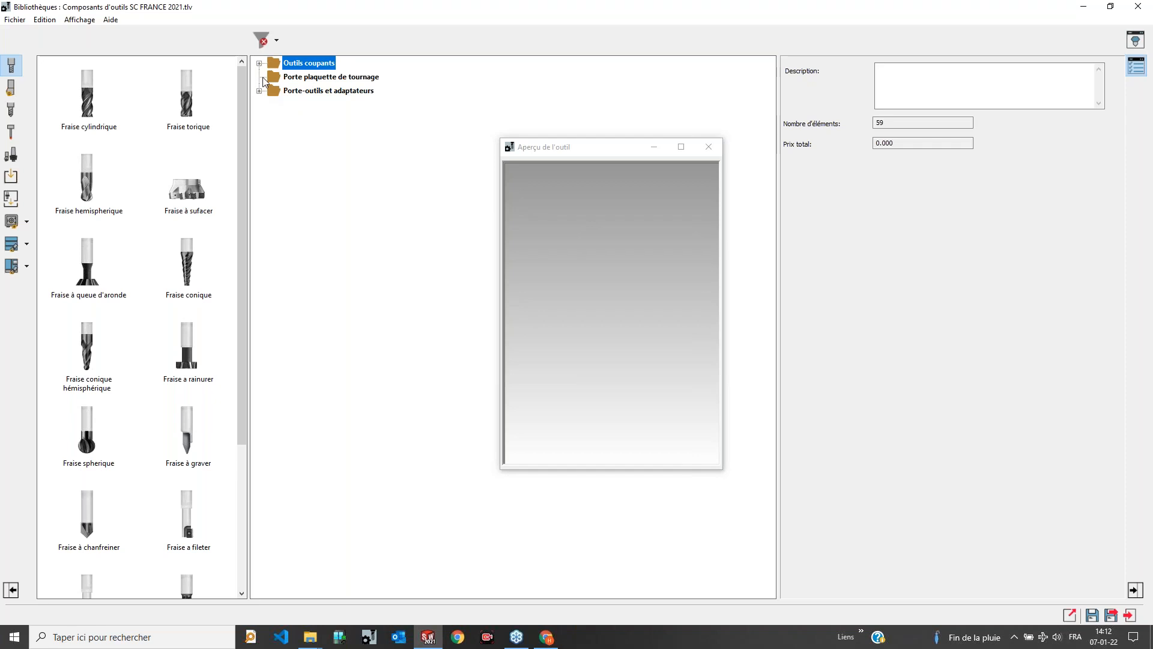
{"action": "left_click", "coordinate": [259, 63]}
{"action": "left_click", "coordinate": [274, 76]}
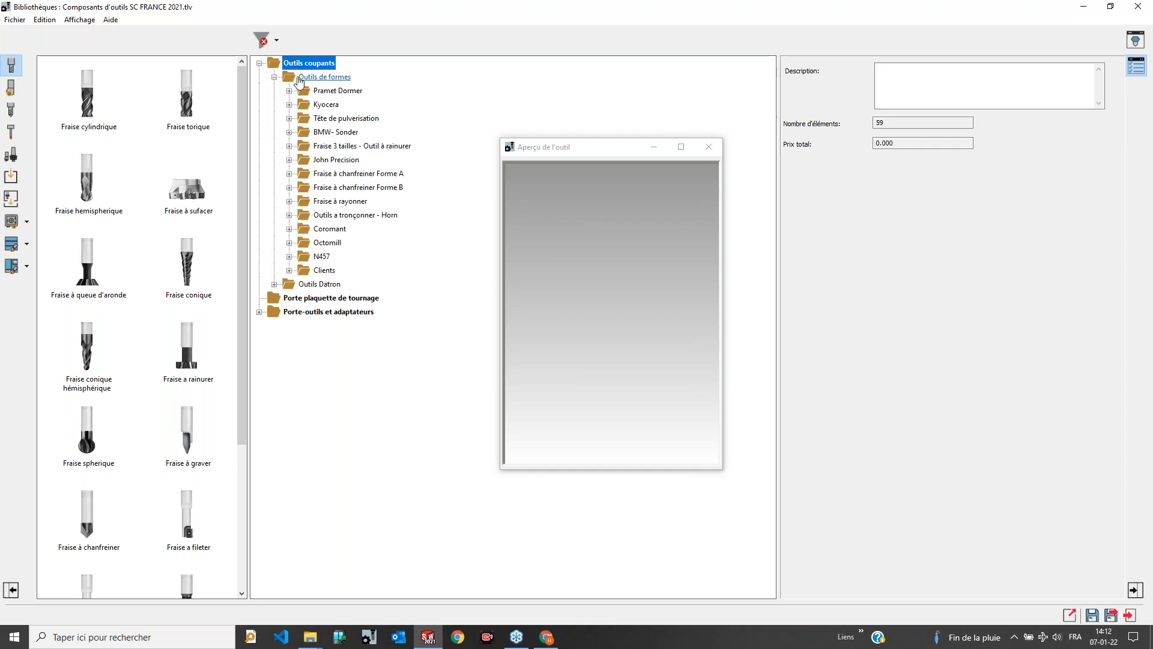
Step: Review the commands available for the Outils de formes folder, without applying any
{"action": "left_click", "coordinate": [318, 77]}
{"action": "right_click", "coordinate": [301, 77]}
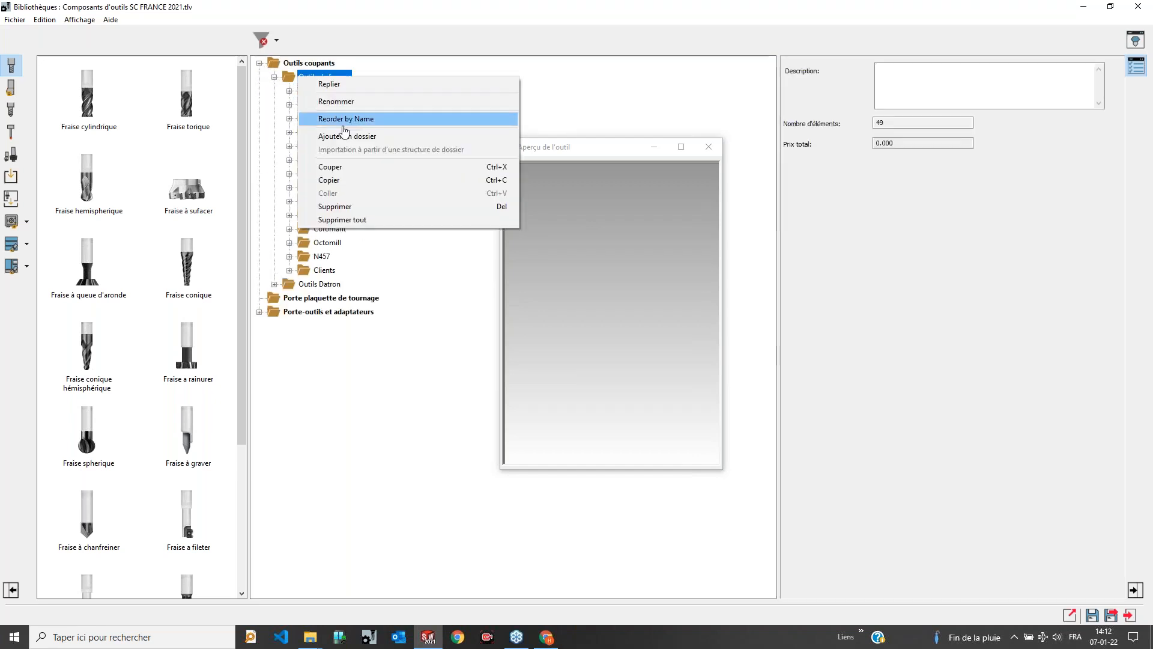
{"action": "left_click", "coordinate": [597, 106]}
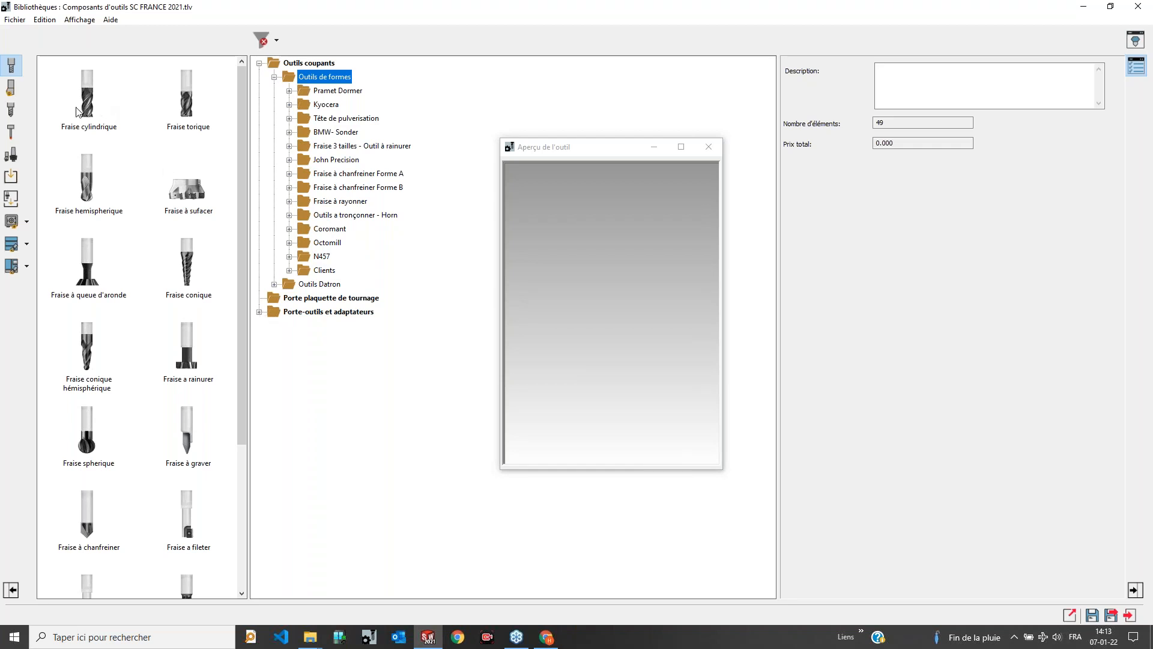
Step: Review the milling, turning, drilling, special-tool and holder component types available for the library, and return to the milling cutters
{"action": "left_click_drag", "start_coordinate": [81, 108], "coordinate": [350, 81]}
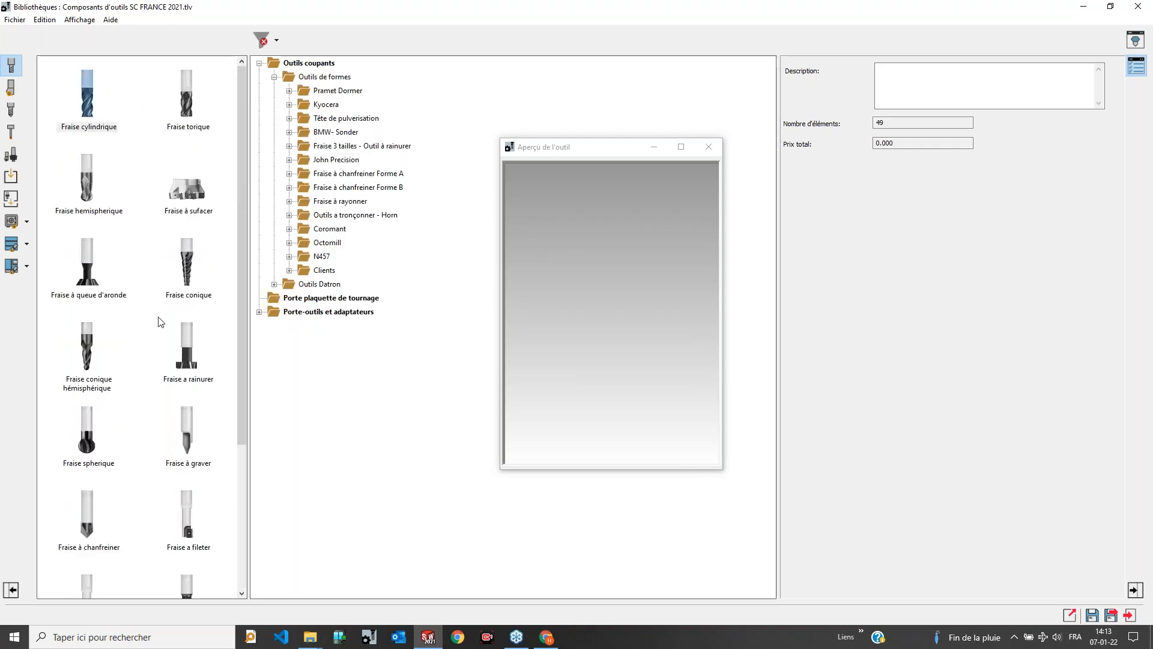
{"action": "left_click", "coordinate": [11, 88]}
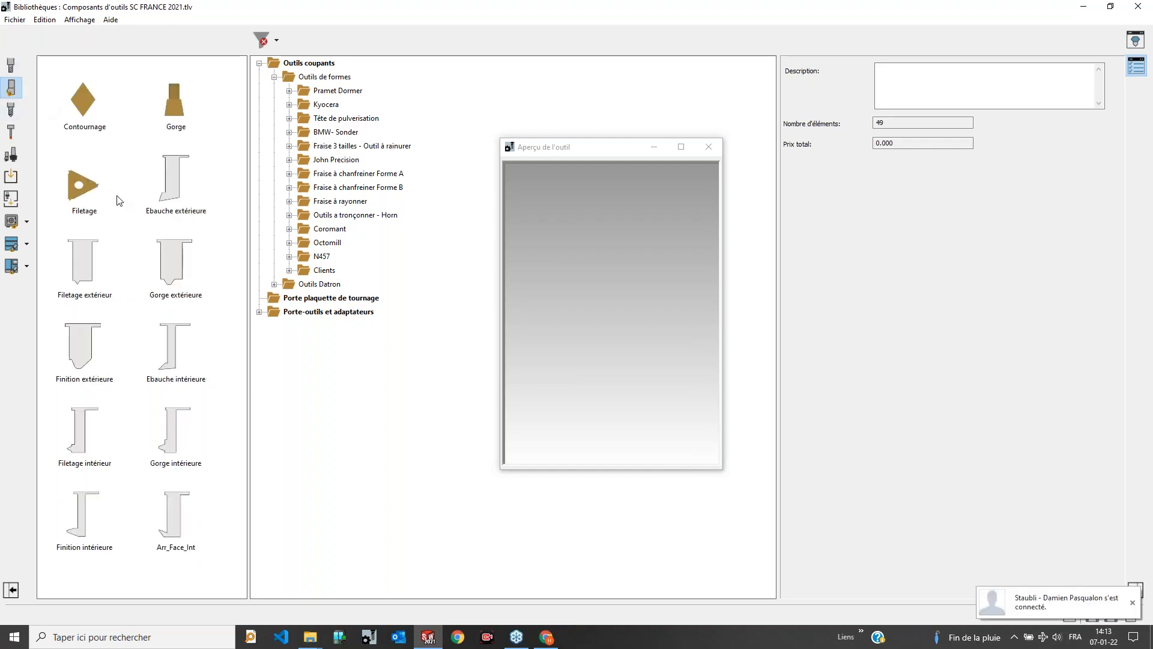
{"action": "left_click", "coordinate": [7, 109]}
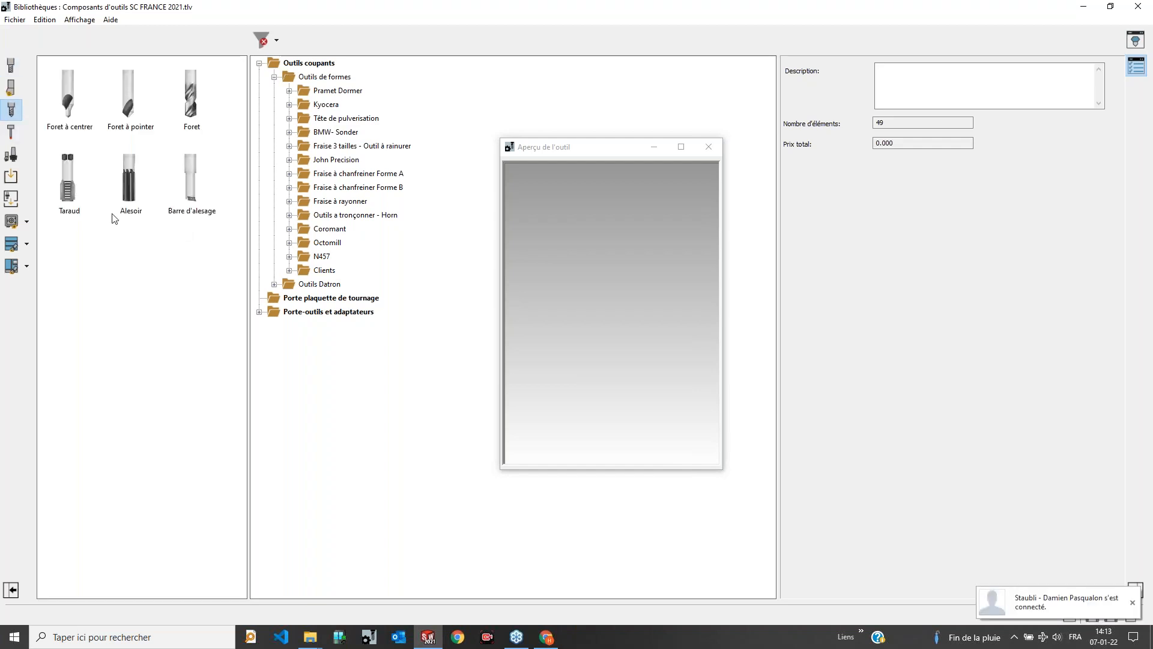
{"action": "left_click", "coordinate": [12, 133]}
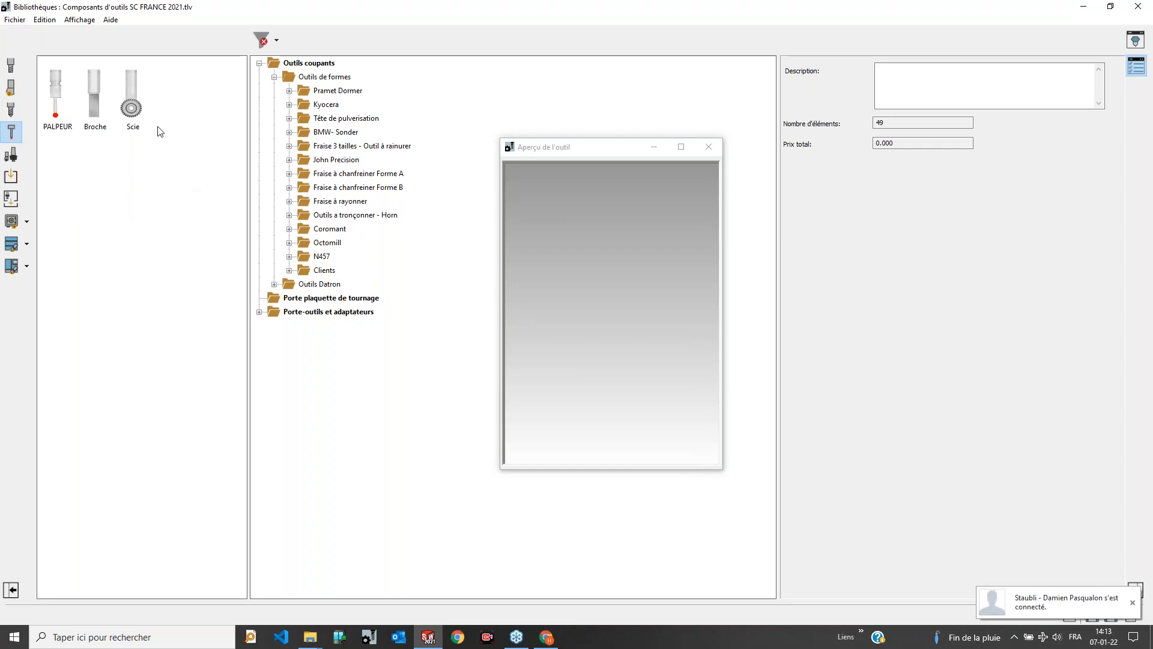
{"action": "left_click", "coordinate": [15, 159]}
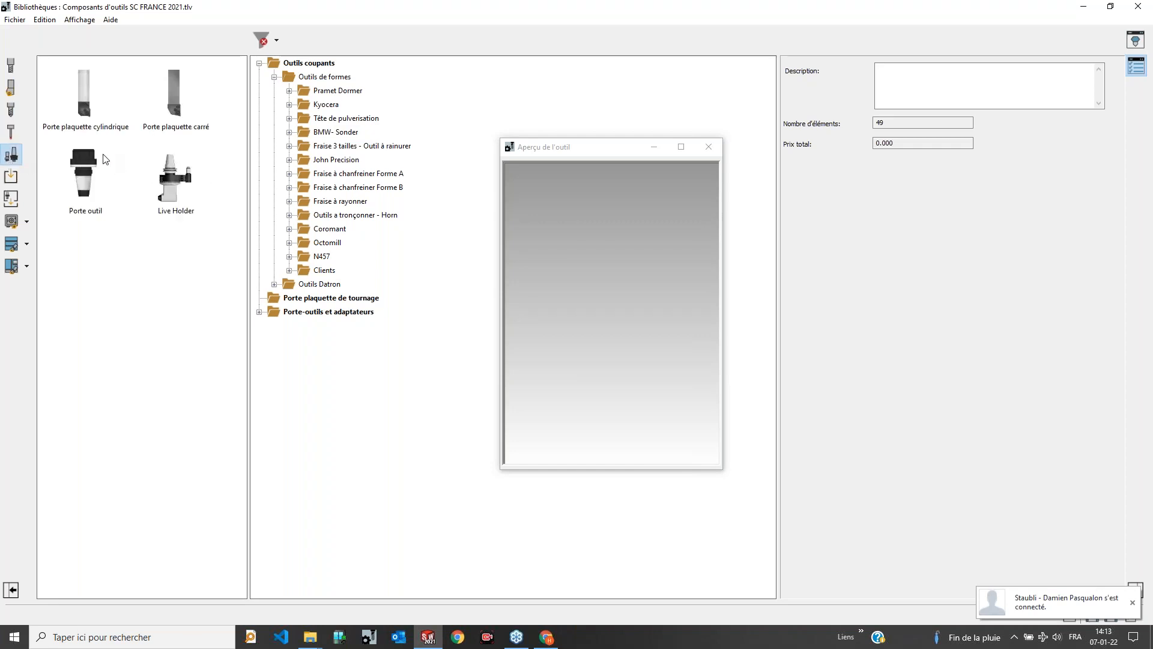
{"action": "left_click", "coordinate": [12, 65]}
Step: Browse the machine holders to EMCO MAXXTURN 45 and inspect the 48-71572 radial two-sided holder in the 3D preview
{"action": "left_click", "coordinate": [259, 312]}
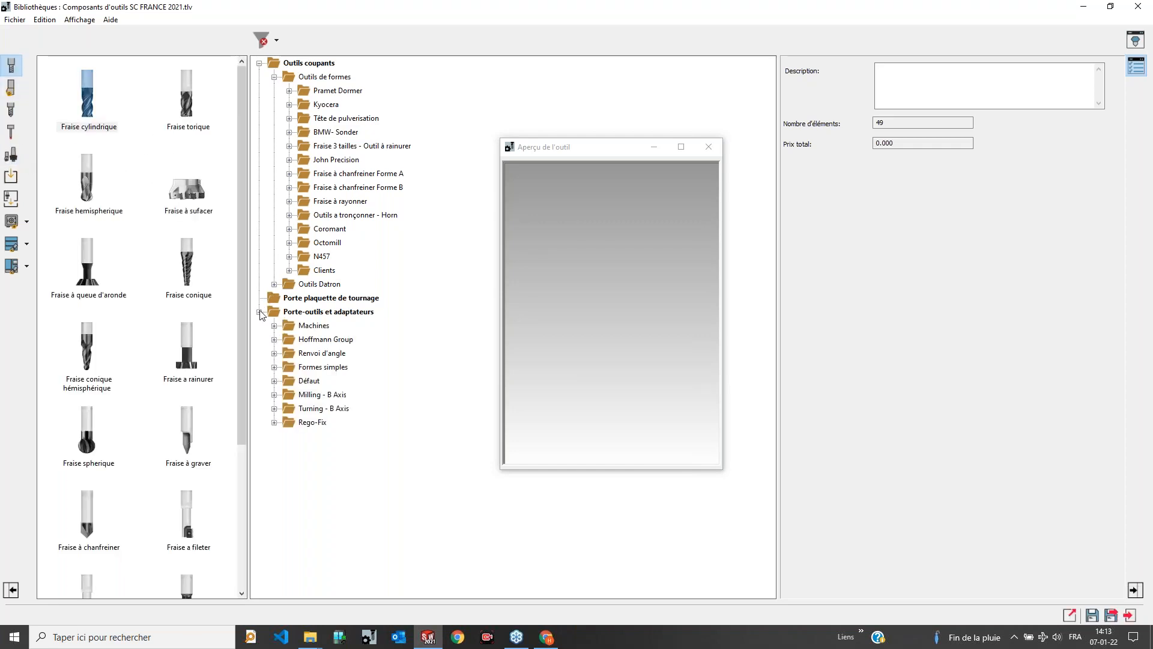
{"action": "left_click", "coordinate": [274, 326]}
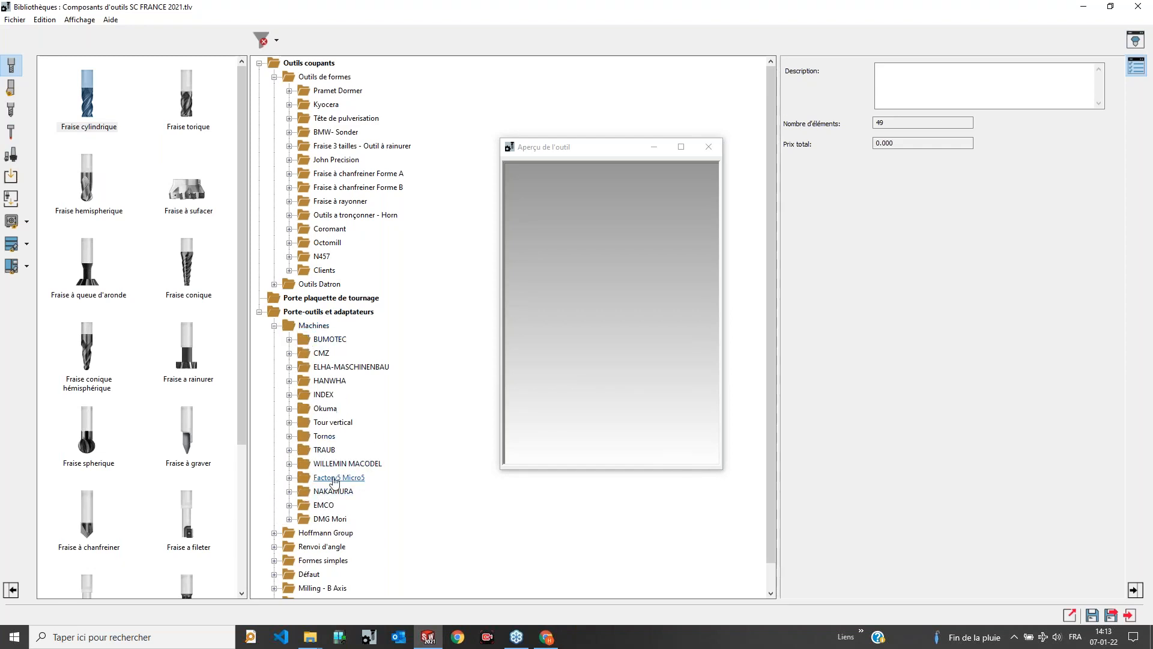
{"action": "left_click", "coordinate": [289, 506]}
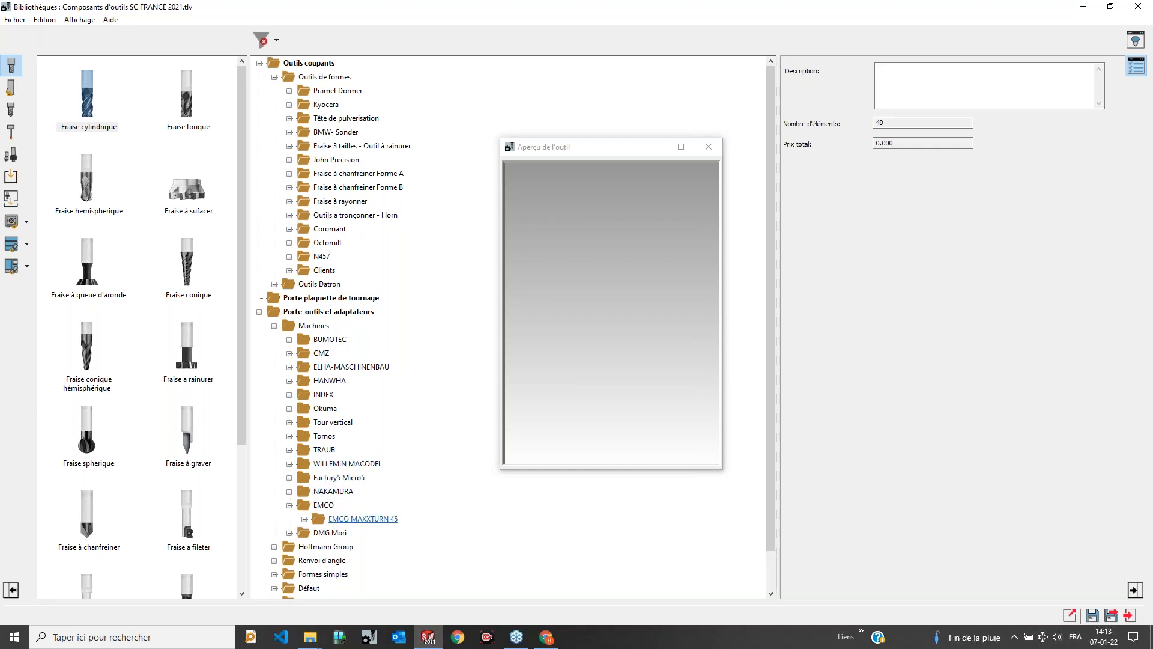
{"action": "left_click", "coordinate": [304, 519]}
{"action": "left_click", "coordinate": [382, 536]}
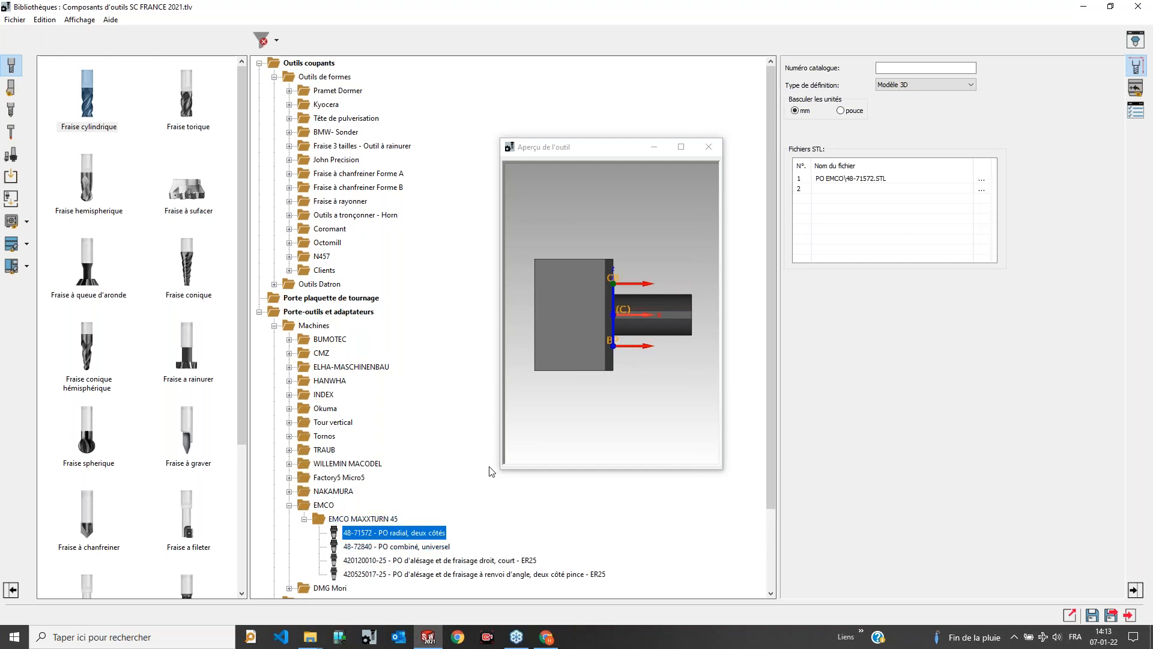
{"action": "left_click_drag", "start_coordinate": [528, 433], "coordinate": [705, 288]}
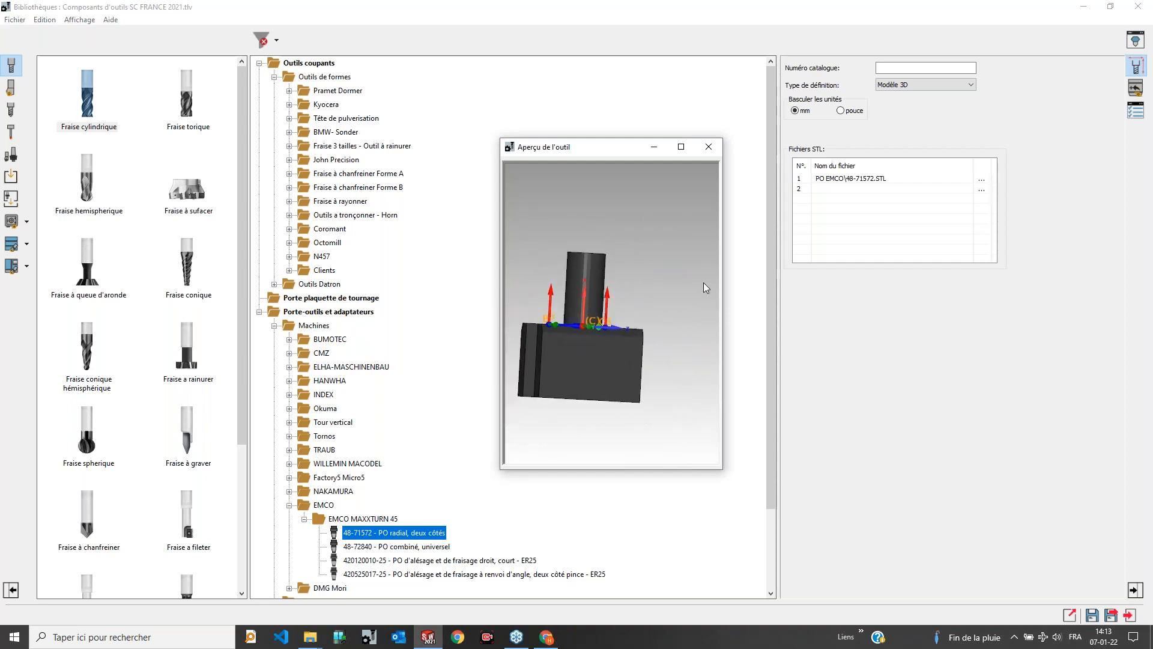
Step: Display the connection data of the 48-71572 holder and examine its BP connection on the 3D preview
{"action": "left_click", "coordinate": [1133, 96]}
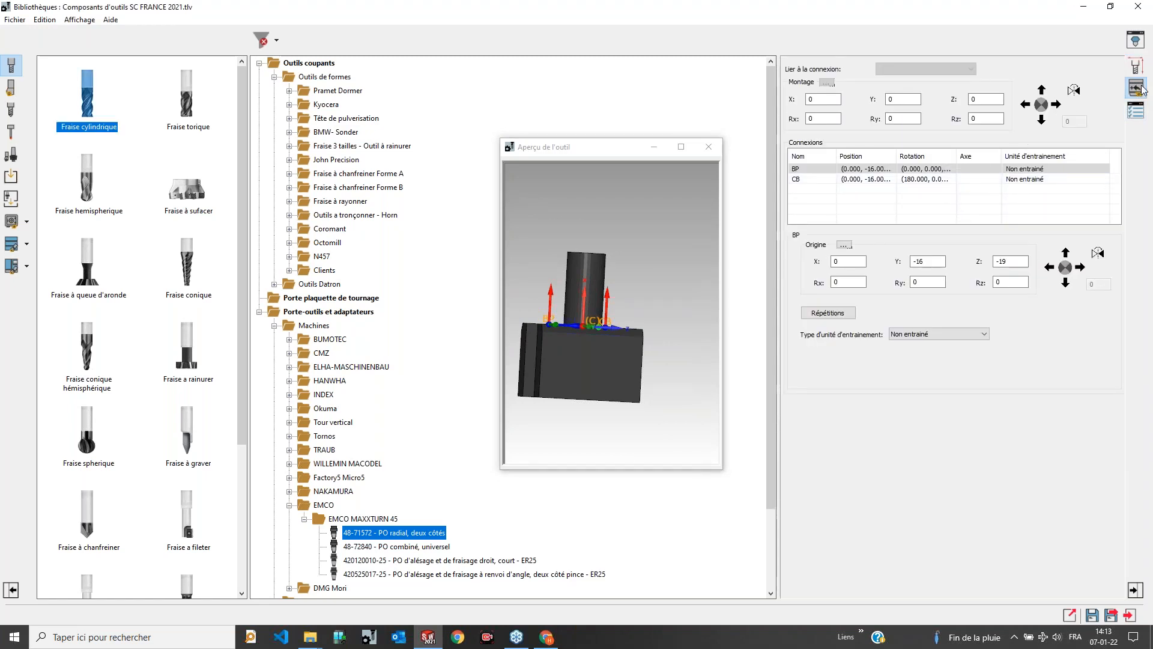
{"action": "scroll", "coordinate": [640, 319], "scroll_direction": "down", "scroll_amount": 2}
{"action": "scroll", "coordinate": [619, 328], "scroll_direction": "up", "scroll_amount": 5}
{"action": "scroll", "coordinate": [616, 330], "scroll_direction": "down", "scroll_amount": 3}
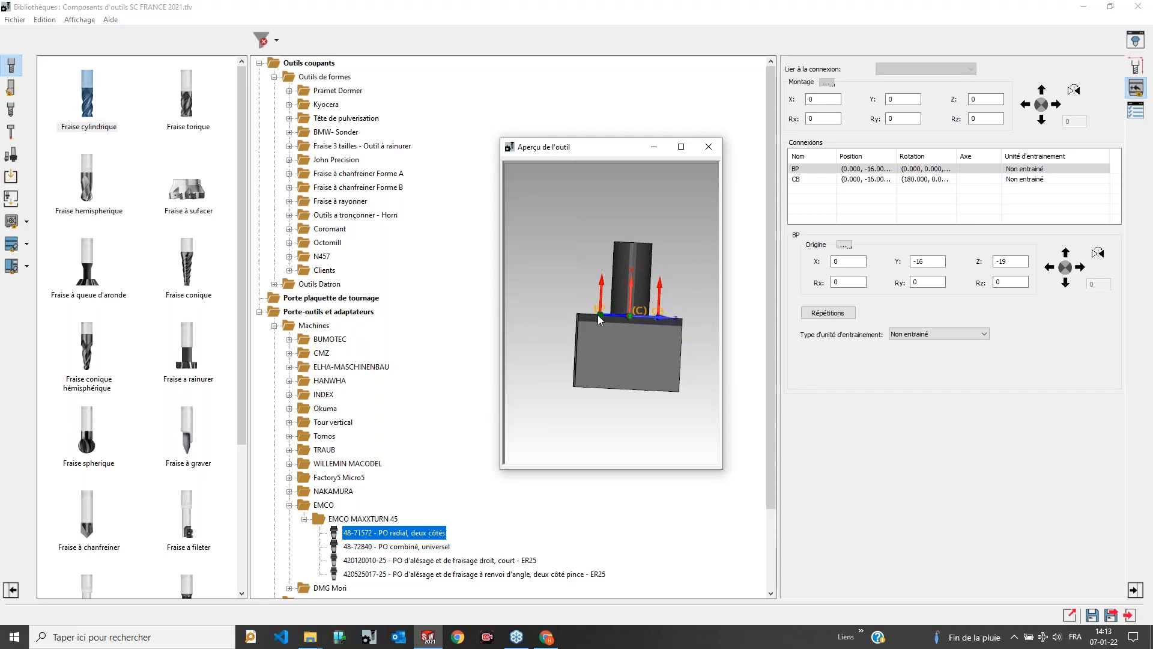
{"action": "middle_click_drag", "start_coordinate": [599, 315], "coordinate": [579, 297]}
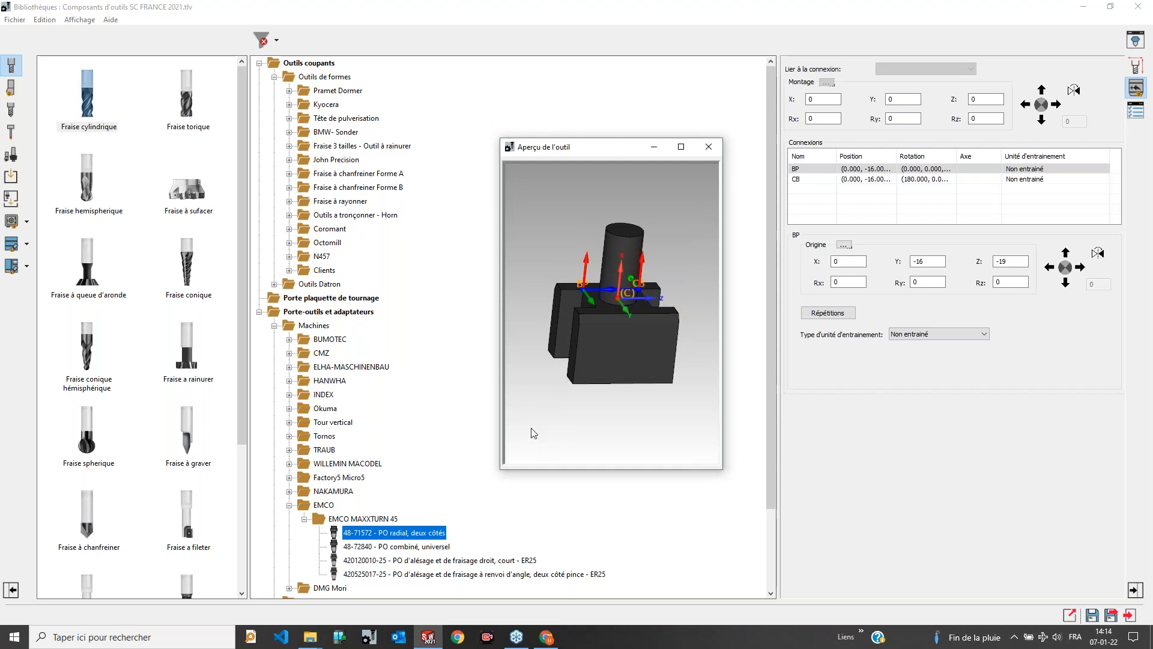
{"action": "middle_click_drag", "start_coordinate": [657, 334], "coordinate": [642, 332]}
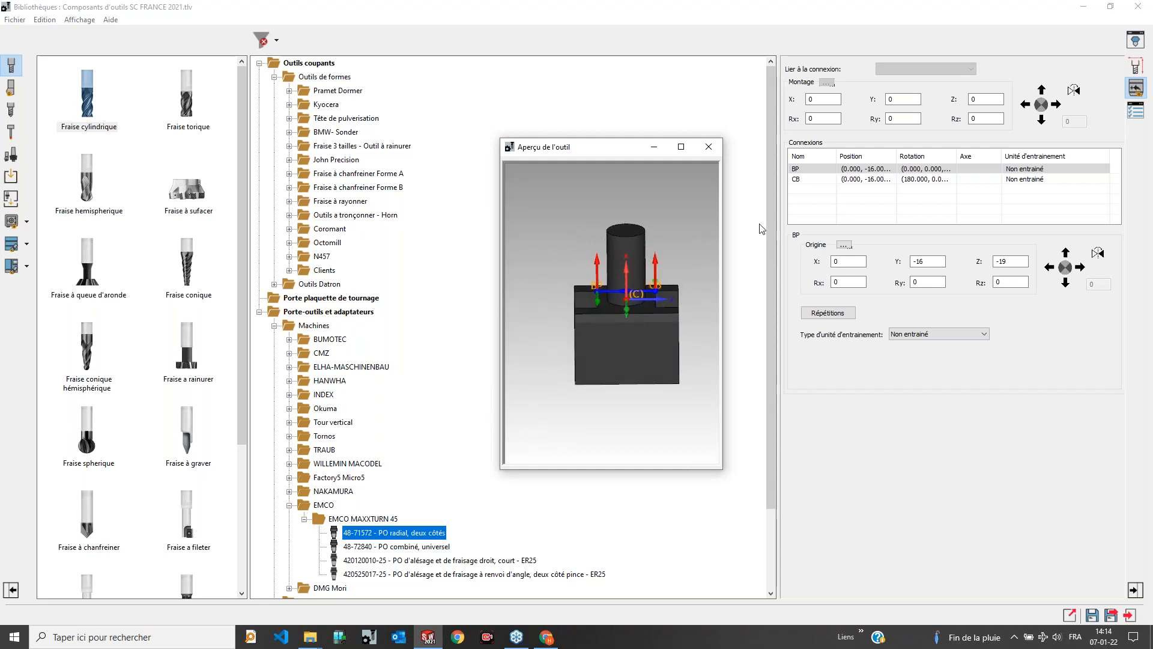
Step: Examine the CB connection's origin and rotation values and its location on the 48-71572 holder preview
{"action": "left_click", "coordinate": [801, 180]}
{"action": "left_click", "coordinate": [676, 290]}
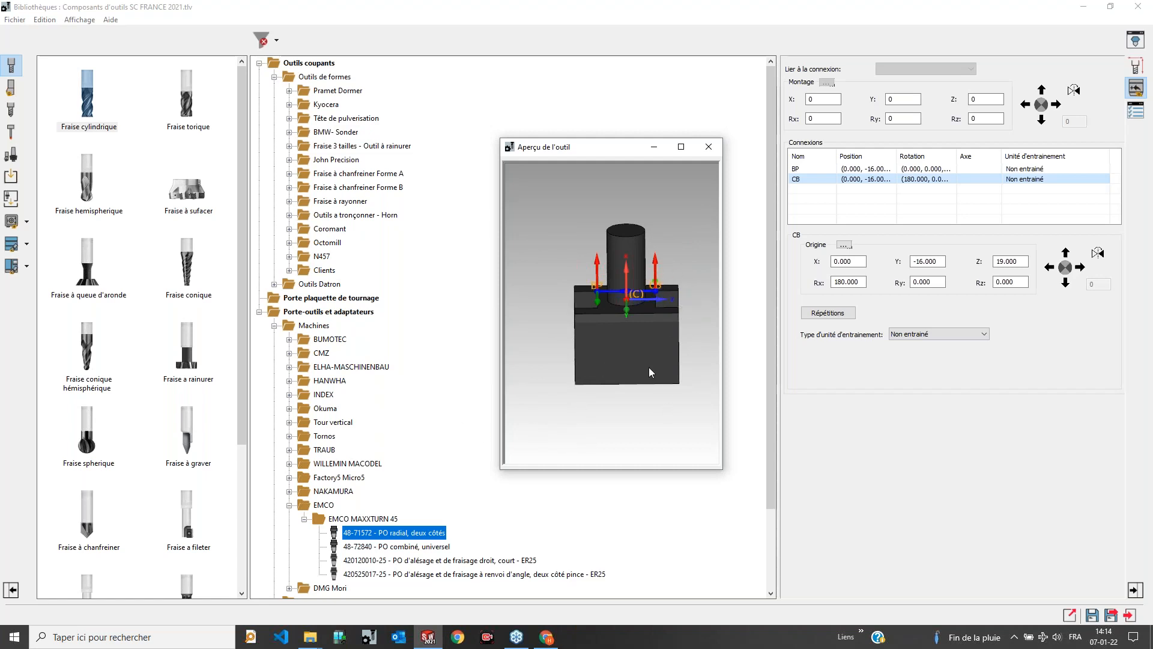
{"action": "scroll", "coordinate": [649, 283], "scroll_direction": "up", "scroll_amount": 5}
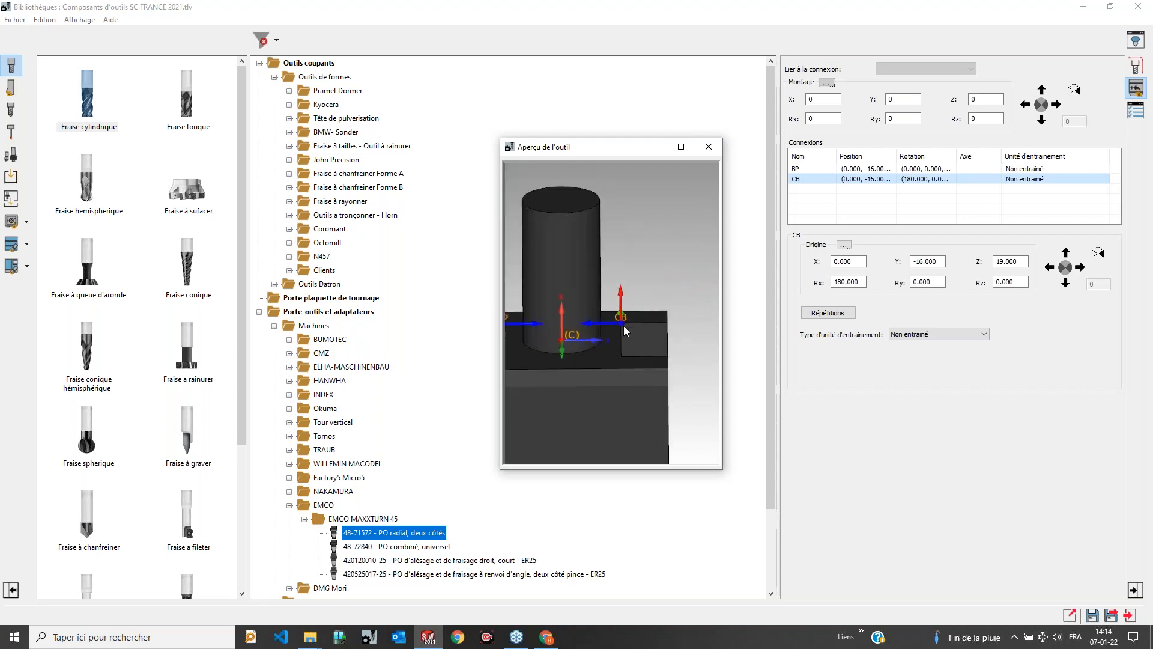
{"action": "scroll", "coordinate": [653, 297], "scroll_direction": "down", "scroll_amount": 5}
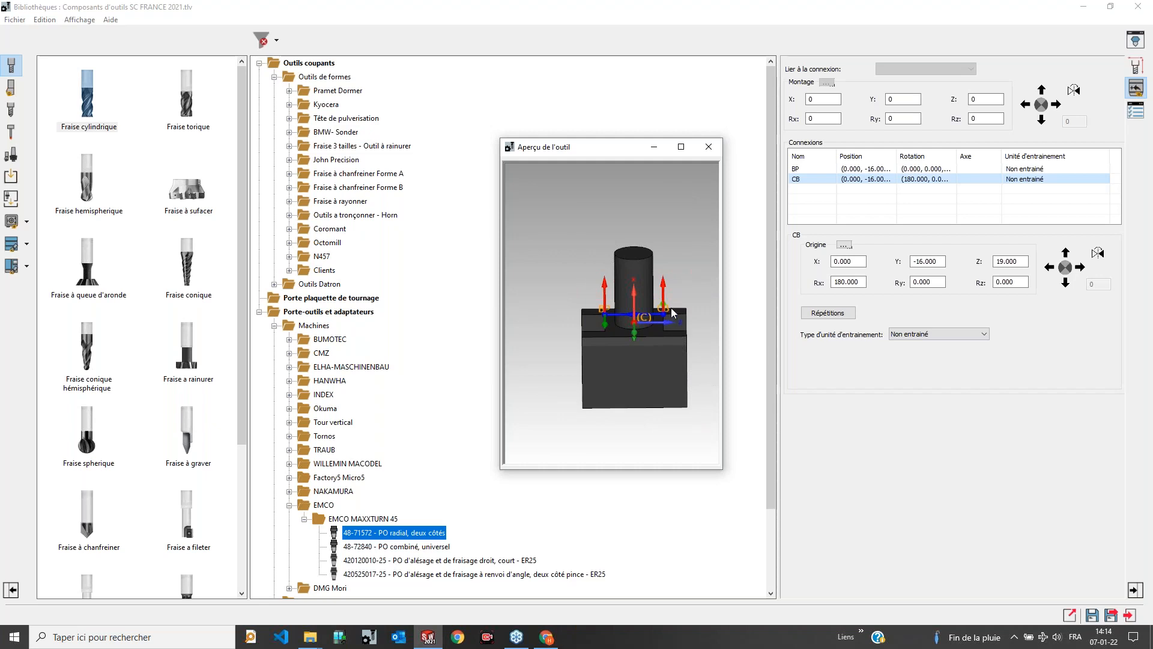
{"action": "left_click", "coordinate": [444, 546]}
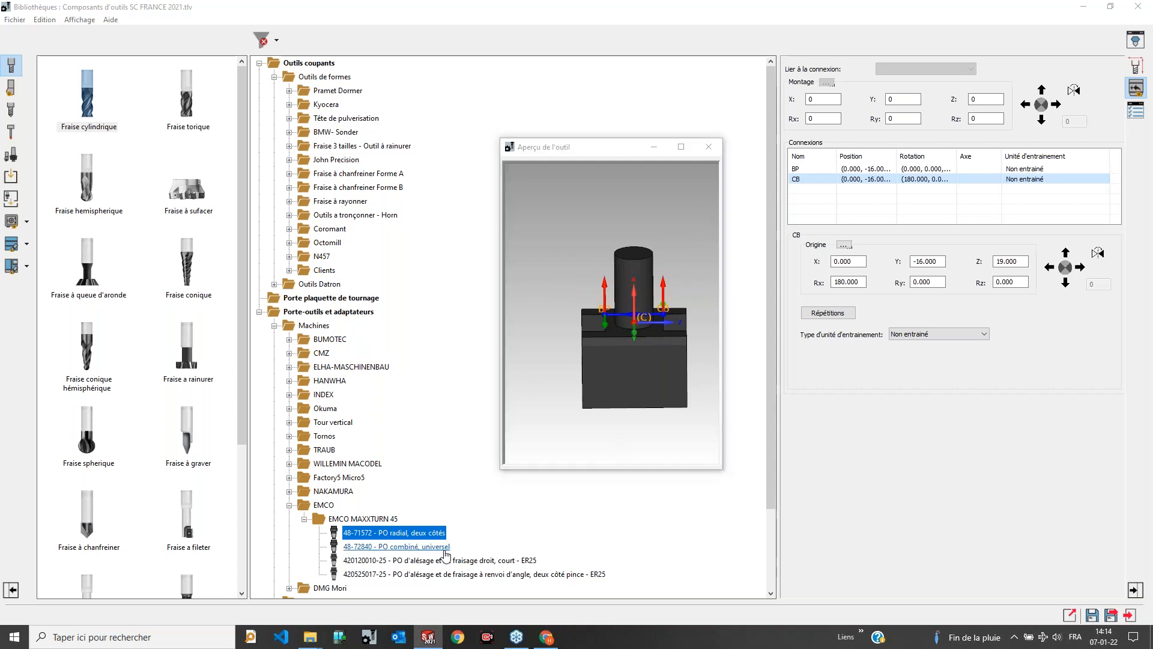
{"action": "left_click", "coordinate": [443, 561]}
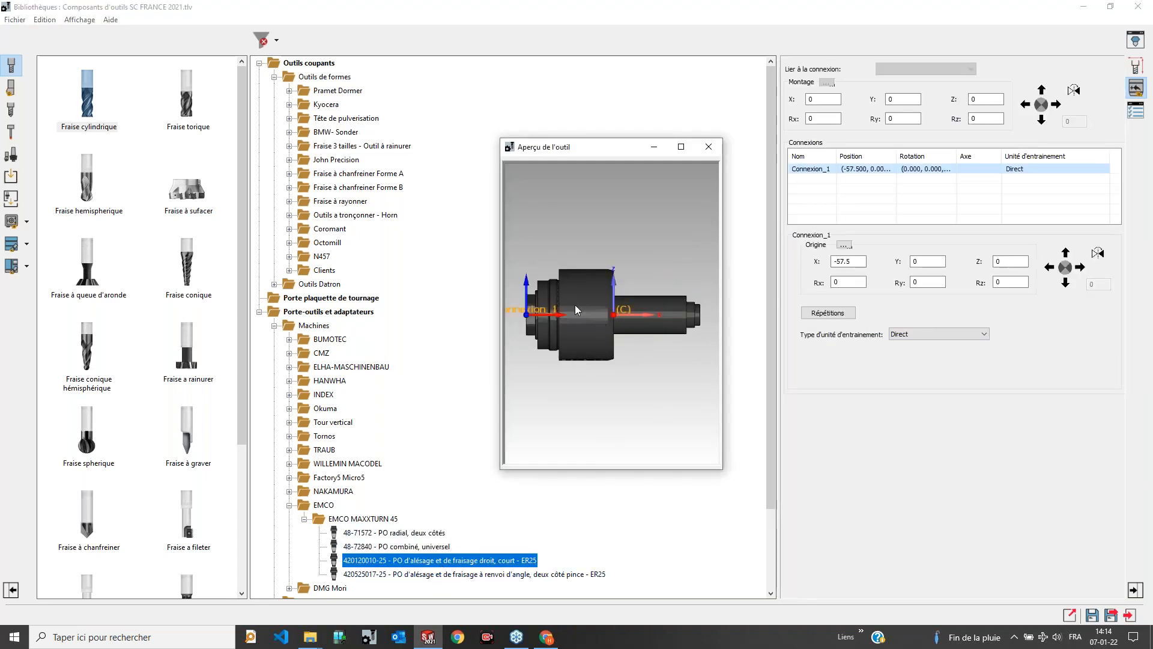
{"action": "left_click", "coordinate": [901, 335]}
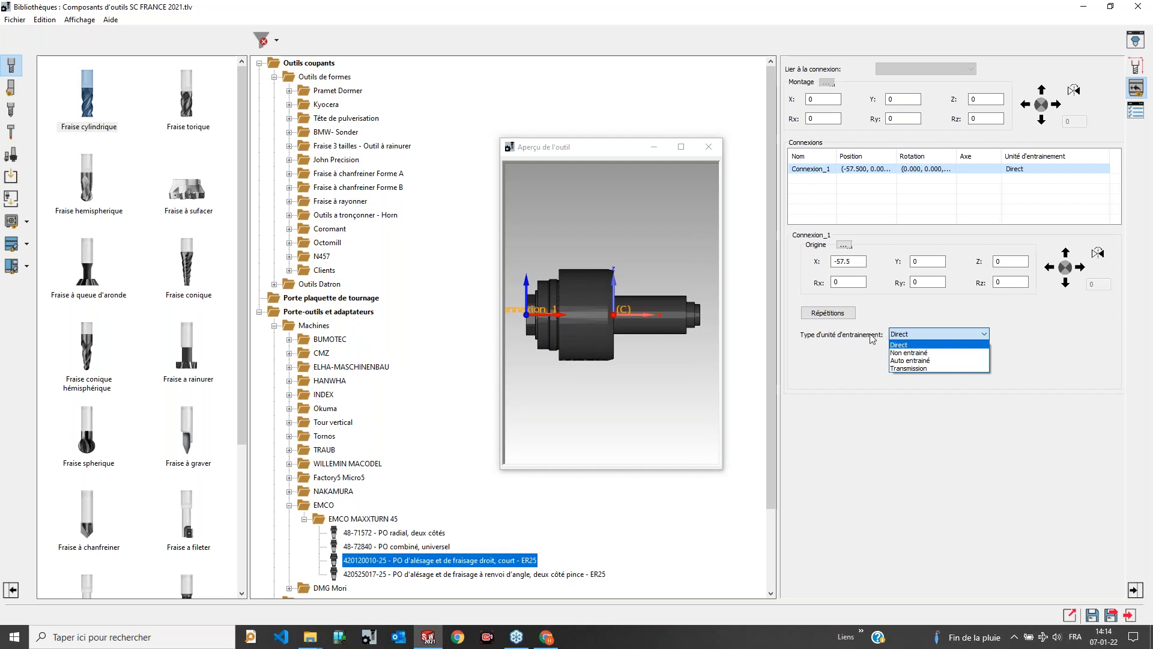
{"action": "left_click", "coordinate": [877, 334]}
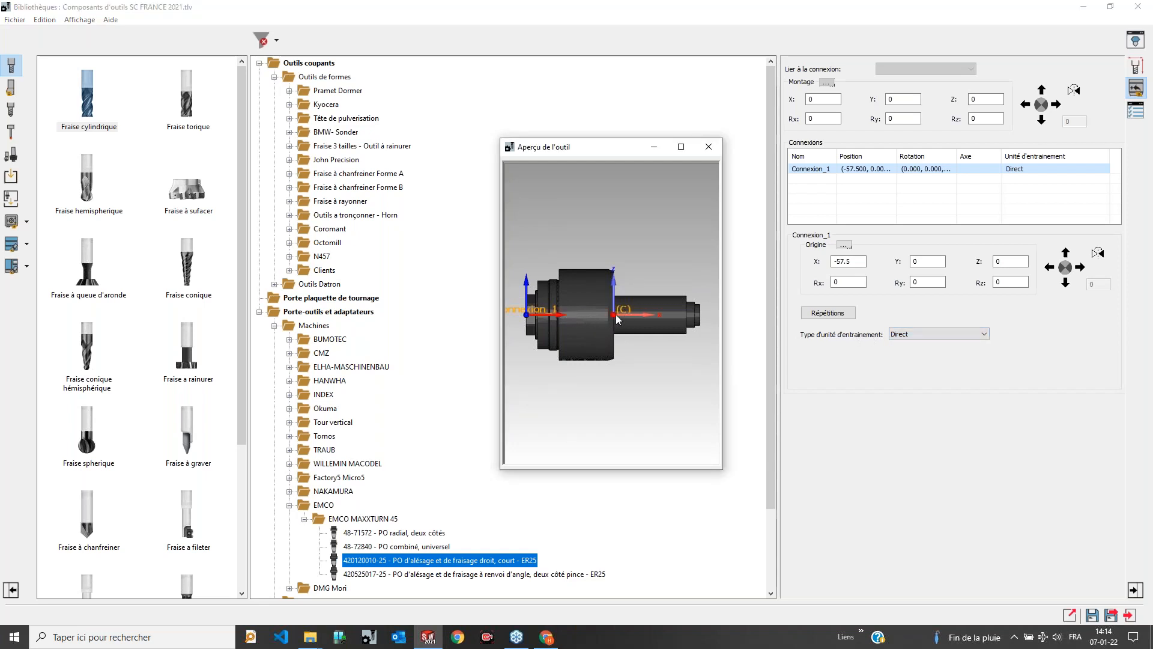
{"action": "left_click", "coordinate": [945, 335]}
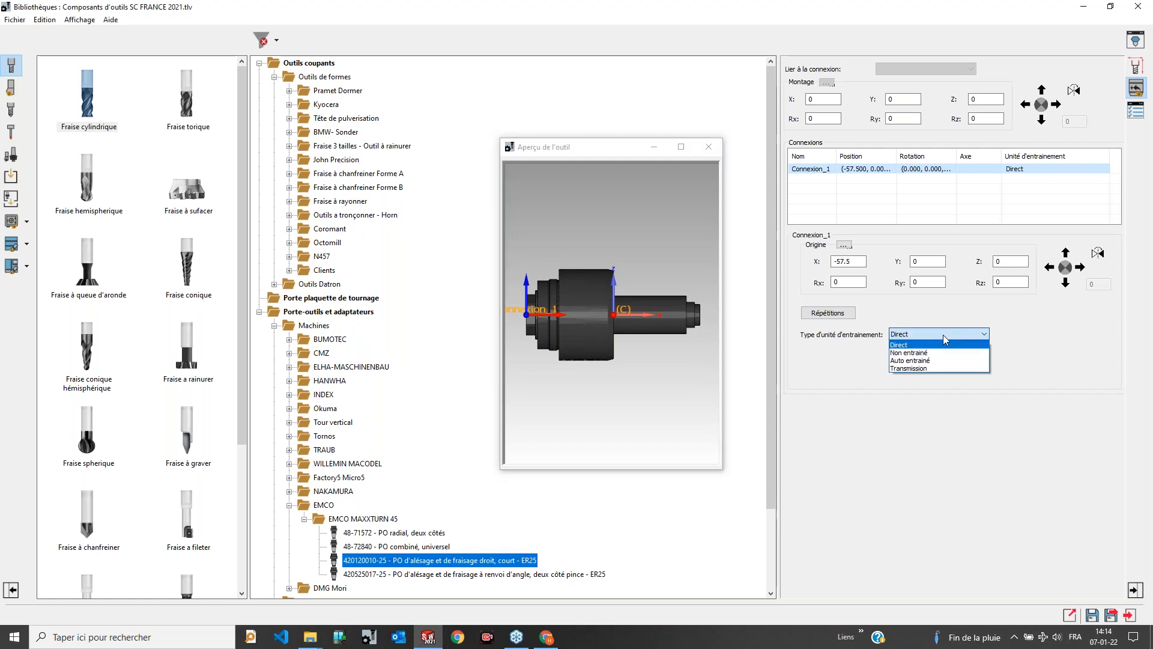
{"action": "left_click", "coordinate": [943, 334]}
{"action": "middle_click_drag", "start_coordinate": [659, 306], "coordinate": [621, 325]}
{"action": "scroll", "coordinate": [600, 309], "scroll_direction": "down", "scroll_amount": 3}
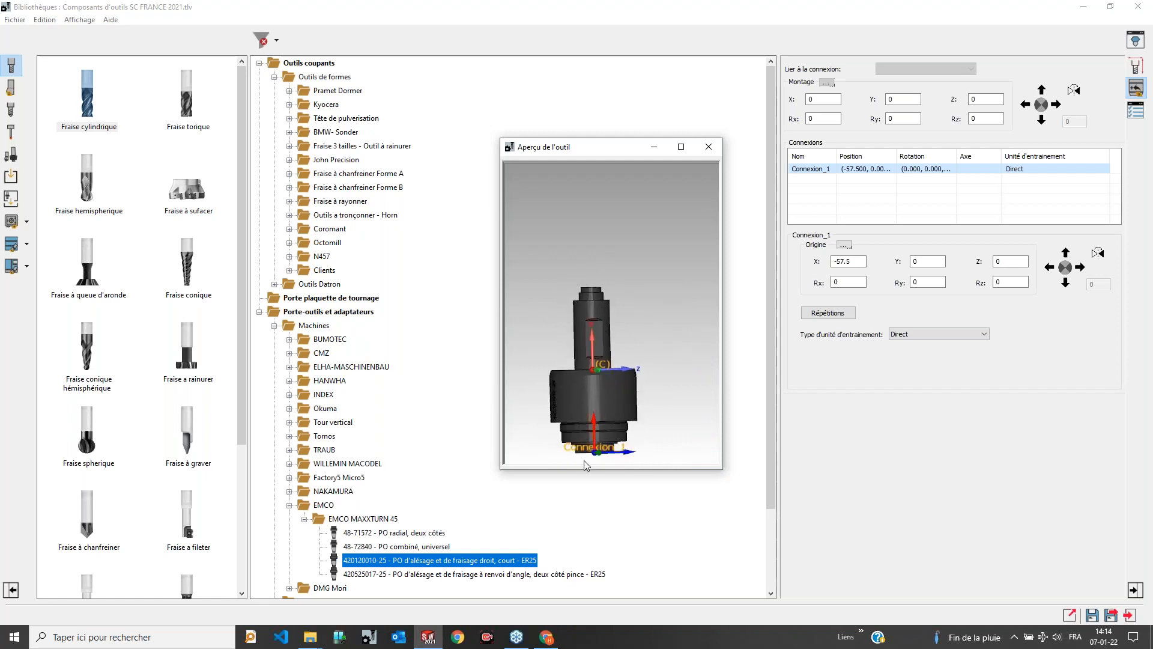
{"action": "scroll", "coordinate": [604, 454], "scroll_direction": "down", "scroll_amount": 1}
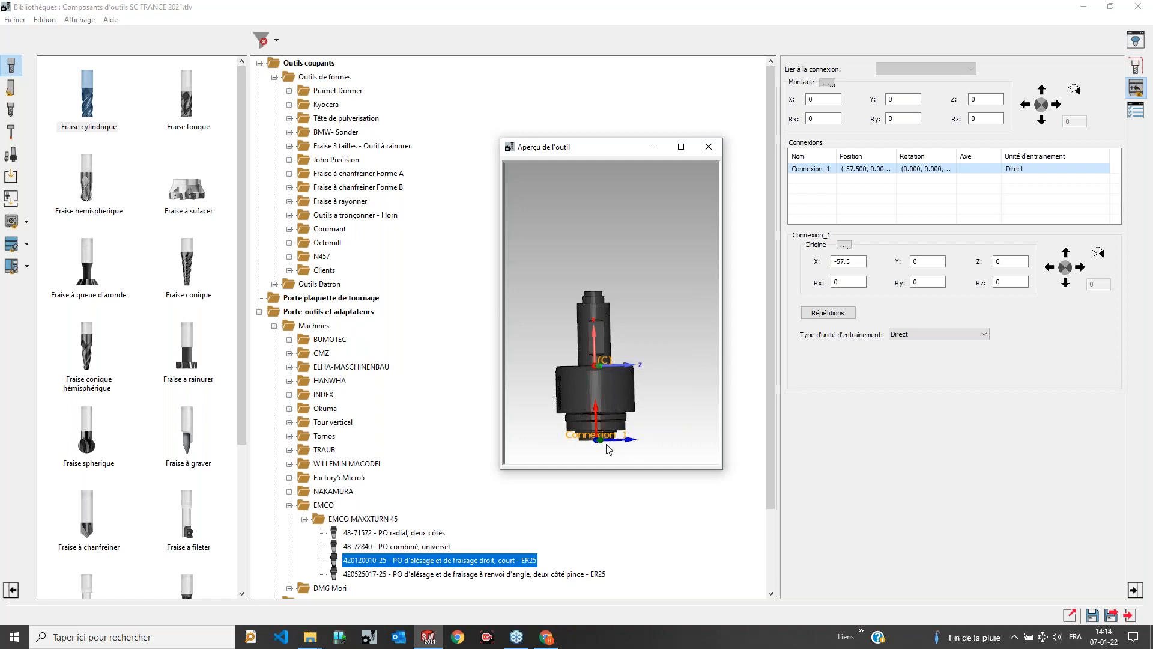
{"action": "left_click", "coordinate": [958, 336]}
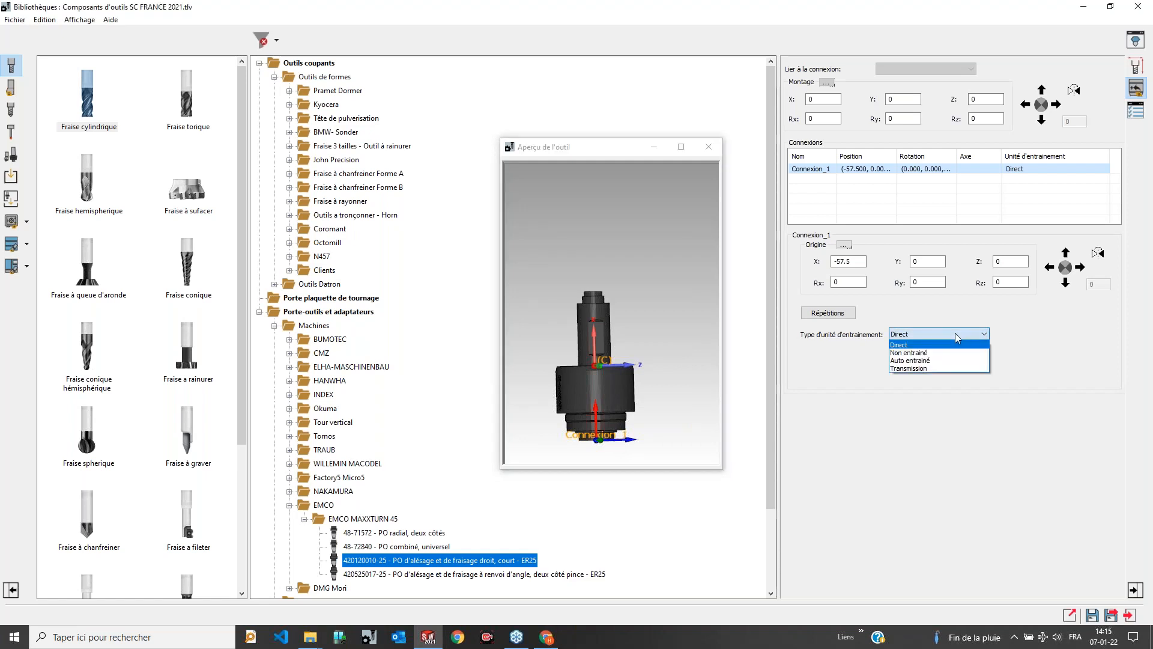
{"action": "left_click", "coordinate": [907, 369]}
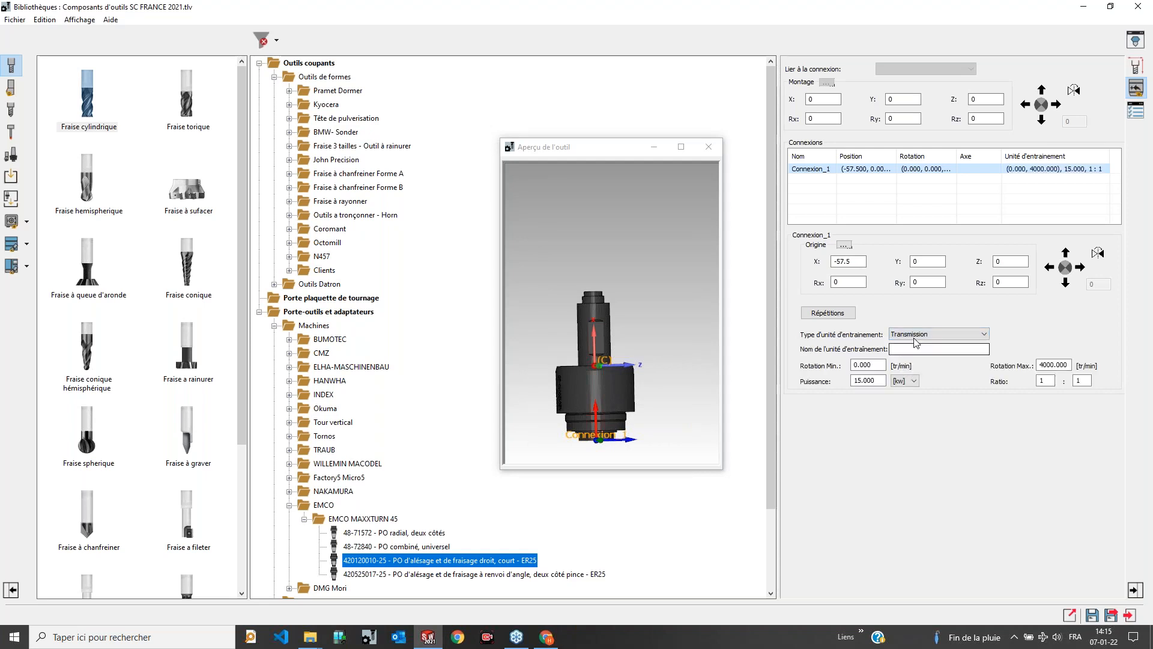
Step: Review the ratio and maximum rotation fields of Connexion_1, and close the component library without saving the changes
{"action": "double_click", "coordinate": [1042, 380]}
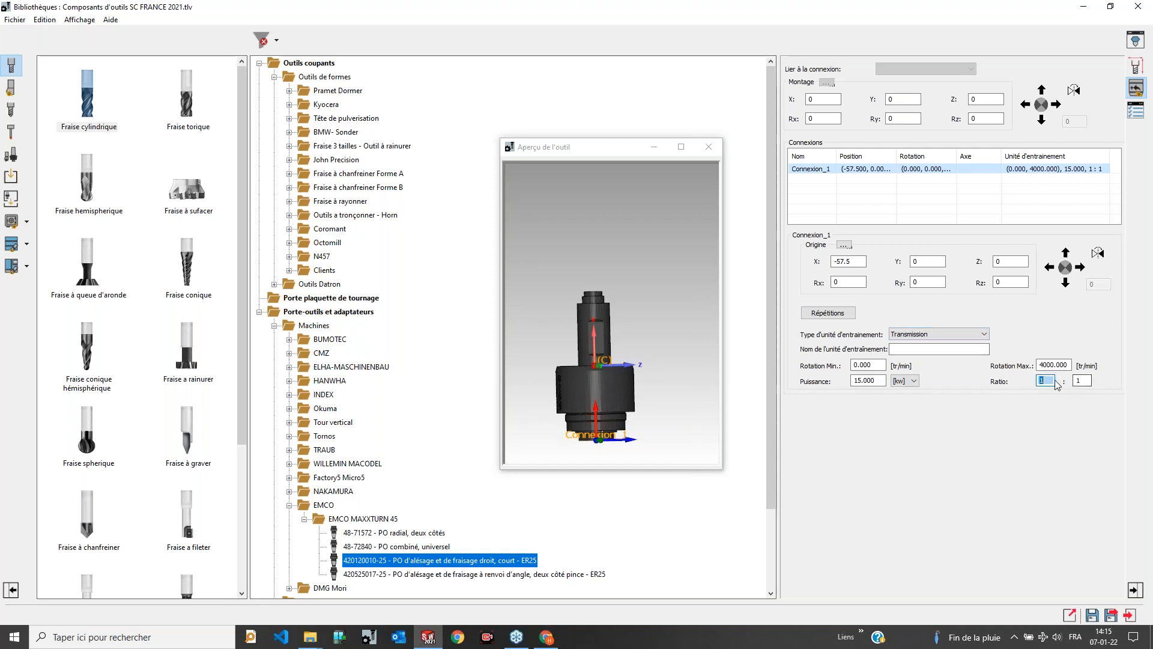
{"action": "double_click", "coordinate": [1052, 365]}
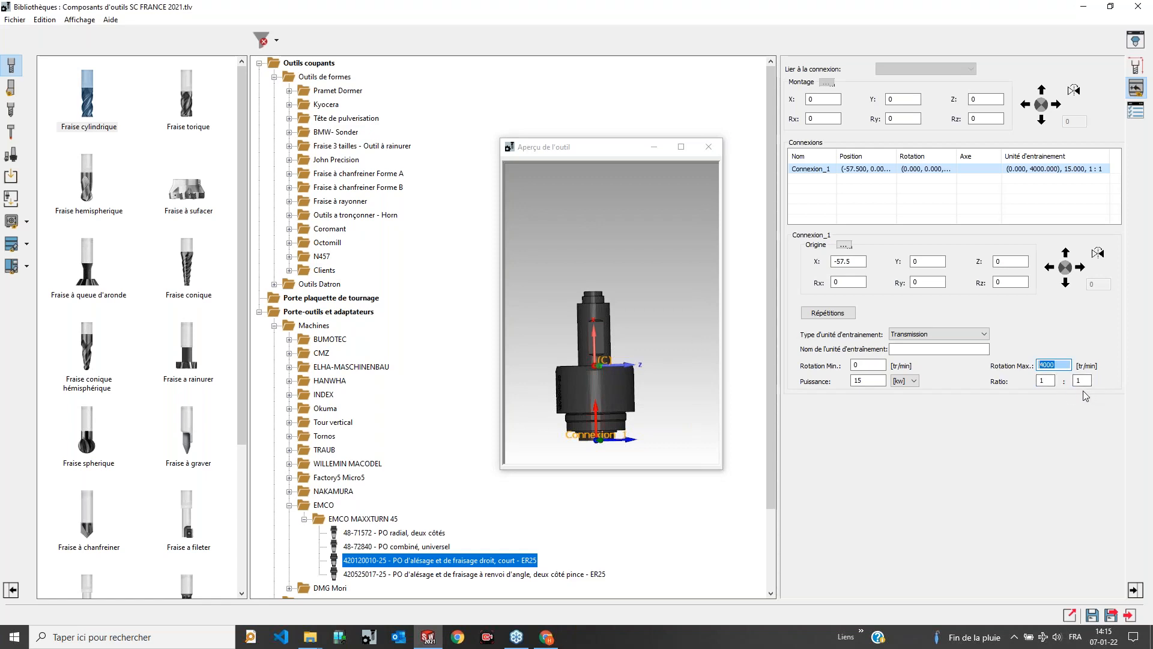
{"action": "left_click", "coordinate": [602, 434]}
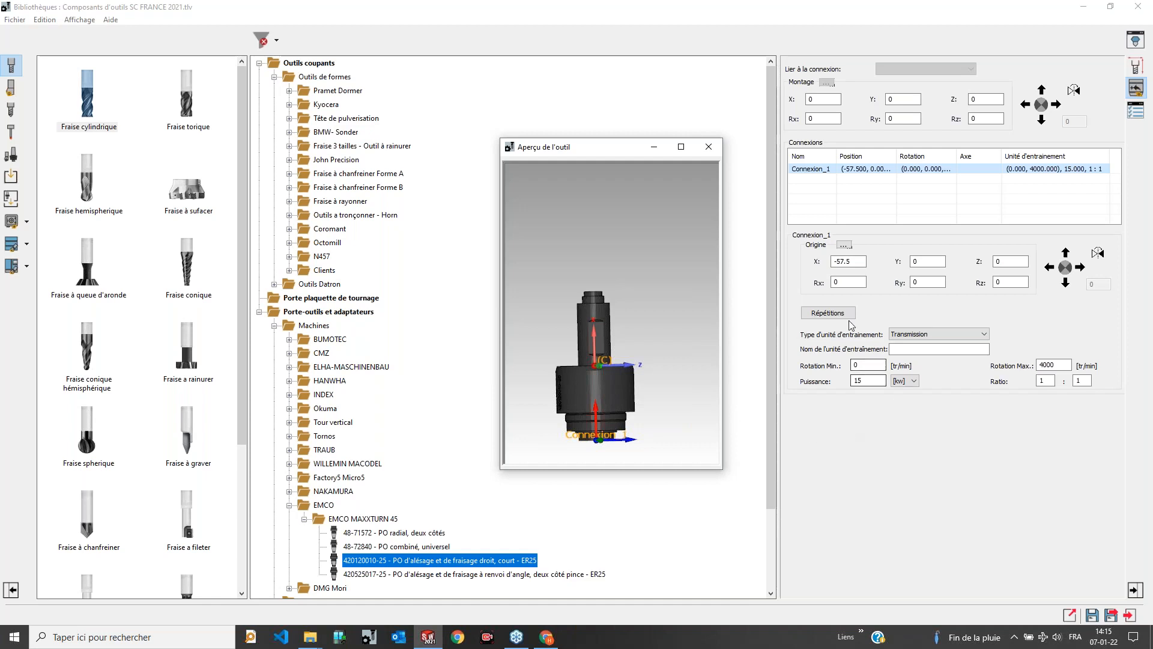
{"action": "left_click", "coordinate": [350, 561]}
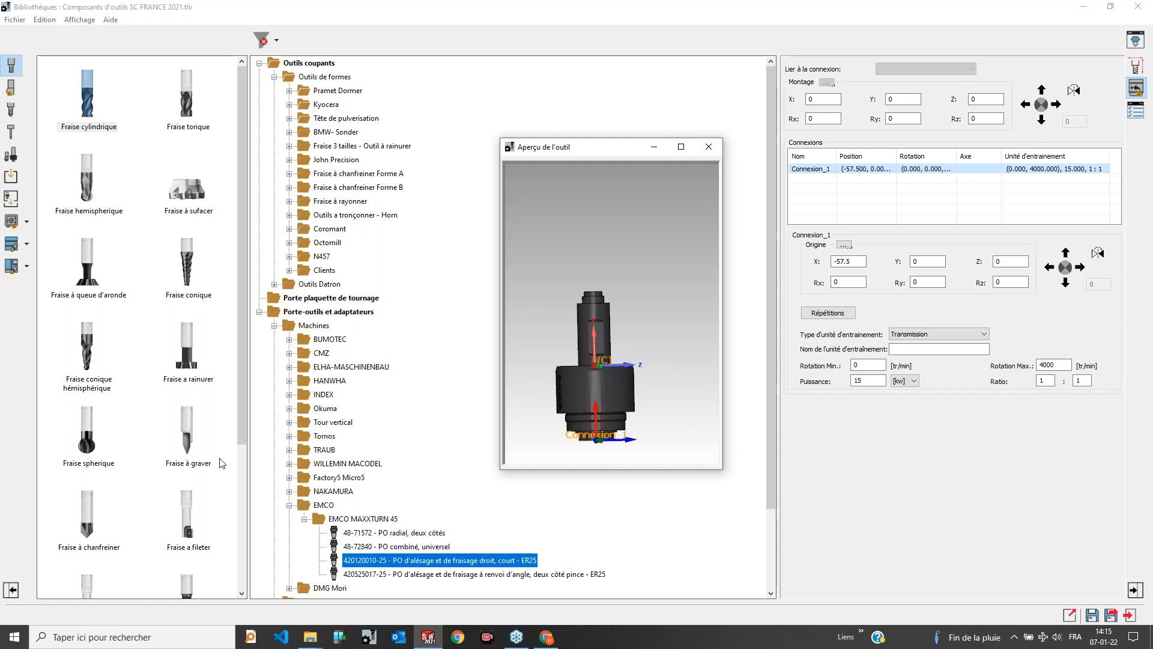
{"action": "left_click", "coordinate": [1138, 6]}
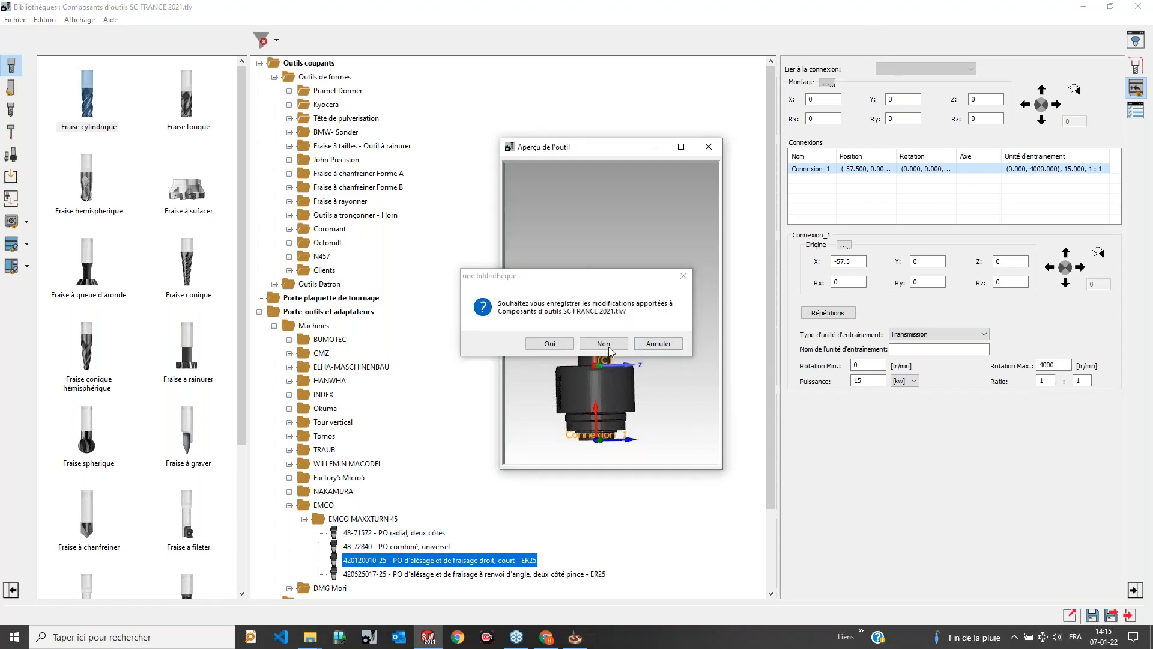
{"action": "left_click", "coordinate": [603, 344]}
Step: Look at the library types offered for modification and the directory locations in the SolidCAM settings, without changing anything
{"action": "left_click", "coordinate": [903, 216]}
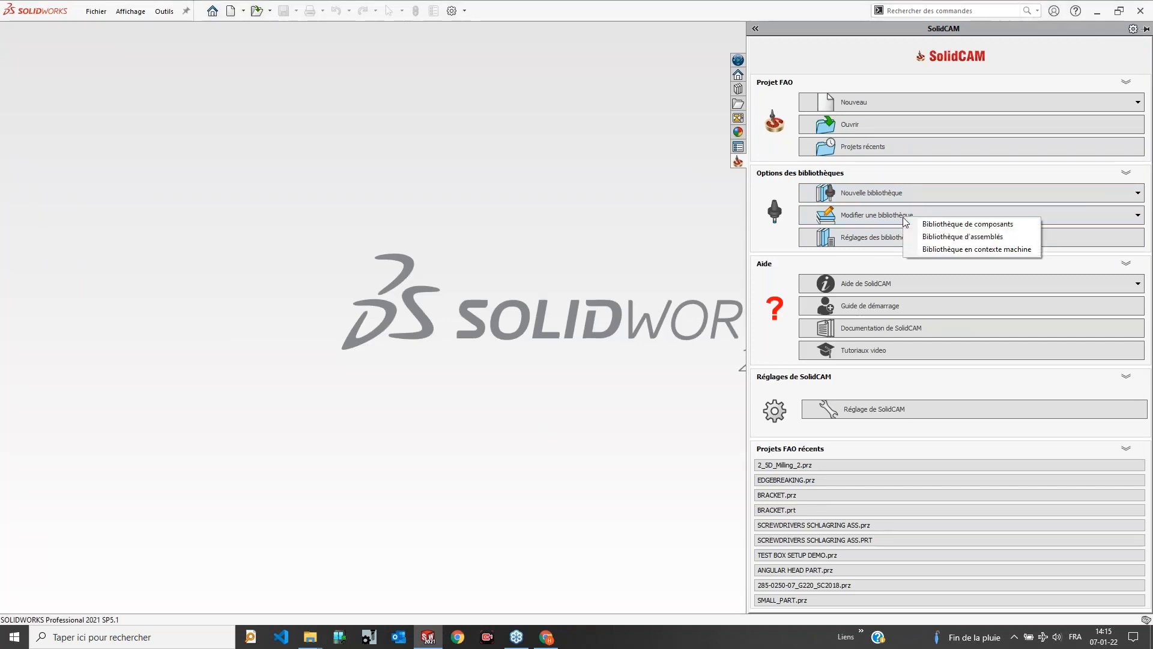
{"action": "left_click", "coordinate": [875, 425]}
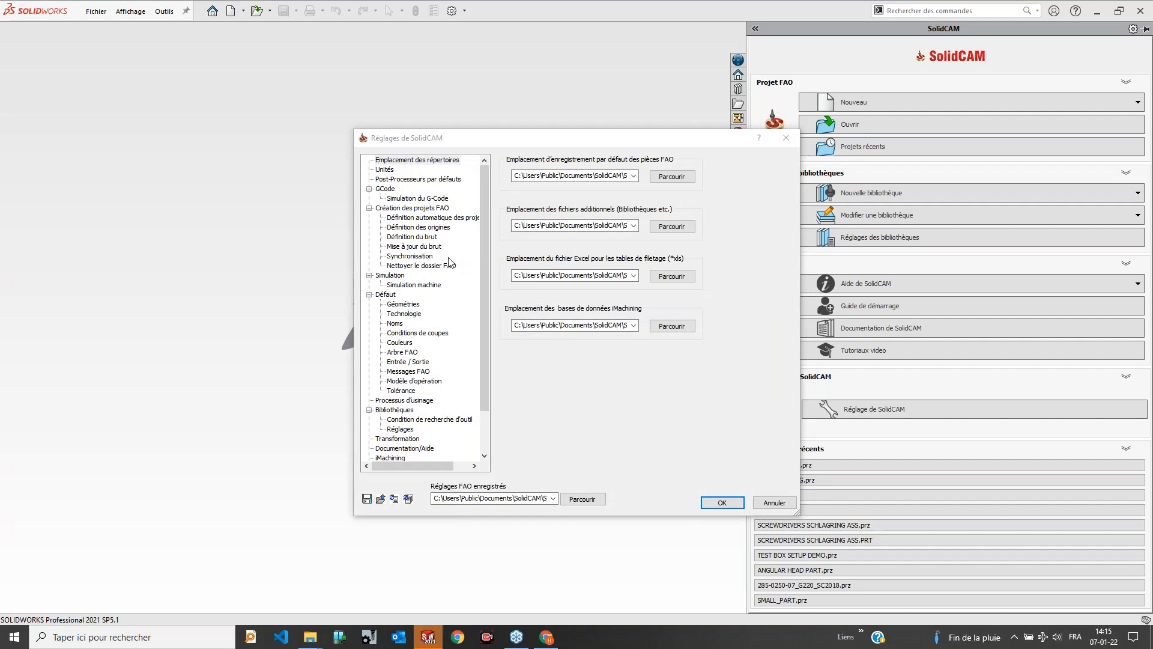
{"action": "left_click", "coordinate": [775, 503]}
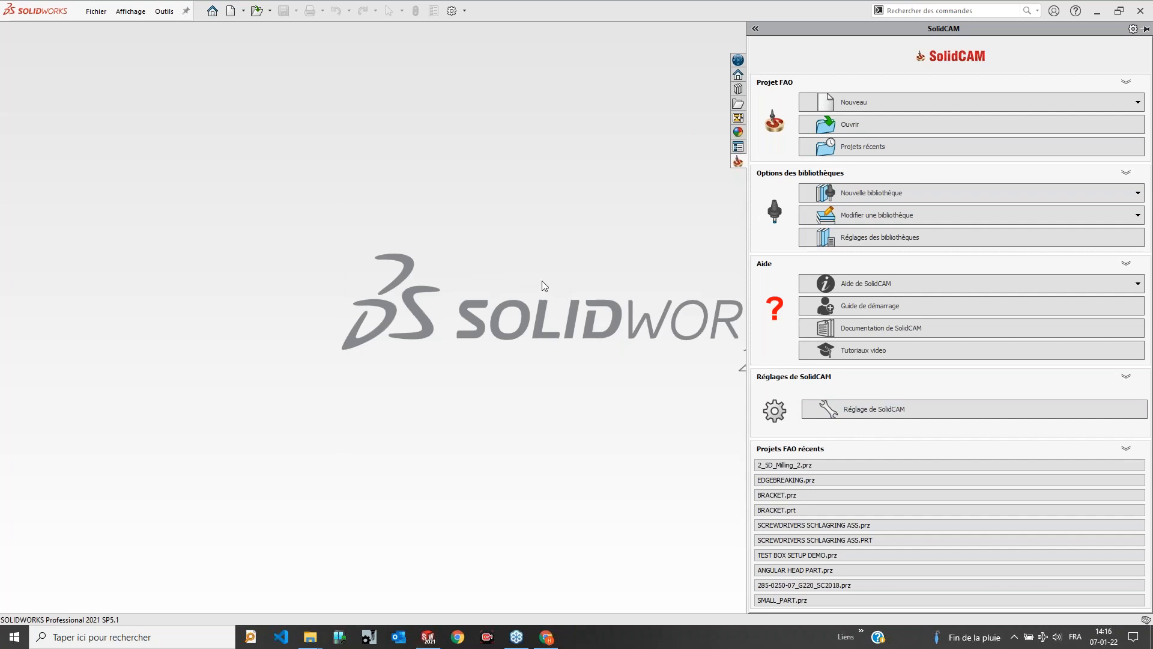
{"action": "left_click", "coordinate": [571, 164]}
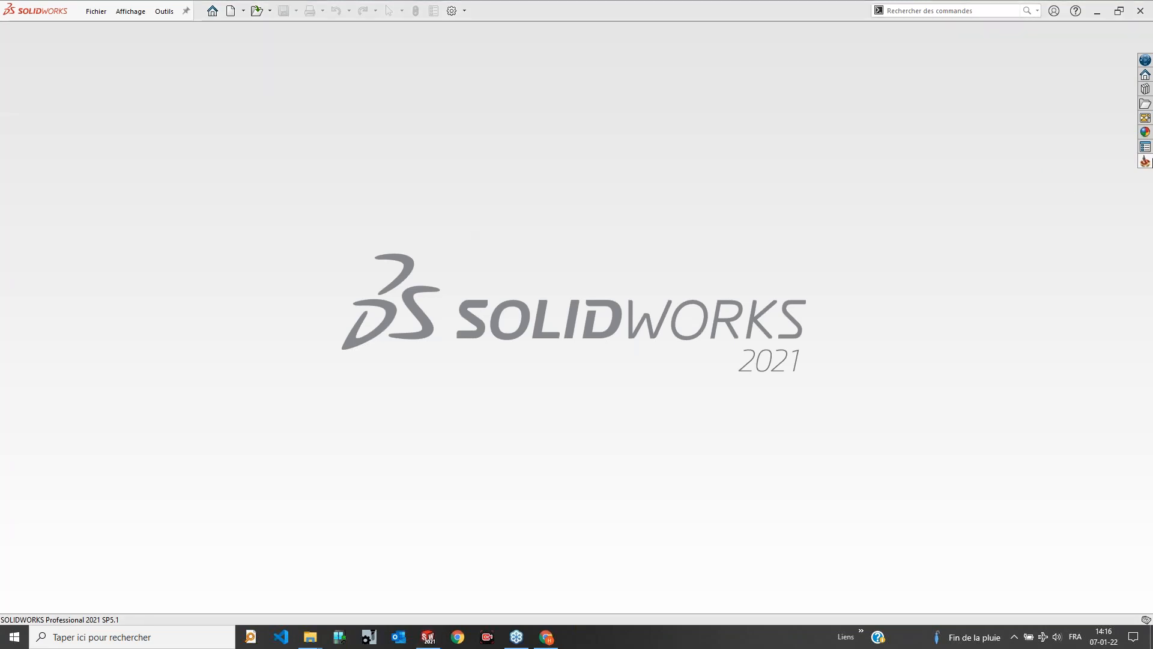
Step: Review the library types offered for modification and the default post-processors in the SolidCAM settings
{"action": "left_click", "coordinate": [1145, 161]}
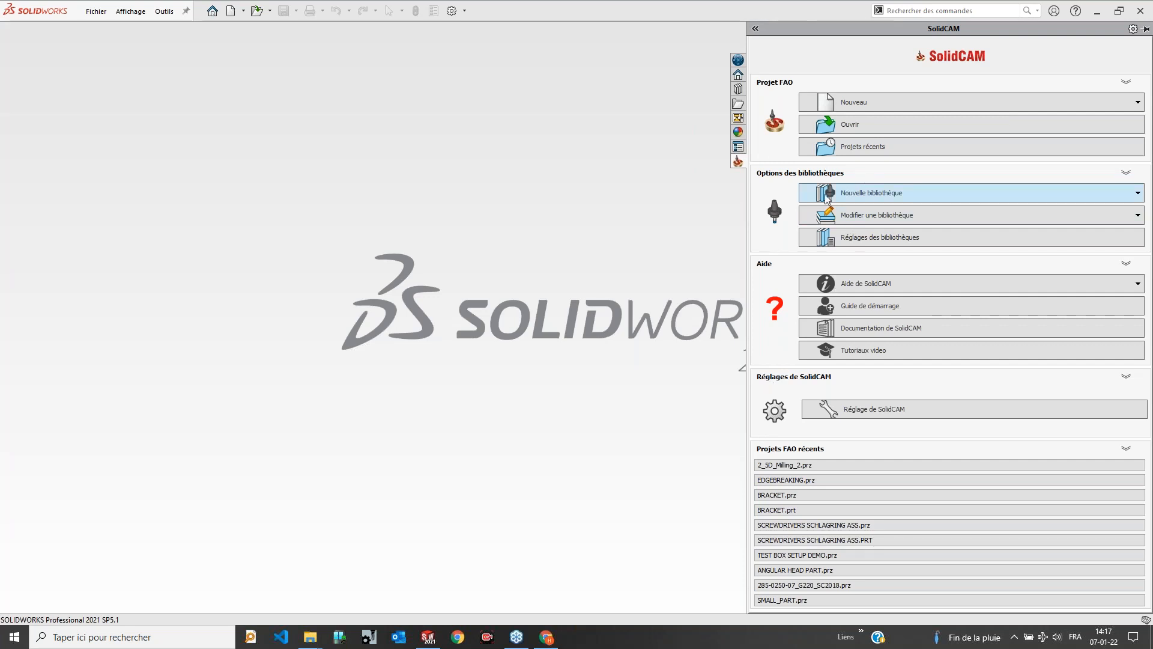
{"action": "left_click", "coordinate": [853, 218]}
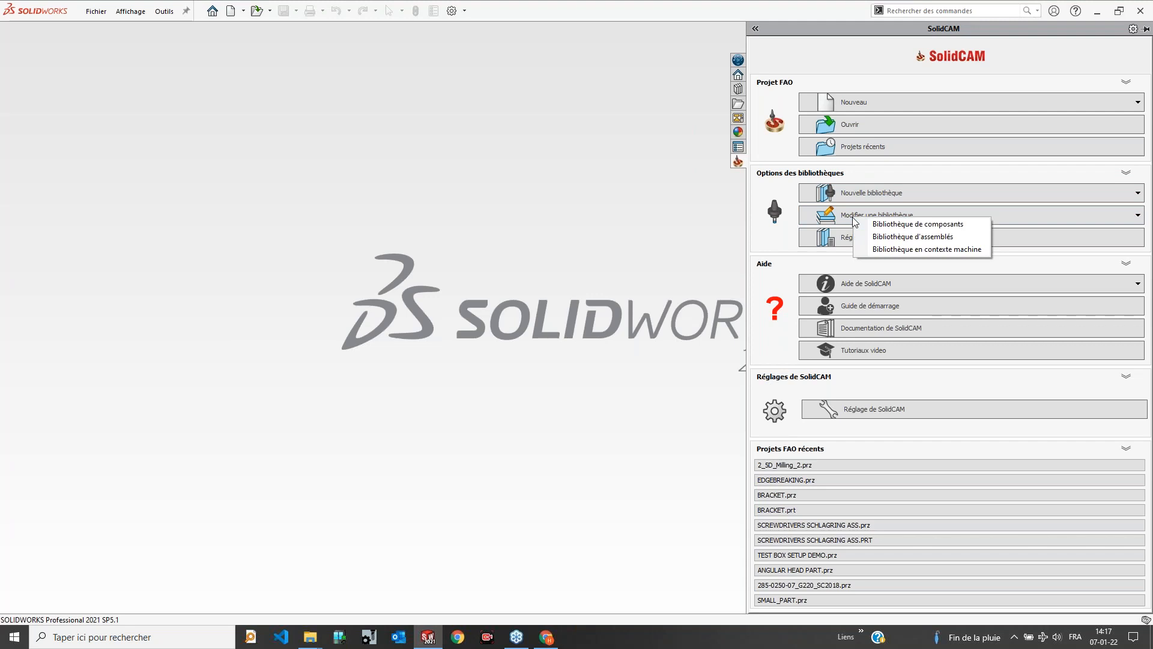
{"action": "left_click", "coordinate": [912, 239]}
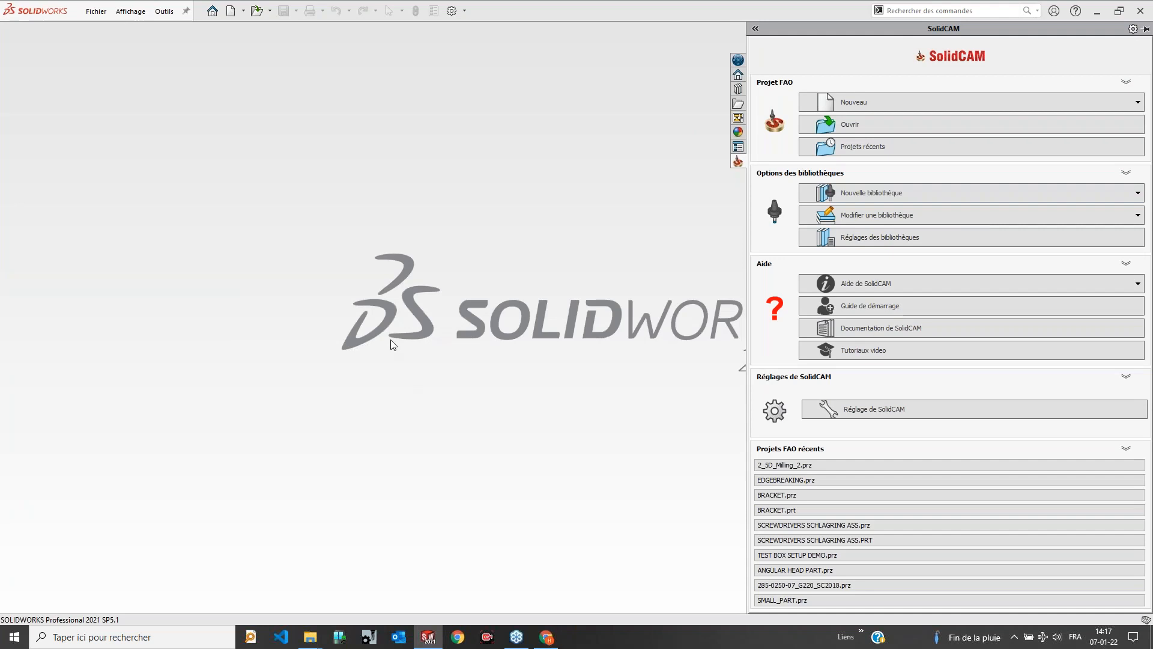
{"action": "left_click", "coordinate": [418, 179]}
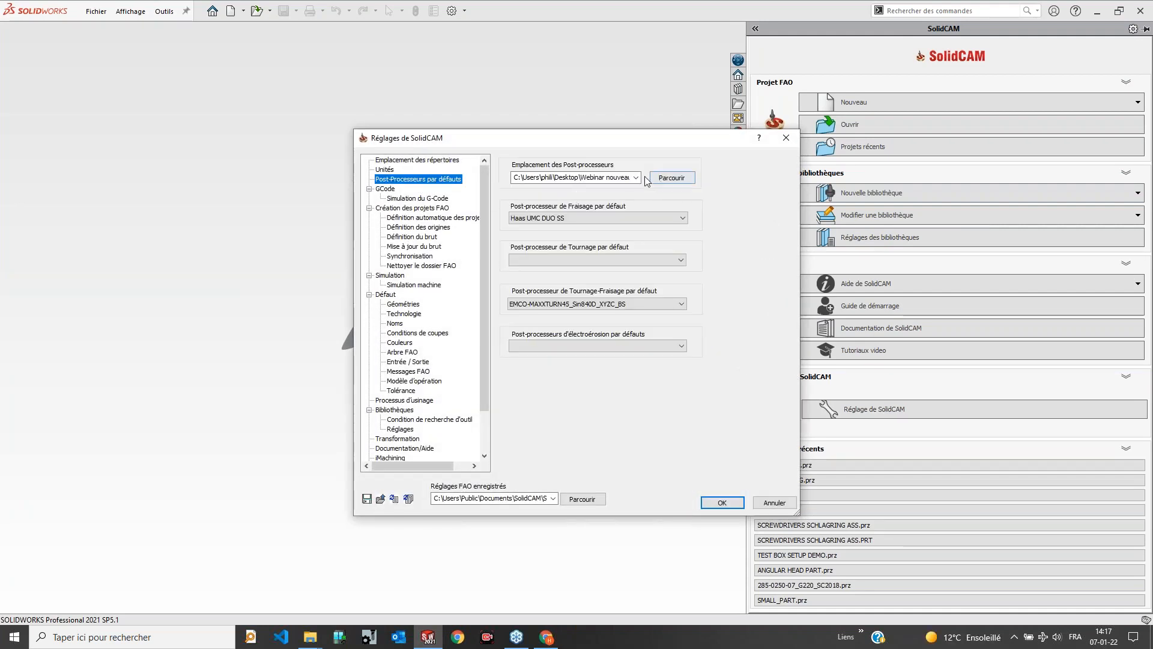
{"action": "left_click", "coordinate": [707, 502]}
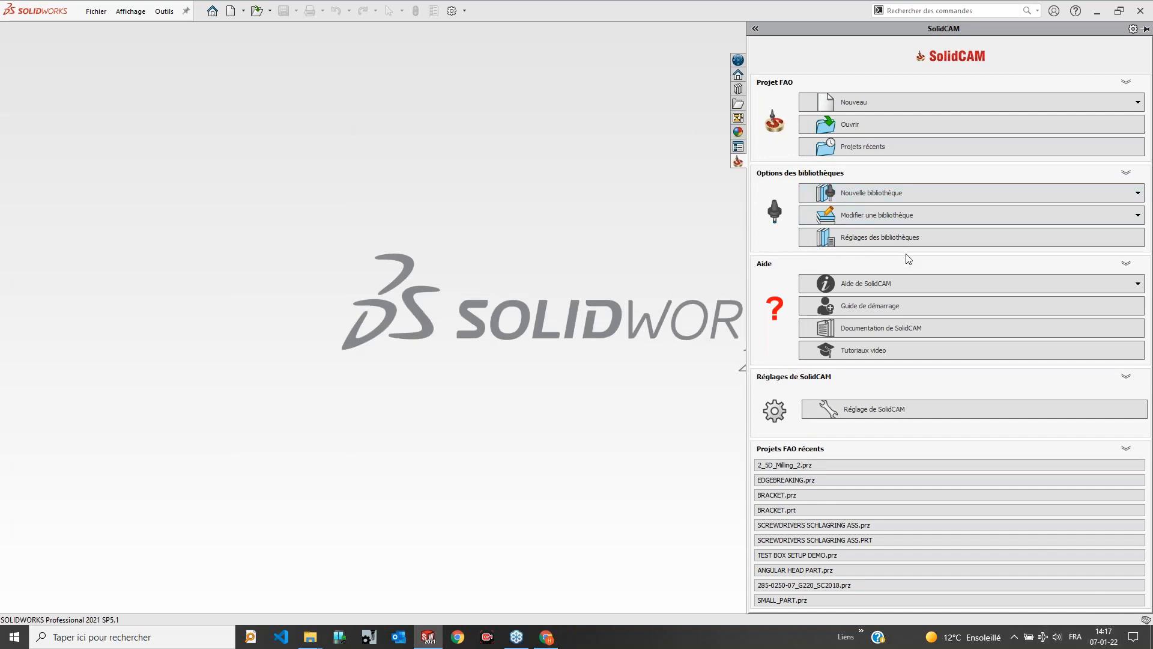
Step: Browse the assembly libraries (*.tls) available for modification without opening one
{"action": "left_click", "coordinate": [882, 216]}
{"action": "left_click", "coordinate": [934, 234]}
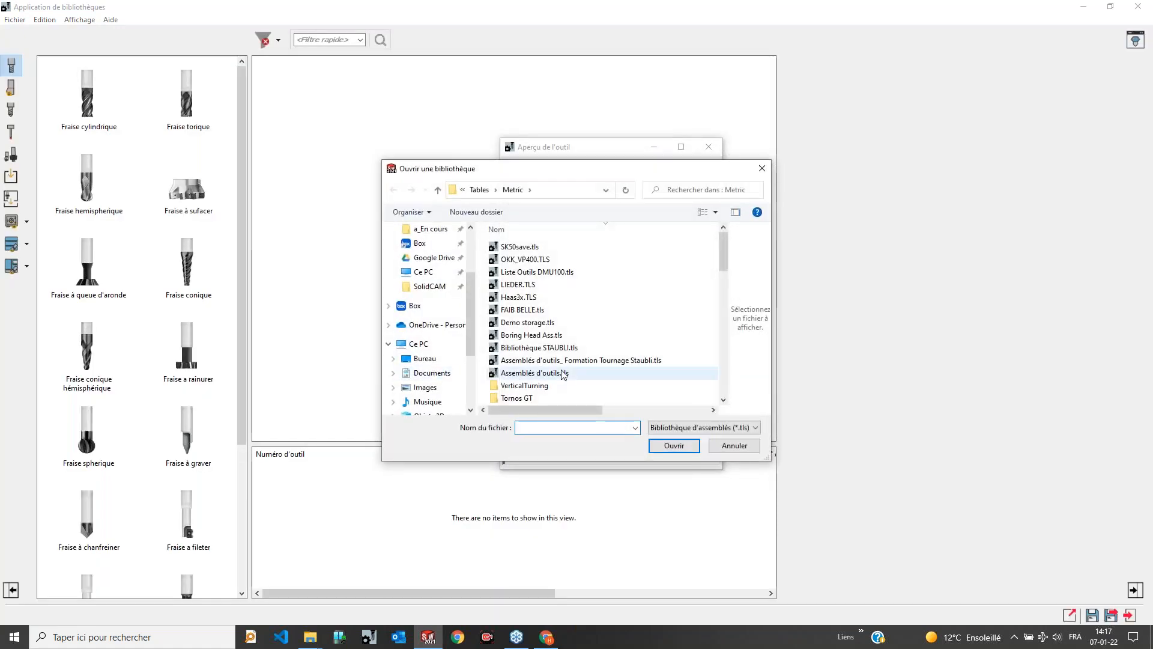
{"action": "scroll", "coordinate": [572, 369], "scroll_direction": "down", "scroll_amount": 3}
{"action": "scroll", "coordinate": [570, 372], "scroll_direction": "up", "scroll_amount": 3}
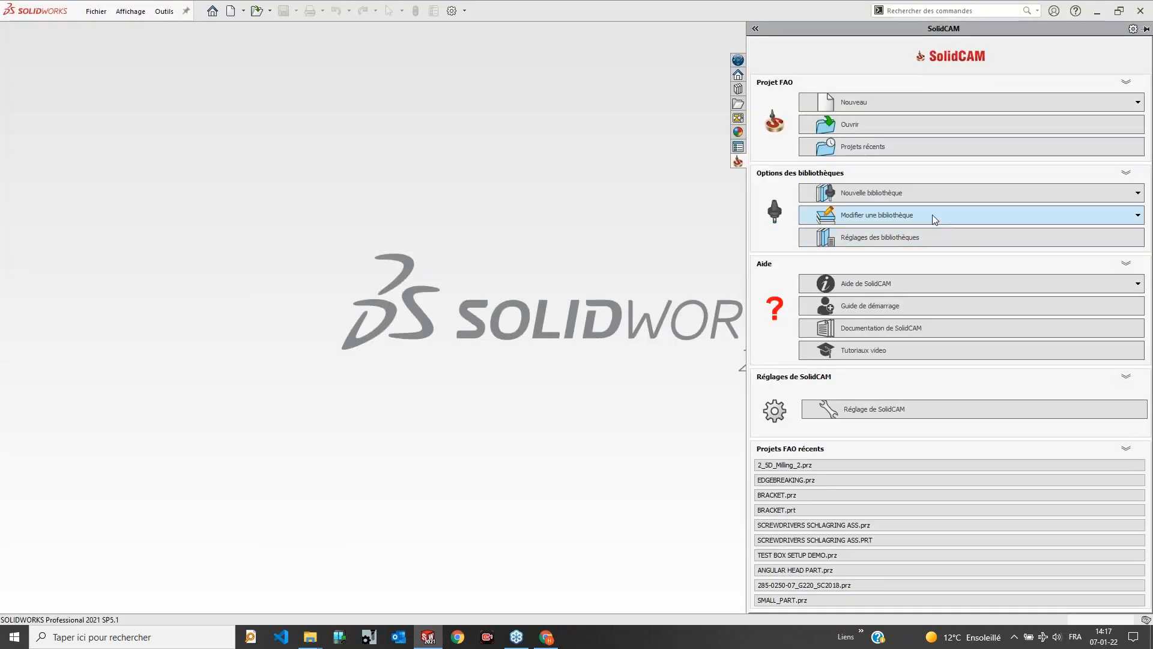
Step: Open the machine context library EMCO-MAXXTURN45_Sin840D_XYZC_BS.tlm for modification
{"action": "left_click", "coordinate": [932, 215]}
{"action": "left_click", "coordinate": [955, 258]}
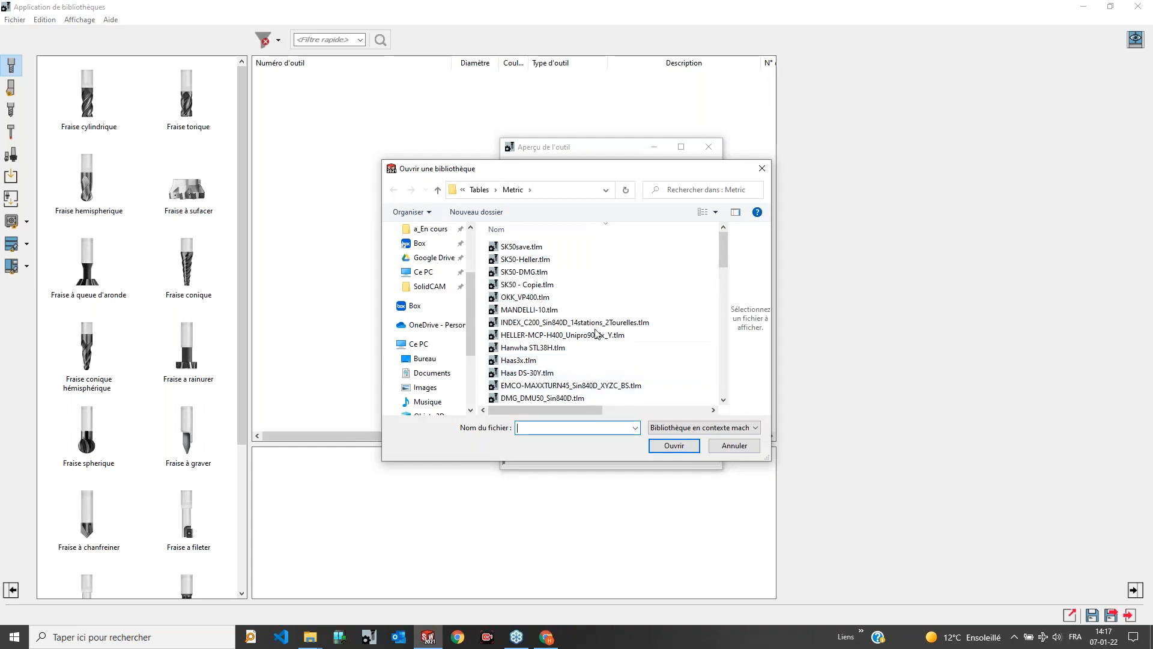
{"action": "left_click", "coordinate": [583, 385]}
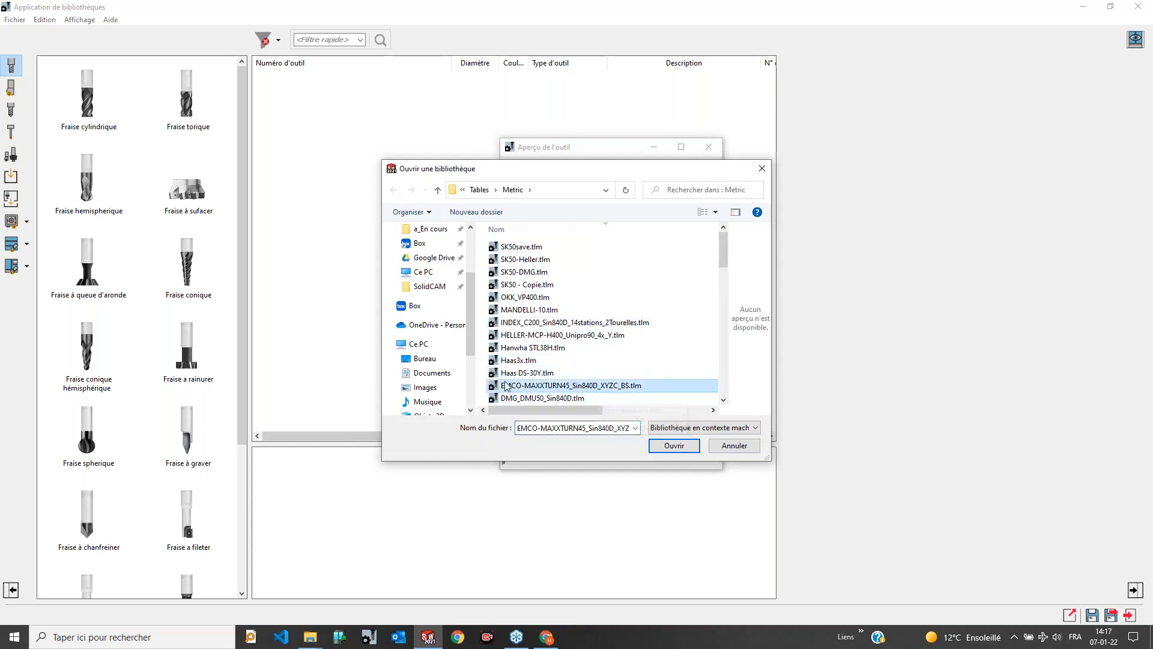
{"action": "left_click", "coordinate": [674, 445]}
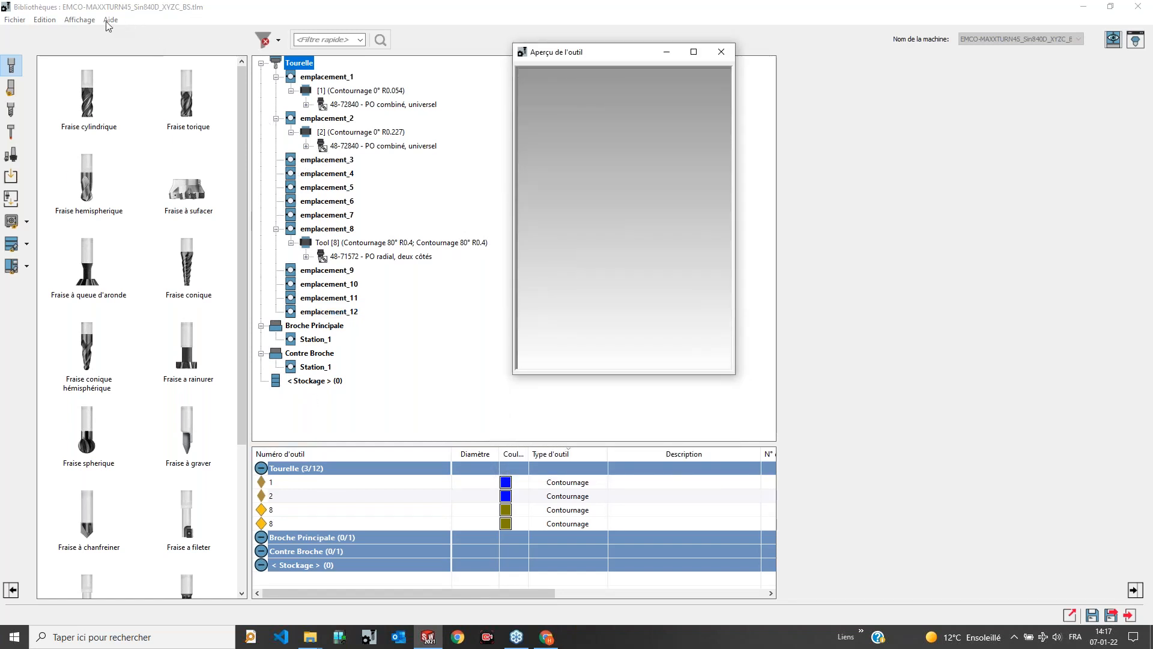
Step: Change the library's display mode to show the turret tool list with the component structure of tool 1
{"action": "left_click", "coordinate": [80, 20]}
{"action": "left_click", "coordinate": [90, 45]}
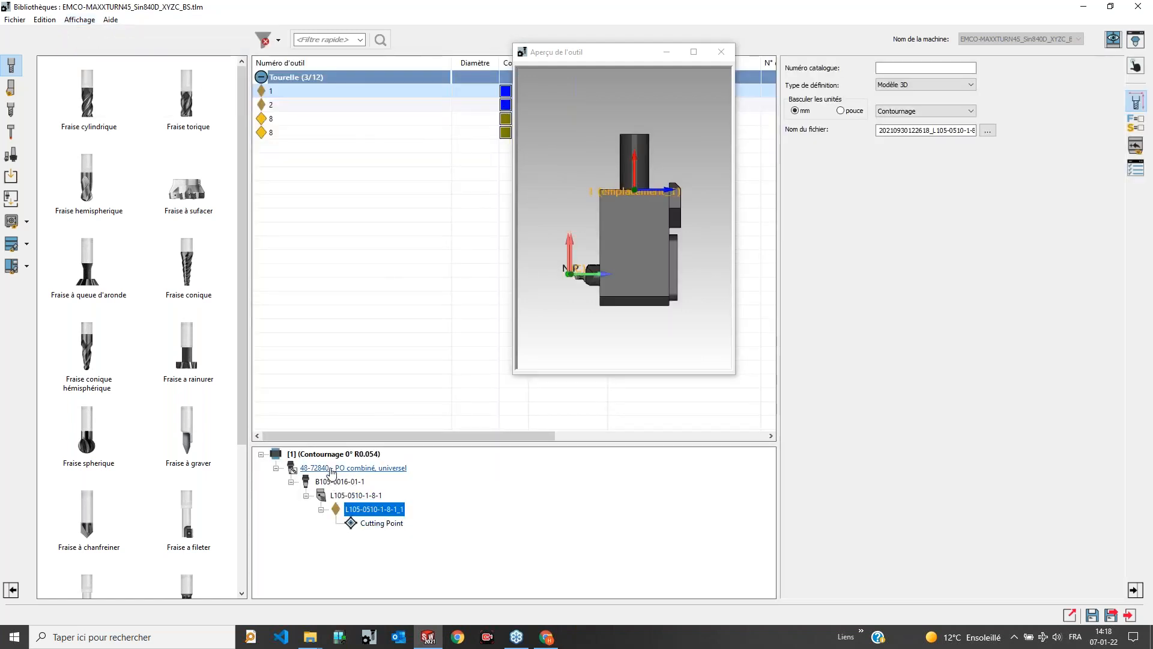
{"action": "left_click", "coordinate": [80, 19]}
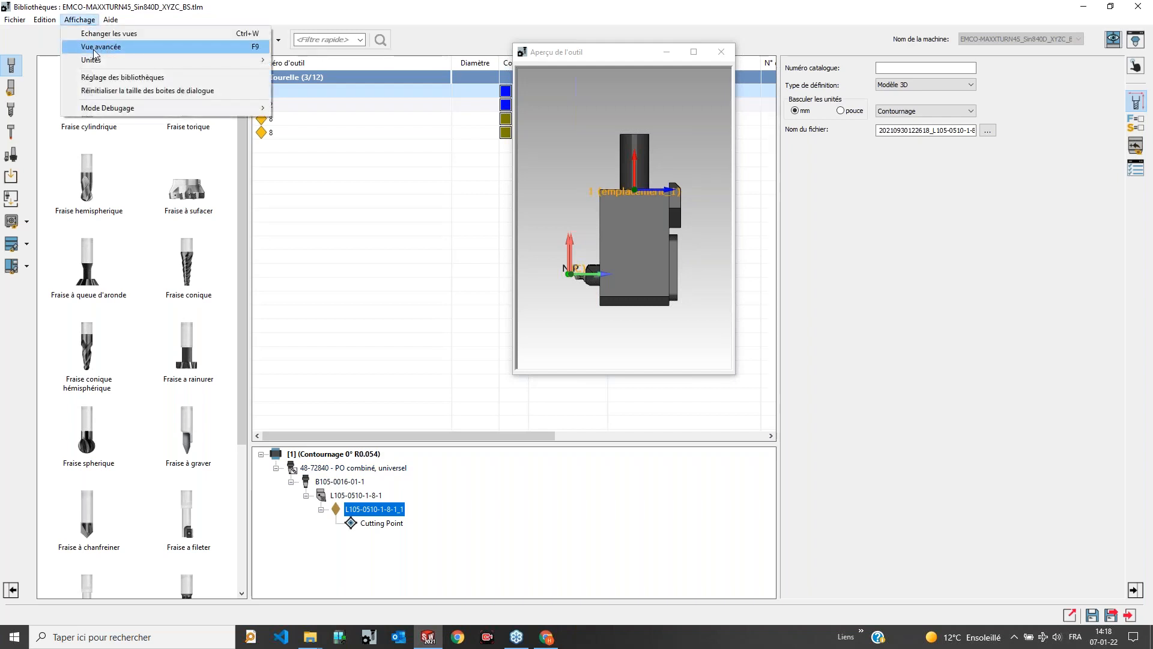
{"action": "left_click", "coordinate": [404, 240]}
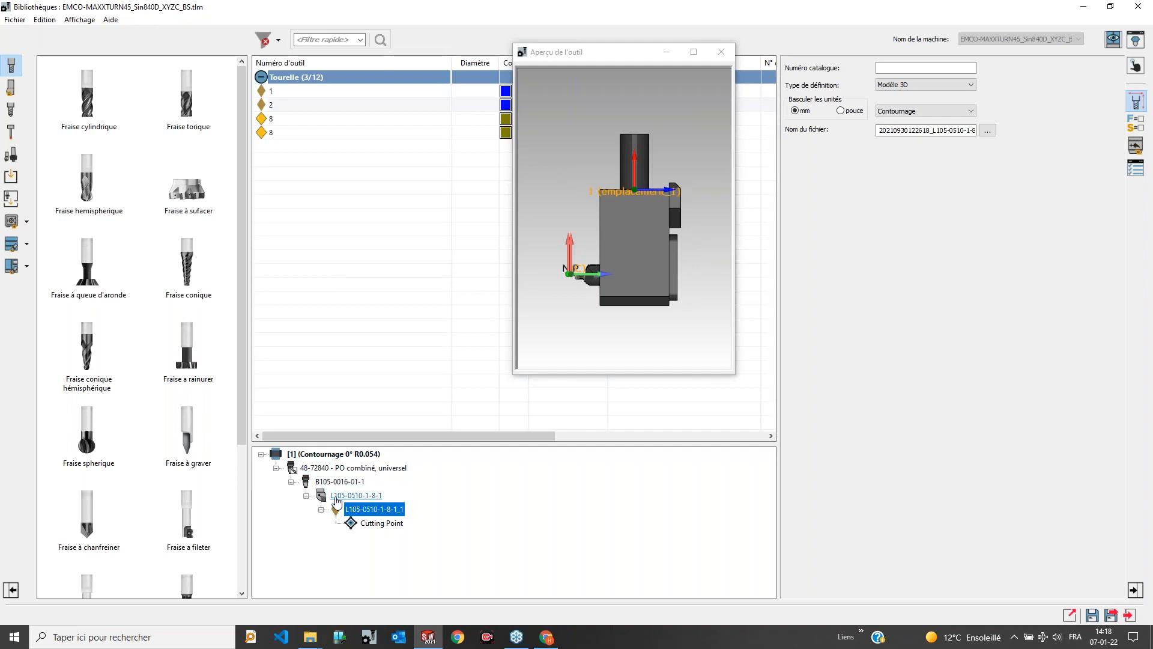
Step: Select the 48-72840 combined holder of tool 1 and change its 3D preview display mode to Zoom au mieux
{"action": "left_click", "coordinate": [297, 472]}
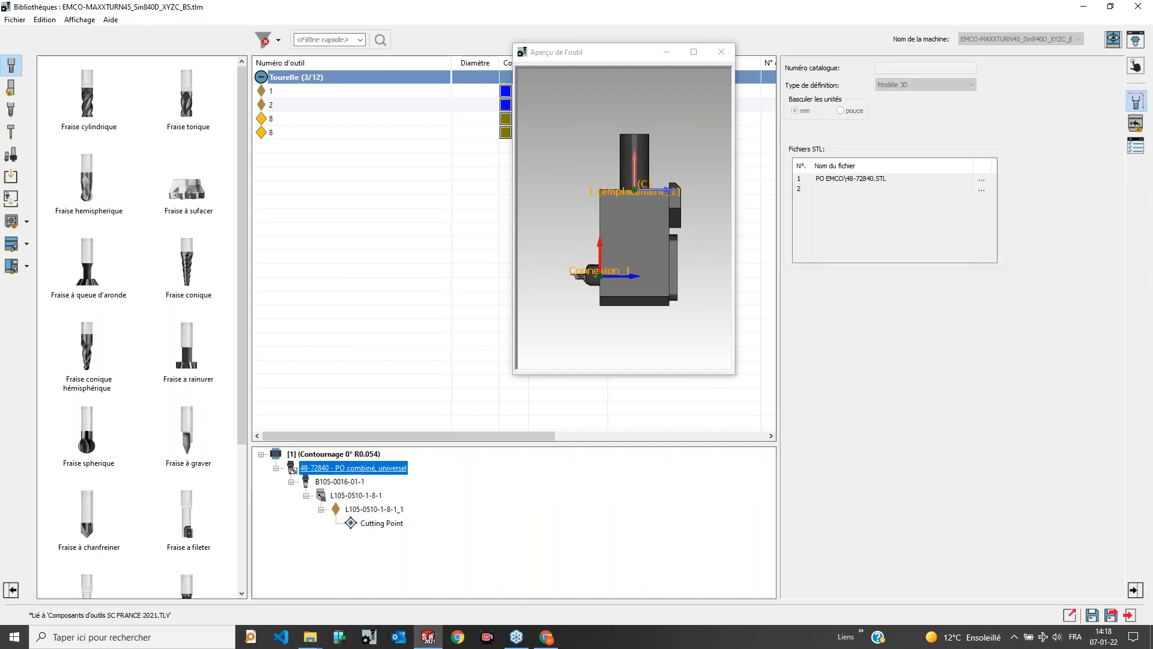
{"action": "left_click", "coordinate": [551, 307]}
{"action": "right_click", "coordinate": [549, 304]}
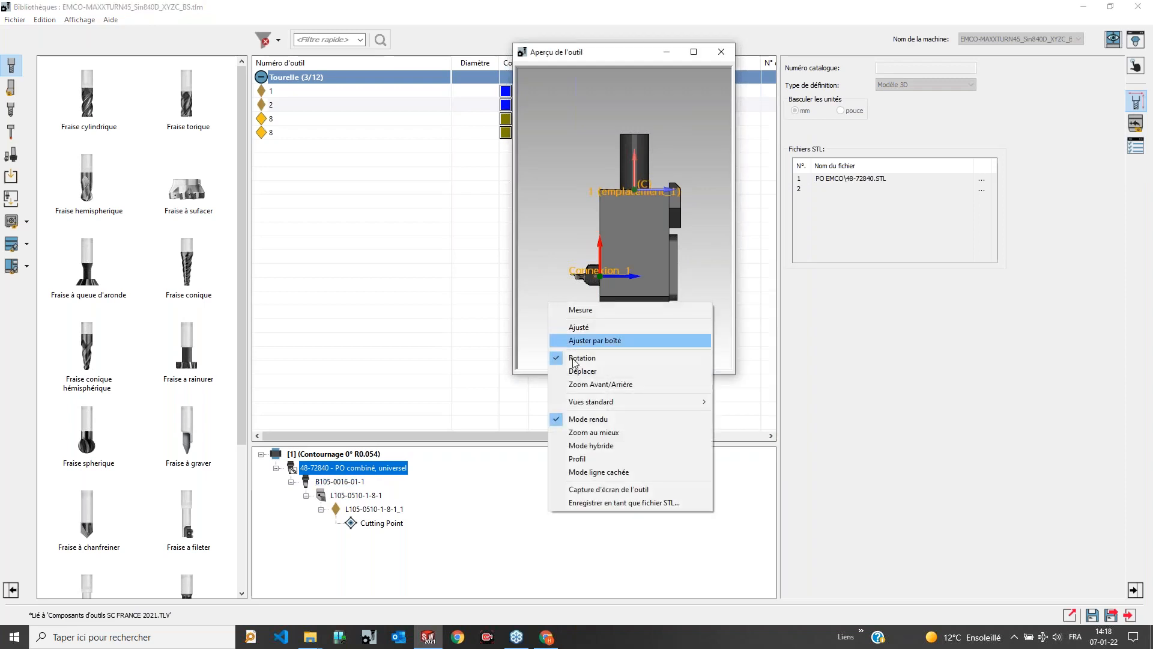
{"action": "left_click", "coordinate": [592, 428]}
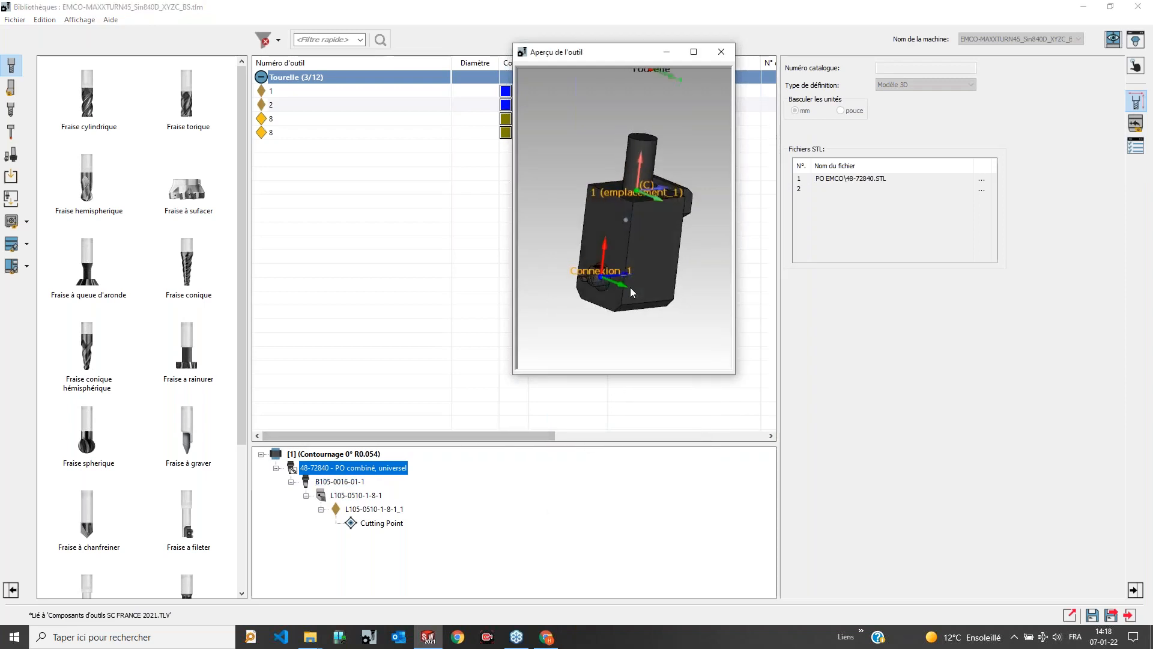
{"action": "left_click", "coordinate": [346, 485]}
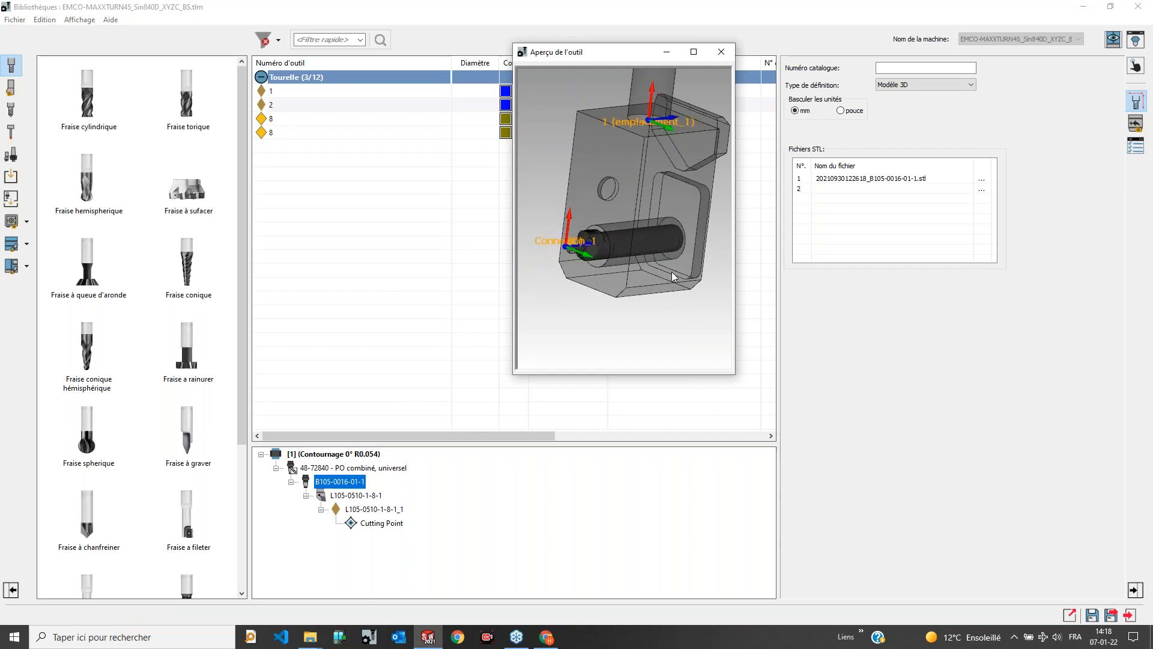
{"action": "mouse_move", "coordinate": [616, 265]}
{"action": "middle_mouse_down"}
{"action": "mouse_move", "coordinate": [591, 255]}
{"action": "mouse_move", "coordinate": [632, 253]}
{"action": "mouse_move", "coordinate": [606, 276]}
{"action": "middle_mouse_up"}
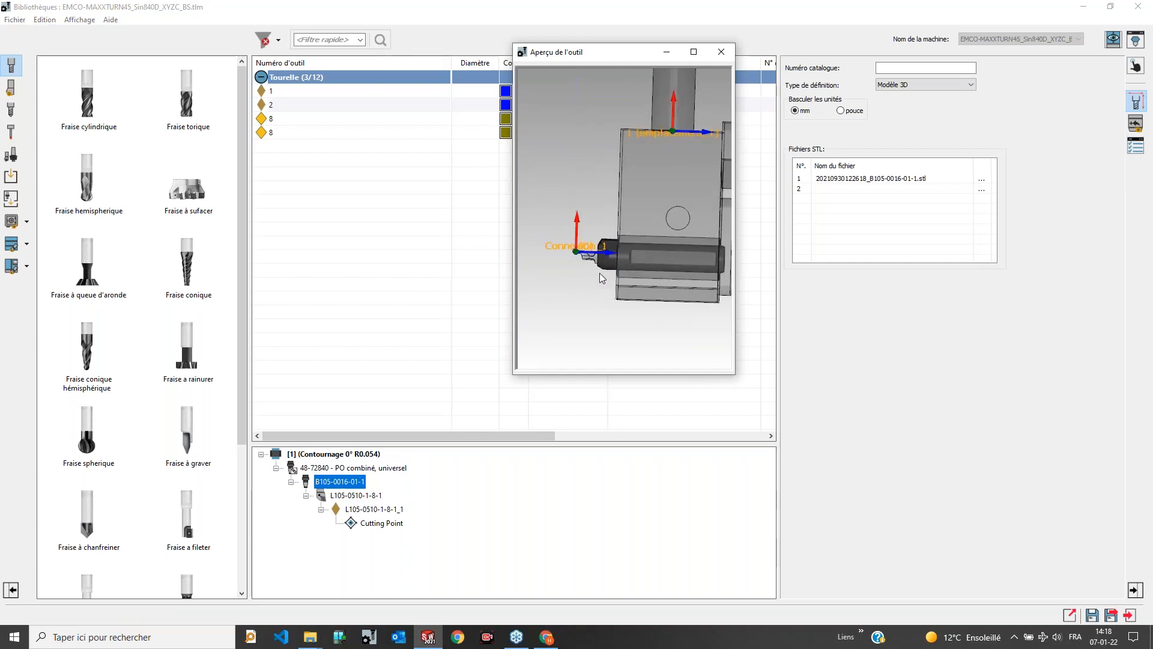
{"action": "left_click", "coordinate": [356, 495]}
{"action": "scroll", "coordinate": [592, 259], "scroll_direction": "up", "scroll_amount": 6}
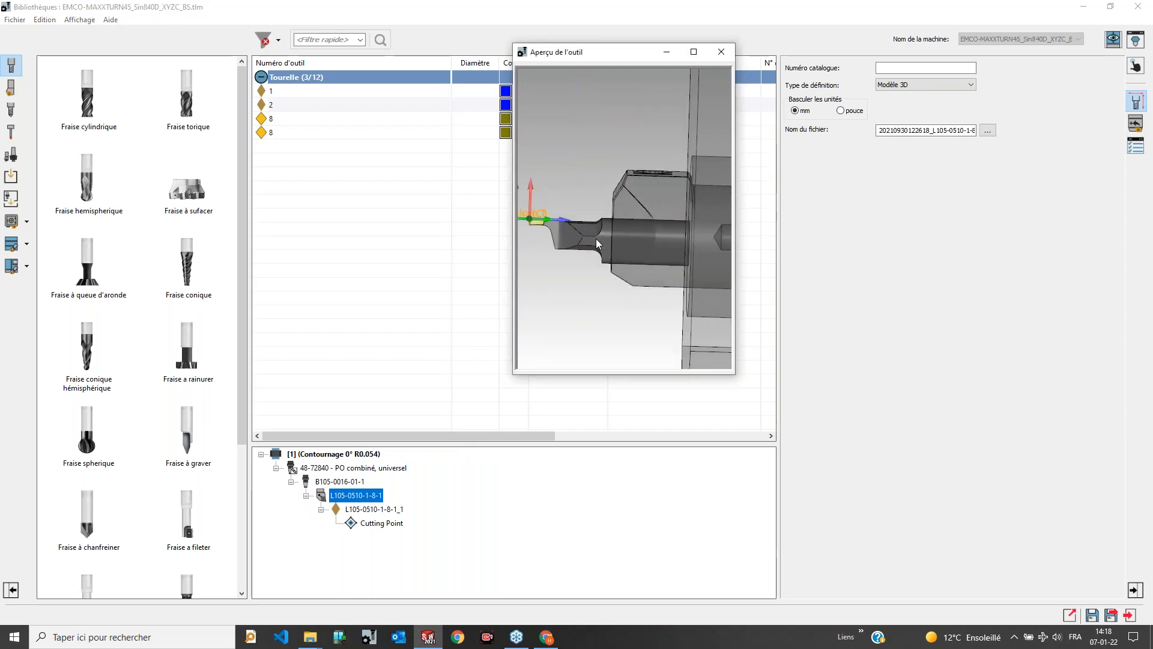
{"action": "left_click", "coordinate": [360, 510]}
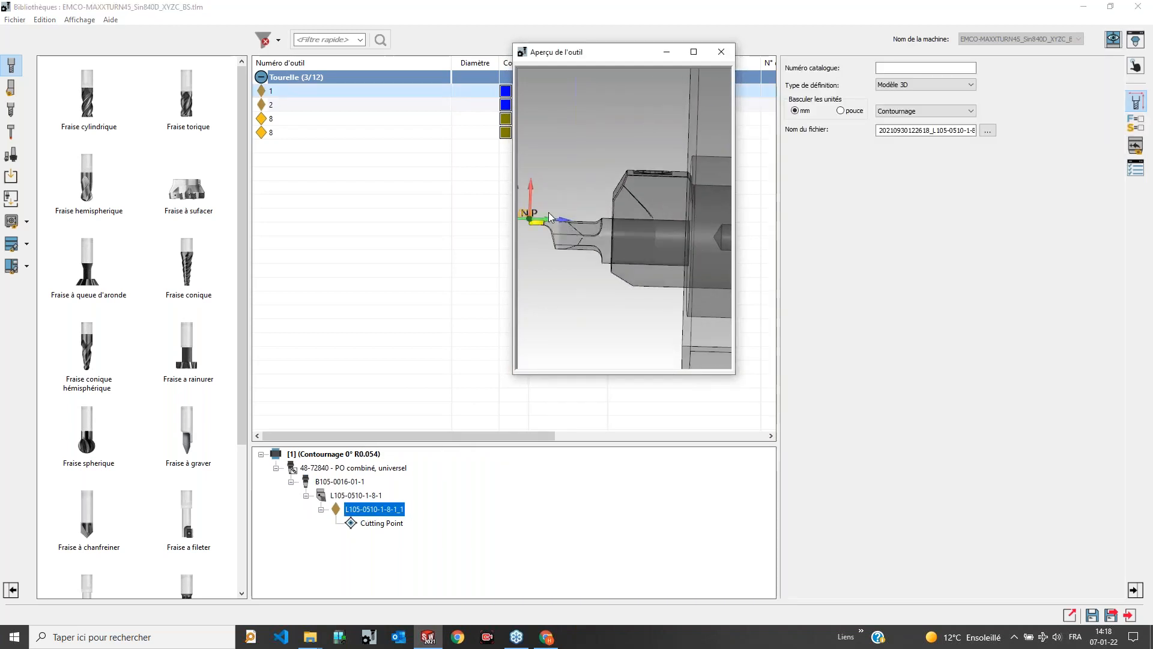
{"action": "scroll", "coordinate": [537, 226], "scroll_direction": "down", "scroll_amount": 1}
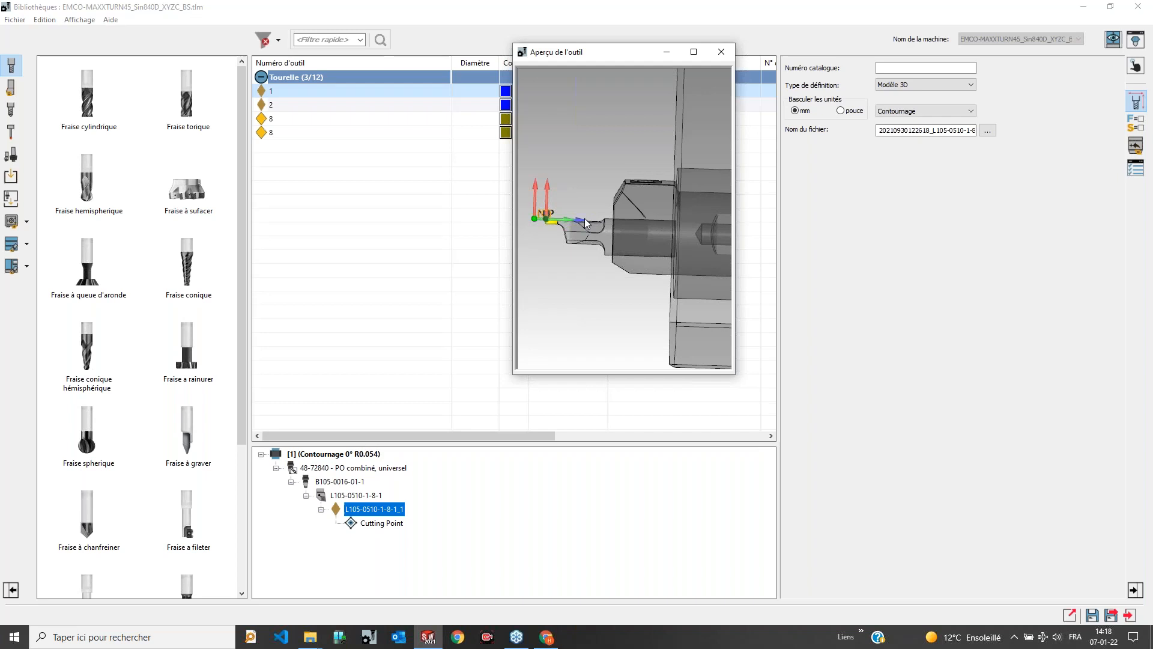
{"action": "scroll", "coordinate": [585, 218], "scroll_direction": "down", "scroll_amount": 2}
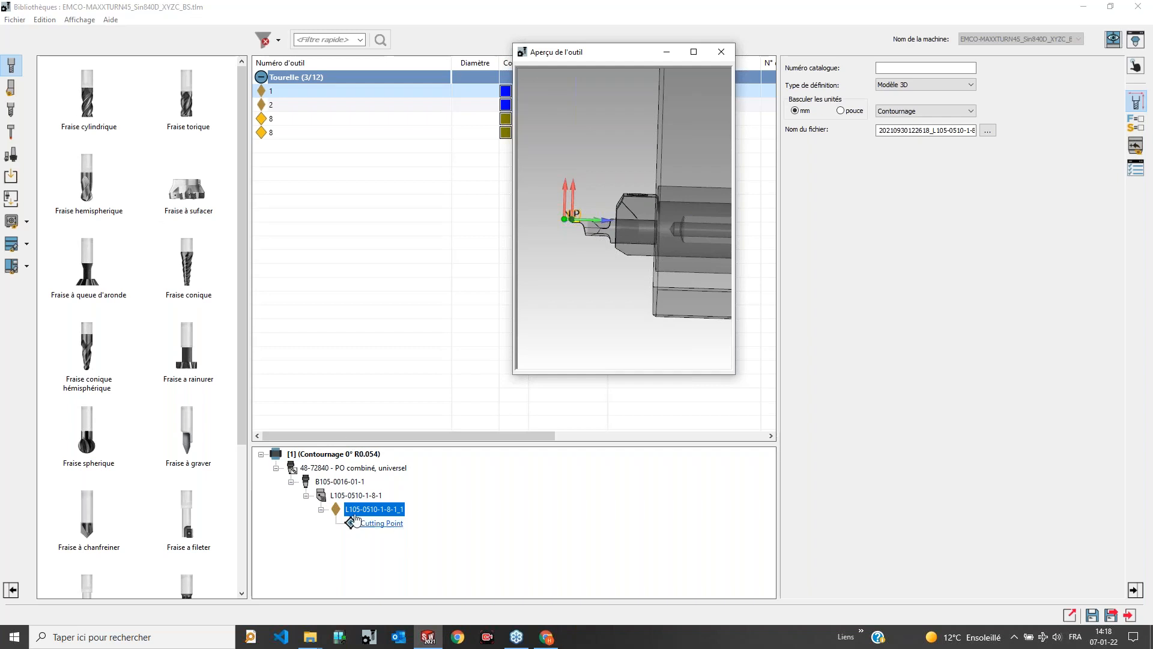
Step: Browse the tool type categories, including the drilling tools, and return to the milling cutters
{"action": "left_click", "coordinate": [13, 90]}
{"action": "left_click", "coordinate": [11, 110]}
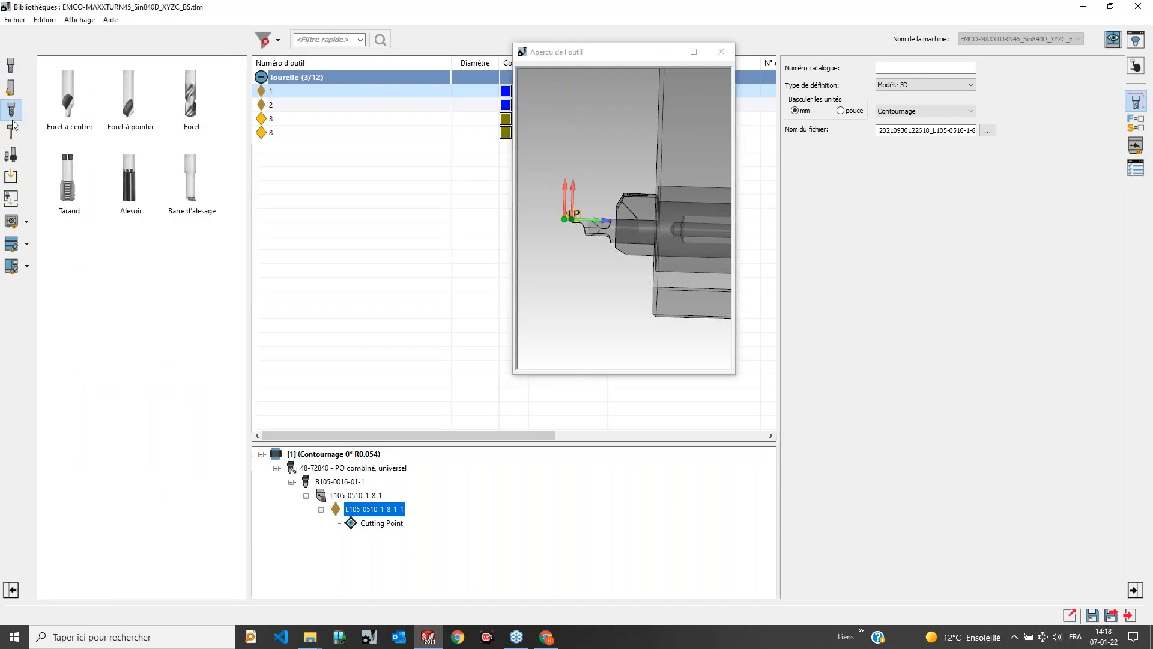
{"action": "left_click", "coordinate": [11, 131]}
{"action": "left_click", "coordinate": [10, 63]}
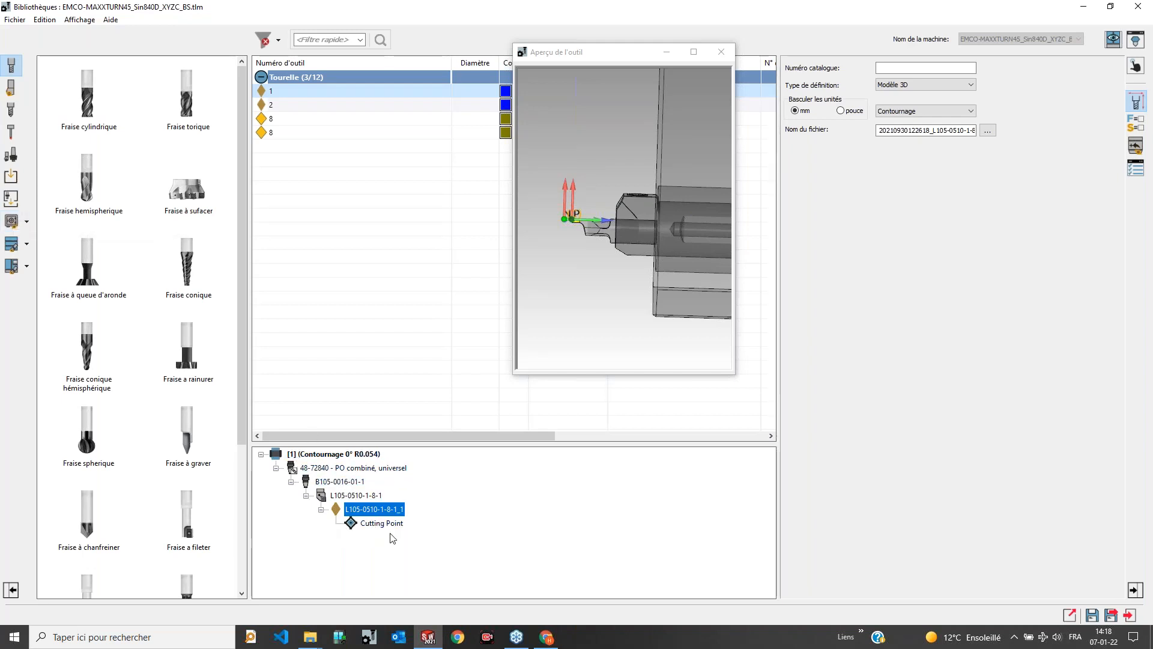
Step: Examine the complete tool 1 assembly in the preview relative to the turret origin
{"action": "left_click", "coordinate": [603, 246]}
{"action": "scroll", "coordinate": [604, 246], "scroll_direction": "down", "scroll_amount": 5}
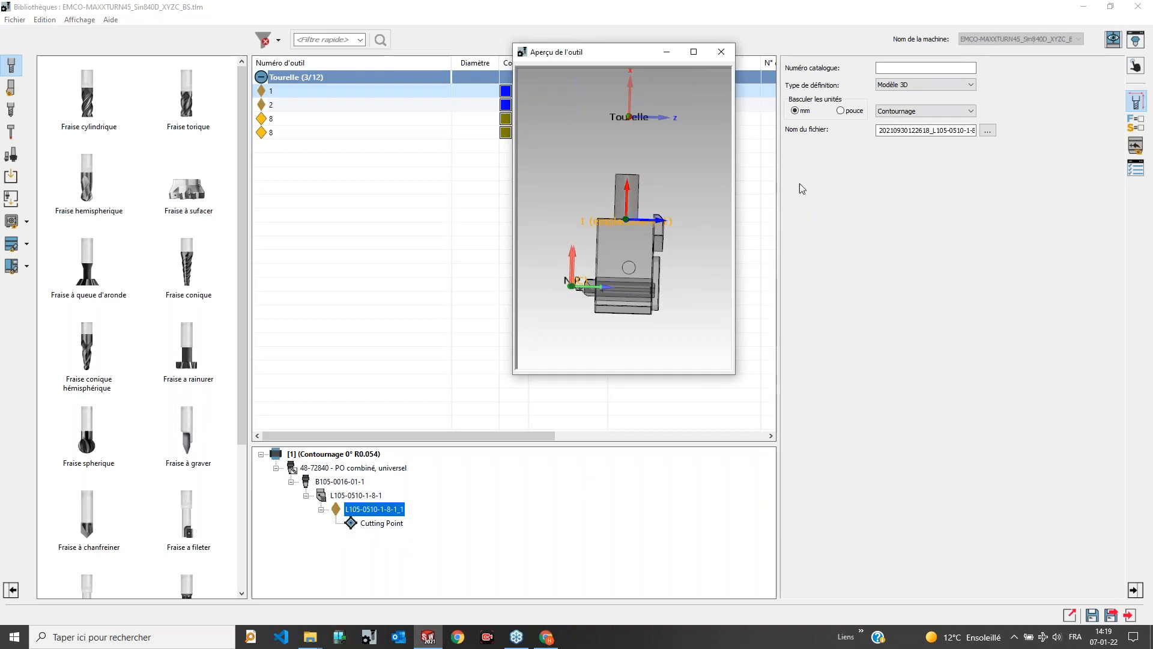
{"action": "left_click", "coordinate": [1114, 39]}
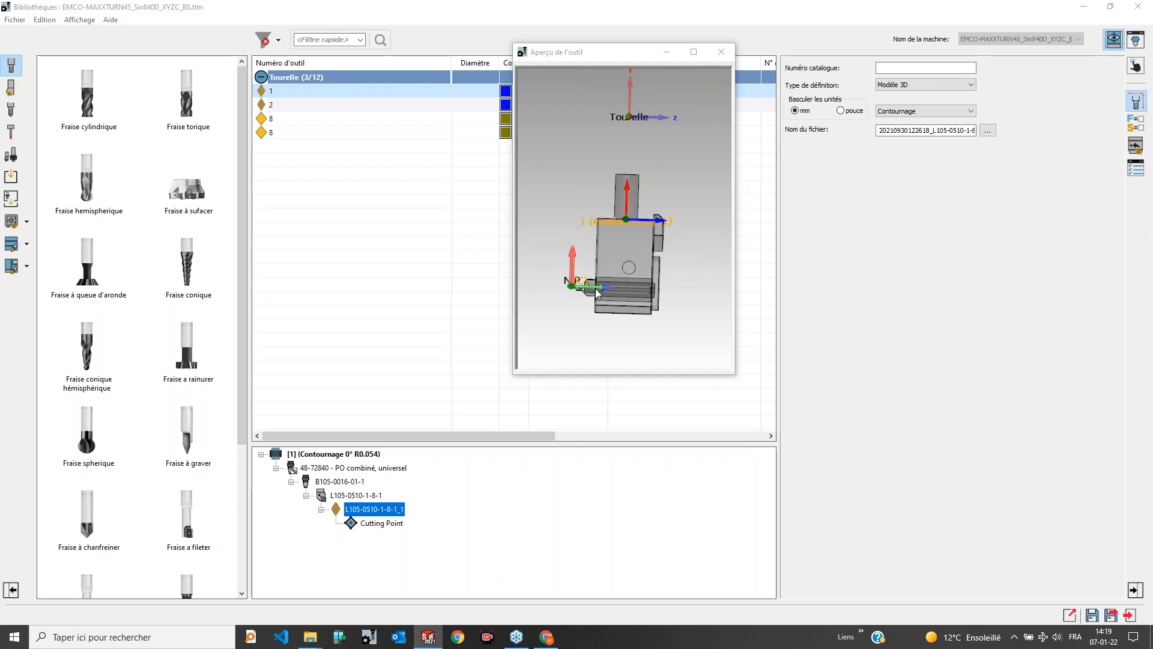
Step: Examine the tool 1 assembly mounted on the turret in the machine preview, and close the previews
{"action": "scroll", "coordinate": [881, 337], "scroll_direction": "up", "scroll_amount": 10}
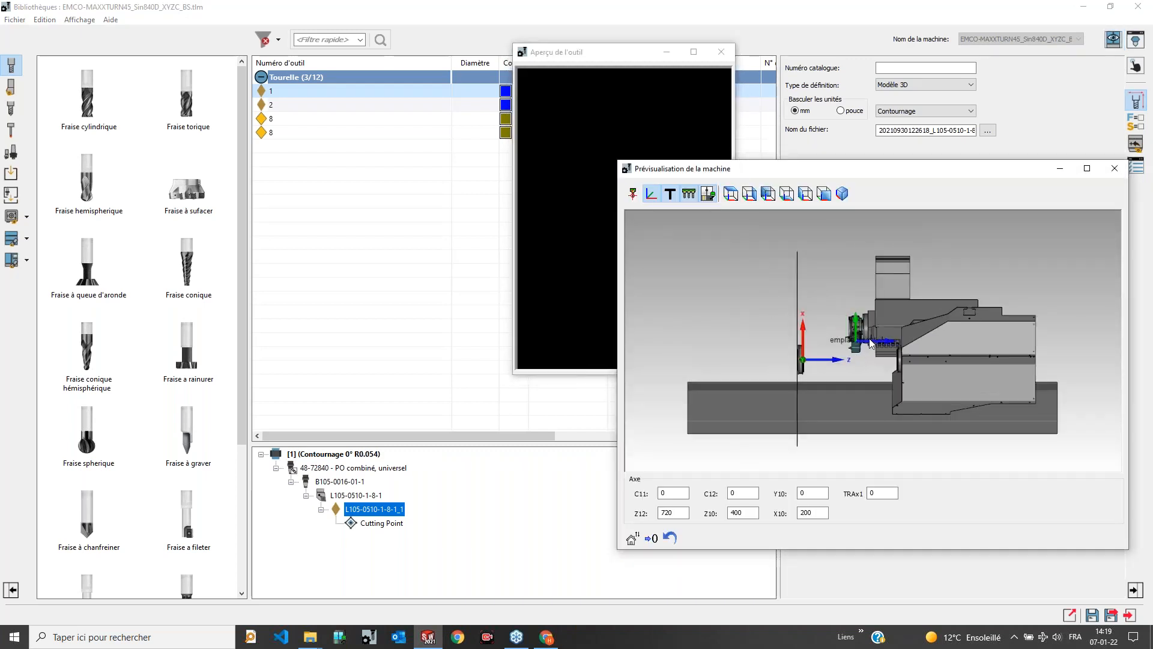
{"action": "middle_click_drag", "start_coordinate": [873, 344], "coordinate": [895, 354]}
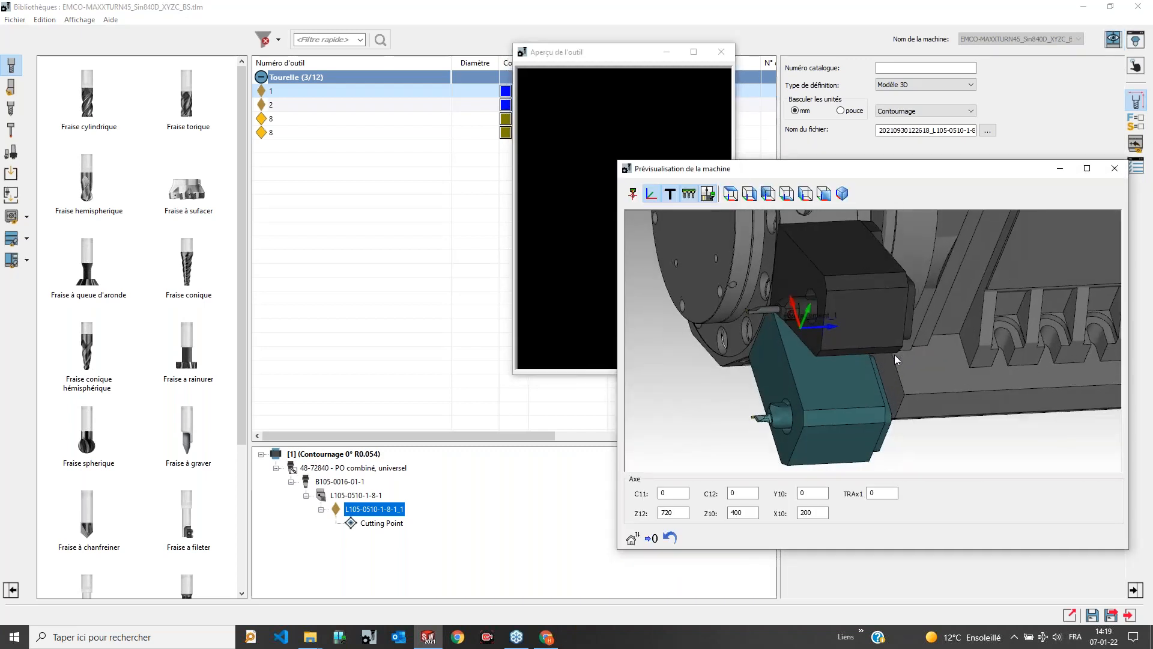
{"action": "scroll", "coordinate": [847, 344], "scroll_direction": "down", "scroll_amount": 5}
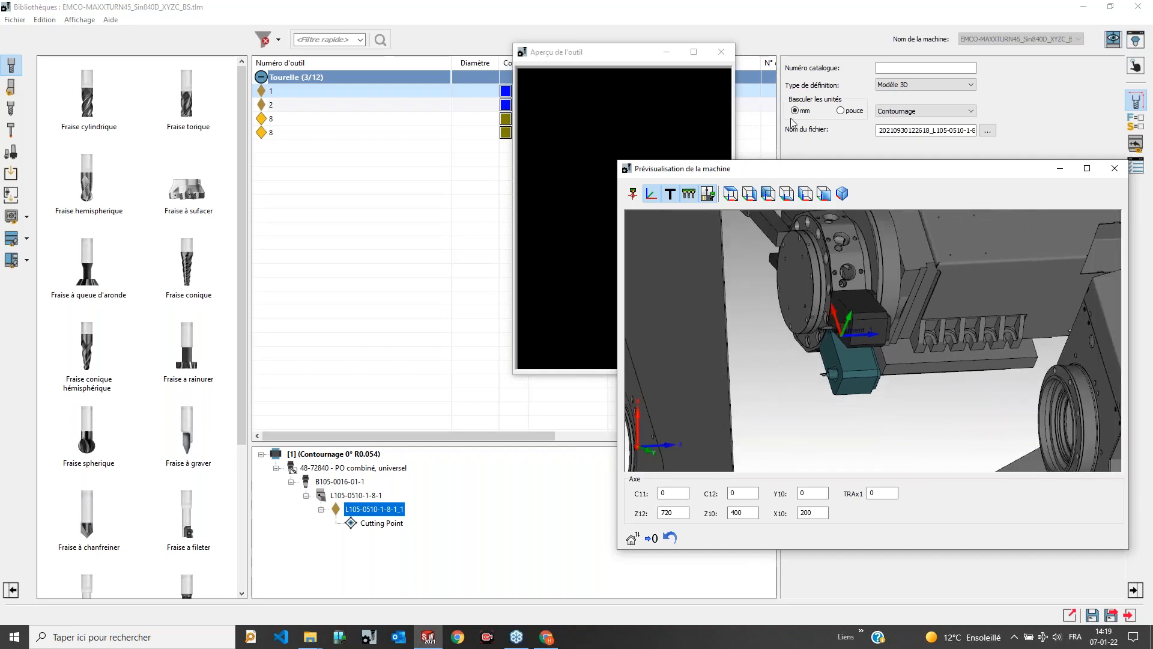
{"action": "left_click", "coordinate": [721, 52]}
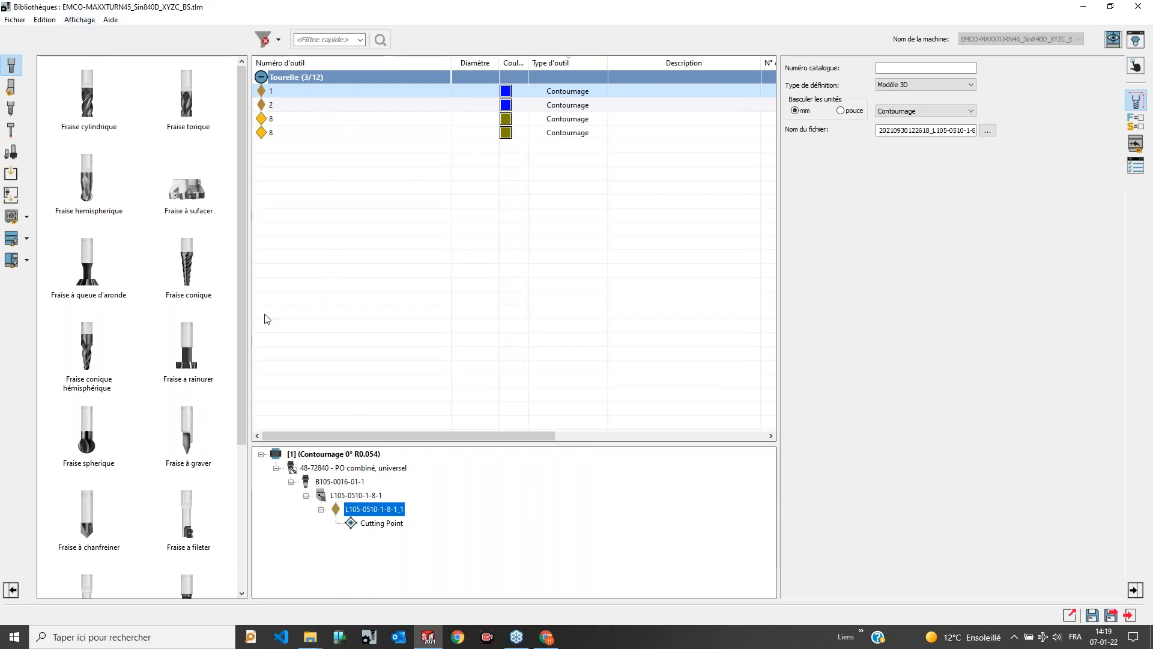
Step: Switch the machine library to the advanced view and select the free turret station emplacement_5
{"action": "left_click", "coordinate": [74, 21]}
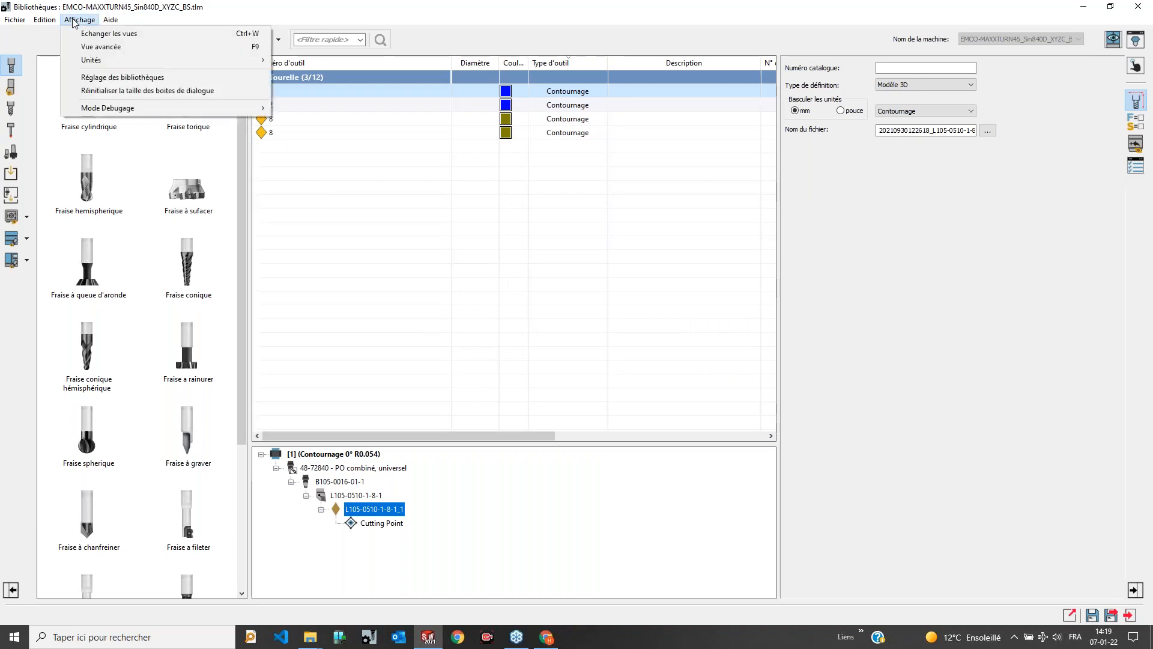
{"action": "left_click", "coordinate": [117, 47]}
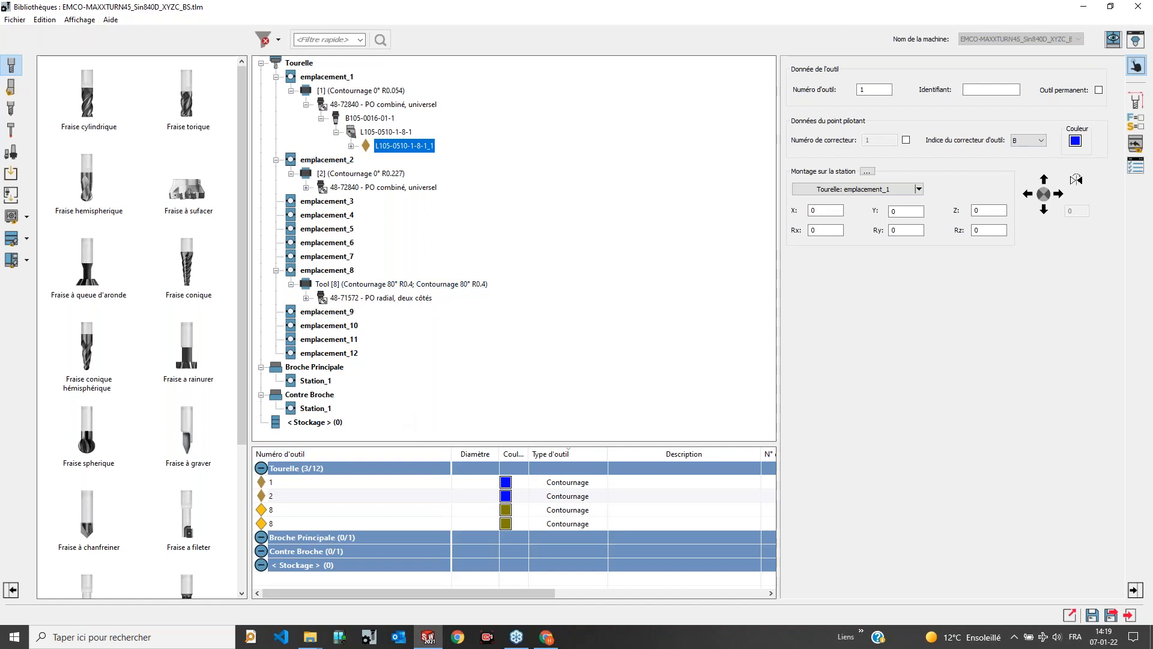
{"action": "left_click", "coordinate": [296, 64]}
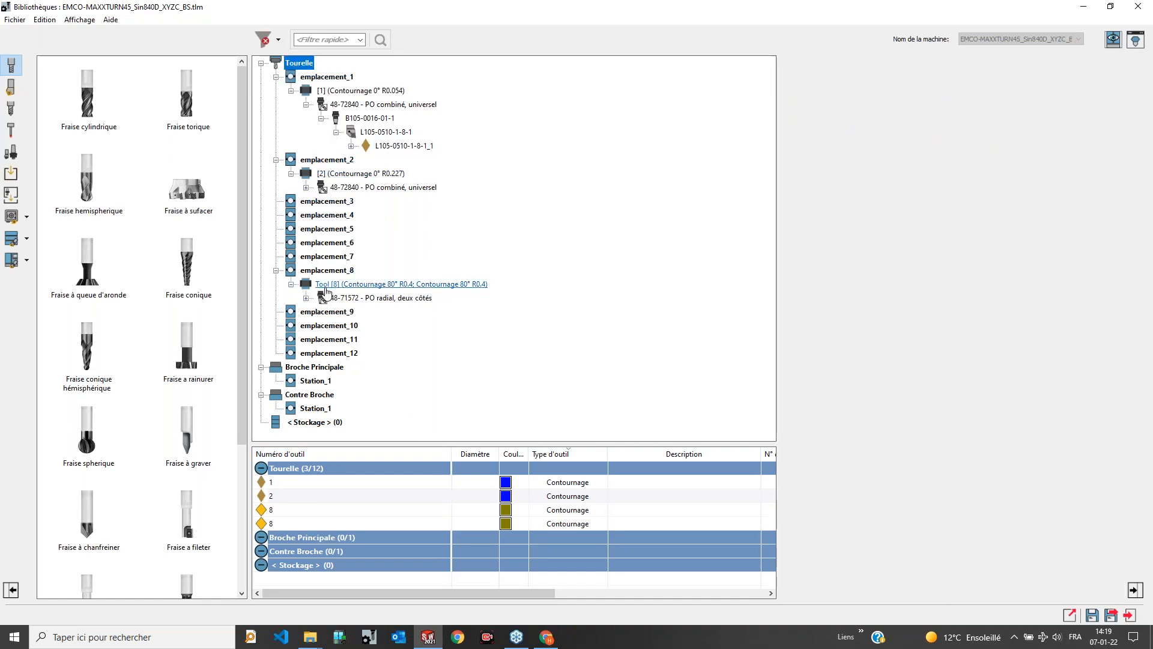
{"action": "left_click", "coordinate": [327, 232]}
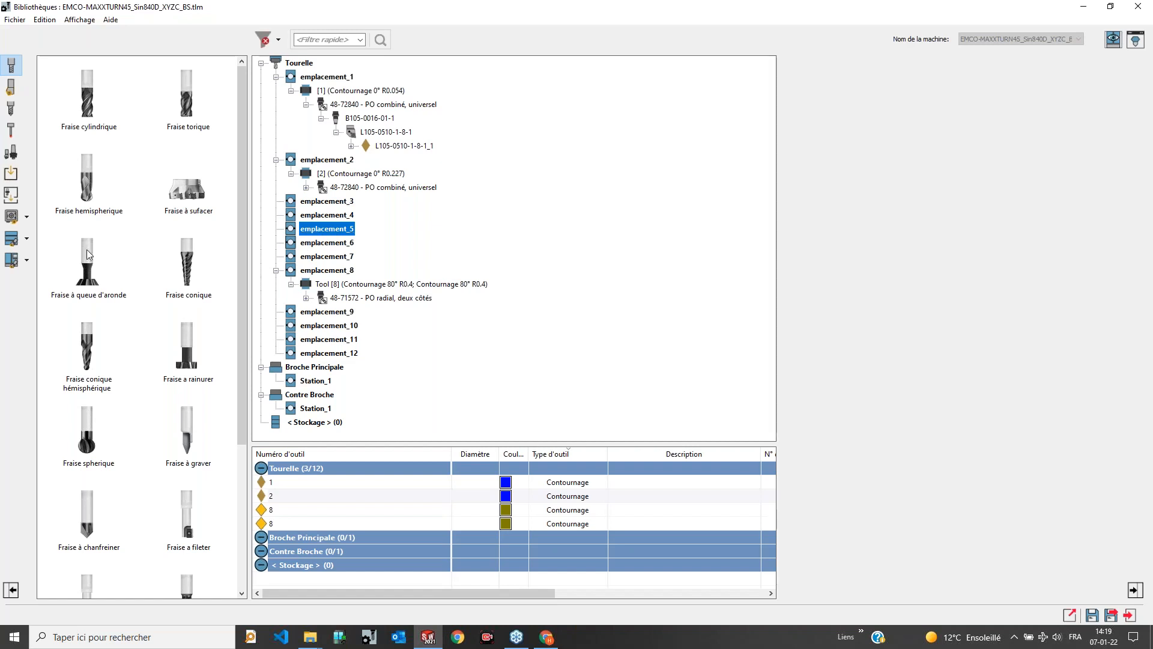
Step: Open the component library Composants d'outils SC FRANCE 2021 and expand its machine holders down to EMCO MAXXTURN 45
{"action": "left_click", "coordinate": [11, 217]}
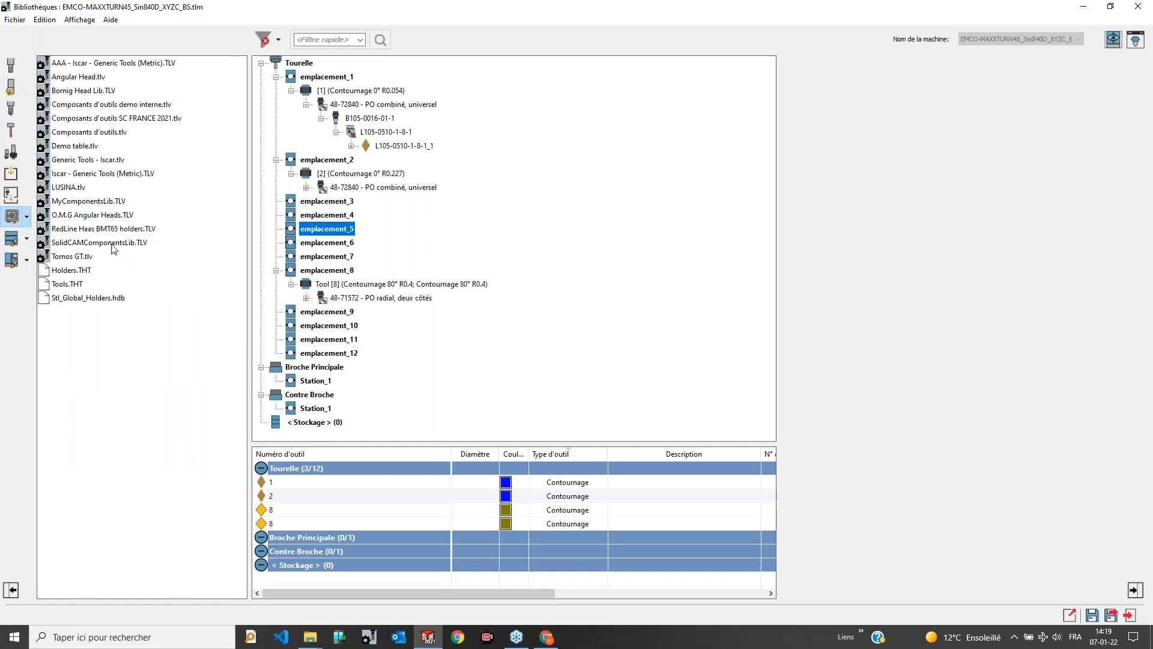
{"action": "left_click", "coordinate": [122, 119]}
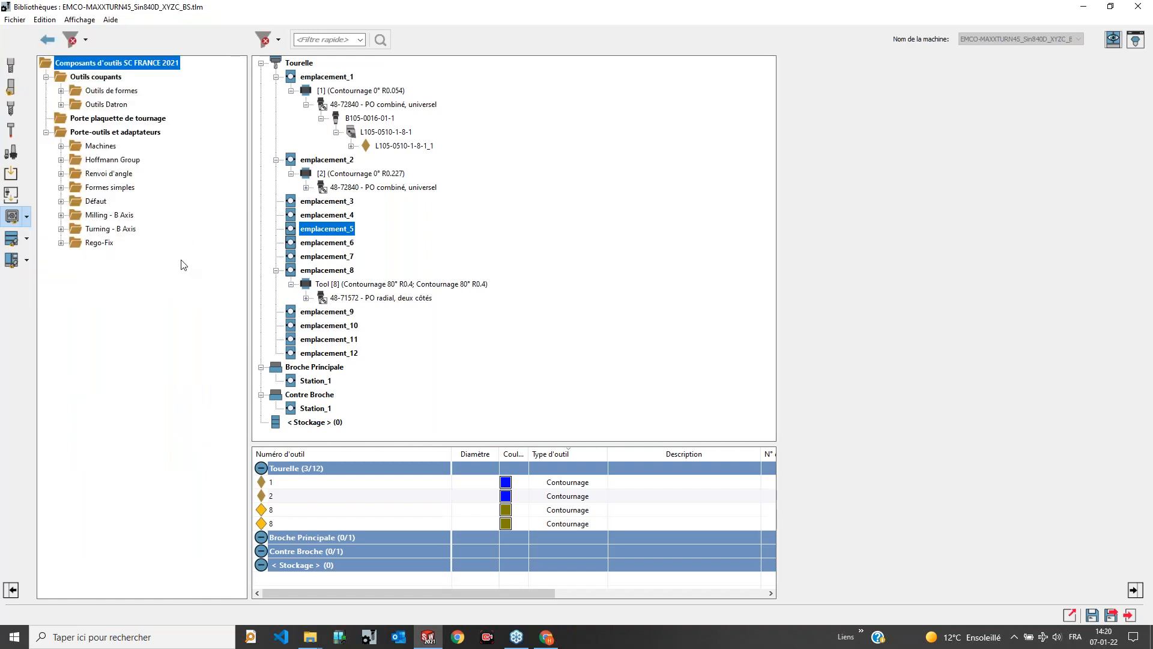
{"action": "left_click", "coordinate": [63, 146]}
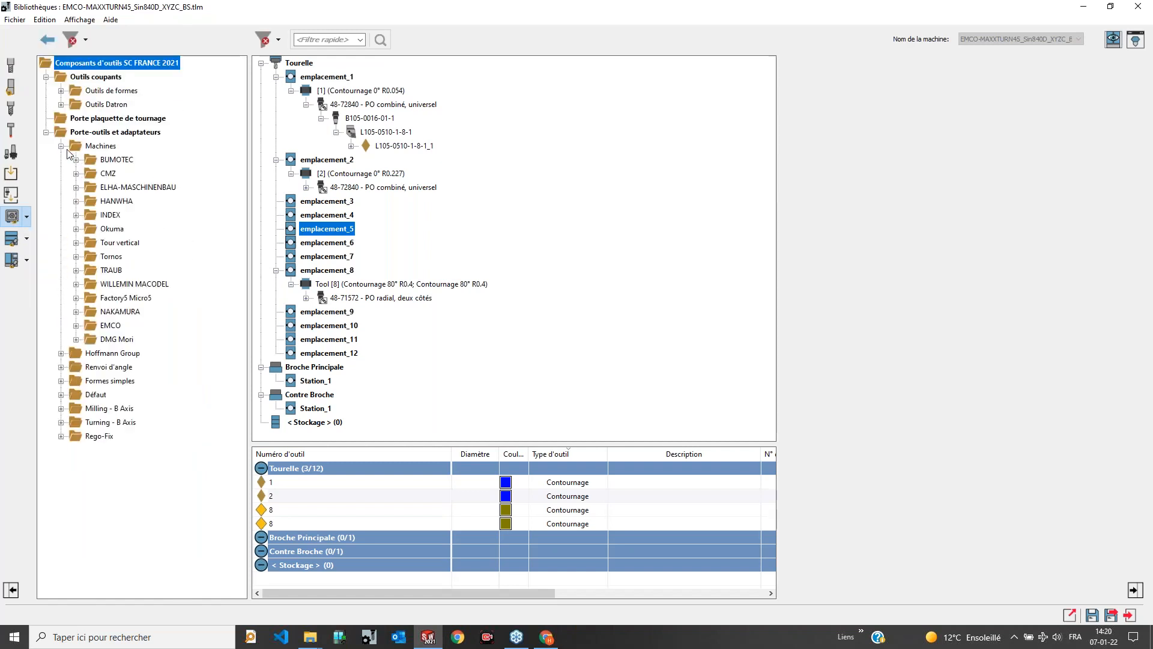
{"action": "left_click", "coordinate": [76, 325]}
{"action": "left_click", "coordinate": [91, 338]}
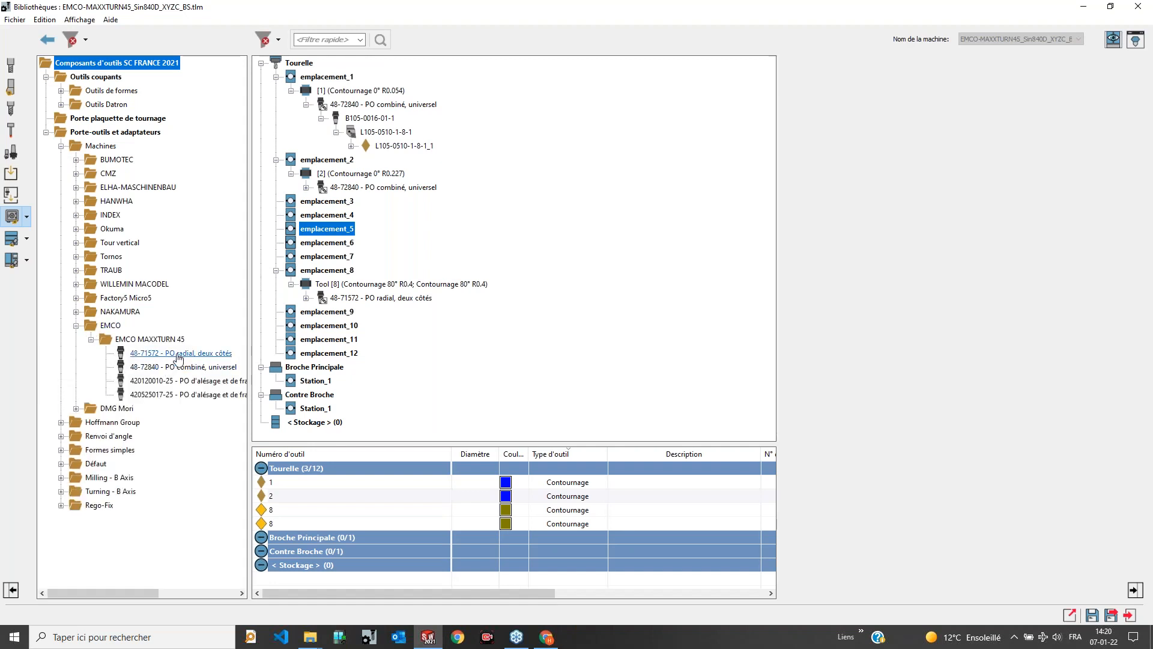
Step: Mount the 48-71572 two-sided radial holder on turret station emplacement_5 and look over its available component commands
{"action": "left_click", "coordinate": [169, 354]}
{"action": "left_click", "coordinate": [1137, 62]}
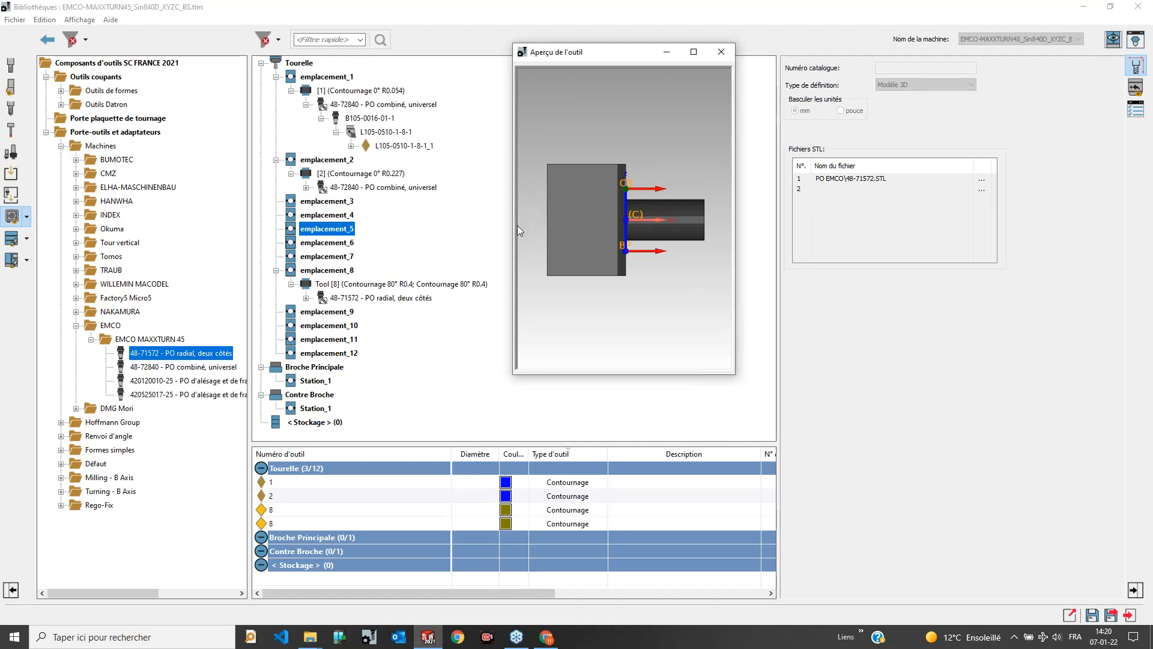
{"action": "left_click_drag", "start_coordinate": [250, 300], "coordinate": [330, 230]}
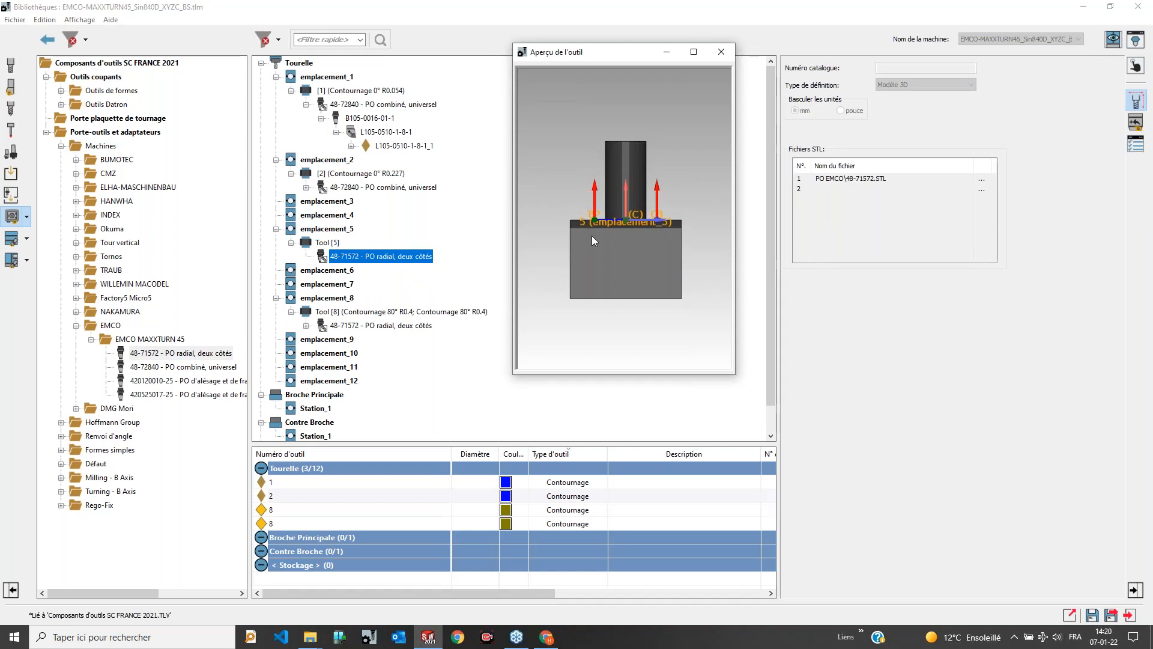
{"action": "right_click", "coordinate": [373, 256]}
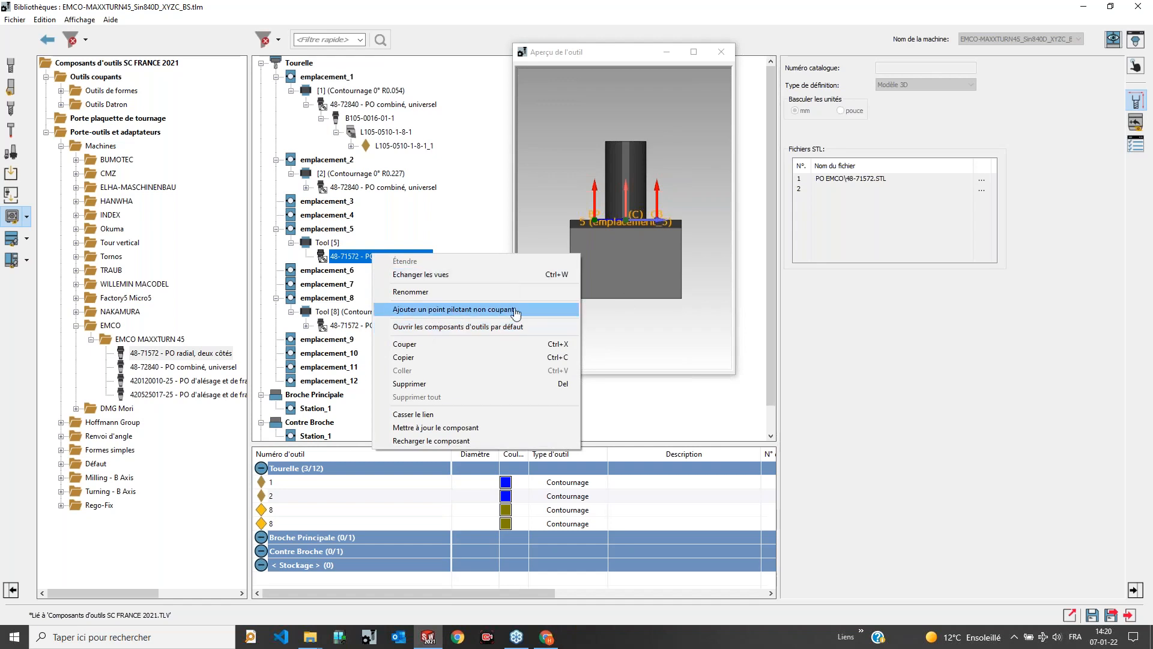
{"action": "left_click", "coordinate": [643, 301]}
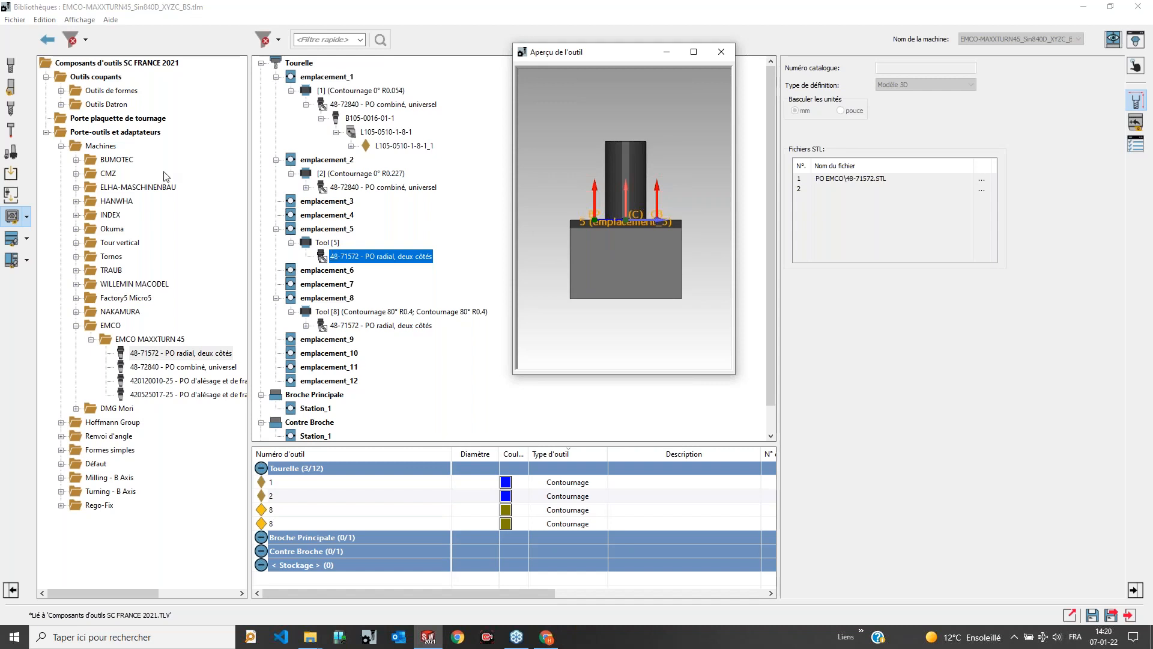
Step: Add two Tournage extérieur turning tools to the 48-71572 holder on emplacement_5
{"action": "left_click", "coordinate": [12, 90]}
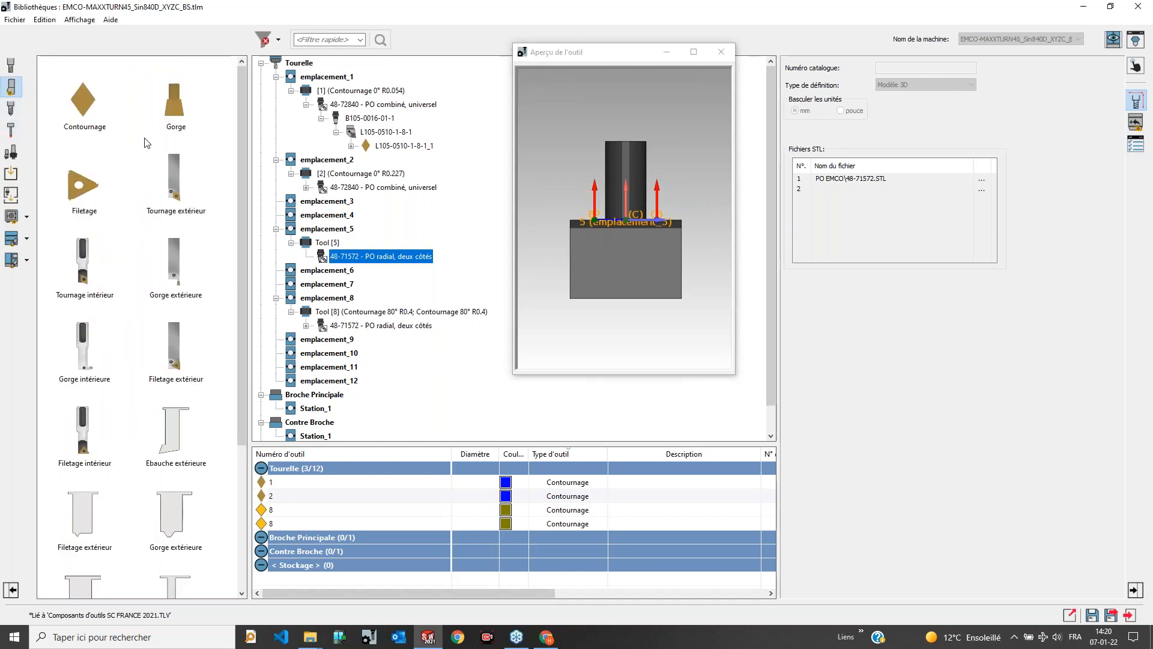
{"action": "left_click_drag", "start_coordinate": [174, 180], "coordinate": [363, 258]}
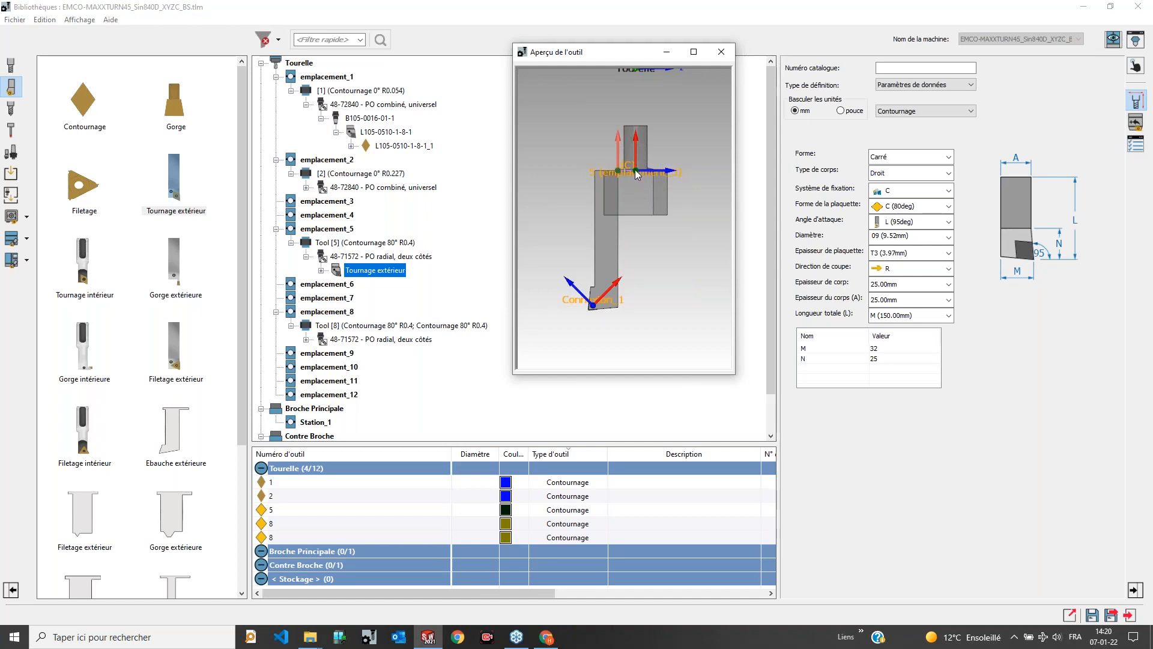
{"action": "left_click_drag", "start_coordinate": [178, 175], "coordinate": [374, 258]}
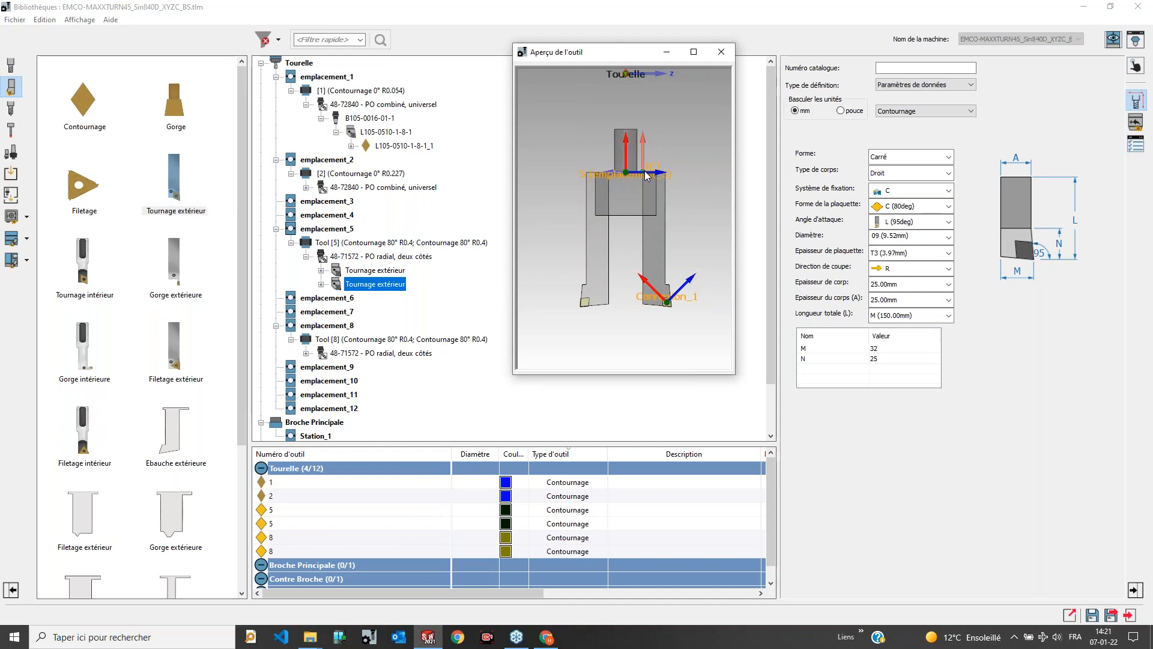
Step: Check which holder connection each of the two external turning tools on emplacement_5 is linked to
{"action": "left_click", "coordinate": [1137, 125]}
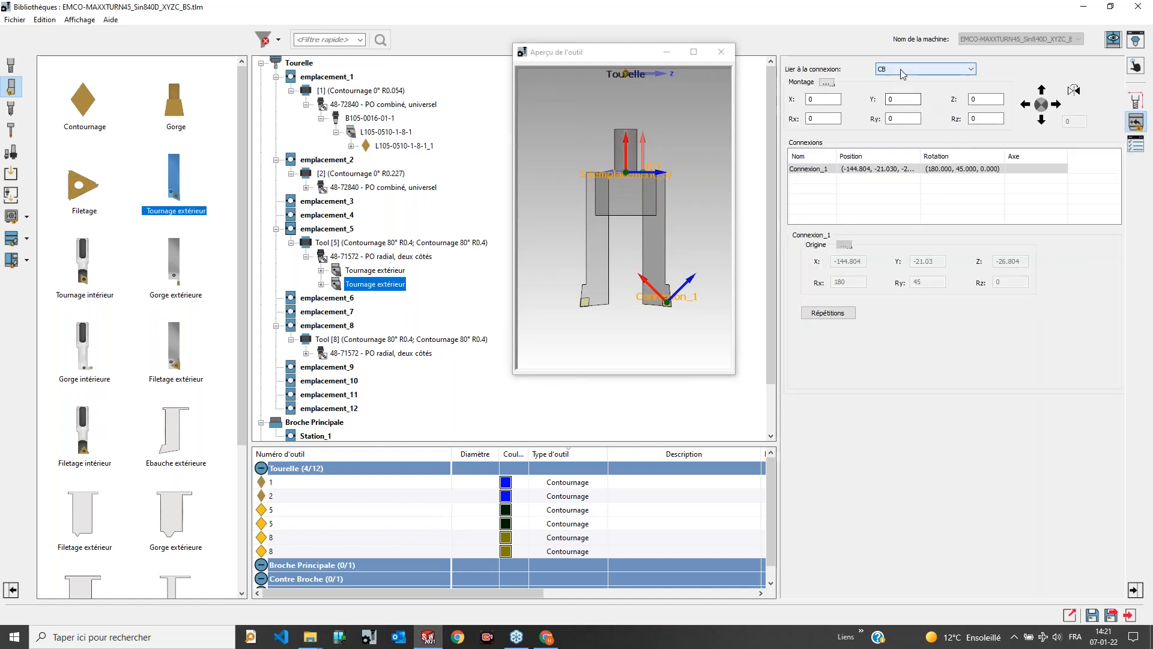
{"action": "left_click", "coordinate": [900, 70]}
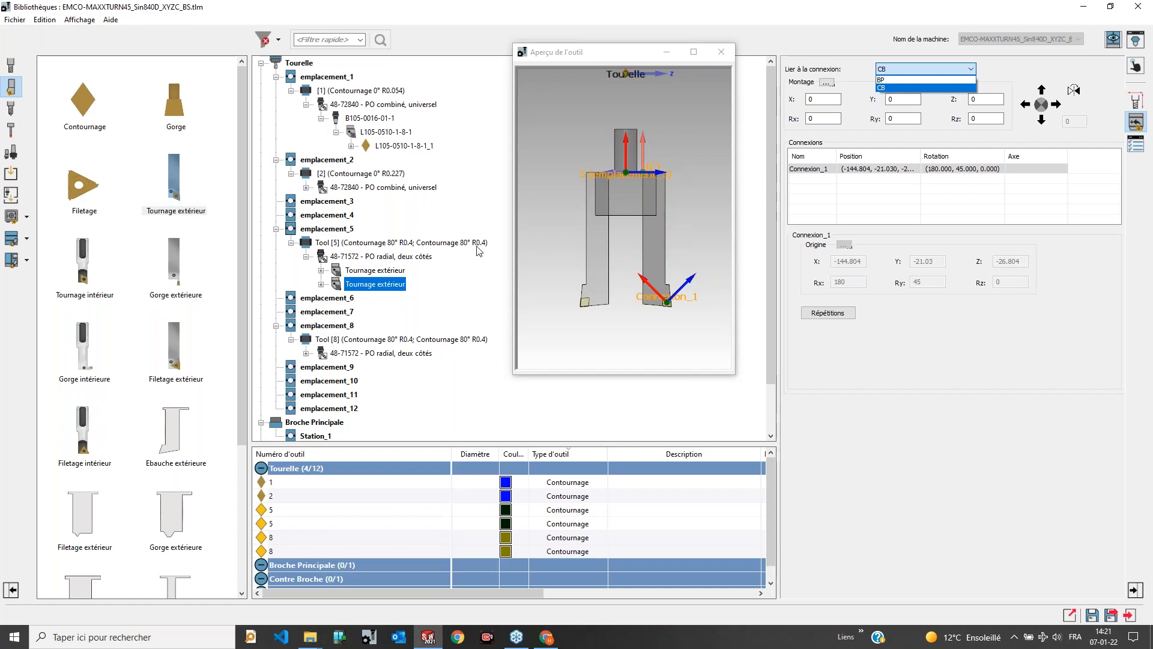
{"action": "left_click", "coordinate": [372, 271]}
{"action": "left_click", "coordinate": [921, 63]}
{"action": "left_click", "coordinate": [900, 78]}
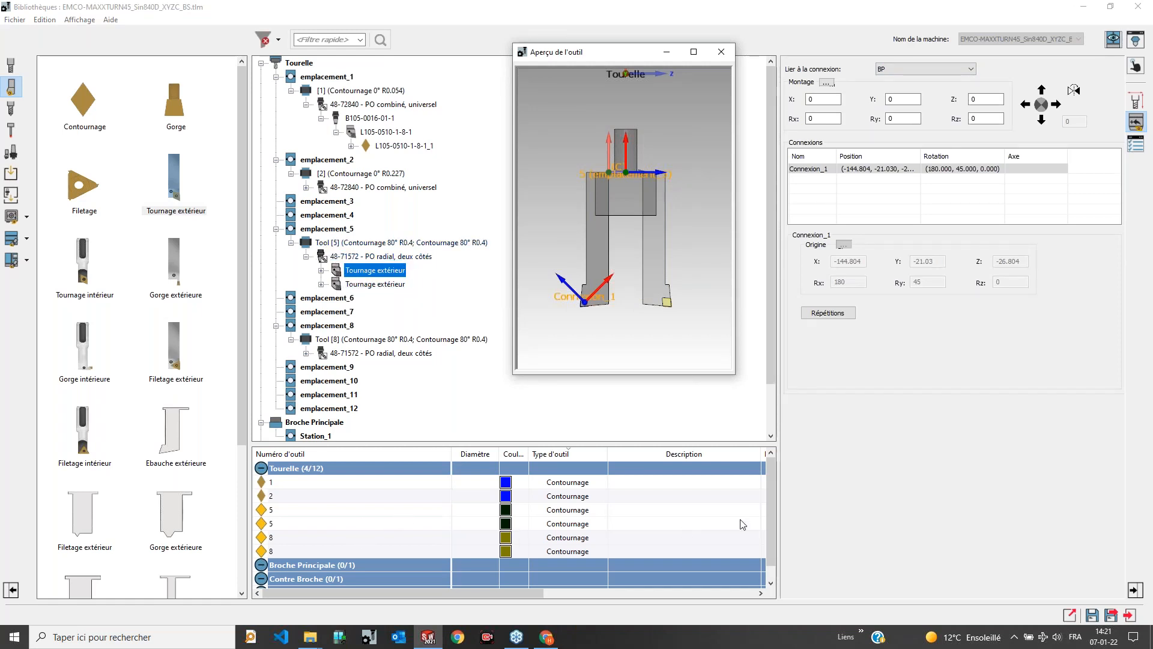
Step: Examine tools 1 and 2 and both cutting inserts of tool 8 from the turret tool list in the preview
{"action": "mouse_move", "coordinate": [773, 488]}
{"action": "left_mouse_down"}
{"action": "mouse_move", "coordinate": [772, 504]}
{"action": "mouse_move", "coordinate": [772, 486]}
{"action": "left_mouse_up"}
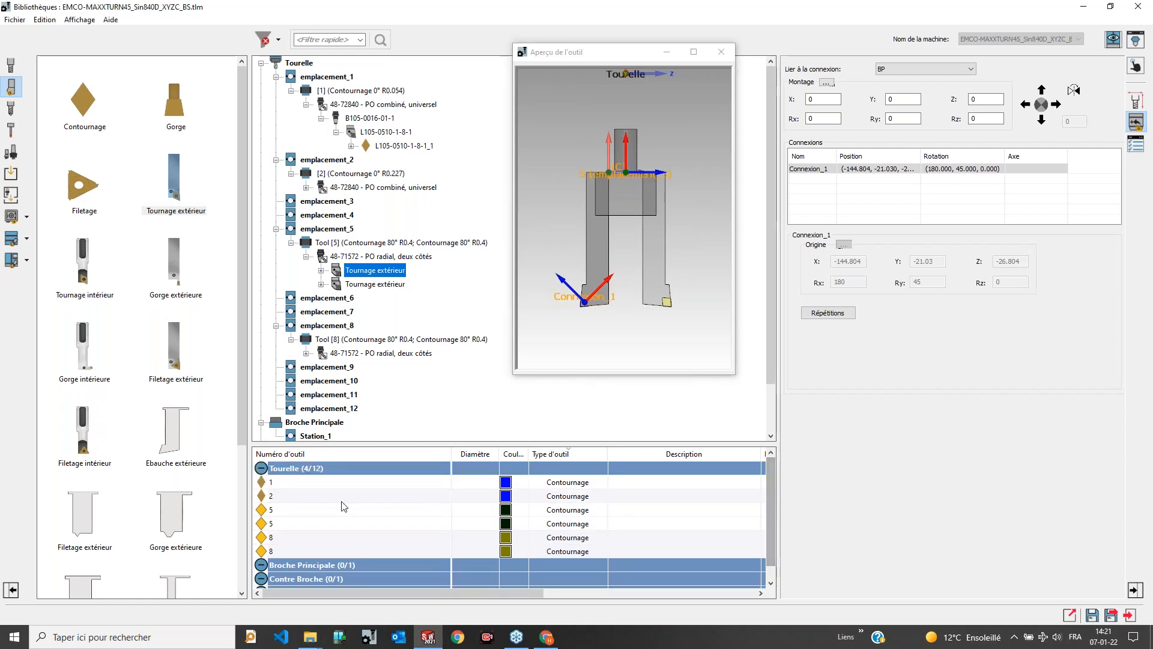
{"action": "left_click", "coordinate": [288, 484]}
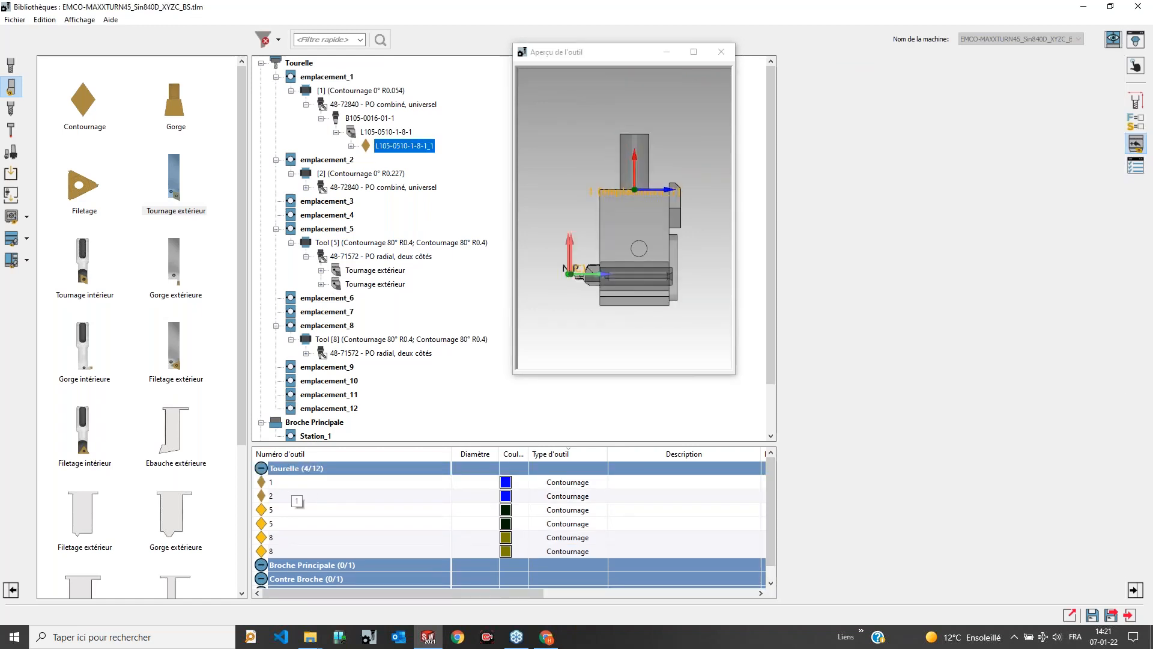
{"action": "key", "text": "Down"}
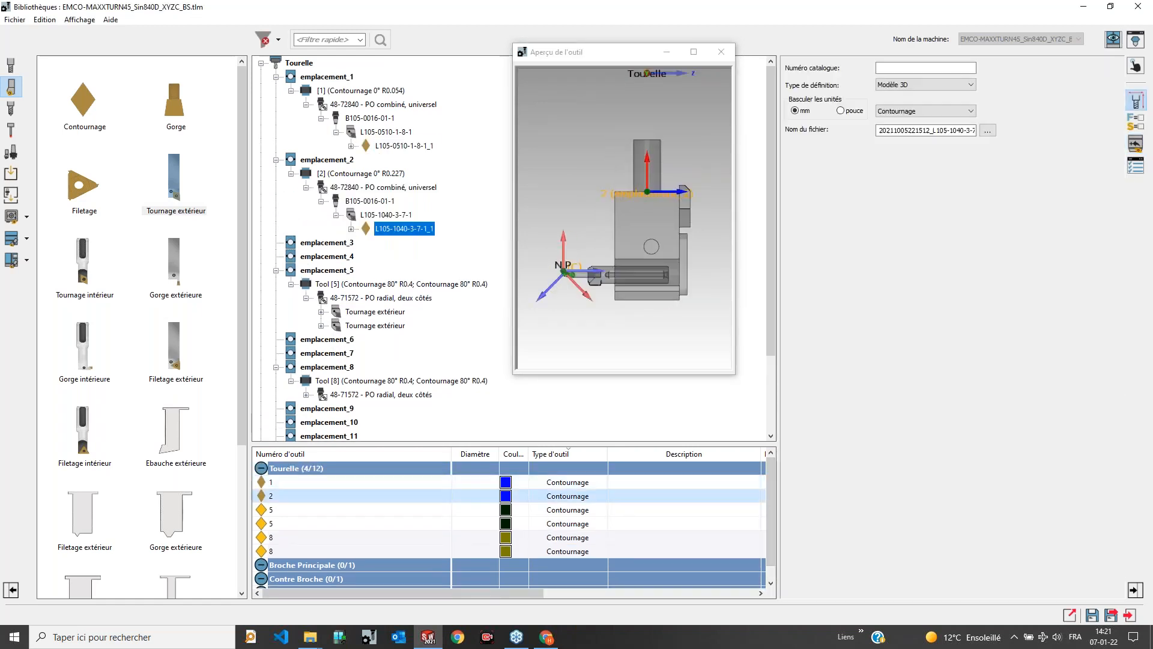
{"action": "left_click", "coordinate": [275, 538]}
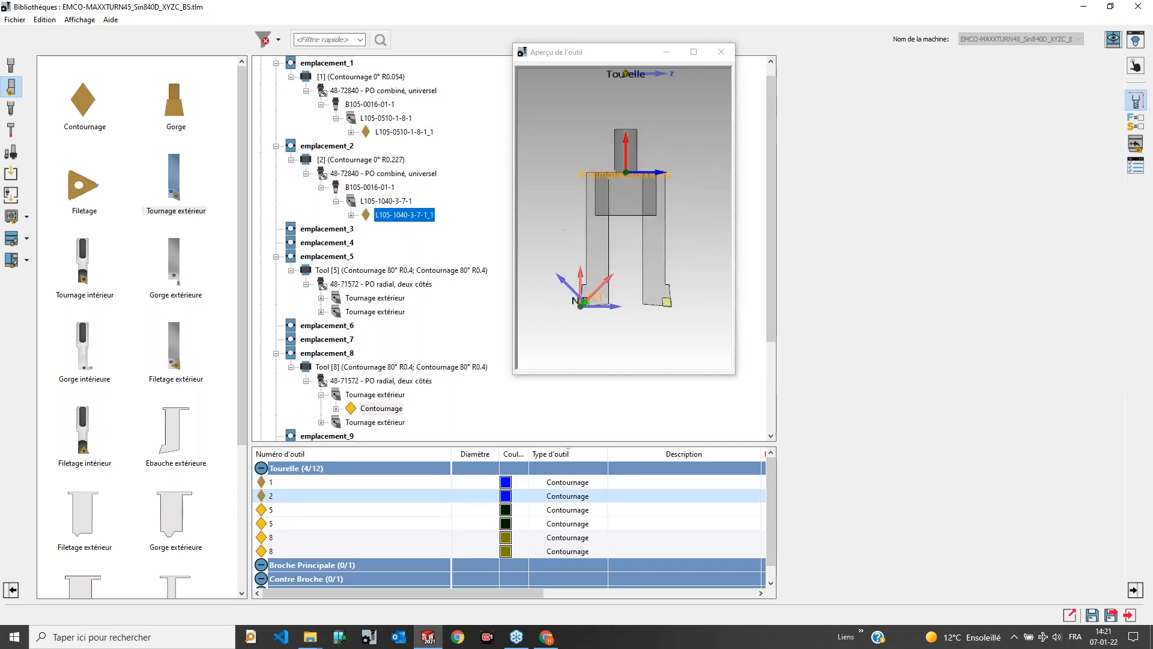
{"action": "left_click", "coordinate": [271, 551]}
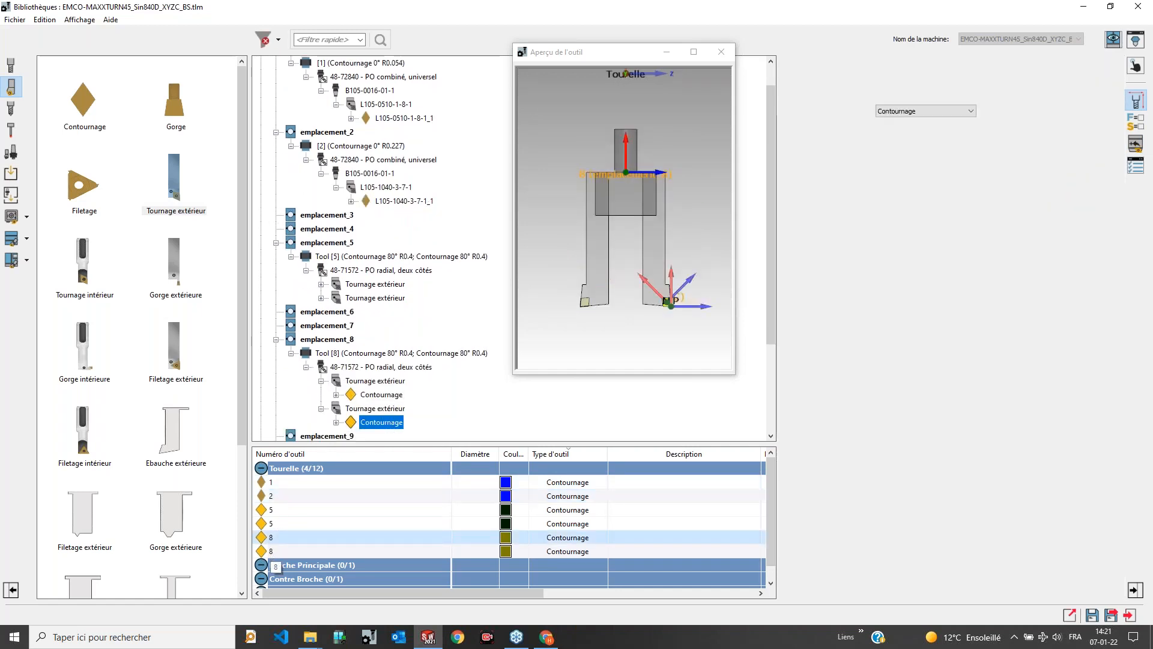
{"action": "left_click", "coordinate": [273, 538]}
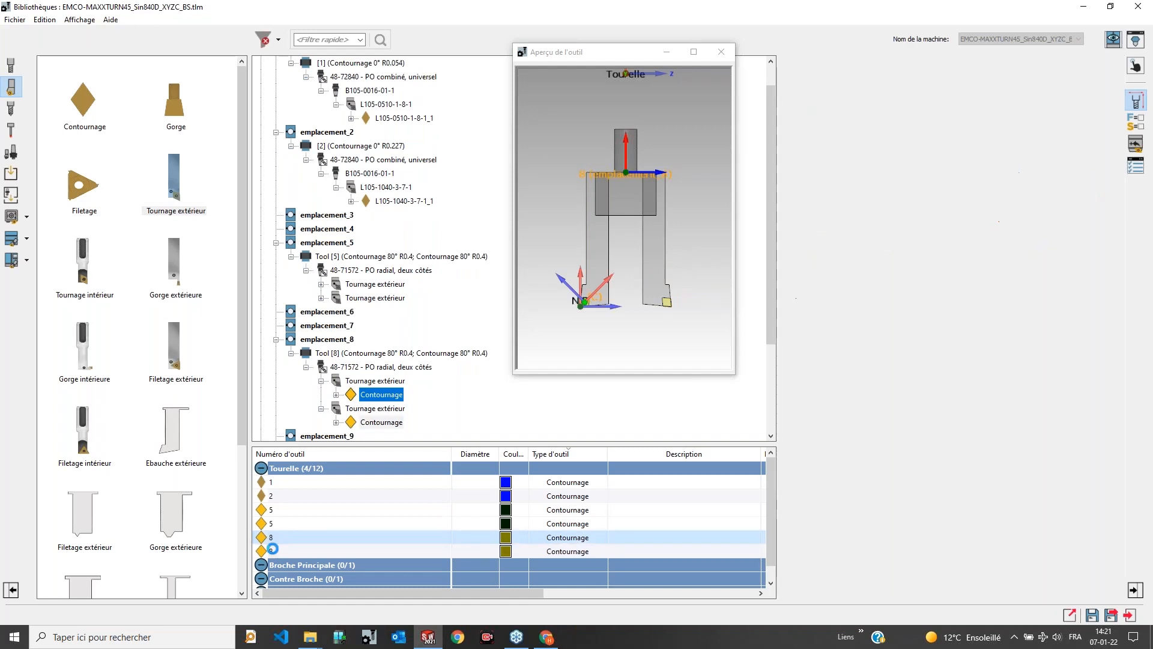
{"action": "key", "text": "Down"}
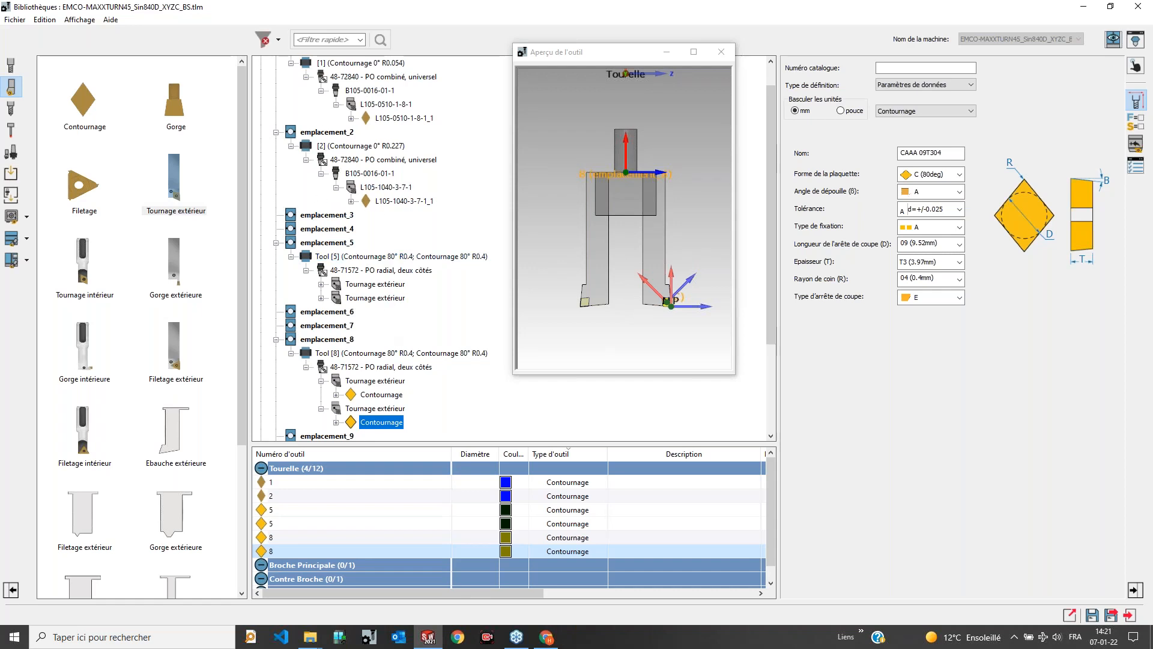
Step: Add two more cutting condition sets to the second Contournage insert of tool 8
{"action": "left_click", "coordinate": [1136, 122]}
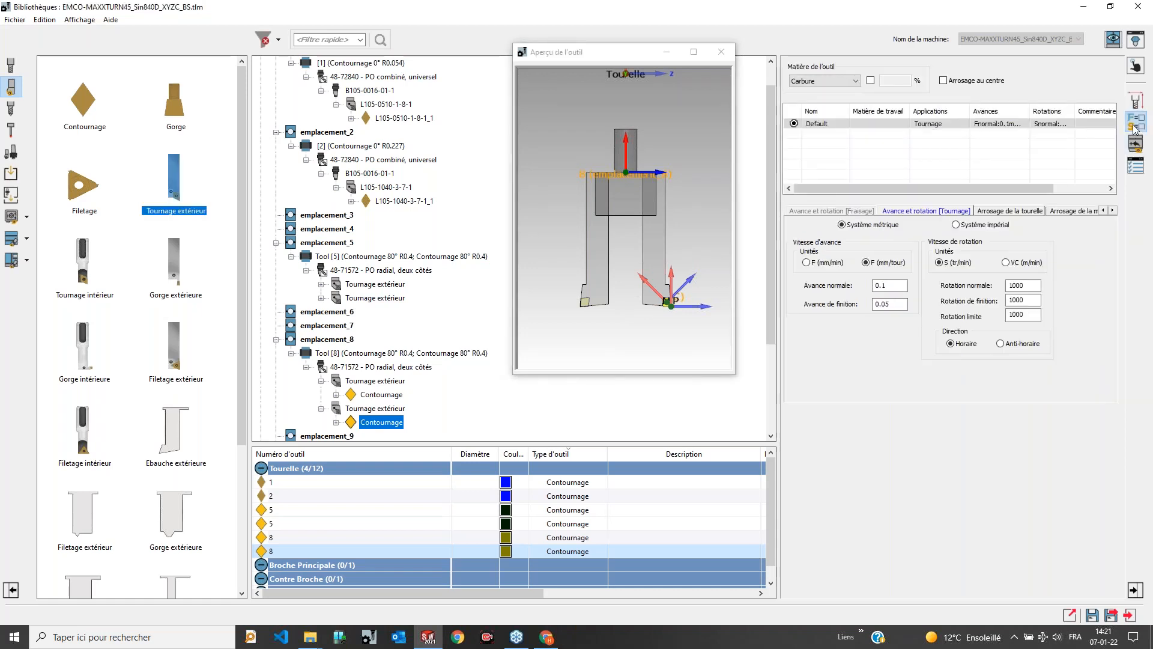
{"action": "right_click", "coordinate": [887, 139]}
{"action": "left_click", "coordinate": [919, 145]}
{"action": "right_click", "coordinate": [890, 156]}
{"action": "left_click", "coordinate": [920, 159]}
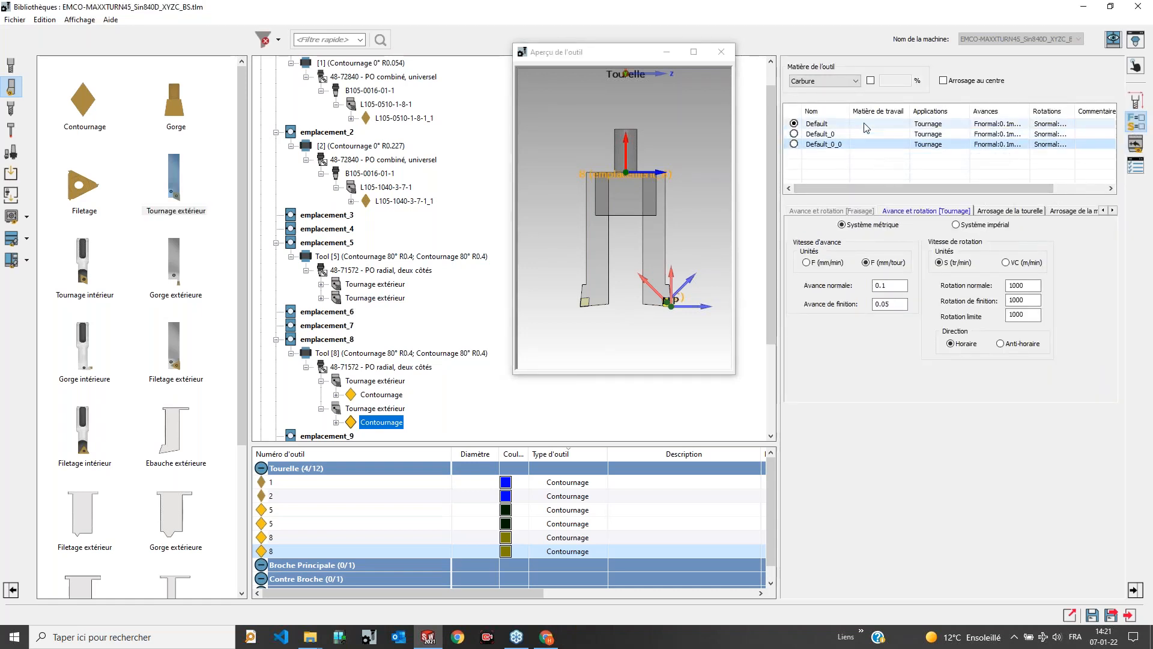
Step: Browse the work materials offered for the Default cutting conditions and return to the geometry parameters of the Contournage insert
{"action": "left_click", "coordinate": [879, 125]}
{"action": "left_click", "coordinate": [881, 128]}
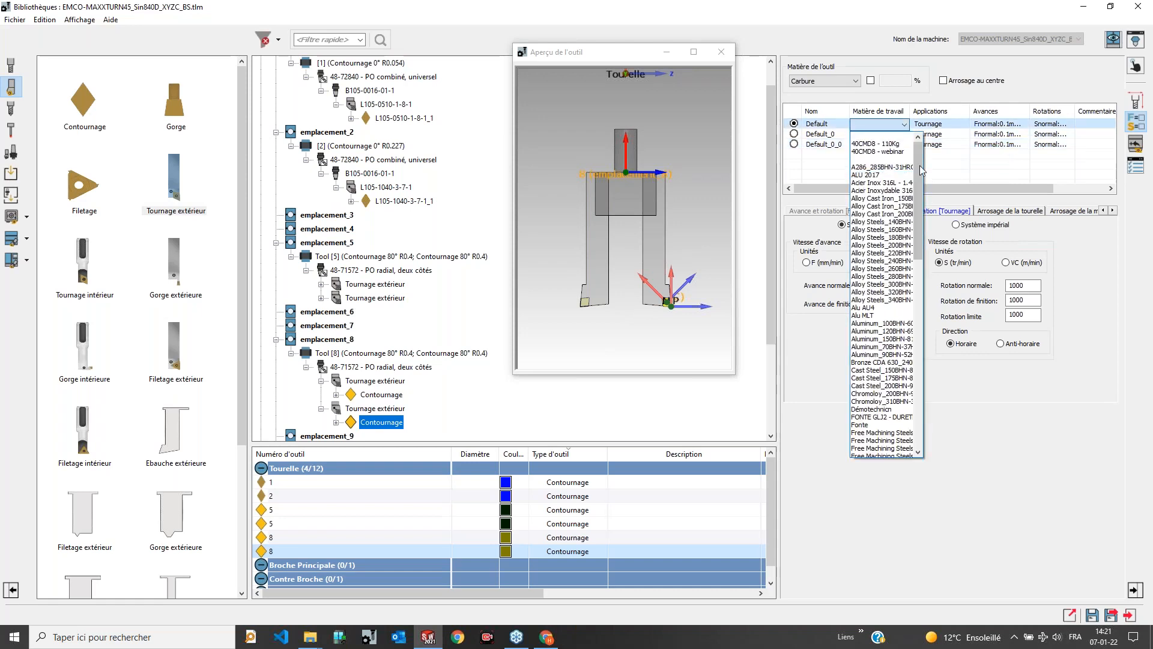
{"action": "left_click", "coordinate": [993, 174]}
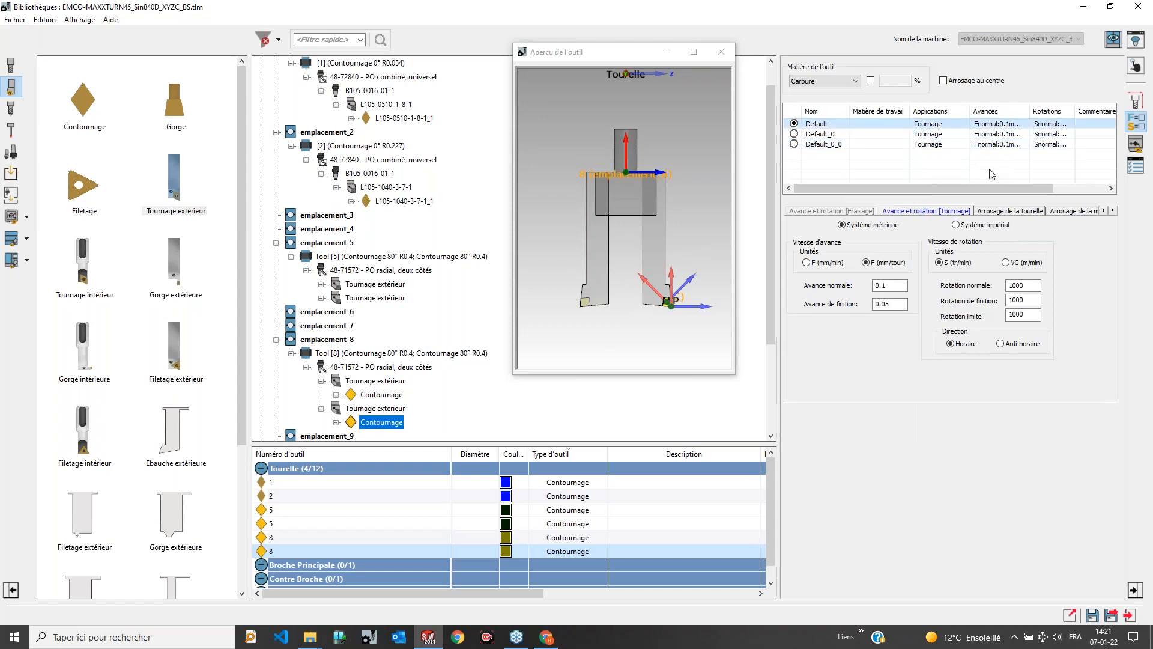
{"action": "left_click", "coordinate": [378, 423]}
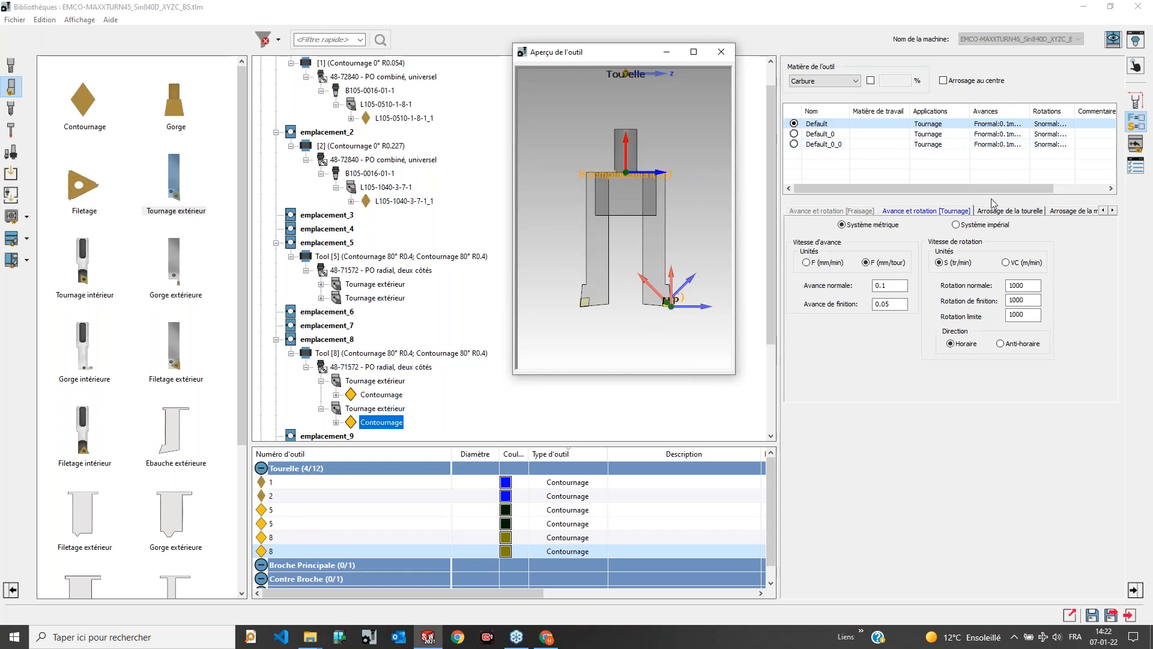
{"action": "left_click", "coordinate": [1137, 104]}
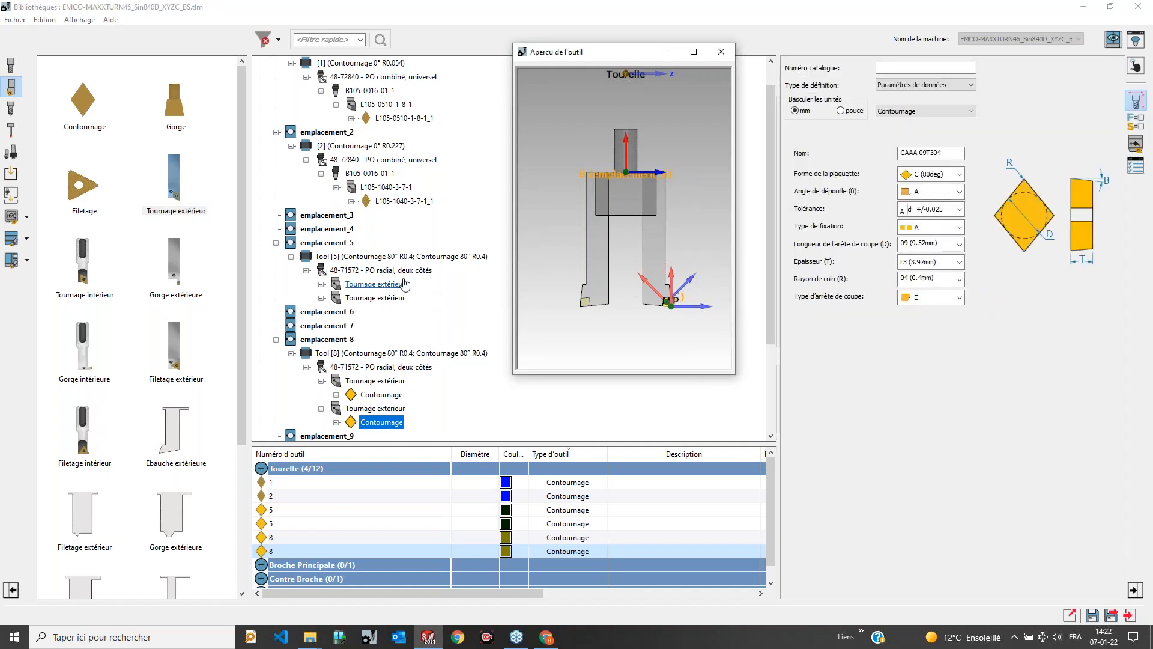
Step: Add a Fraise cylindrique to emplacement_3 of the turret and view its available definition types
{"action": "left_click", "coordinate": [10, 64]}
{"action": "left_click_drag", "start_coordinate": [87, 99], "coordinate": [327, 214]}
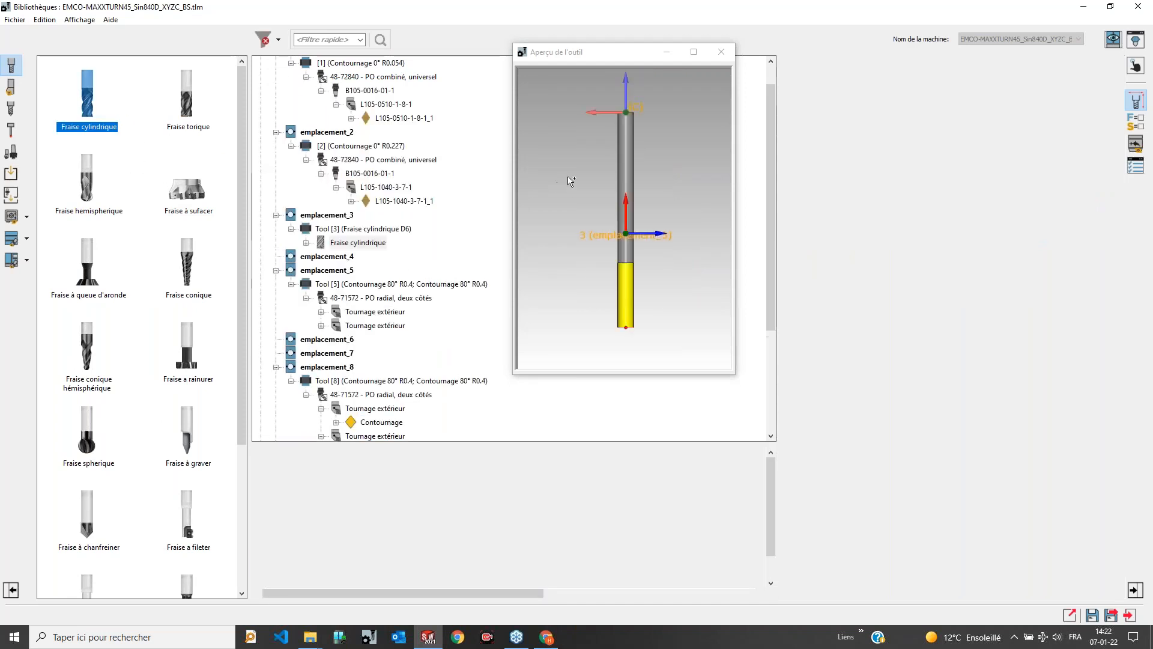
{"action": "left_click", "coordinate": [942, 85]}
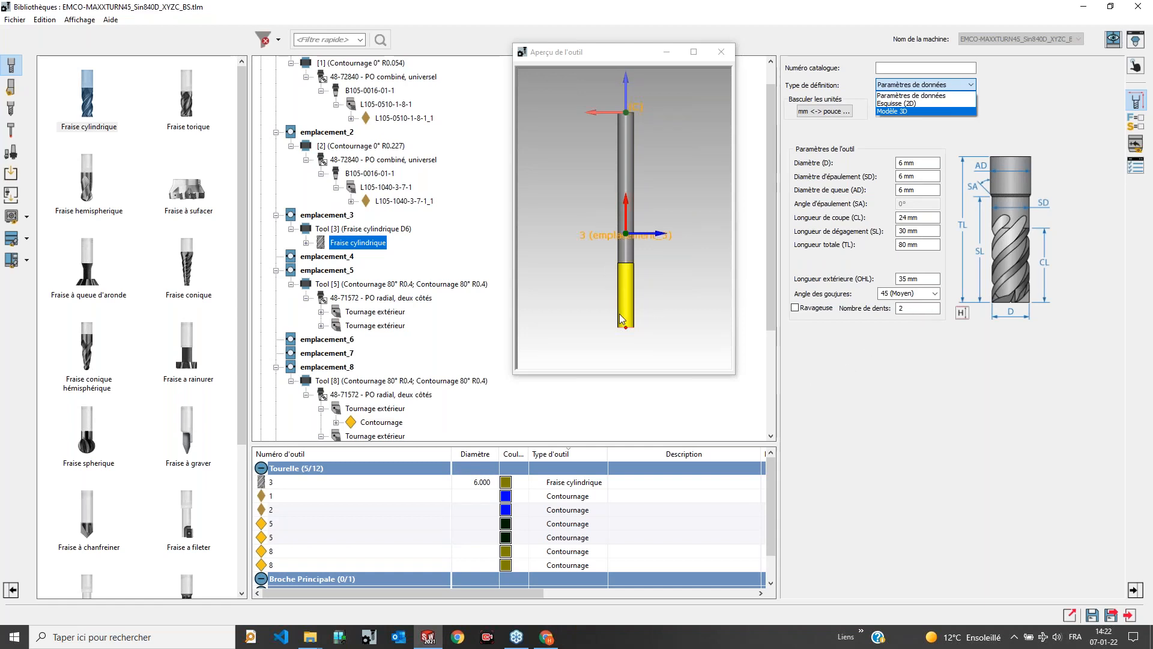
{"action": "left_click", "coordinate": [666, 258]}
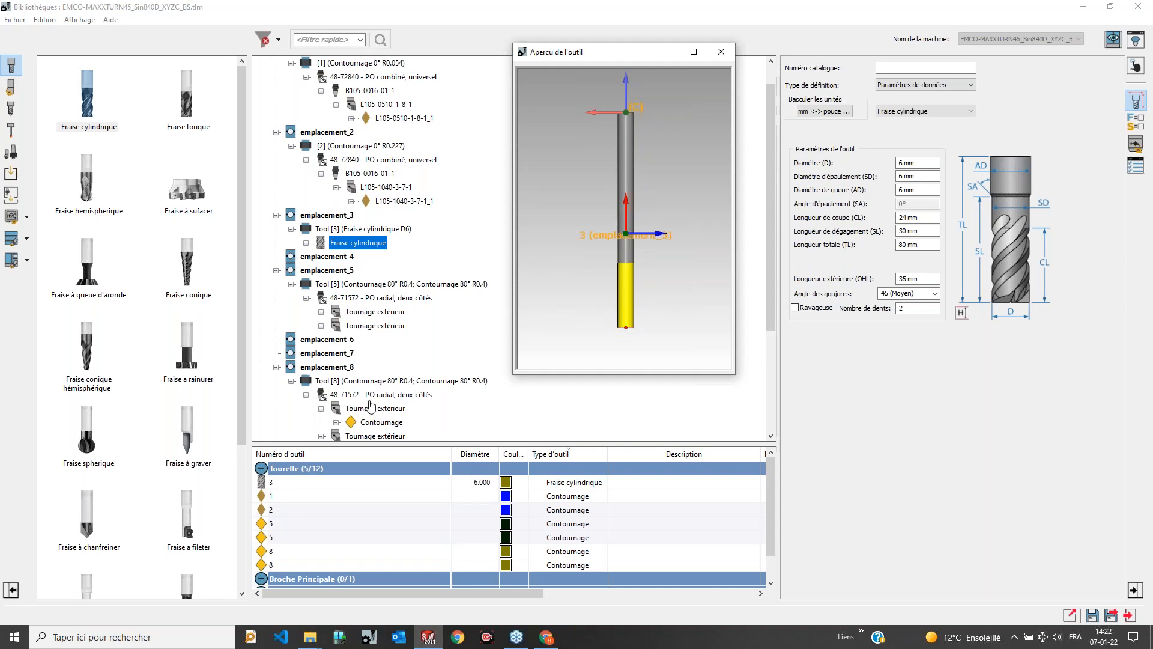
Step: Examine the first Contournage insert of tool 8 up close in the tool preview
{"action": "left_click", "coordinate": [372, 422]}
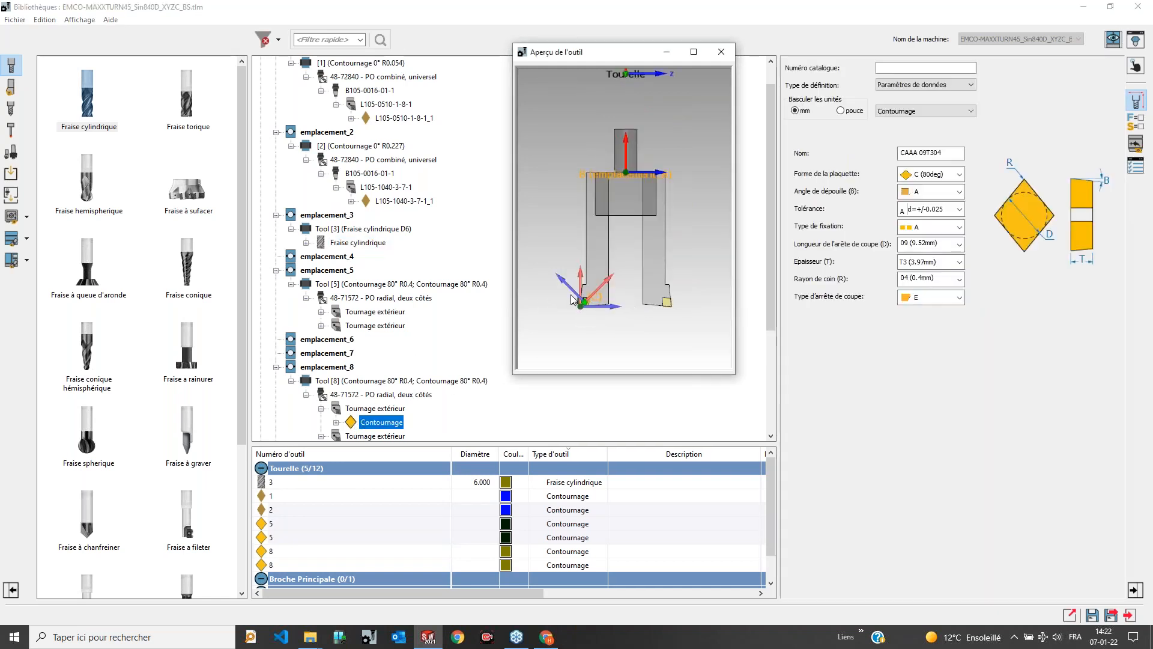
{"action": "scroll", "coordinate": [612, 248], "scroll_direction": "up", "scroll_amount": 4}
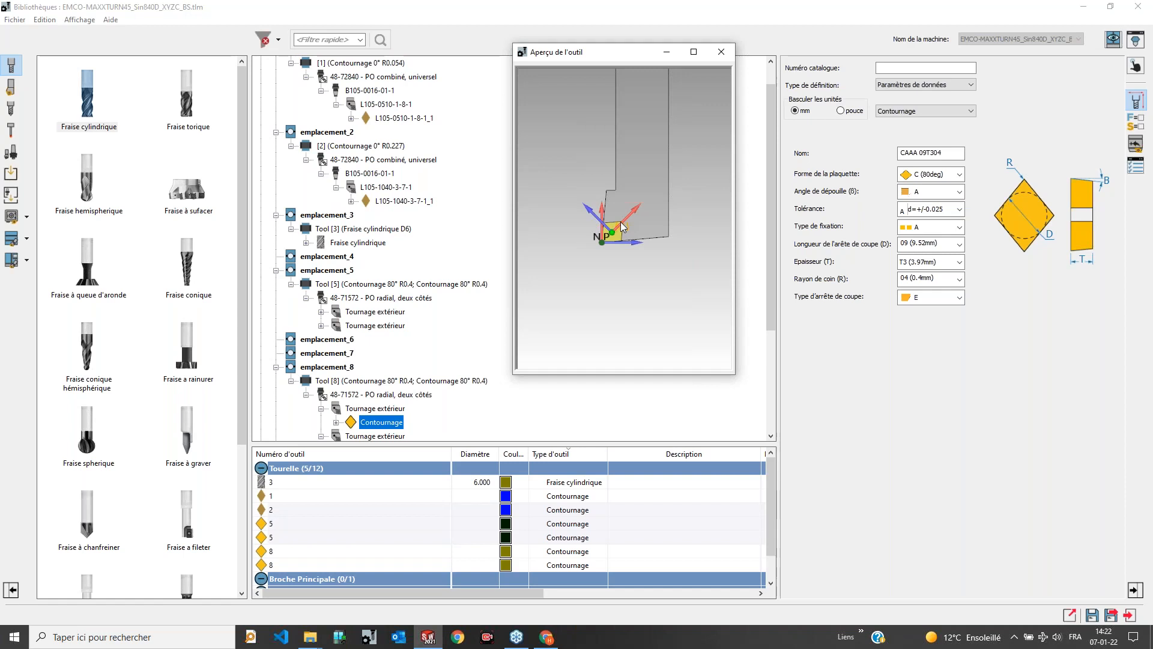
{"action": "left_click", "coordinate": [1146, 6]}
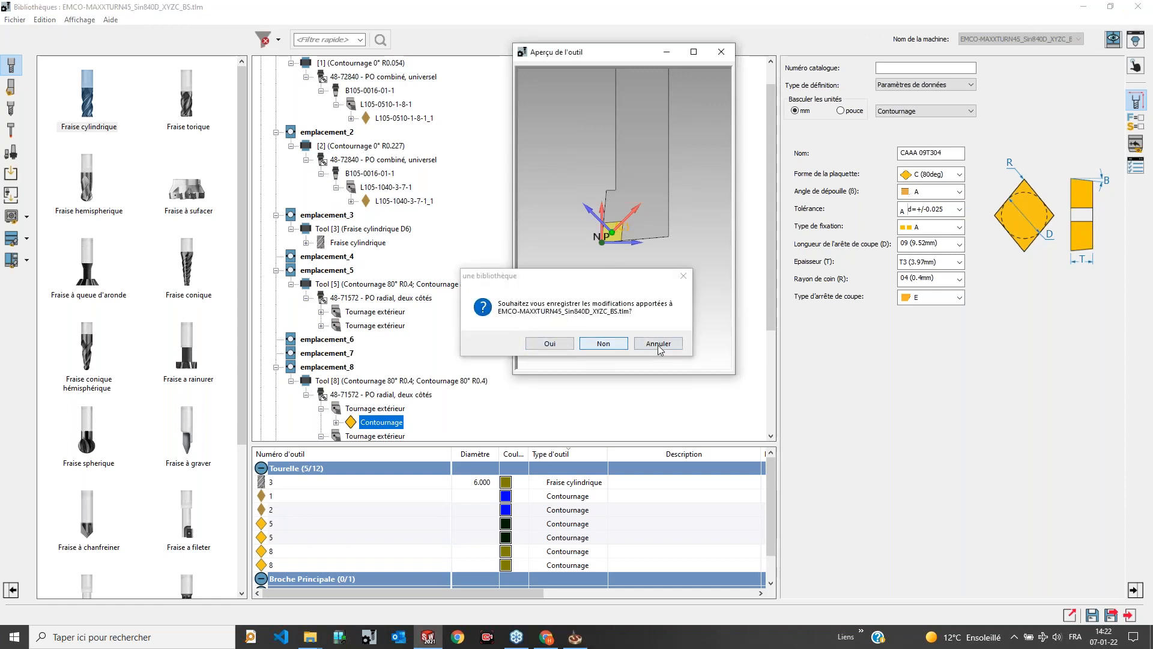
{"action": "left_click", "coordinate": [658, 343]}
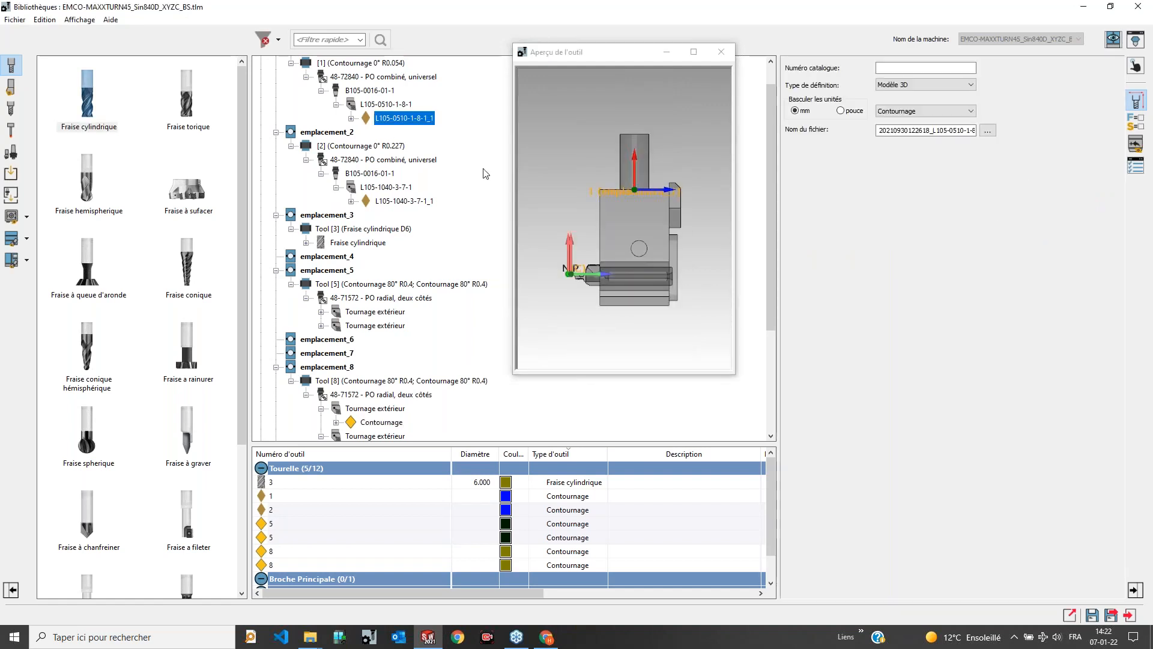
{"action": "scroll", "coordinate": [624, 269], "scroll_direction": "up", "scroll_amount": 4}
{"action": "scroll", "coordinate": [606, 211], "scroll_direction": "up", "scroll_amount": 3}
{"action": "scroll", "coordinate": [602, 219], "scroll_direction": "up", "scroll_amount": 3}
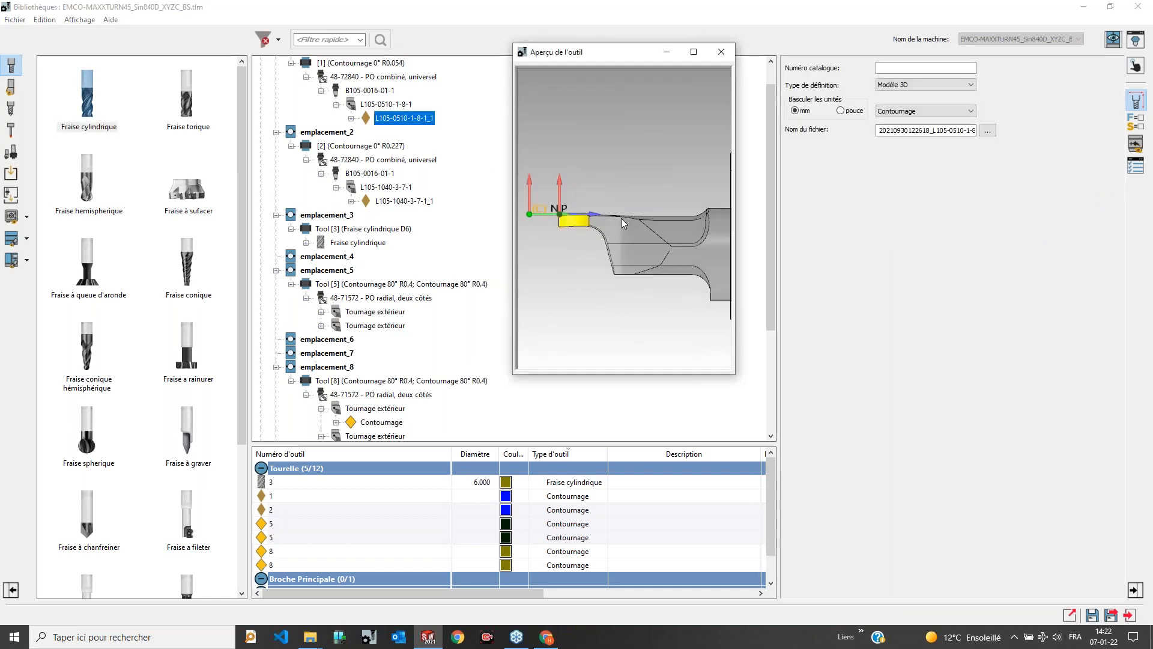
{"action": "scroll", "coordinate": [622, 218], "scroll_direction": "up", "scroll_amount": 3}
{"action": "middle_click_drag", "start_coordinate": [621, 218], "coordinate": [654, 180]}
{"action": "scroll", "coordinate": [704, 262], "scroll_direction": "down", "scroll_amount": 5}
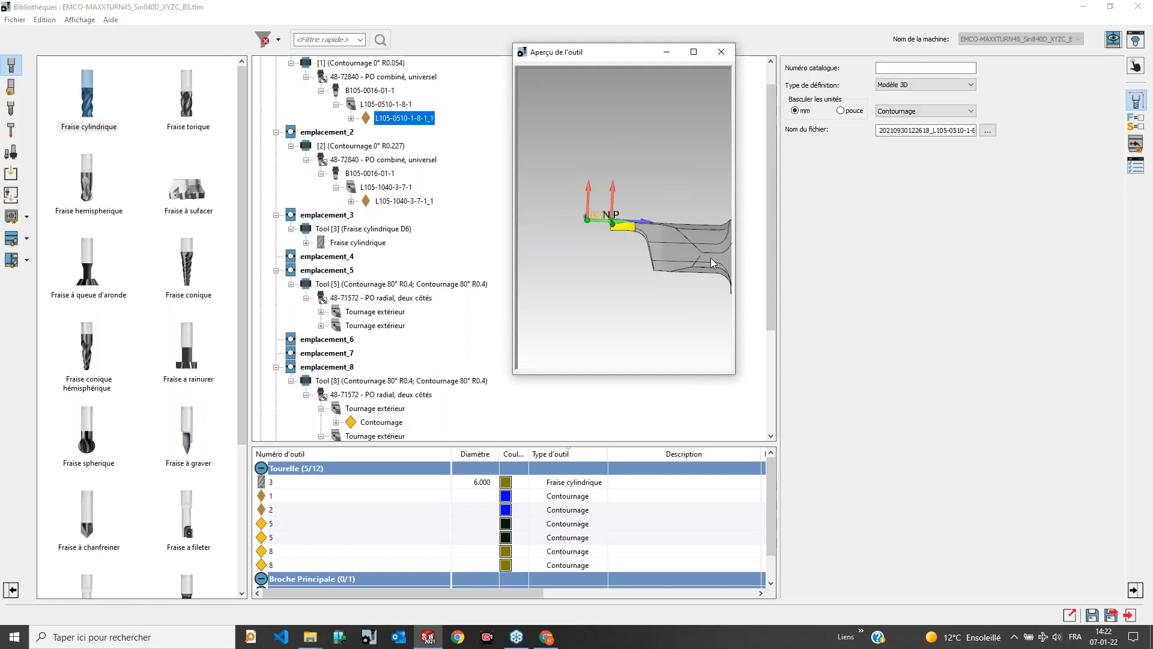
{"action": "middle_click_drag", "start_coordinate": [711, 244], "coordinate": [625, 234]}
{"action": "scroll", "coordinate": [626, 233], "scroll_direction": "down", "scroll_amount": 2}
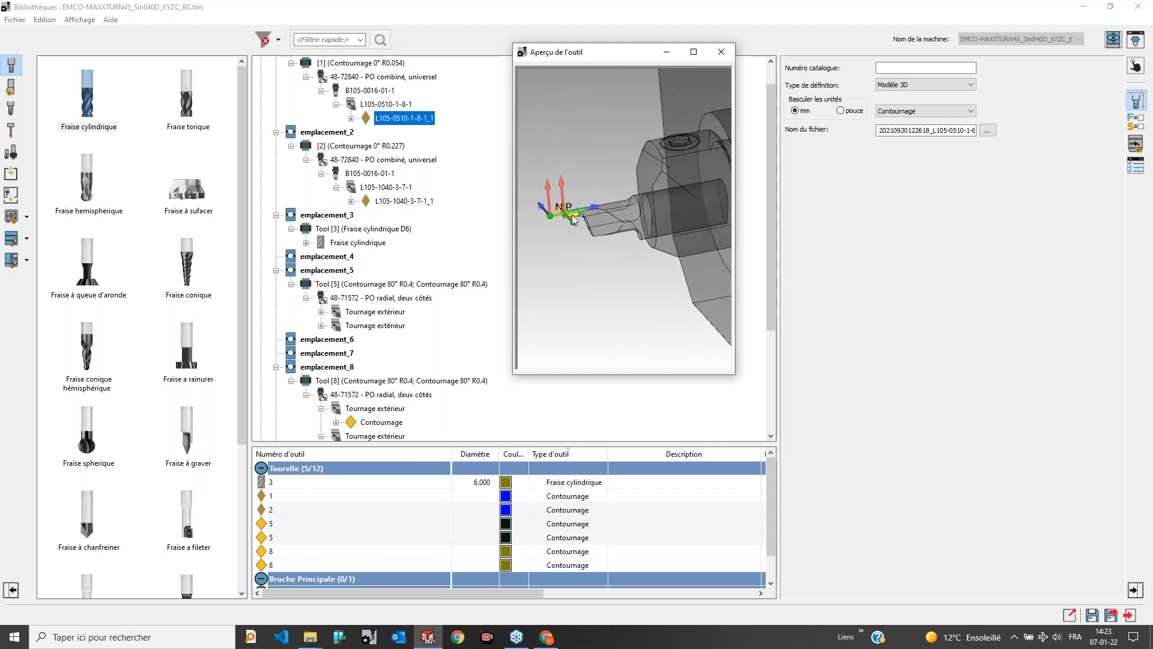
{"action": "scroll", "coordinate": [571, 212], "scroll_direction": "up", "scroll_amount": 3}
{"action": "scroll", "coordinate": [675, 222], "scroll_direction": "down", "scroll_amount": 2}
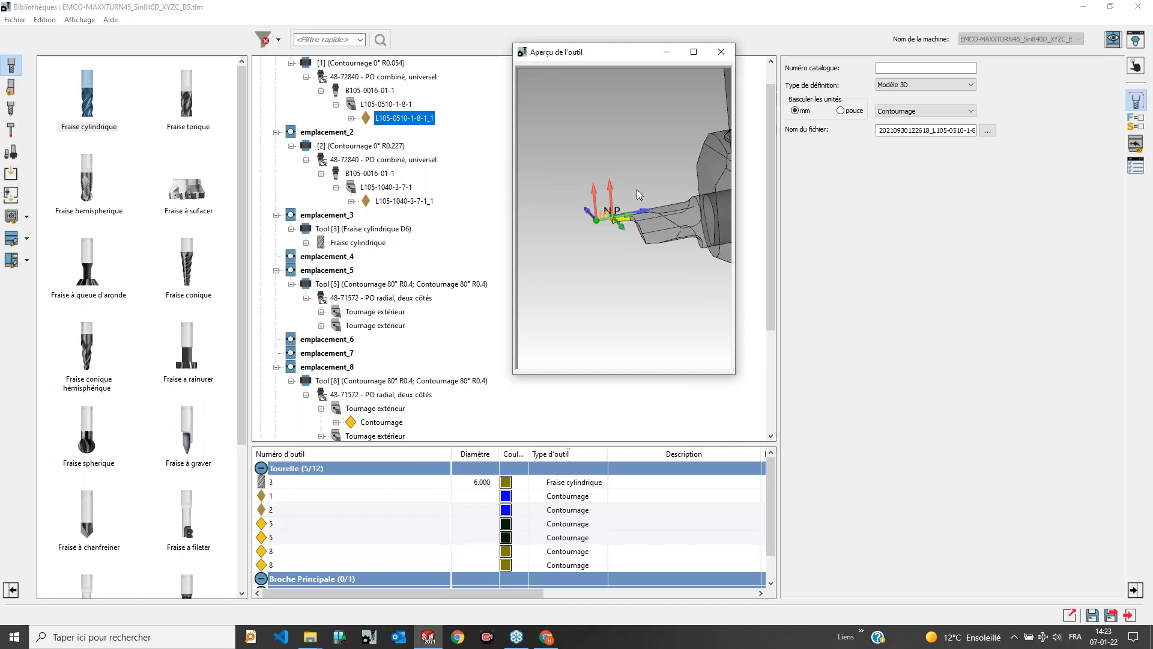
{"action": "scroll", "coordinate": [666, 210], "scroll_direction": "up", "scroll_amount": 1}
{"action": "scroll", "coordinate": [658, 210], "scroll_direction": "up", "scroll_amount": 1}
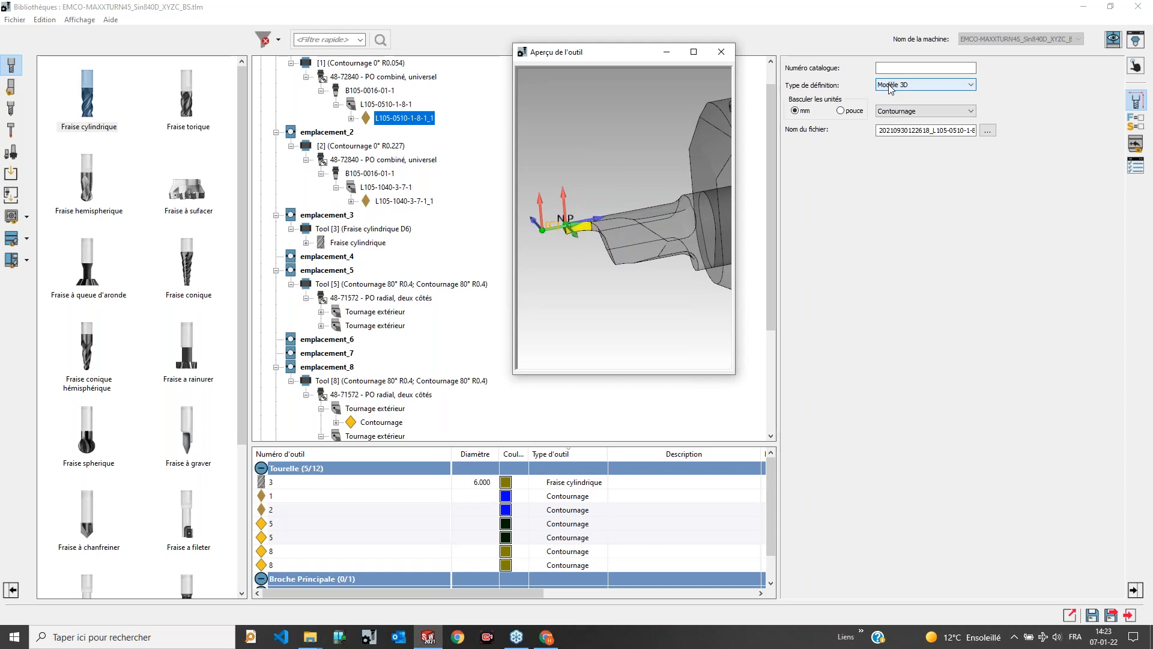
{"action": "left_click", "coordinate": [937, 130]}
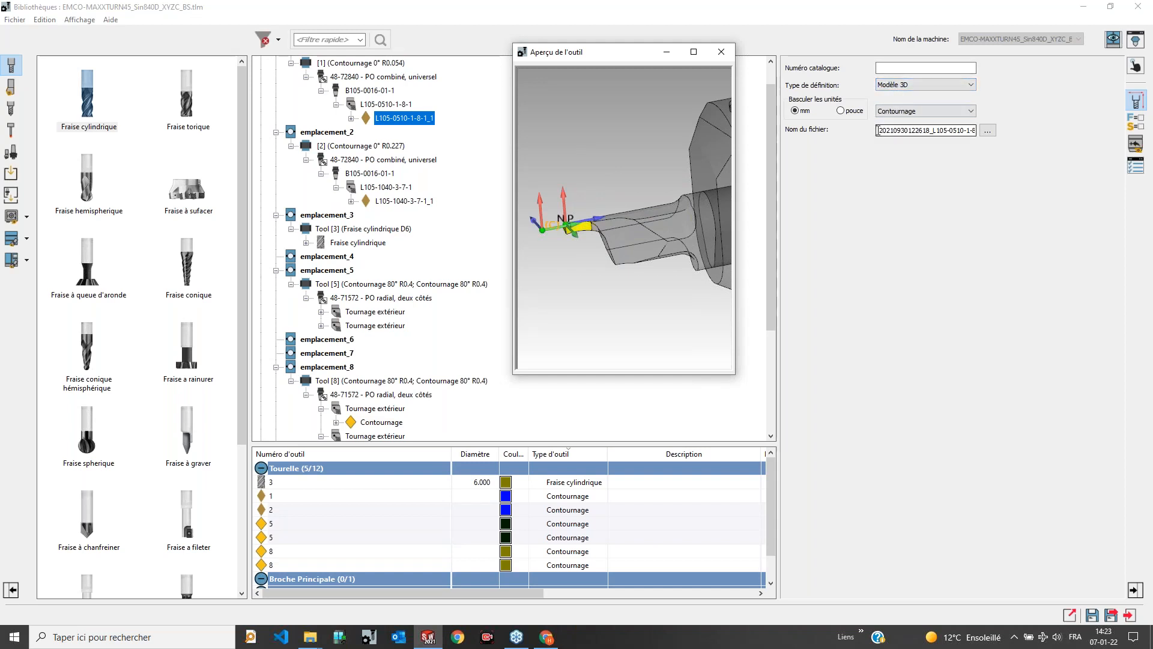
{"action": "left_click", "coordinate": [566, 228]}
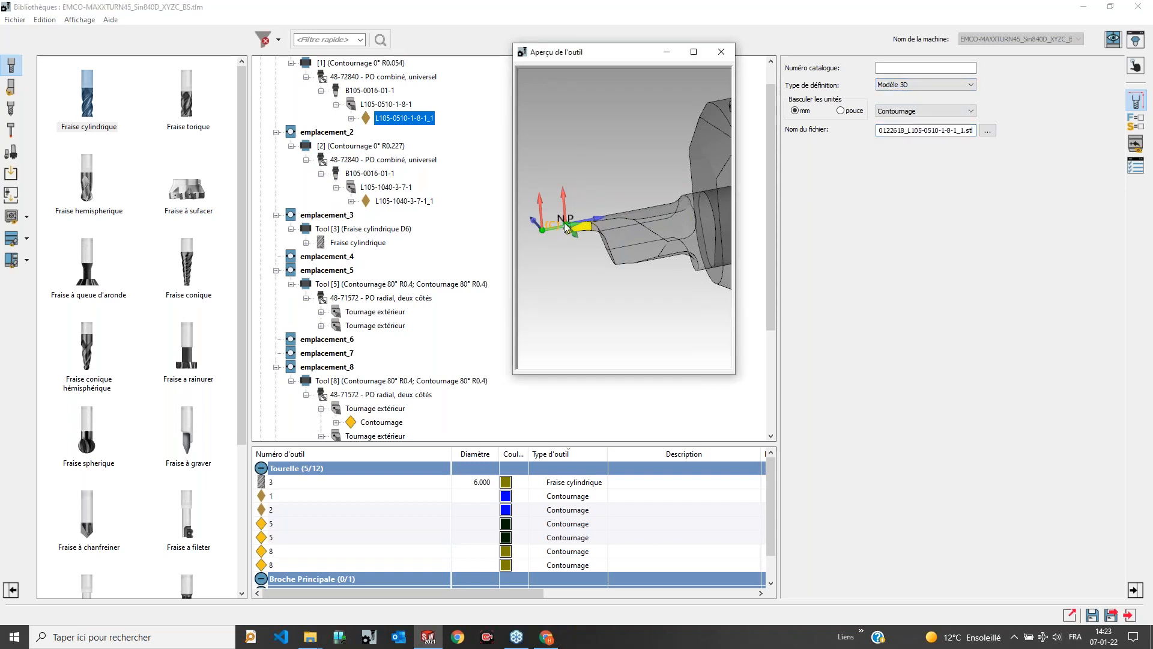
{"action": "scroll", "coordinate": [567, 229], "scroll_direction": "up", "scroll_amount": 3}
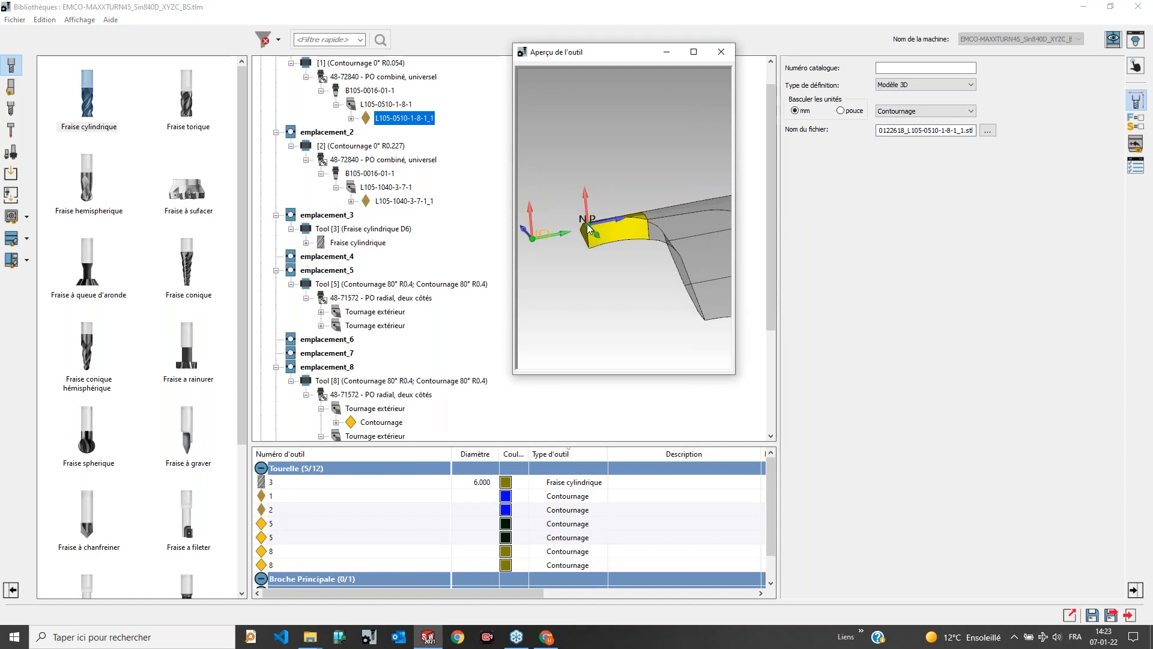
{"action": "scroll", "coordinate": [589, 227], "scroll_direction": "down", "scroll_amount": 3}
{"action": "left_click", "coordinate": [384, 103]}
{"action": "scroll", "coordinate": [694, 220], "scroll_direction": "down", "scroll_amount": 1}
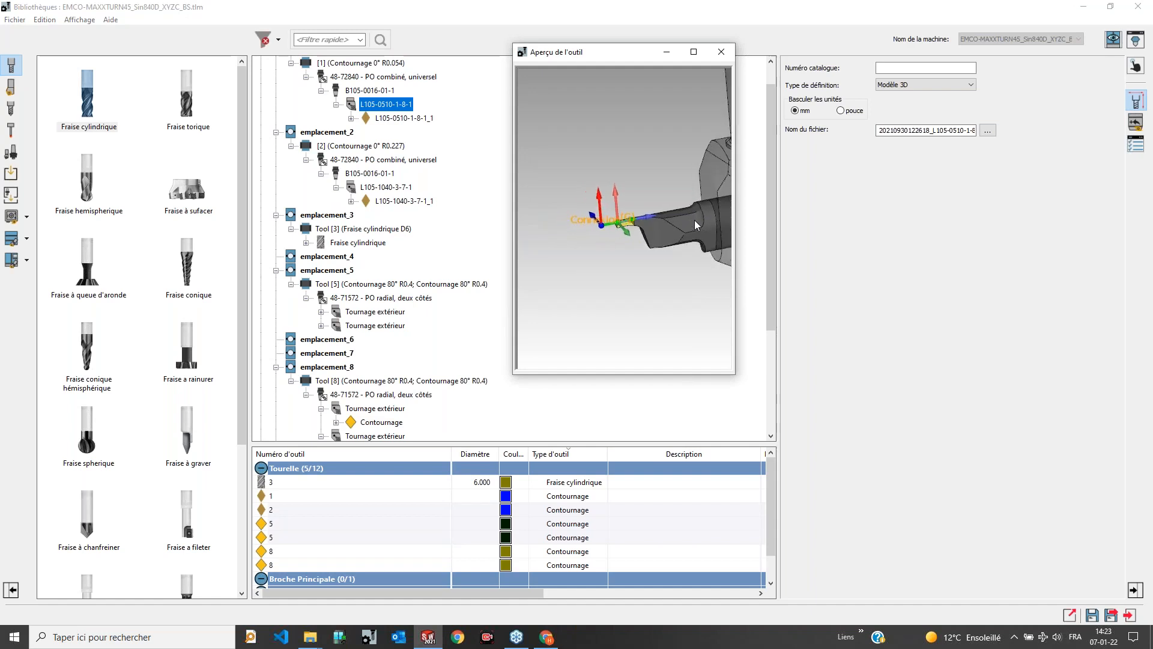
{"action": "scroll", "coordinate": [646, 222], "scroll_direction": "up", "scroll_amount": 1}
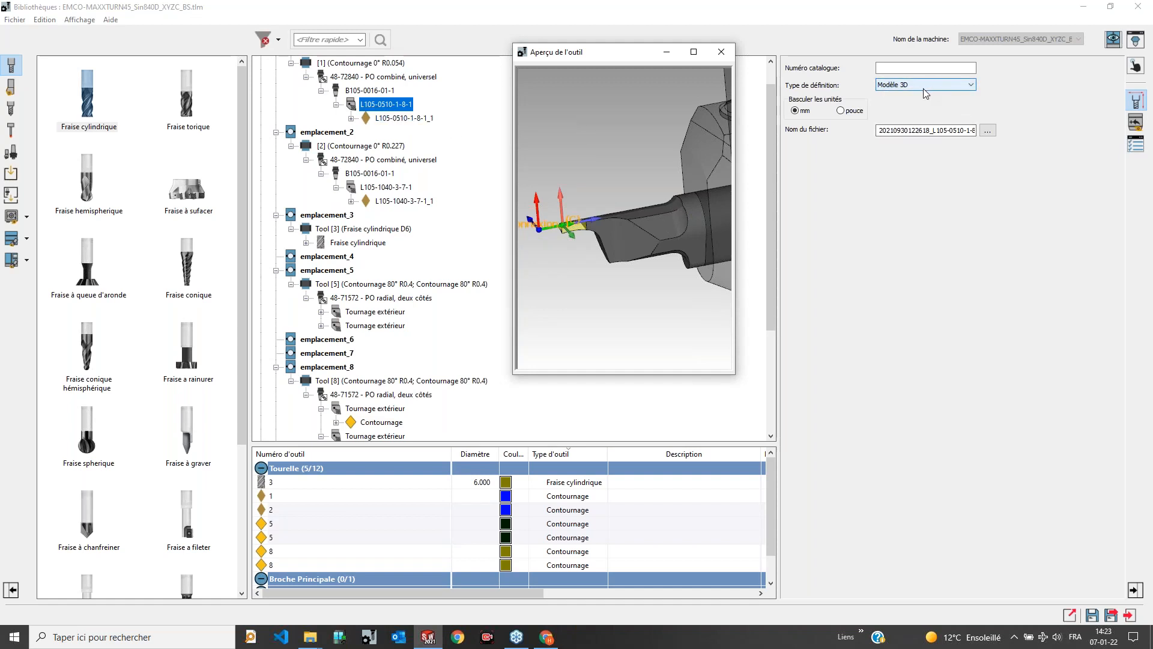
{"action": "left_click", "coordinate": [405, 119]}
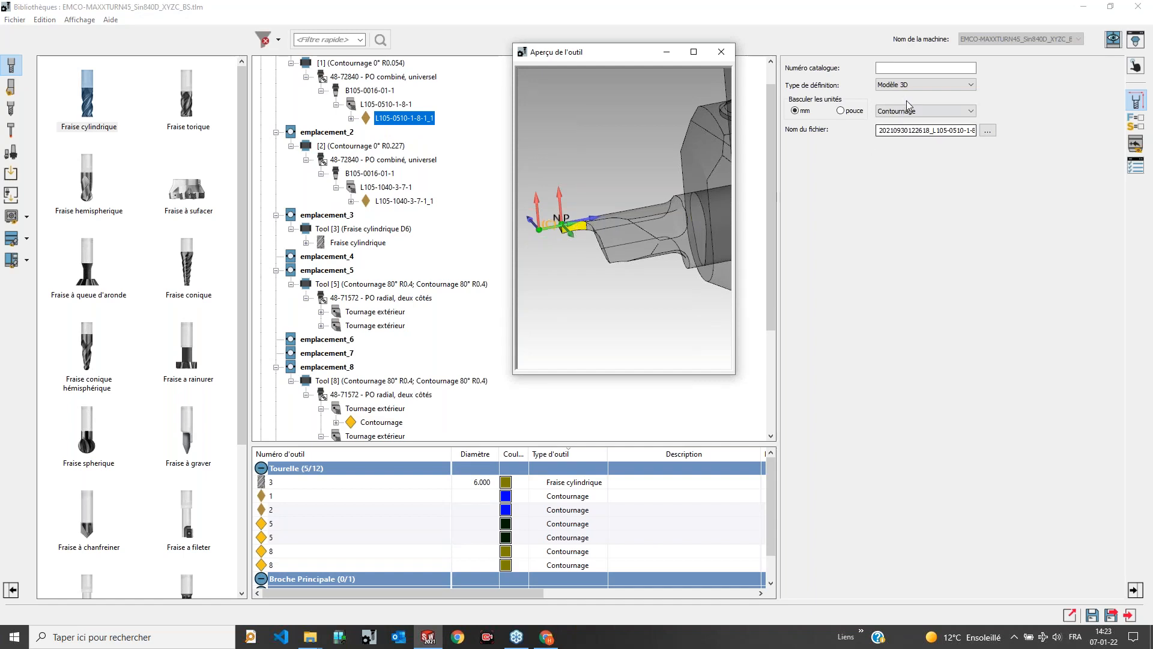
{"action": "key", "text": "Up"}
{"action": "key", "text": "Up"}
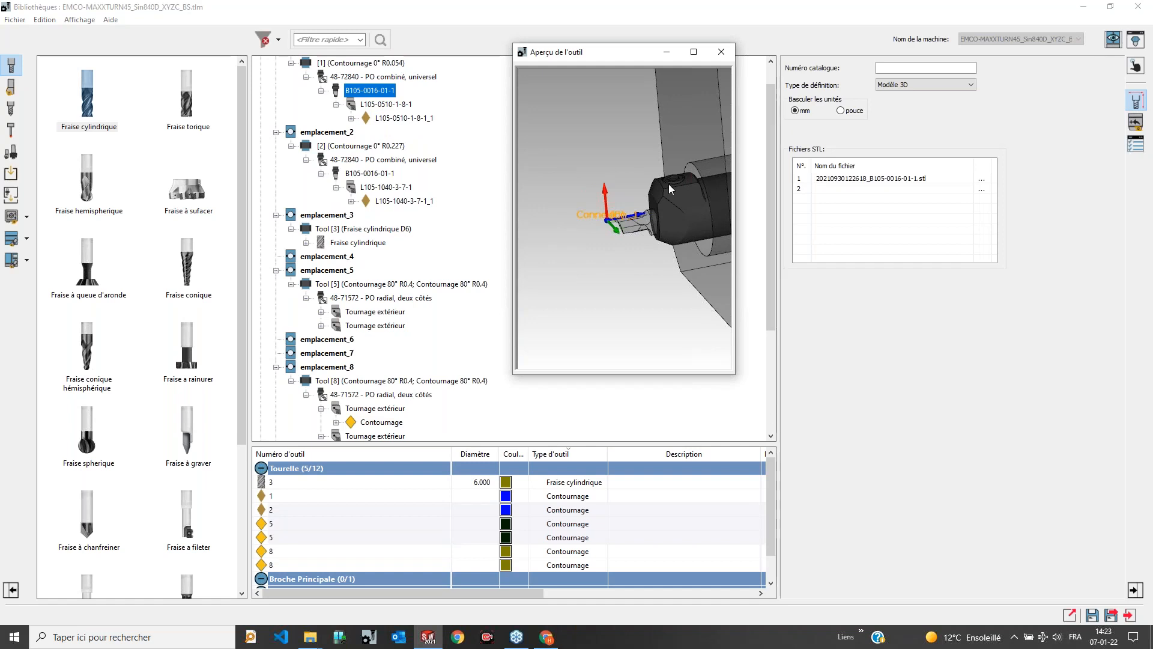
Step: Close the EMCO turret library without saving and browse in File Explorer to Webinar nouveautés, 2-NTT, b - Assemblés et contexte machine
{"action": "left_click", "coordinate": [1138, 6]}
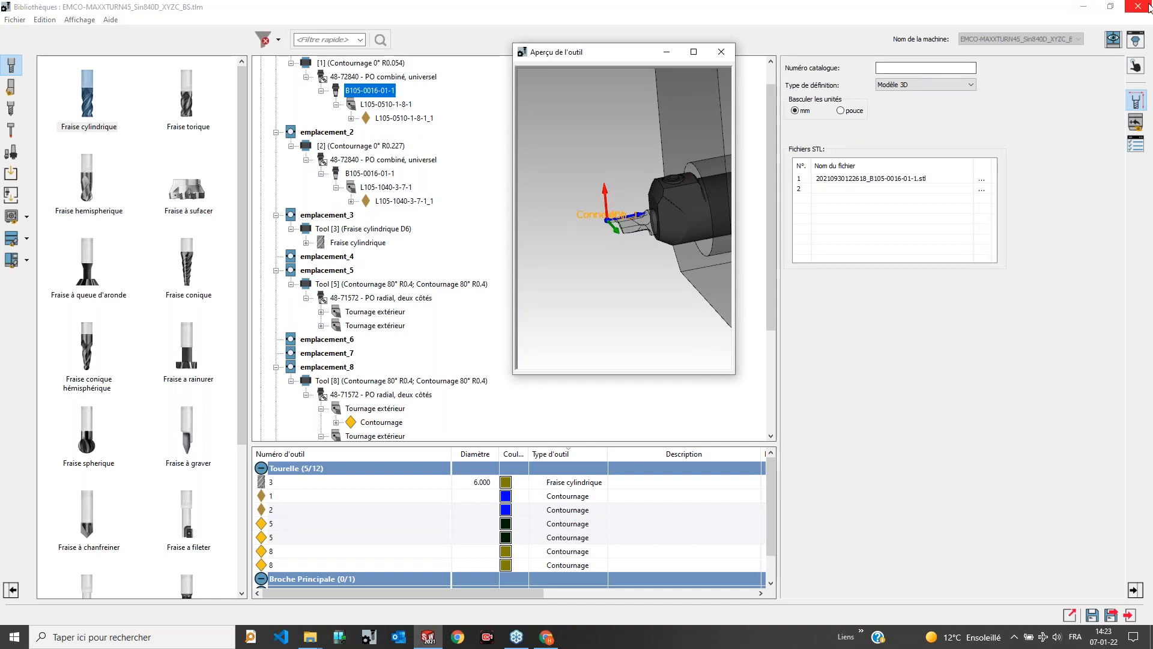
{"action": "left_click", "coordinate": [603, 343]}
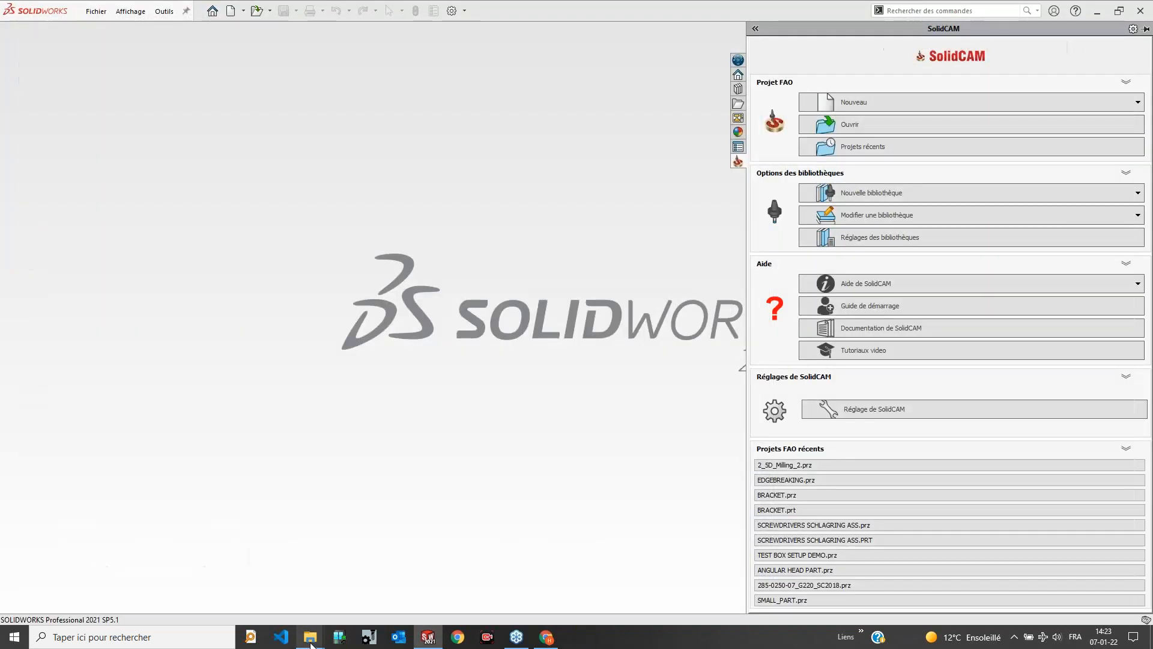
{"action": "mouse_move", "coordinate": [310, 637]}
{"action": "left_click", "coordinate": [253, 586]}
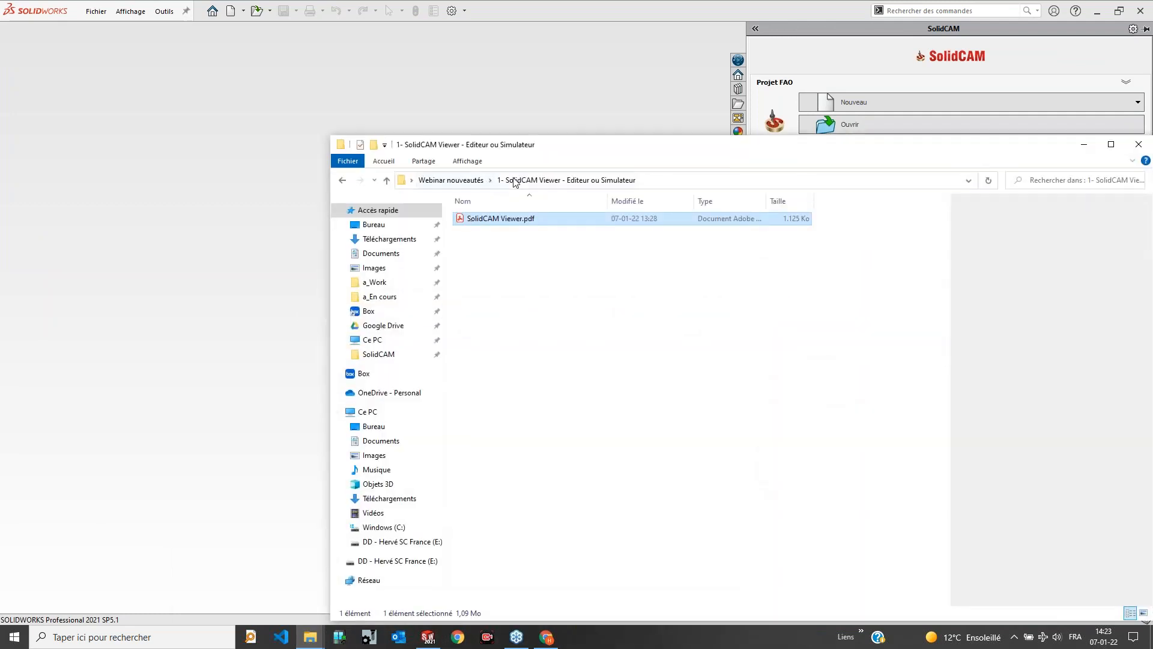
{"action": "left_click", "coordinate": [477, 182]}
{"action": "double_click", "coordinate": [496, 231]}
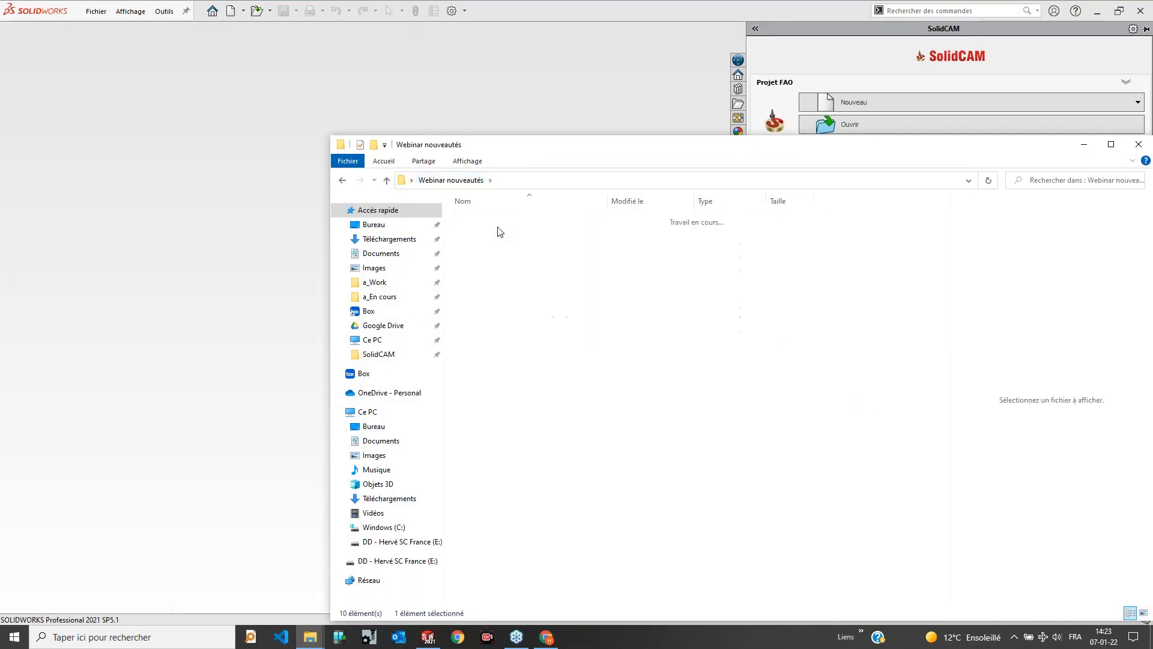
{"action": "left_click", "coordinate": [496, 232]}
{"action": "left_click", "coordinate": [497, 244]}
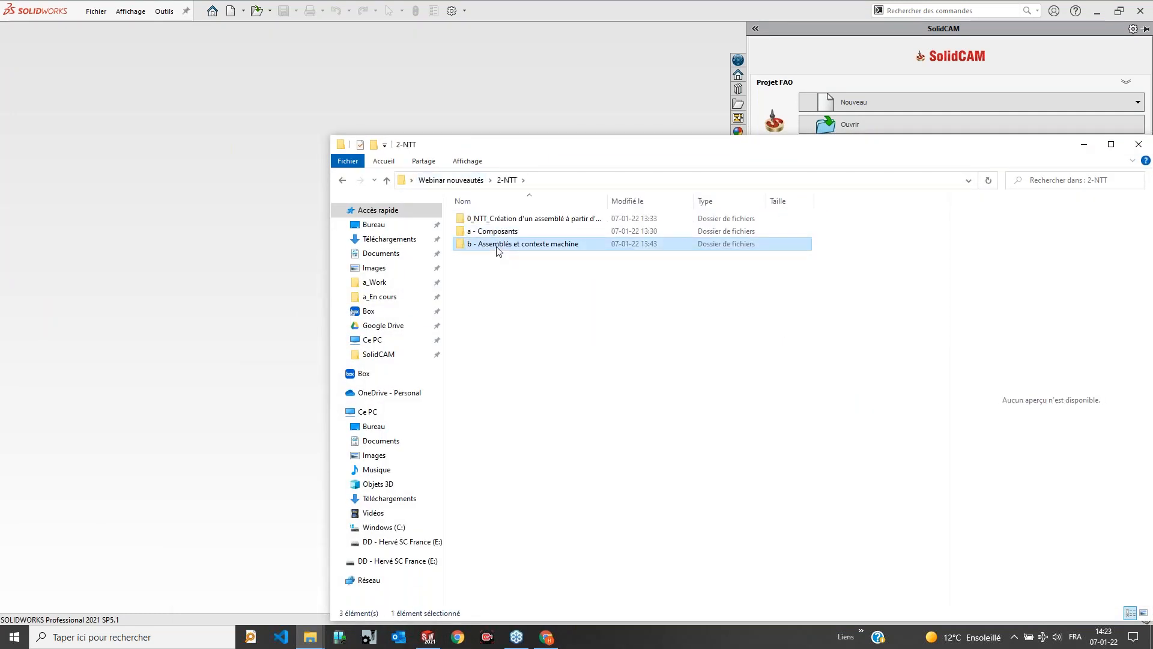
{"action": "double_click", "coordinate": [497, 245]}
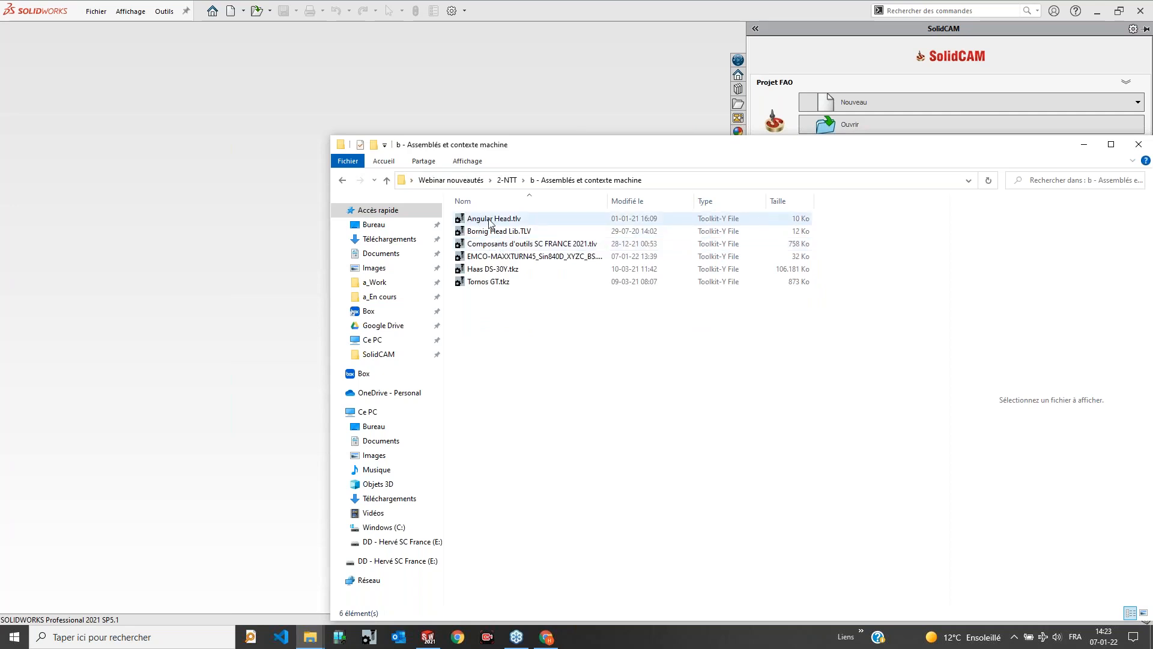
Step: Open Angular Head.tlv with SolidCAM2021 and examine each holder and adapter it contains, including TA13_2P_ER20
{"action": "double_click", "coordinate": [491, 222]}
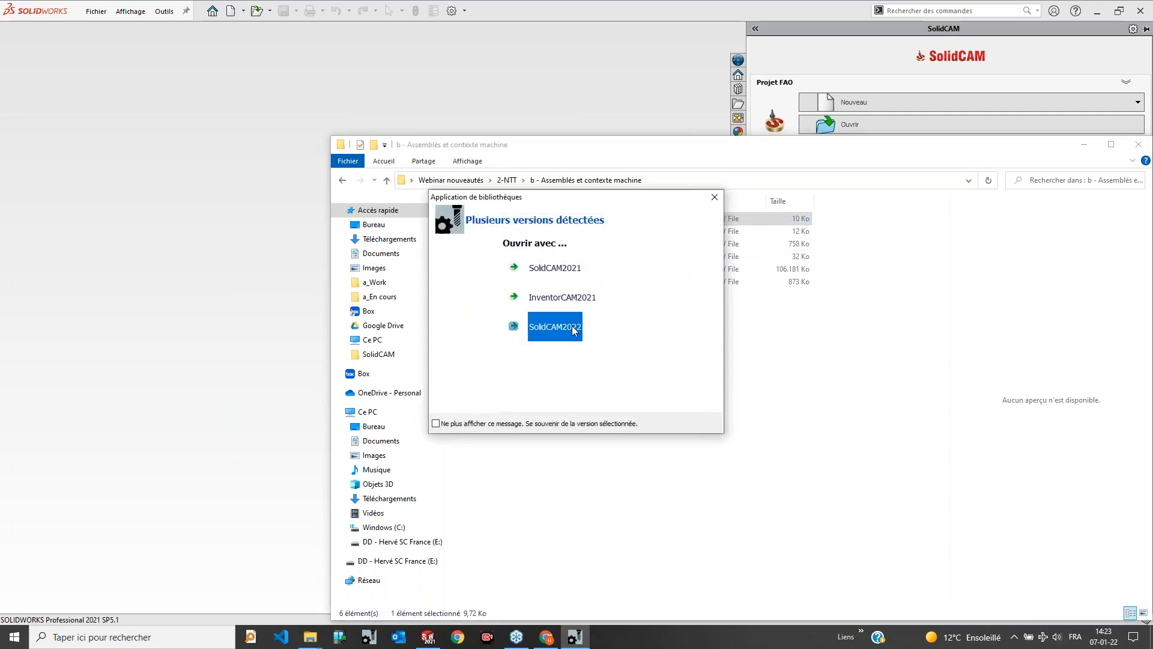
{"action": "left_click", "coordinate": [536, 266]}
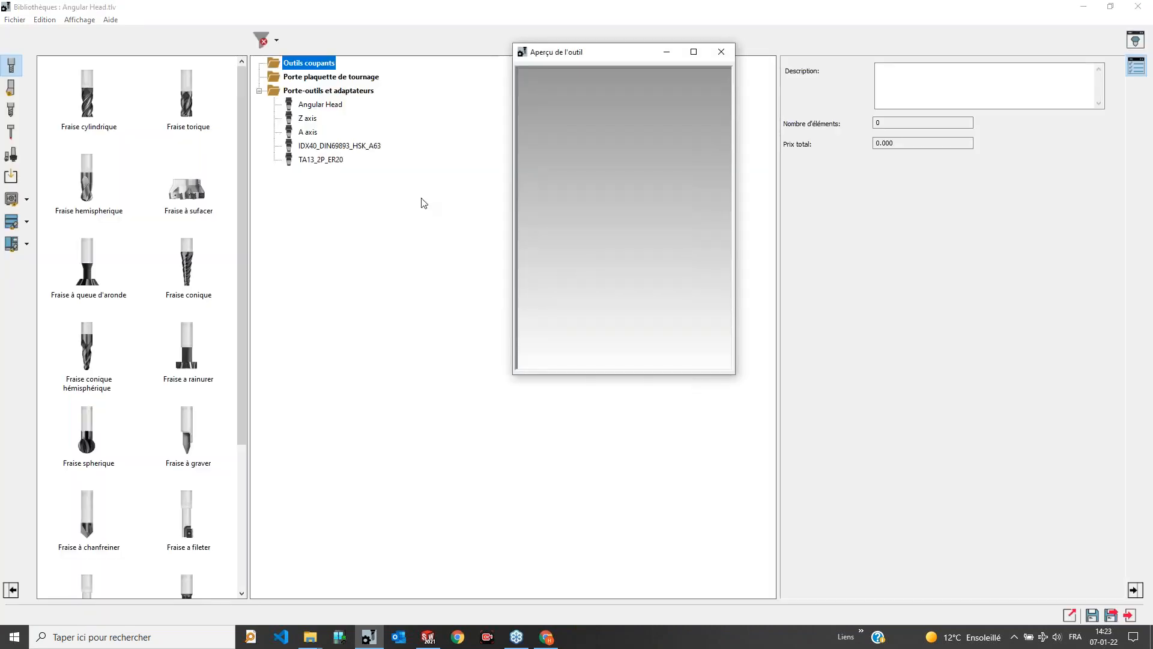
{"action": "left_click", "coordinate": [329, 107]}
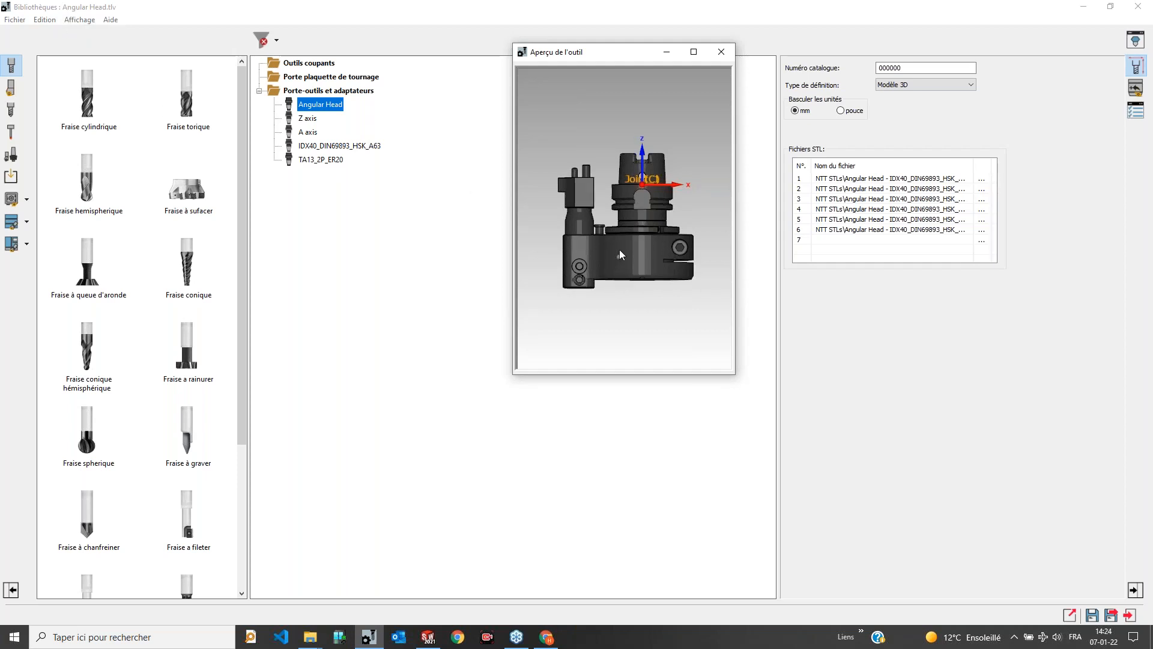
{"action": "left_click", "coordinate": [307, 118]}
{"action": "left_click", "coordinate": [306, 131]}
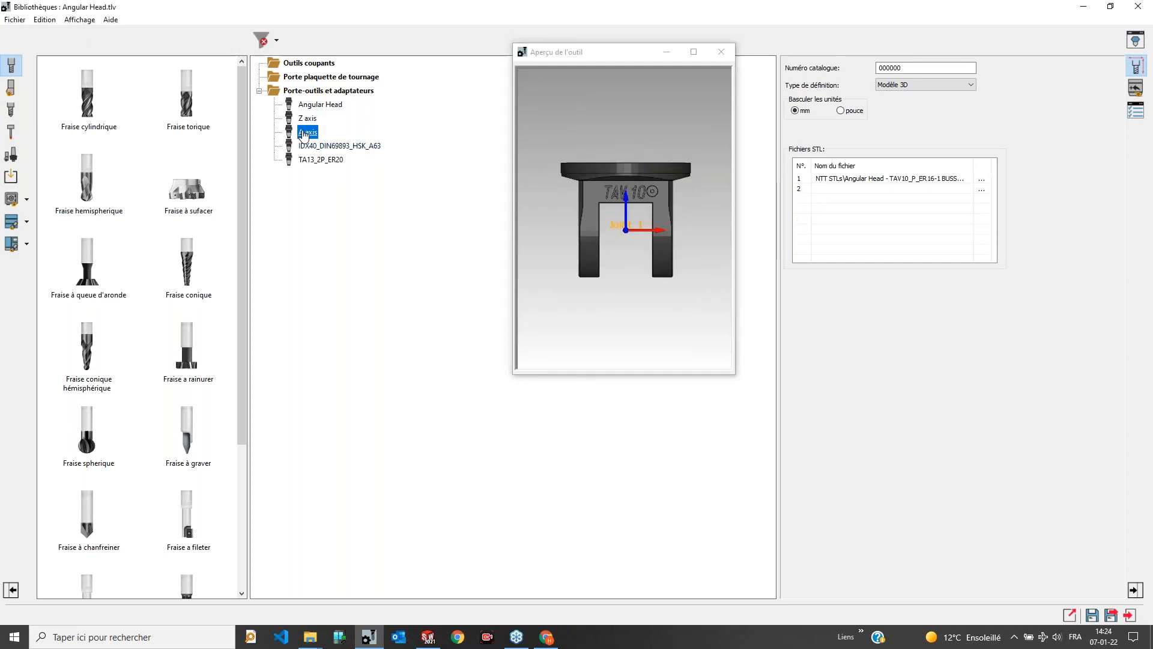
{"action": "left_click", "coordinate": [308, 146]}
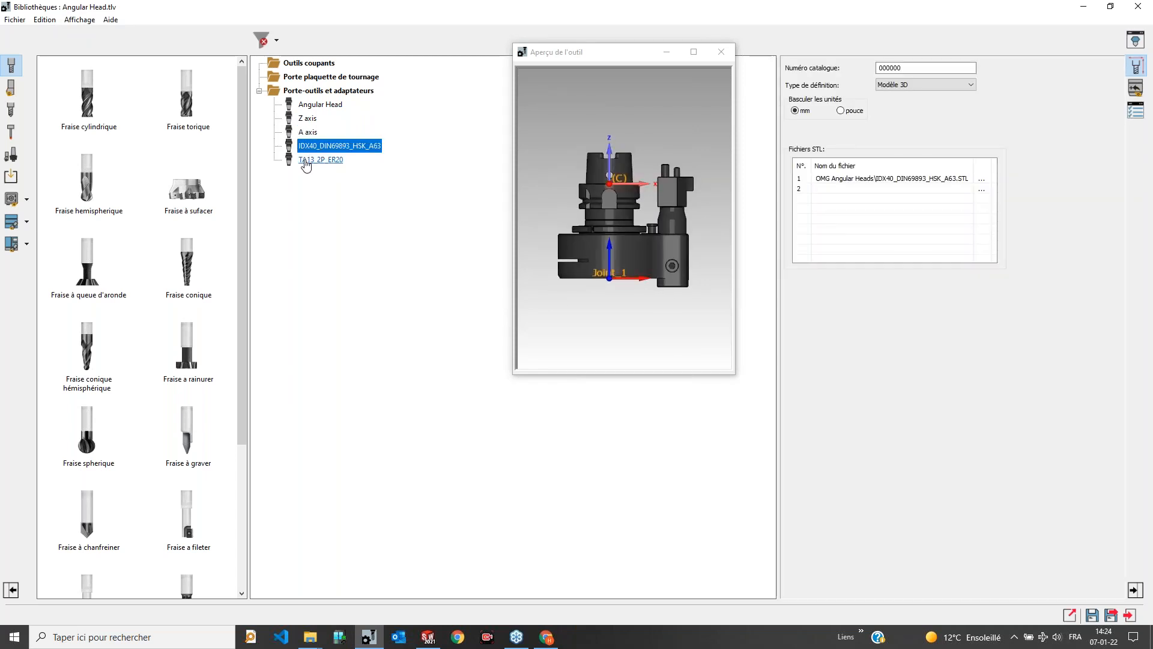
{"action": "left_click", "coordinate": [305, 160]}
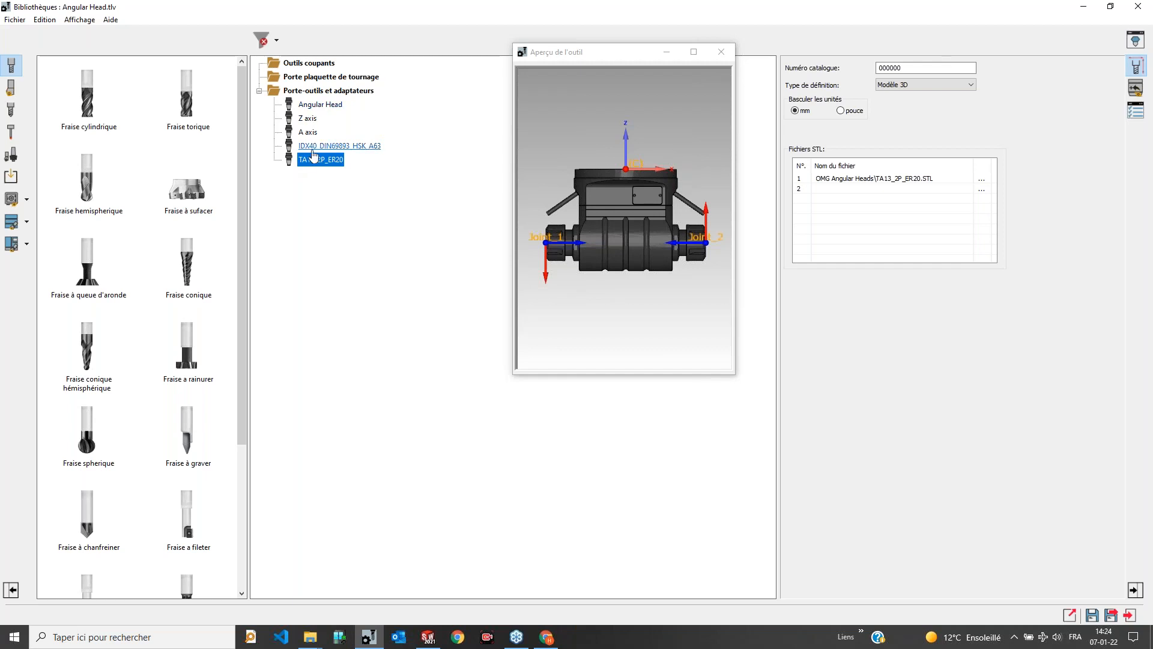
{"action": "left_click", "coordinate": [625, 157]}
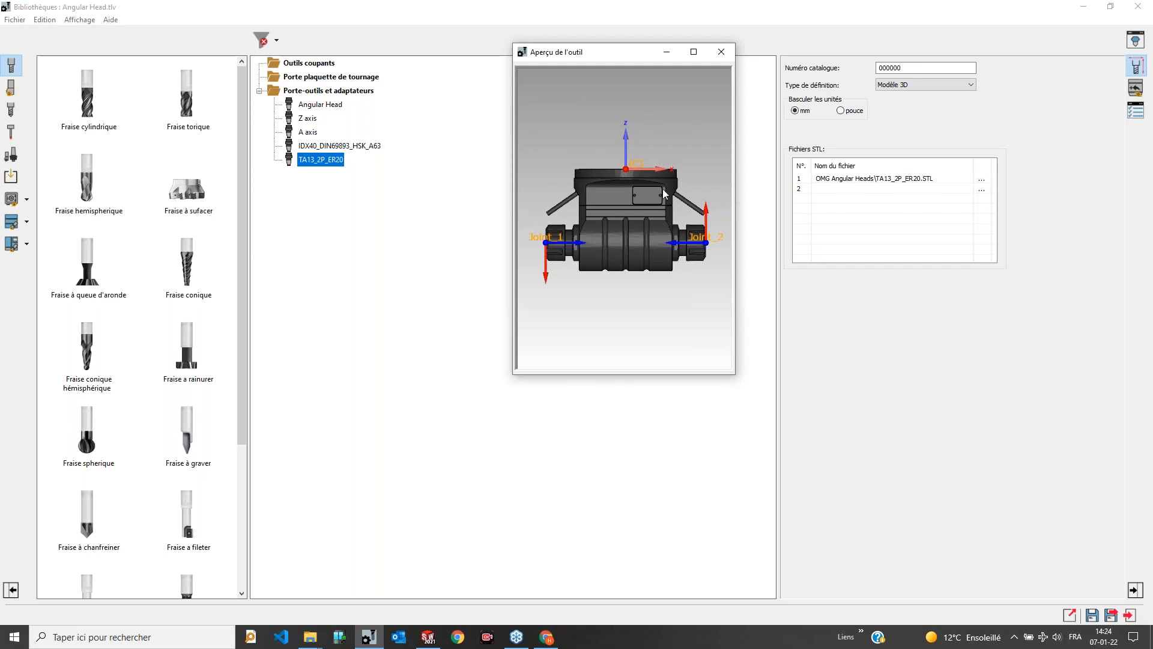
{"action": "left_click", "coordinate": [1146, 5]}
Step: Open Bornig Head Lib.TLV with SolidCAM2021, examine the Boring Head Adaptor, Boring Head and Boring Head Insert Shank, and close the library
{"action": "double_click", "coordinate": [499, 231]}
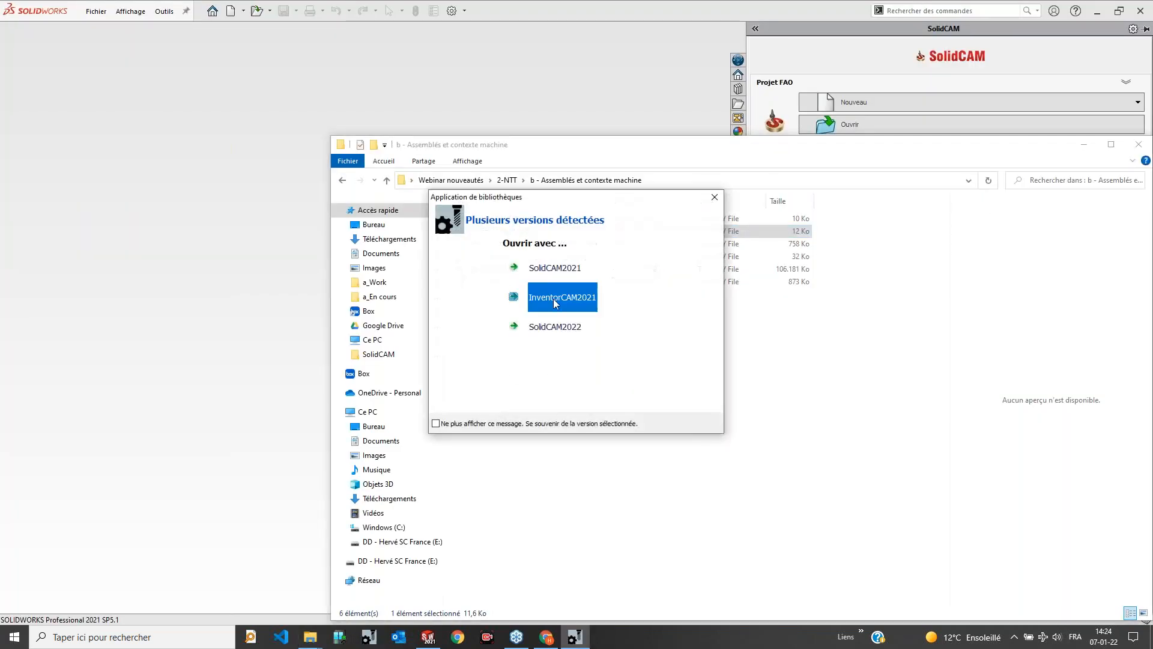
{"action": "left_click", "coordinate": [566, 272]}
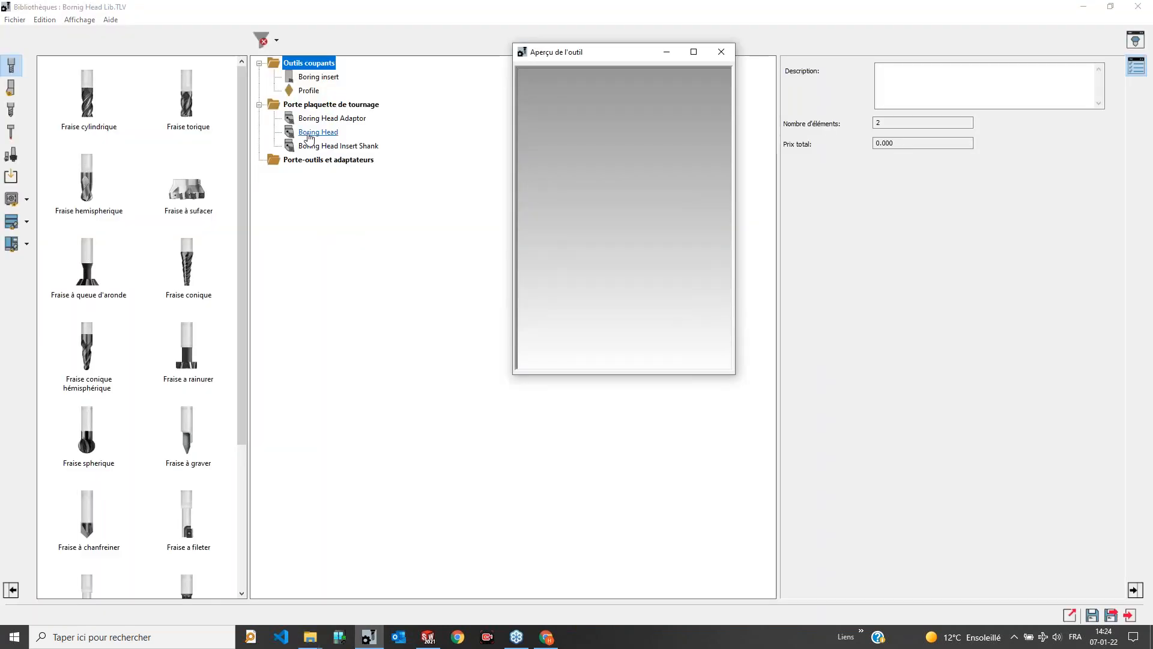
{"action": "left_click", "coordinate": [324, 119]}
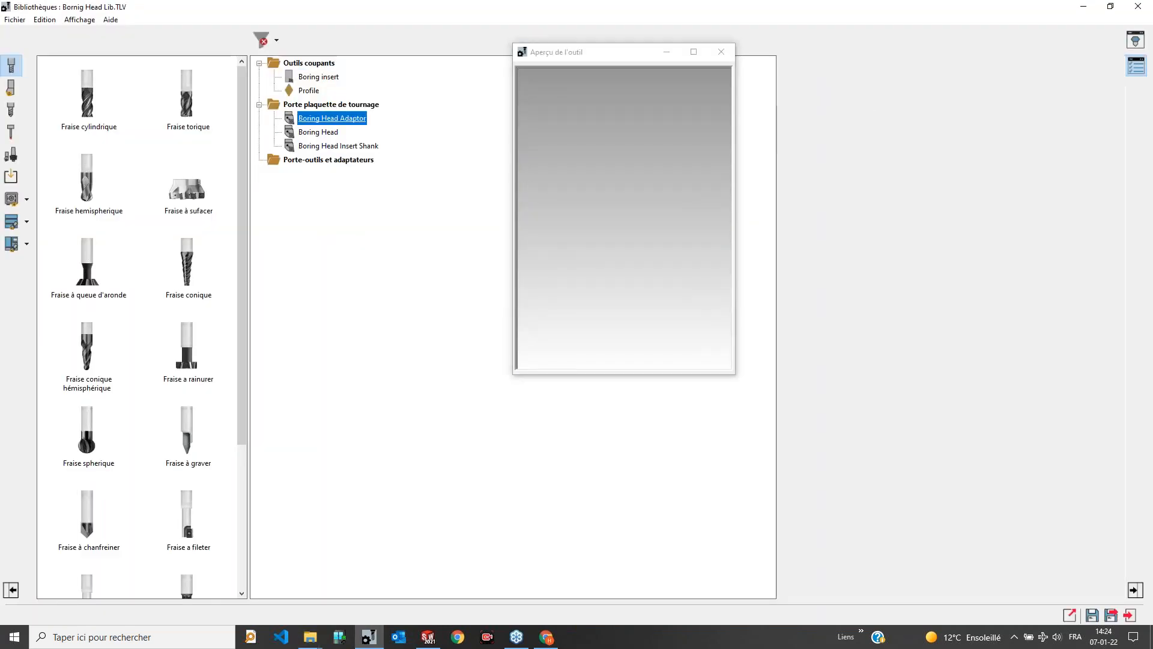
{"action": "left_click", "coordinate": [296, 133]}
{"action": "left_click", "coordinate": [296, 146]}
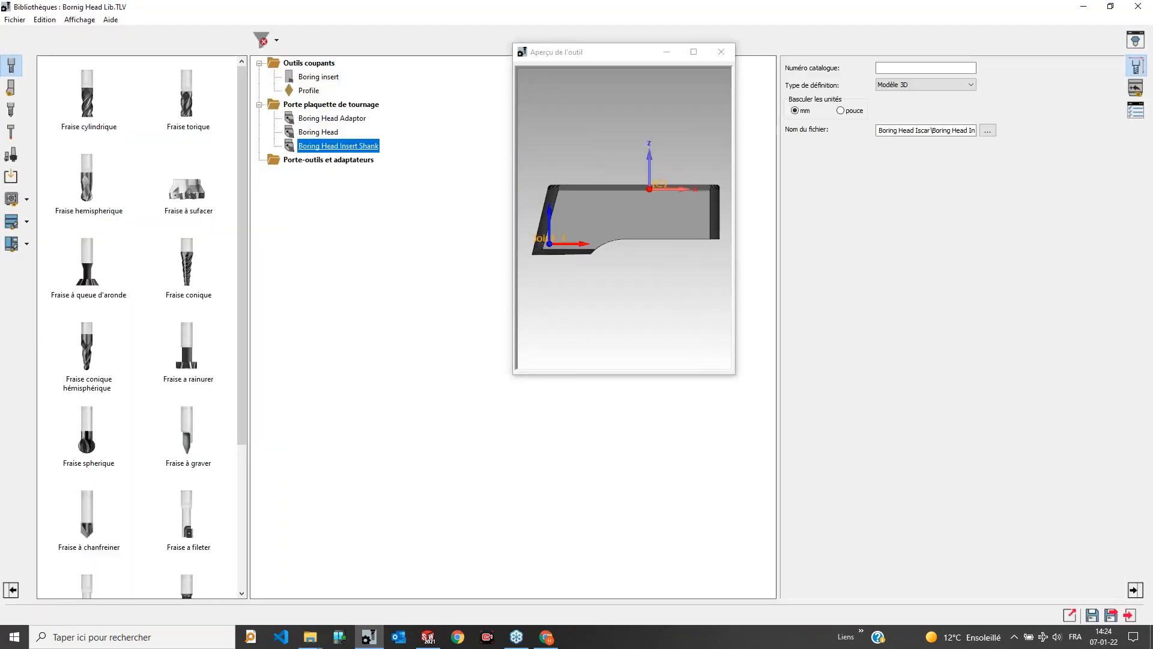
{"action": "left_click", "coordinate": [306, 119]}
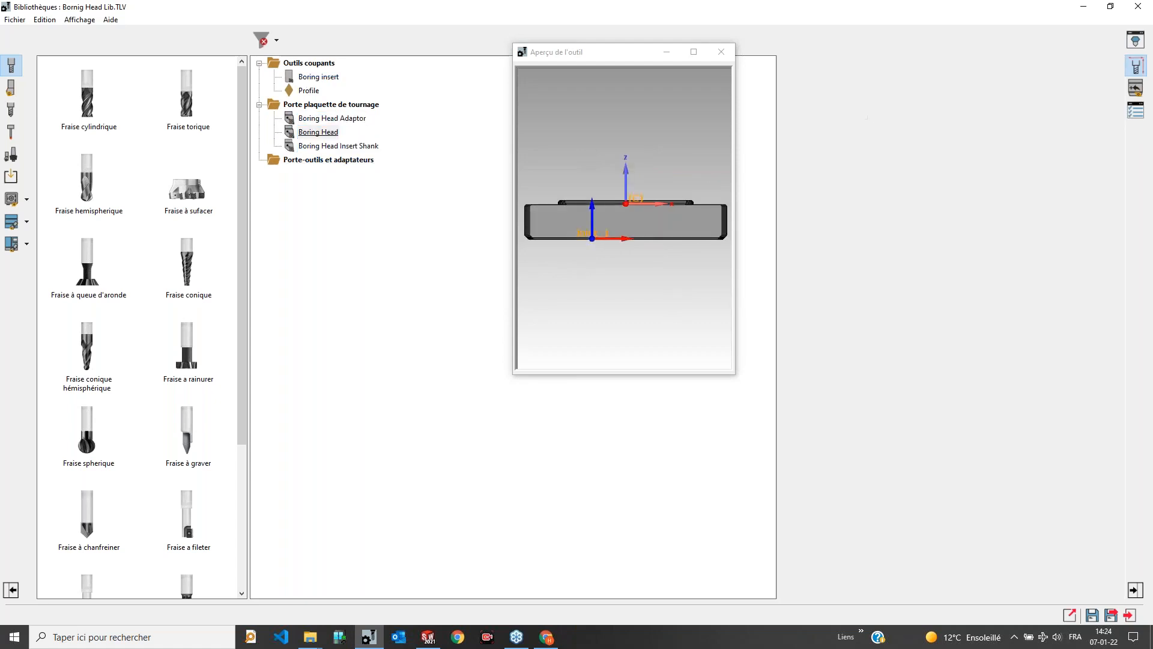
{"action": "left_click", "coordinate": [318, 132]}
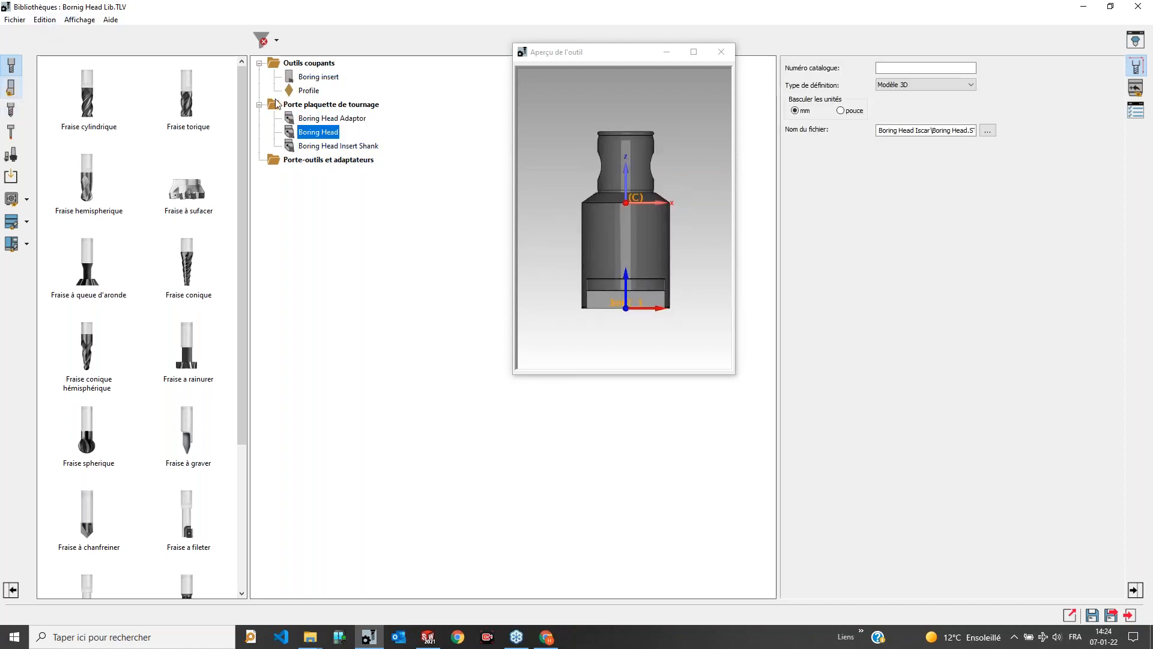
{"action": "left_click", "coordinate": [1143, 7]}
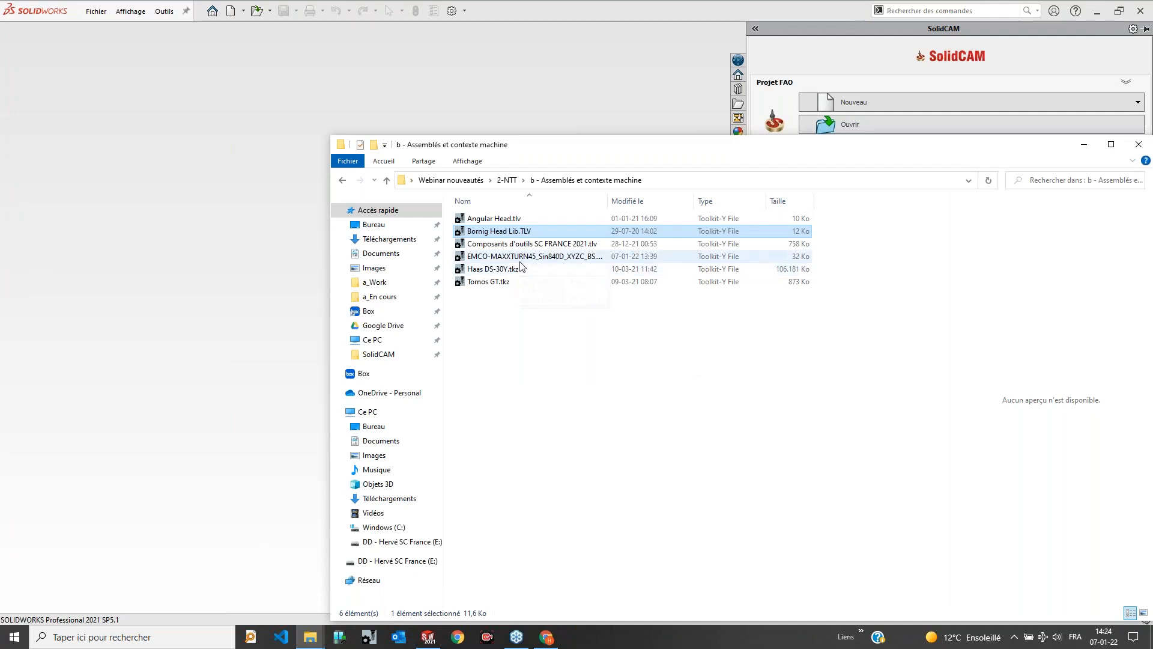
Step: Open Tornos GT.tkz with SolidCAM2021, overwriting all of its listed files
{"action": "left_click", "coordinate": [514, 271]}
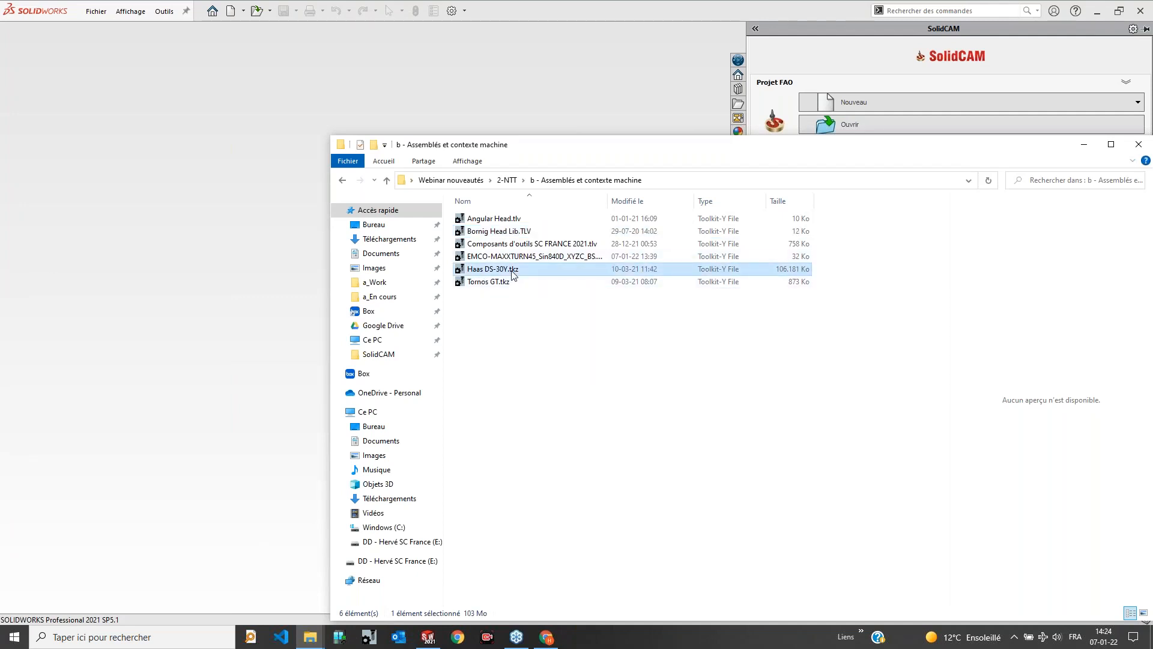
{"action": "double_click", "coordinate": [499, 282]}
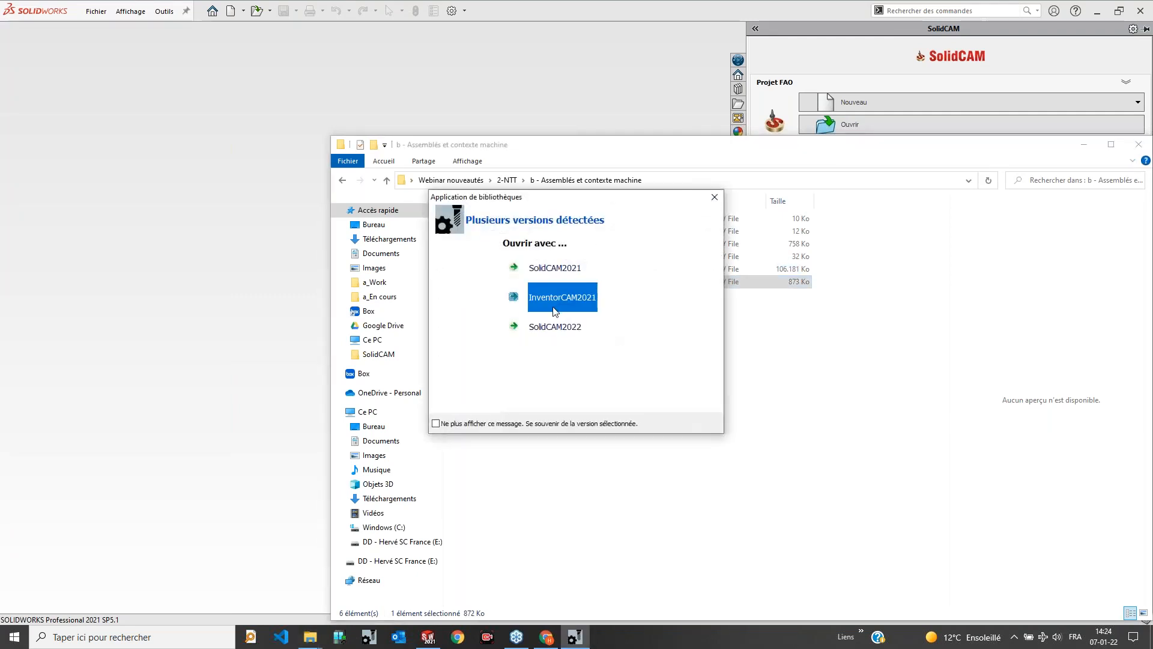
{"action": "left_click", "coordinate": [549, 267]}
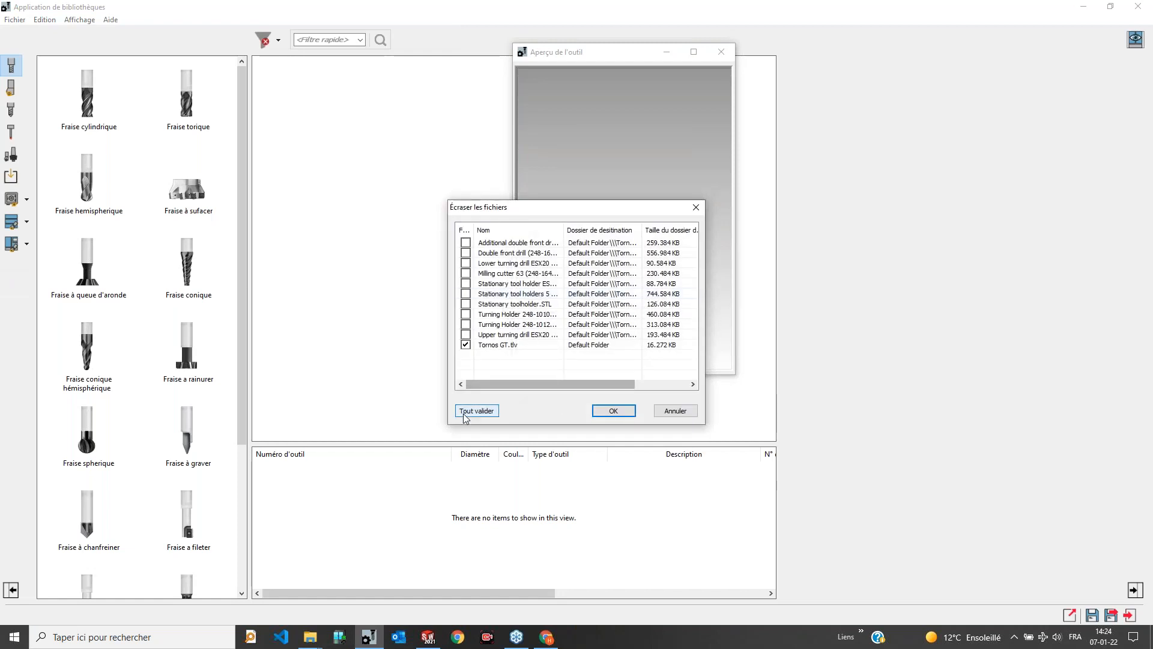
{"action": "left_click", "coordinate": [475, 411]}
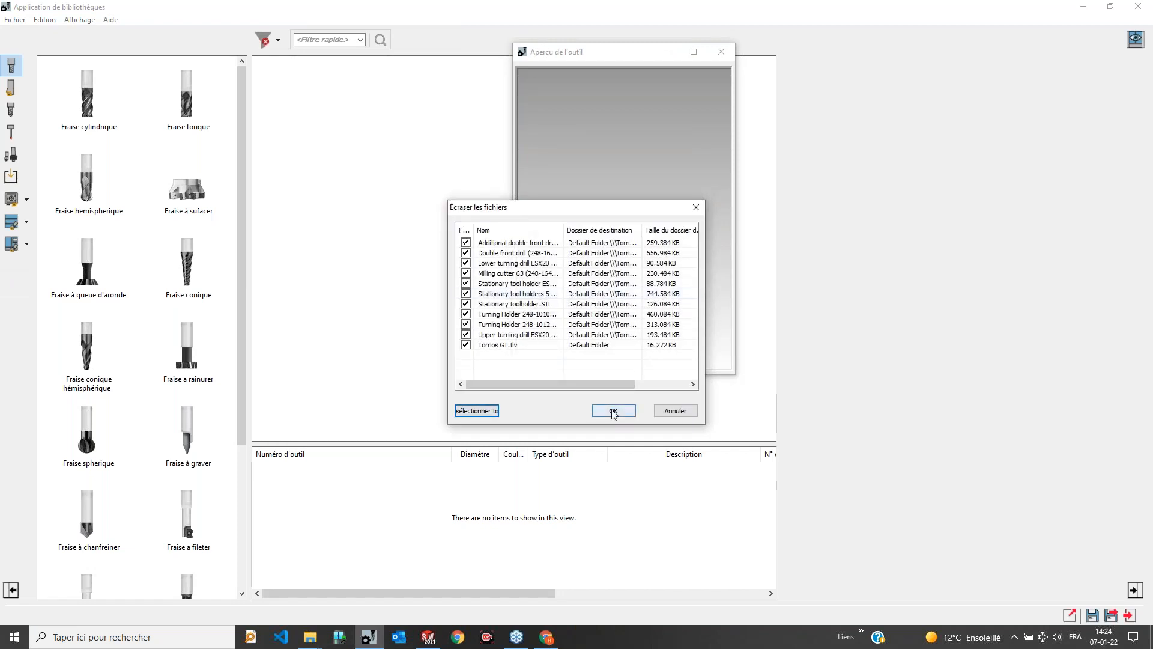
{"action": "left_click", "coordinate": [613, 411]}
Step: Compare the 3D models of Turning Holder 248-1010 and Turning Holder 248-1012, including their tool connection positions
{"action": "left_click", "coordinate": [341, 107]}
{"action": "middle_click_drag", "start_coordinate": [625, 201], "coordinate": [563, 188]}
{"action": "scroll", "coordinate": [565, 192], "scroll_direction": "up", "scroll_amount": 2}
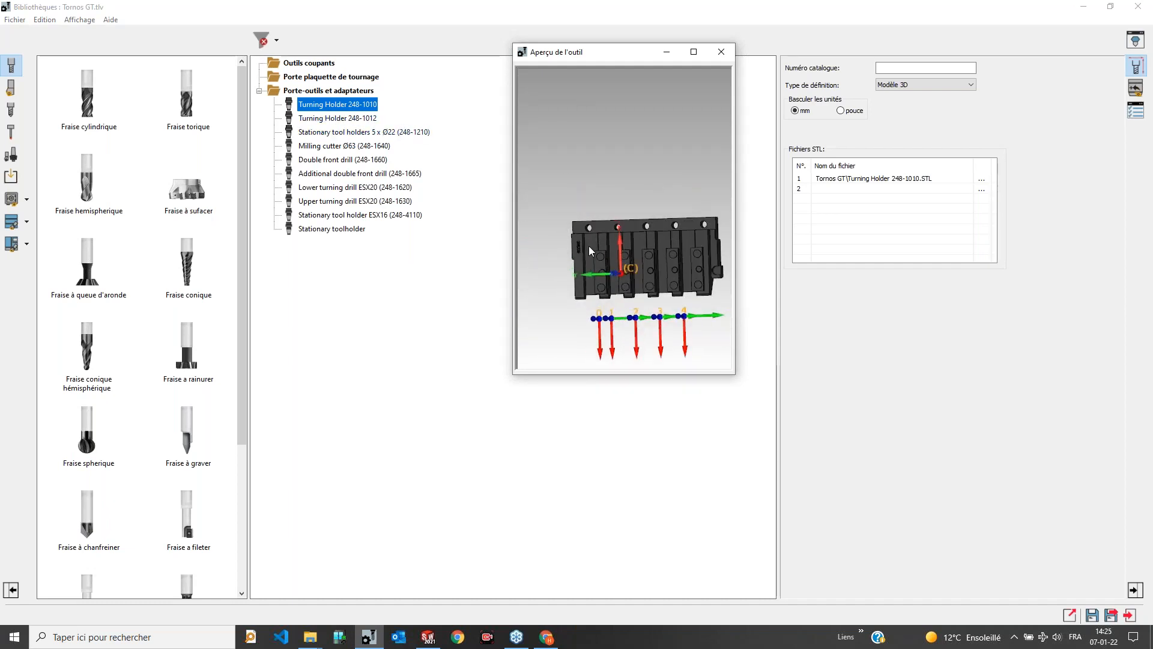
{"action": "left_click", "coordinate": [338, 117]}
{"action": "middle_click_drag", "start_coordinate": [603, 168], "coordinate": [567, 178]}
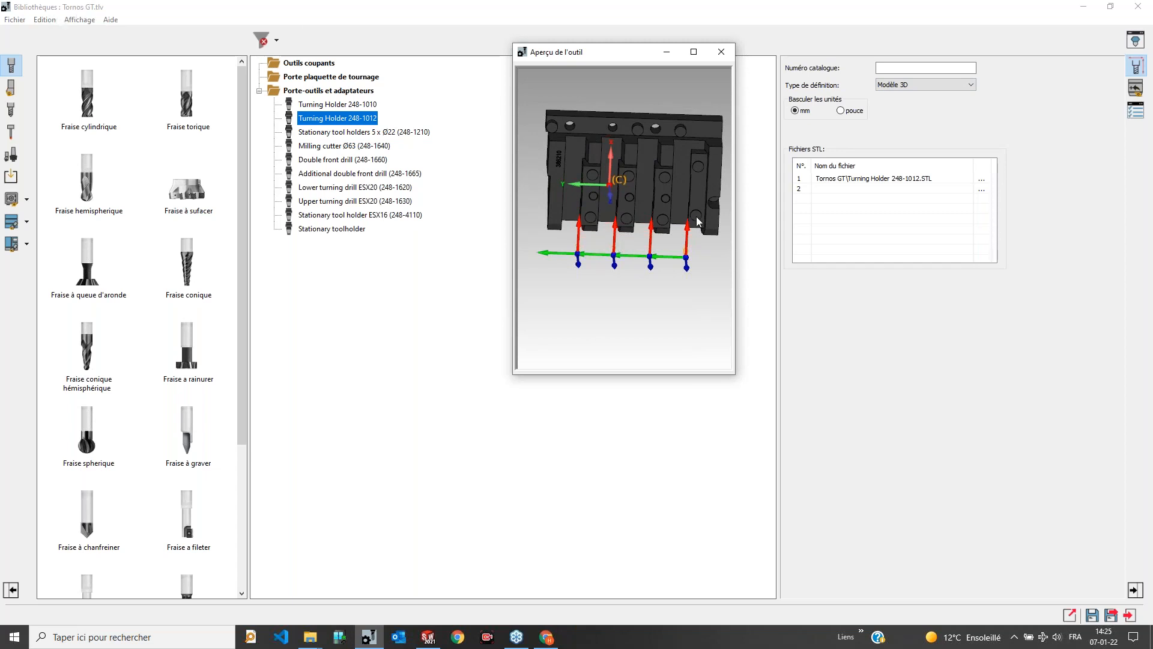
{"action": "left_click", "coordinate": [348, 107]}
{"action": "mouse_move", "coordinate": [613, 217]}
{"action": "middle_mouse_down"}
{"action": "mouse_move", "coordinate": [666, 269]}
{"action": "mouse_move", "coordinate": [594, 217]}
{"action": "mouse_move", "coordinate": [635, 268]}
{"action": "mouse_move", "coordinate": [592, 206]}
{"action": "middle_mouse_up"}
{"action": "left_click", "coordinate": [351, 120]}
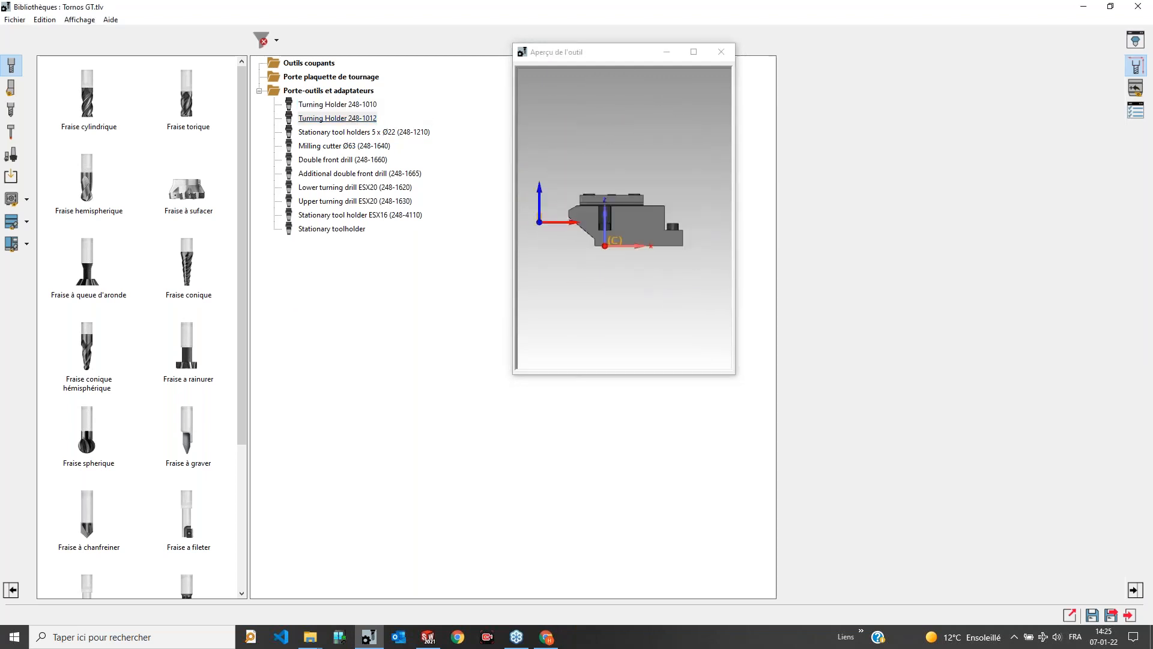
{"action": "middle_click_drag", "start_coordinate": [607, 229], "coordinate": [548, 150]}
Step: Display the connection definitions of Turning Holder 248-1012 and then those of Turning Holder 248-1010
{"action": "left_click", "coordinate": [1136, 87]}
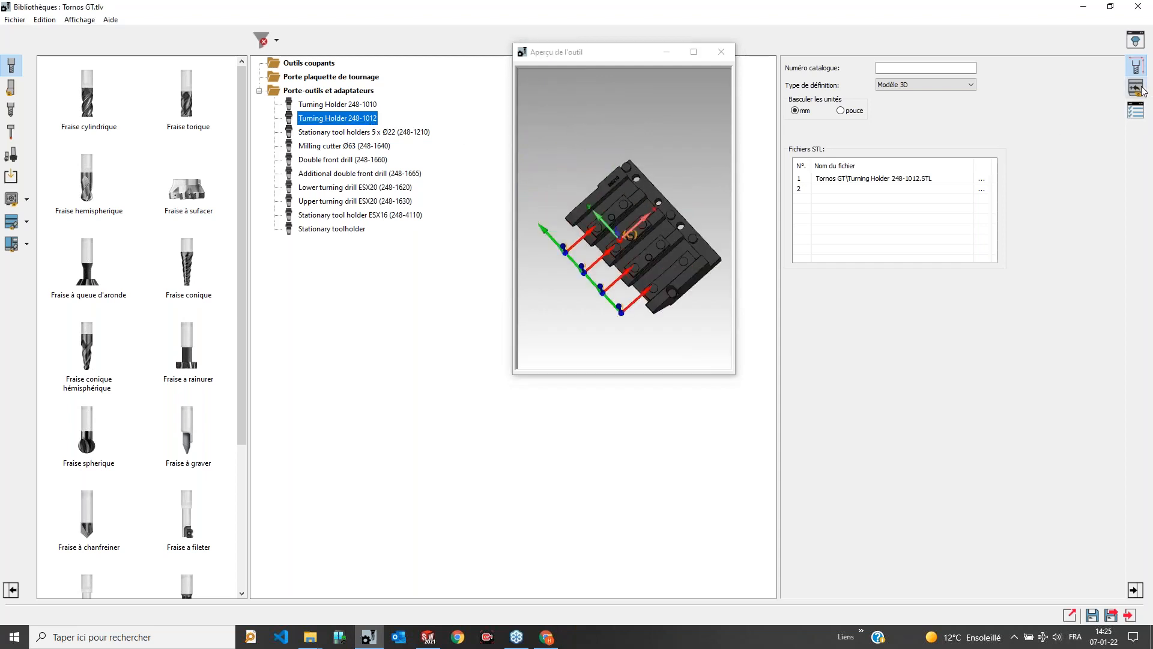
{"action": "left_click", "coordinate": [597, 215]}
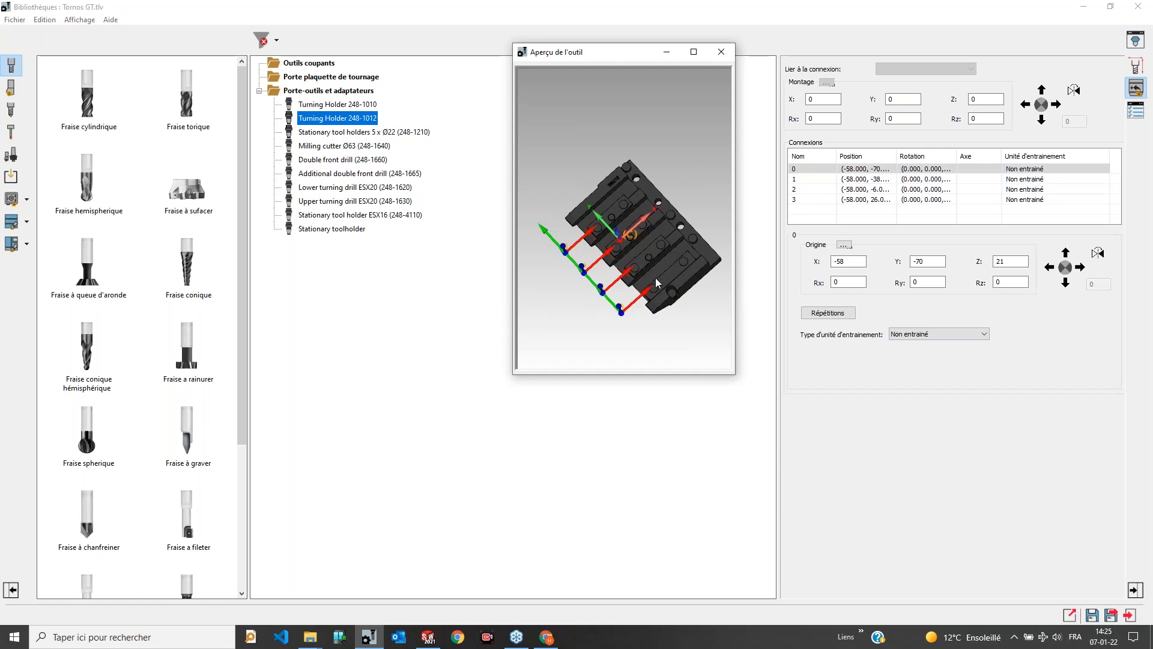
{"action": "left_click", "coordinate": [336, 104]}
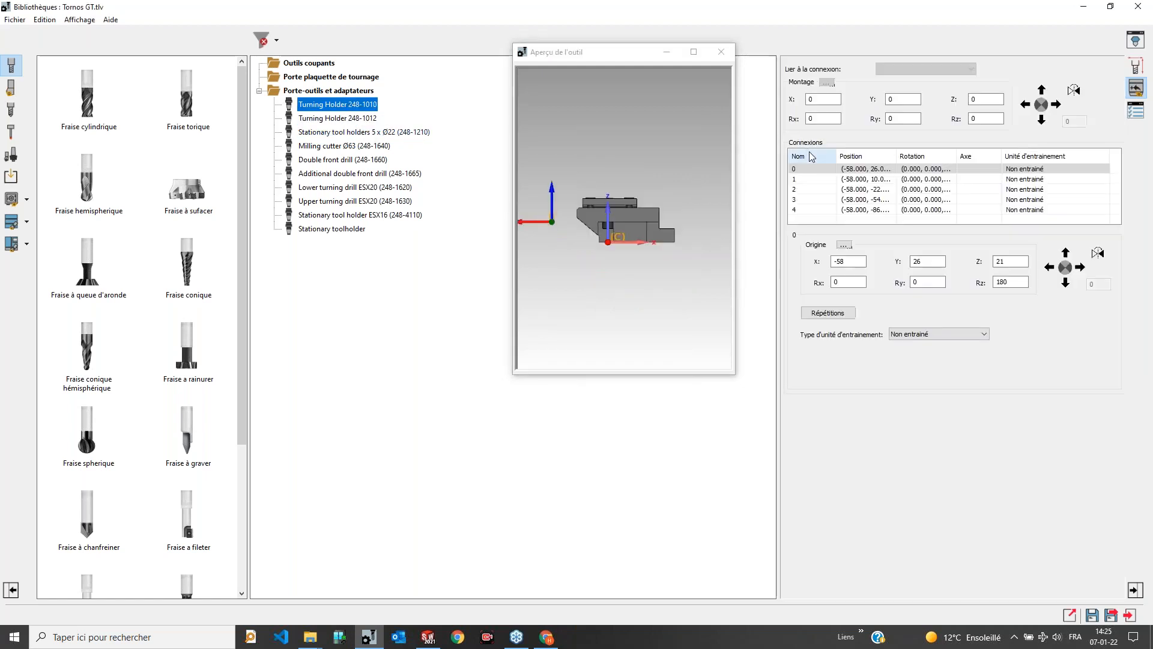
Step: Examine the models and connections of the milling cutter, front drill, turning drill and stationary holders, ending with Additional double front drill (248-1665)
{"action": "left_click", "coordinate": [344, 146]}
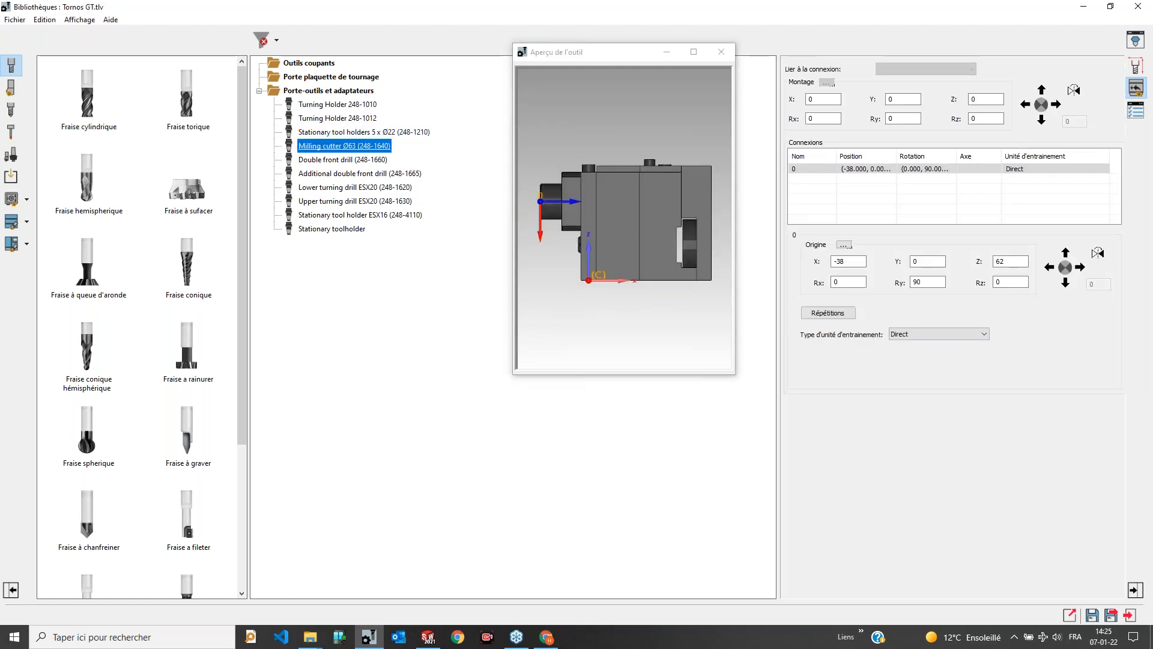
{"action": "left_click_drag", "start_coordinate": [599, 229], "coordinate": [517, 206]}
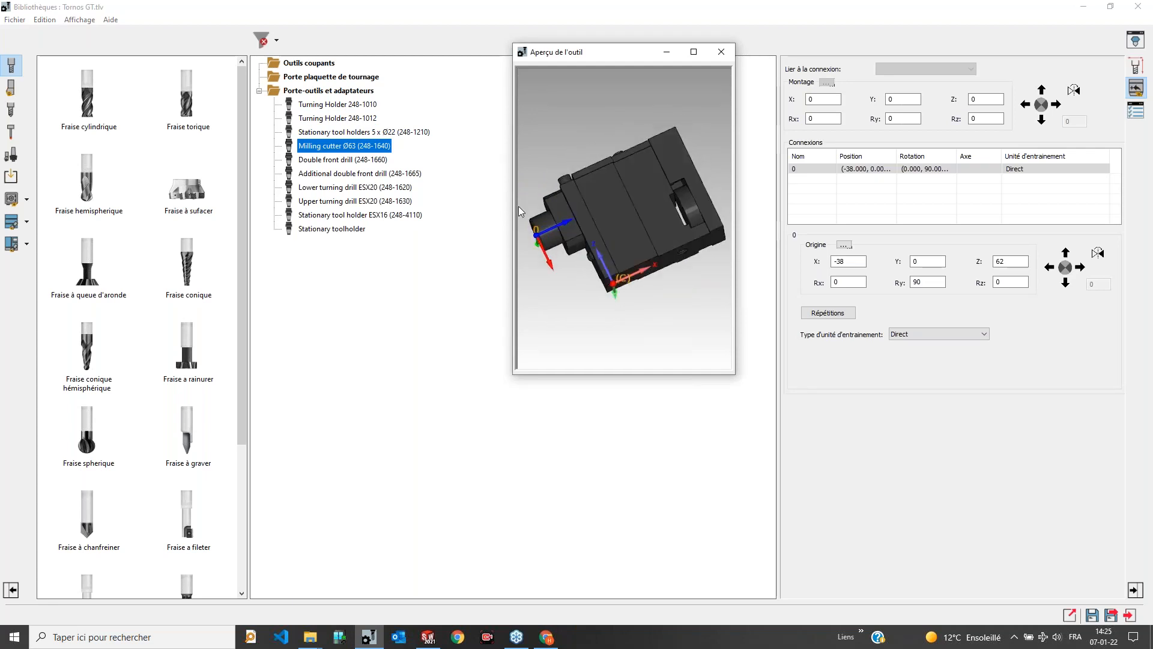
{"action": "left_click", "coordinate": [342, 159]}
{"action": "left_click_drag", "start_coordinate": [648, 263], "coordinate": [583, 307]}
{"action": "left_click", "coordinate": [354, 186]}
{"action": "left_click", "coordinate": [354, 201]}
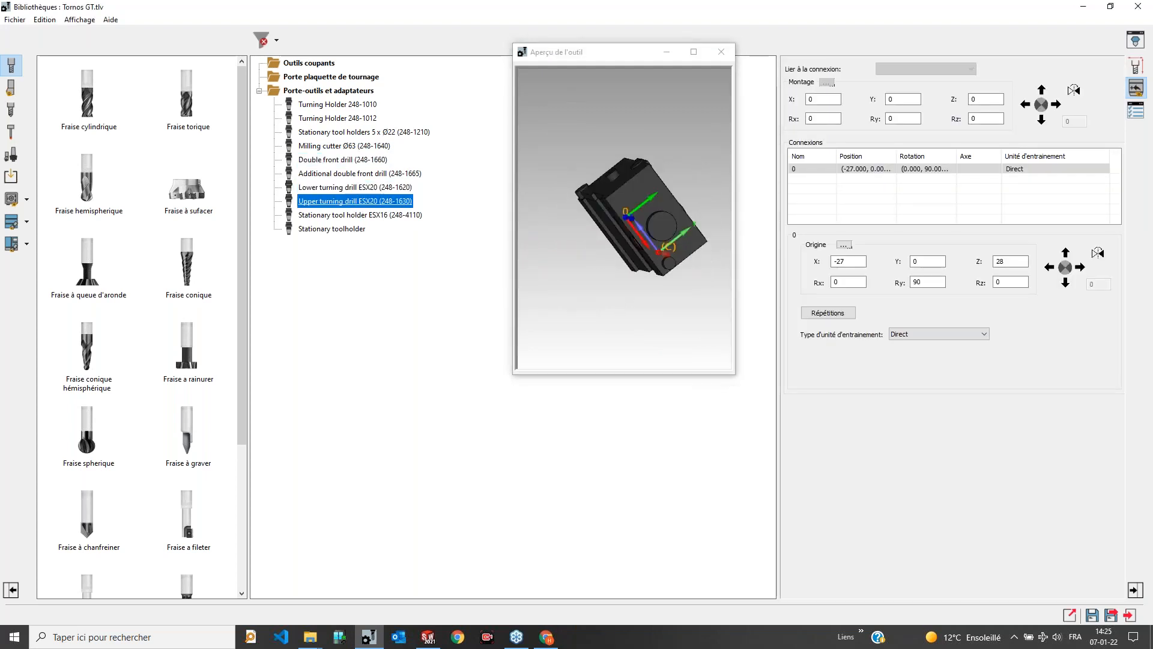
{"action": "left_click", "coordinate": [370, 215]}
{"action": "left_click", "coordinate": [333, 228]}
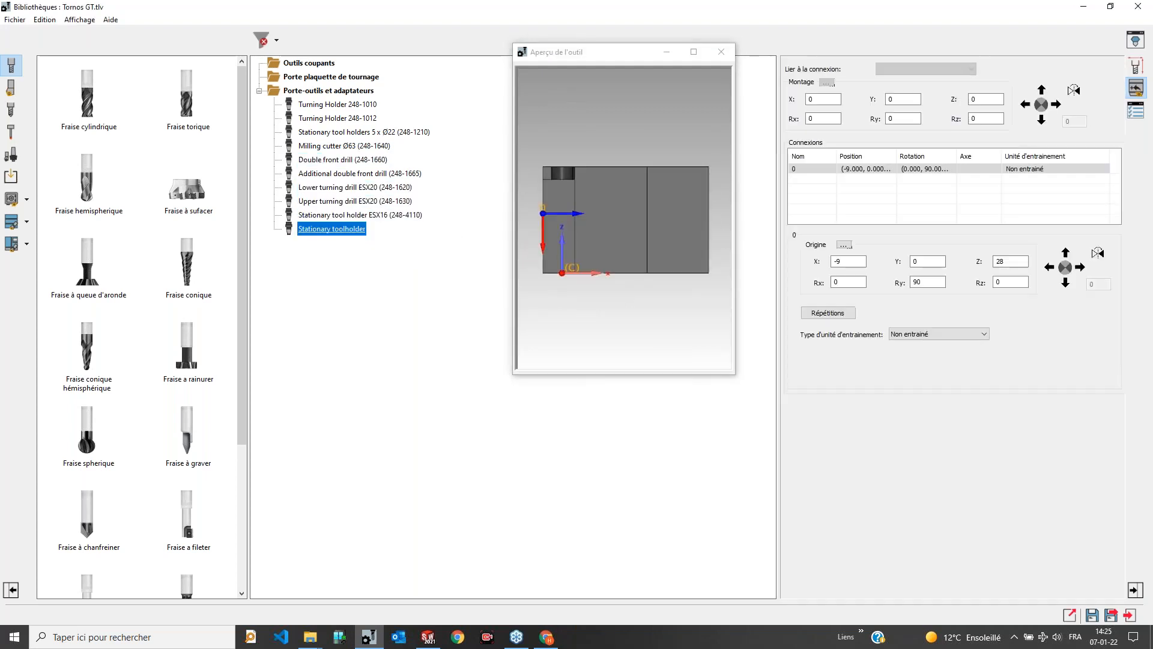
{"action": "left_click_drag", "start_coordinate": [558, 252], "coordinate": [575, 230]}
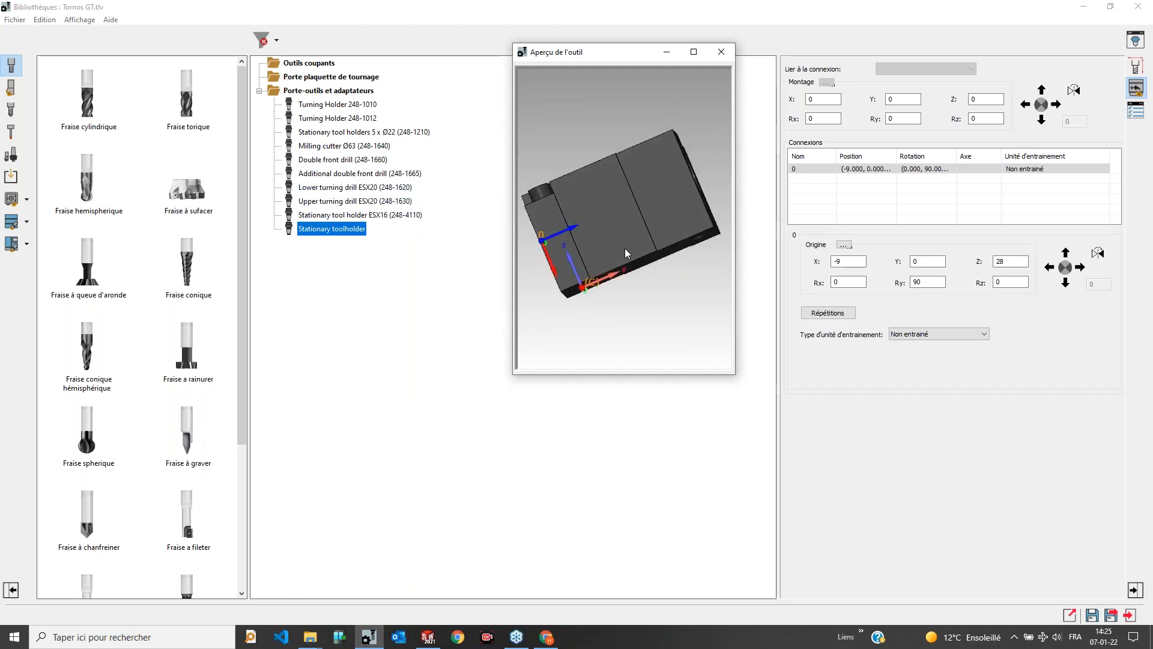
{"action": "mouse_move", "coordinate": [599, 207]}
{"action": "left_mouse_down"}
{"action": "mouse_move", "coordinate": [628, 233]}
{"action": "mouse_move", "coordinate": [537, 209]}
{"action": "mouse_move", "coordinate": [662, 156]}
{"action": "mouse_move", "coordinate": [600, 203]}
{"action": "mouse_move", "coordinate": [601, 221]}
{"action": "left_mouse_up"}
{"action": "left_click", "coordinate": [374, 176]}
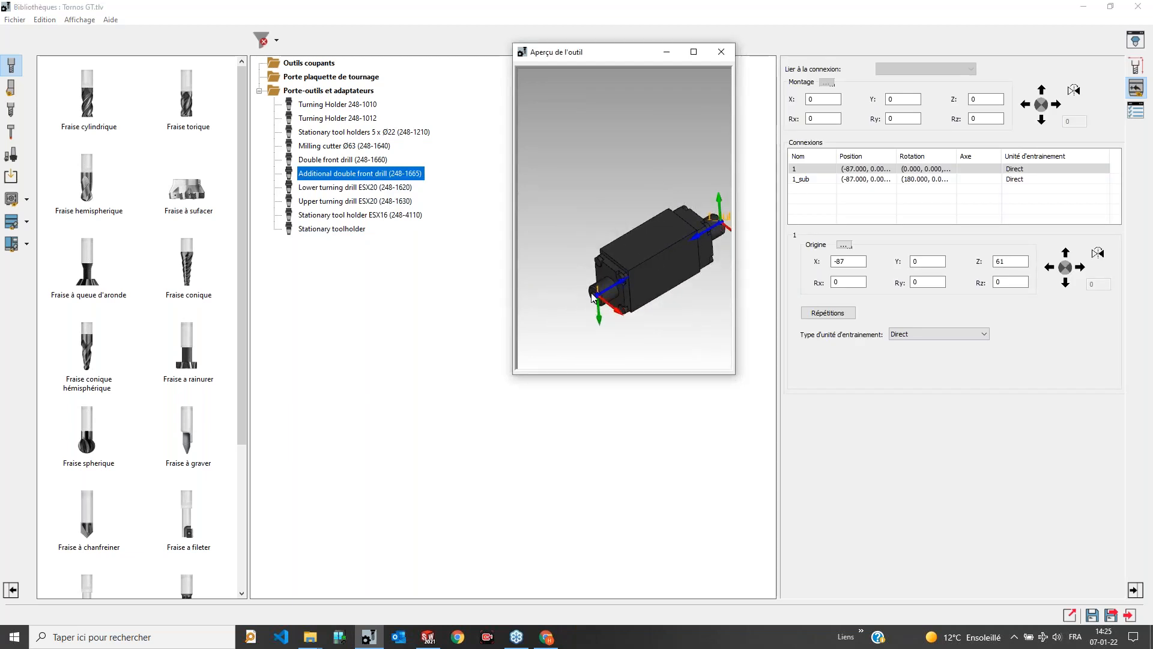
Step: Close the Tornos GT library and open Haas DS-30Y.tkz with SolidCAM2021, overwriting all of its listed files
{"action": "left_click", "coordinate": [1138, 7]}
{"action": "double_click", "coordinate": [488, 270]}
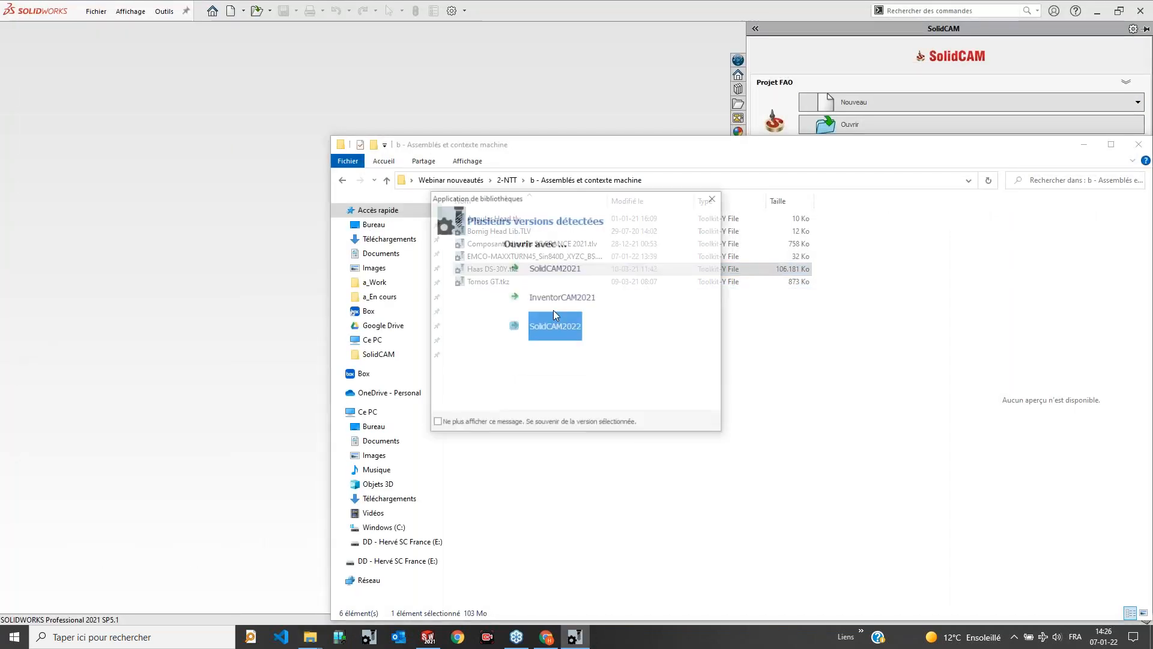
{"action": "left_click", "coordinate": [547, 280]}
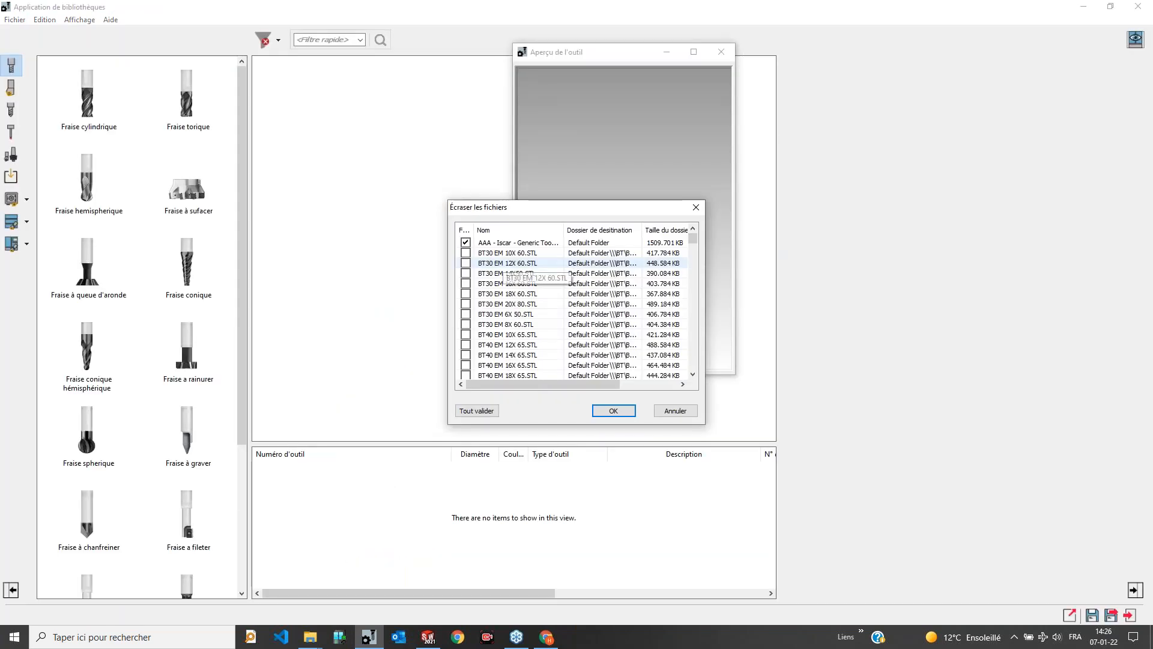
{"action": "left_click", "coordinate": [460, 411]}
{"action": "left_click", "coordinate": [598, 413]}
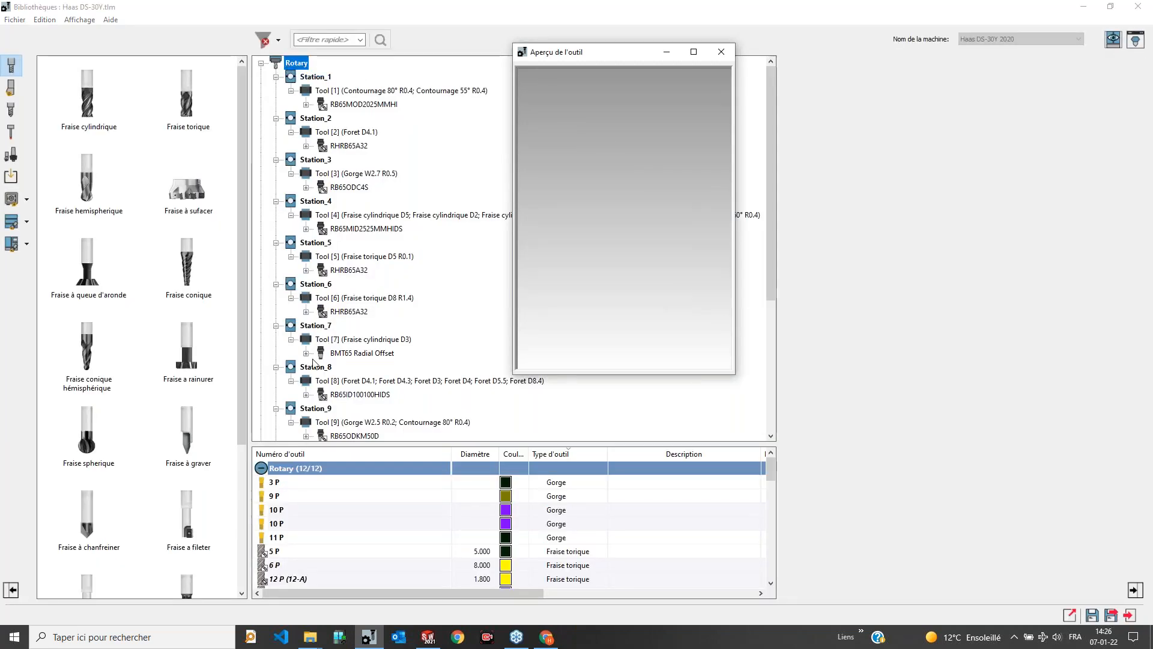
Step: Open the Haas DS-30Y machine preview with the tool preview moved aside, and toggle a display option while viewing the turret
{"action": "left_click", "coordinate": [1114, 40]}
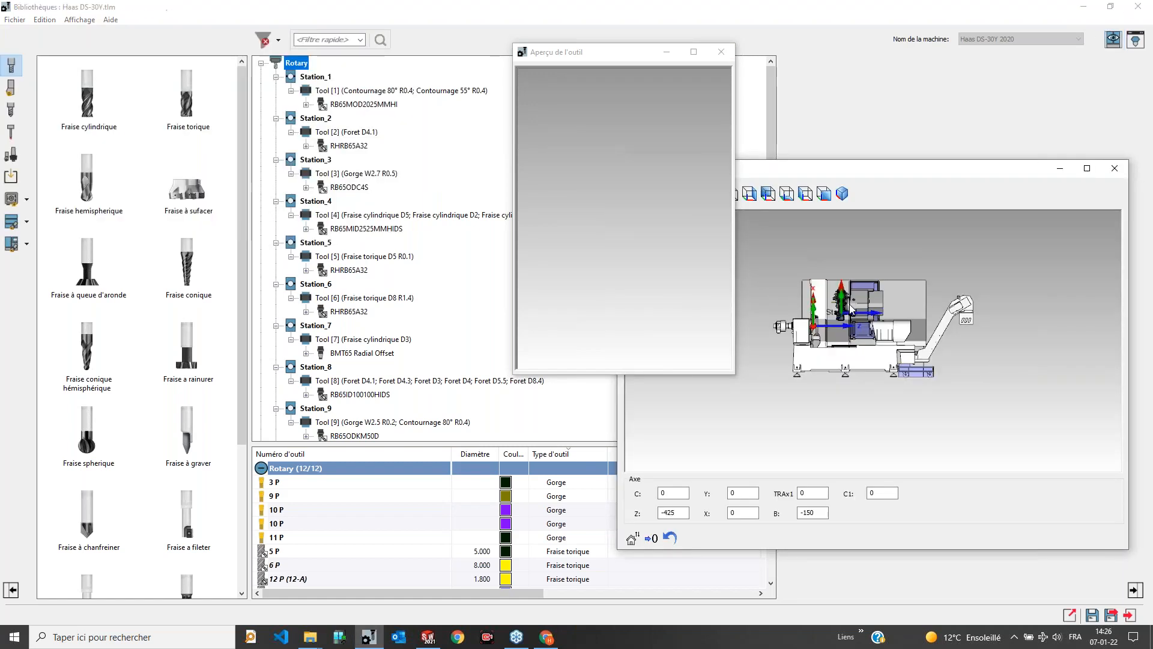
{"action": "scroll", "coordinate": [843, 342], "scroll_direction": "up", "scroll_amount": 2}
{"action": "left_click_drag", "start_coordinate": [623, 53], "coordinate": [453, 36]}
{"action": "left_click", "coordinate": [866, 250]}
{"action": "middle_click_drag", "start_coordinate": [871, 248], "coordinate": [895, 224]}
{"action": "left_click", "coordinate": [709, 194]}
{"action": "left_click", "coordinate": [709, 194]}
{"action": "left_click", "coordinate": [709, 194]}
{"action": "left_click", "coordinate": [708, 194]}
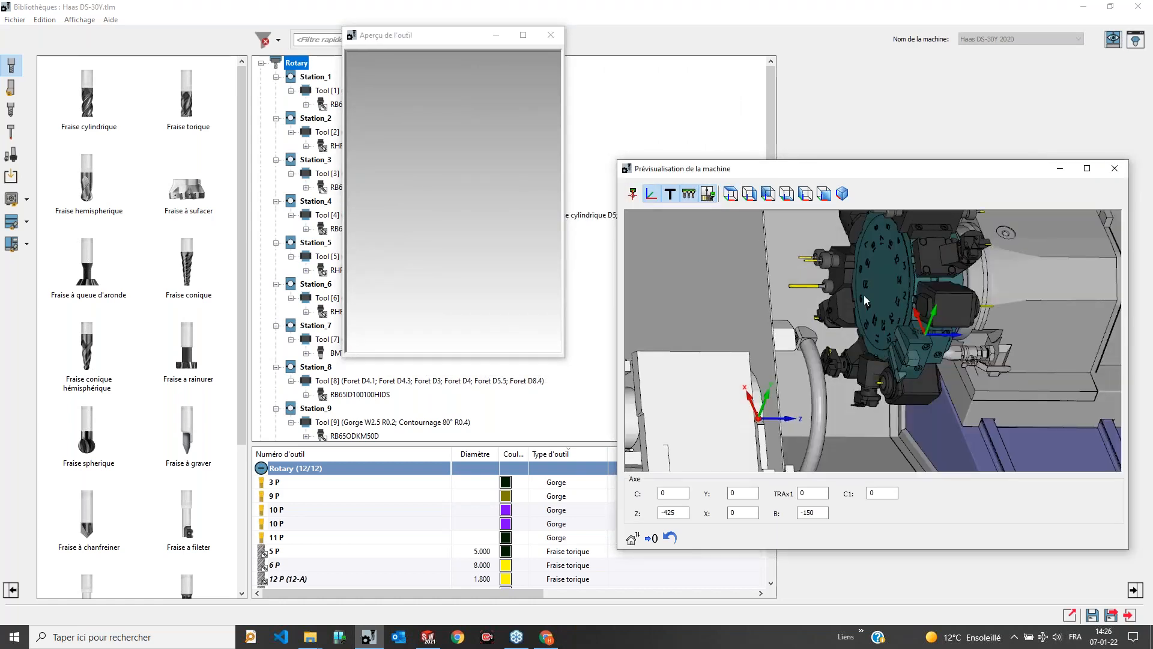
Step: Examine the holders and tools mounted around the turret in the machine preview from several angles
{"action": "middle_click_drag", "start_coordinate": [879, 305], "coordinate": [880, 344]}
{"action": "scroll", "coordinate": [870, 309], "scroll_direction": "down", "scroll_amount": 2}
{"action": "scroll", "coordinate": [888, 257], "scroll_direction": "up", "scroll_amount": 3}
{"action": "scroll", "coordinate": [881, 332], "scroll_direction": "up", "scroll_amount": 2}
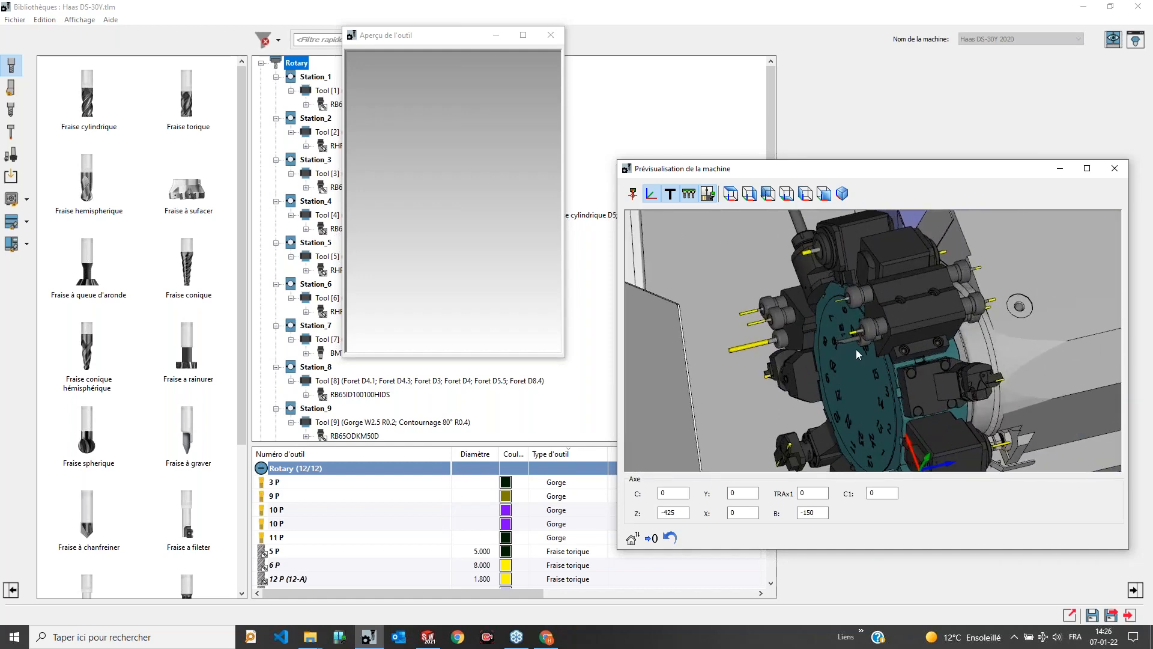
{"action": "middle_click_drag", "start_coordinate": [858, 346], "coordinate": [870, 342]}
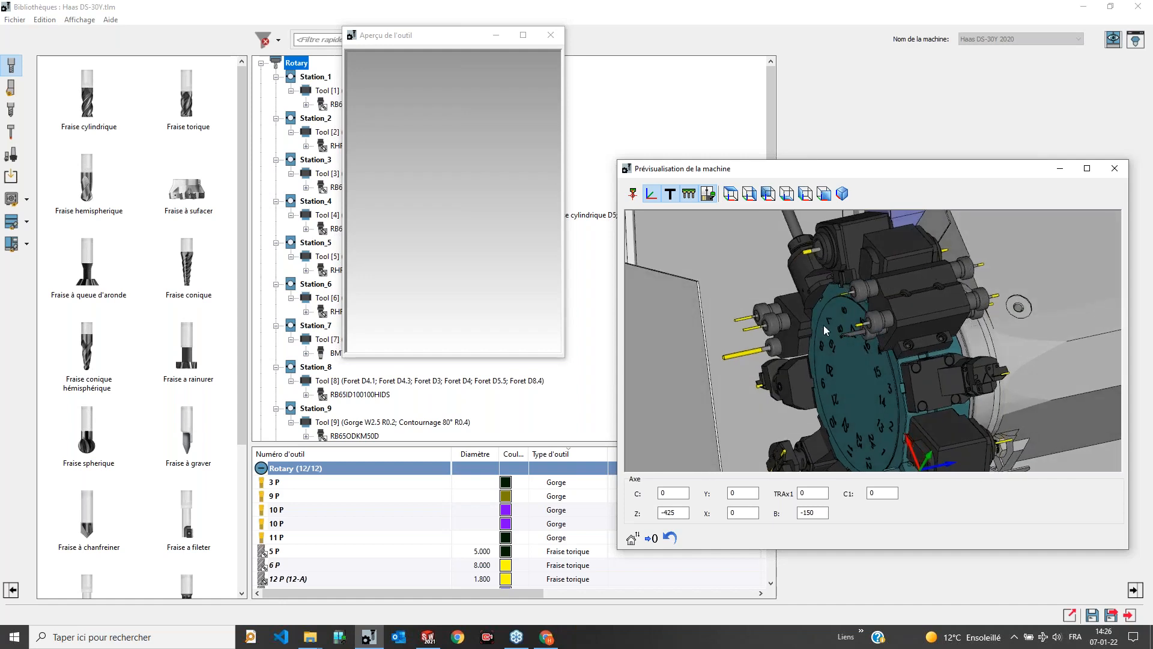
{"action": "middle_click_drag", "start_coordinate": [885, 340], "coordinate": [923, 322]}
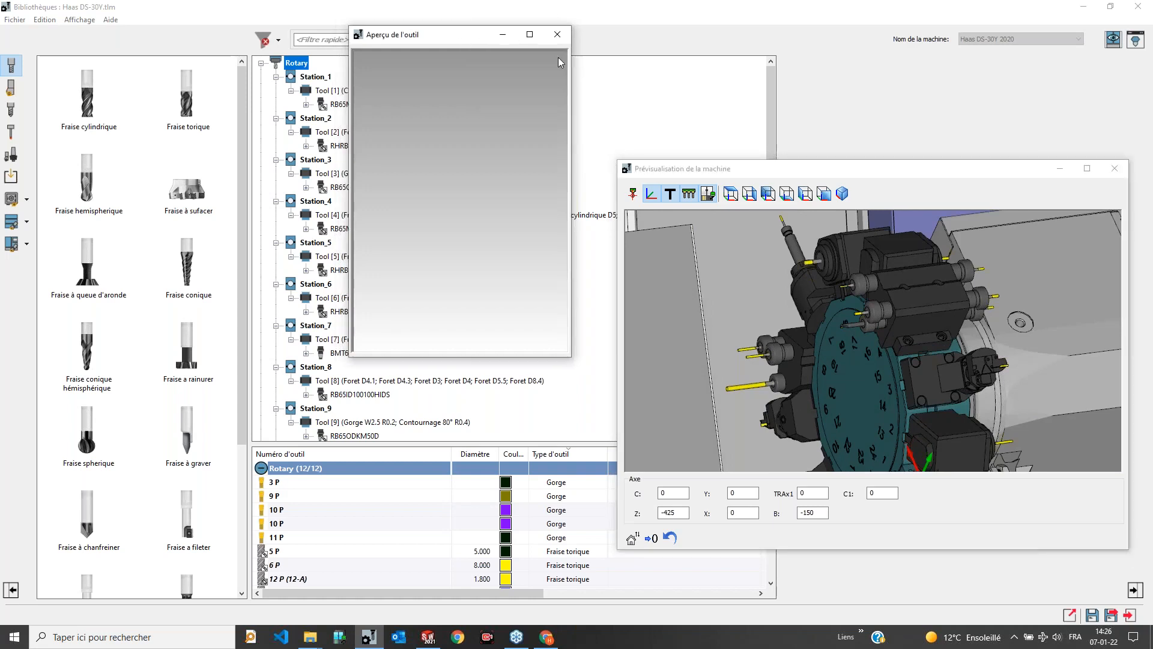
Step: Uncover the tool tree and select holder RB65MID2525MMHIDS of tool 4 on Station_4, viewing it on the turret in the machine preview
{"action": "left_click_drag", "start_coordinate": [476, 41], "coordinate": [691, 26]}
{"action": "left_click", "coordinate": [883, 360]}
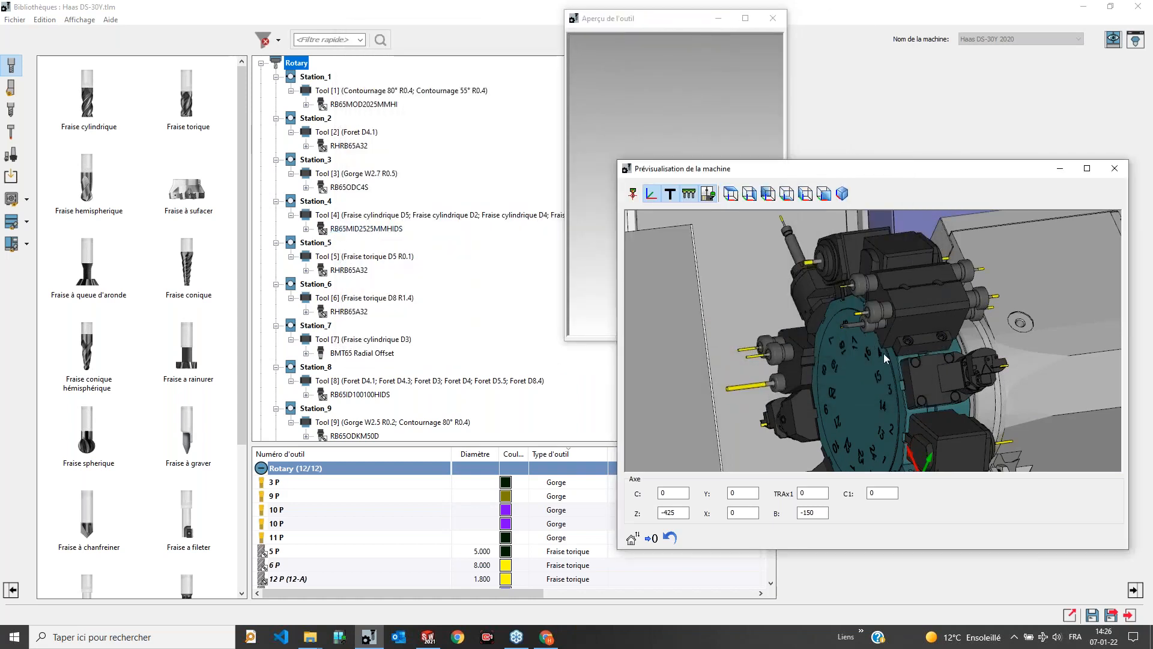
{"action": "left_click", "coordinate": [306, 230]}
{"action": "left_click", "coordinate": [329, 229]}
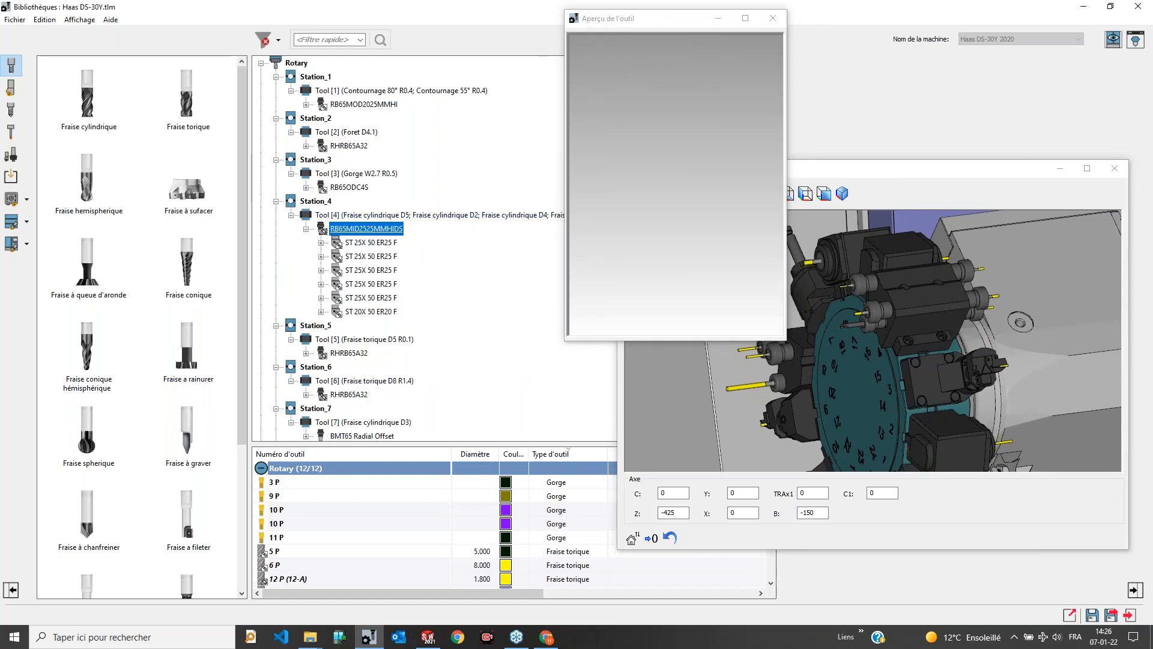
{"action": "left_click", "coordinate": [865, 337]}
{"action": "left_click_drag", "start_coordinate": [865, 337], "coordinate": [884, 376]}
Step: Expand the first ST 25X 50 ER25 F branch through ER25 SPR AA and ECA050B14-2C06, and select its Cutting Point
{"action": "left_click", "coordinate": [368, 243]}
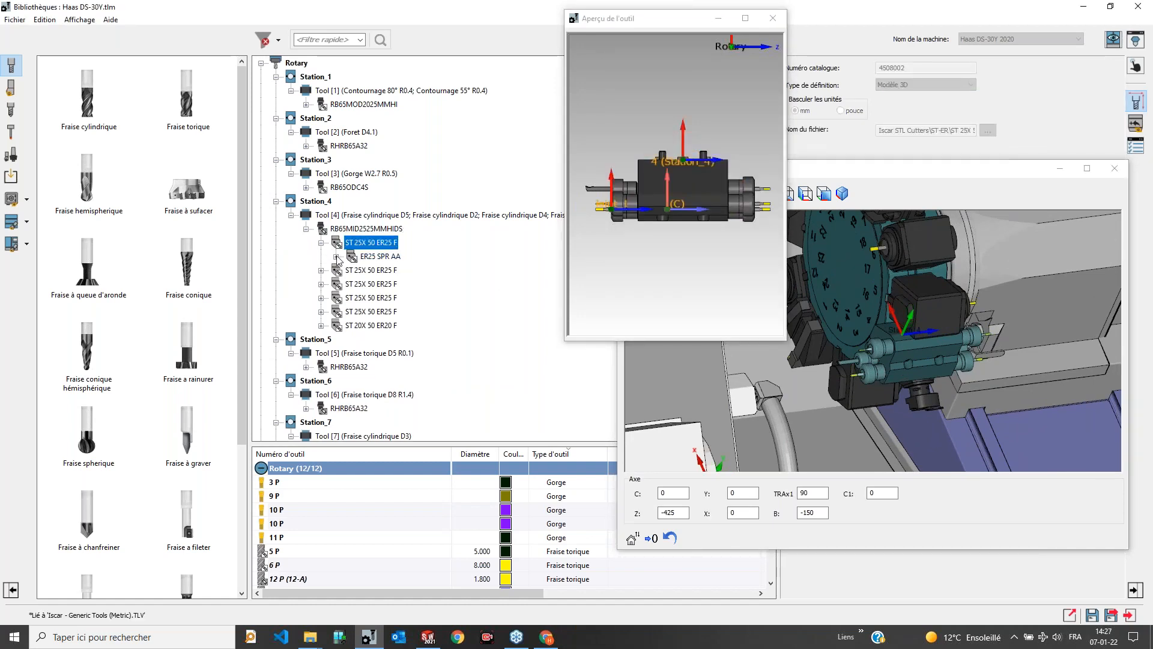
{"action": "left_click", "coordinate": [337, 256]}
{"action": "left_click", "coordinate": [351, 270]}
{"action": "left_click", "coordinate": [396, 283]}
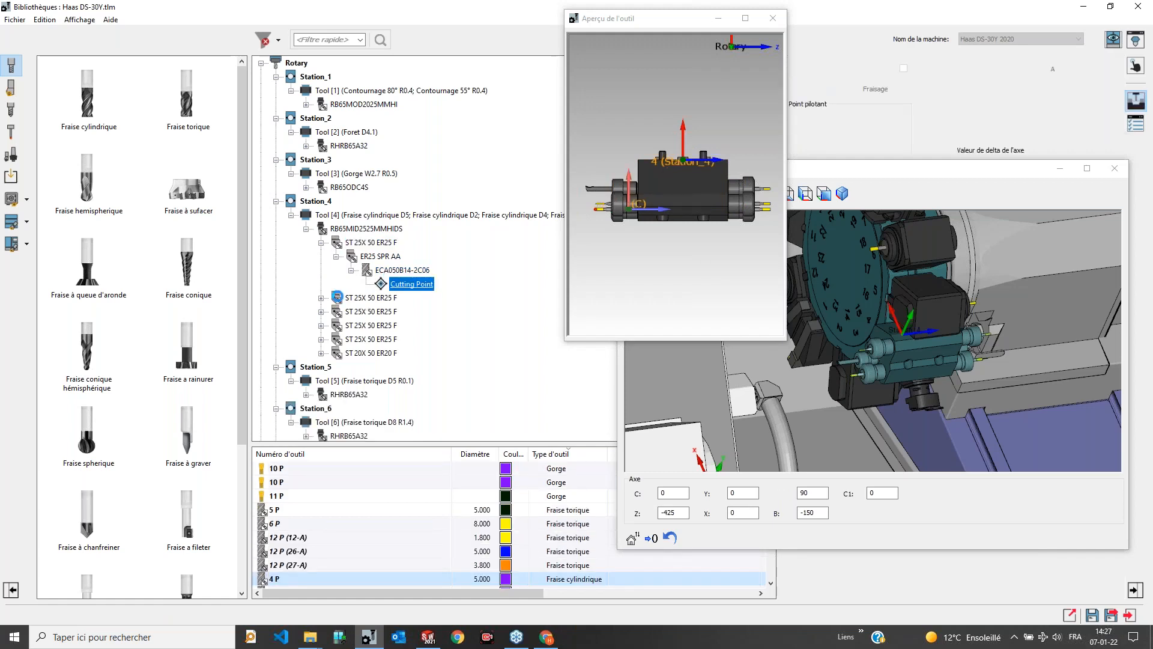
Step: Select the second ST 25X 50 ER25 F branch and inspect the Station_4 holder from several angles in the tool preview
{"action": "left_click", "coordinate": [365, 298]}
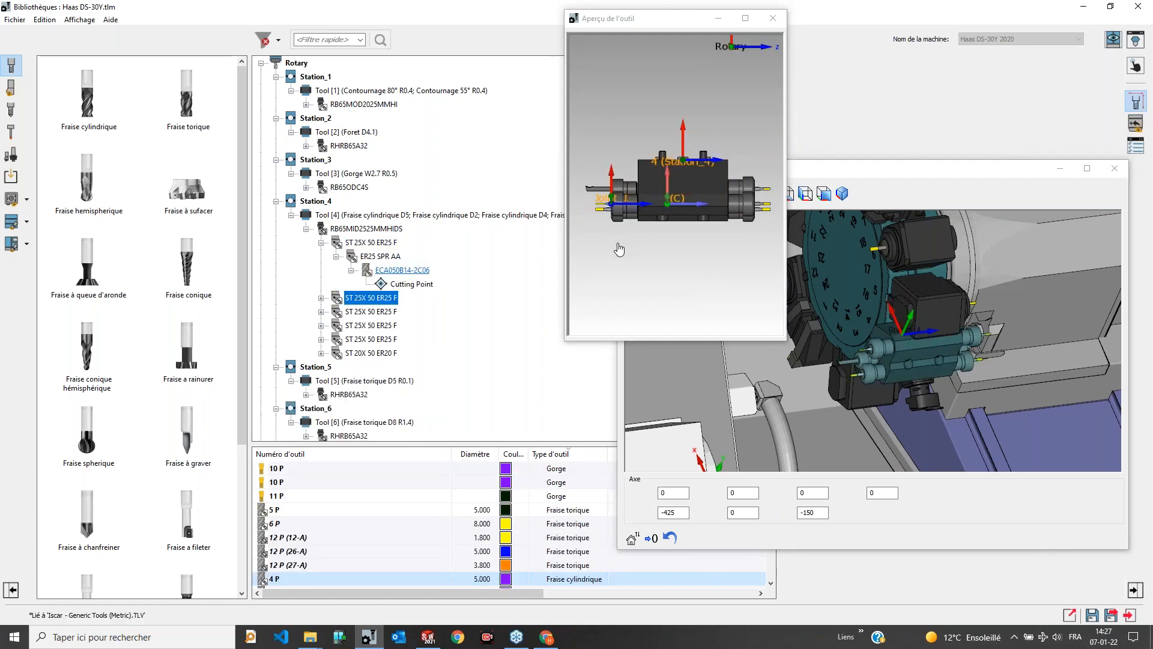
{"action": "left_click_drag", "start_coordinate": [619, 249], "coordinate": [652, 187]}
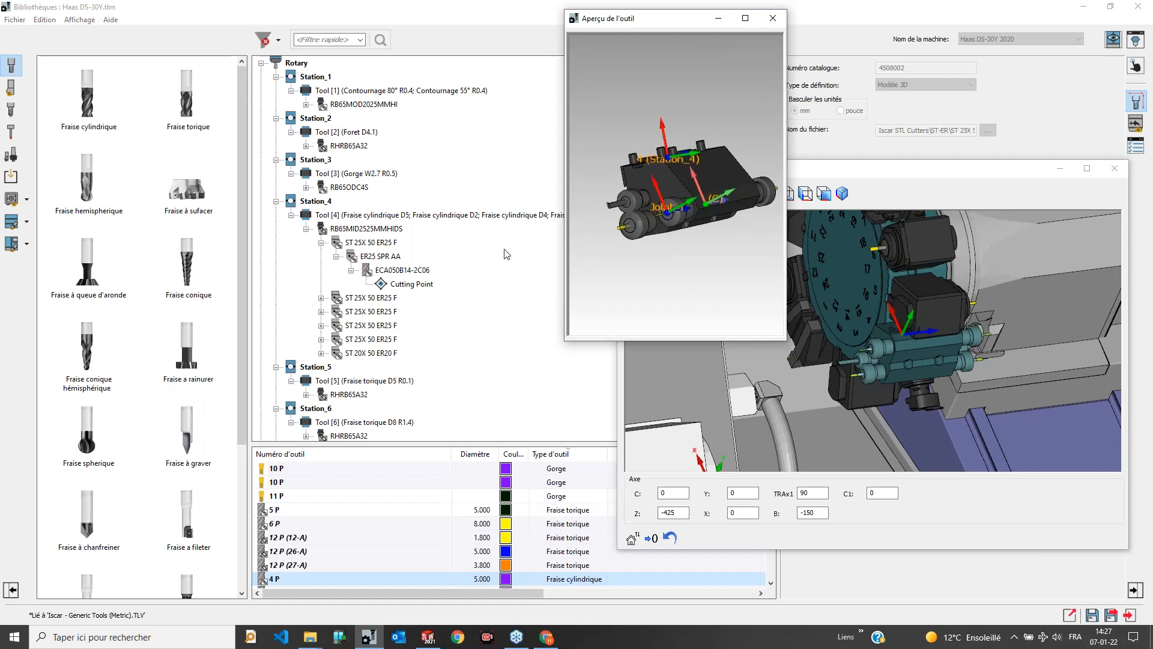
{"action": "left_click_drag", "start_coordinate": [687, 207], "coordinate": [672, 253]}
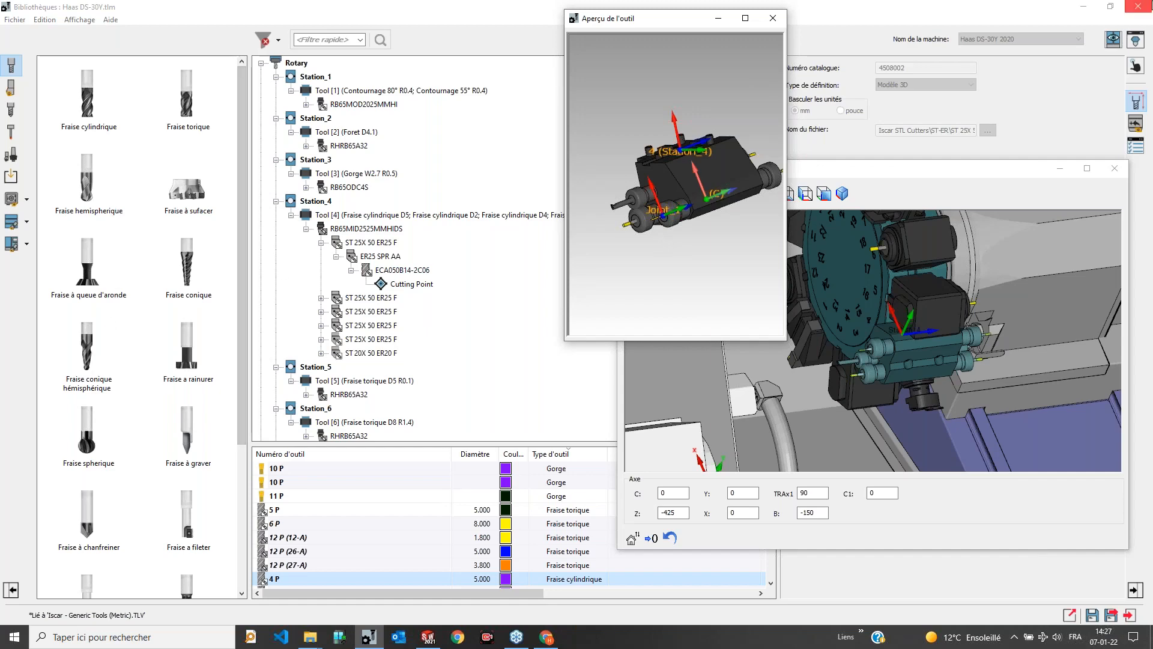
Step: Close the Haas DS-30Y library and create a new tool assembly library (Bibliothèque d'assemblés)
{"action": "left_click", "coordinate": [1138, 7]}
{"action": "left_click", "coordinate": [1054, 61]}
{"action": "left_click", "coordinate": [886, 195]}
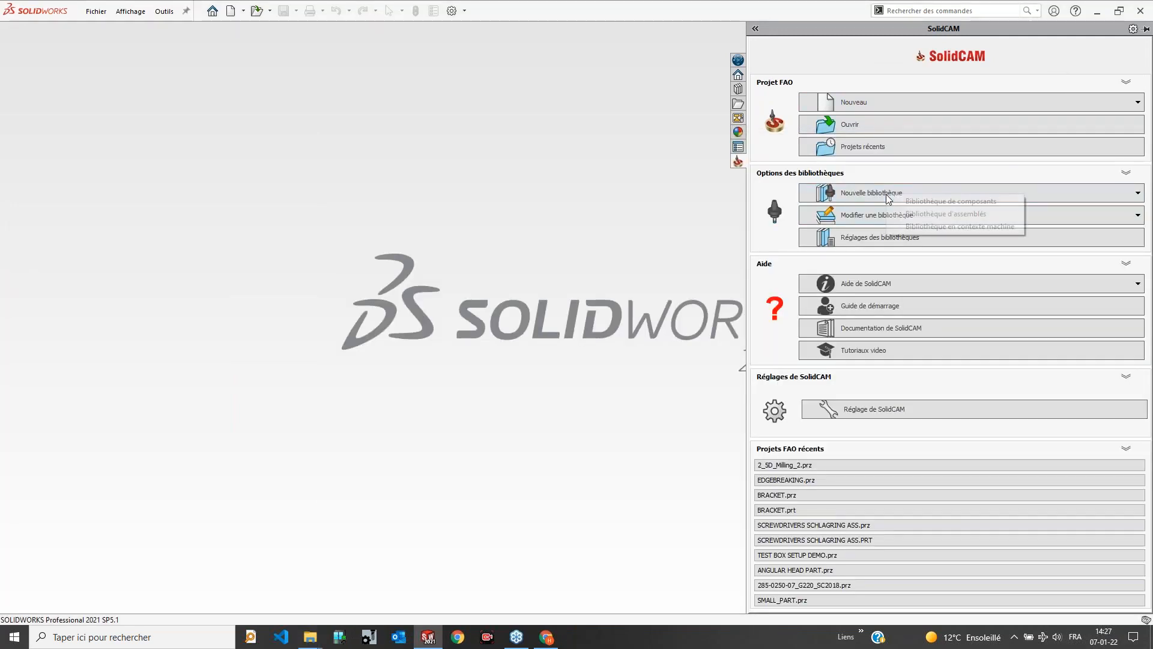
{"action": "left_click", "coordinate": [908, 218]}
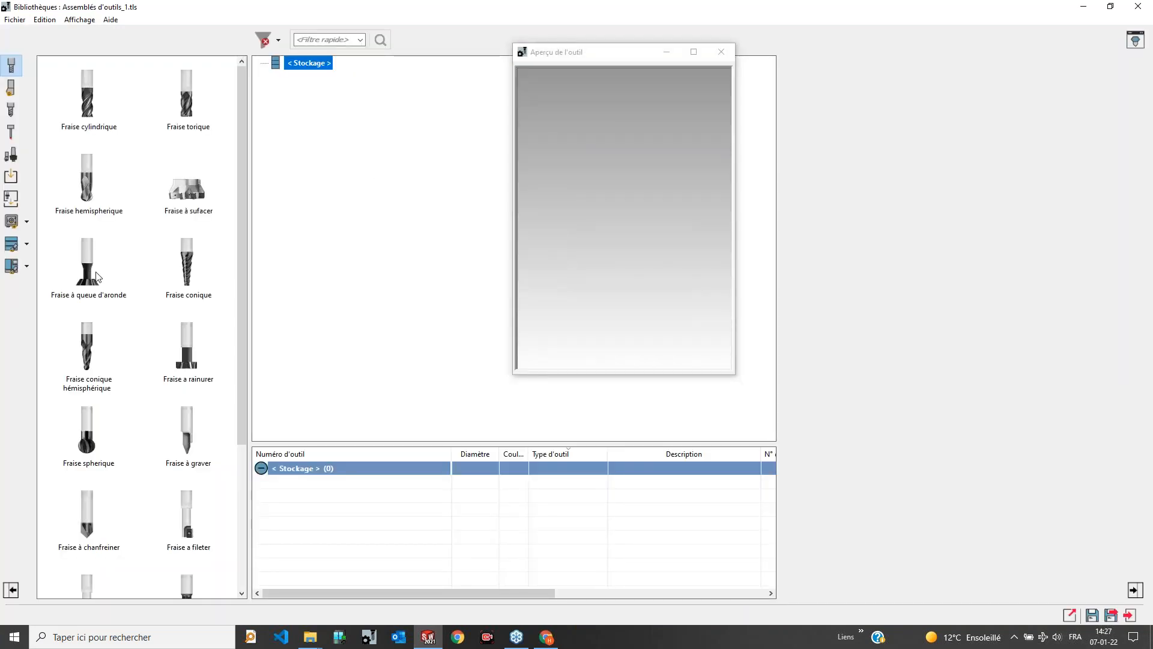
Step: Add a Fraise à rainurer to the storage and give it a second cutting pilot point with h set to 4
{"action": "double_click", "coordinate": [194, 343]}
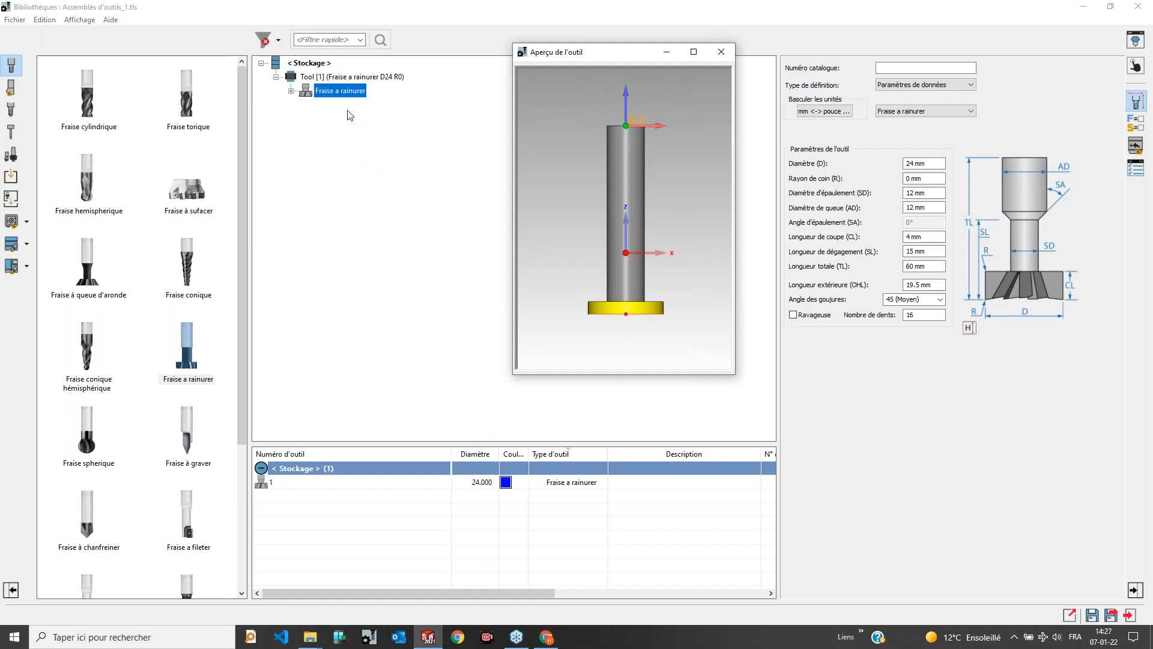
{"action": "left_click", "coordinate": [291, 92]}
{"action": "right_click", "coordinate": [334, 92]}
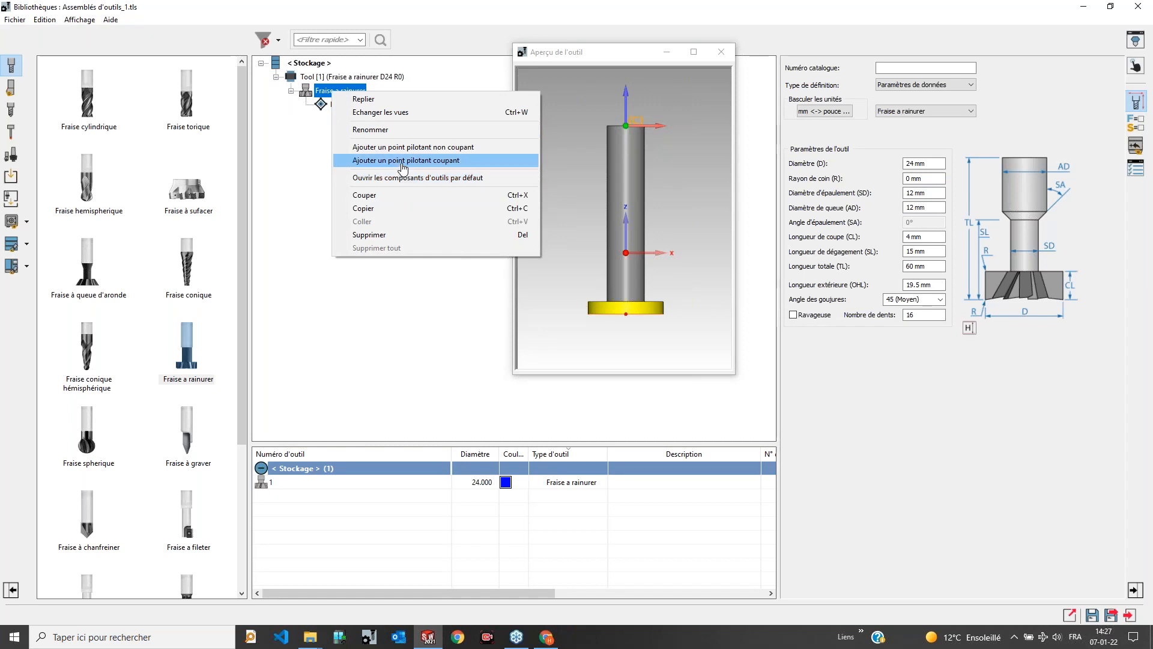
{"action": "left_click", "coordinate": [379, 161]}
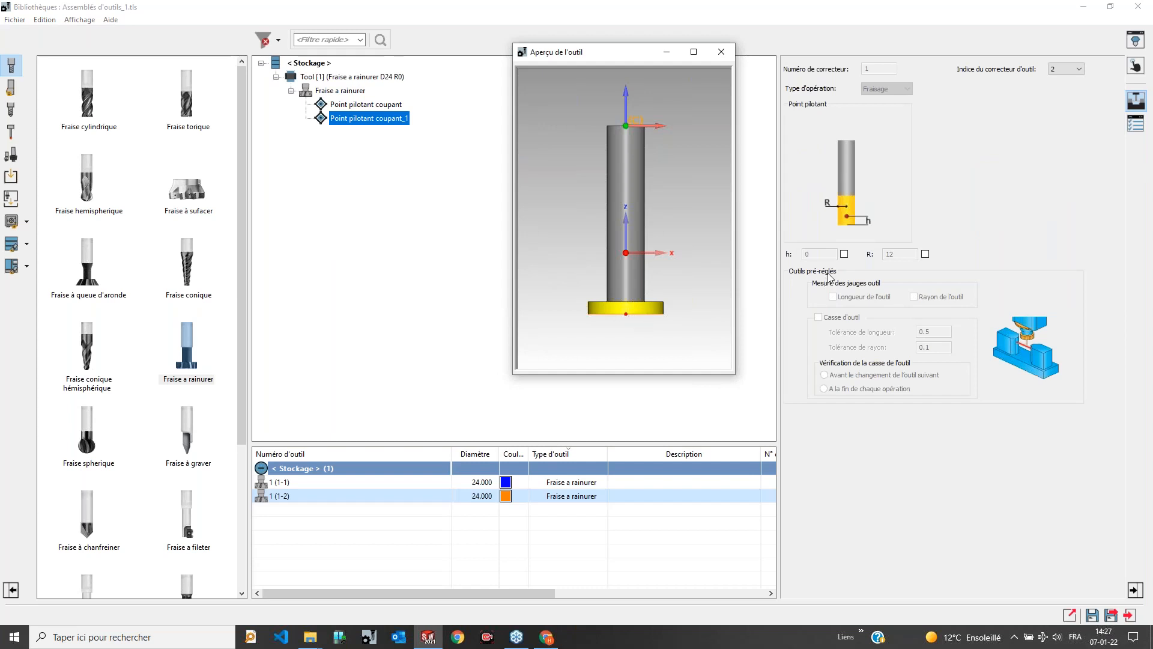
{"action": "left_click", "coordinate": [844, 254]}
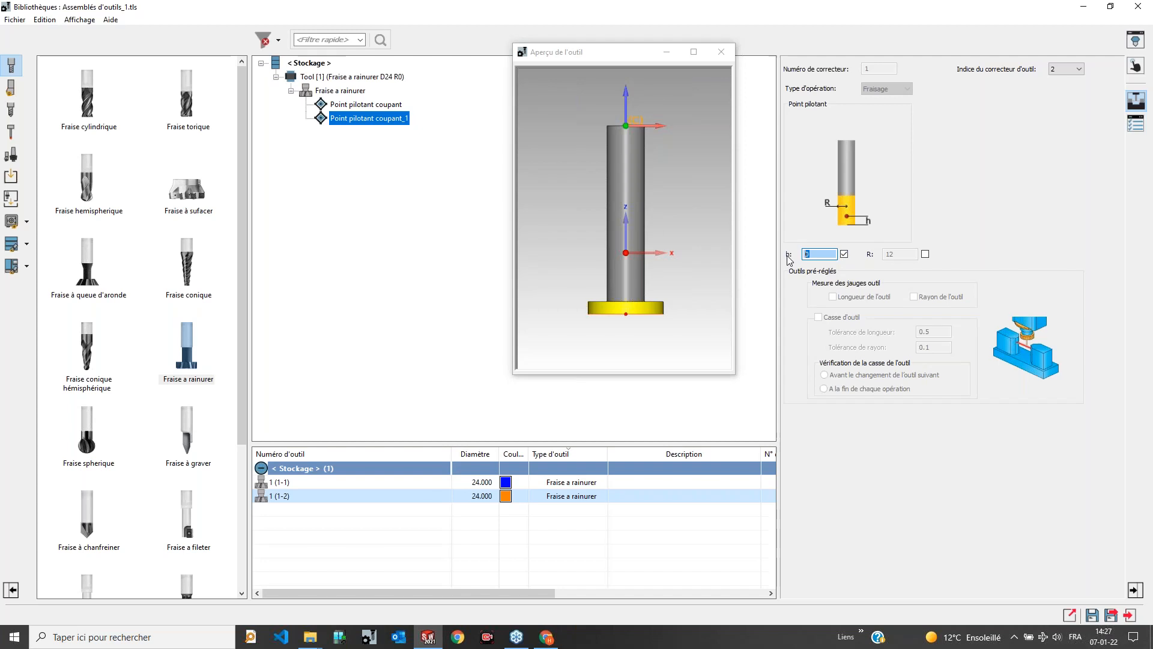
{"action": "left_click", "coordinate": [696, 265]}
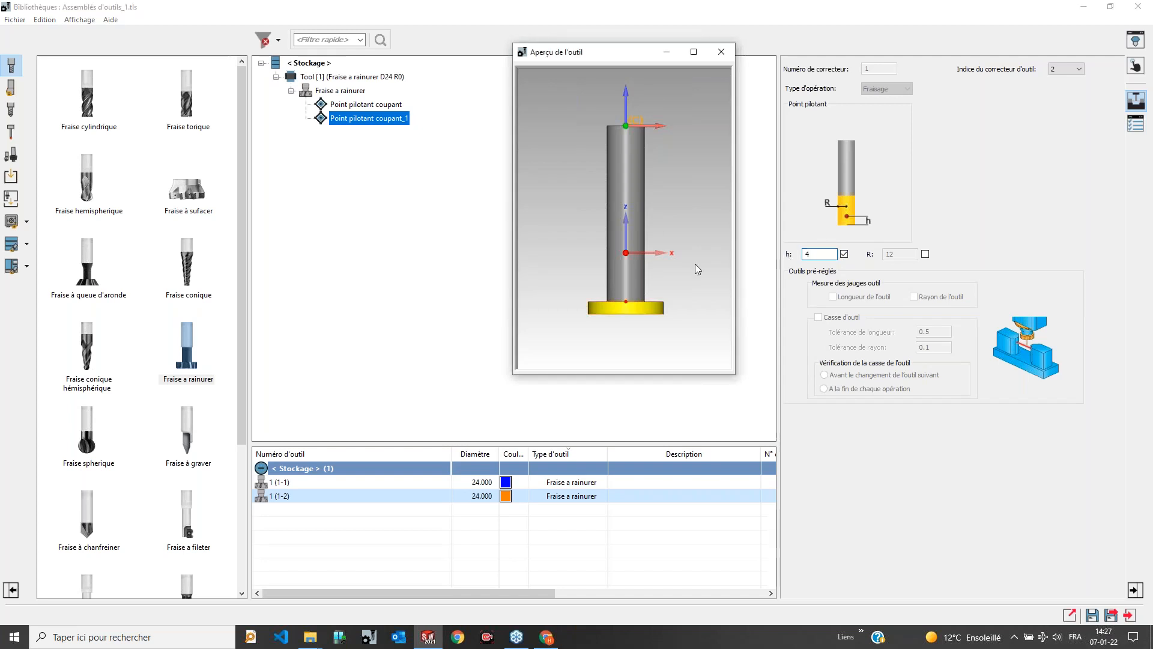
Step: Compare the positions of the slot mill's two cutting pilot points in the preview and close the library without saving
{"action": "left_click", "coordinate": [367, 104]}
{"action": "left_click", "coordinate": [368, 118]}
{"action": "left_click", "coordinate": [626, 315]}
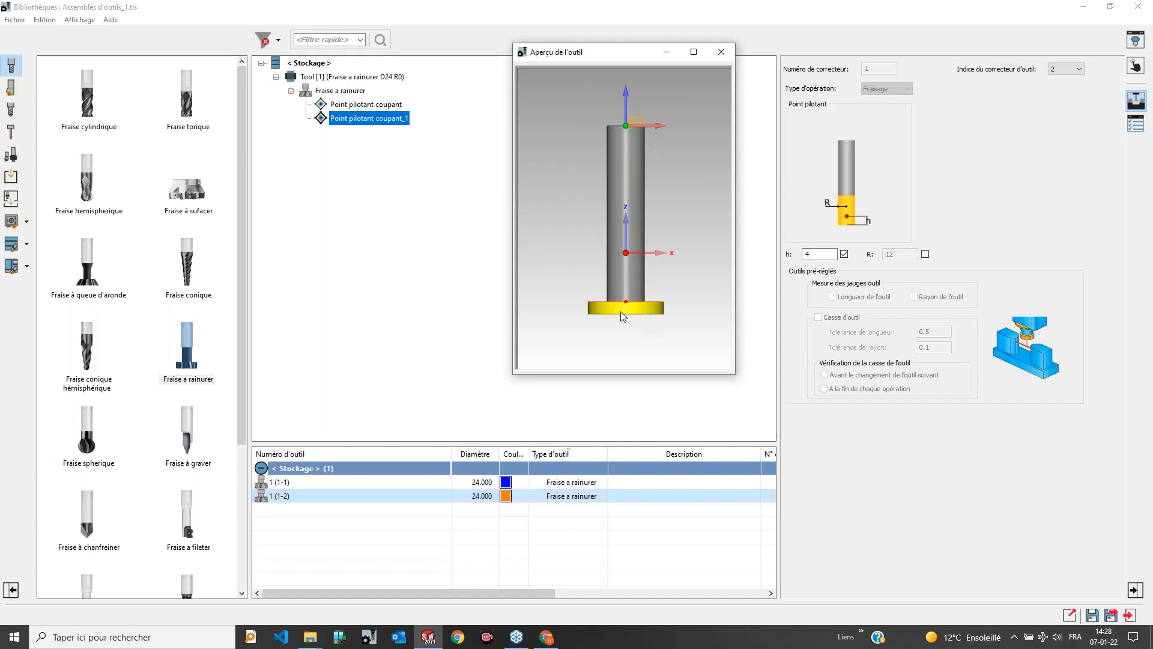
{"action": "scroll", "coordinate": [626, 315], "scroll_direction": "up", "scroll_amount": 4}
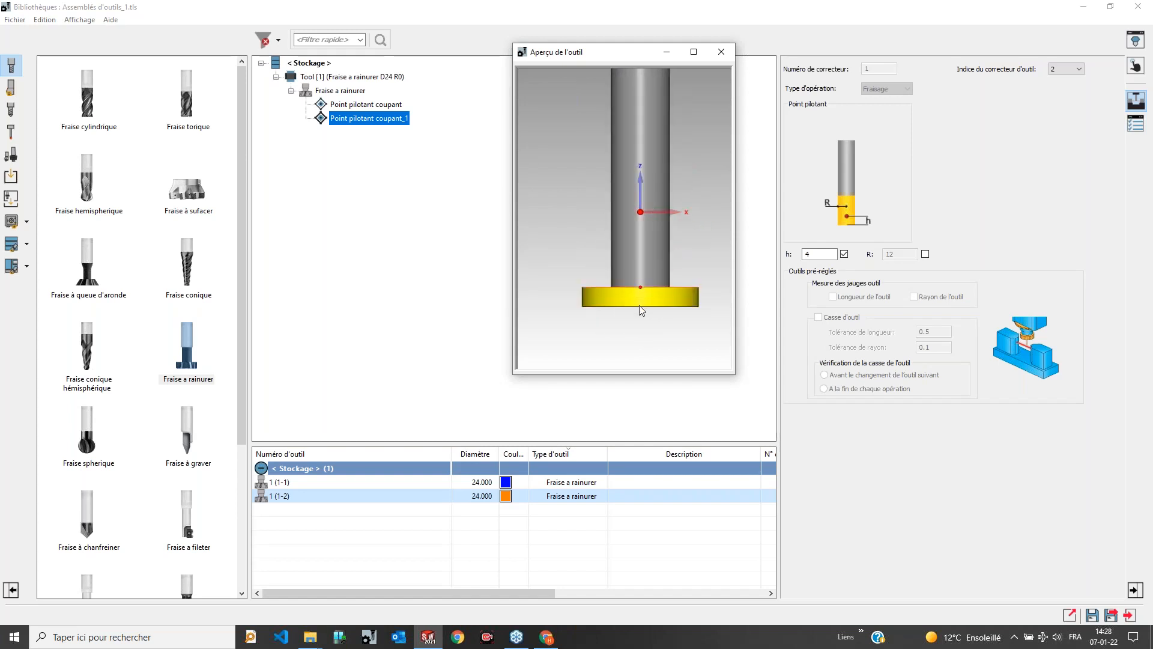
{"action": "left_click", "coordinate": [366, 105]}
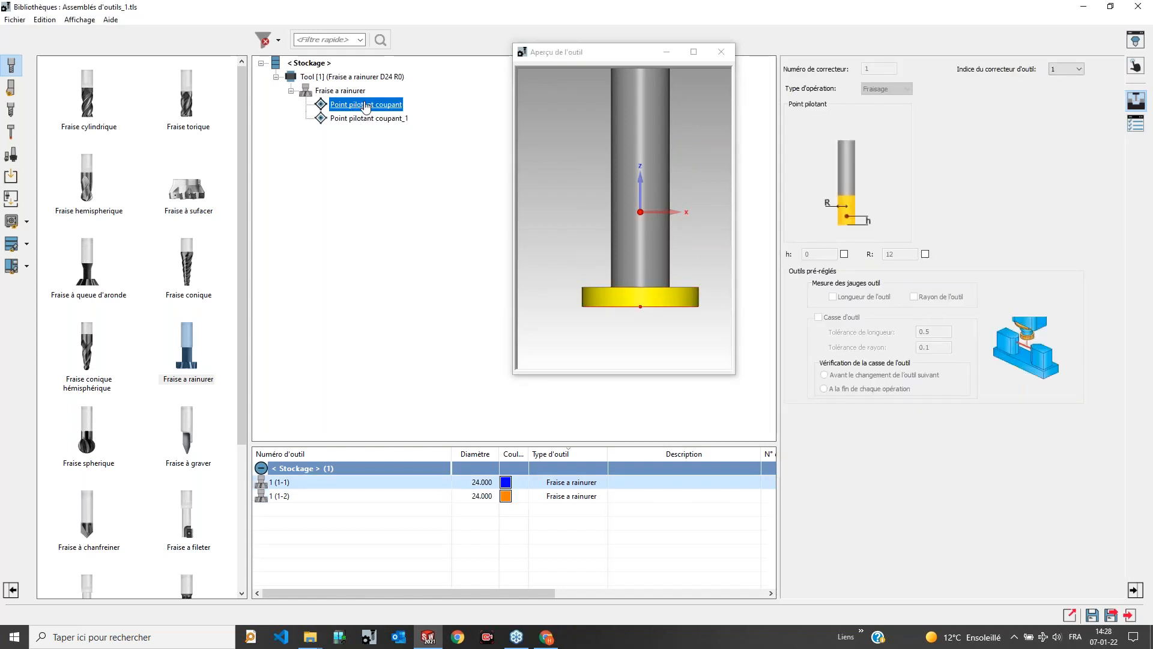
{"action": "left_click", "coordinate": [359, 119]}
{"action": "scroll", "coordinate": [659, 284], "scroll_direction": "down", "scroll_amount": 2}
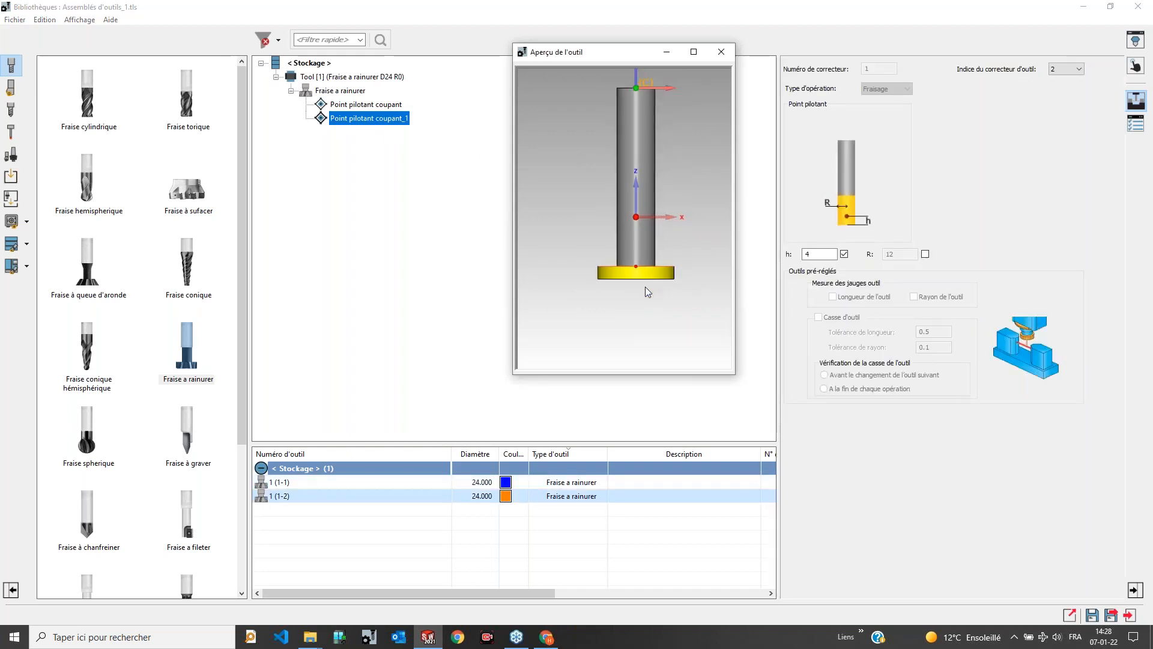
{"action": "left_click", "coordinate": [1137, 6]}
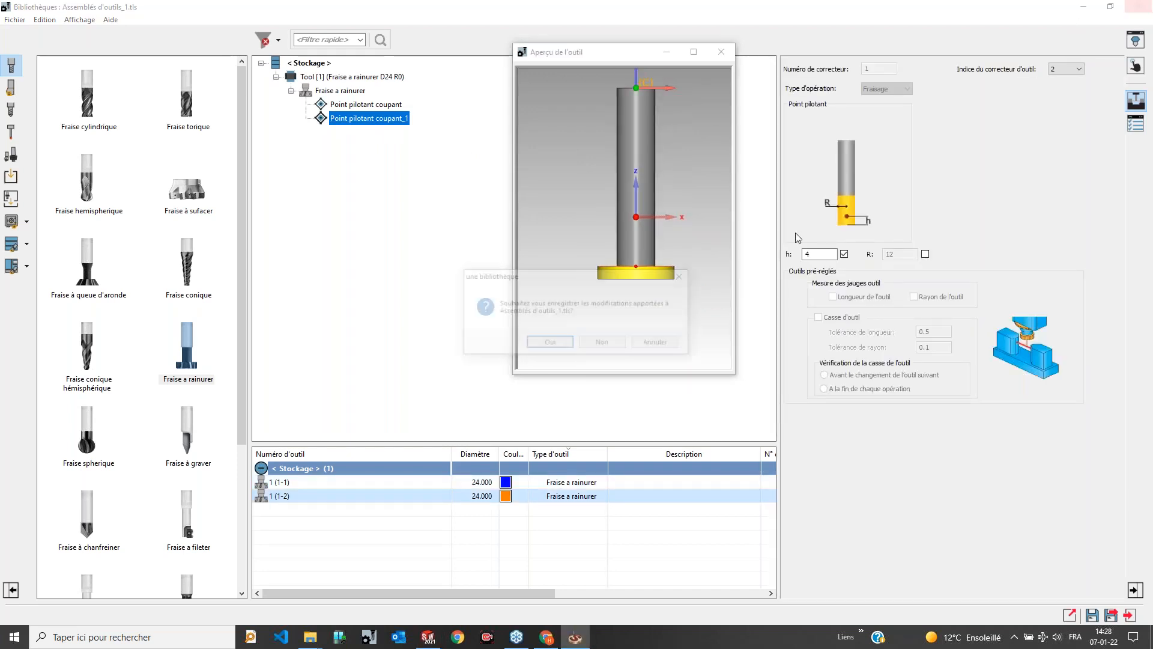
{"action": "left_click", "coordinate": [601, 342]}
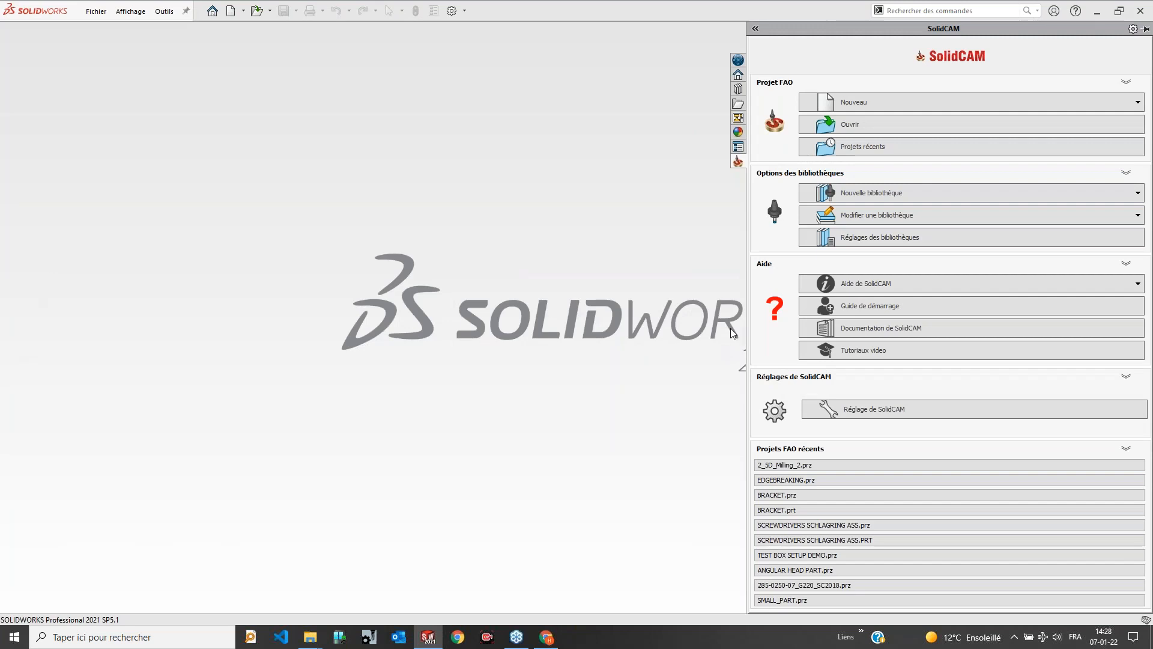
Step: Show the Bibliothèques entry in the SolidCAM2021 folder of the installed programs, without launching it
{"action": "left_click", "coordinate": [12, 638]}
{"action": "scroll", "coordinate": [99, 585], "scroll_direction": "down", "scroll_amount": 10}
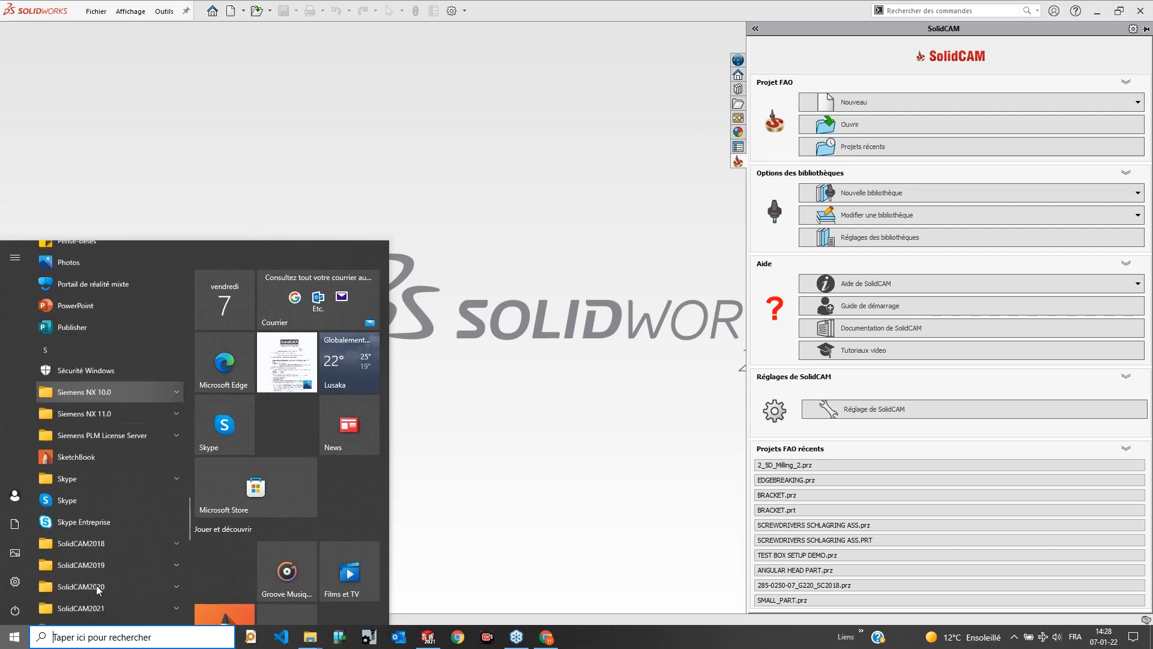
{"action": "scroll", "coordinate": [96, 585], "scroll_direction": "down", "scroll_amount": 5}
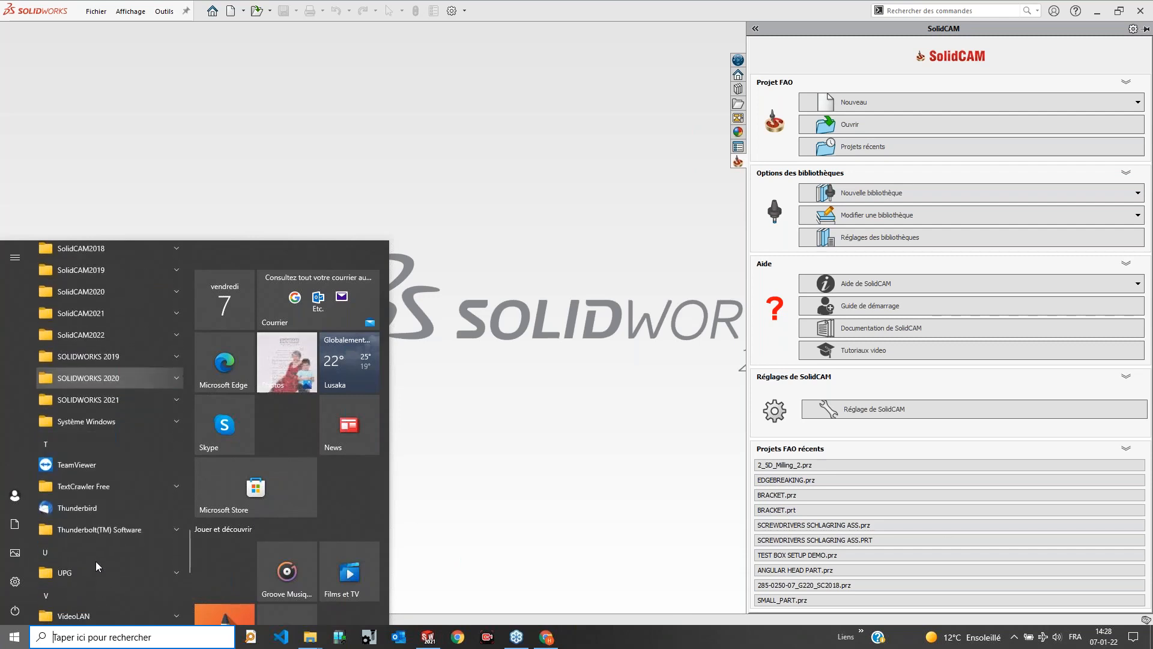
{"action": "scroll", "coordinate": [105, 372], "scroll_direction": "up", "scroll_amount": 2}
{"action": "left_click", "coordinate": [103, 426]}
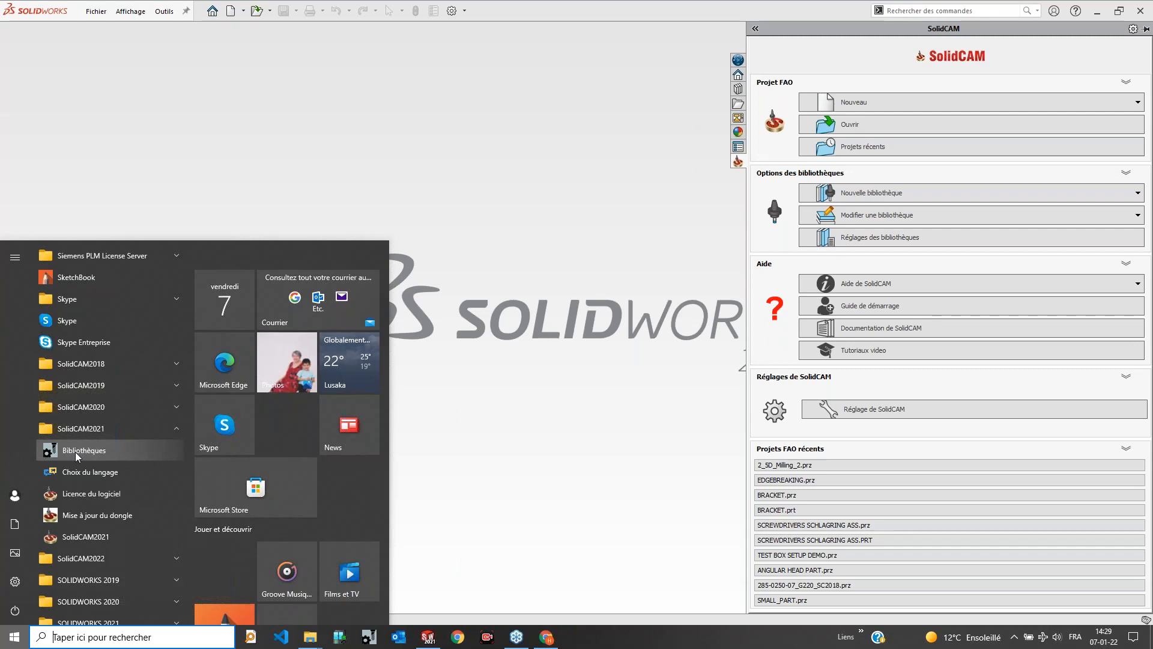
{"action": "left_click", "coordinate": [497, 402]}
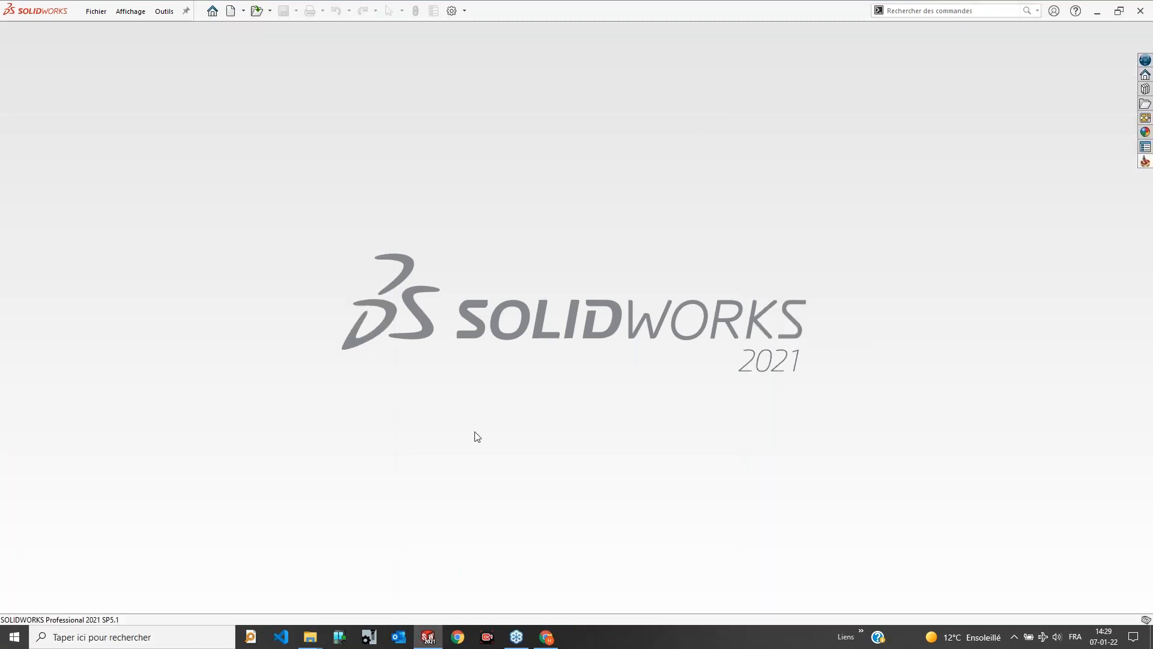
{"action": "left_click", "coordinate": [1145, 163]}
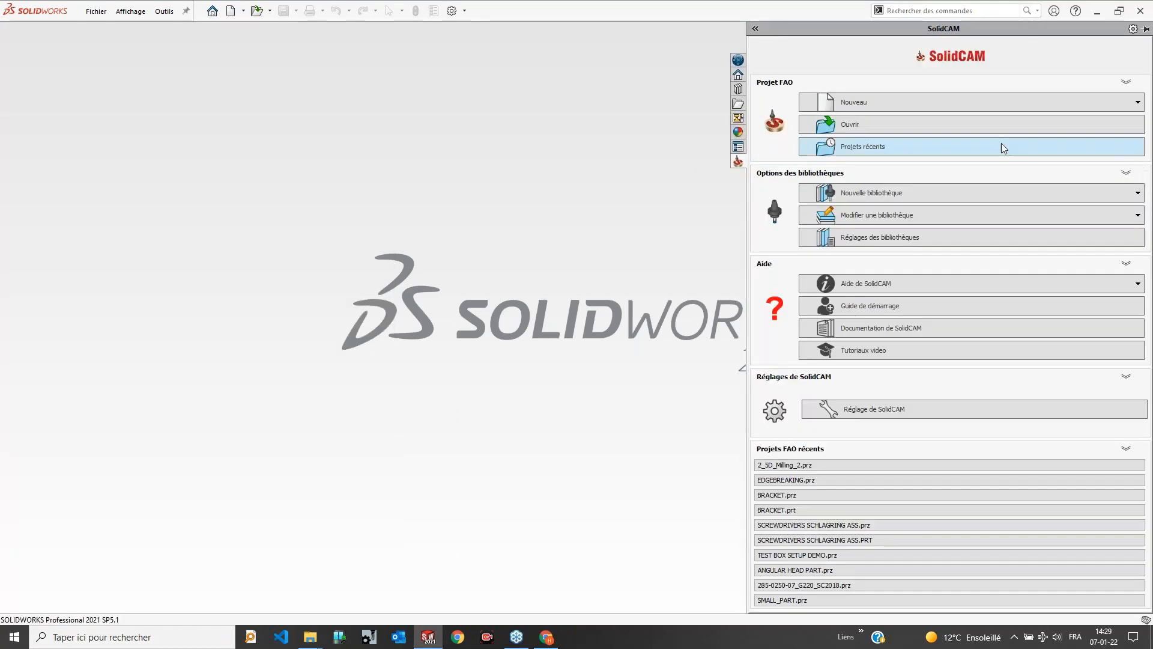
{"action": "left_click", "coordinate": [873, 124]}
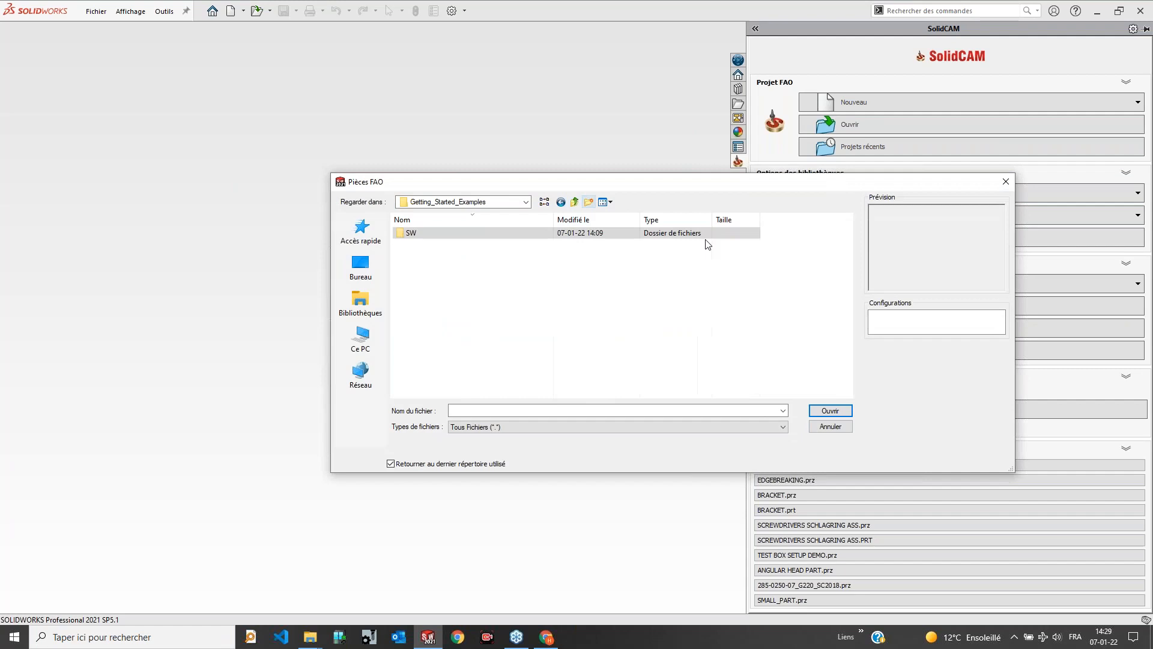
{"action": "left_click", "coordinate": [838, 430]}
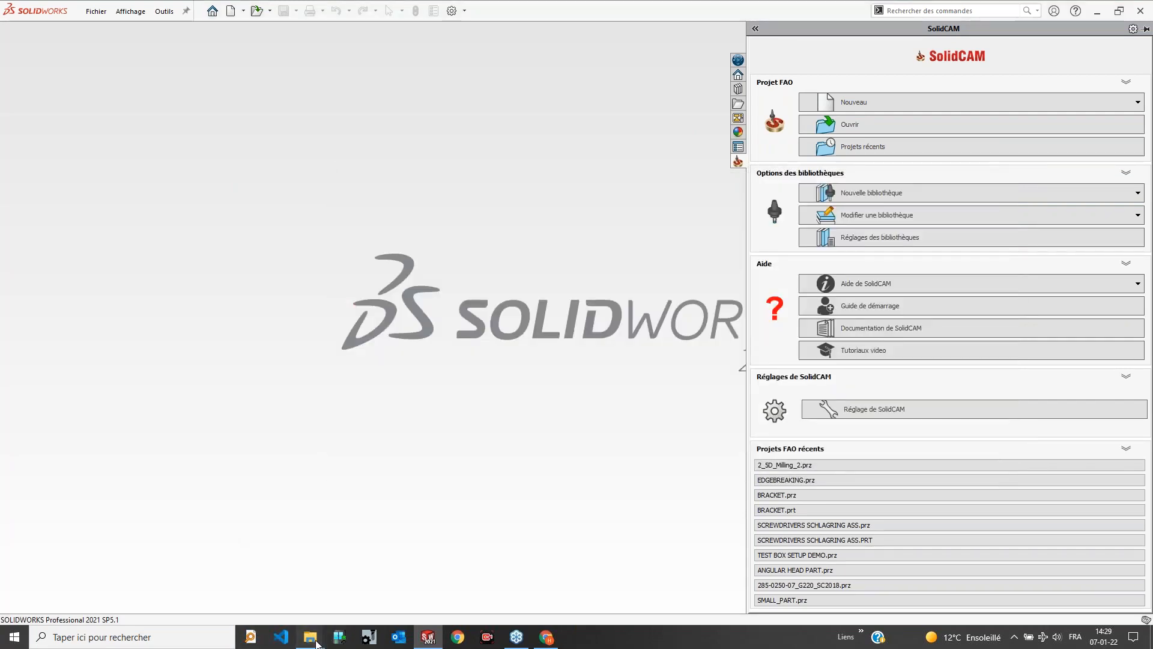
Step: Switch to File Explorer, go up to 2-NTT and look into its a - Composants and b - Assemblés et contexte machine folders
{"action": "mouse_move", "coordinate": [313, 640]}
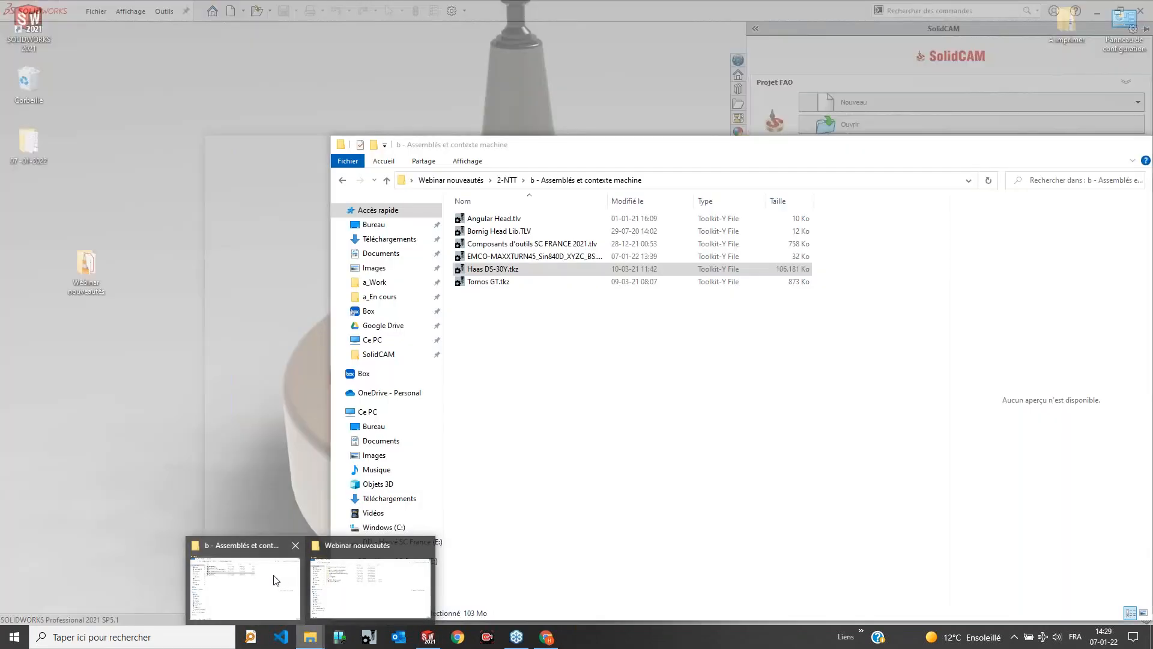
{"action": "left_click", "coordinate": [276, 580]}
{"action": "left_click", "coordinate": [506, 180]}
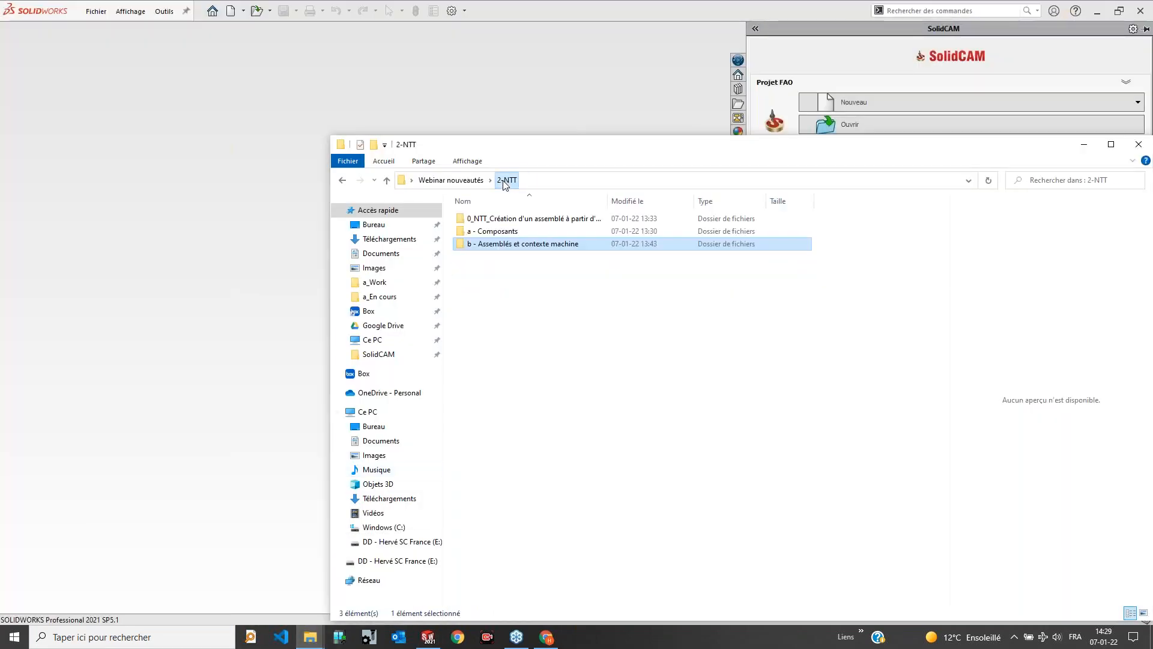
{"action": "double_click", "coordinate": [492, 234]}
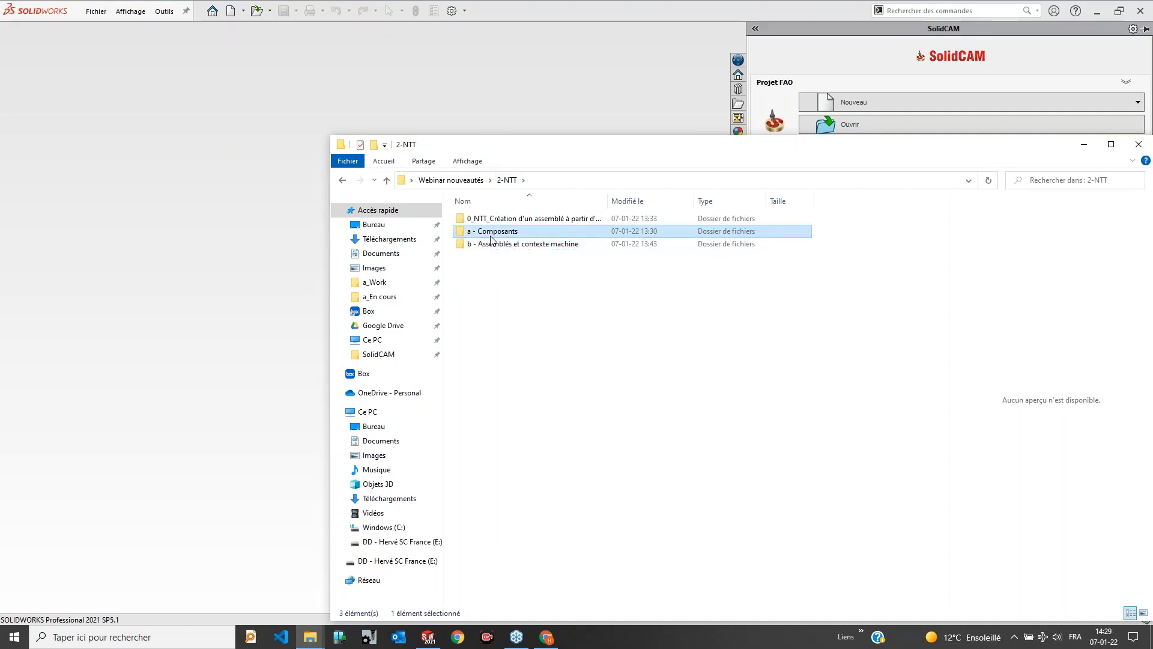
{"action": "left_click", "coordinate": [342, 180]}
{"action": "double_click", "coordinate": [492, 245]}
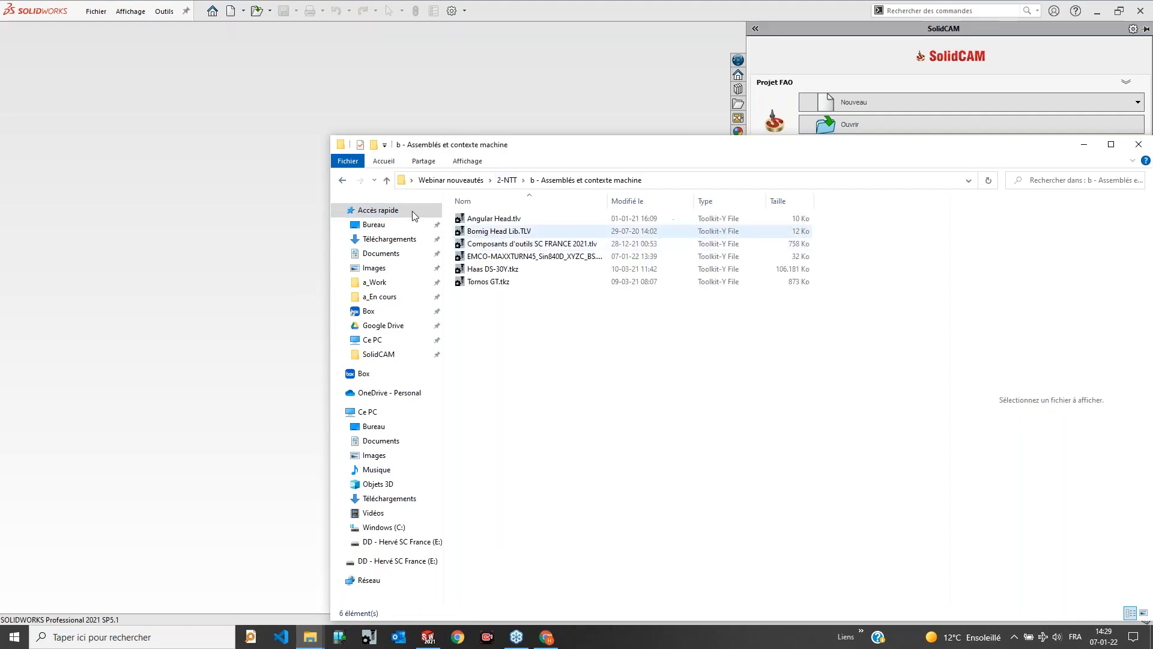
{"action": "left_click", "coordinate": [344, 180]}
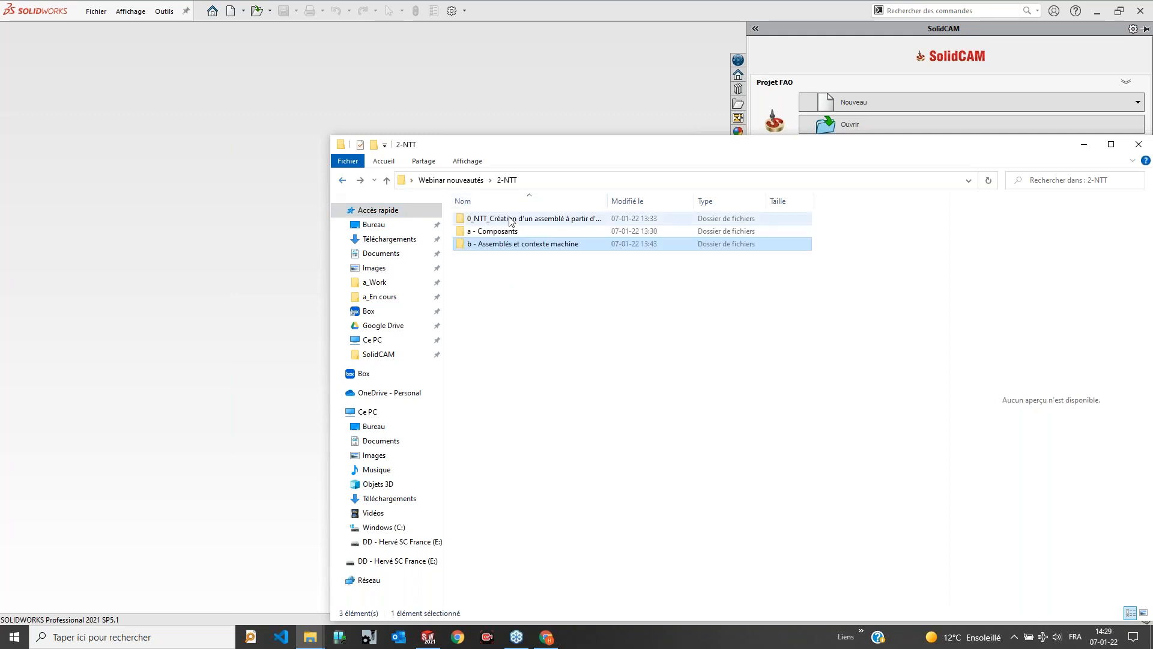
Step: Open the Assemblé de Fraisage folder within the 0_NTT CAD assembly folder and preview U60504651A_1.SLDASM
{"action": "double_click", "coordinate": [509, 220]}
{"action": "double_click", "coordinate": [509, 219]}
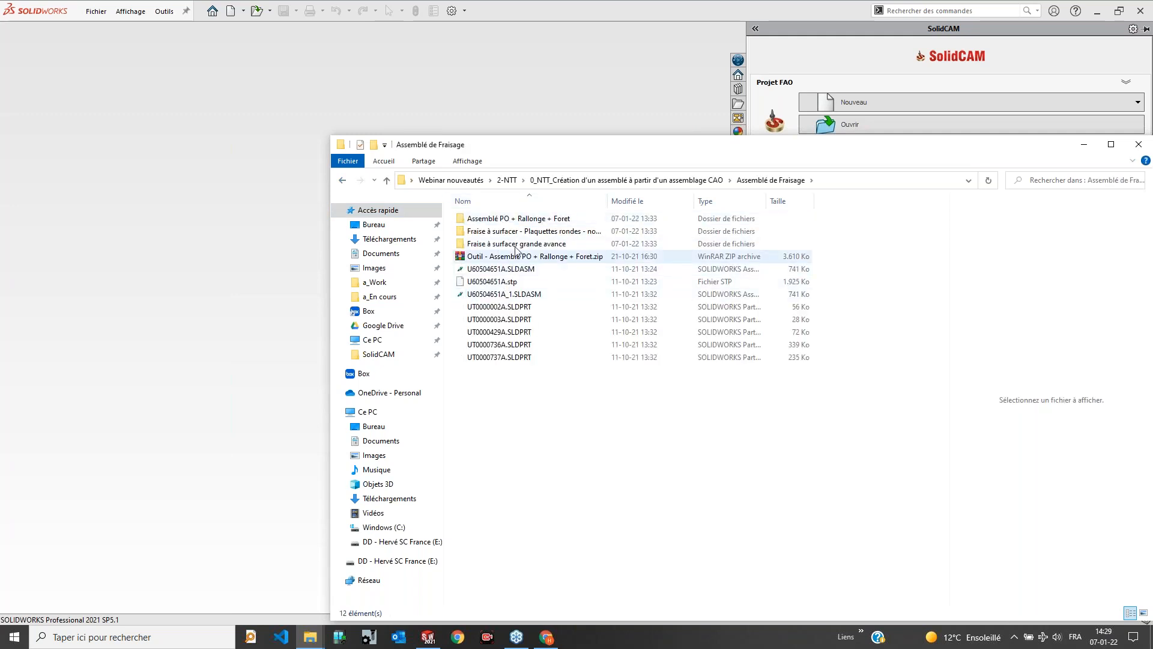
{"action": "left_click", "coordinate": [514, 297]}
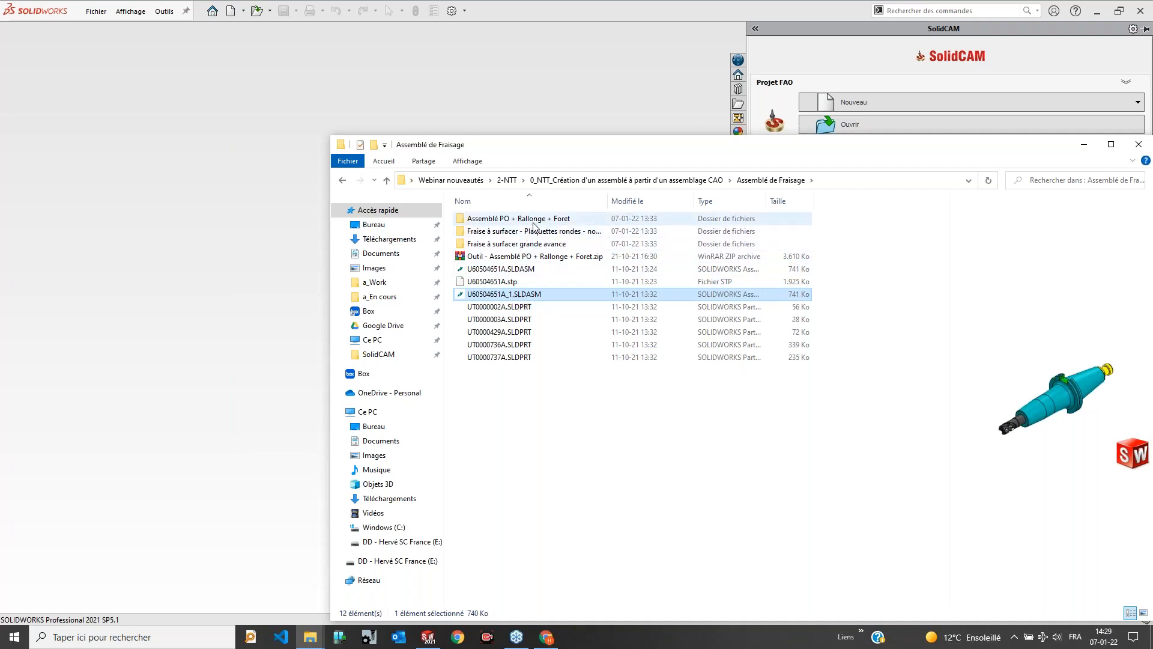
Step: Load 5742637.SLDASM from the "Fraise à surfacer - Plaquettes rondes - non coupant au centre" folder into SolidWorks
{"action": "double_click", "coordinate": [528, 234]}
{"action": "left_click", "coordinate": [512, 232]}
{"action": "left_click_drag", "start_coordinate": [512, 231], "coordinate": [330, 82]}
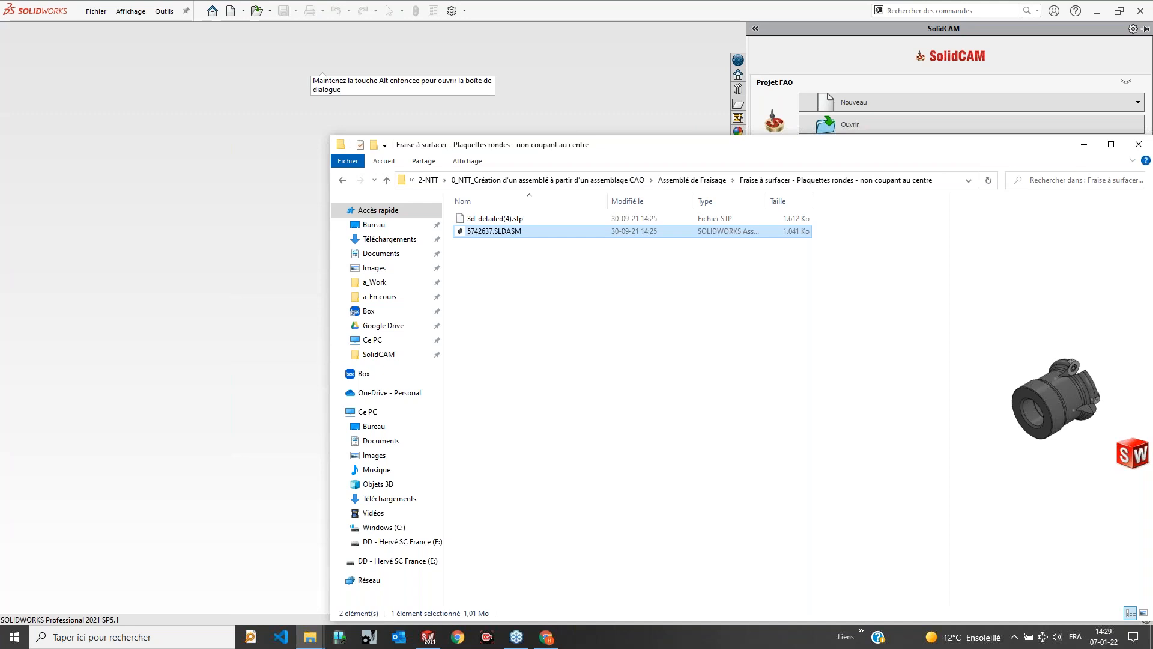
{"action": "left_click_drag", "start_coordinate": [335, 80], "coordinate": [334, 81]}
{"action": "left_click_drag", "start_coordinate": [455, 149], "coordinate": [490, 80]}
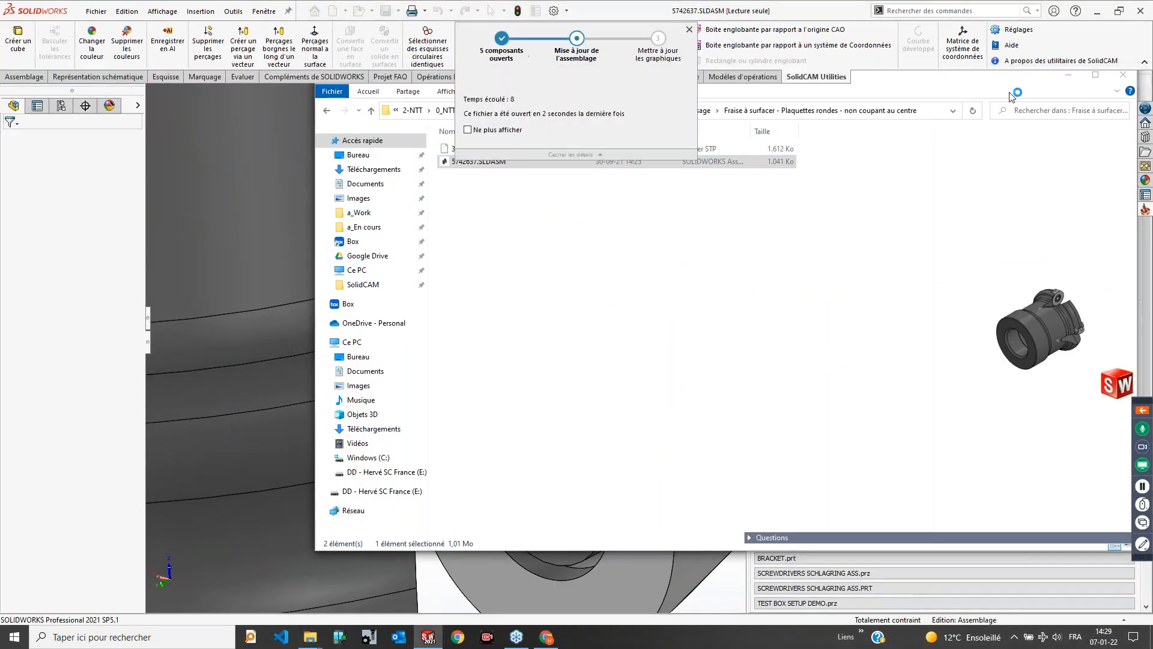
Step: Inspect the face mill, collapse its first two component branches and select the cutter body 201905256mod000_00
{"action": "scroll", "coordinate": [820, 264], "scroll_direction": "up", "scroll_amount": 6}
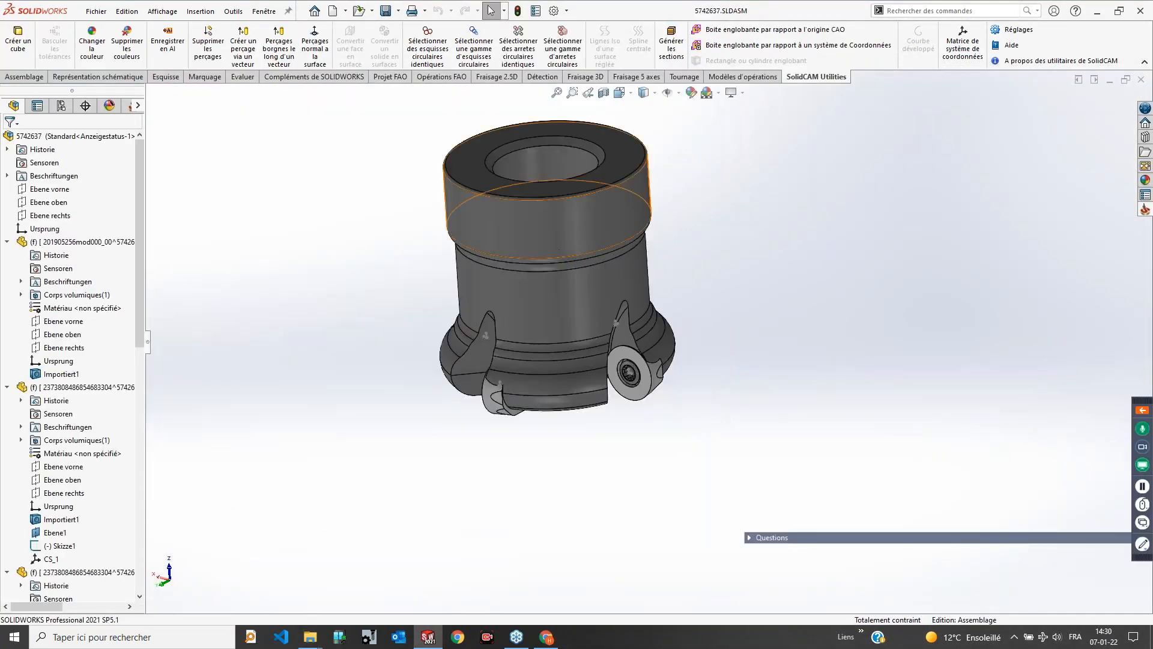
{"action": "middle_click_drag", "start_coordinate": [545, 265], "coordinate": [585, 234]}
{"action": "left_click", "coordinate": [597, 220]}
{"action": "left_click", "coordinate": [7, 242]}
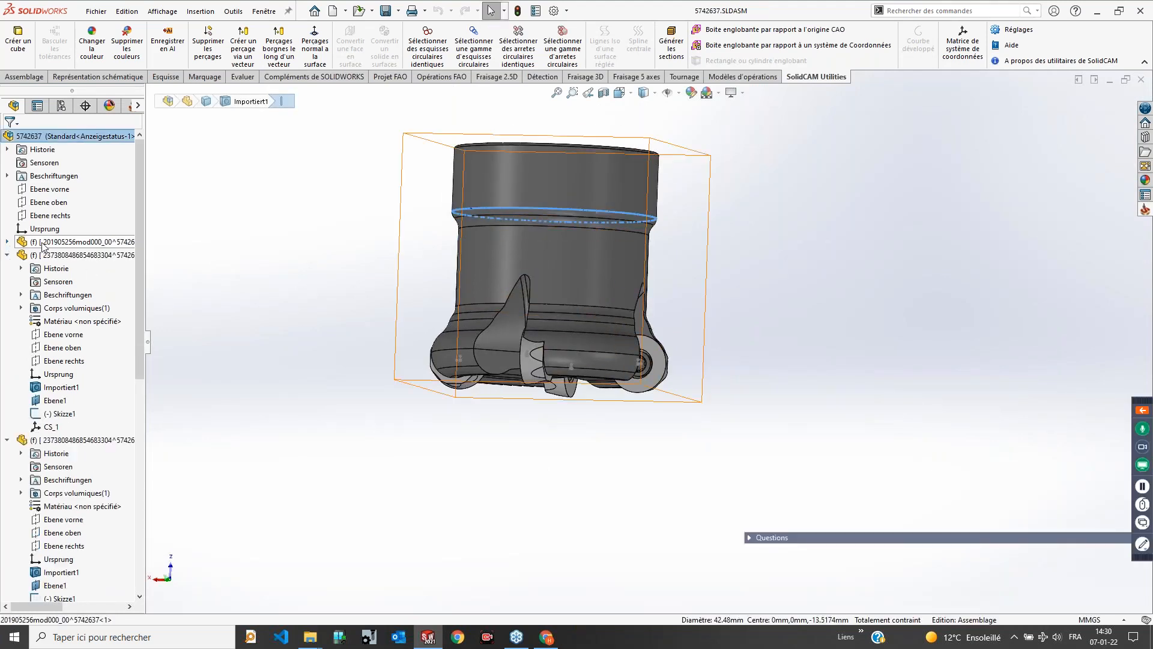
{"action": "left_click", "coordinate": [42, 242]}
{"action": "left_click", "coordinate": [7, 255]}
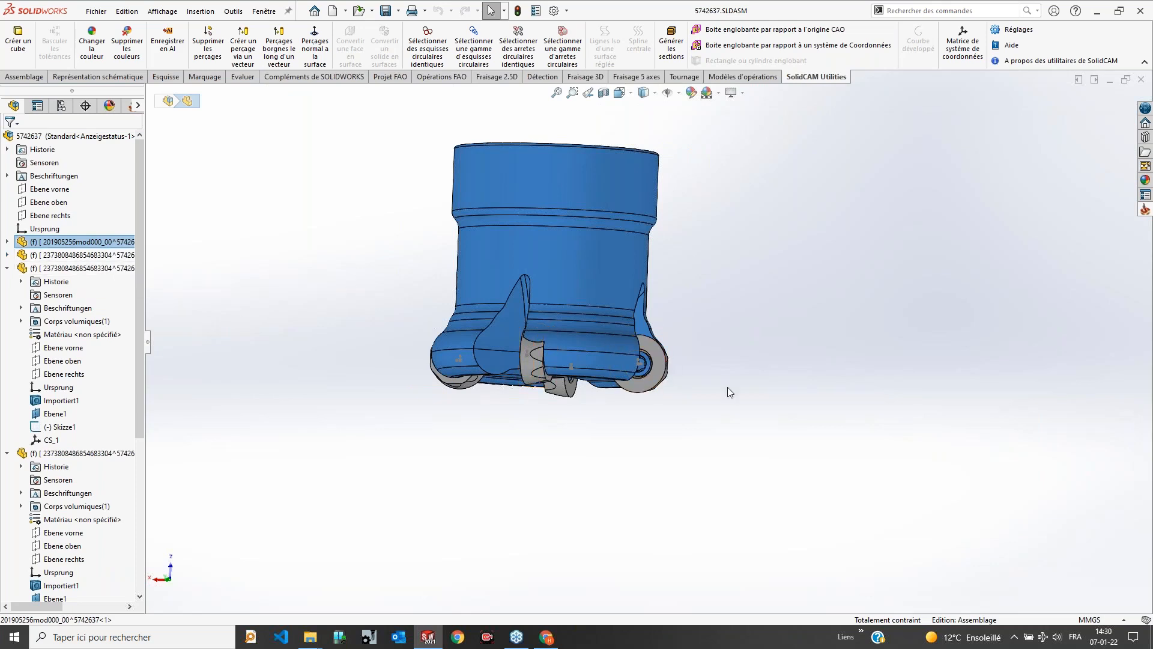
Step: Create a new SolidCAM tool assembly library (Bibliothèque d'assemblés) and reposition its window over the face mill model
{"action": "left_click", "coordinate": [1146, 210]}
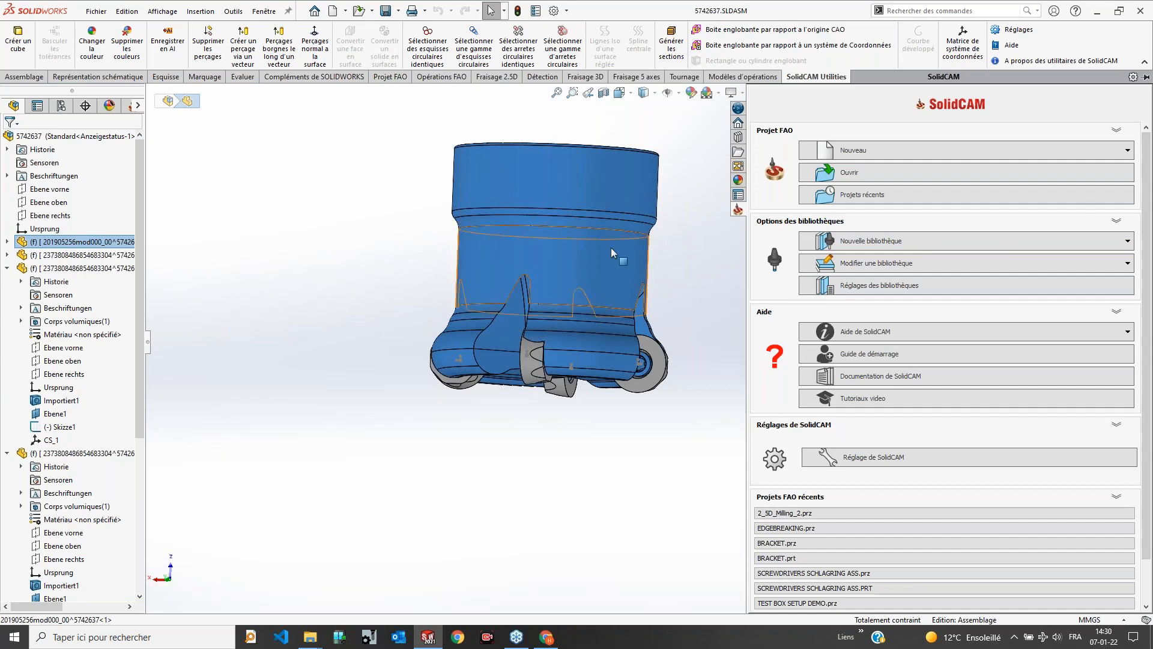
{"action": "left_click", "coordinate": [686, 263]}
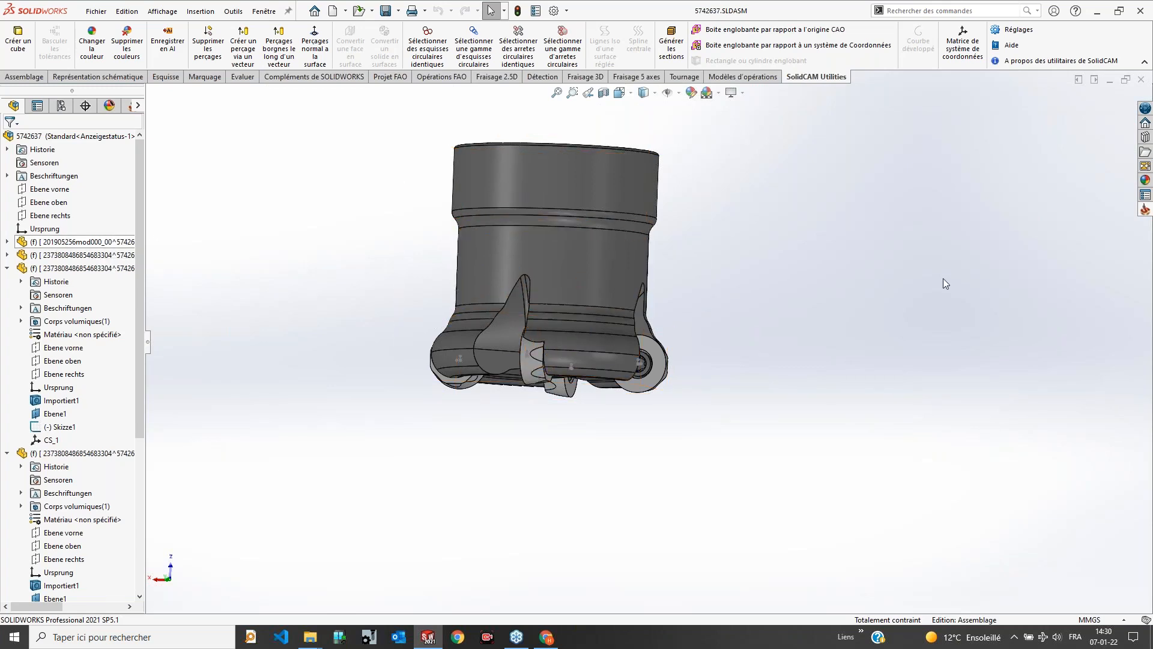
{"action": "left_click", "coordinate": [1145, 209]}
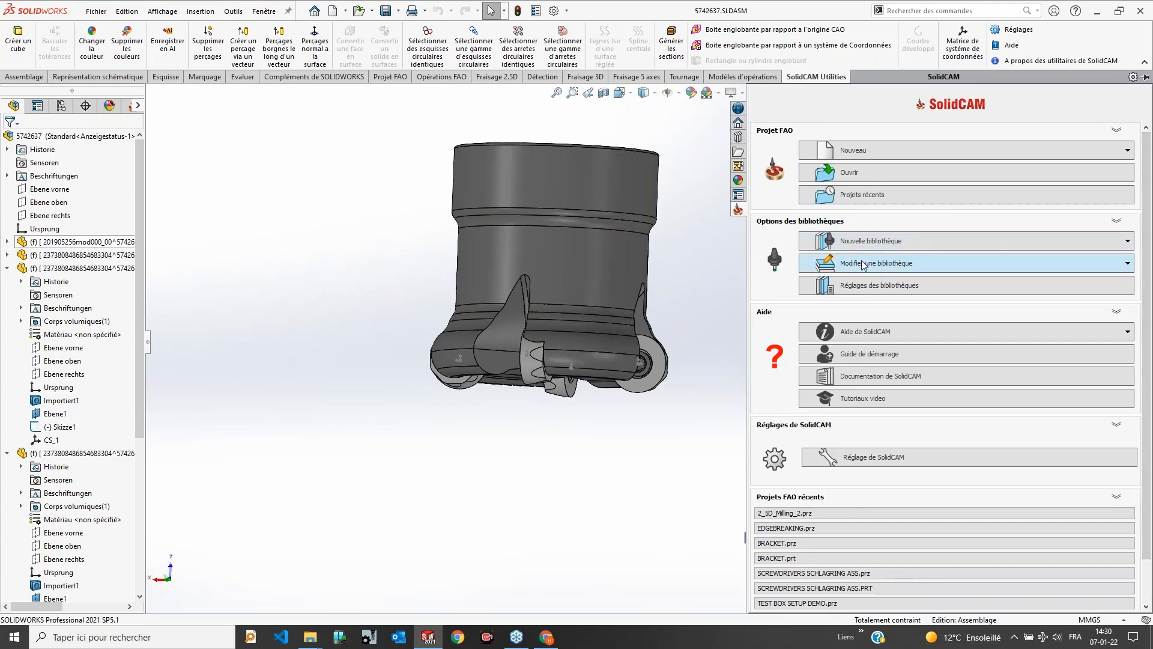
{"action": "left_click", "coordinate": [865, 265]}
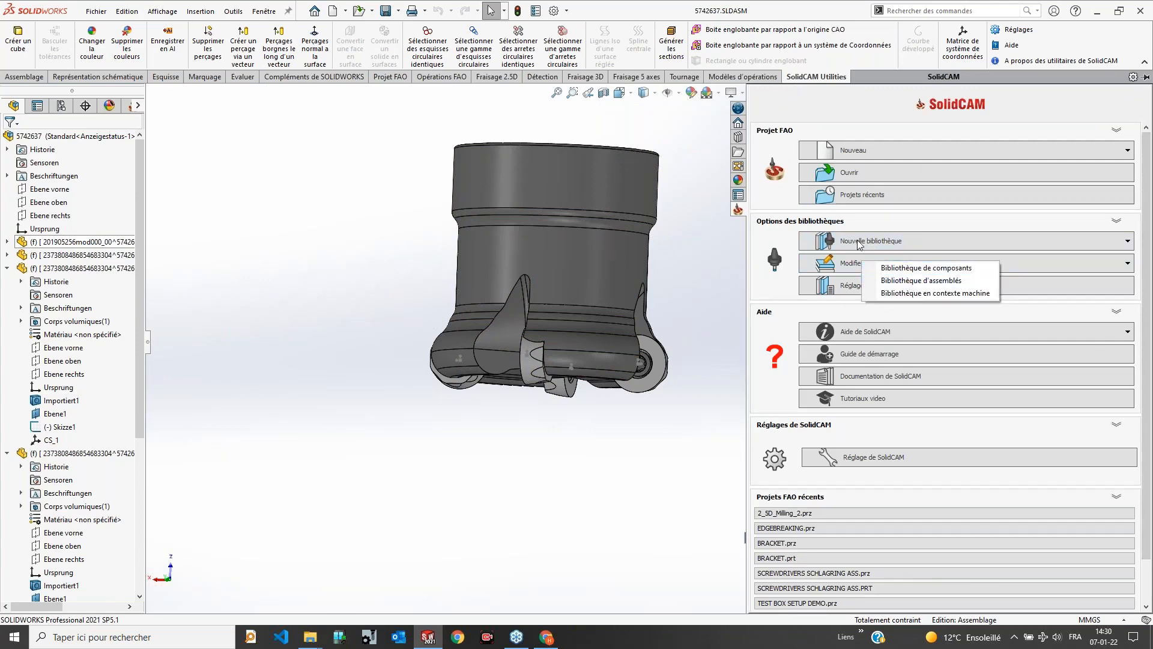
{"action": "left_click", "coordinate": [911, 281]}
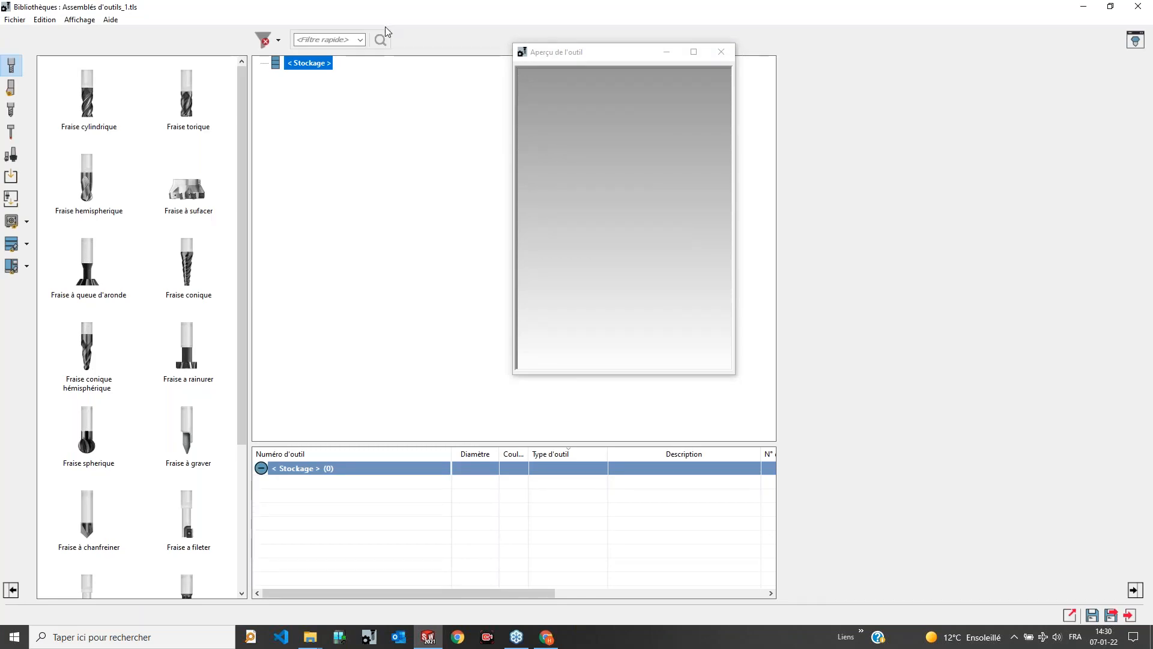
{"action": "left_click_drag", "start_coordinate": [358, 13], "coordinate": [291, 450]}
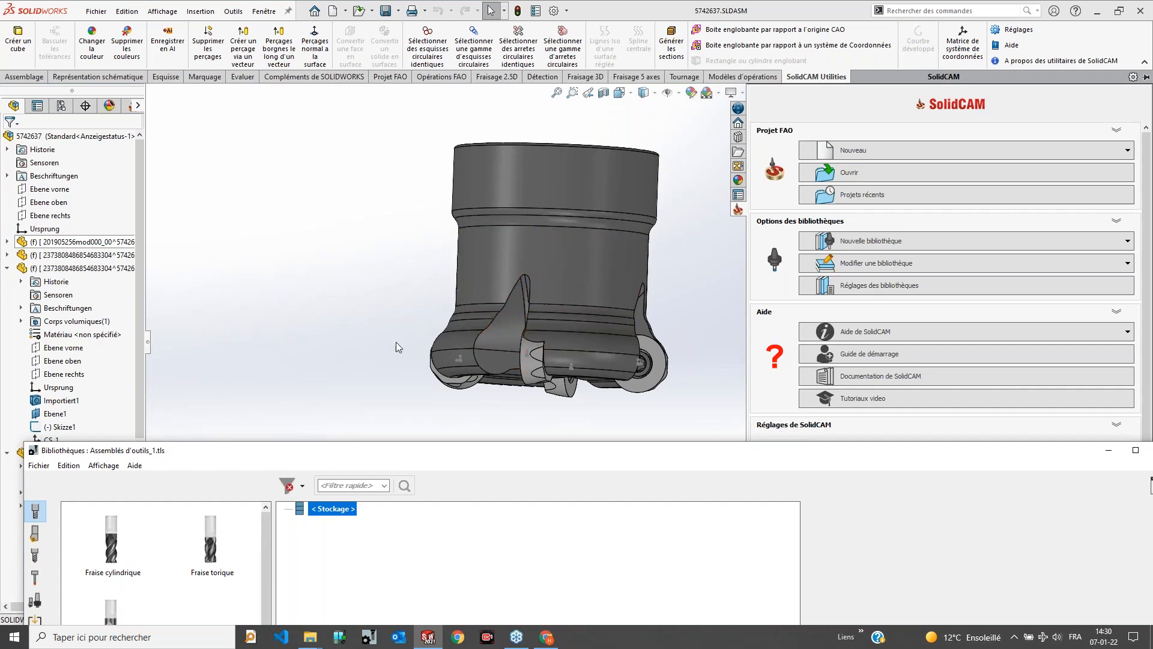
{"action": "left_click_drag", "start_coordinate": [461, 457], "coordinate": [451, 48]}
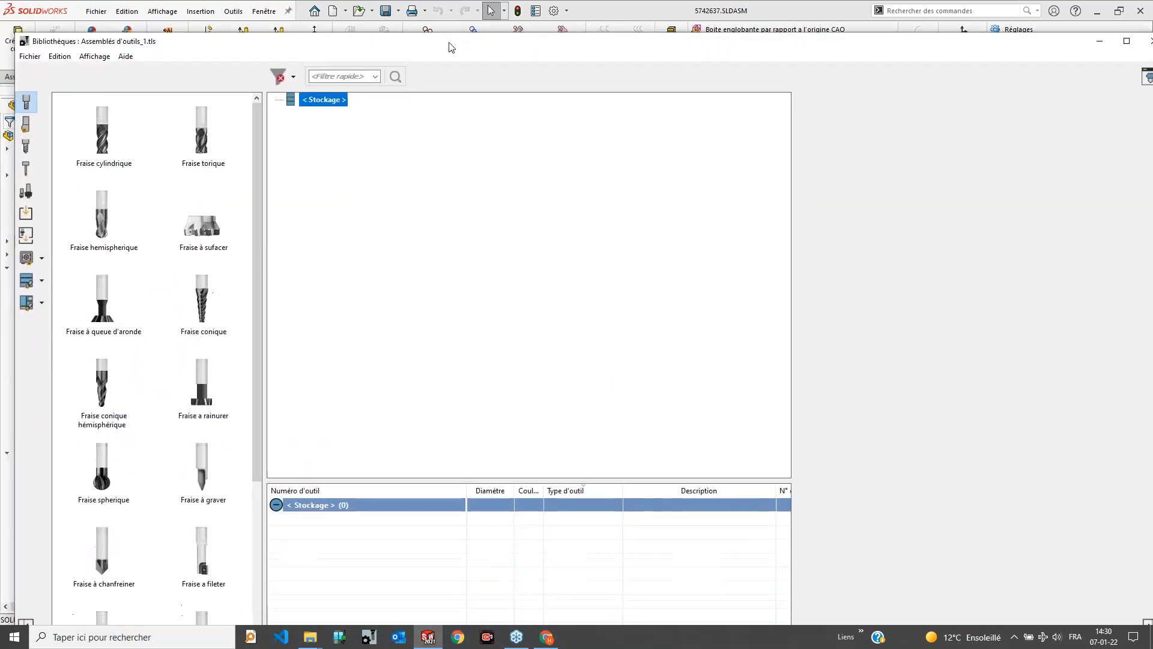
Step: Start importing the assembly from CAD, accept using the active 3D file, and generate it as a milling tool
{"action": "left_click", "coordinate": [28, 237]}
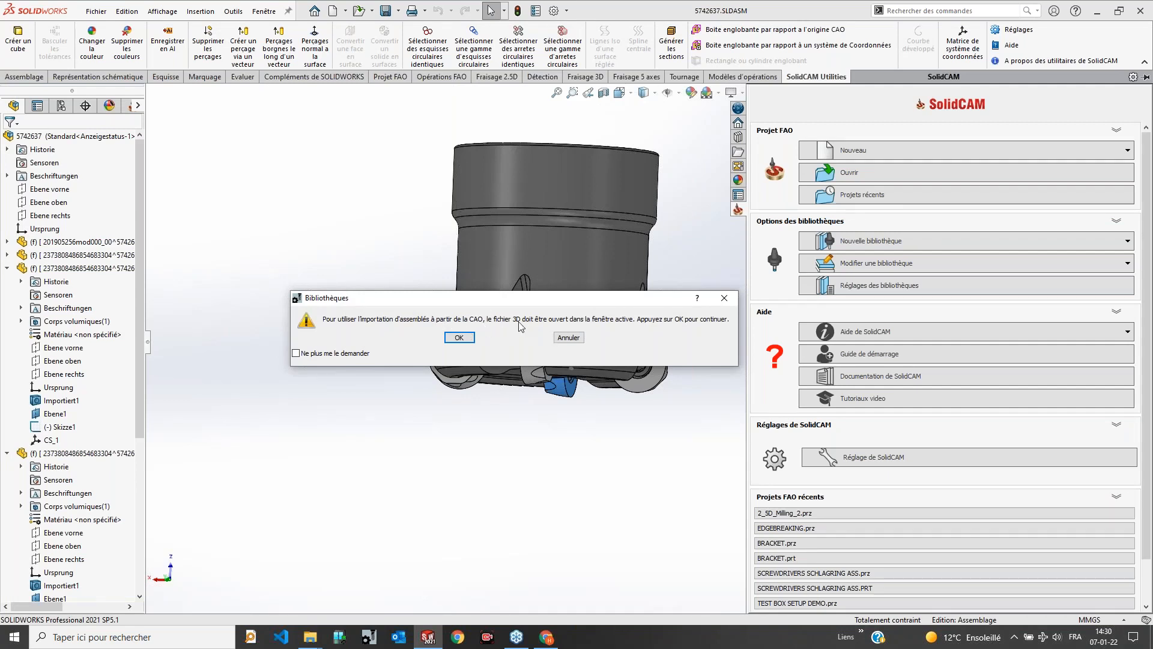
{"action": "left_click", "coordinate": [460, 337]}
{"action": "left_click_drag", "start_coordinate": [239, 75], "coordinate": [345, 88]}
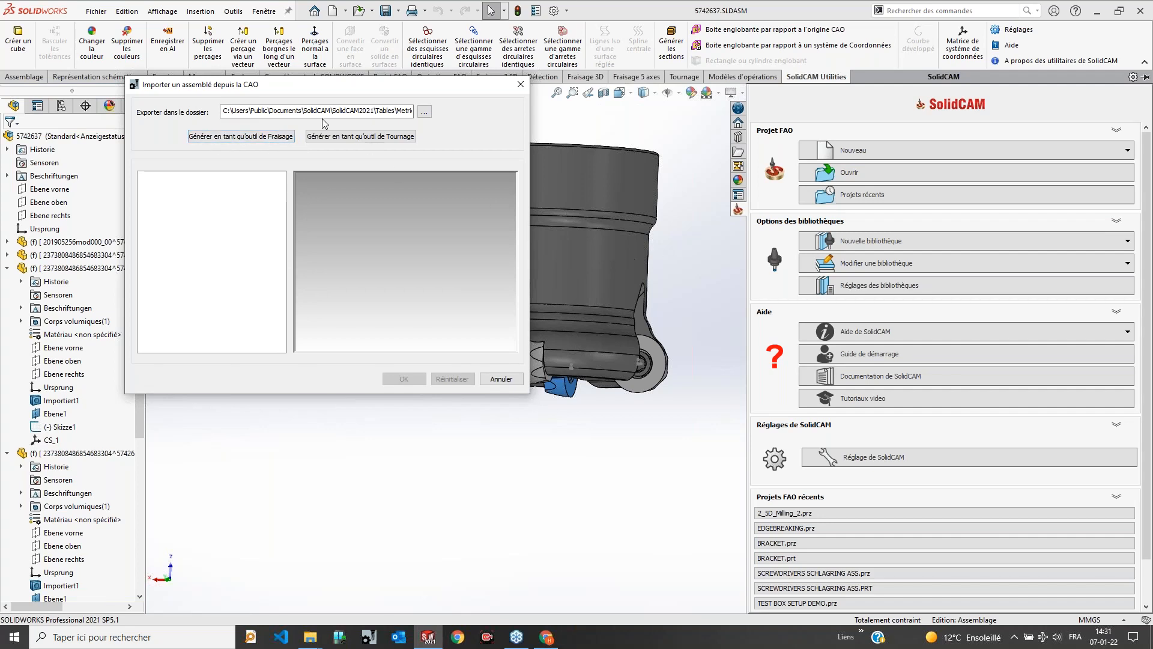
{"action": "left_click", "coordinate": [241, 137]}
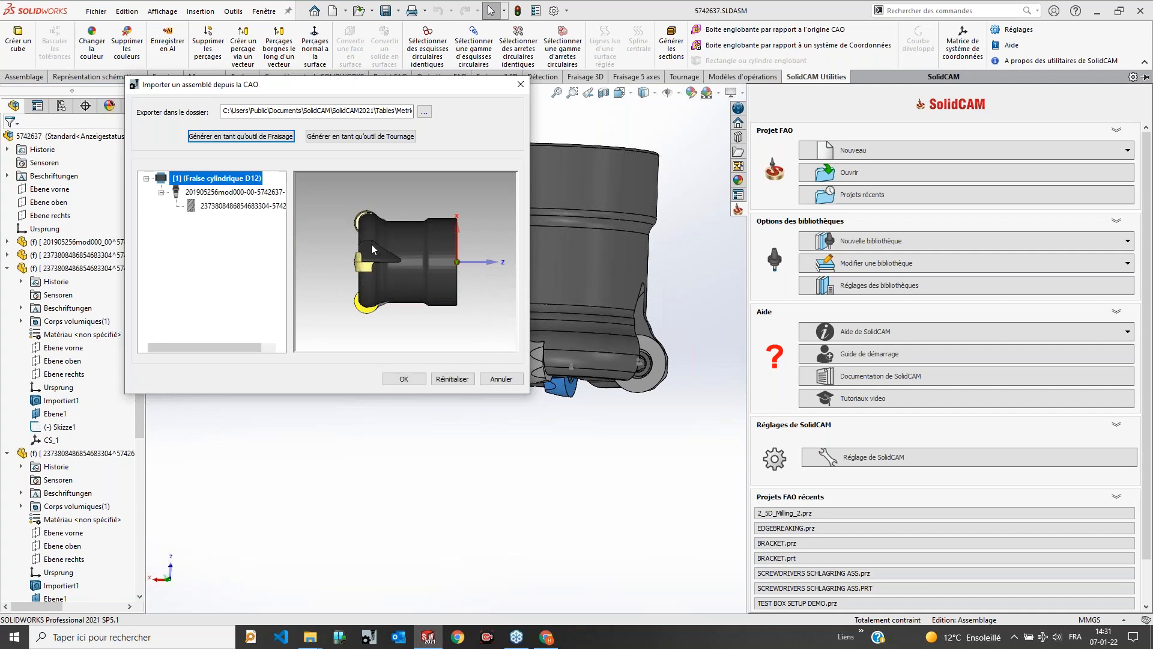
Step: Examine the cutter body and the round insert components in the import preview
{"action": "left_click", "coordinate": [190, 193]}
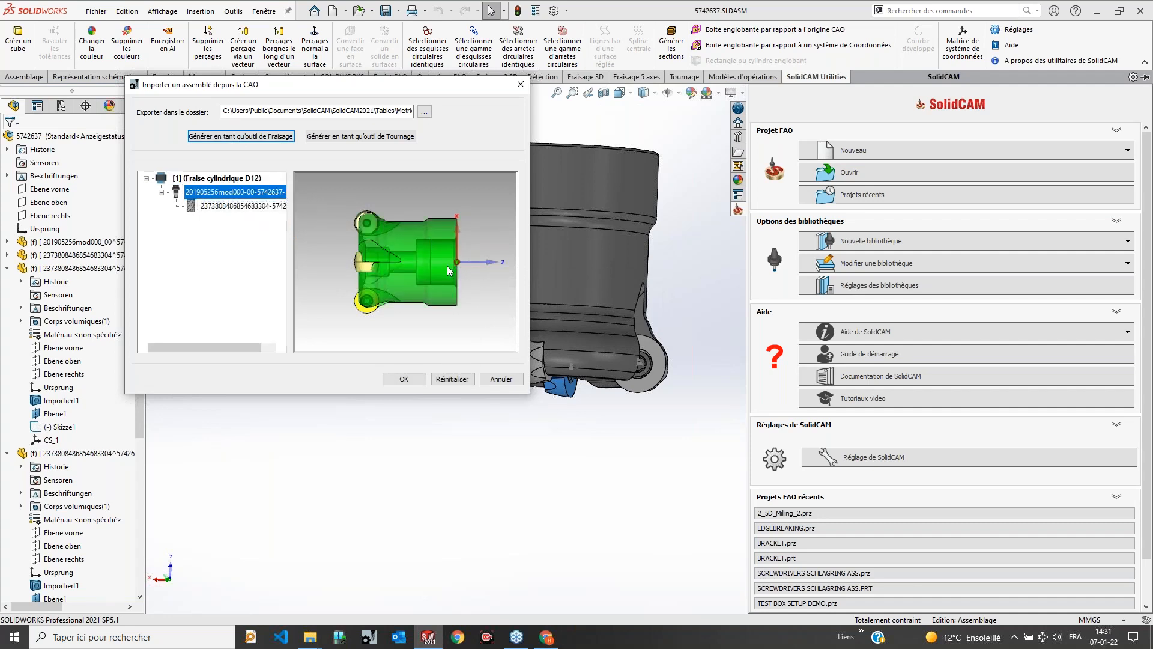
{"action": "left_click", "coordinate": [218, 207]}
{"action": "left_click_drag", "start_coordinate": [358, 225], "coordinate": [372, 269]}
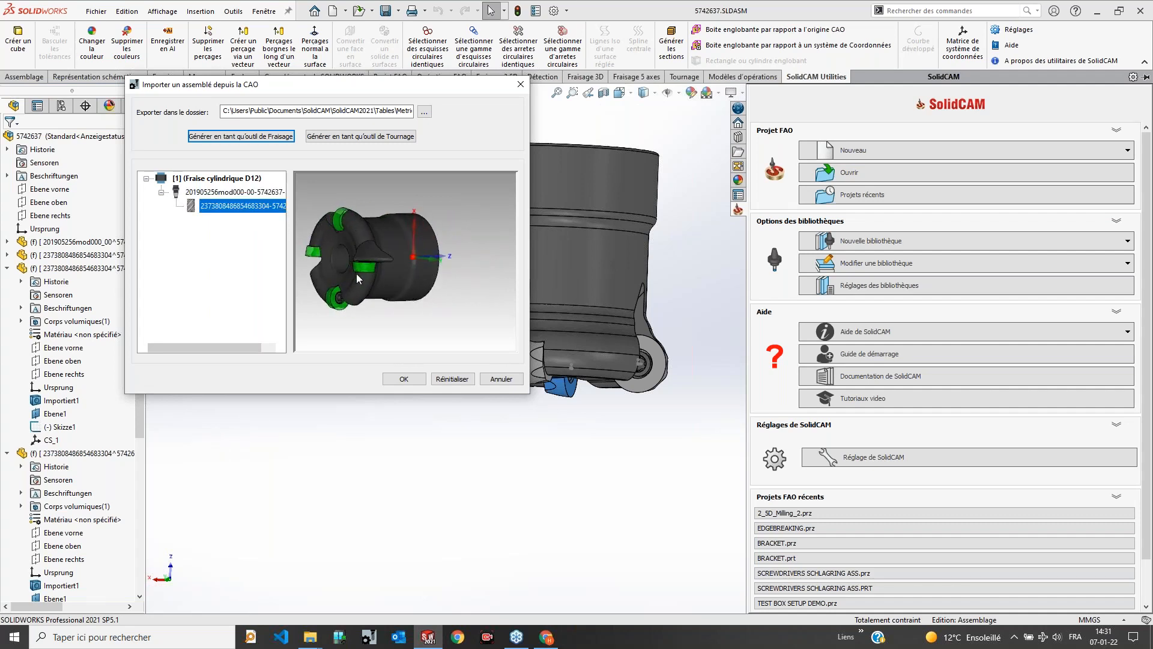
Step: Change the insert component's reference origin to CS_1 and accept the CAD assembly import
{"action": "right_click", "coordinate": [239, 205]}
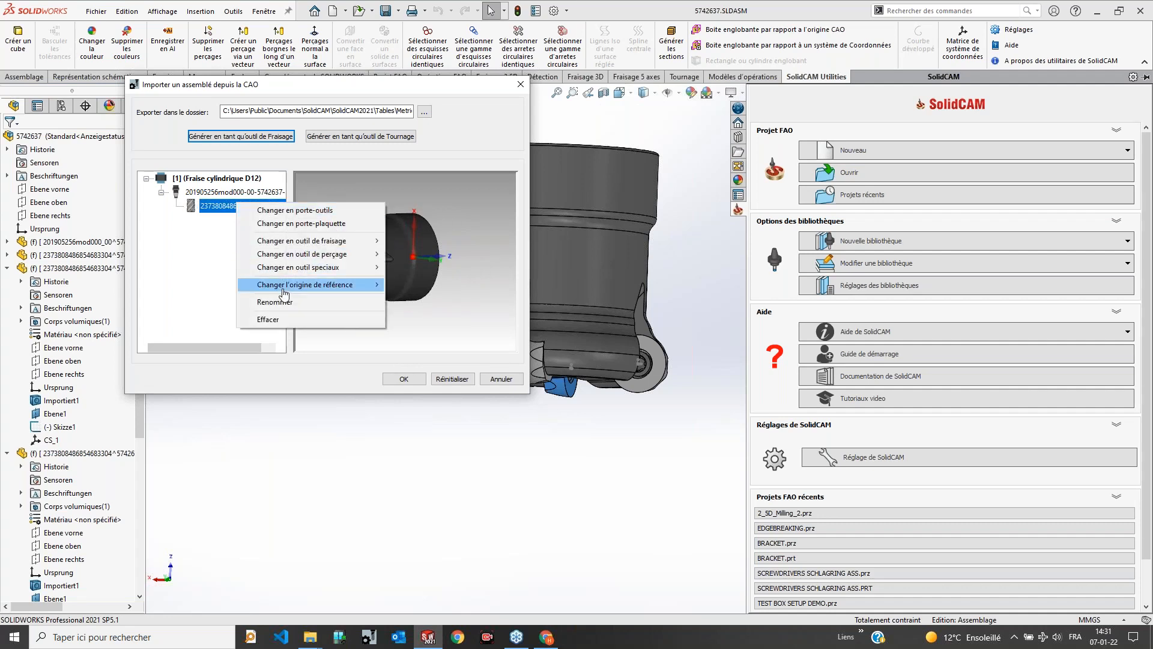
{"action": "mouse_move", "coordinate": [285, 288]}
{"action": "left_click", "coordinate": [417, 296]}
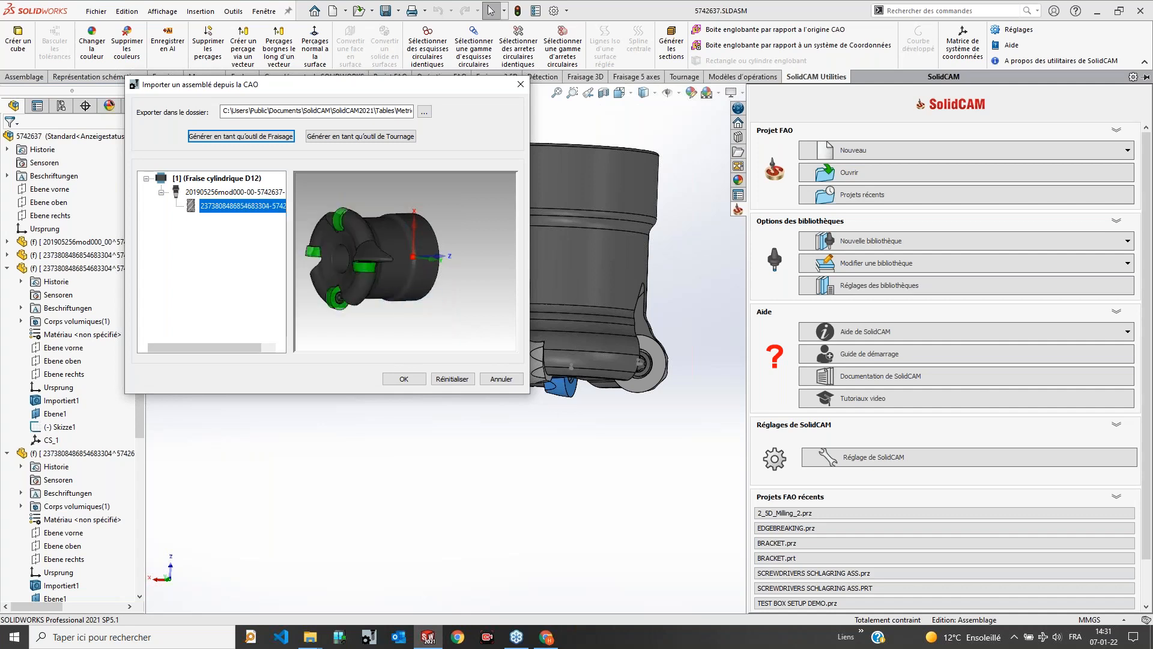
{"action": "right_click", "coordinate": [230, 206]}
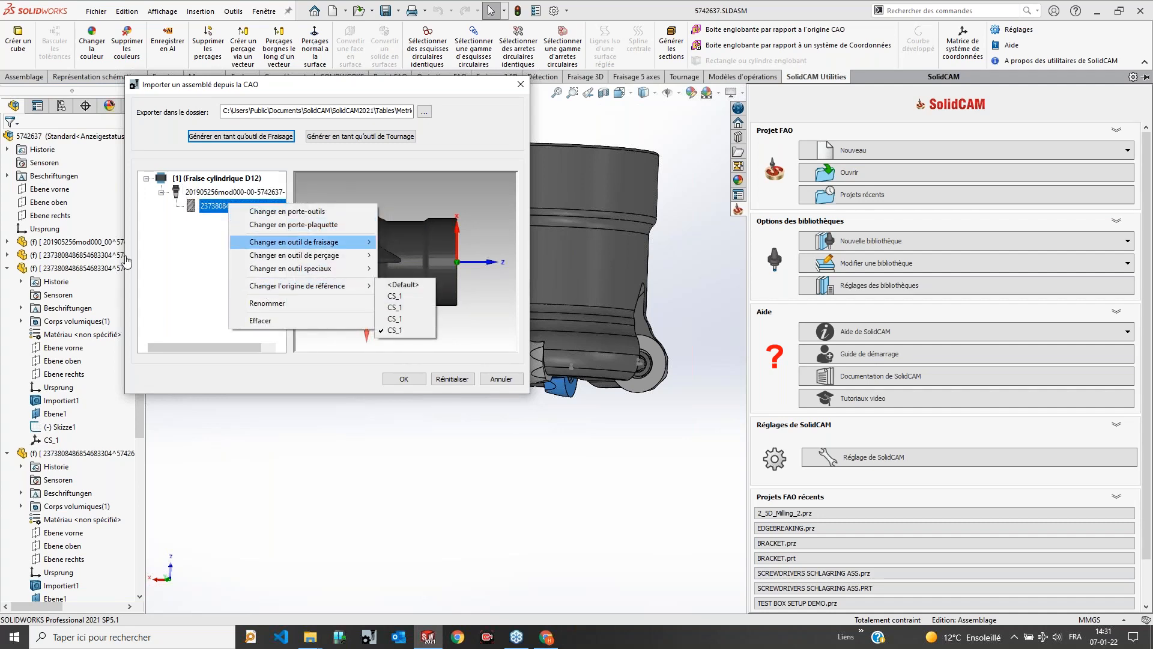
{"action": "left_click", "coordinate": [192, 273]}
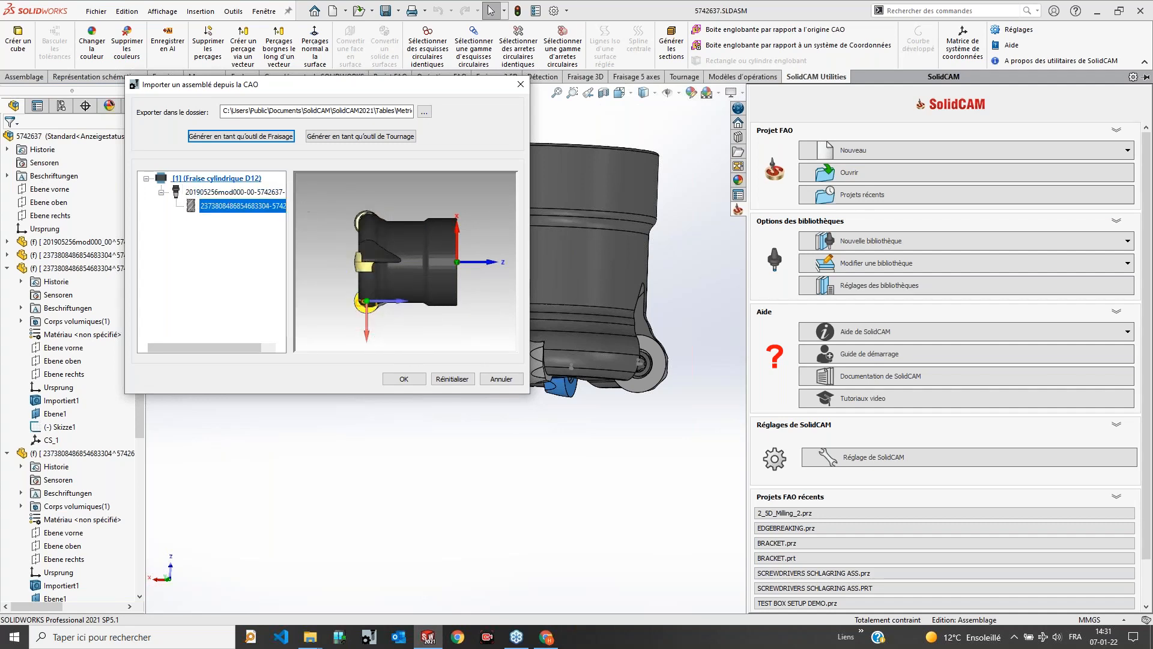
{"action": "left_click", "coordinate": [398, 379]}
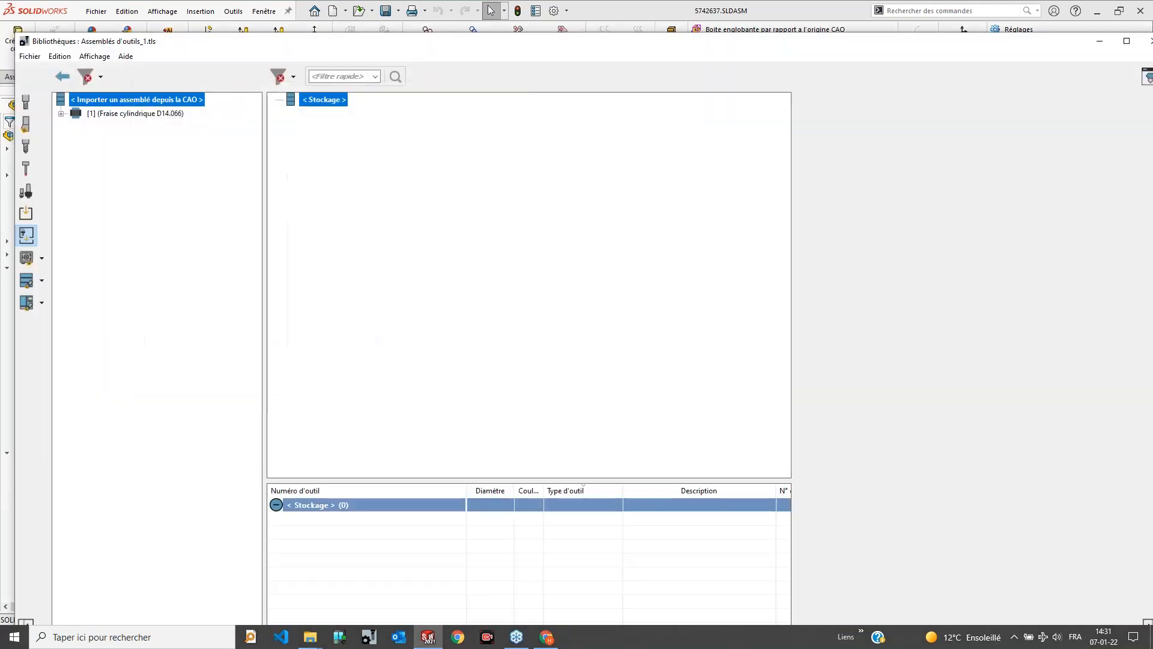
{"action": "left_click_drag", "start_coordinate": [136, 113], "coordinate": [327, 101]}
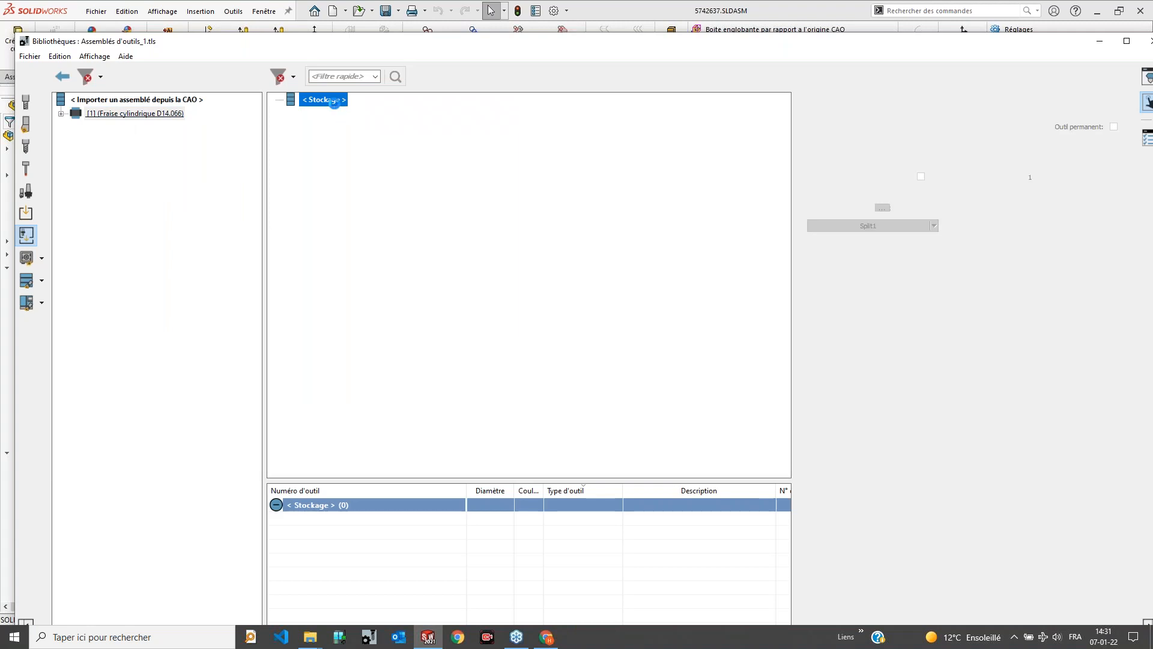
{"action": "left_click", "coordinate": [291, 113]}
{"action": "left_click", "coordinate": [305, 127]}
{"action": "left_click", "coordinate": [360, 127]}
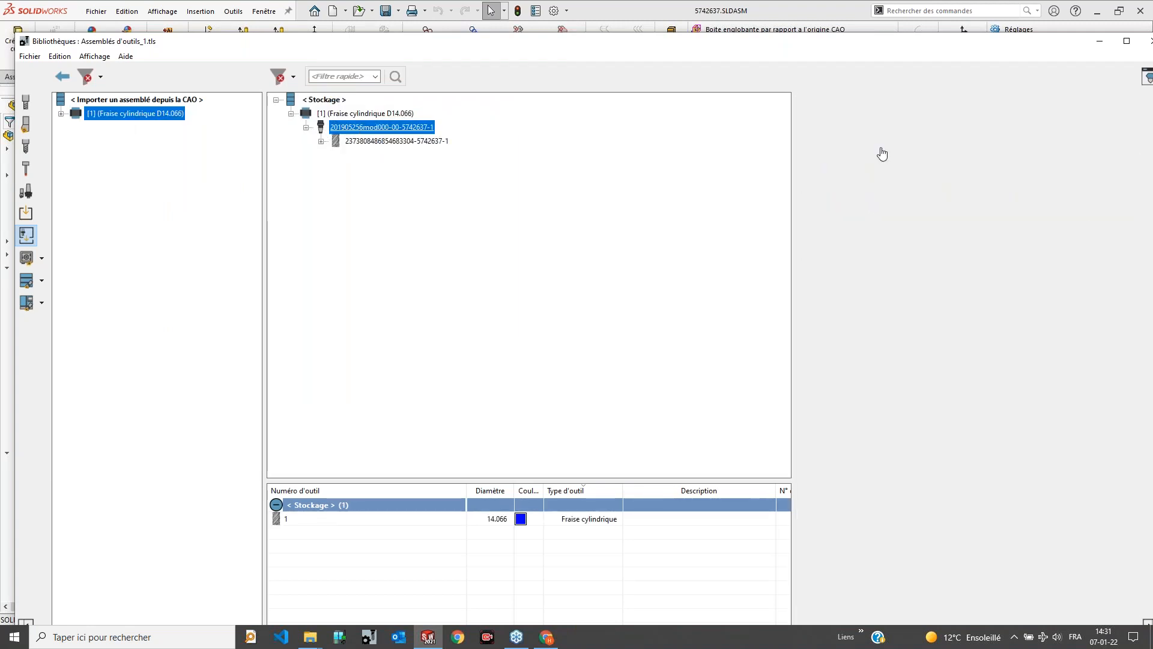
Step: Examine the stored tool's holder, insert parameters and Cutting Point together with its 3D tool preview
{"action": "left_click", "coordinate": [1151, 81]}
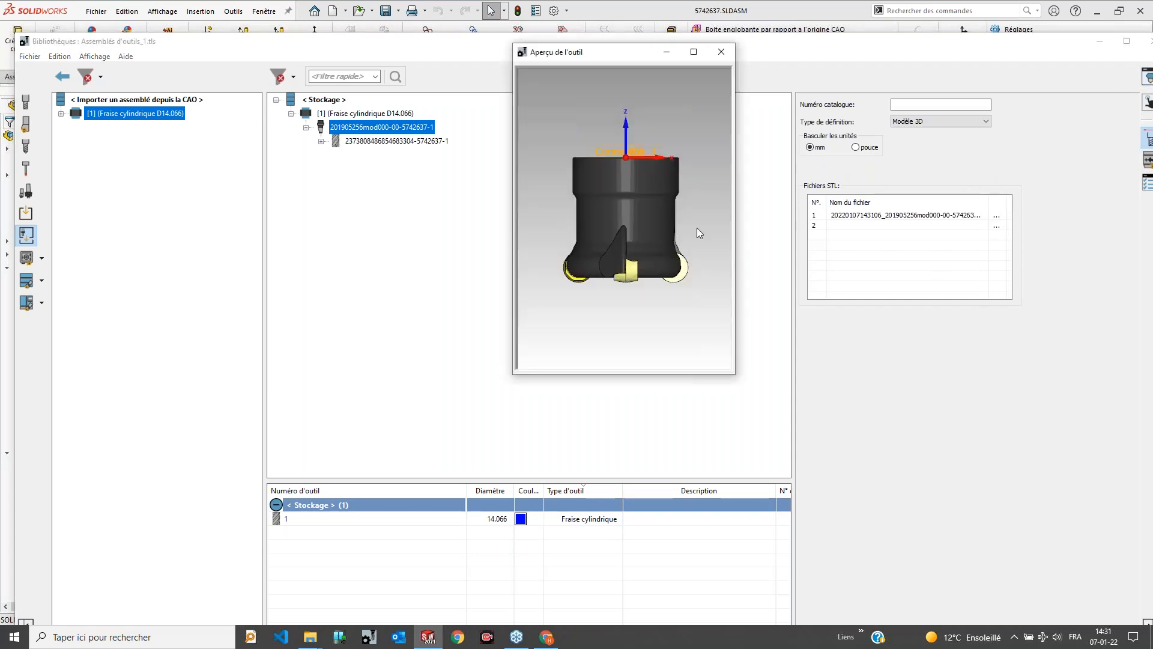
{"action": "left_click", "coordinate": [426, 143]}
{"action": "left_click", "coordinate": [321, 141]}
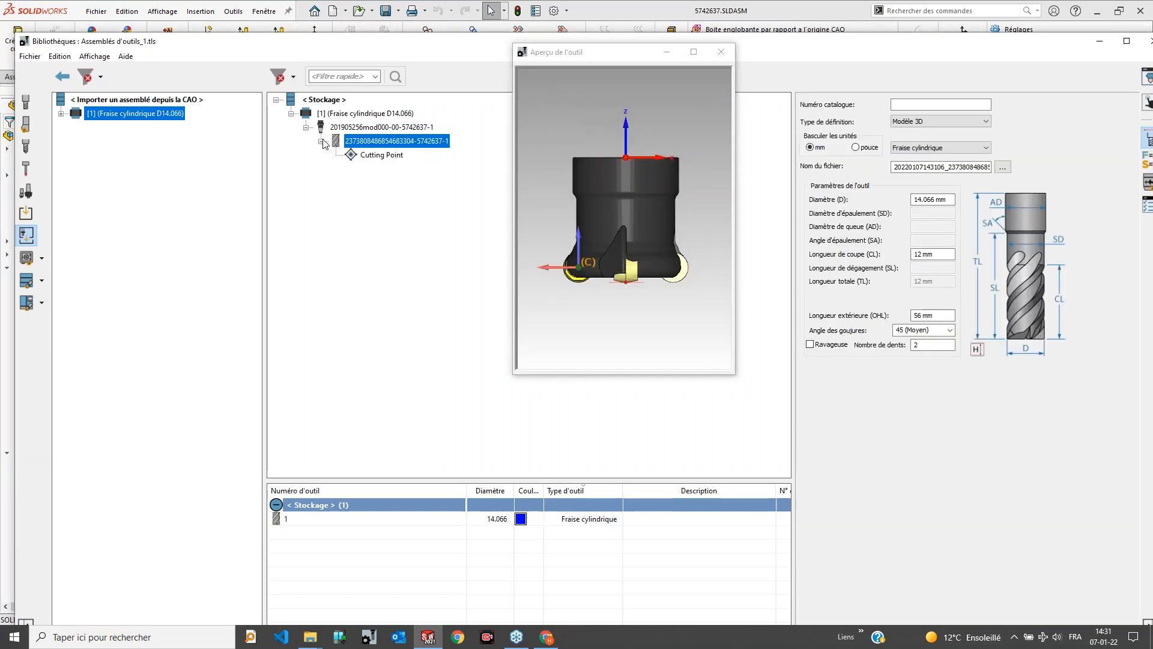
{"action": "left_click", "coordinate": [364, 156]}
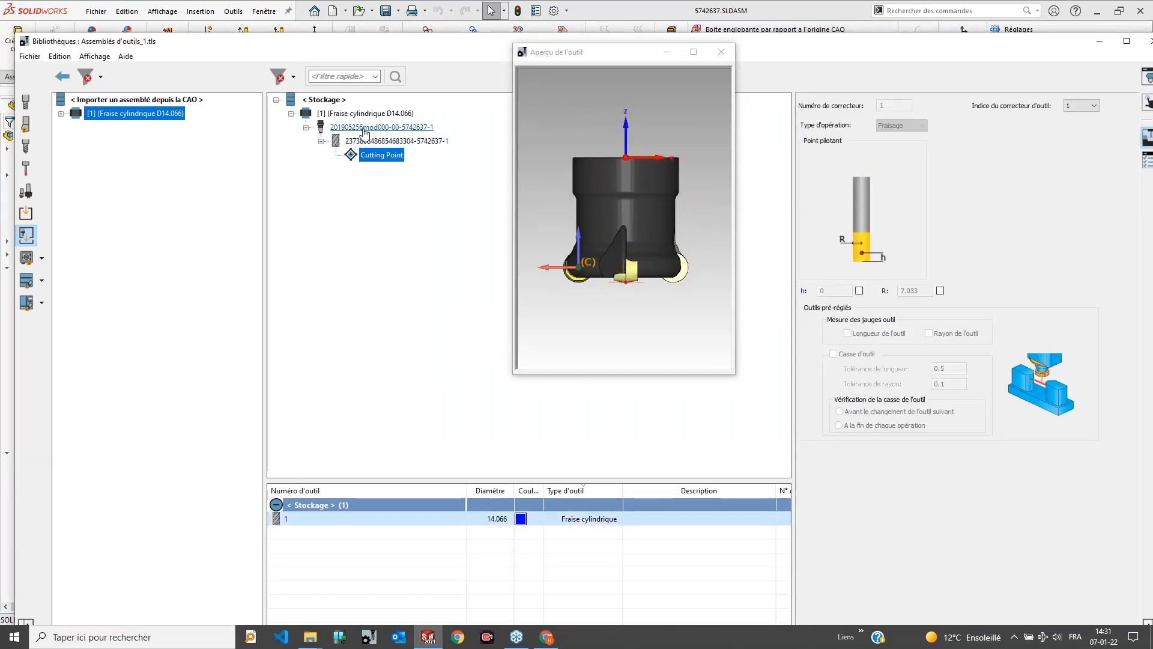
{"action": "left_click", "coordinate": [718, 267]}
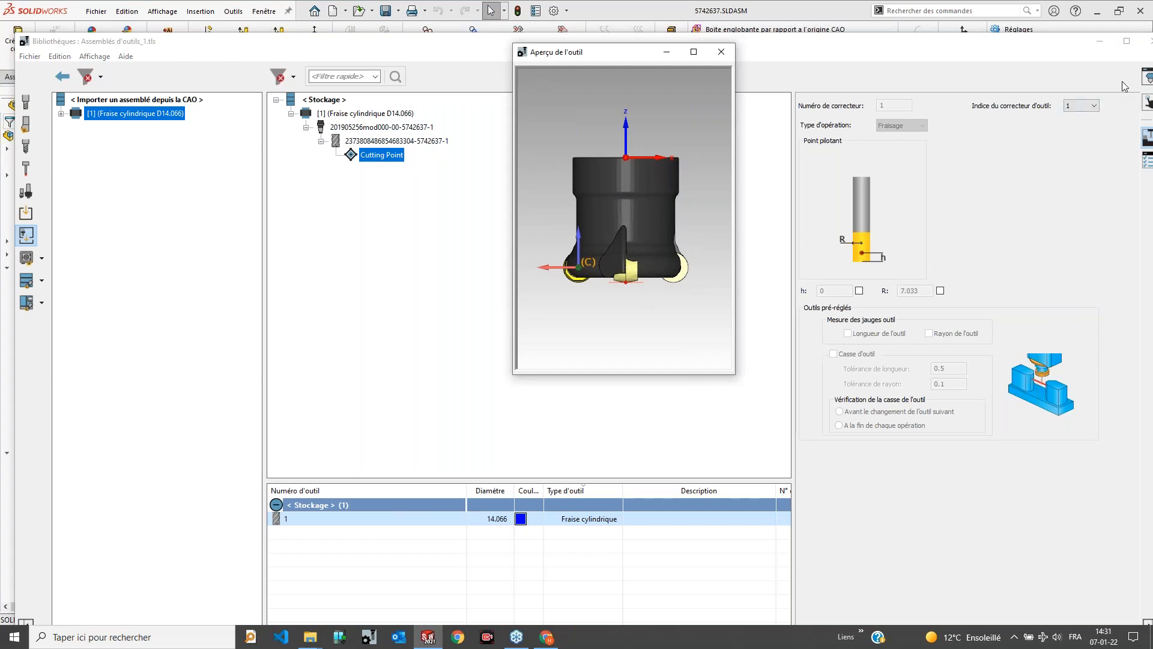
{"action": "double_click", "coordinate": [1078, 45]}
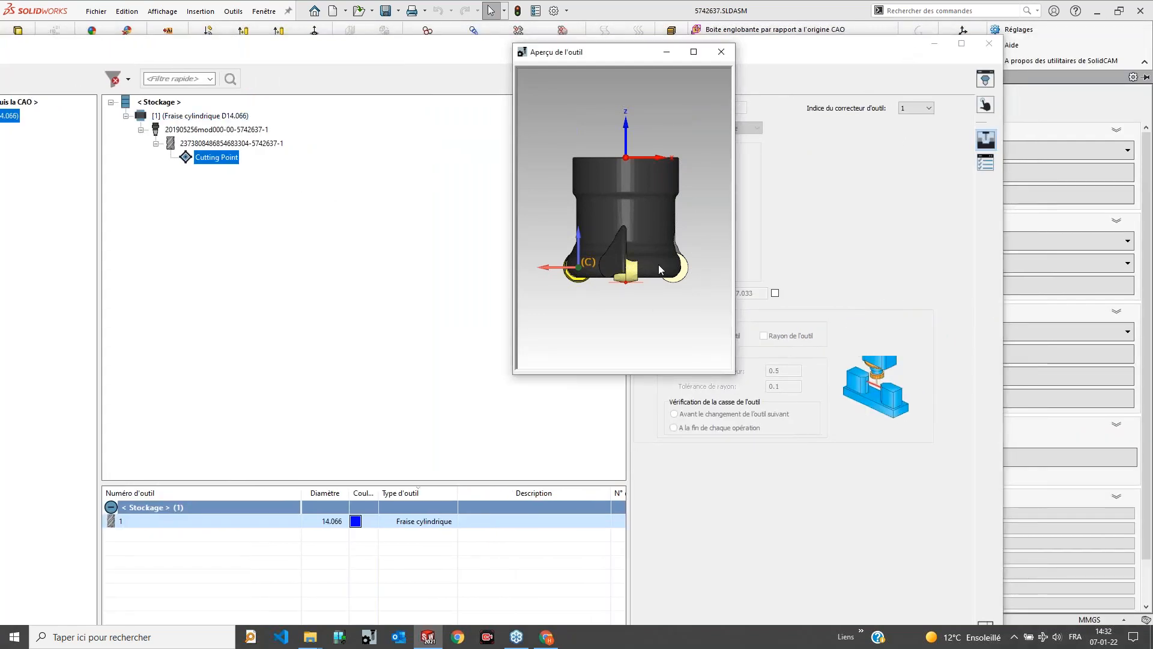
{"action": "middle_click_drag", "start_coordinate": [633, 250], "coordinate": [633, 262]}
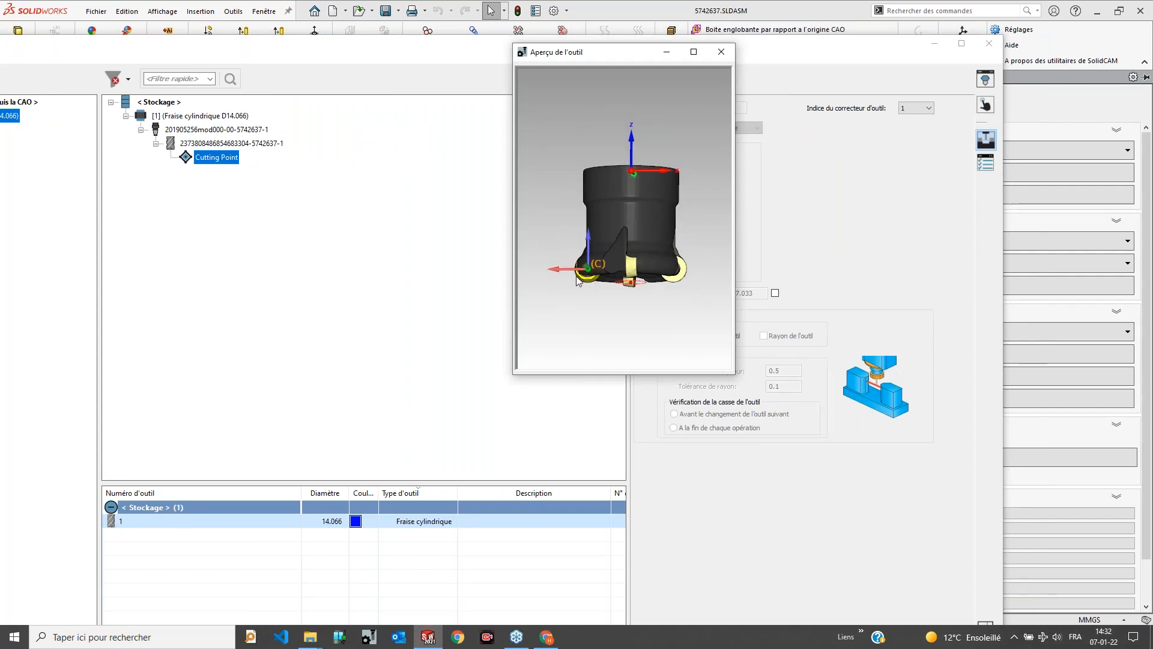
Step: Close the Assemblés d'outils_1.tls library without saving and close the 5742637 assembly
{"action": "left_click", "coordinate": [989, 44]}
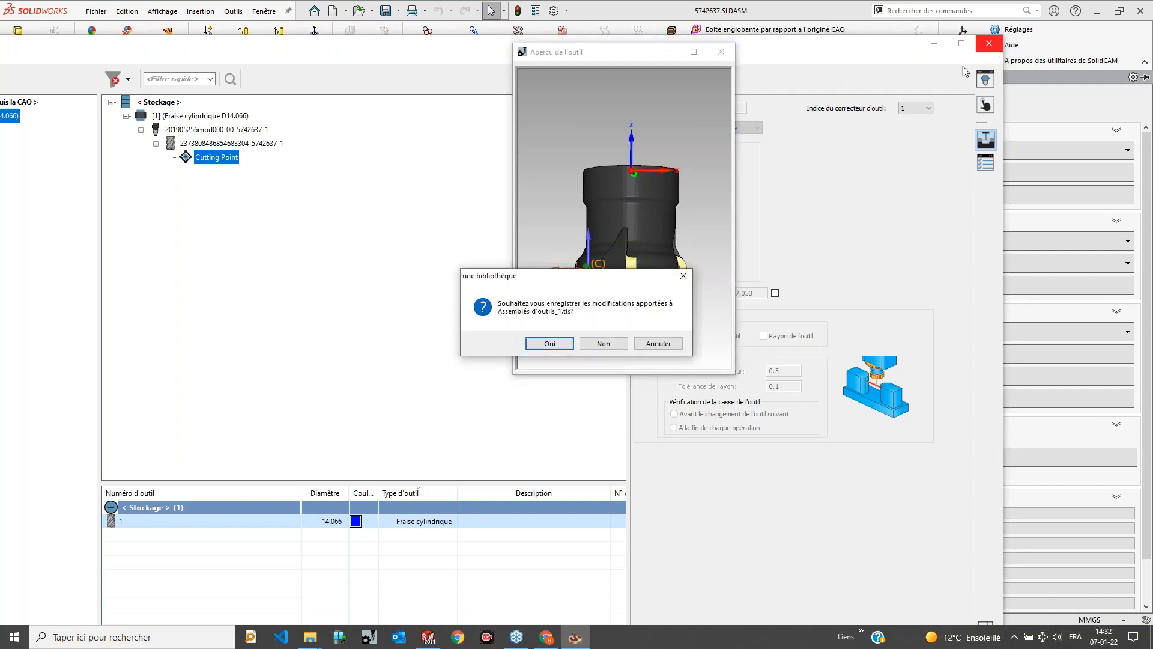
{"action": "left_click", "coordinate": [596, 345]}
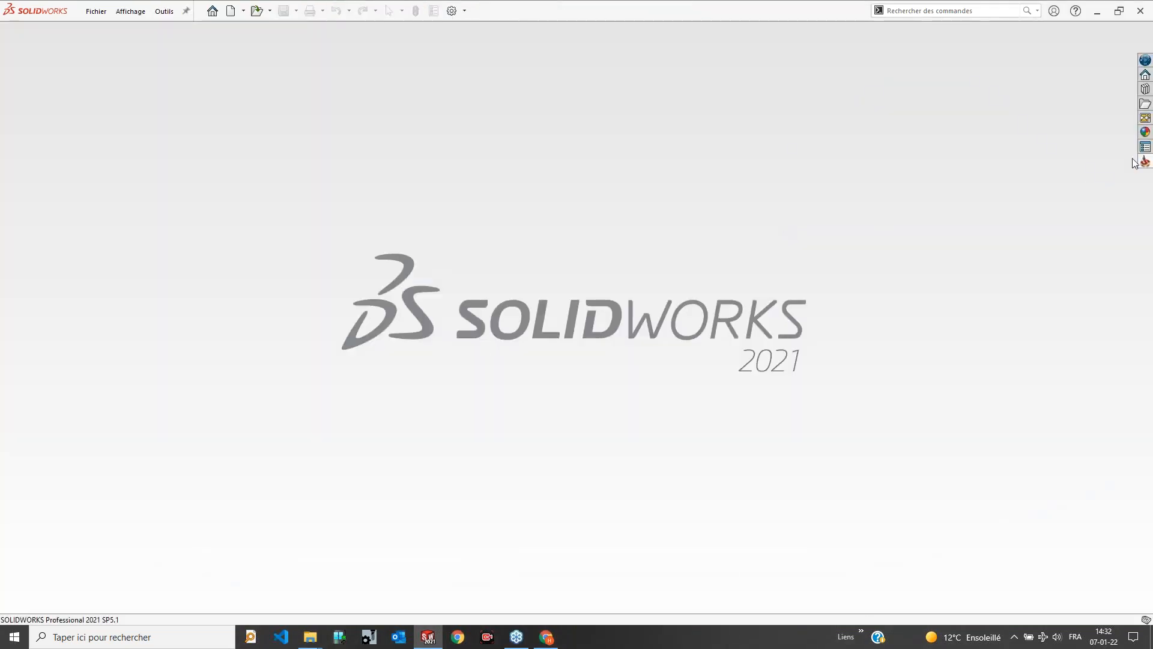
Step: Open the ANGULAR HEAD PART CAM project from "3_Tête a renvoi d'angles - Fraises à rayonner" in Webinar nouveautés, declining to locate the original model
{"action": "left_click", "coordinate": [847, 135]}
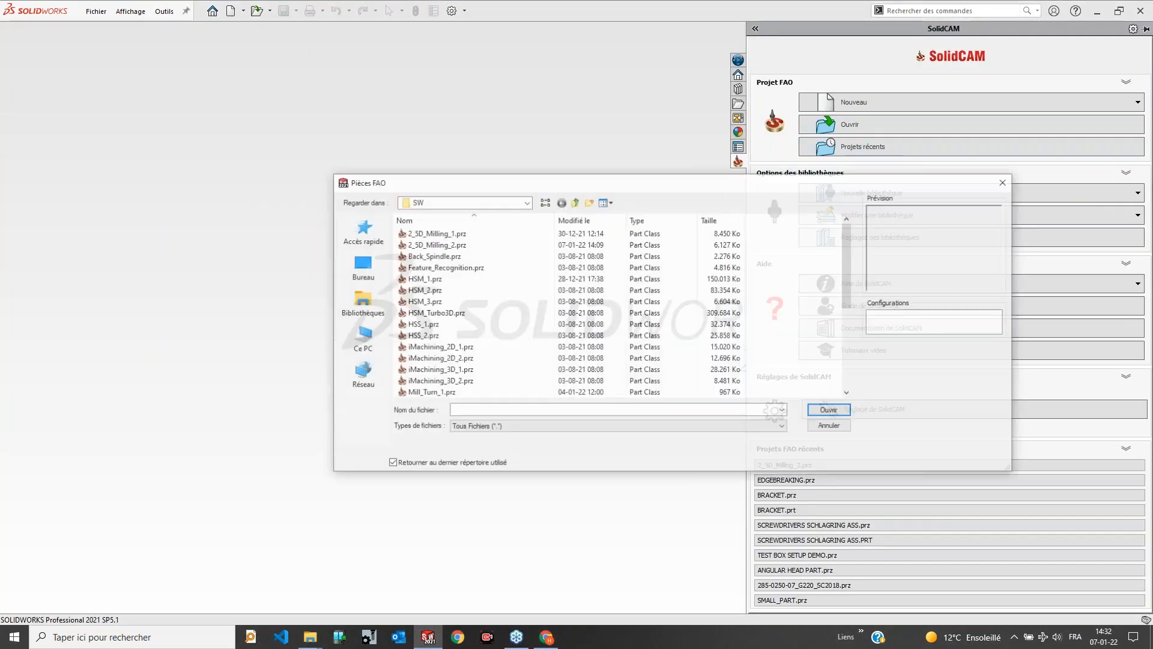
{"action": "left_click", "coordinate": [371, 280]}
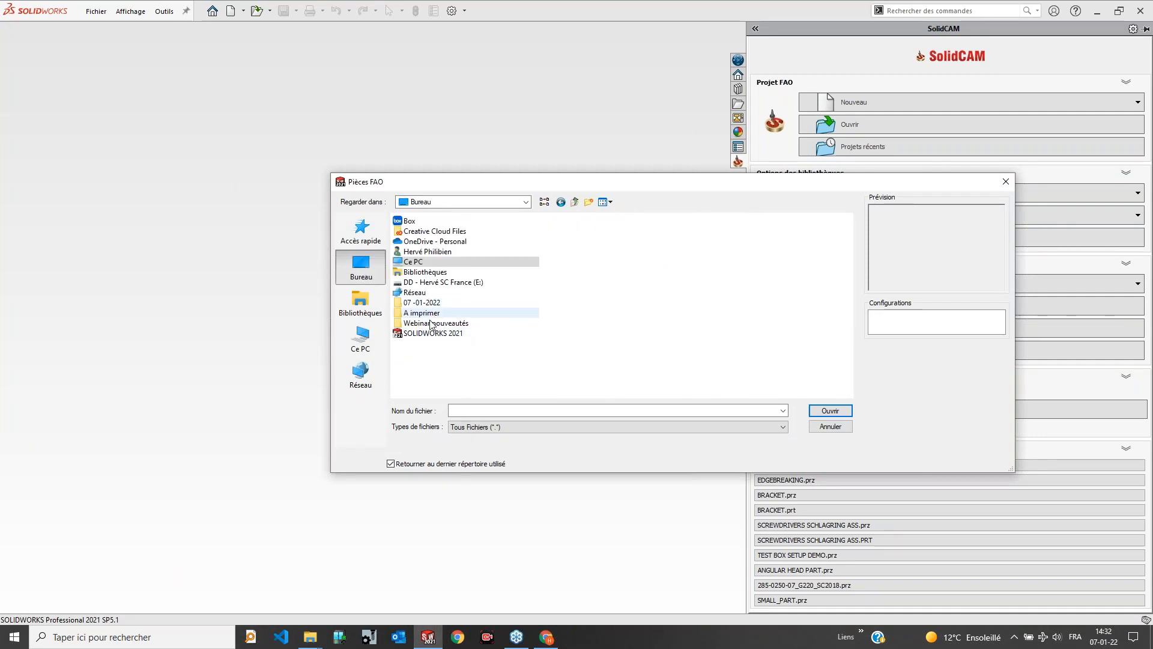
{"action": "left_click", "coordinate": [432, 324]}
{"action": "double_click", "coordinate": [432, 324]}
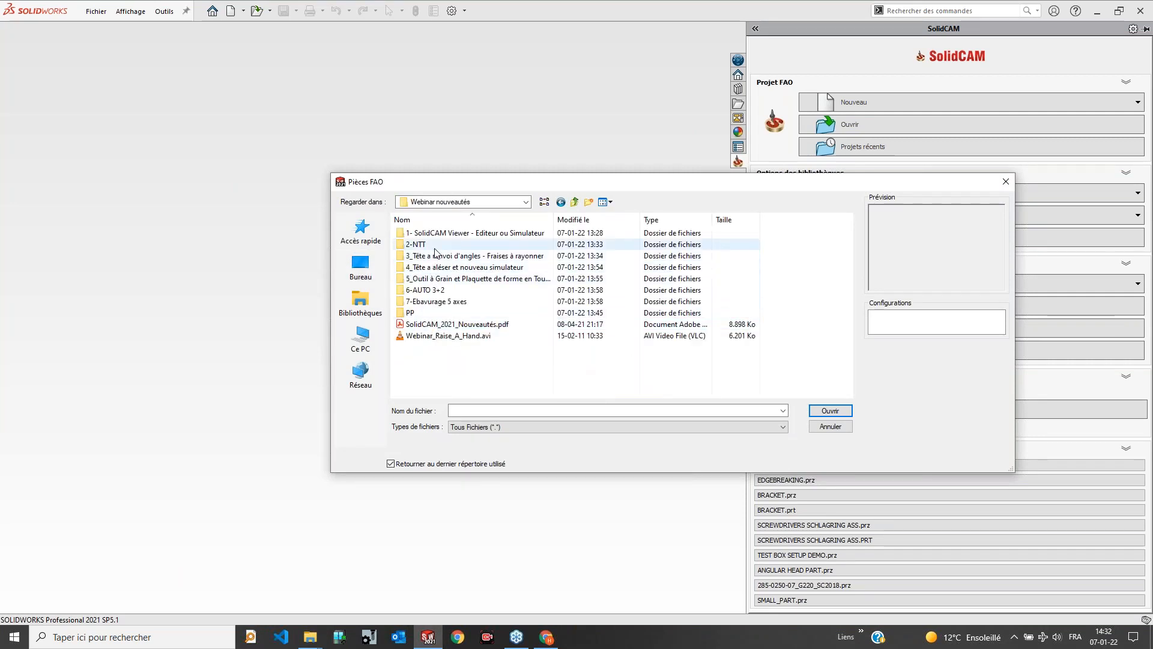
{"action": "double_click", "coordinate": [434, 257]}
{"action": "double_click", "coordinate": [431, 233]}
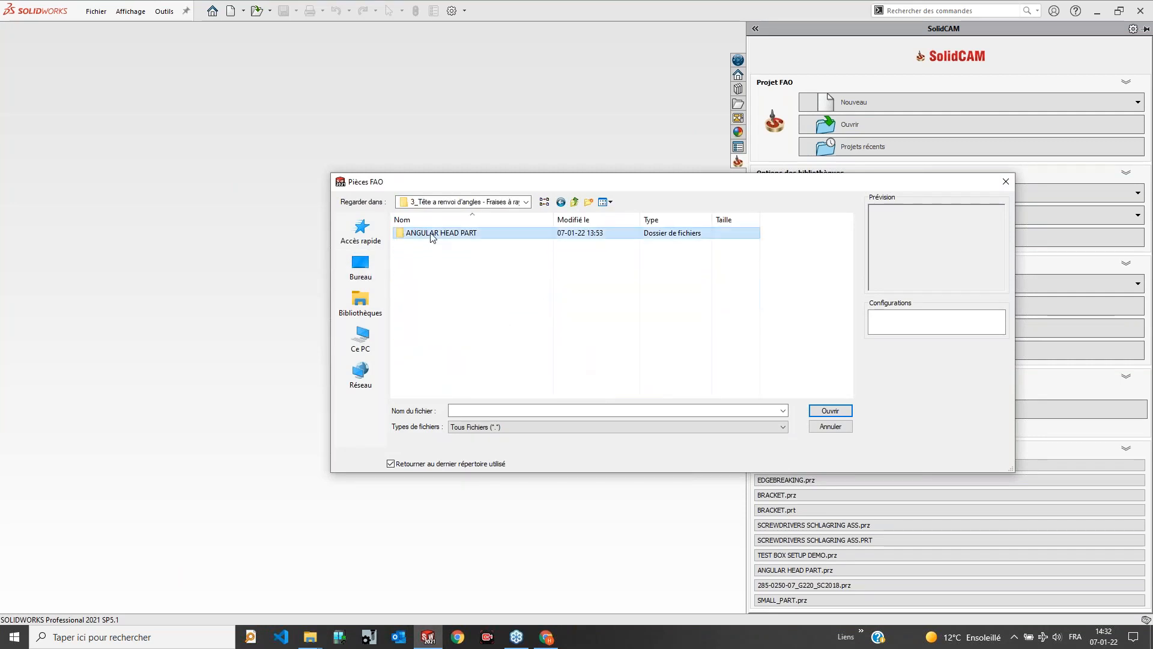
{"action": "left_click", "coordinate": [424, 244]}
{"action": "left_click", "coordinate": [828, 411]}
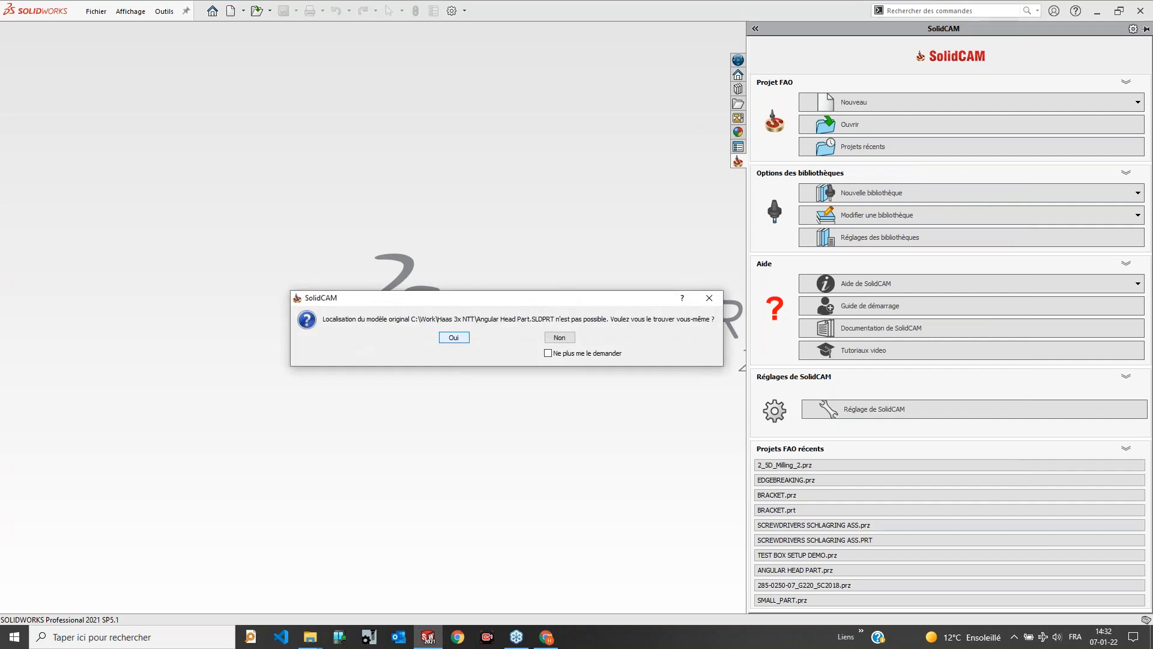
{"action": "left_click", "coordinate": [558, 338]}
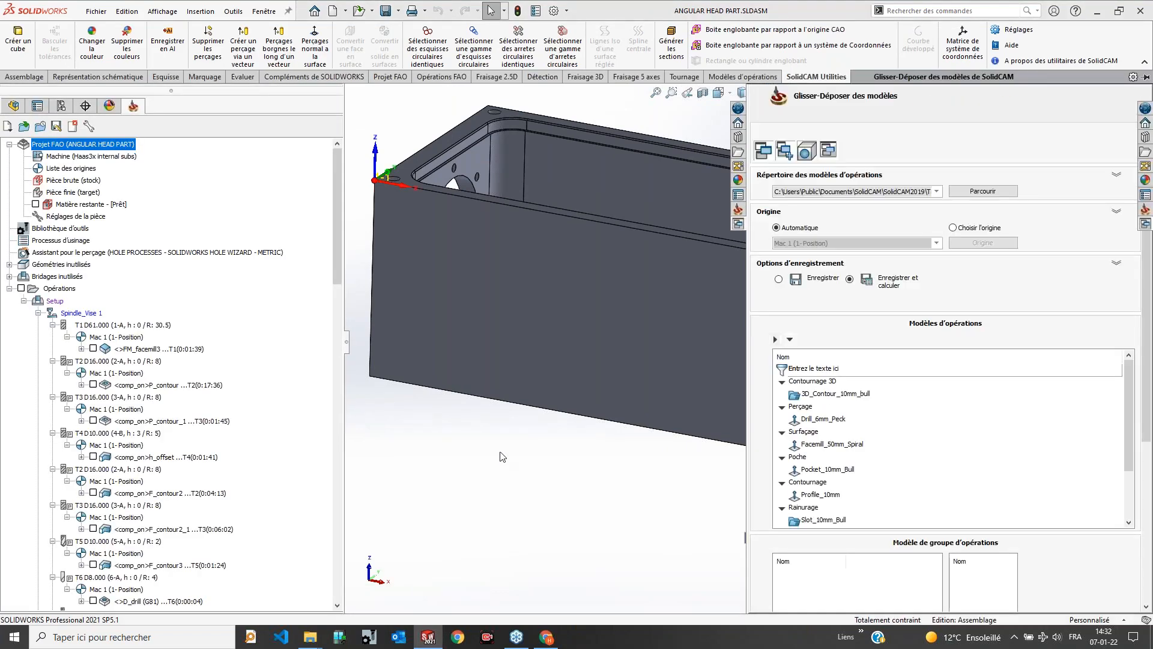
Step: Reframe the housing model to look at the whole part and its side openings
{"action": "scroll", "coordinate": [545, 421], "scroll_direction": "up", "scroll_amount": 2}
{"action": "middle_click_drag", "start_coordinate": [712, 257], "coordinate": [723, 285]}
{"action": "middle_click_drag", "start_coordinate": [792, 383], "coordinate": [820, 451], "text": "ctrl"}
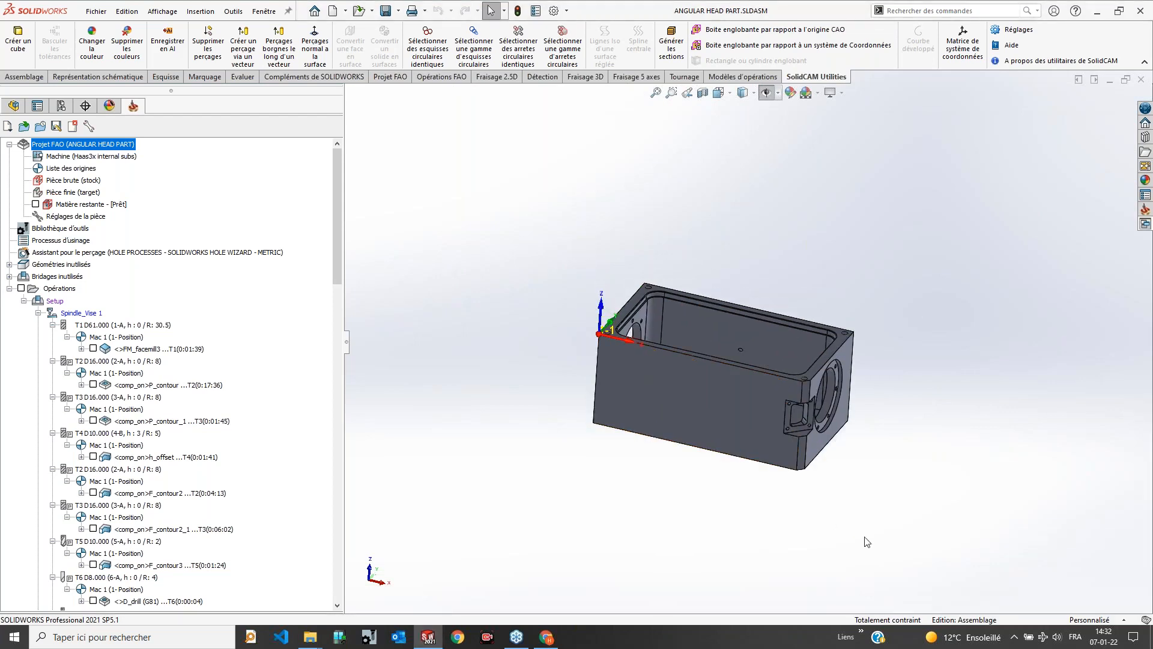
{"action": "scroll", "coordinate": [780, 316], "scroll_direction": "down", "scroll_amount": 3}
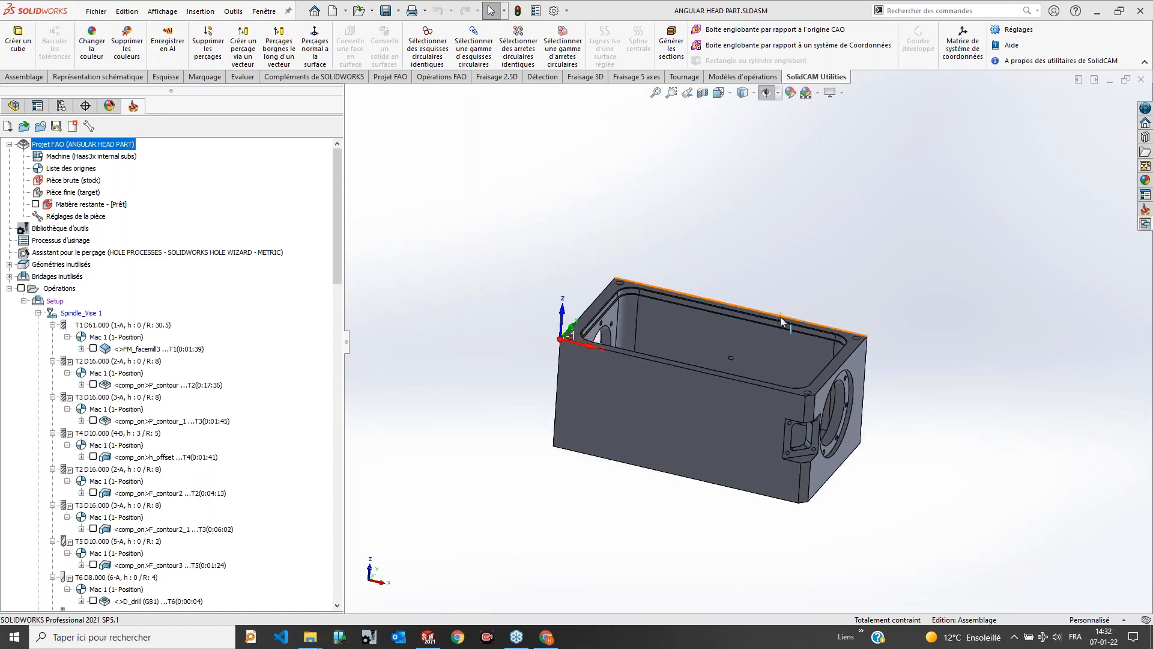
Step: Open the CAM project's tool library and bring up tool 10 P (10-A) in the tool preview
{"action": "scroll", "coordinate": [267, 262], "scroll_direction": "down", "scroll_amount": 1}
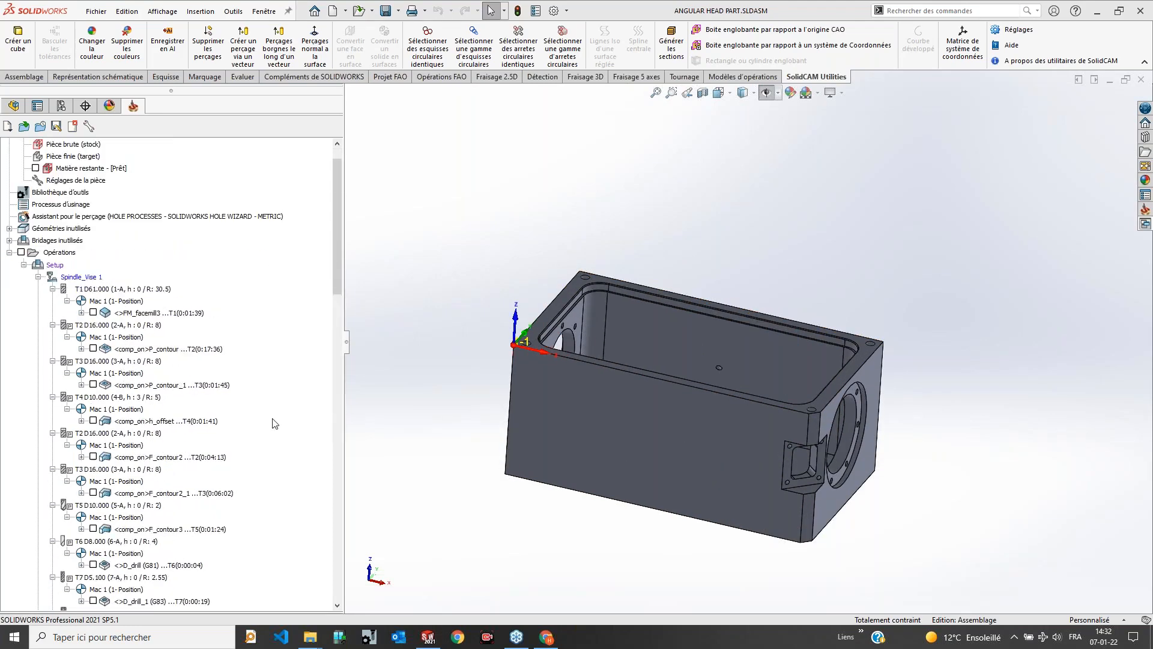
{"action": "middle_click_drag", "start_coordinate": [547, 430], "coordinate": [545, 468]}
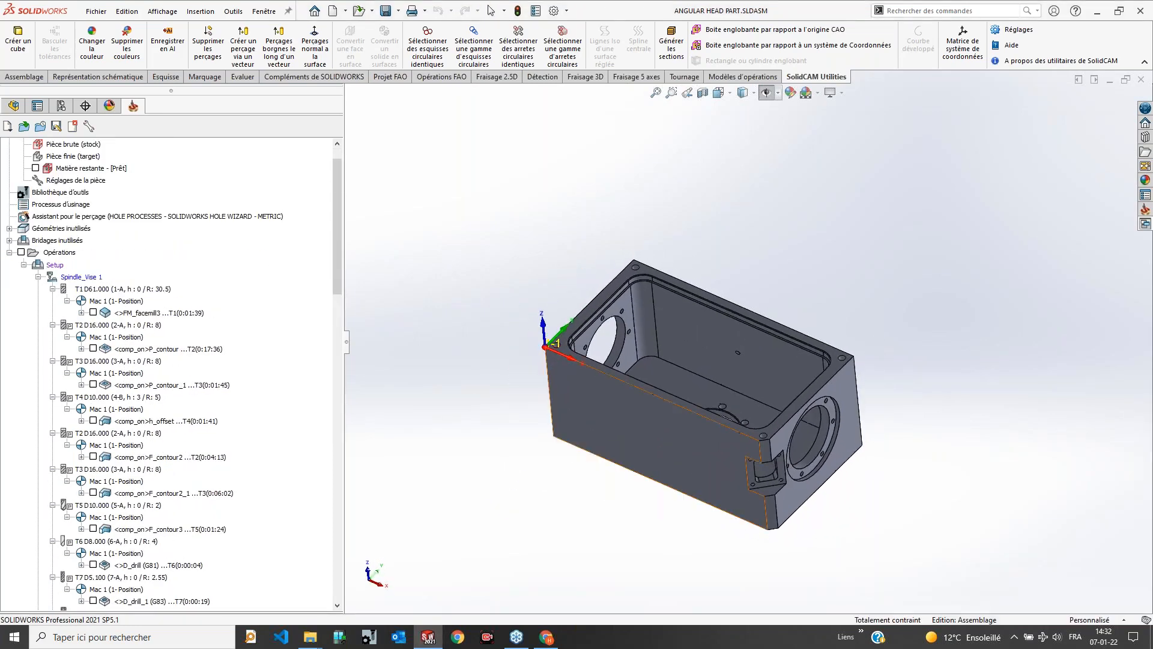
{"action": "scroll", "coordinate": [82, 246], "scroll_direction": "up", "scroll_amount": 1}
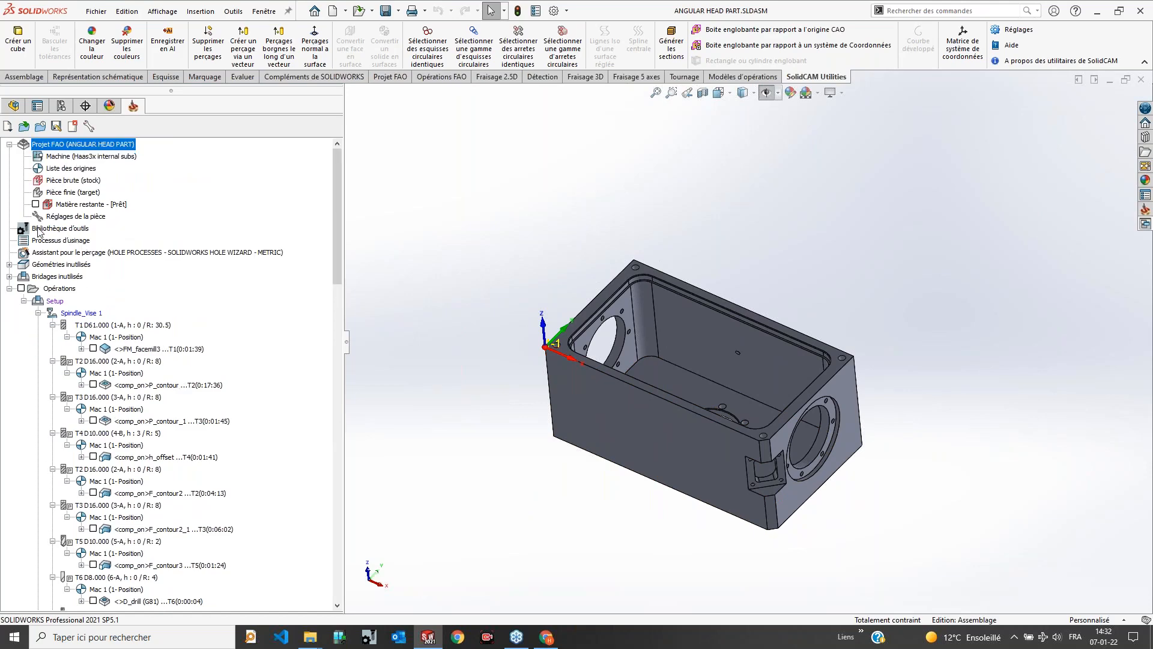
{"action": "left_click", "coordinate": [38, 229]}
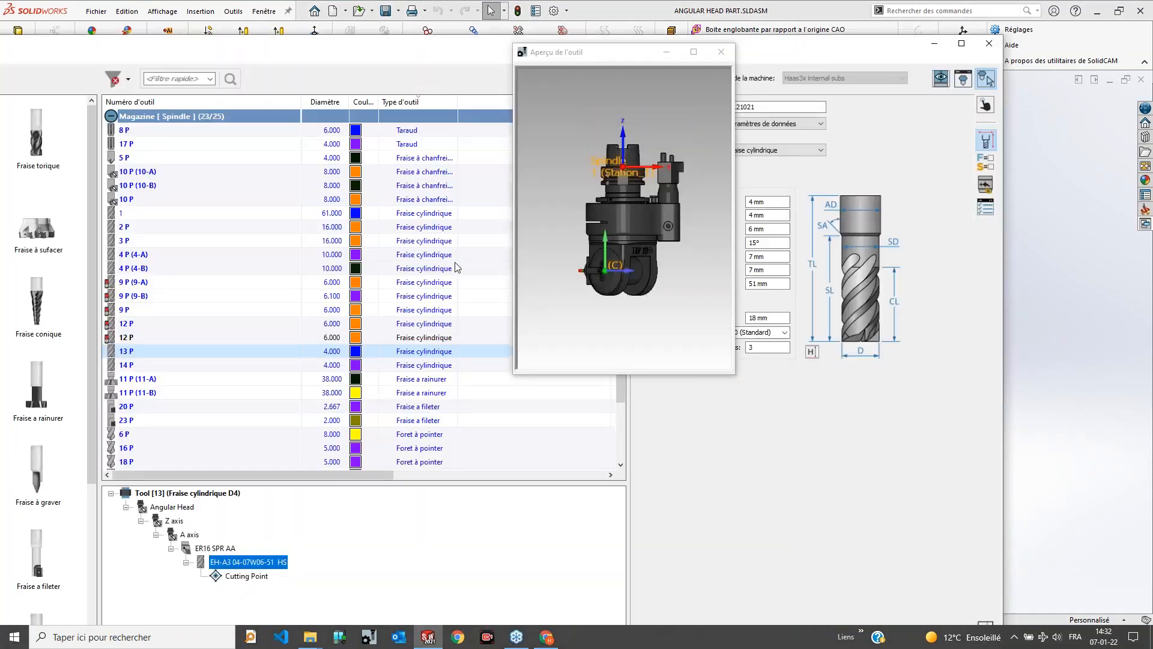
{"action": "left_click", "coordinate": [211, 129]}
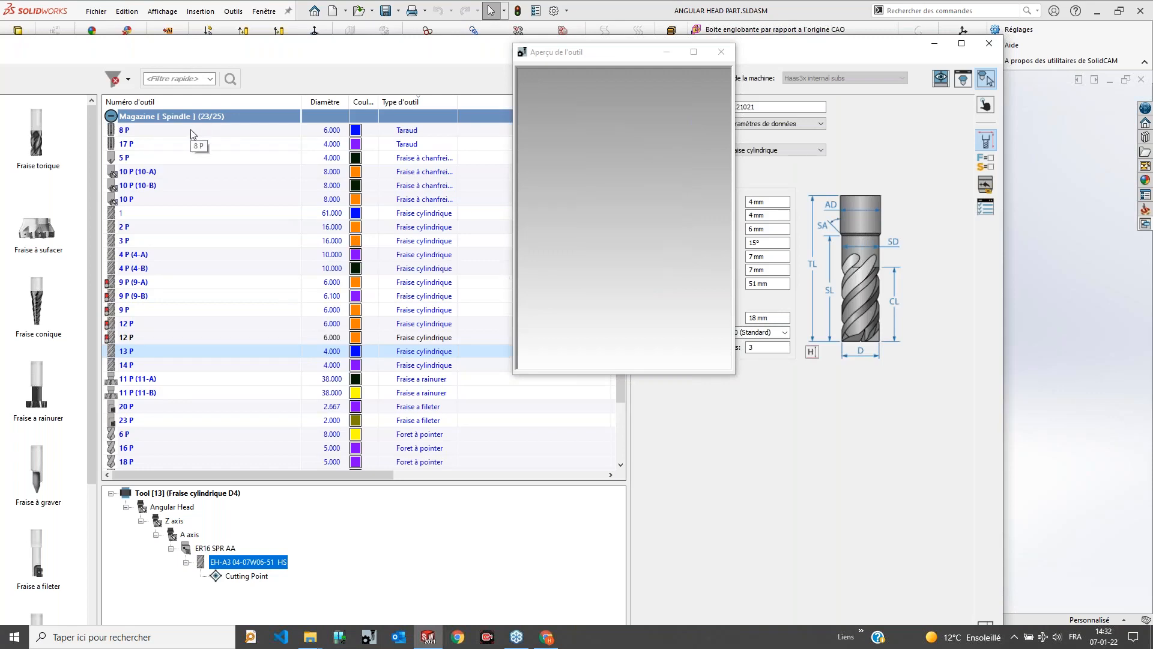
{"action": "left_click", "coordinate": [158, 159]}
{"action": "left_click", "coordinate": [157, 172]}
{"action": "left_click", "coordinate": [628, 274]}
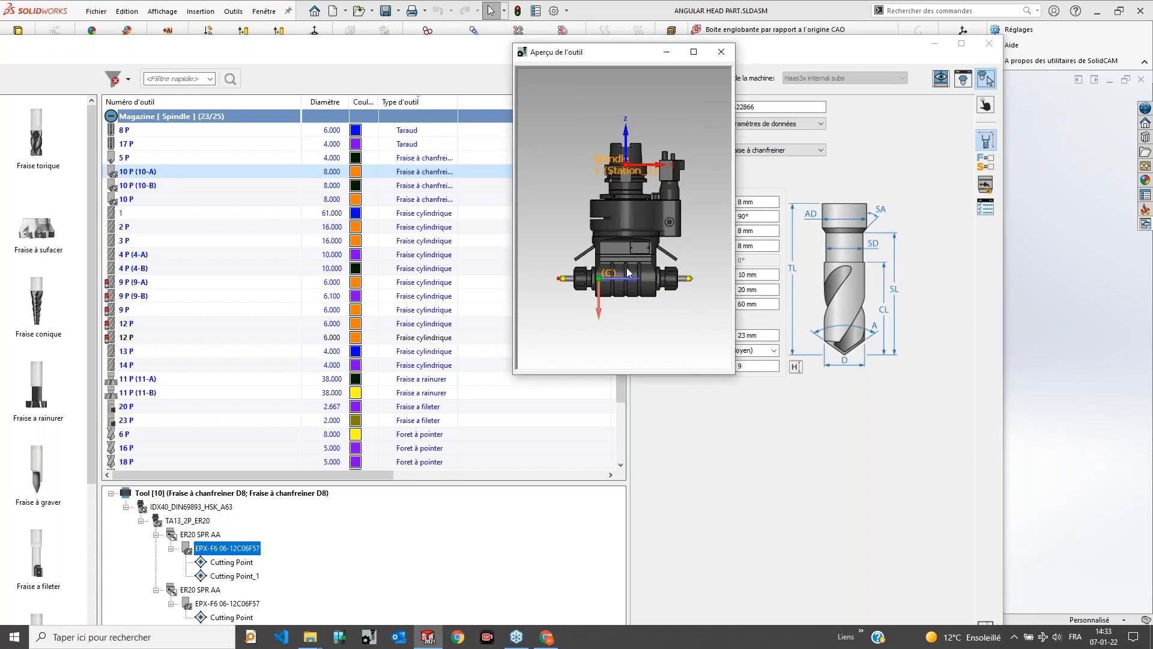
Step: Examine the two-sided tool in 3D and display the connection data of its TA13_2P_ER20 head in the maximized library window
{"action": "scroll", "coordinate": [644, 177], "scroll_direction": "up", "scroll_amount": 3}
{"action": "scroll", "coordinate": [610, 305], "scroll_direction": "down", "scroll_amount": 4}
{"action": "scroll", "coordinate": [595, 309], "scroll_direction": "up", "scroll_amount": 3}
{"action": "scroll", "coordinate": [633, 114], "scroll_direction": "down", "scroll_amount": 2}
{"action": "scroll", "coordinate": [632, 203], "scroll_direction": "up", "scroll_amount": 2}
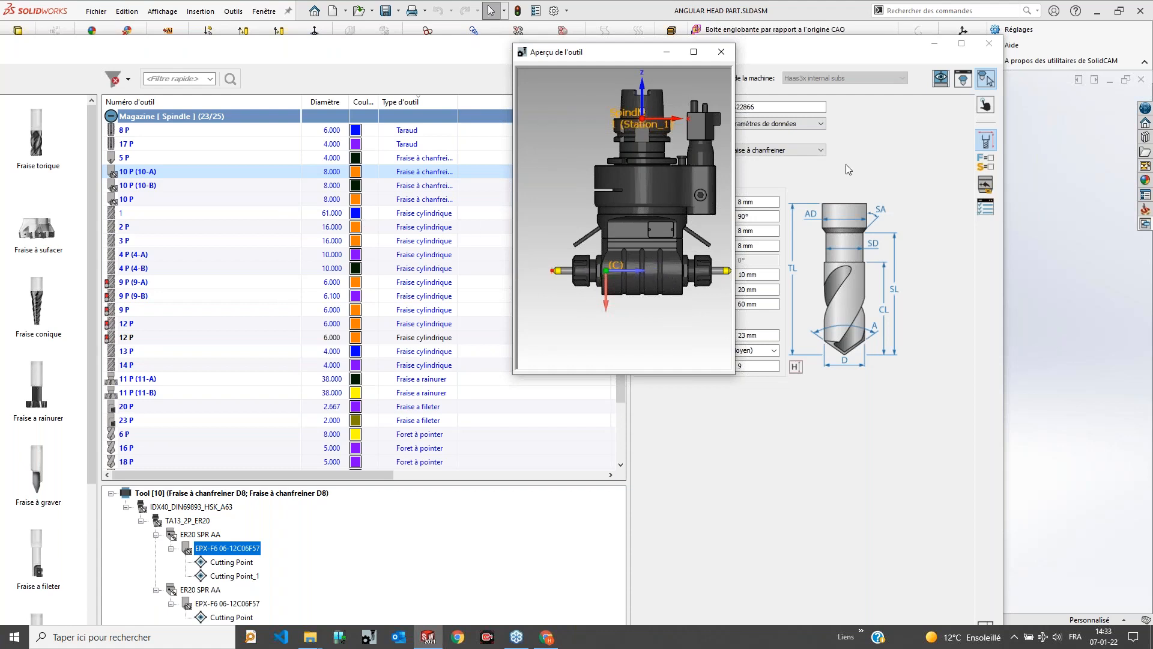
{"action": "left_click", "coordinate": [188, 520]}
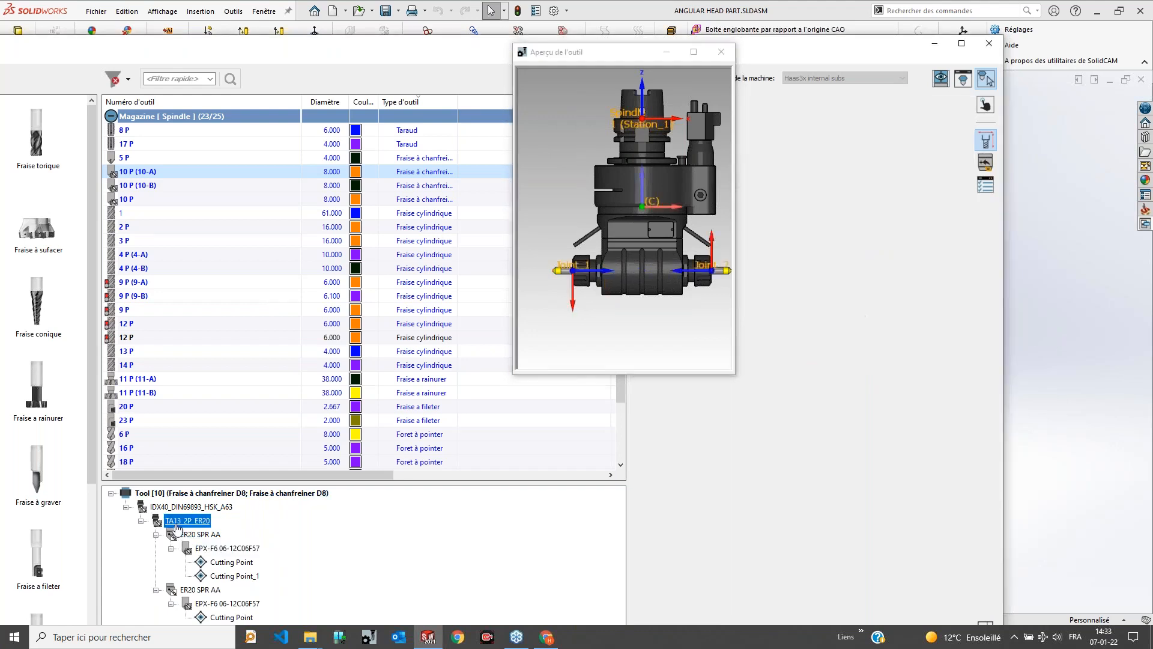
{"action": "left_click_drag", "start_coordinate": [613, 56], "coordinate": [501, 48]}
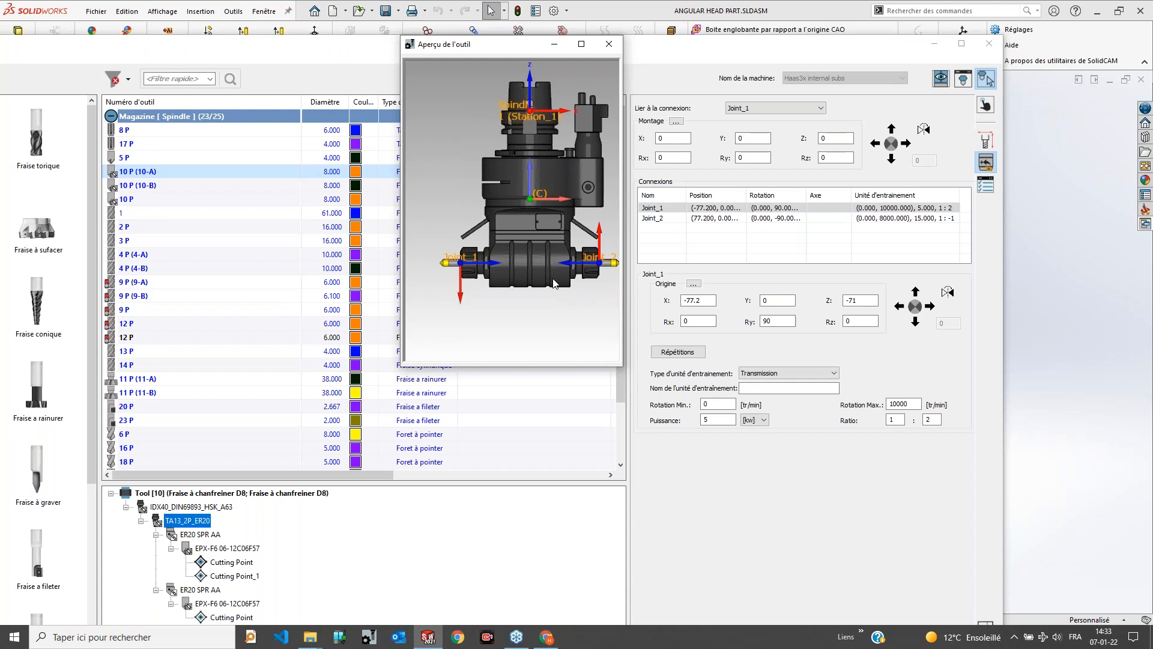
{"action": "double_click", "coordinate": [735, 50]}
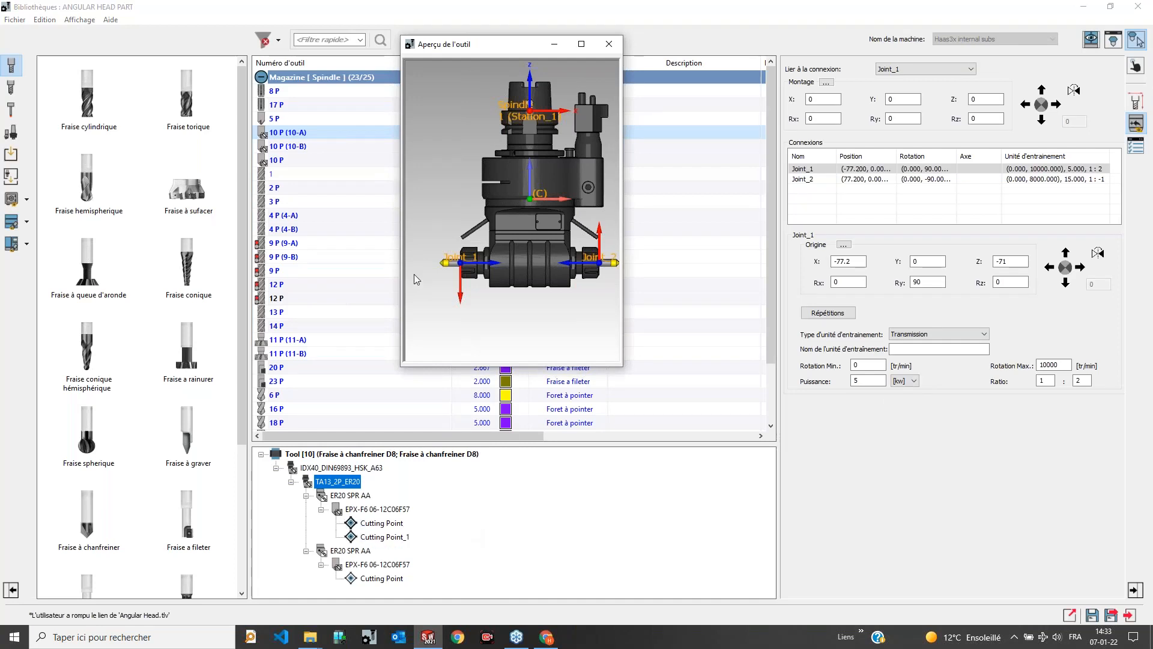
Step: Check the 3D model definition of the TA13_2P_ER20 head and of its first ER20 SPR AA collet
{"action": "left_click", "coordinate": [1135, 102]}
{"action": "left_click", "coordinate": [493, 279]}
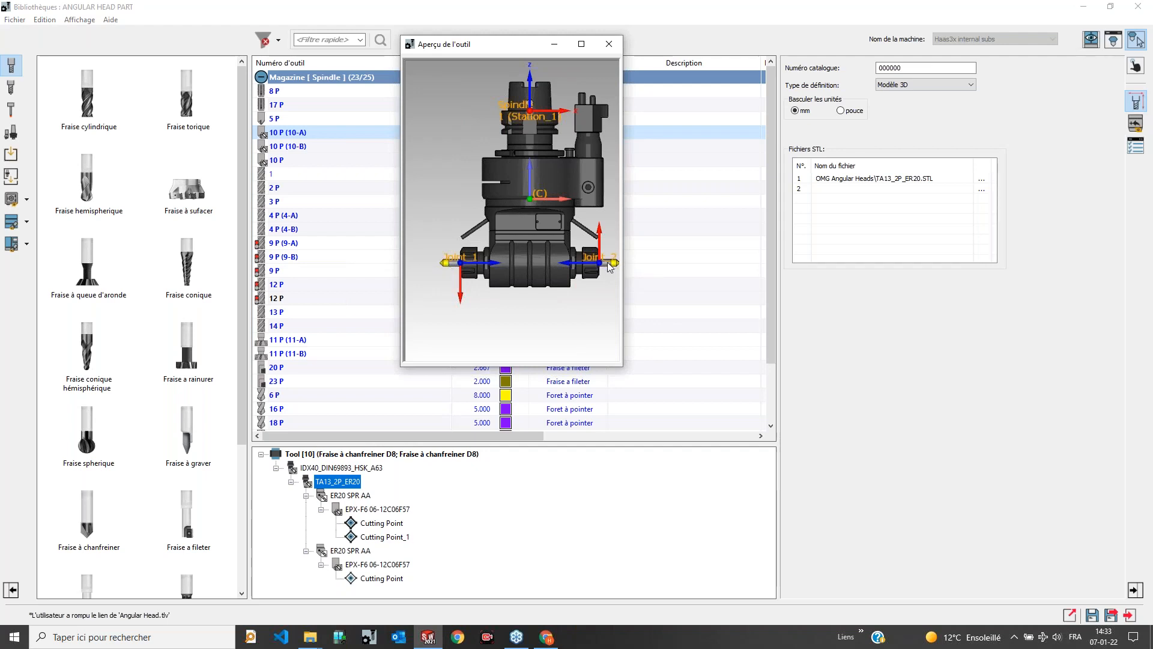
{"action": "middle_click_drag", "start_coordinate": [609, 266], "coordinate": [576, 250]}
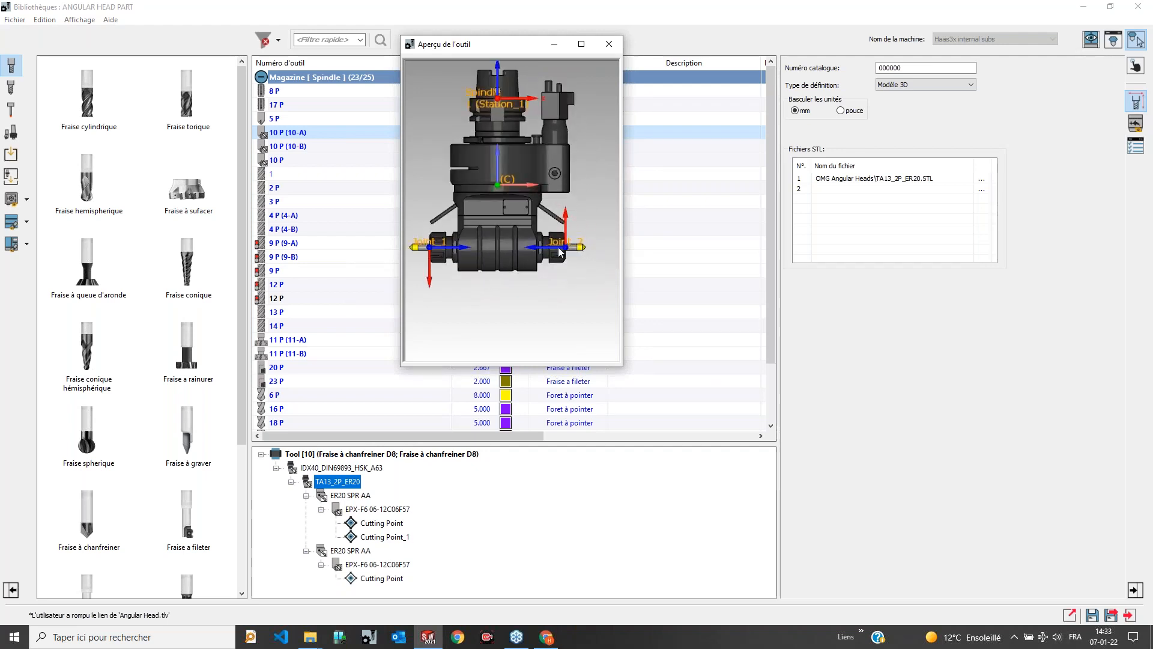
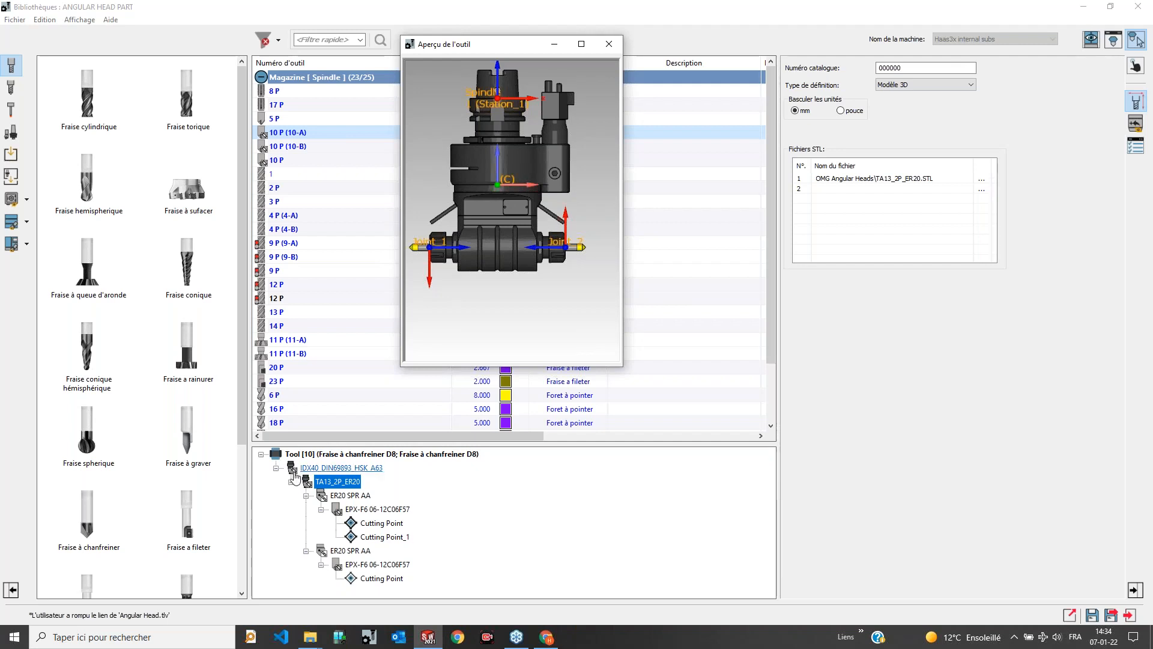
{"action": "left_click", "coordinate": [323, 496]}
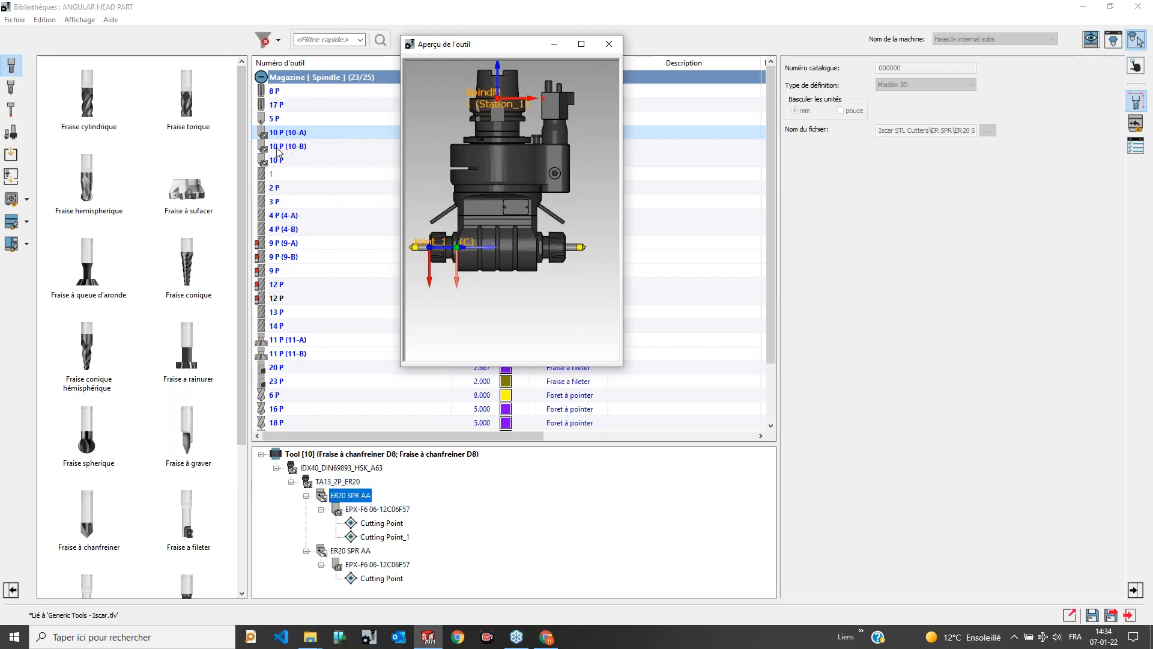
Step: Review the commands offered for tool 9 P (9-A) and its EPX-F6 06-12C06F57 cutter without applying any
{"action": "left_click", "coordinate": [268, 245]}
{"action": "right_click", "coordinate": [268, 244]}
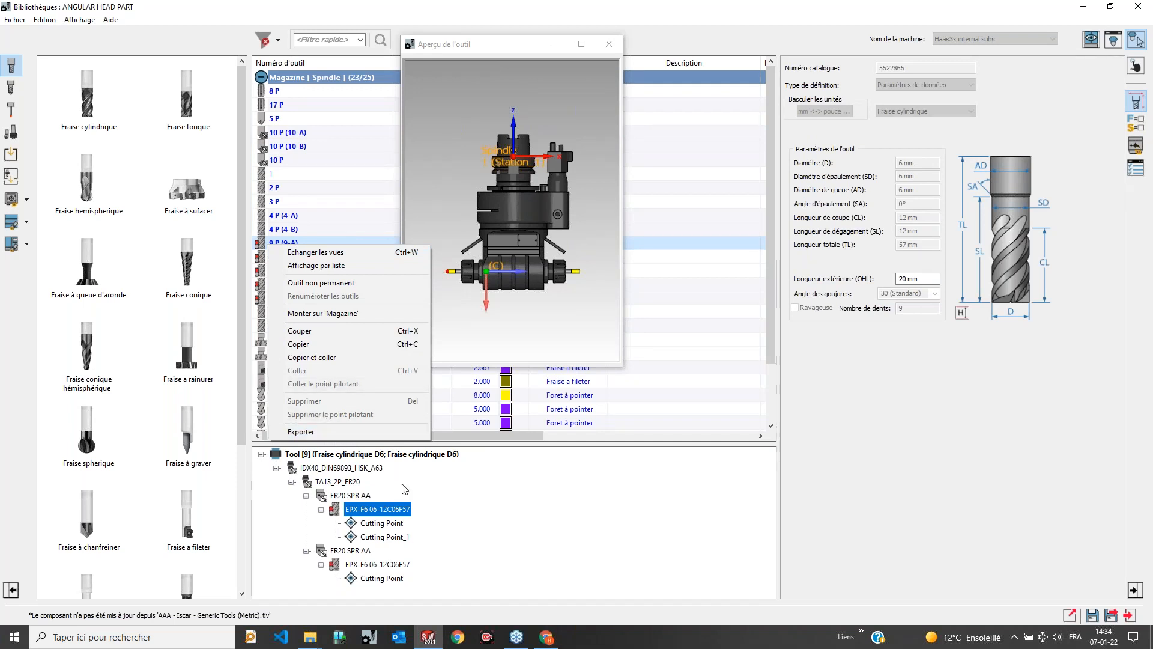
{"action": "left_click", "coordinate": [475, 522]}
{"action": "right_click", "coordinate": [388, 510]}
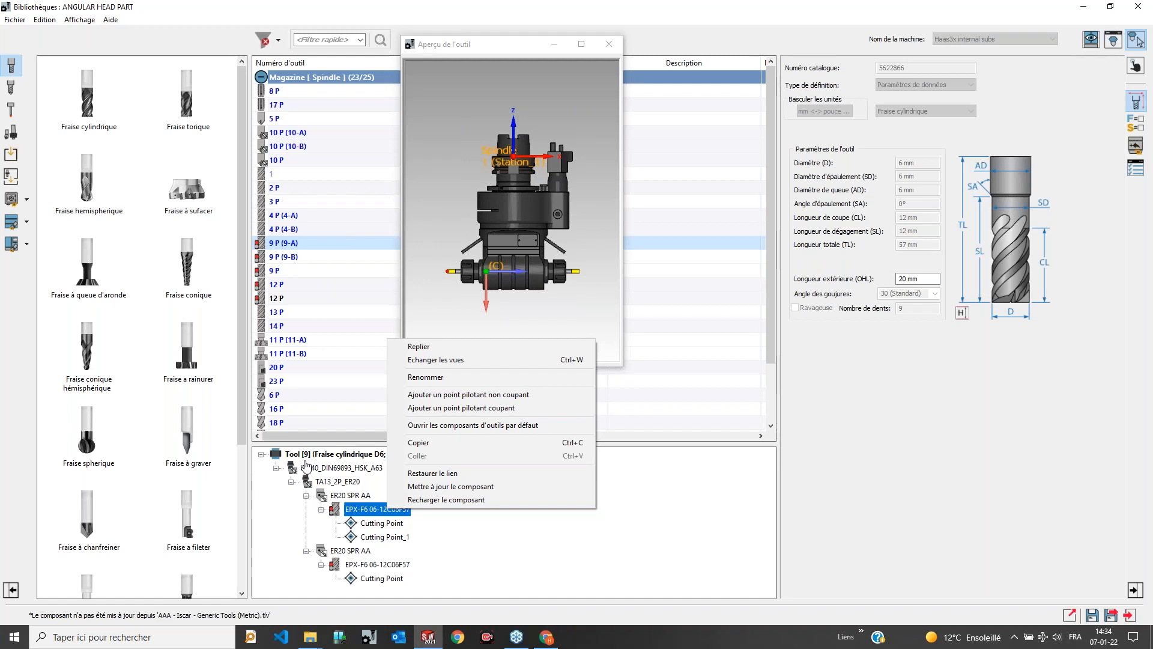
{"action": "left_click", "coordinate": [283, 190]}
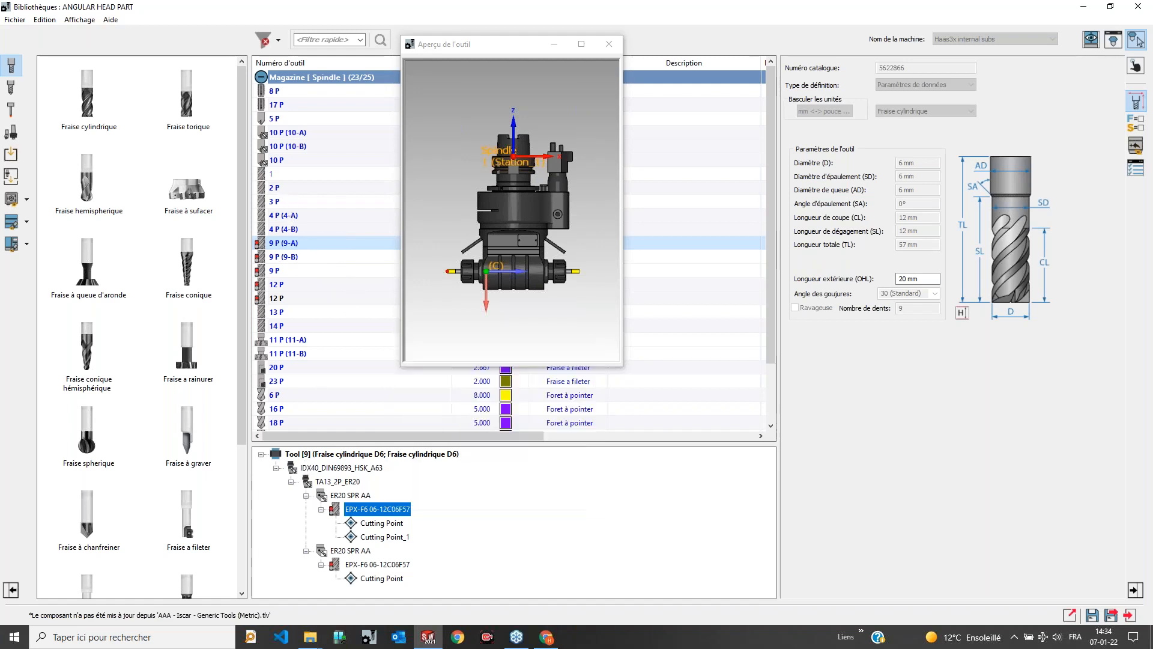
Step: Compare the assemblies of tool 1, tool 9 P (9-B) and the angled-head tool 12 P in the 3D tool preview
{"action": "left_click", "coordinate": [280, 176]}
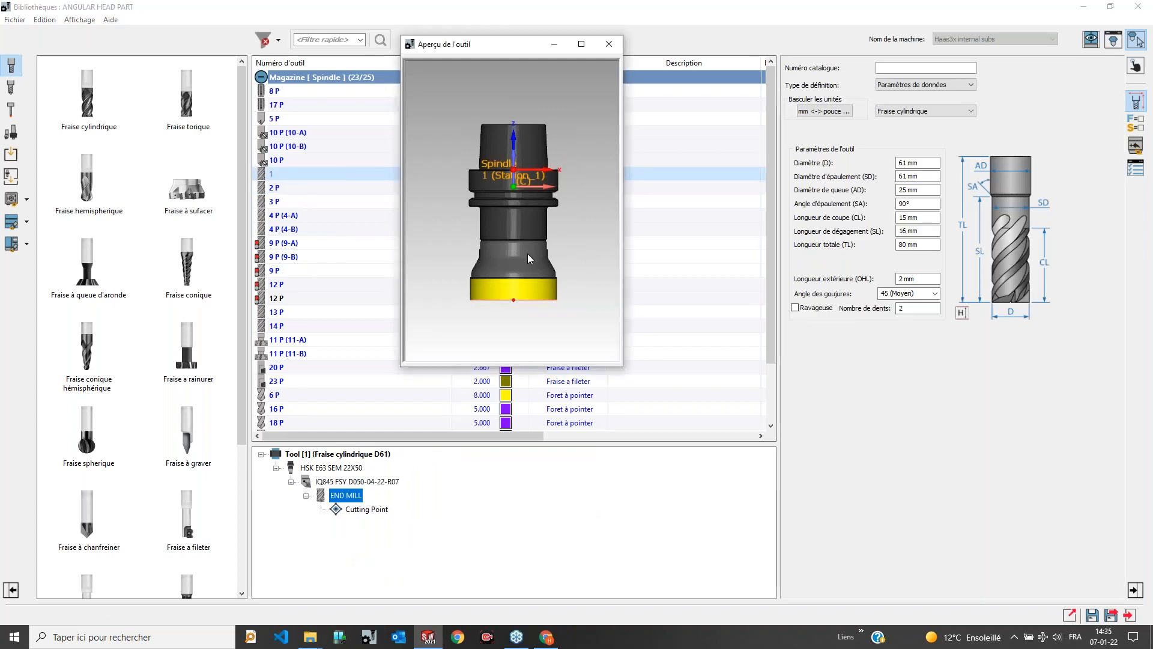
{"action": "left_click", "coordinate": [288, 229]}
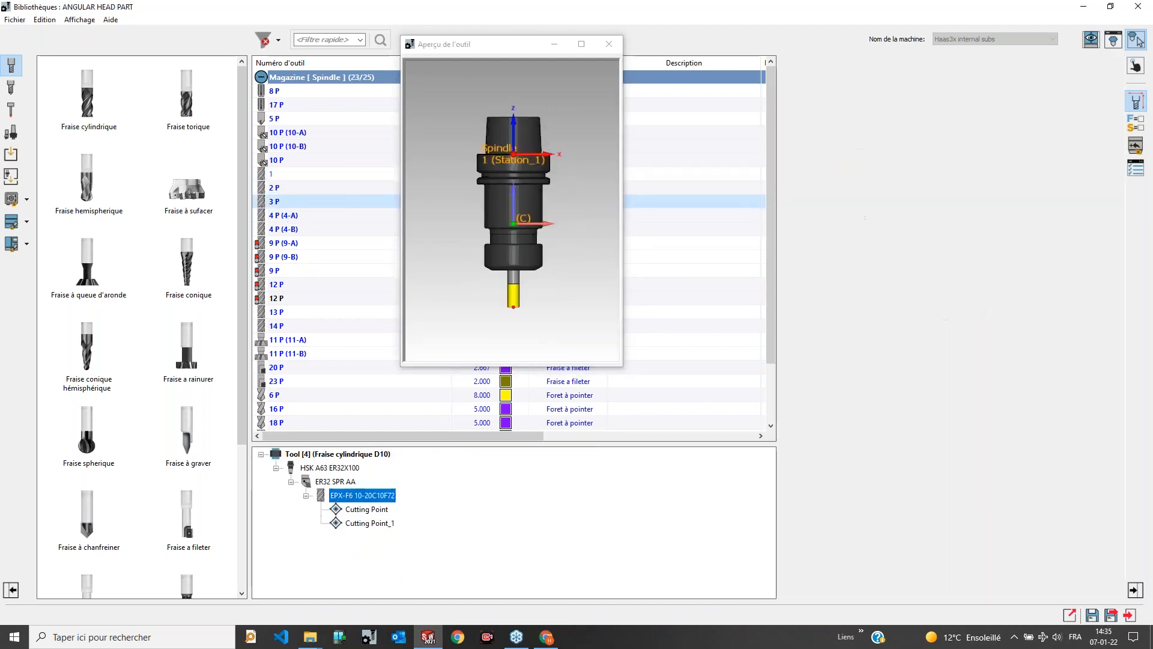
{"action": "left_click", "coordinate": [291, 257]}
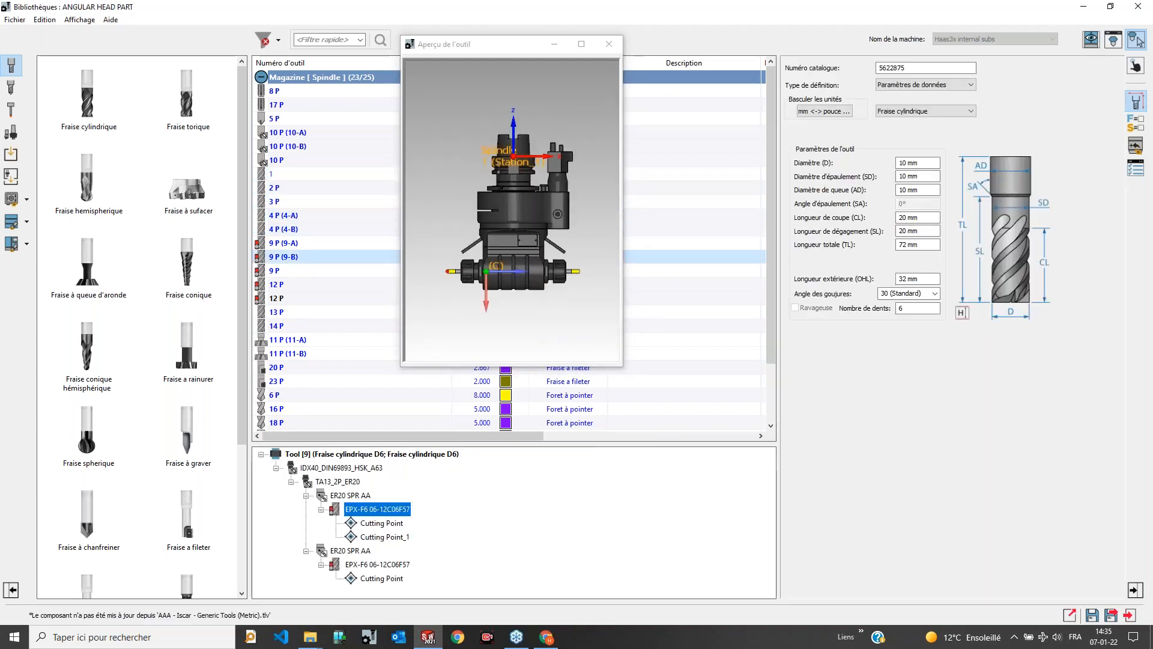
{"action": "left_click", "coordinate": [278, 285]}
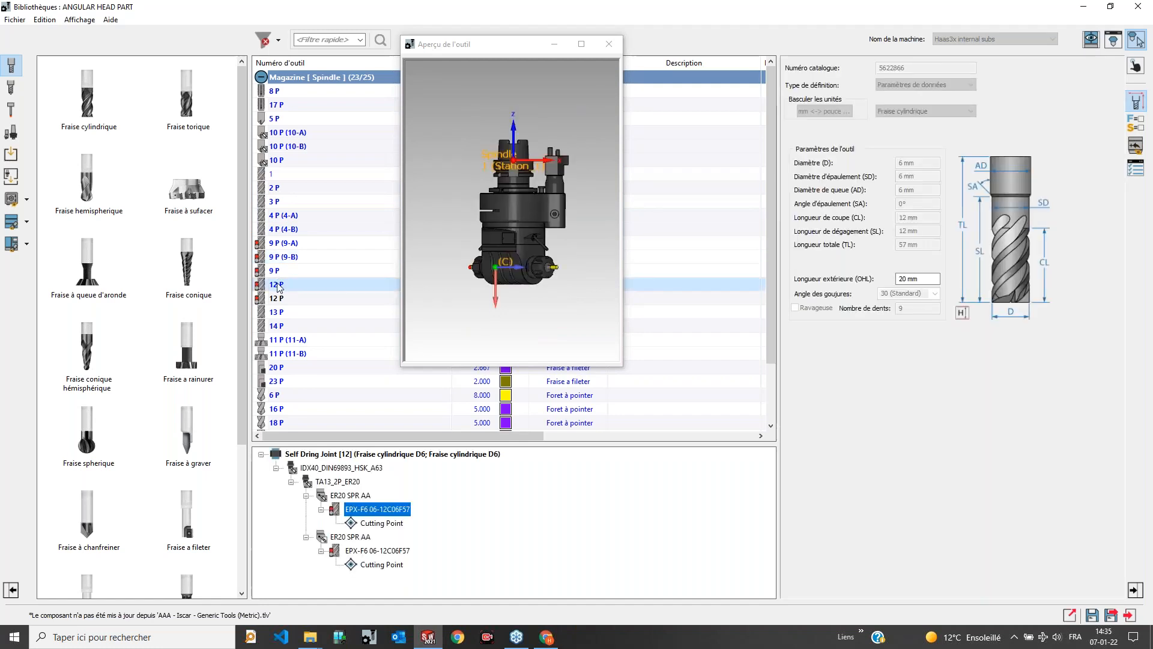
{"action": "scroll", "coordinate": [502, 162], "scroll_direction": "down", "scroll_amount": 1}
{"action": "scroll", "coordinate": [501, 161], "scroll_direction": "down", "scroll_amount": 1}
{"action": "scroll", "coordinate": [522, 193], "scroll_direction": "down", "scroll_amount": 2}
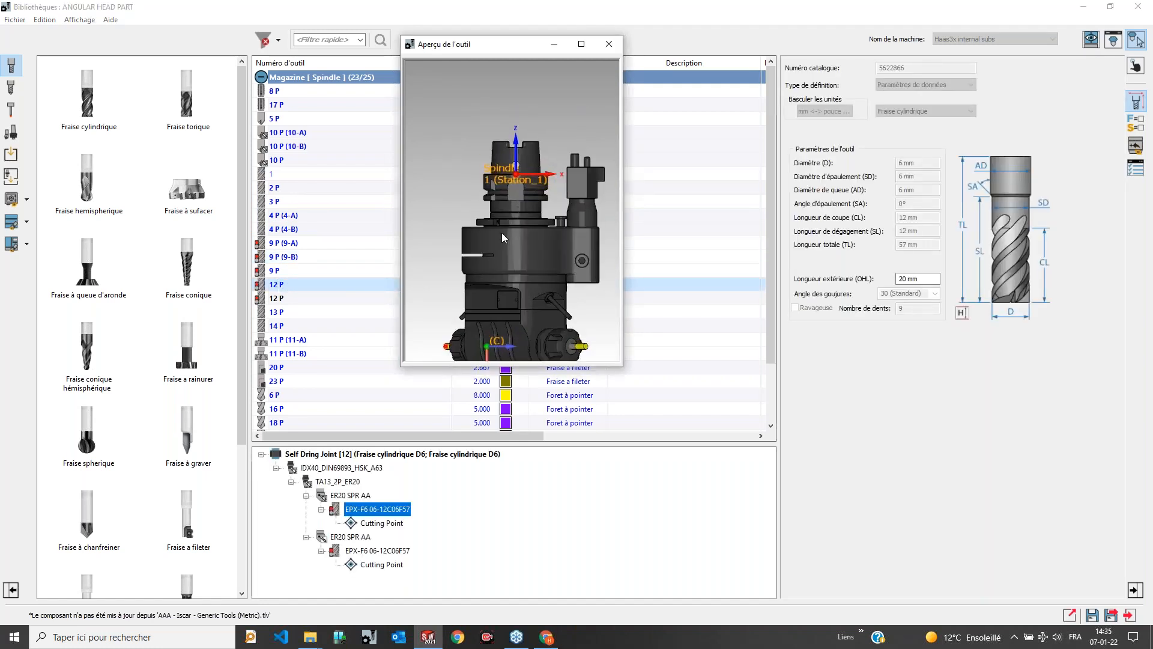
{"action": "scroll", "coordinate": [503, 233], "scroll_direction": "up", "scroll_amount": 5}
{"action": "scroll", "coordinate": [518, 276], "scroll_direction": "down", "scroll_amount": 3}
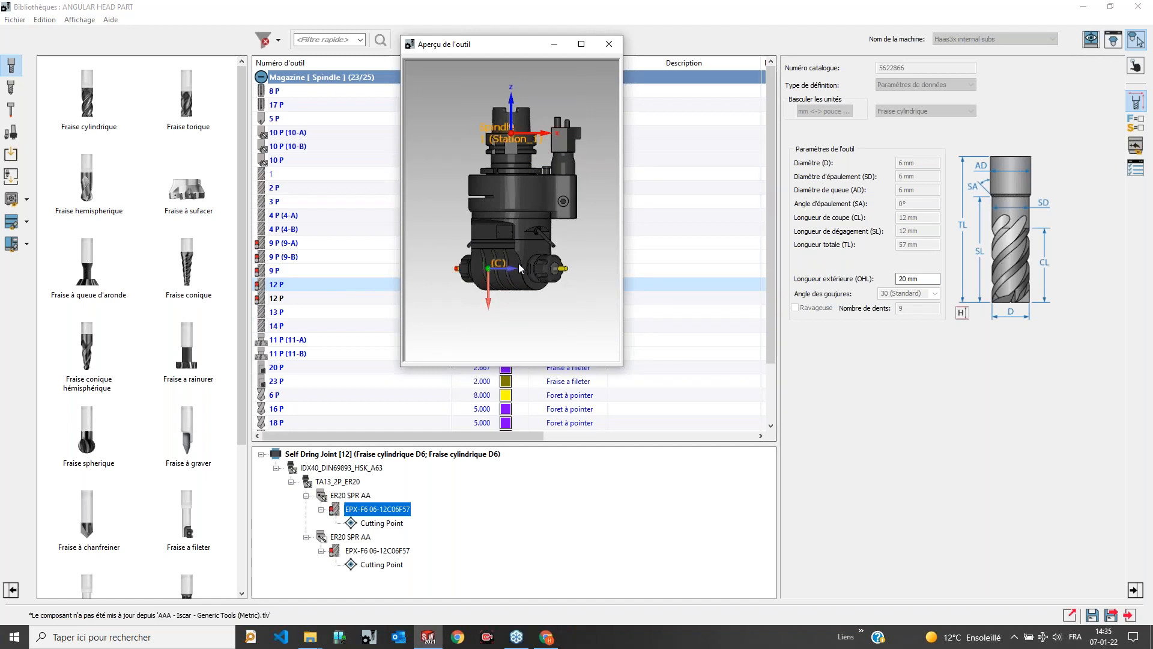
Step: Open the machine preview and examine how the angular head of tool 12 P is mounted on the machine spindle
{"action": "left_click", "coordinate": [1091, 41]}
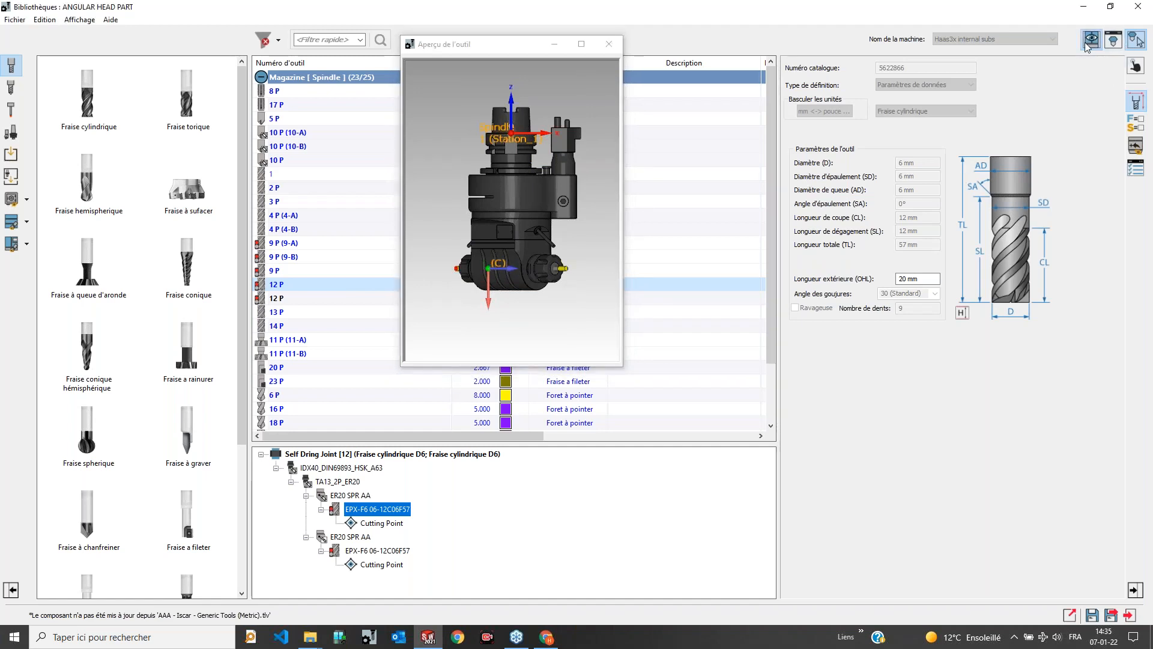
{"action": "scroll", "coordinate": [862, 347], "scroll_direction": "up", "scroll_amount": 5}
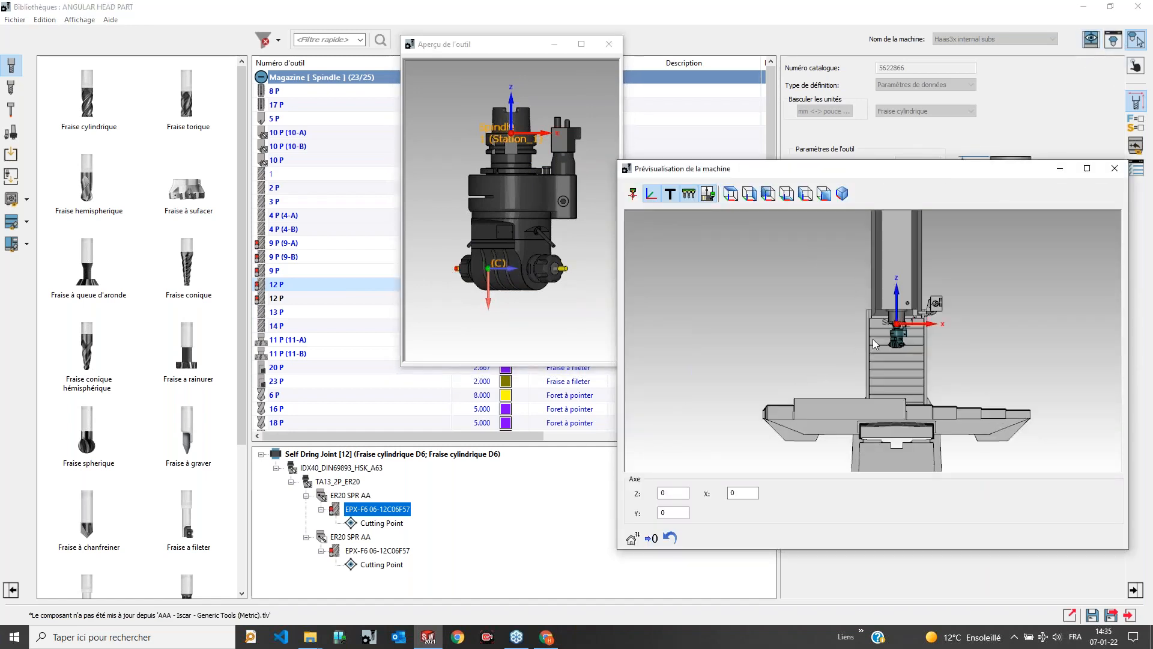
{"action": "scroll", "coordinate": [870, 326], "scroll_direction": "up", "scroll_amount": 2}
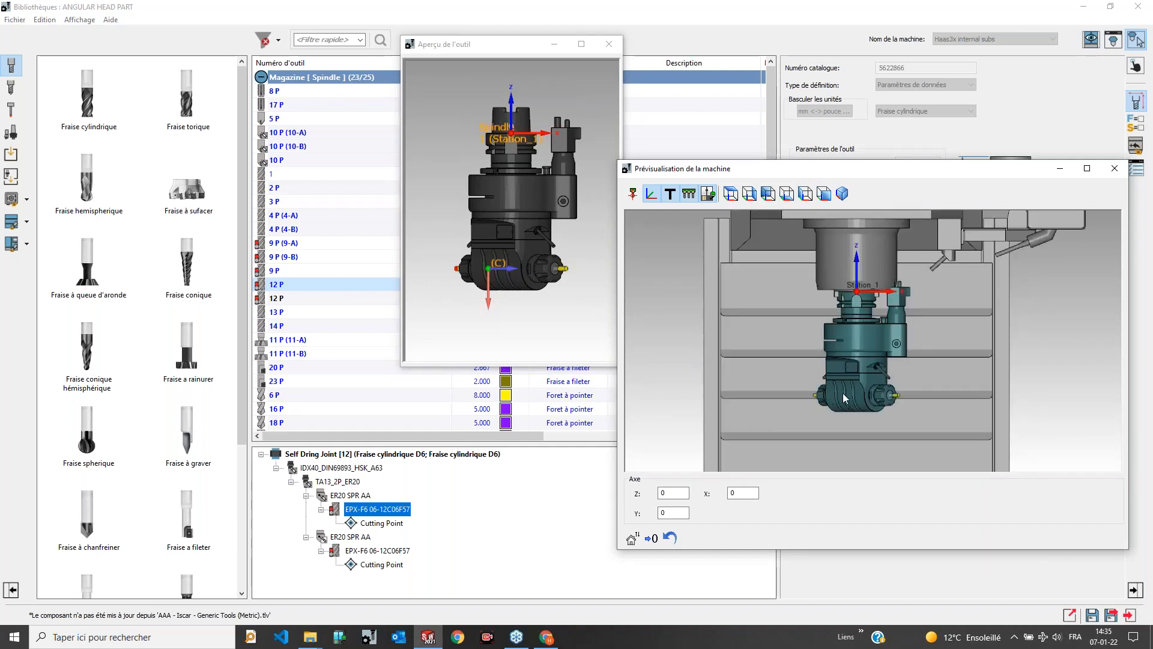
{"action": "scroll", "coordinate": [871, 393], "scroll_direction": "down", "scroll_amount": 4}
{"action": "mouse_move", "coordinate": [889, 349]}
{"action": "middle_mouse_down"}
{"action": "mouse_move", "coordinate": [887, 380]}
{"action": "mouse_move", "coordinate": [877, 336]}
{"action": "middle_mouse_up"}
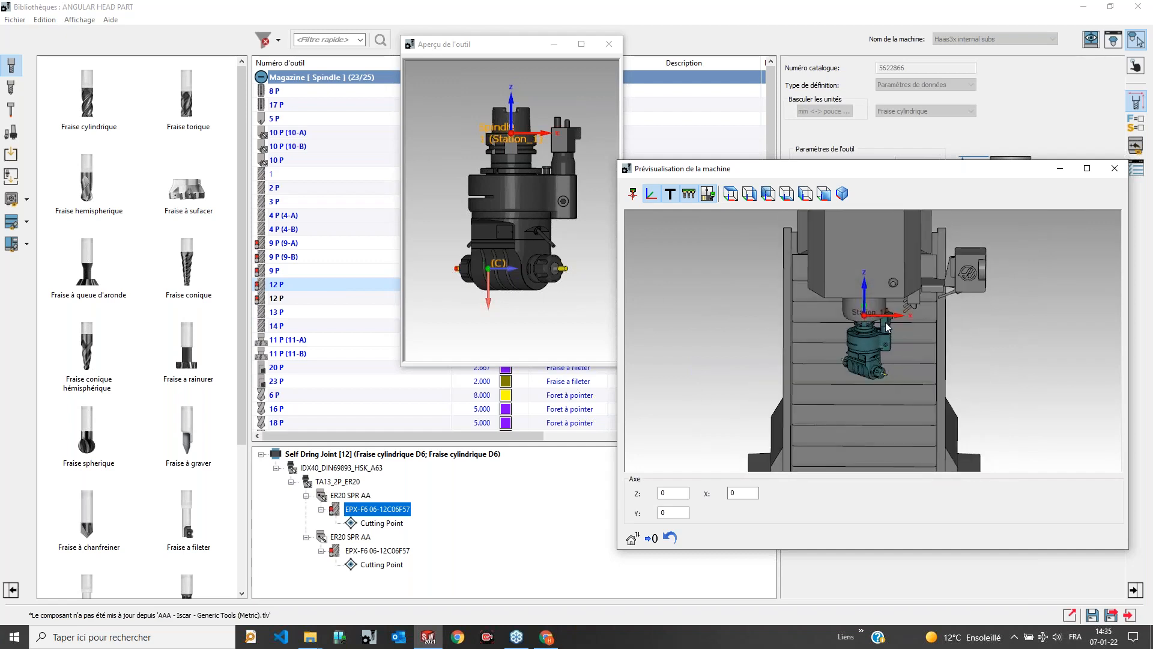
{"action": "middle_click_drag", "start_coordinate": [867, 309], "coordinate": [841, 359]}
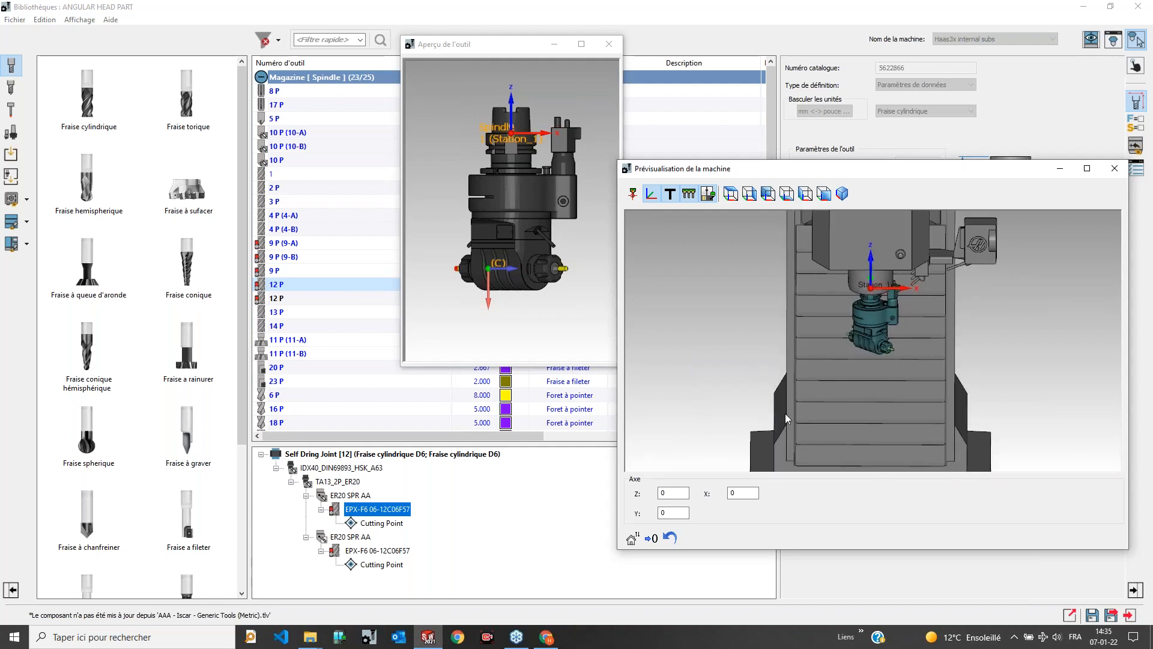
{"action": "scroll", "coordinate": [852, 295], "scroll_direction": "down", "scroll_amount": 3}
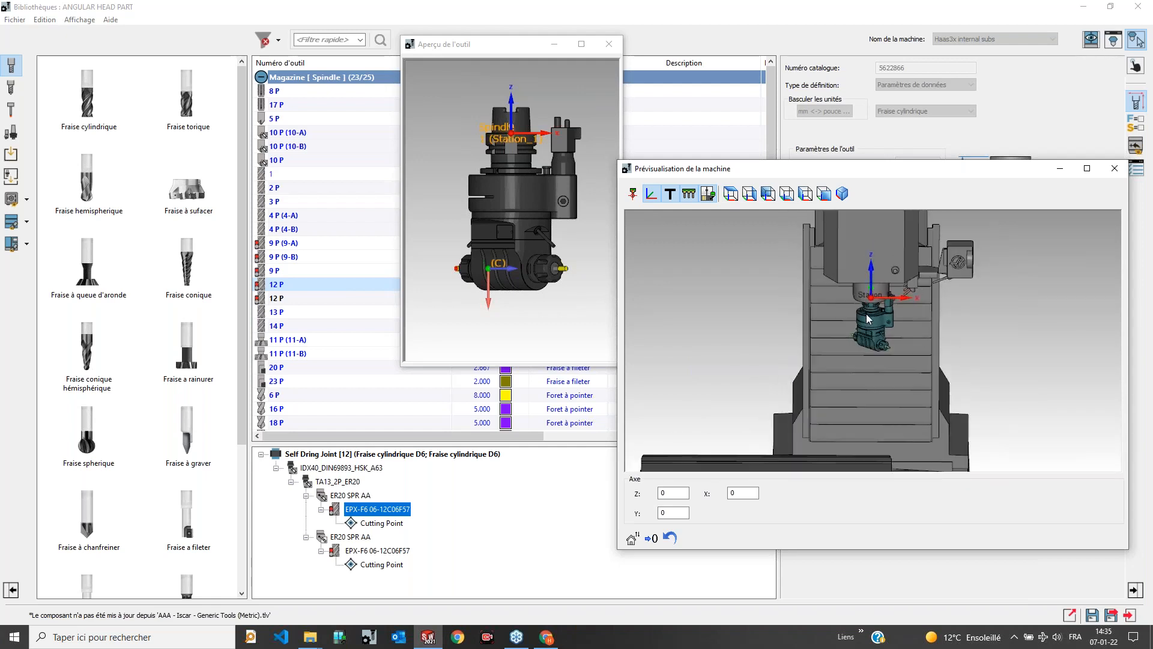
{"action": "scroll", "coordinate": [932, 371], "scroll_direction": "up", "scroll_amount": 3}
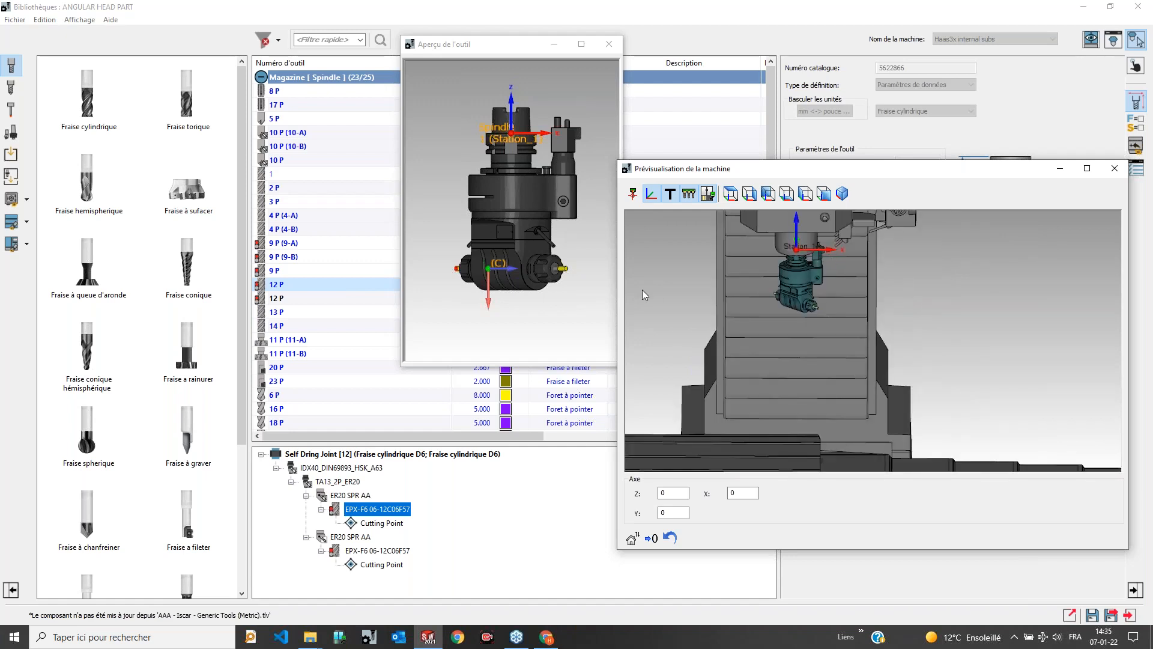
Step: Show the mounting parameters of tool 12 P's TA13_2P_ER20 head with a transparent tool preview and check its Rz rotation
{"action": "left_click", "coordinate": [496, 288]}
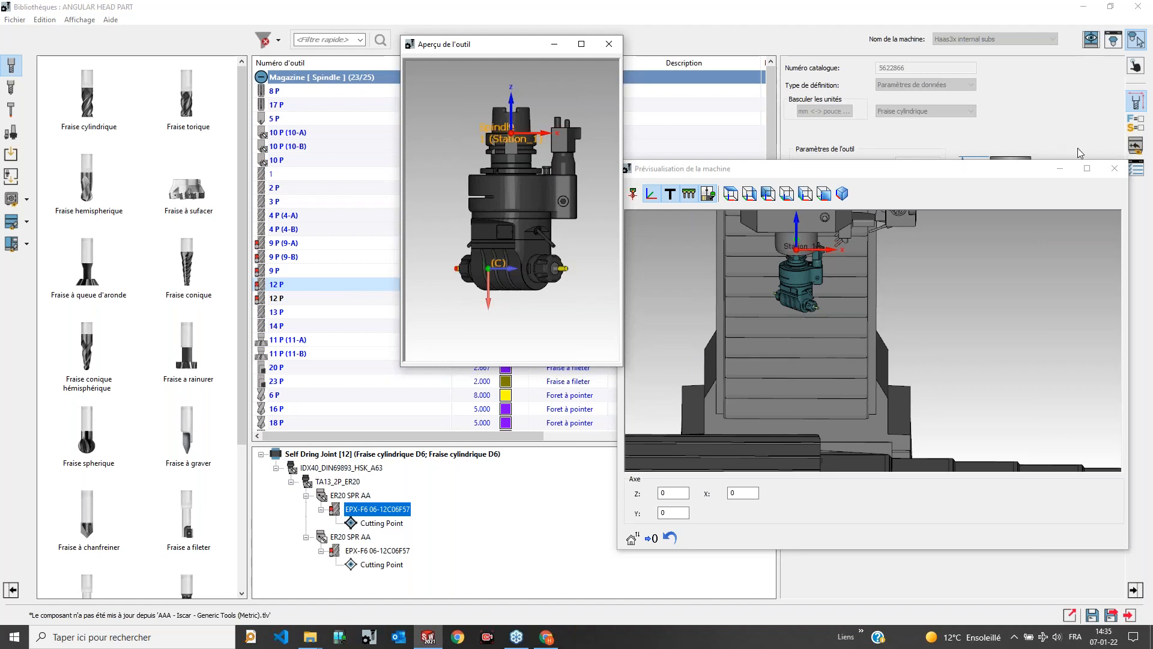
{"action": "left_click", "coordinate": [1135, 145]}
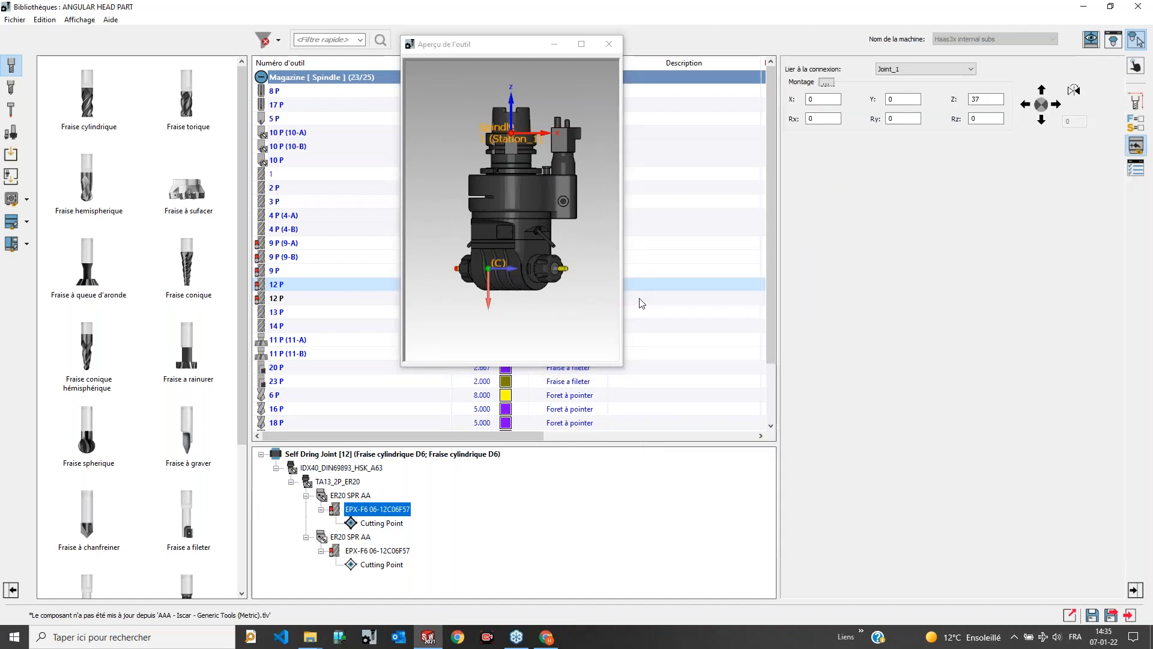
{"action": "left_click", "coordinate": [334, 468]}
{"action": "left_click", "coordinate": [337, 481]}
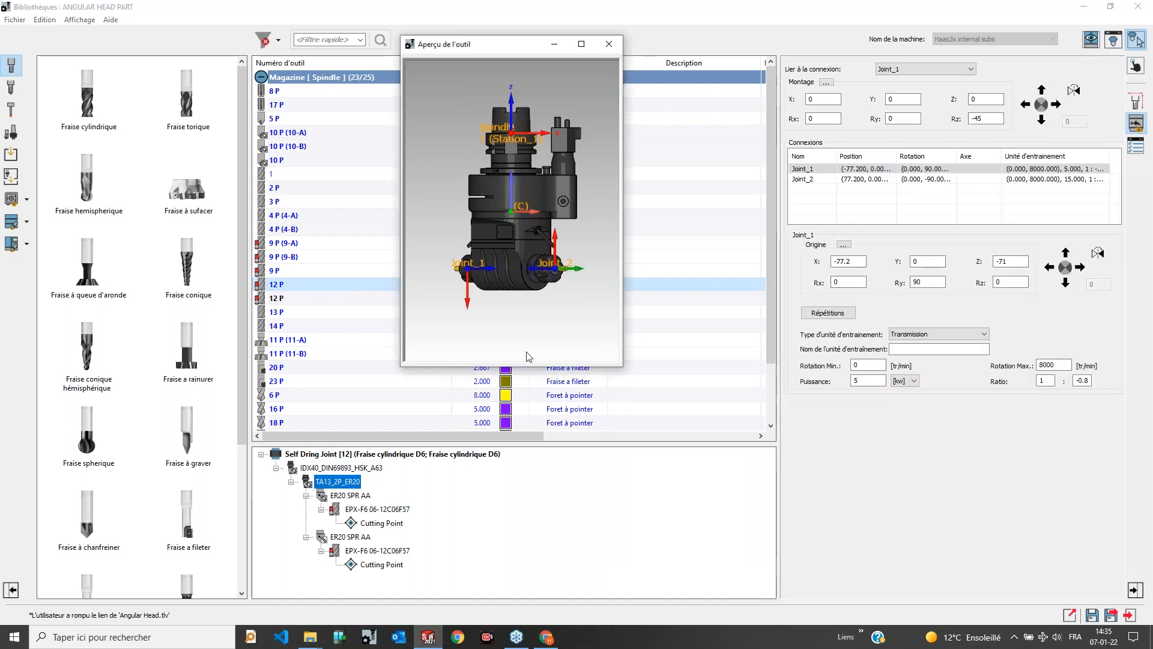
{"action": "right_click", "coordinate": [498, 321]}
{"action": "left_click", "coordinate": [532, 452]}
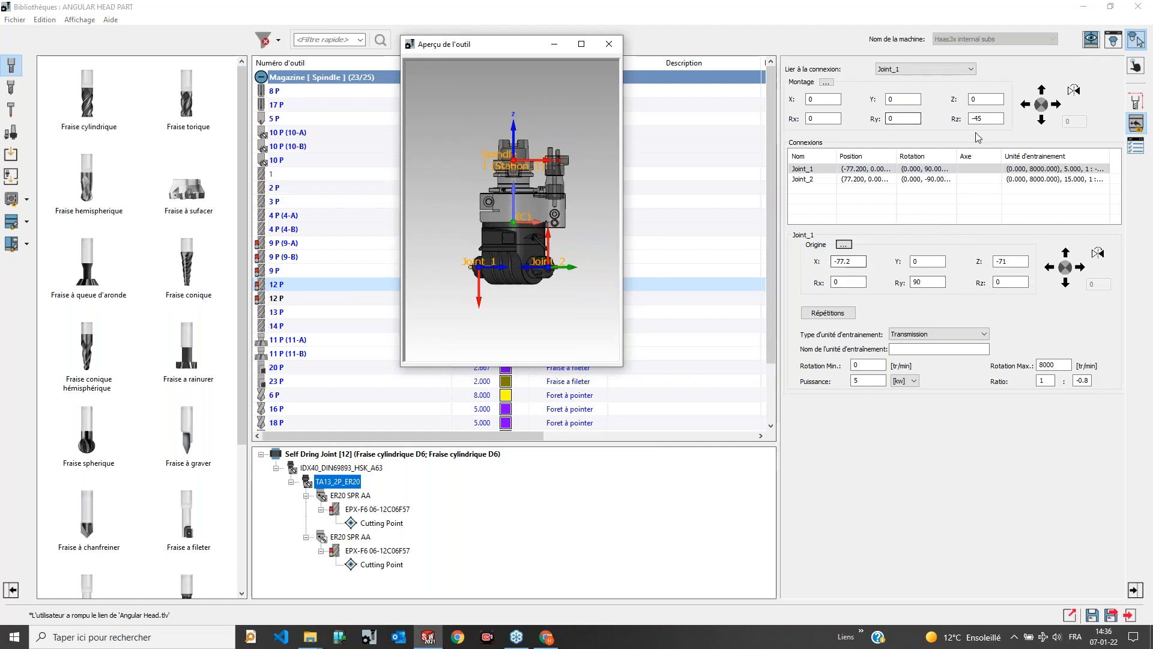
{"action": "left_click_drag", "start_coordinate": [986, 120], "coordinate": [966, 123]}
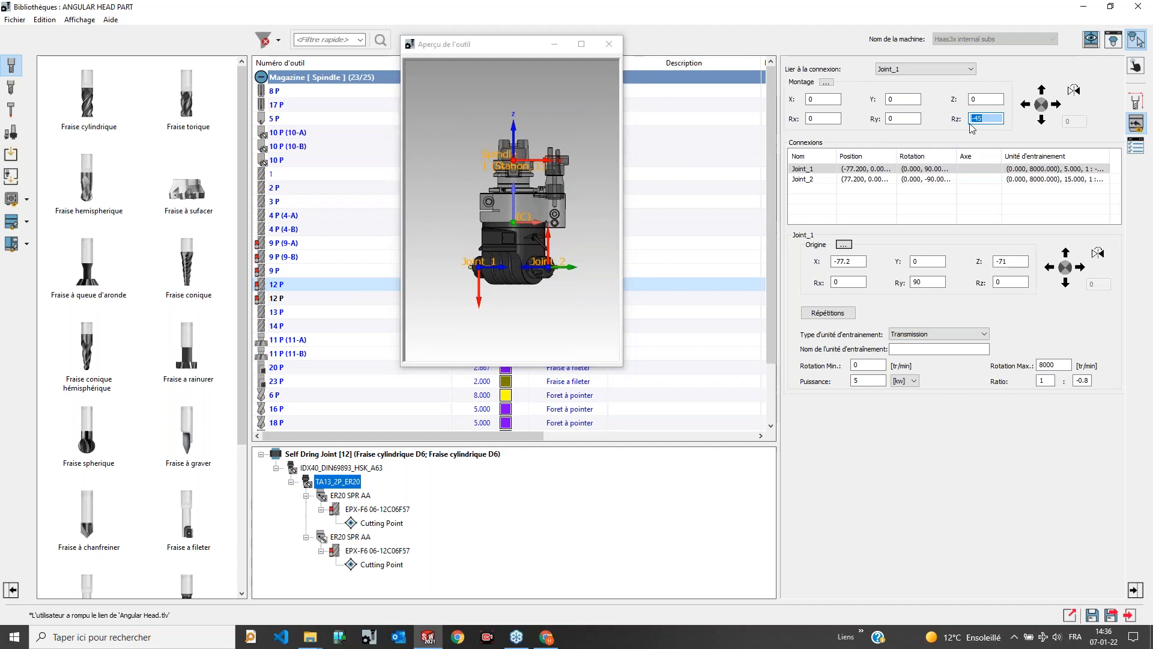
Step: Select tool 13 P, set the tool preview to Mode rendu and examine its Z axis and A axis angular head
{"action": "left_click", "coordinate": [340, 145]}
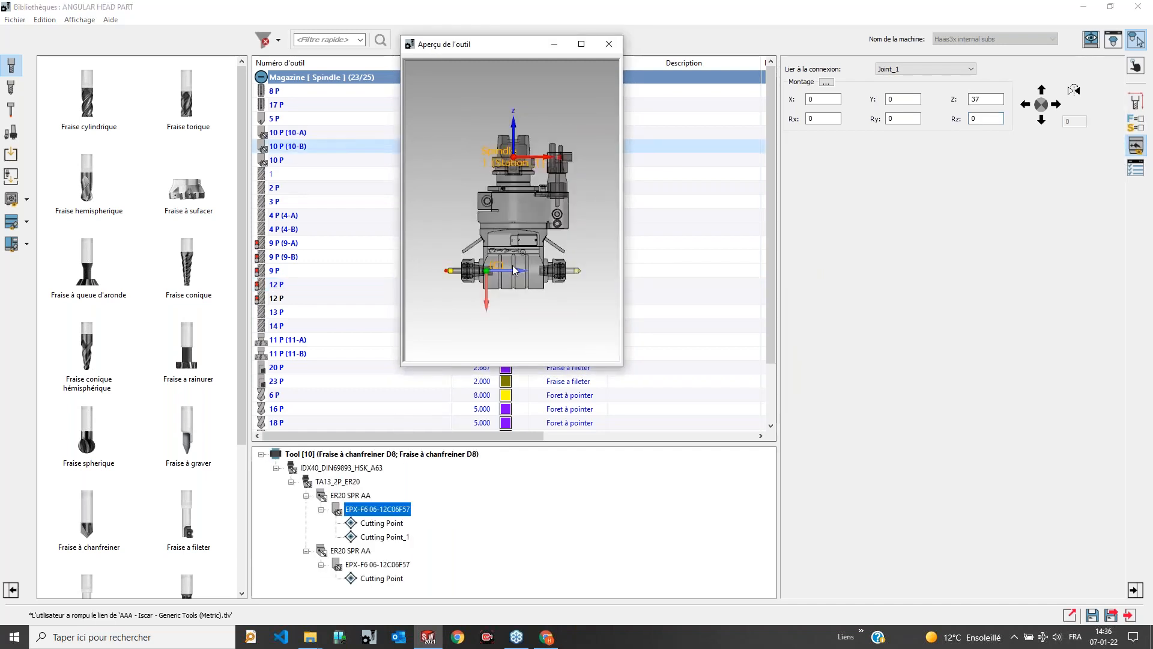
{"action": "left_click", "coordinate": [281, 290]}
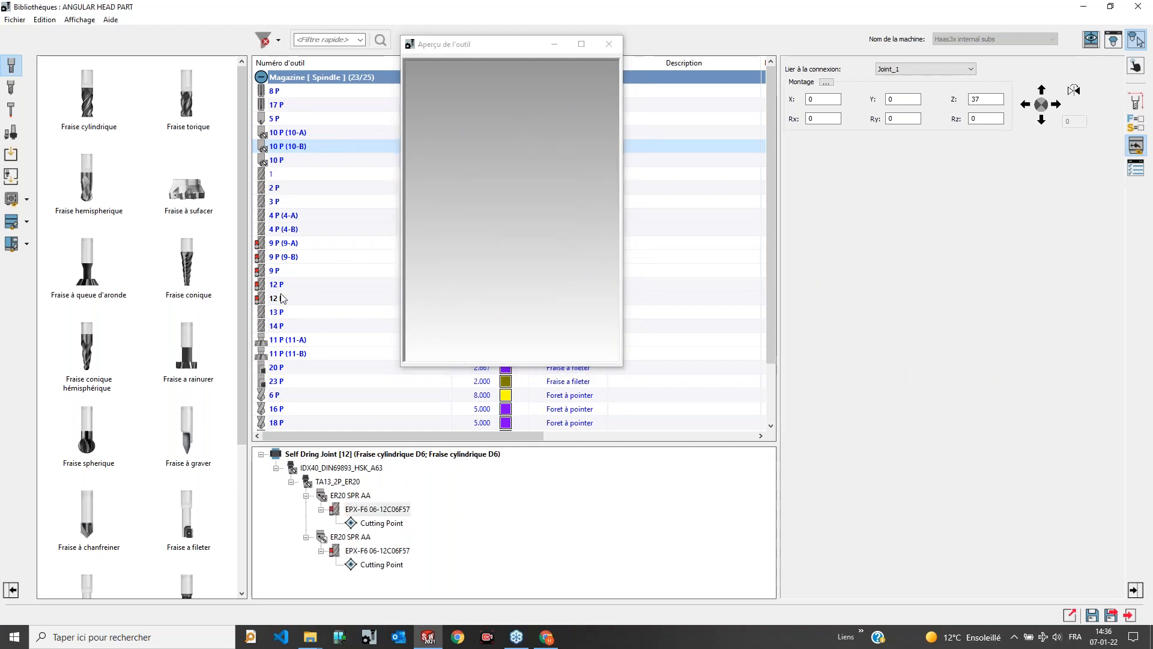
{"action": "left_click", "coordinate": [283, 314]}
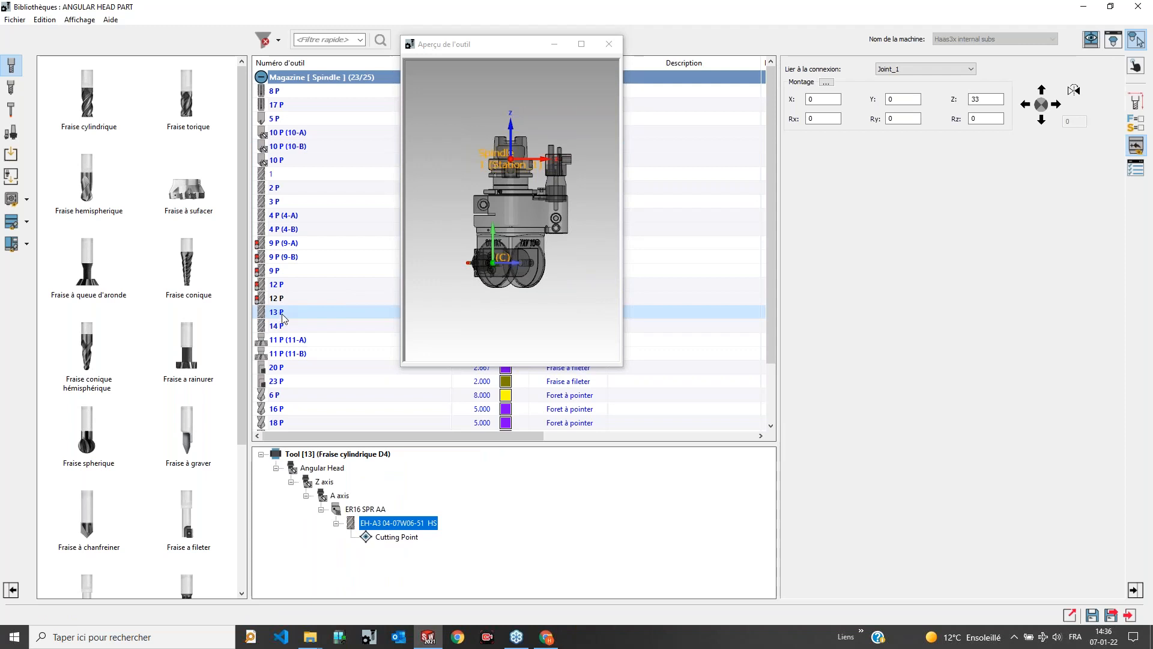
{"action": "right_click", "coordinate": [567, 127]}
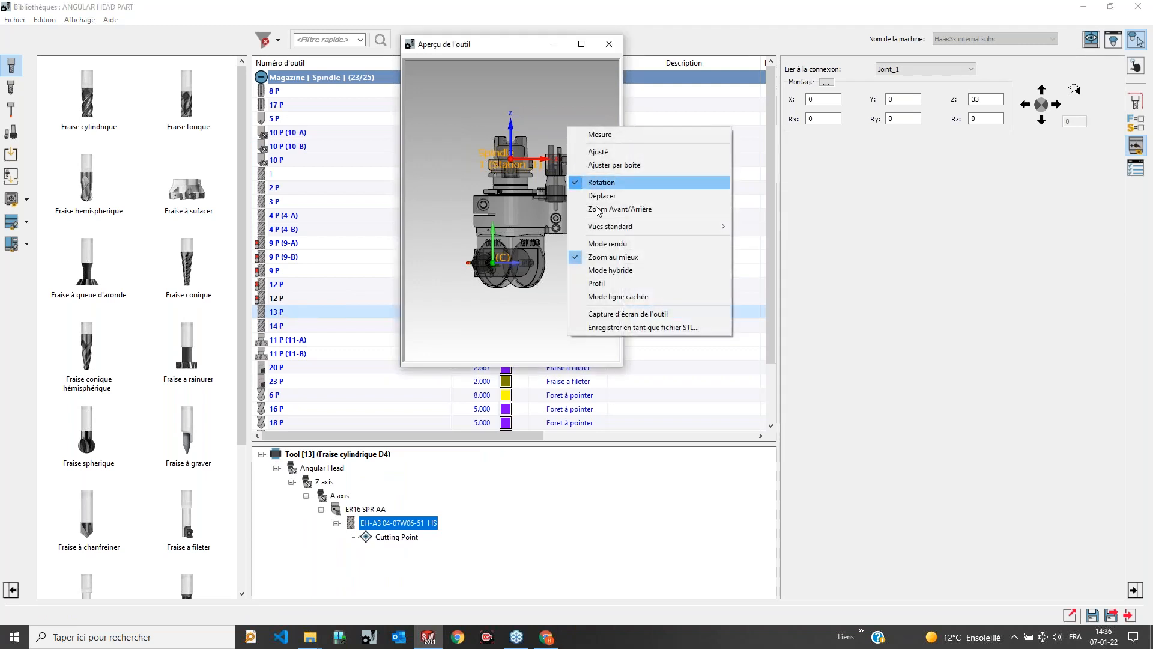
{"action": "left_click", "coordinate": [601, 244]}
{"action": "middle_click_drag", "start_coordinate": [520, 178], "coordinate": [533, 179]}
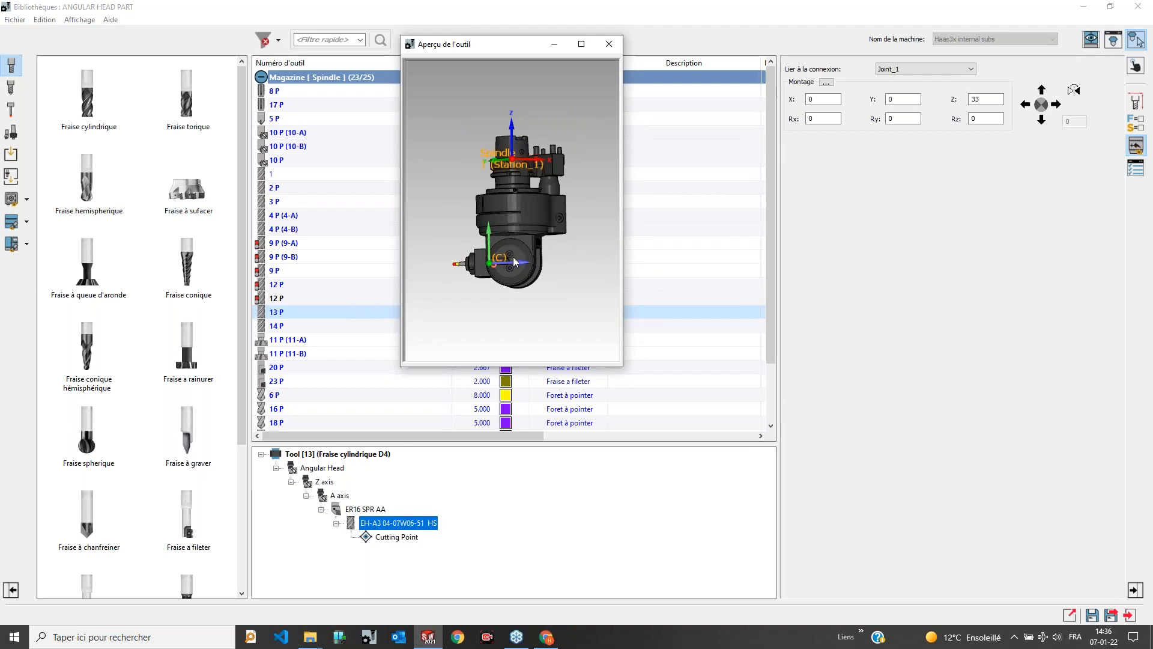
Step: Set the first component axis angle (Bb) of tool 13's angular head to 233
{"action": "left_click", "coordinate": [1137, 66]}
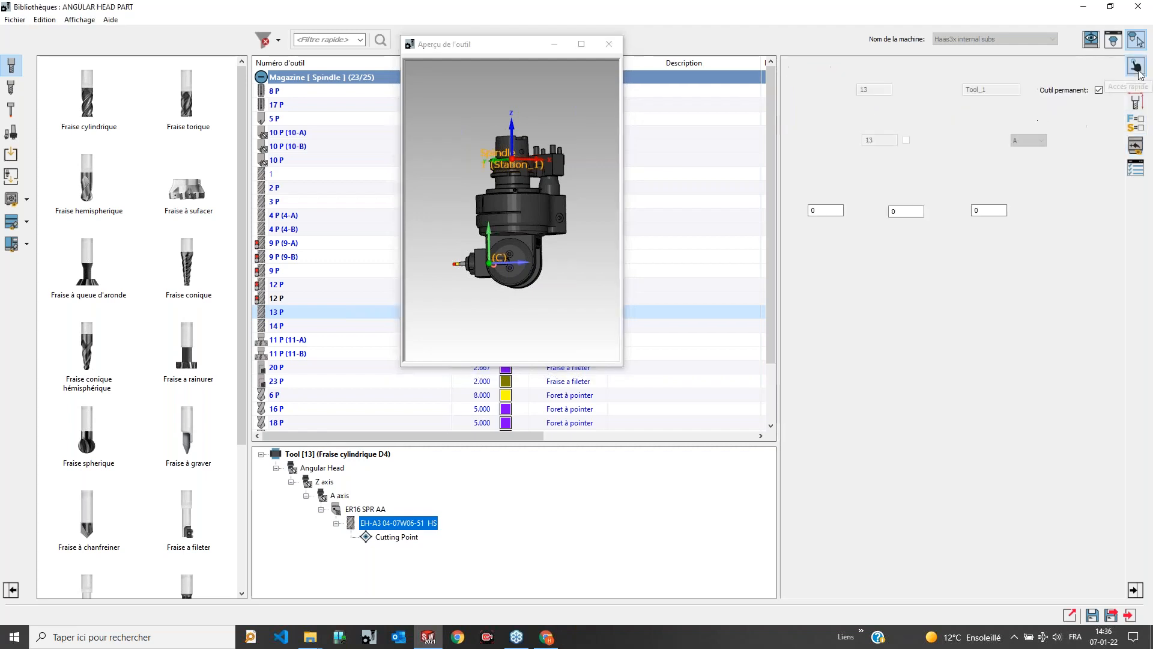
{"action": "left_click", "coordinate": [283, 456]}
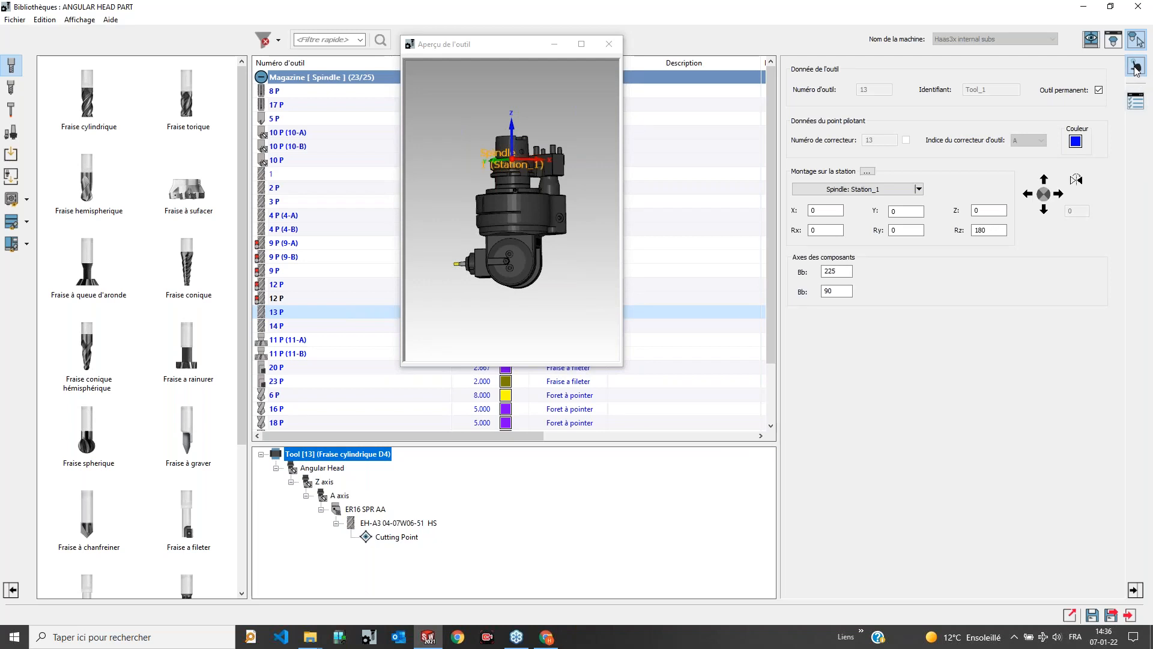
{"action": "left_click", "coordinate": [1135, 66]}
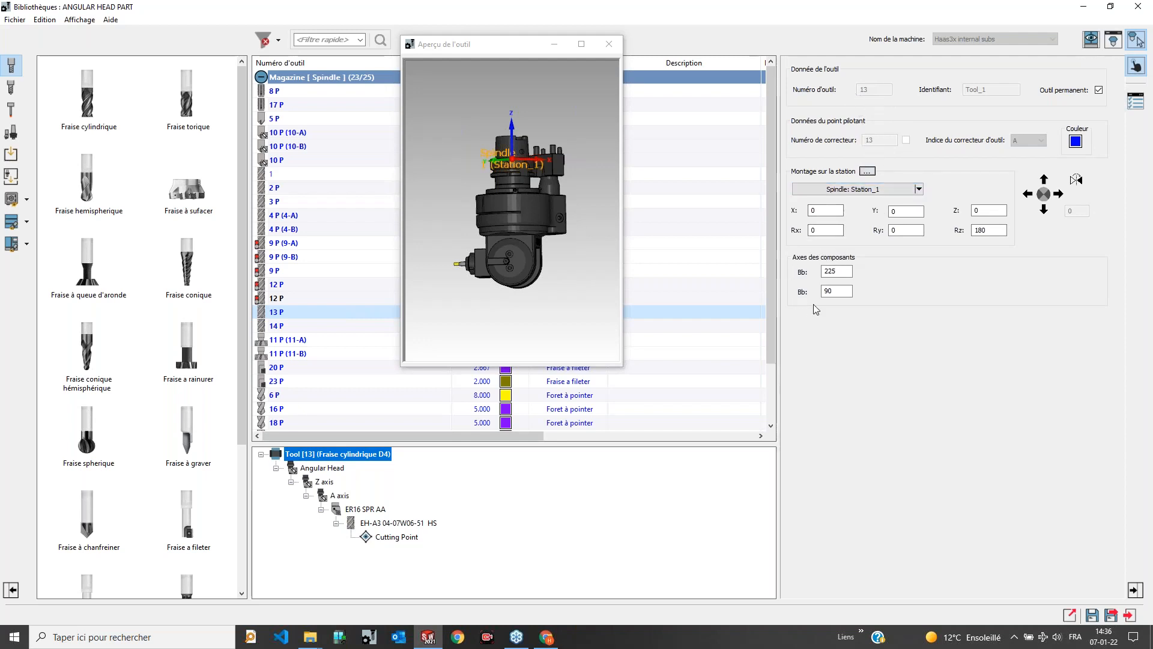
{"action": "left_click", "coordinate": [607, 325]}
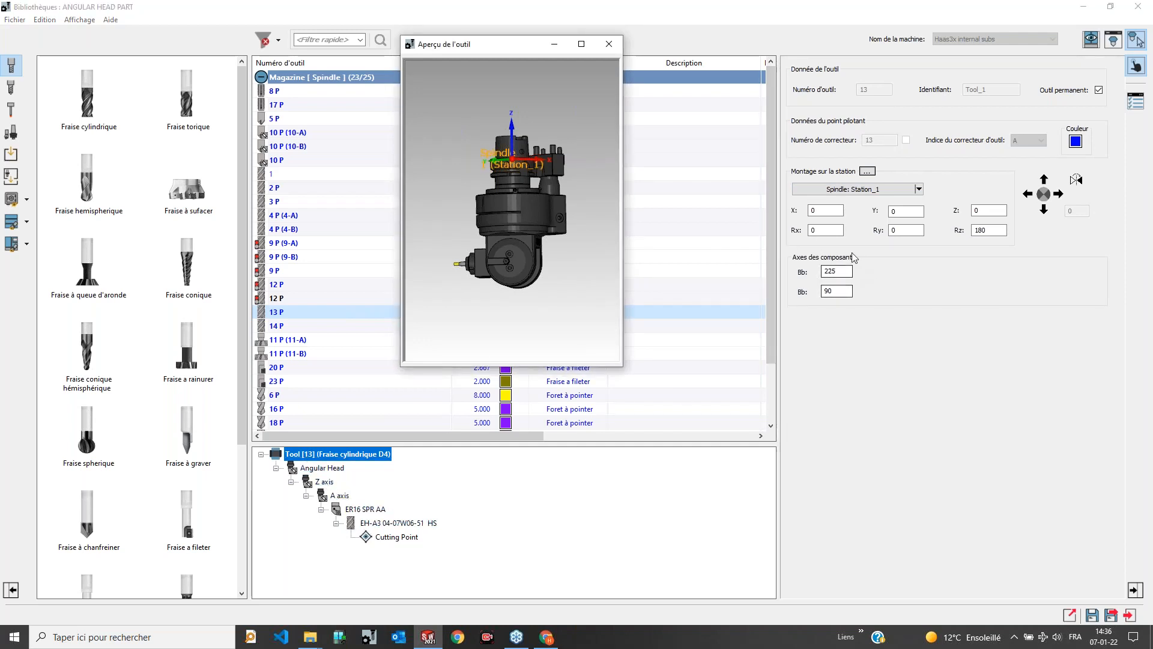
{"action": "left_click", "coordinate": [841, 271]}
{"action": "scroll", "coordinate": [841, 271], "scroll_direction": "up", "scroll_amount": 2}
{"action": "scroll", "coordinate": [837, 271], "scroll_direction": "up", "scroll_amount": 6}
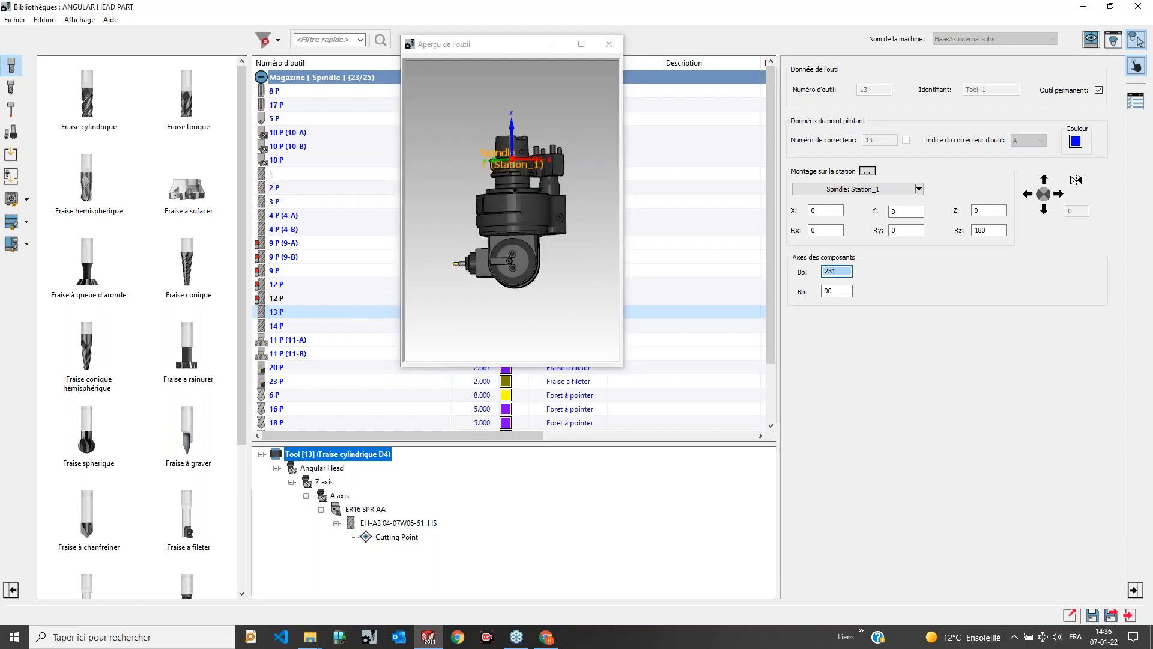
{"action": "left_click", "coordinate": [568, 226]}
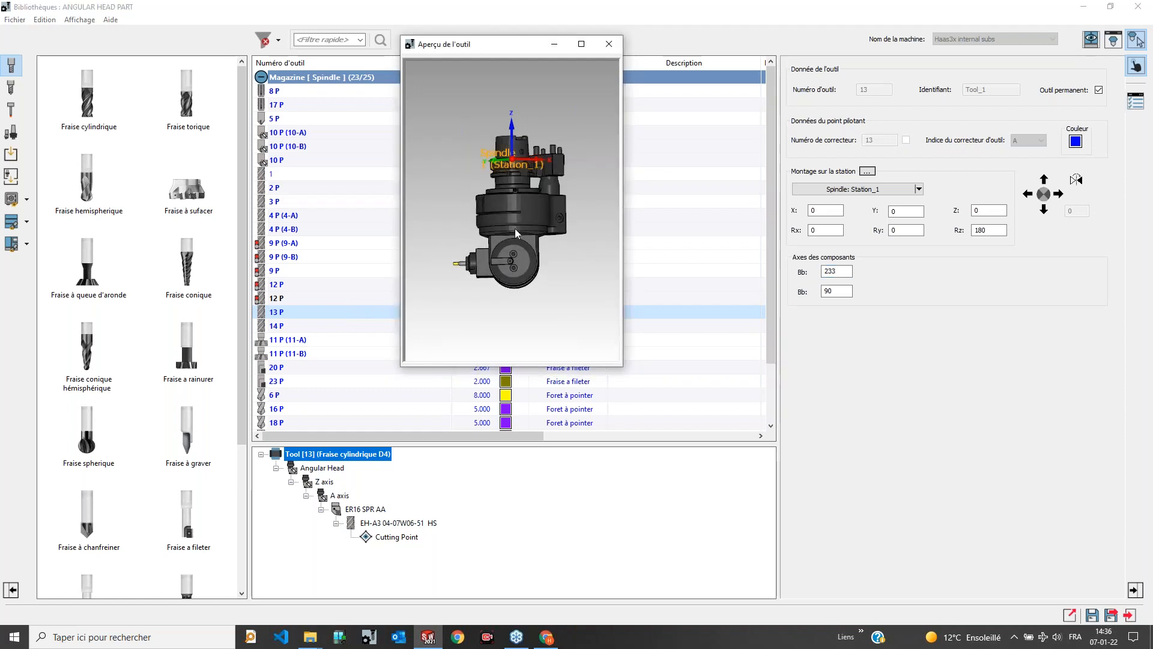
Step: Set the second component axis angle (Bb) of tool 13's angular head to 78
{"action": "left_click", "coordinate": [829, 291]}
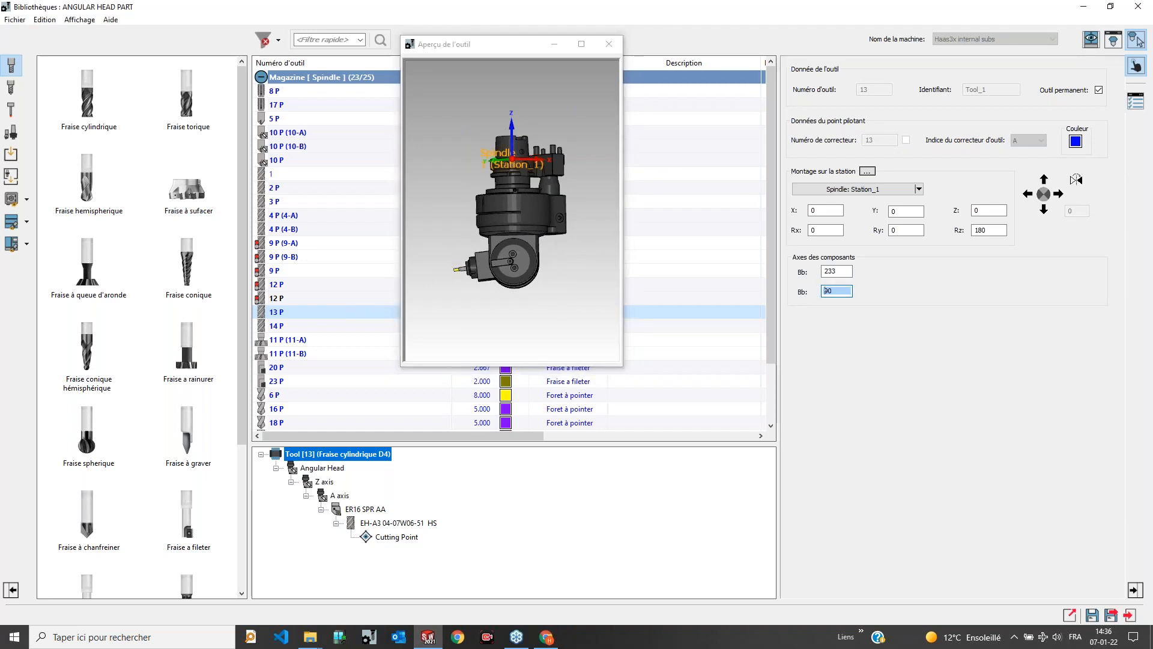
{"action": "type", "text": "78"}
{"action": "left_click", "coordinate": [496, 274]}
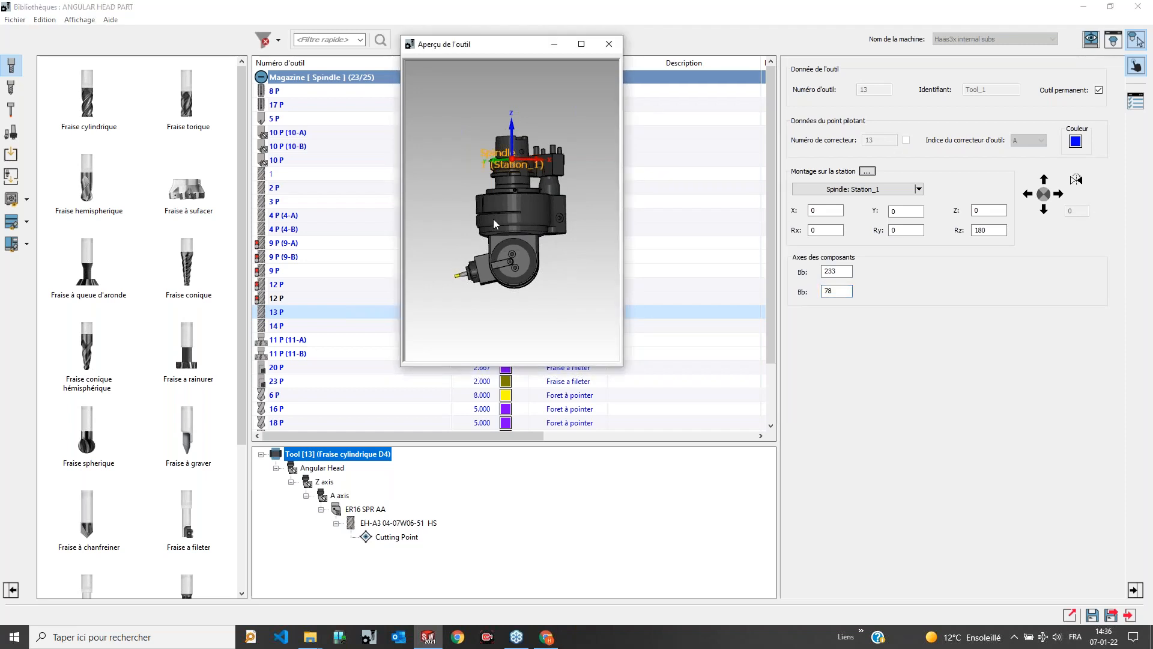
{"action": "left_click", "coordinate": [832, 291]}
{"action": "left_click", "coordinate": [508, 266]}
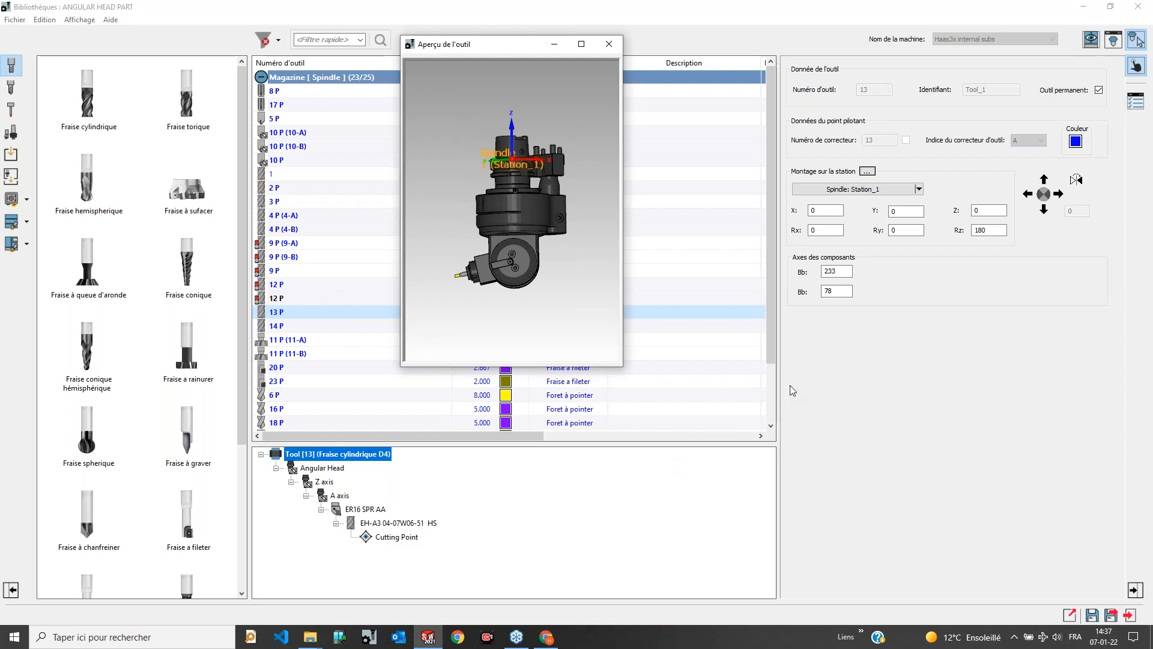
{"action": "double_click", "coordinate": [834, 292]}
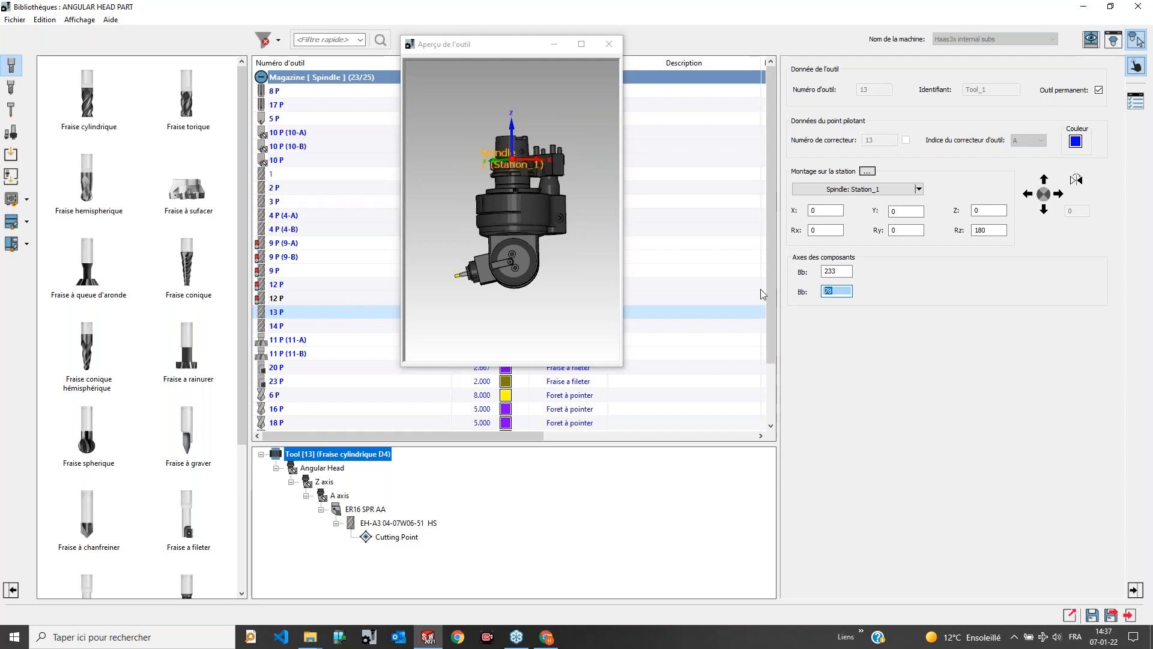
Step: Inspect the Down Cutting Point and Top Cutting Point of slot mill tool 11
{"action": "left_click", "coordinate": [285, 342]}
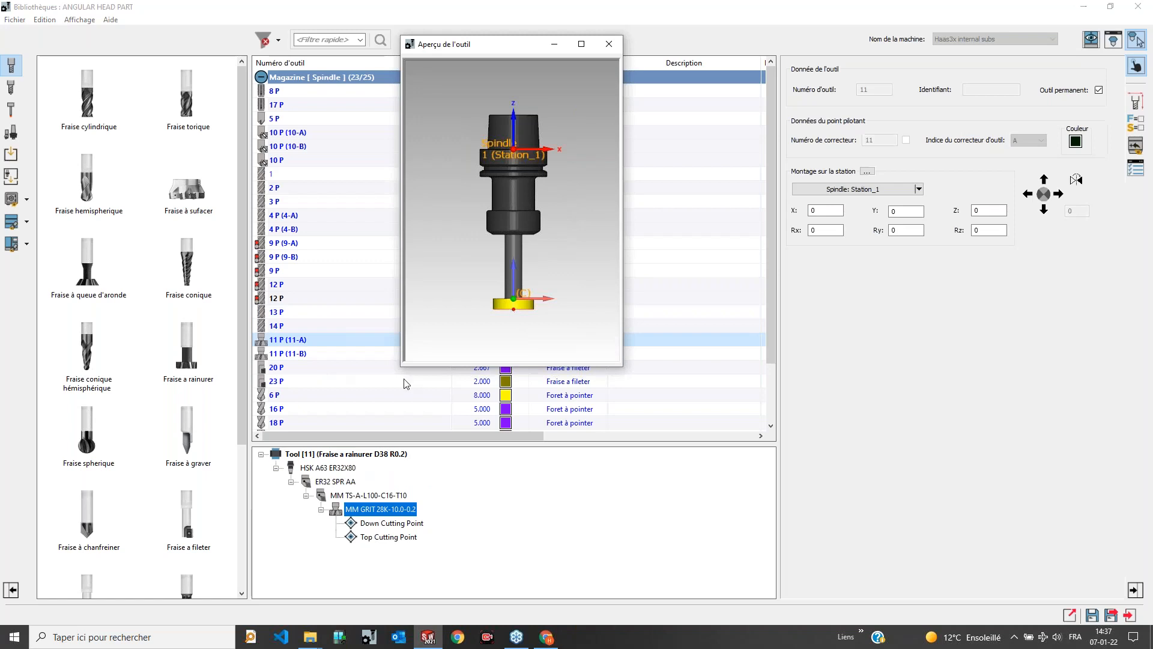
{"action": "left_click", "coordinate": [372, 527]}
{"action": "left_click", "coordinate": [372, 538]}
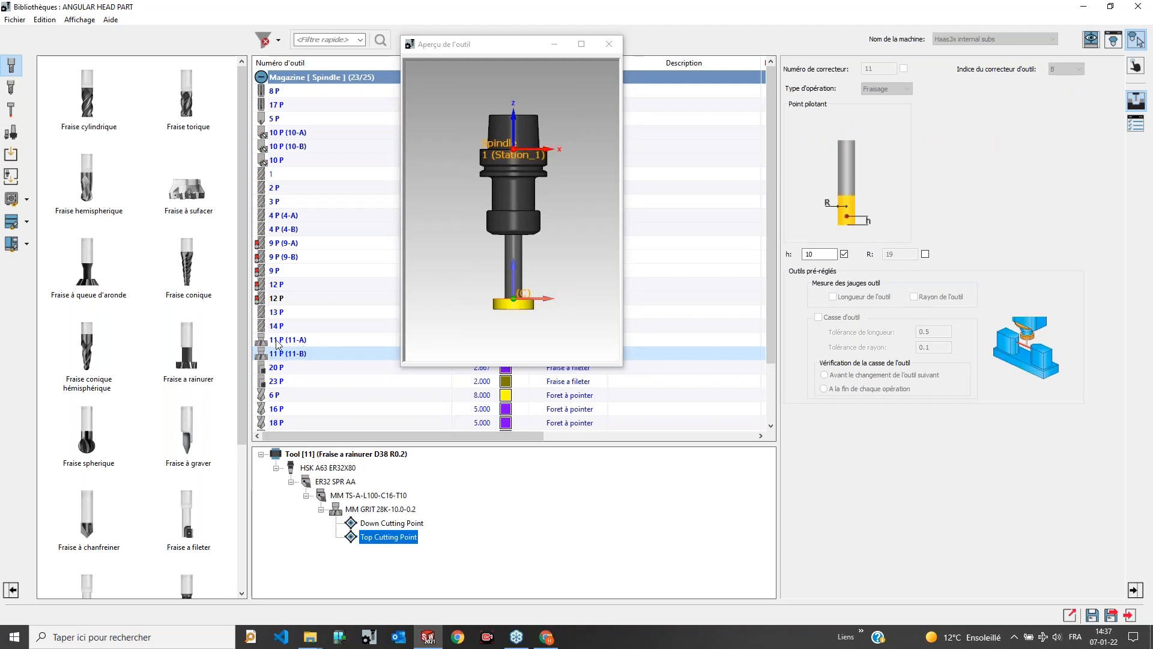
Step: Review the angular-head assemblies of thread mill 23 and drills 15 and 21, and close the tool library
{"action": "left_click", "coordinate": [347, 383]}
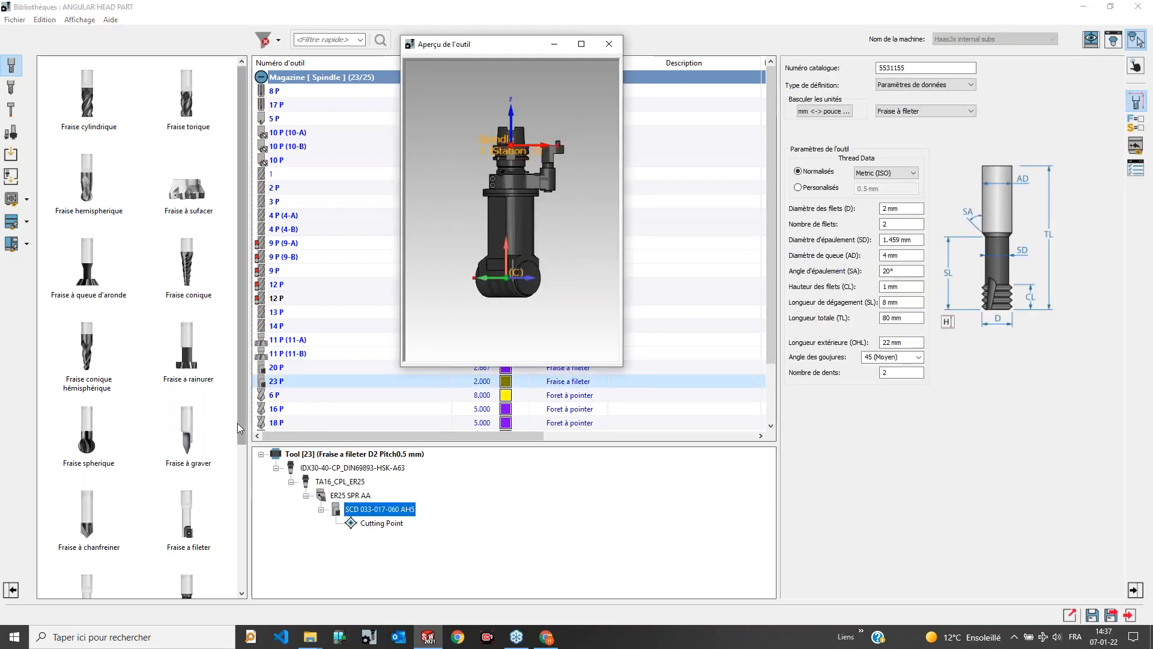
{"action": "scroll", "coordinate": [238, 428], "scroll_direction": "down", "scroll_amount": 2}
{"action": "scroll", "coordinate": [291, 393], "scroll_direction": "down", "scroll_amount": 2}
{"action": "left_click", "coordinate": [286, 395]}
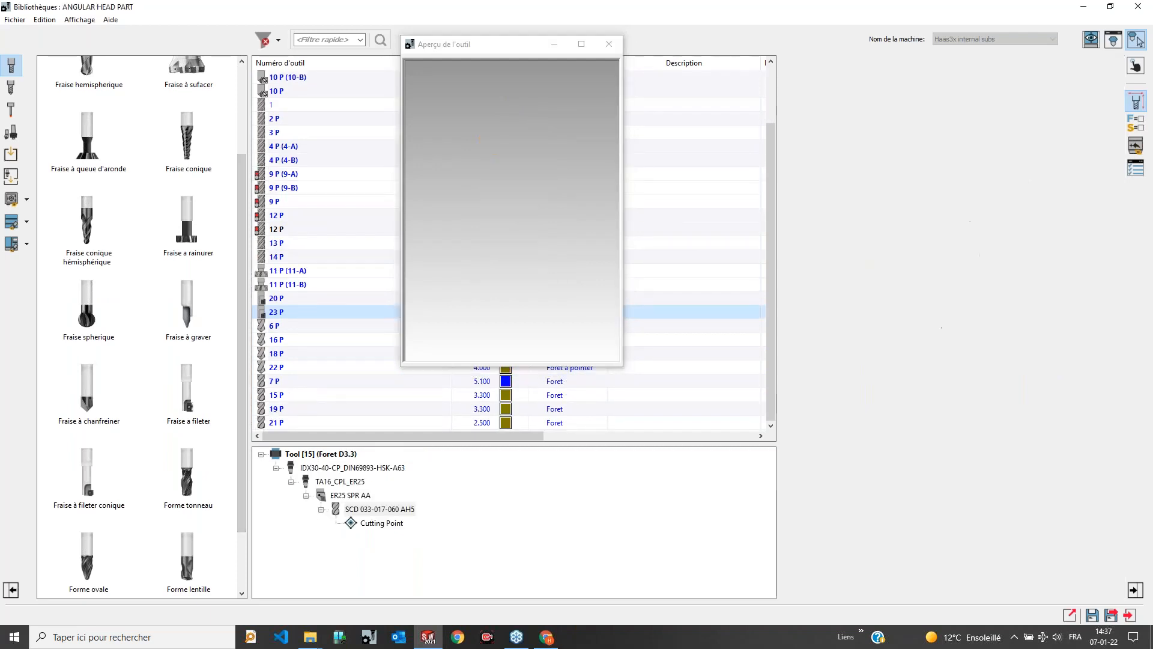
{"action": "left_click", "coordinate": [278, 422]}
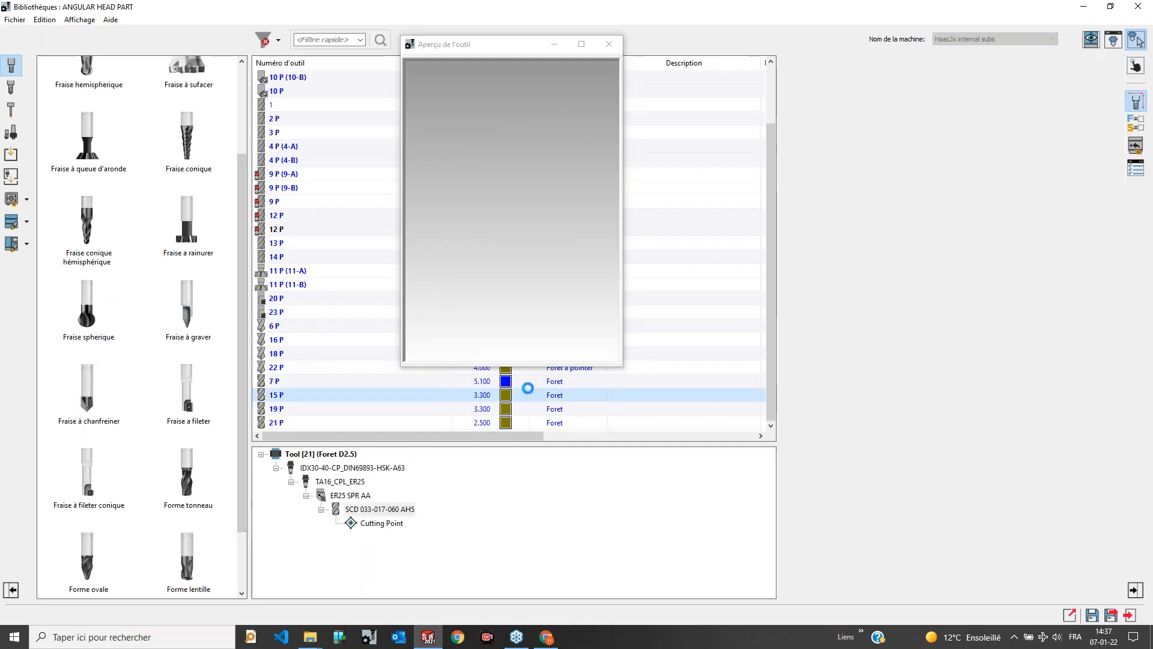
{"action": "left_click", "coordinate": [410, 351]}
{"action": "left_click", "coordinate": [1139, 6]}
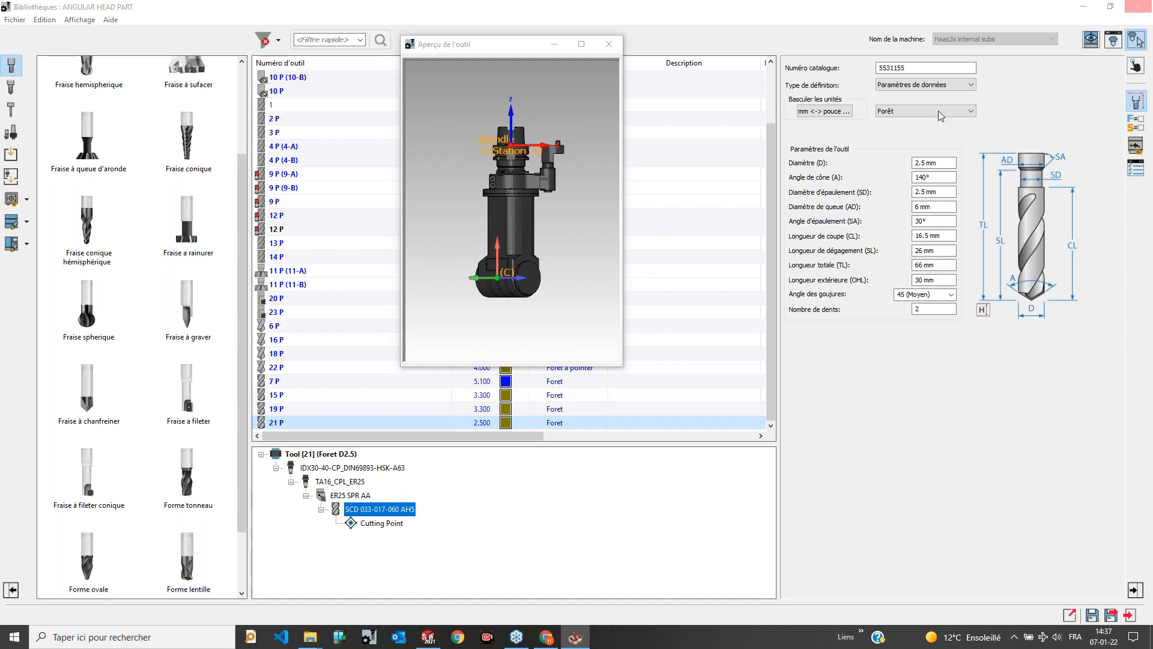
{"action": "left_click", "coordinate": [610, 346]}
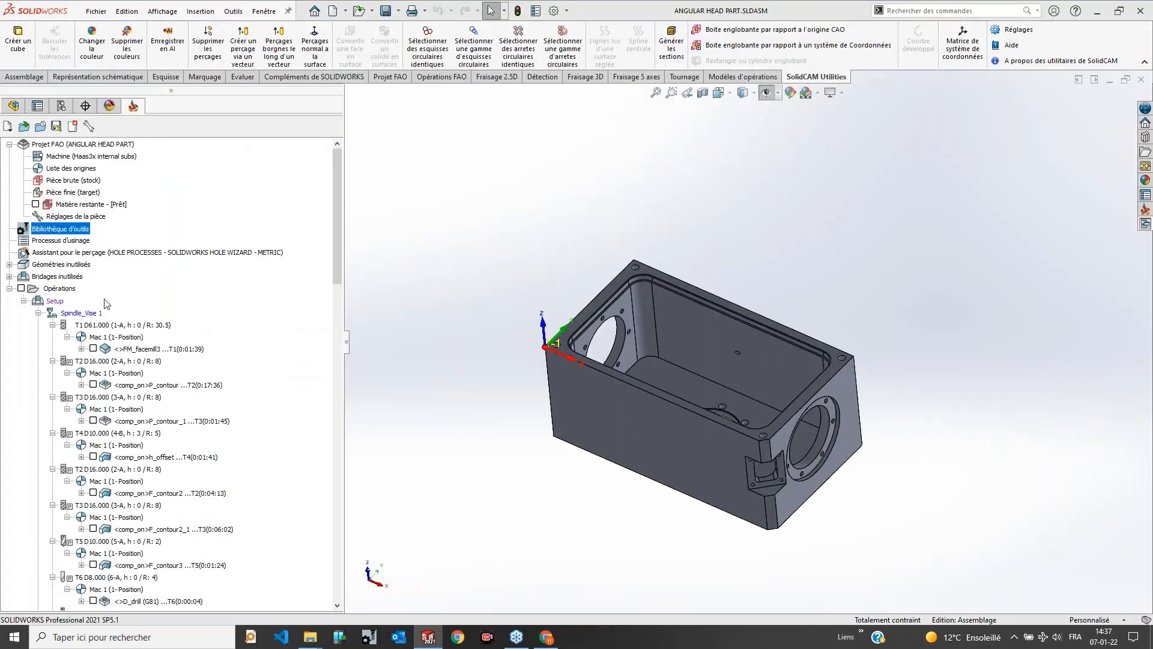
Step: Run the wireframe toolpath simulation of all operations and pause it at the F_contour2_1 operation
{"action": "right_click", "coordinate": [59, 289]}
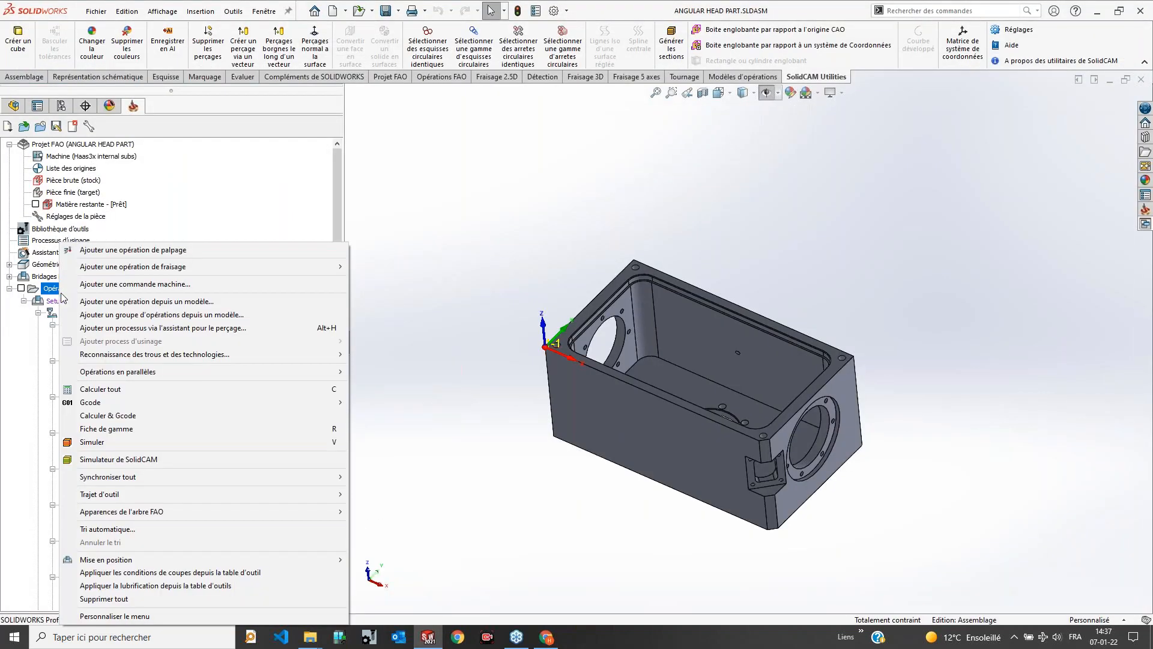
{"action": "left_click", "coordinate": [85, 445]}
{"action": "left_click", "coordinate": [185, 272]}
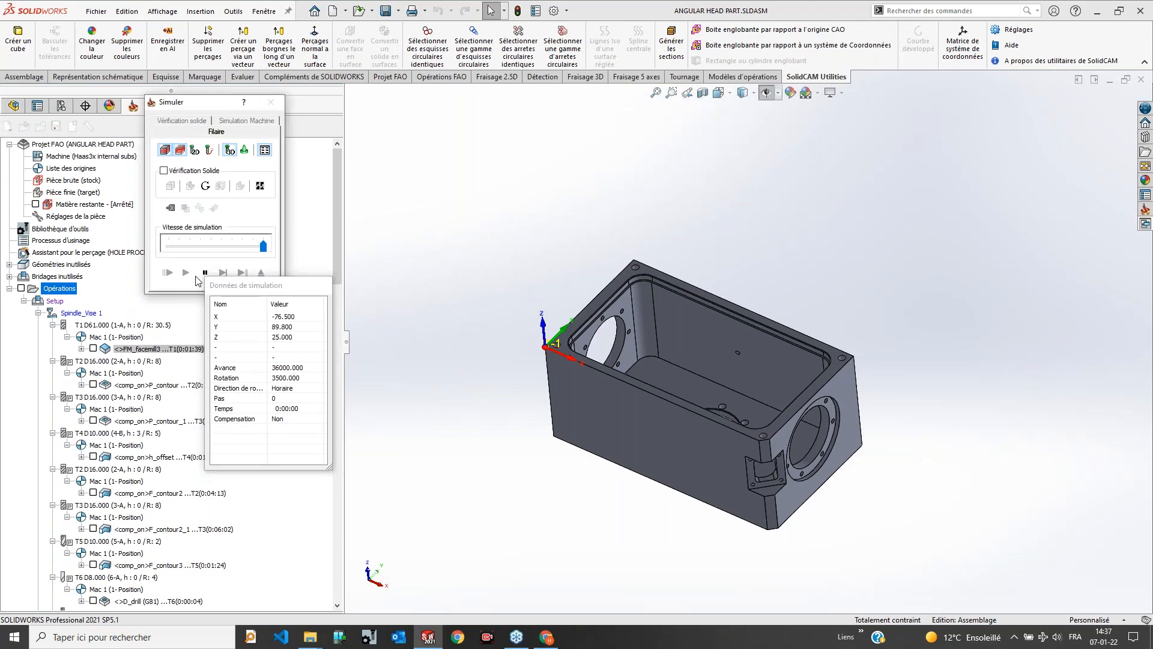
{"action": "left_click", "coordinate": [207, 274]}
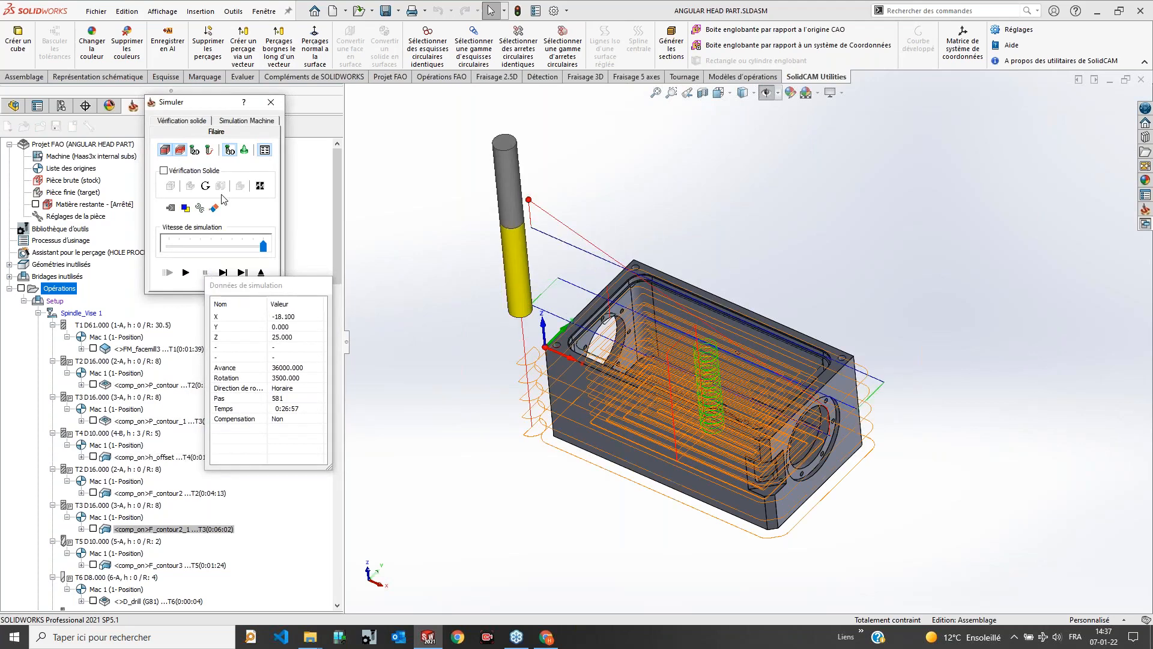
Step: Show the tool holder in the simulation, continue through the angular-head operations to P_contour5, and exit
{"action": "left_click", "coordinate": [244, 150]}
{"action": "middle_click_drag", "start_coordinate": [577, 283], "coordinate": [589, 261]}
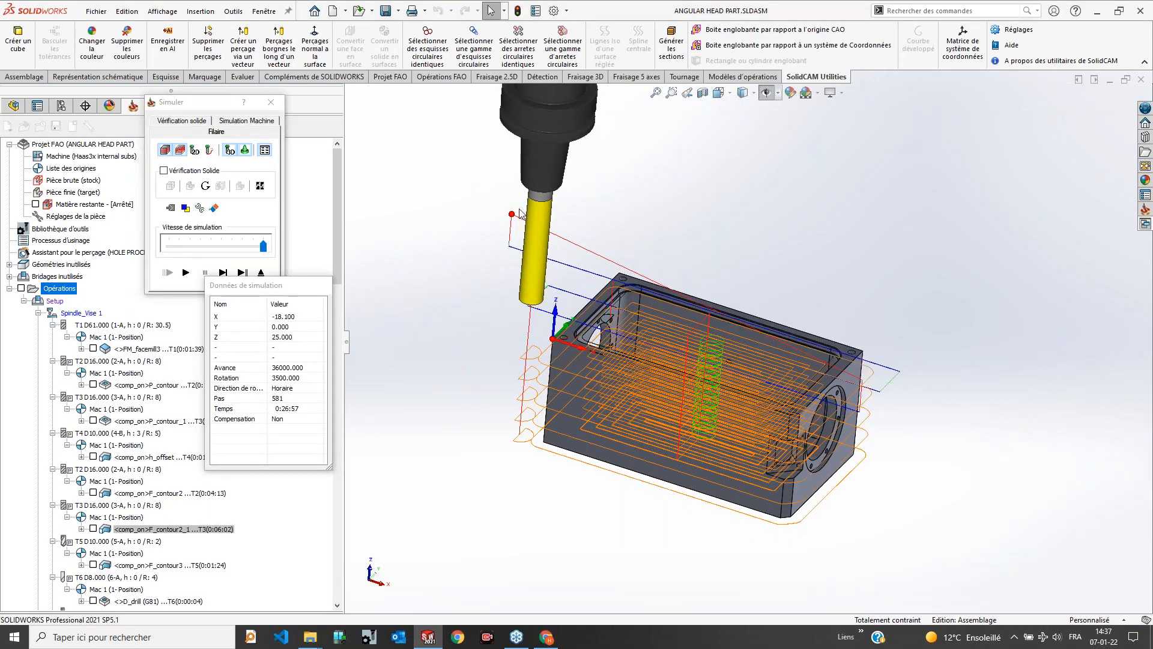
{"action": "scroll", "coordinate": [589, 261], "scroll_direction": "up", "scroll_amount": 4}
{"action": "left_click", "coordinate": [224, 273]}
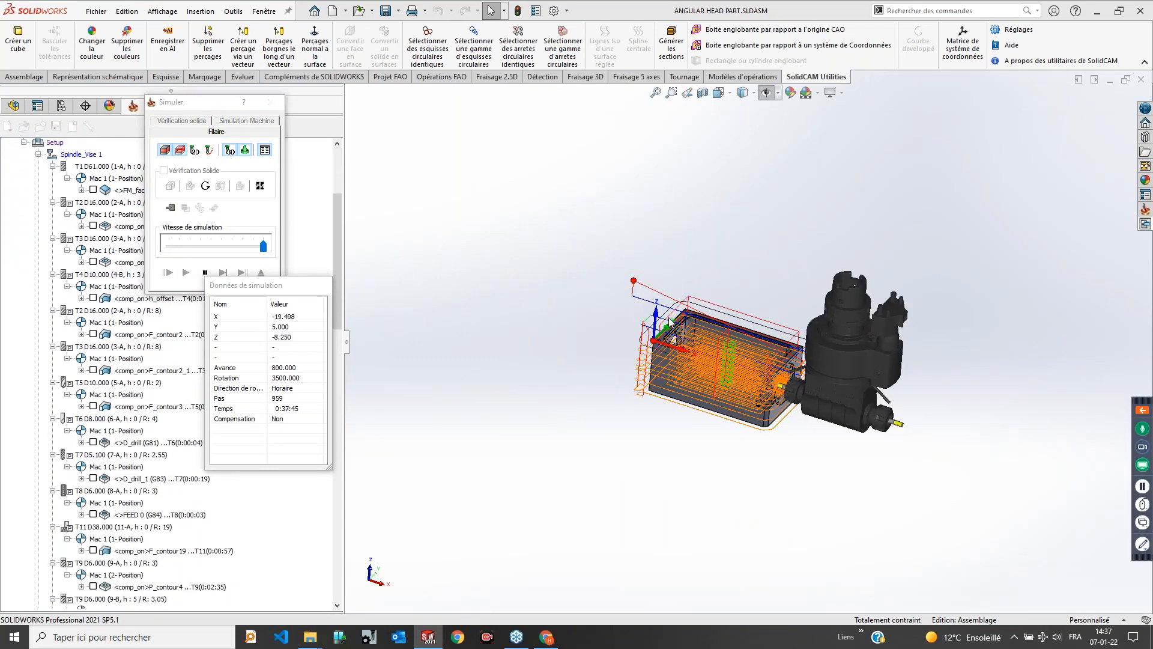
{"action": "left_click", "coordinate": [205, 272]}
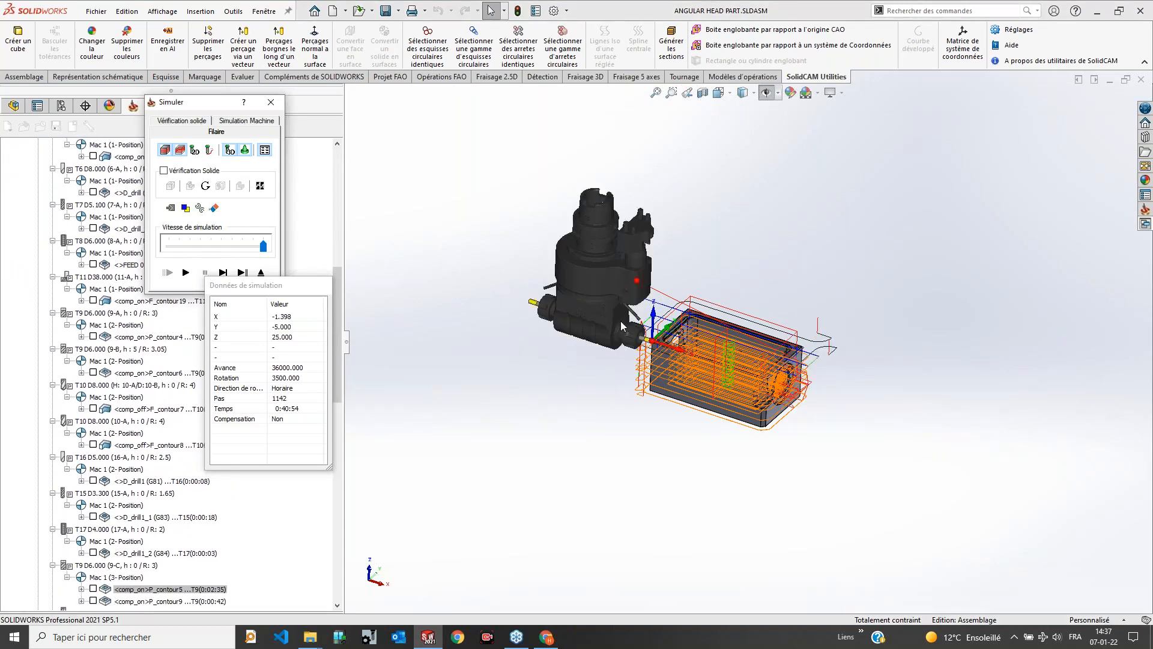
{"action": "left_click", "coordinate": [261, 273]}
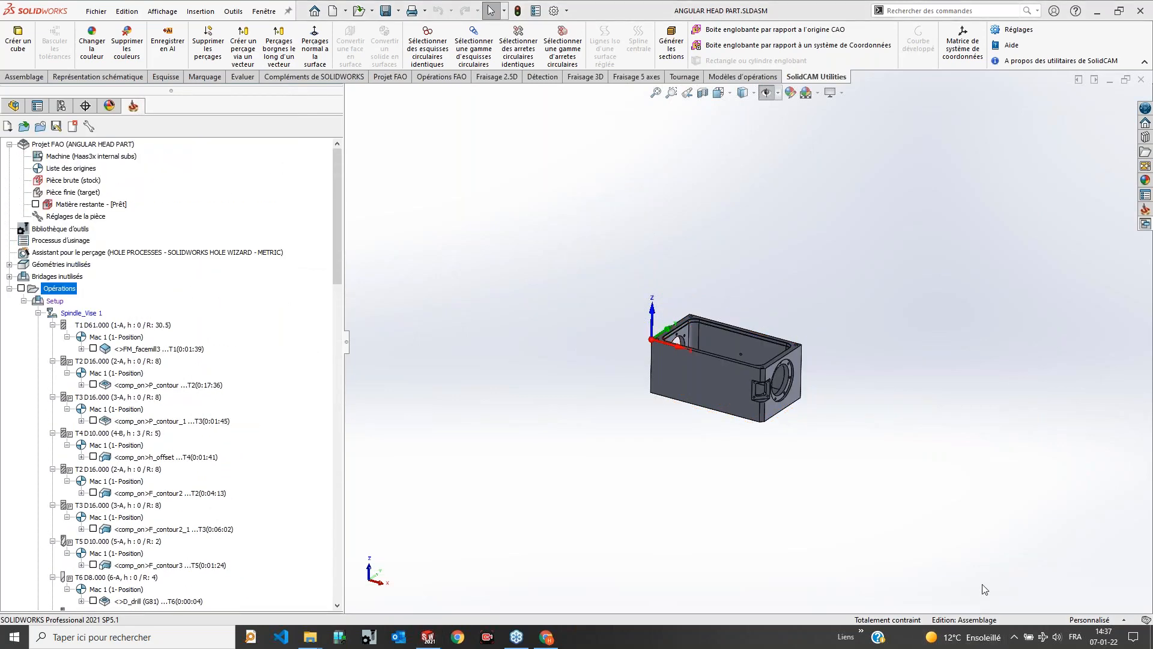
{"action": "right_click", "coordinate": [62, 290]}
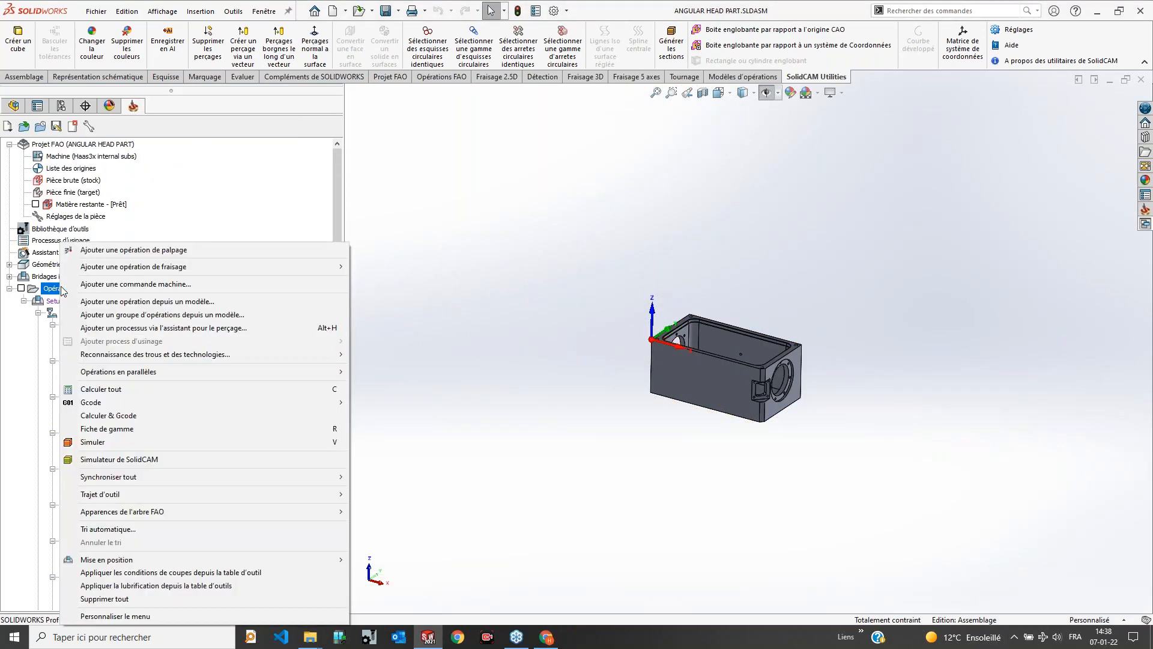
{"action": "left_click", "coordinate": [92, 443]}
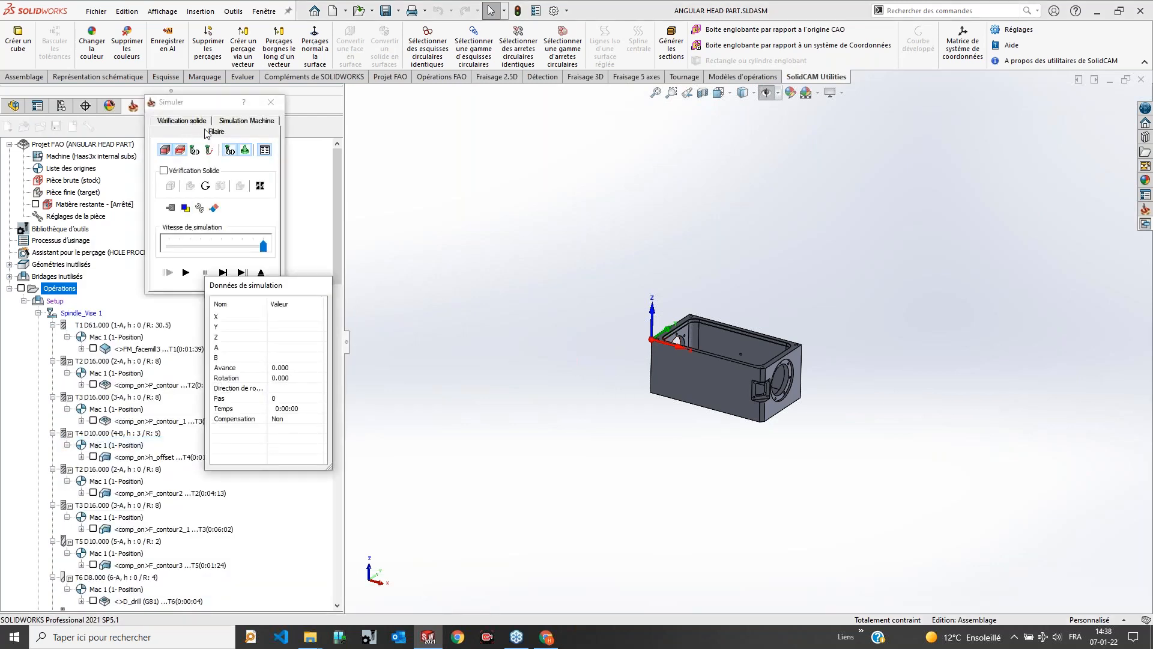
{"action": "left_click", "coordinate": [271, 102]}
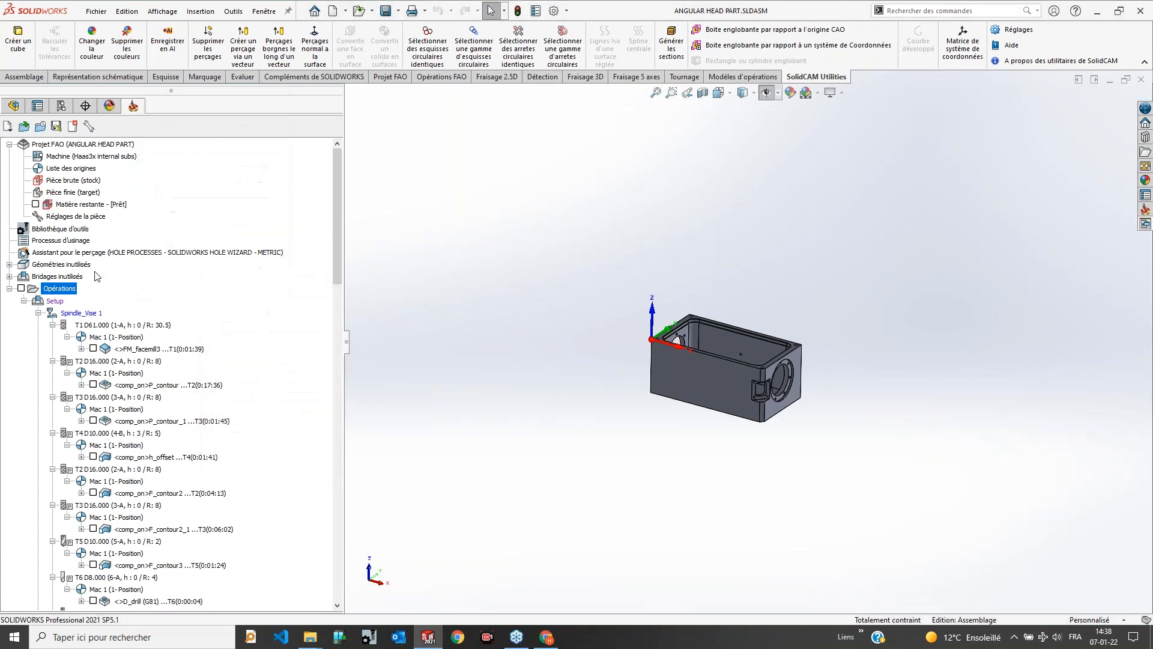
Step: Open all operations in the SolidCAM simulator, shrink its window over the CAM tree, and start the machining playback
{"action": "right_click", "coordinate": [65, 292]}
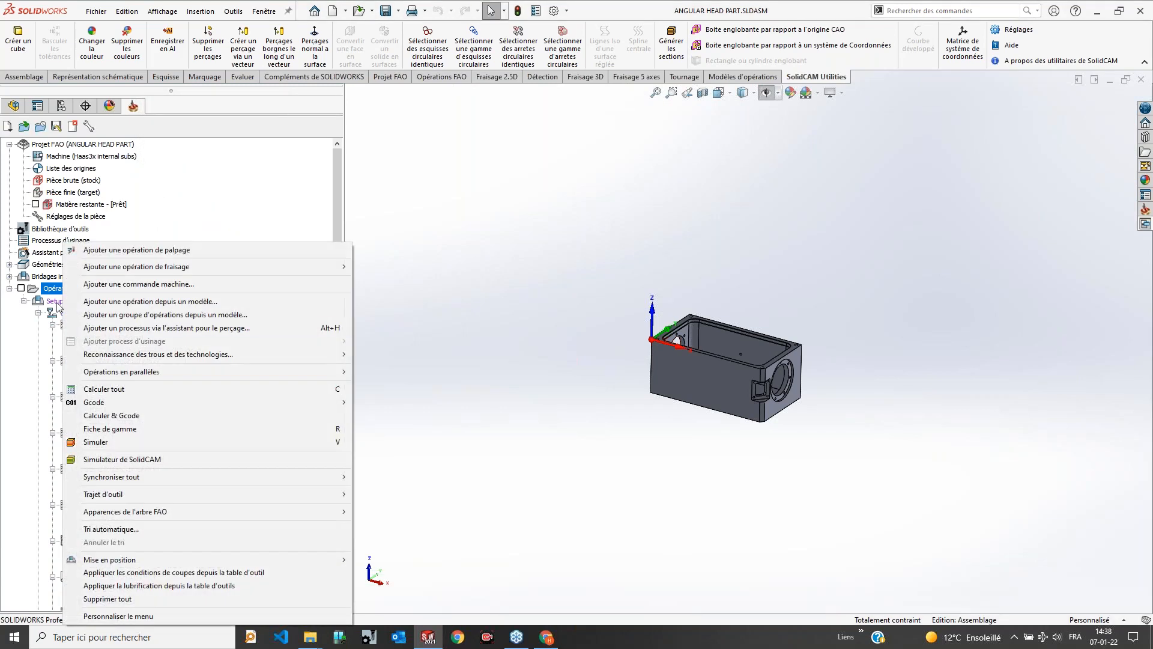
{"action": "left_click", "coordinate": [94, 459]}
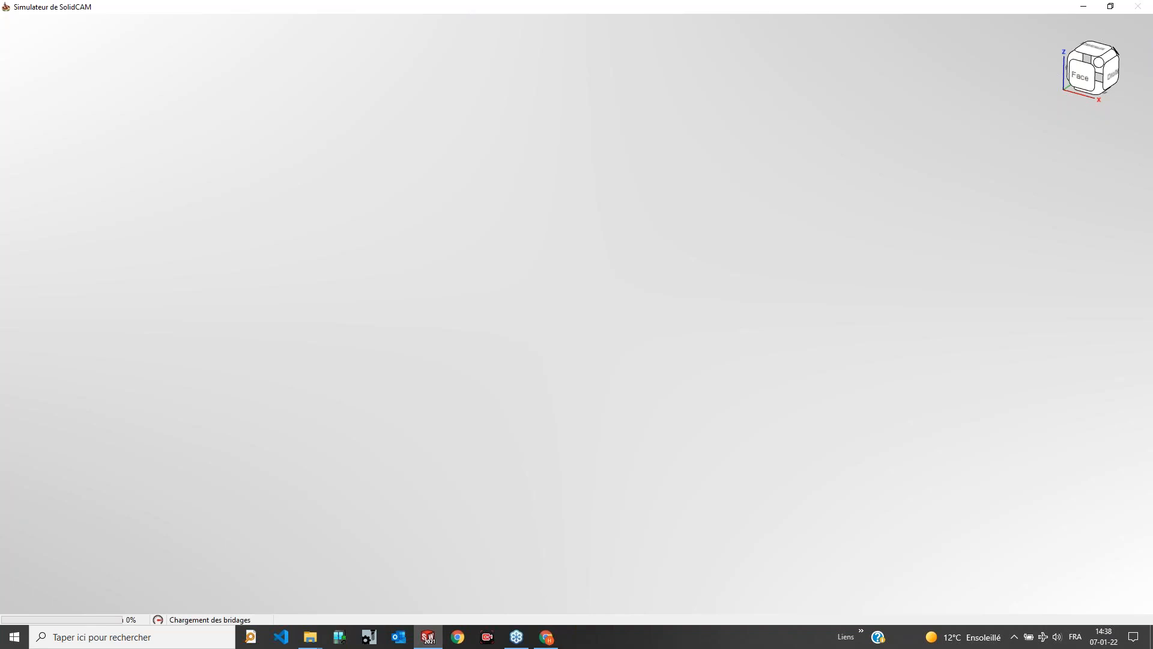
{"action": "left_click_drag", "start_coordinate": [417, 6], "coordinate": [656, 102]}
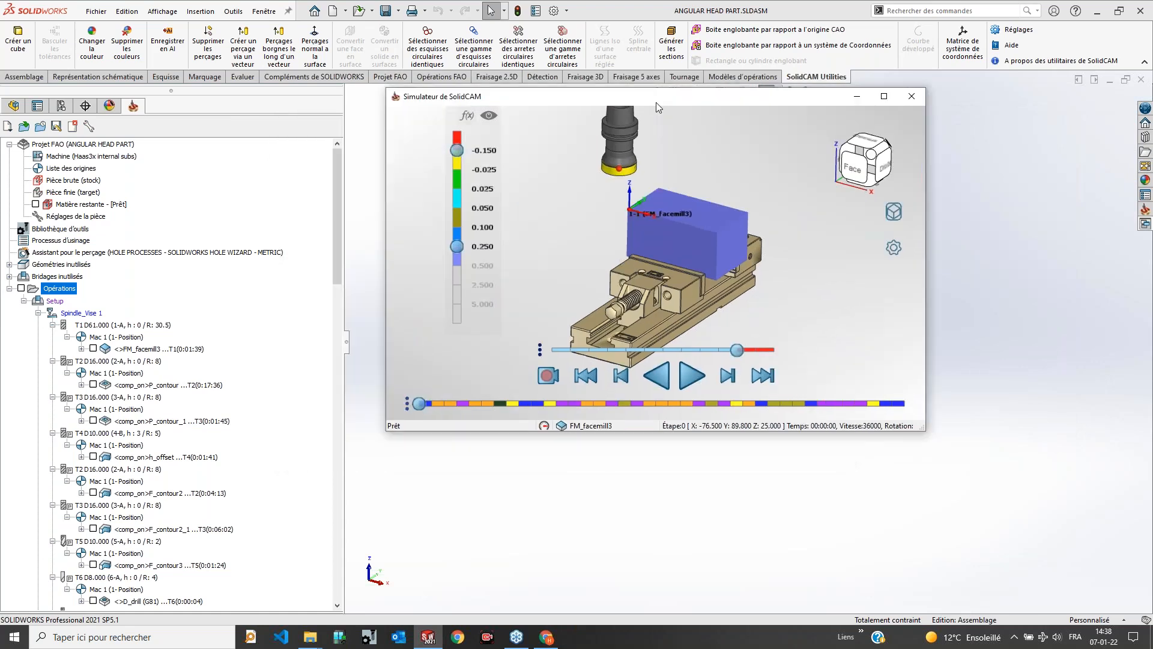
{"action": "left_click", "coordinate": [692, 376]}
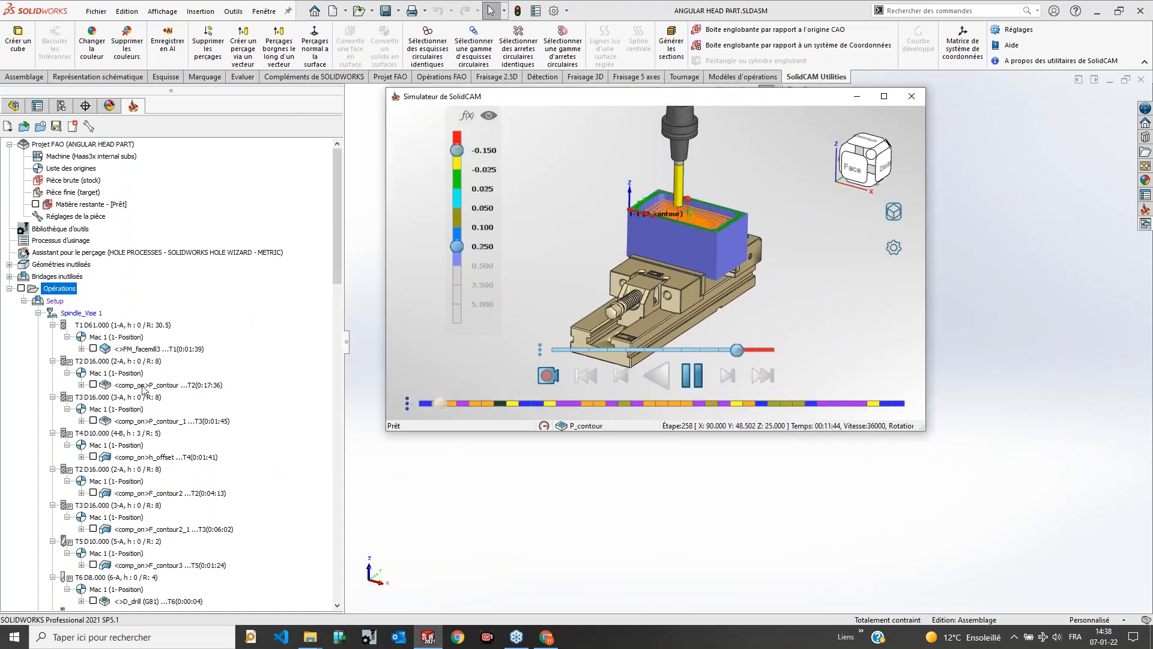
Step: Open the P_contour pocket operation while the simulation keeps running, and close its dialog without changing anything
{"action": "left_click", "coordinate": [213, 385]}
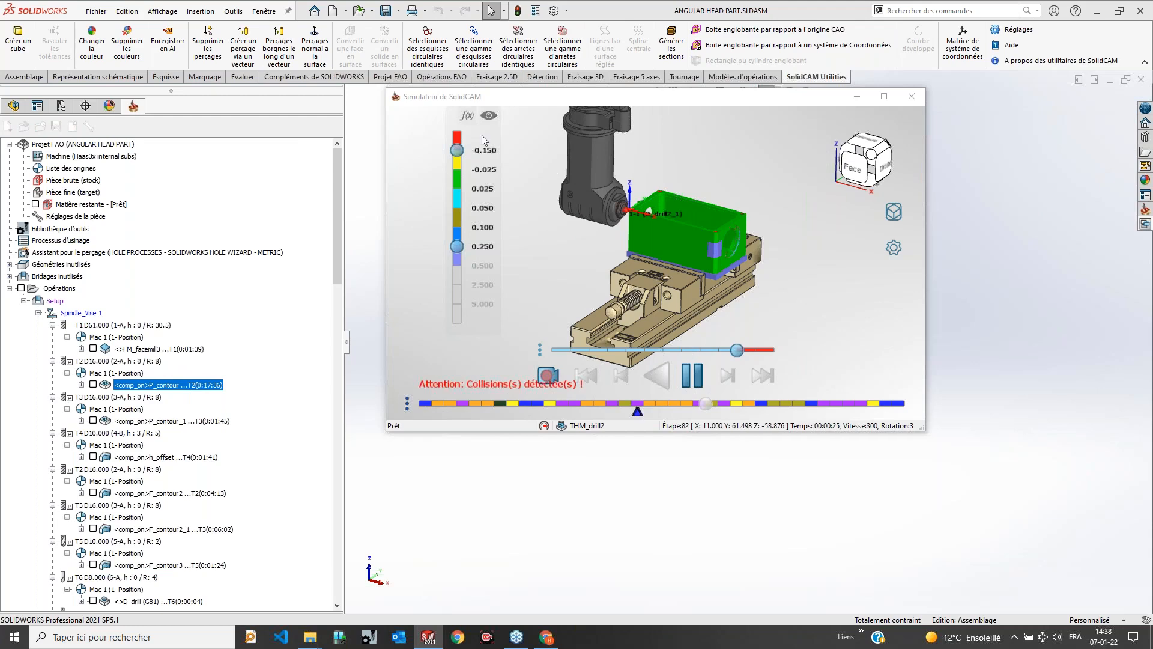
{"action": "left_click_drag", "start_coordinate": [949, 151], "coordinate": [783, 179]}
{"action": "left_click_drag", "start_coordinate": [642, 191], "coordinate": [635, 161]}
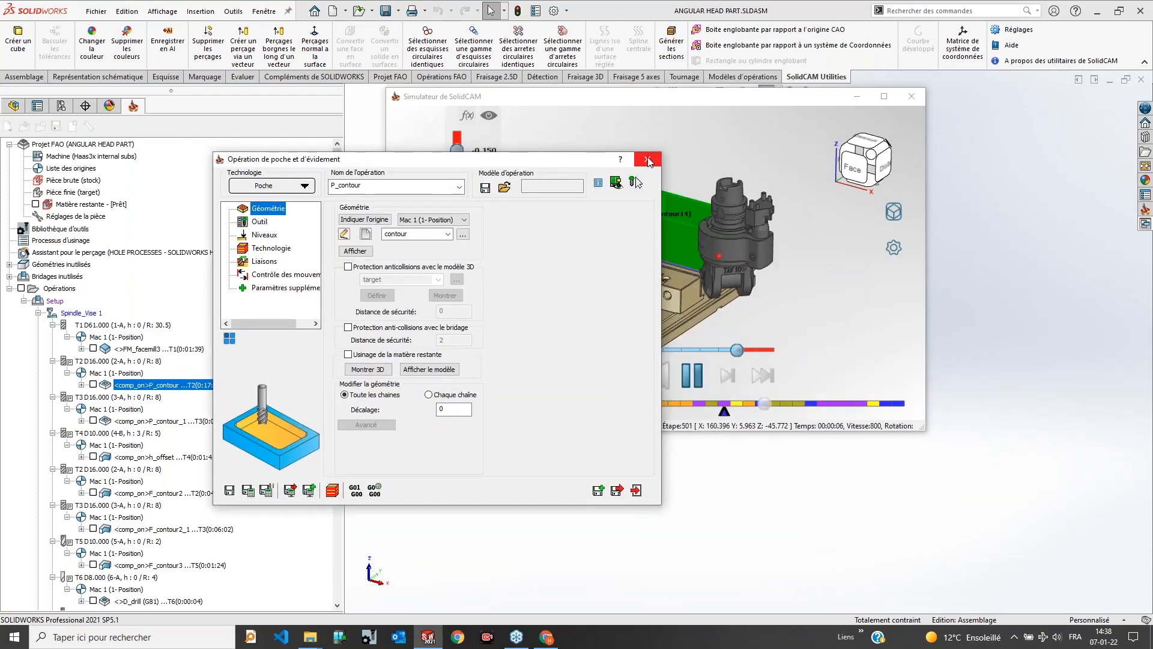
{"action": "left_click", "coordinate": [648, 160]}
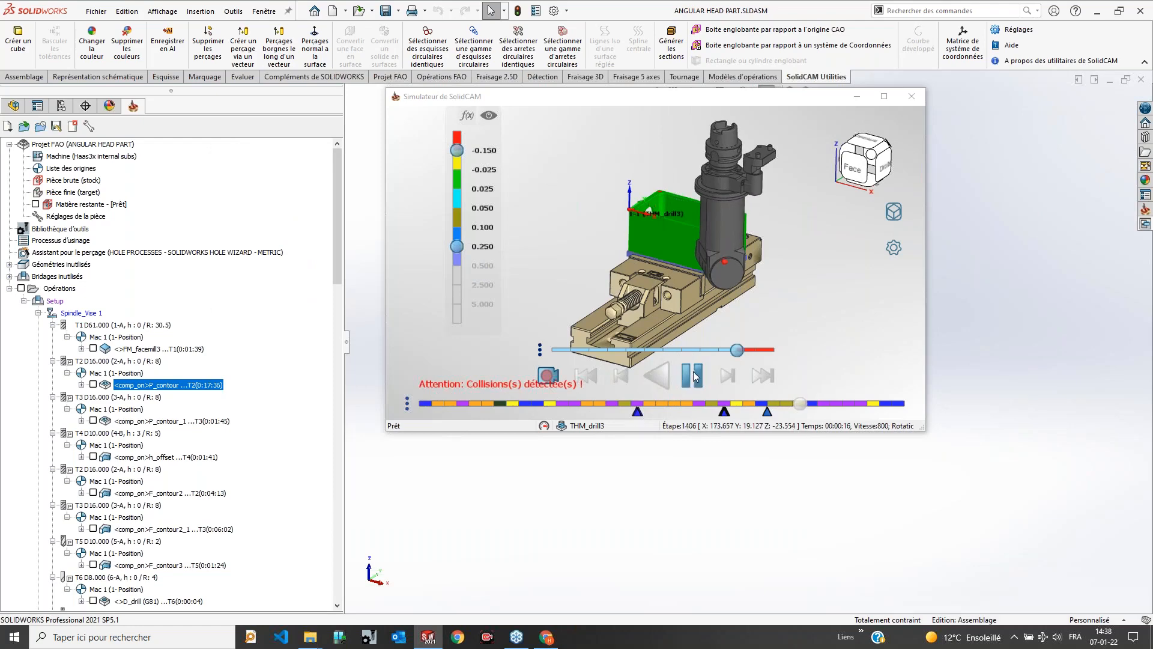
Step: Pause the simulation at THM_drill3 and turn off the deviation color comparison on the machined part
{"action": "left_click", "coordinate": [492, 117]}
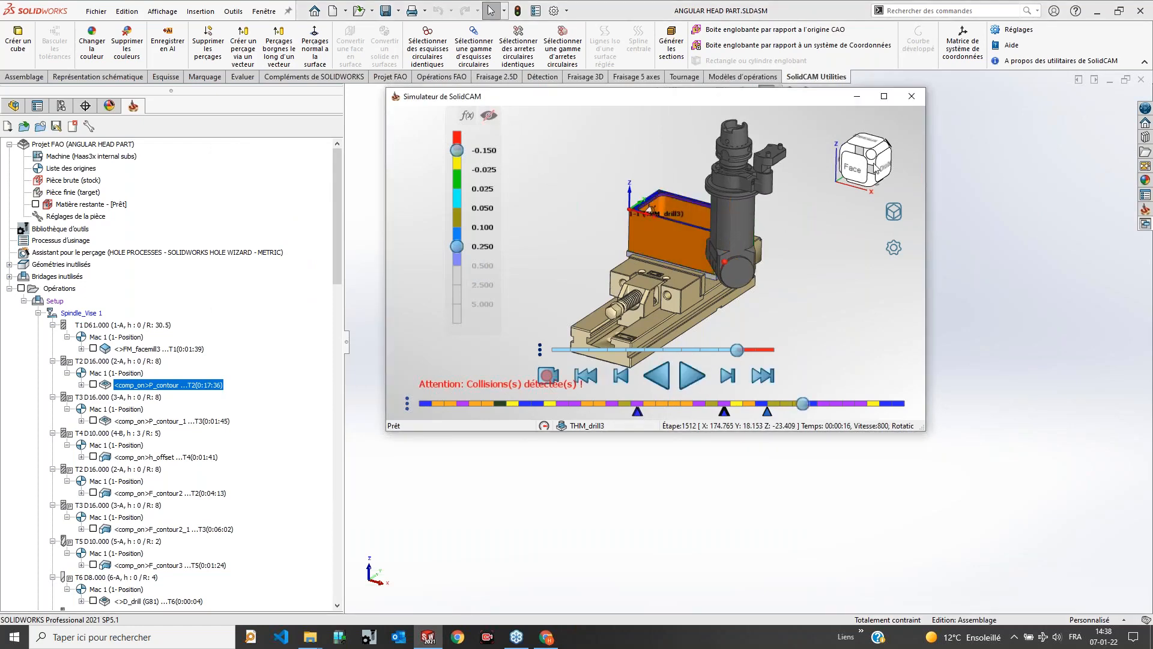
Step: Maximize the simulator window and show its display options without changing any of them
{"action": "left_click", "coordinate": [890, 100]}
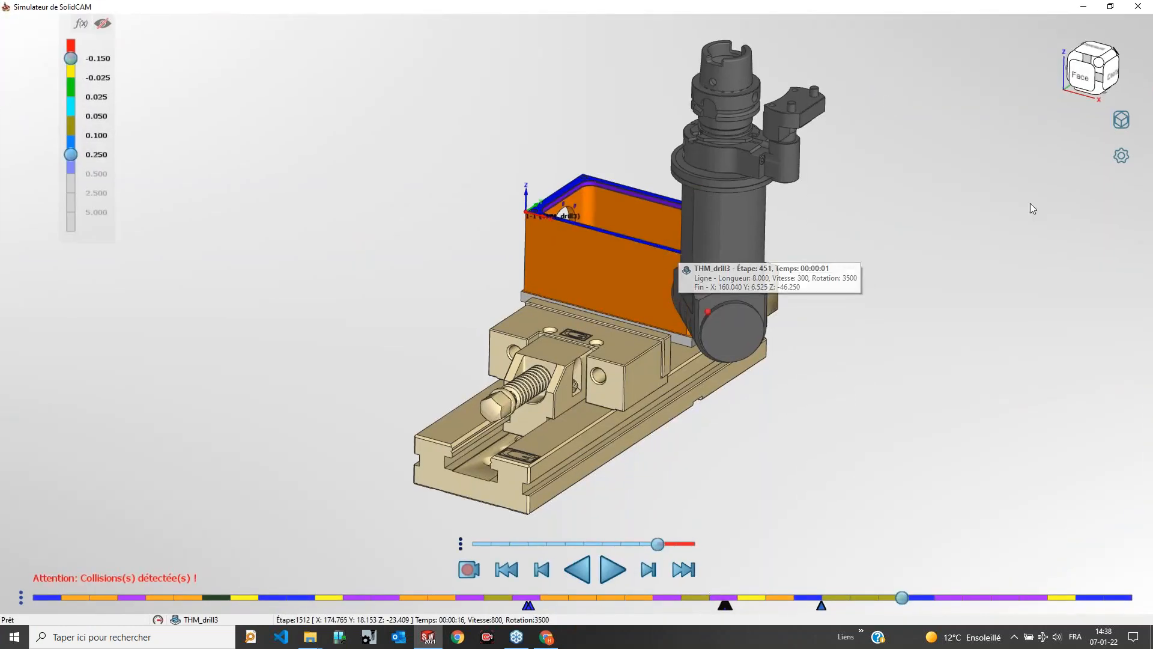
{"action": "left_click", "coordinate": [1119, 157]}
{"action": "left_click", "coordinate": [1119, 128]}
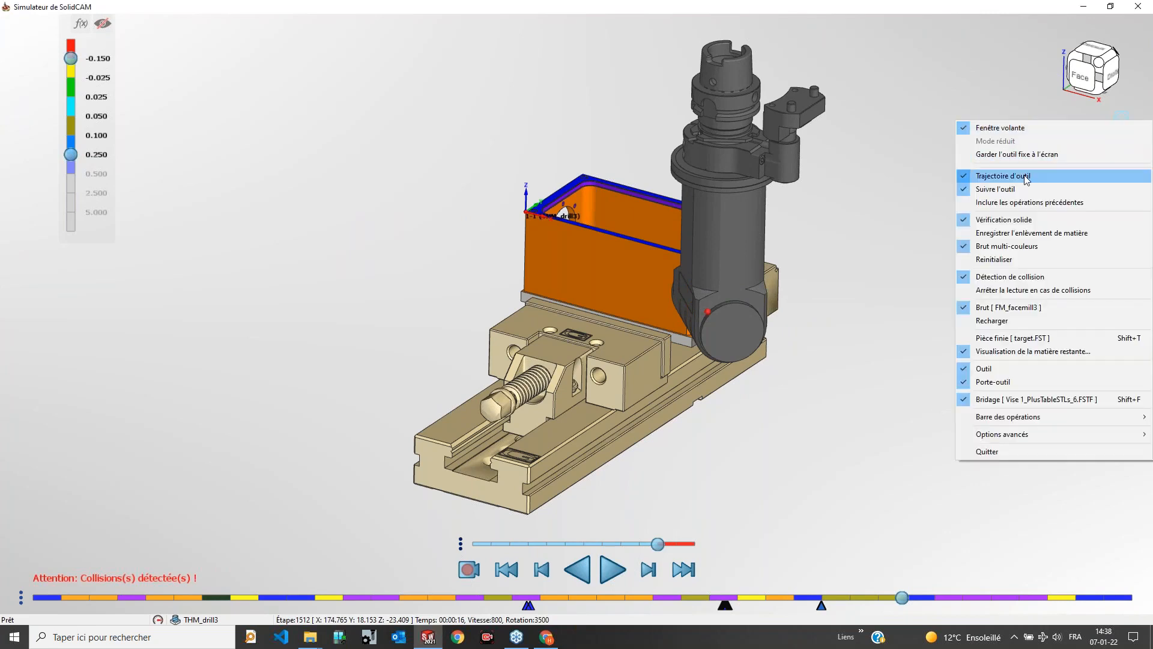
{"action": "left_click", "coordinate": [901, 204]}
Step: Examine the individual THM_drill3 toolpath moves in front of the notch at the end of the box
{"action": "middle_click_drag", "start_coordinate": [719, 298], "coordinate": [621, 277]}
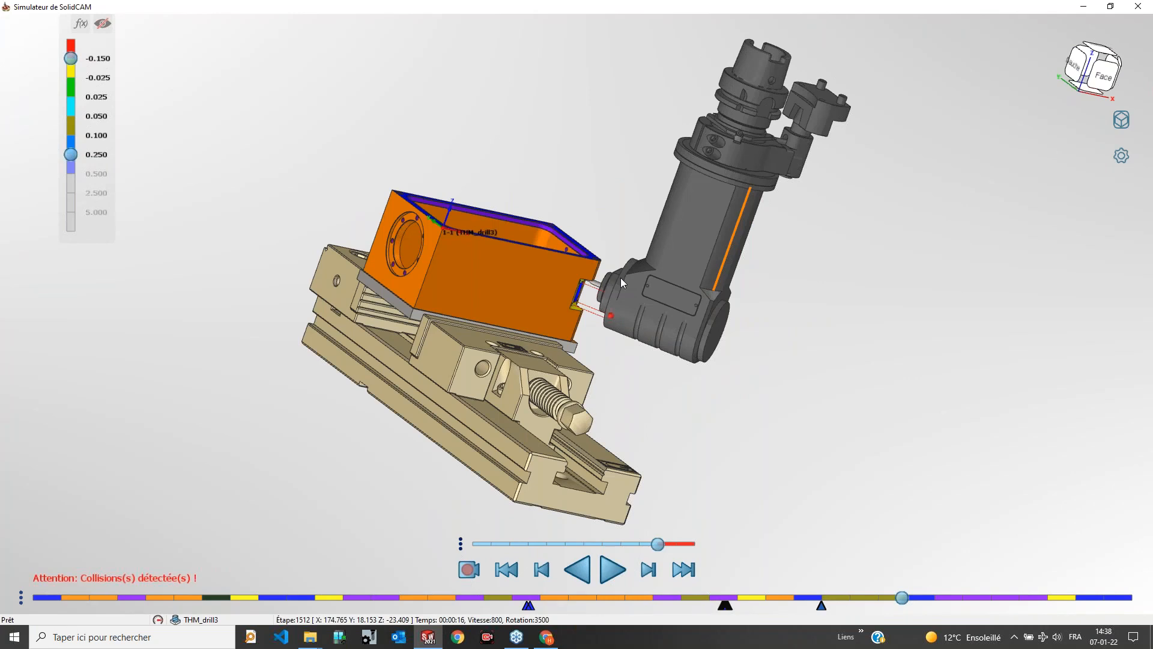
{"action": "scroll", "coordinate": [621, 277], "scroll_direction": "up", "scroll_amount": 5}
{"action": "left_click", "coordinate": [603, 335]}
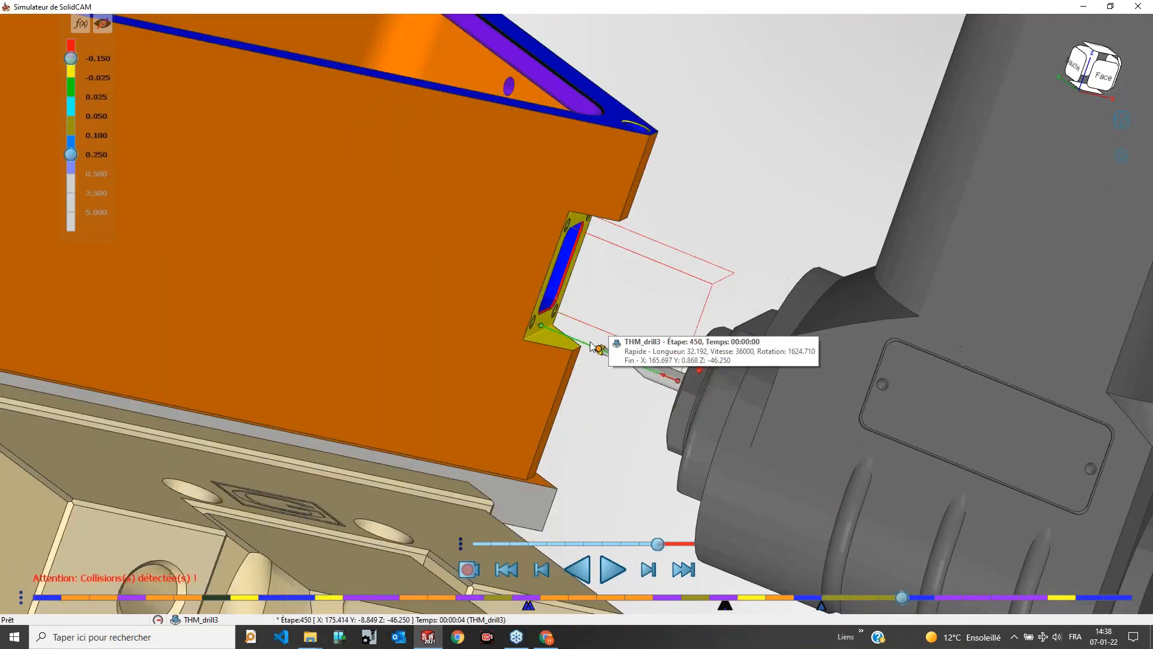
{"action": "left_click", "coordinate": [712, 287]}
{"action": "scroll", "coordinate": [619, 321], "scroll_direction": "down", "scroll_amount": 6}
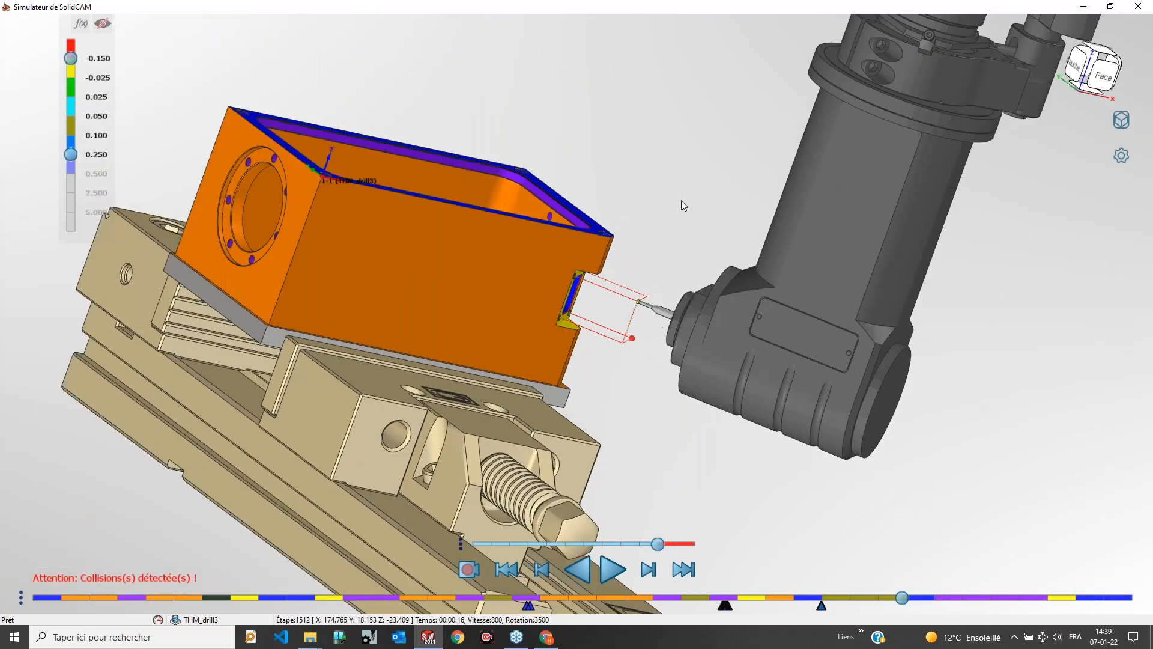
Step: Measure the distance from the box's top face to the lower face of the end notch
{"action": "mouse_move", "coordinate": [681, 200]}
{"action": "middle_mouse_down"}
{"action": "mouse_move", "coordinate": [619, 186]}
{"action": "mouse_move", "coordinate": [643, 162]}
{"action": "mouse_move", "coordinate": [691, 190]}
{"action": "mouse_move", "coordinate": [693, 216]}
{"action": "middle_mouse_up"}
{"action": "scroll", "coordinate": [694, 217], "scroll_direction": "down", "scroll_amount": 4}
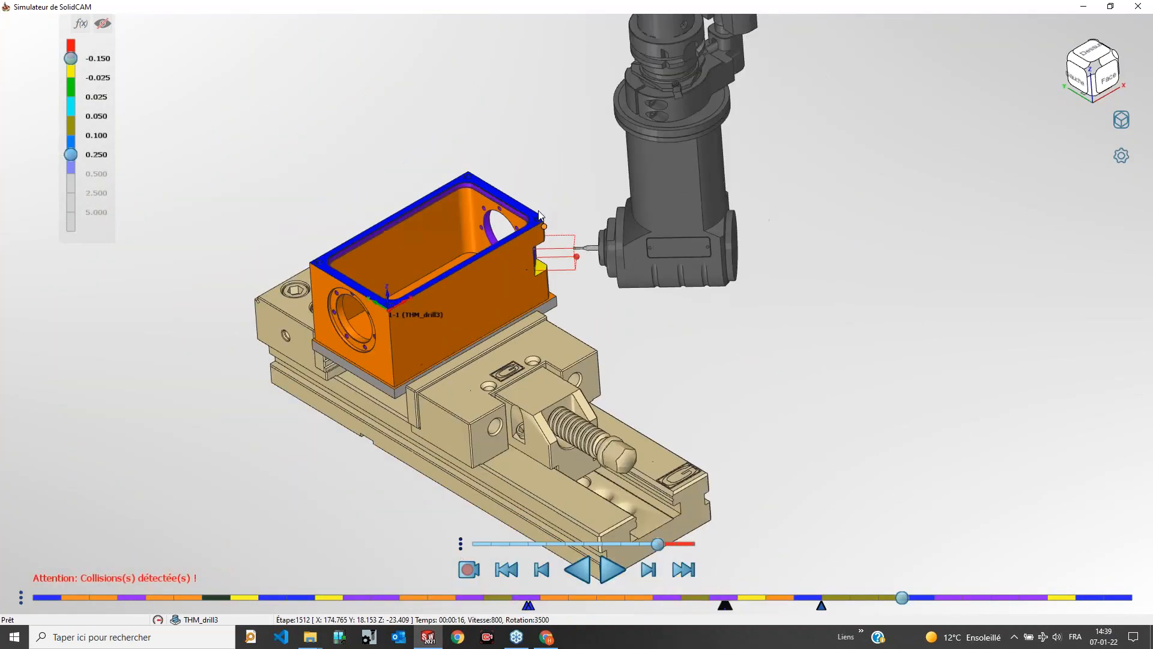
{"action": "scroll", "coordinate": [409, 185], "scroll_direction": "up", "scroll_amount": 2}
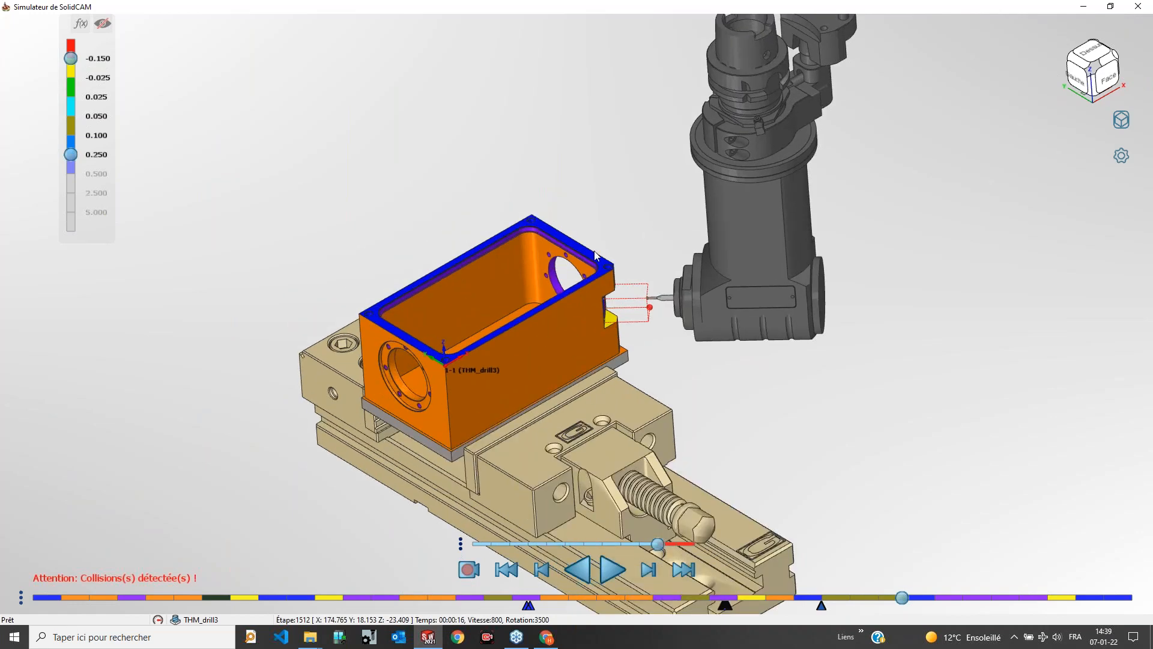
{"action": "scroll", "coordinate": [598, 264], "scroll_direction": "up", "scroll_amount": 5}
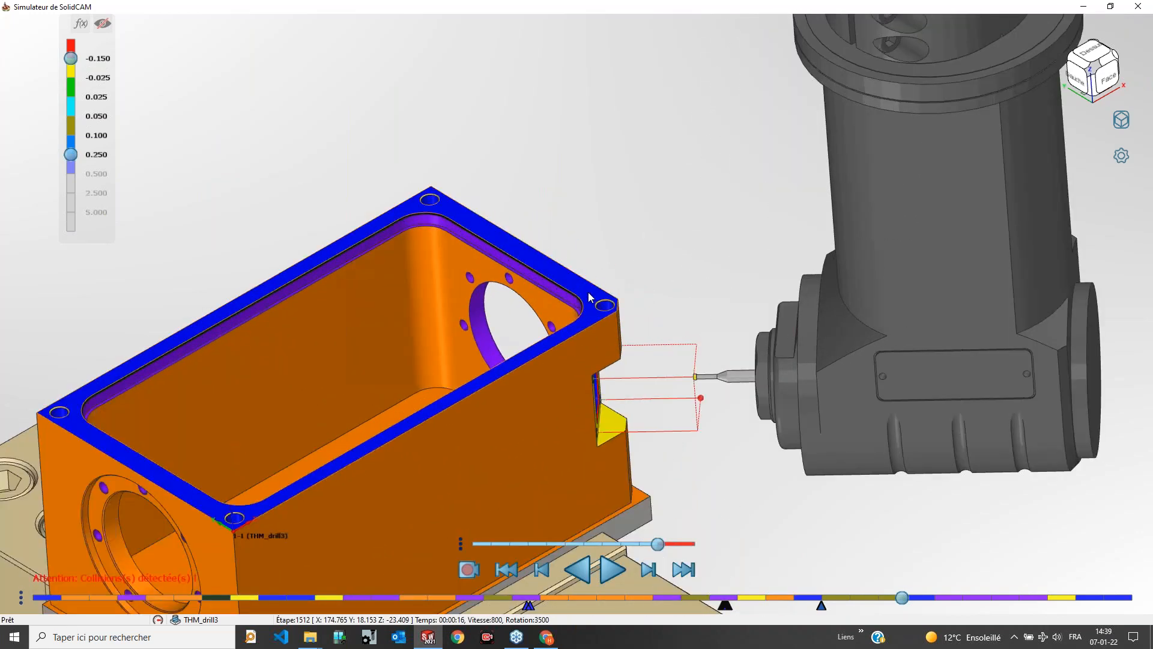
{"action": "left_click", "coordinate": [589, 296]}
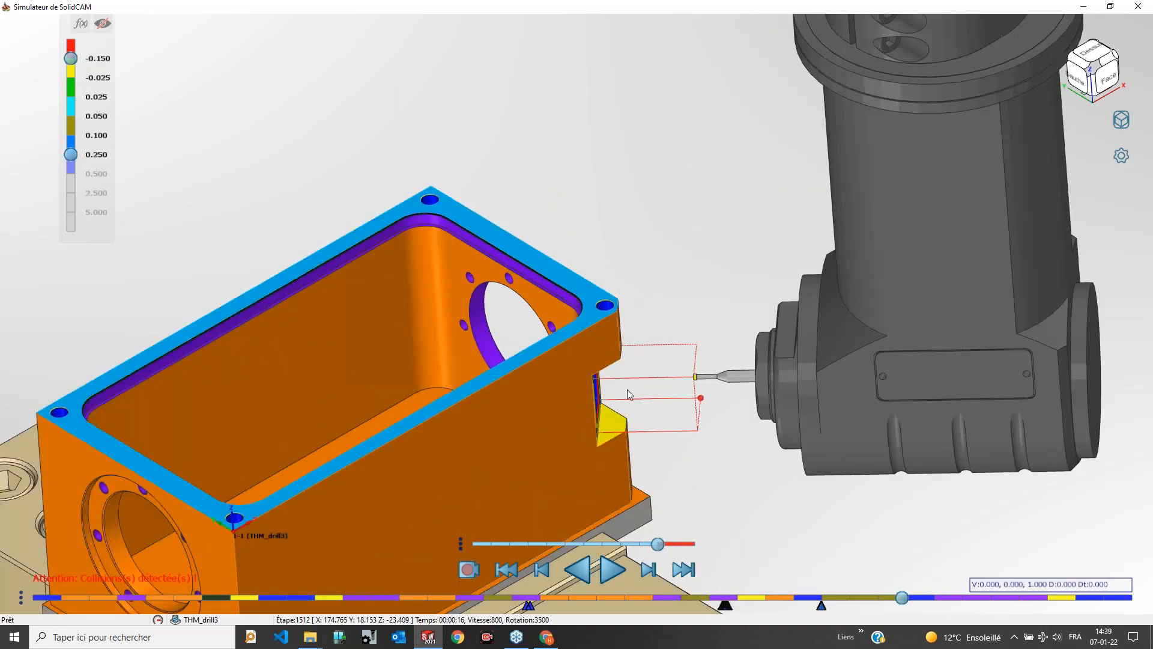
{"action": "left_click", "coordinate": [615, 425]}
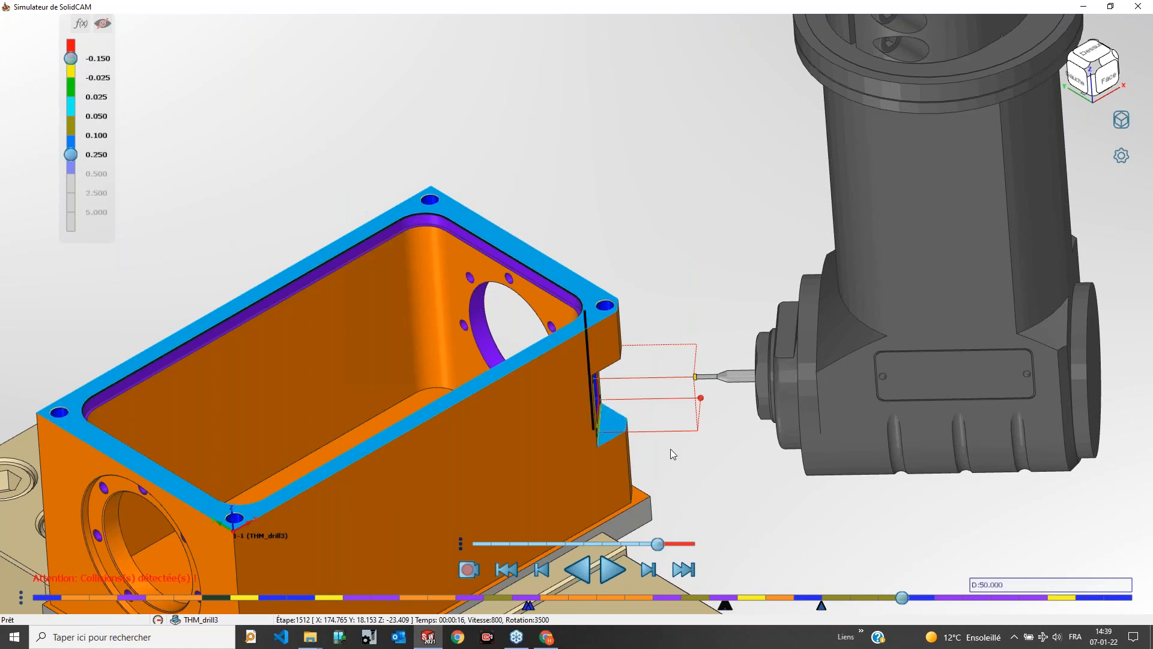
{"action": "middle_click_drag", "start_coordinate": [623, 381], "coordinate": [639, 340]}
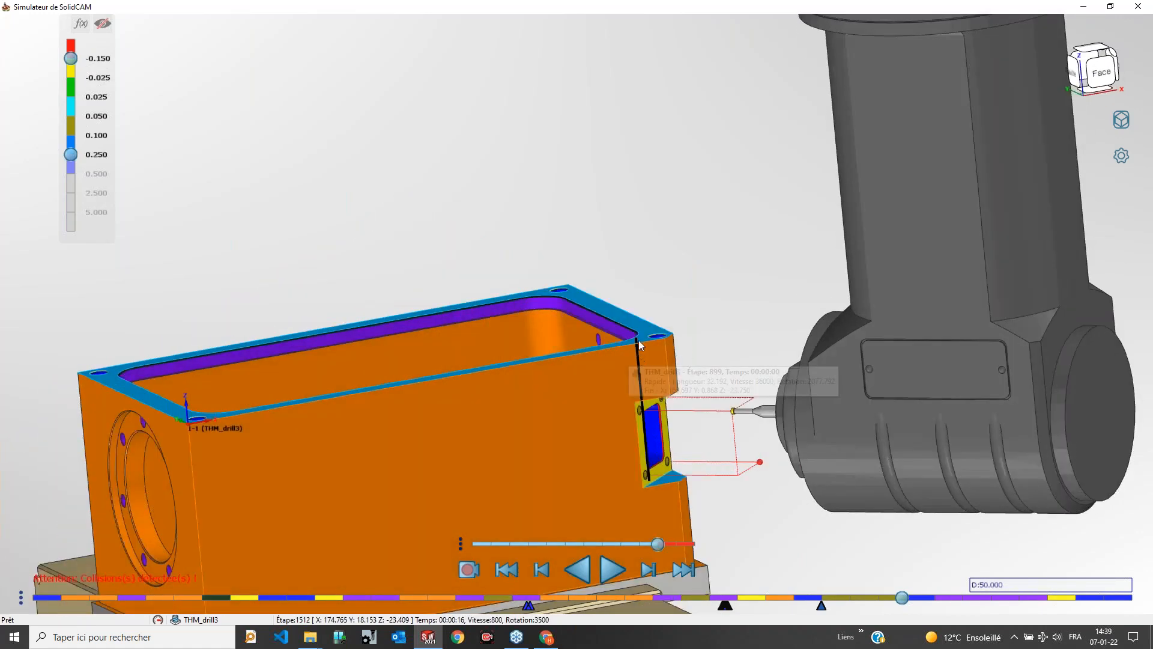
{"action": "scroll", "coordinate": [701, 492], "scroll_direction": "down", "scroll_amount": 3}
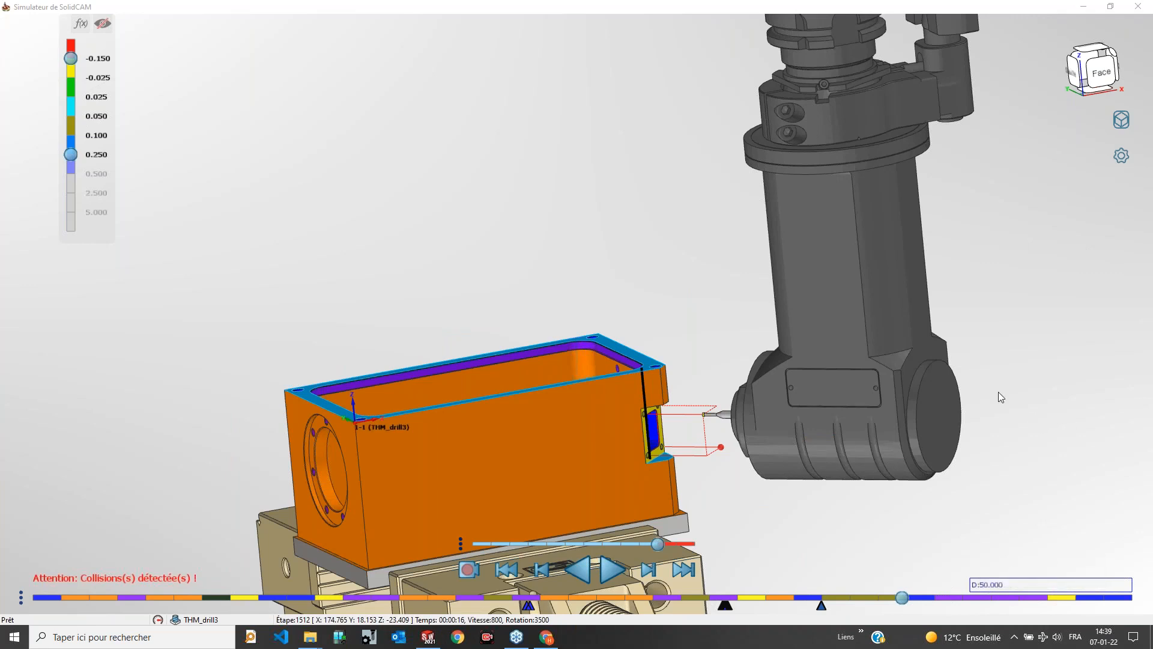
Step: Preview the collisions marked along the simulation timeline with the whole vise and angular head in sight
{"action": "scroll", "coordinate": [929, 348], "scroll_direction": "down", "scroll_amount": 5}
{"action": "scroll", "coordinate": [928, 338], "scroll_direction": "up", "scroll_amount": 8}
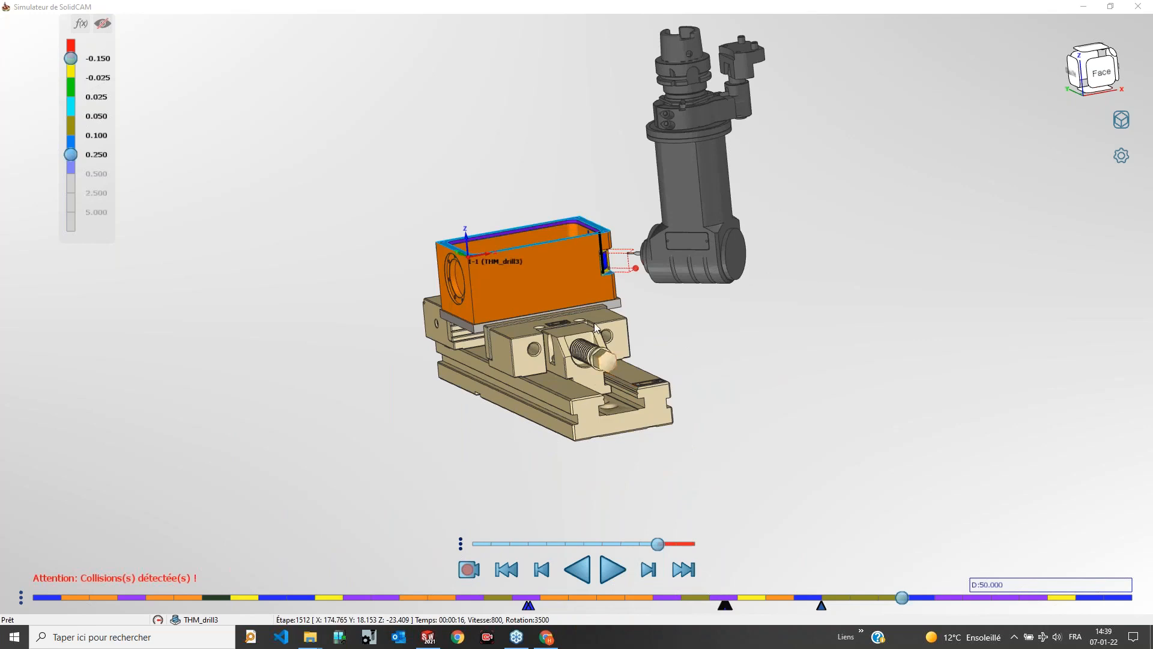
{"action": "middle_click_drag", "start_coordinate": [740, 331], "coordinate": [755, 331]}
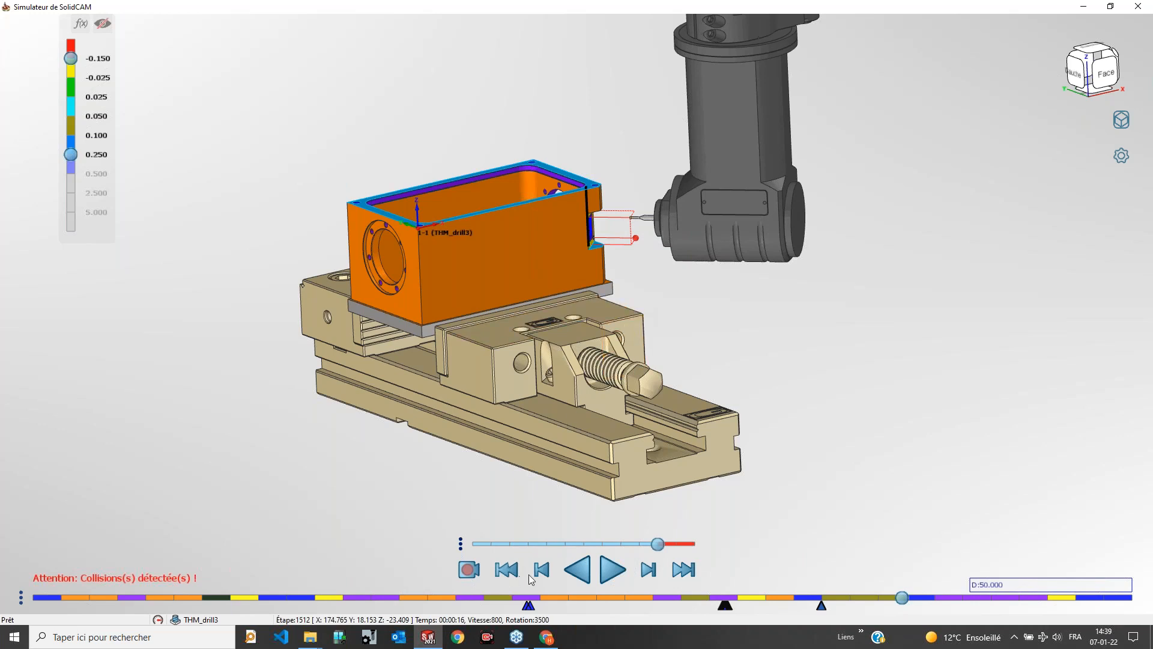
{"action": "mouse_move", "coordinate": [821, 607]}
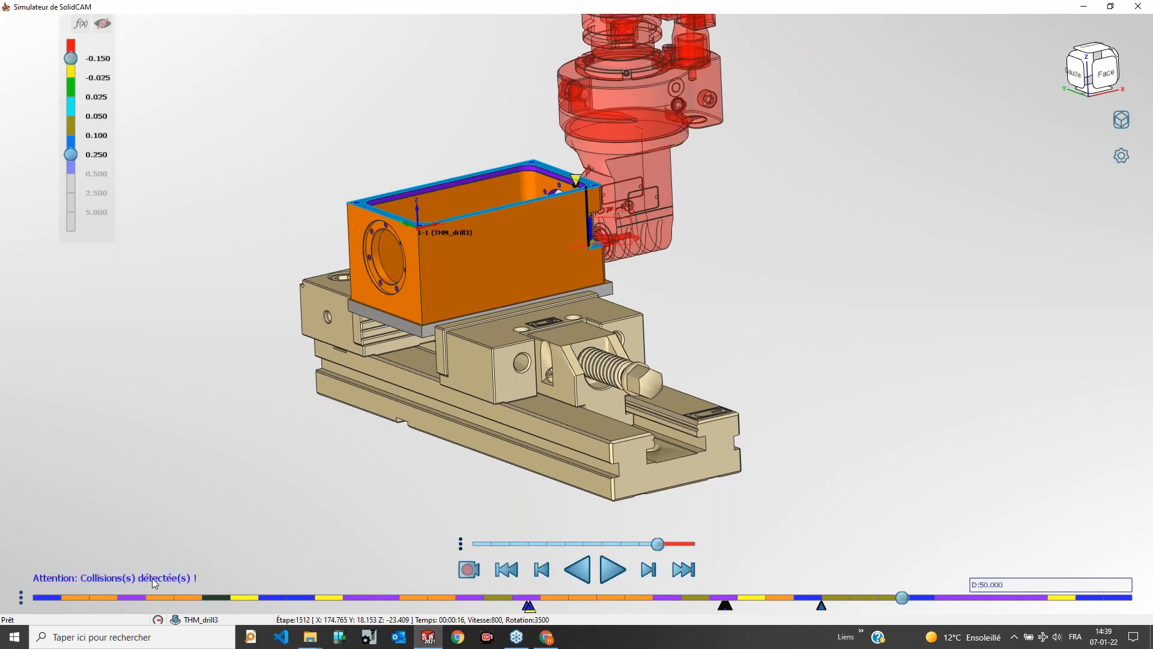
{"action": "mouse_move", "coordinate": [723, 612]}
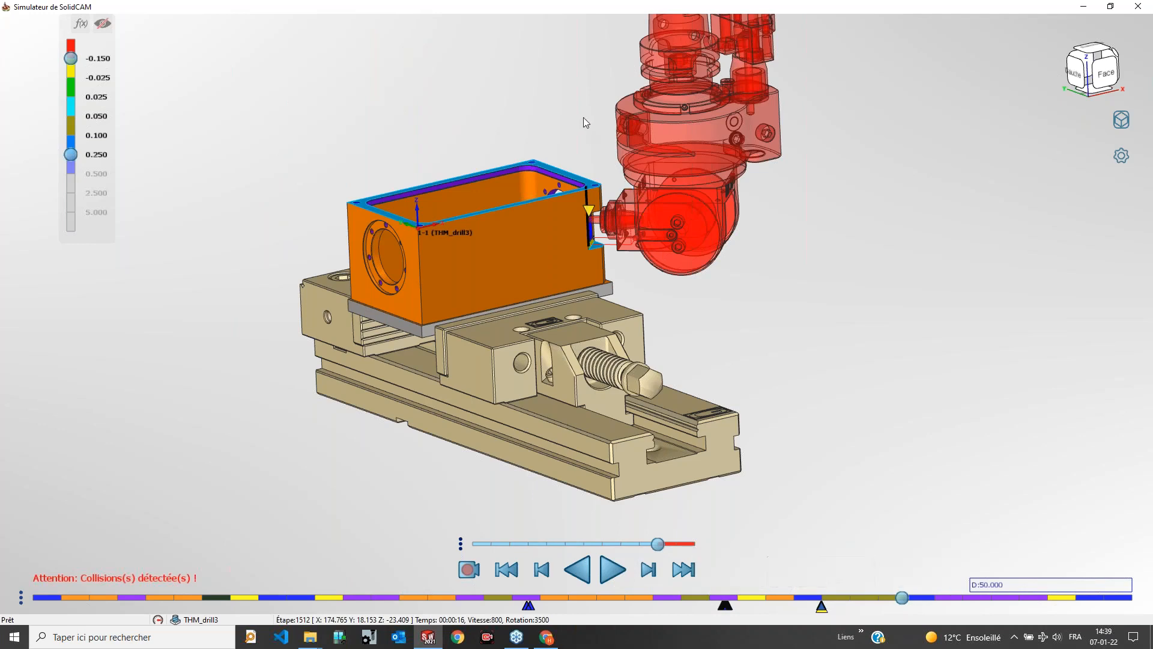
Step: Examine closely the marked collision point and THM_drill3 drilling move at the notch's threaded hole
{"action": "scroll", "coordinate": [596, 225], "scroll_direction": "up", "scroll_amount": 5}
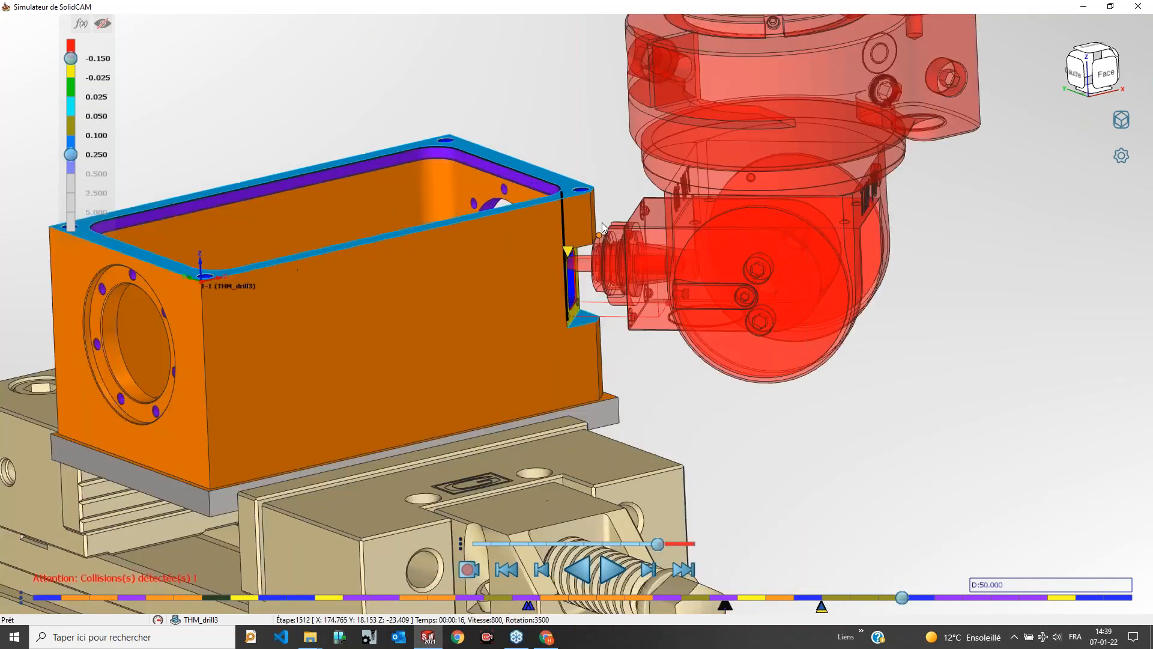
{"action": "middle_click_drag", "start_coordinate": [593, 128], "coordinate": [600, 110]}
{"action": "scroll", "coordinate": [570, 315], "scroll_direction": "up", "scroll_amount": 4}
{"action": "scroll", "coordinate": [572, 369], "scroll_direction": "up", "scroll_amount": 4}
{"action": "mouse_move", "coordinate": [572, 368]}
{"action": "middle_mouse_down"}
{"action": "mouse_move", "coordinate": [548, 358]}
{"action": "mouse_move", "coordinate": [562, 384]}
{"action": "middle_mouse_up"}
{"action": "scroll", "coordinate": [552, 330], "scroll_direction": "down", "scroll_amount": 5}
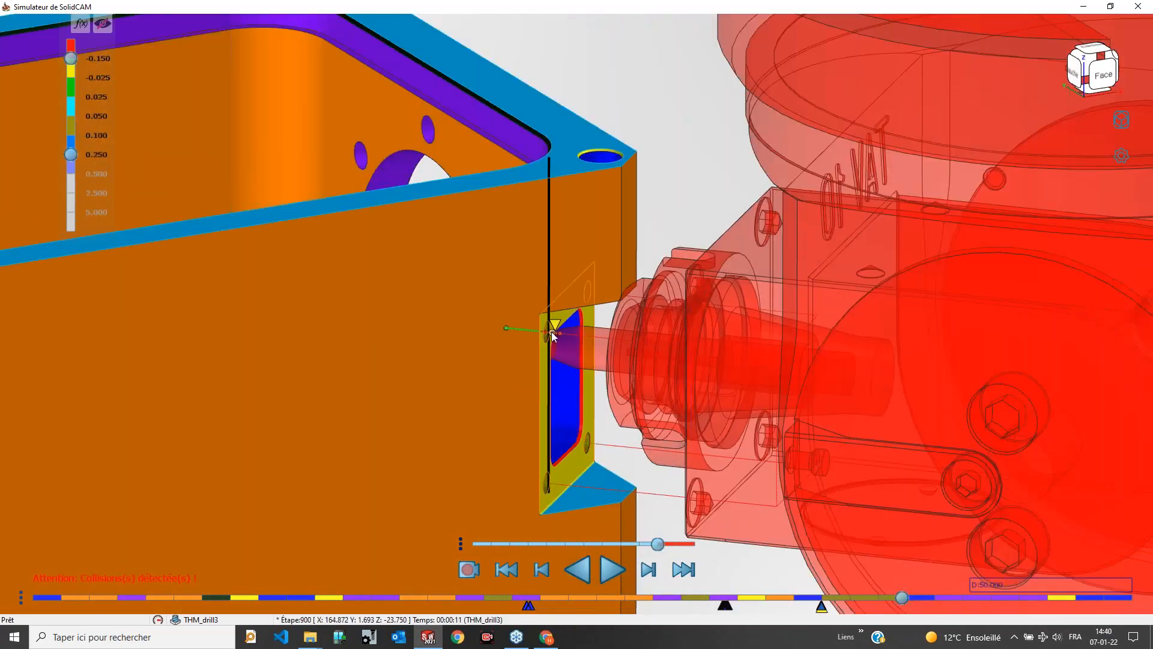
{"action": "scroll", "coordinate": [551, 332], "scroll_direction": "up", "scroll_amount": 6}
{"action": "mouse_move", "coordinate": [581, 278]}
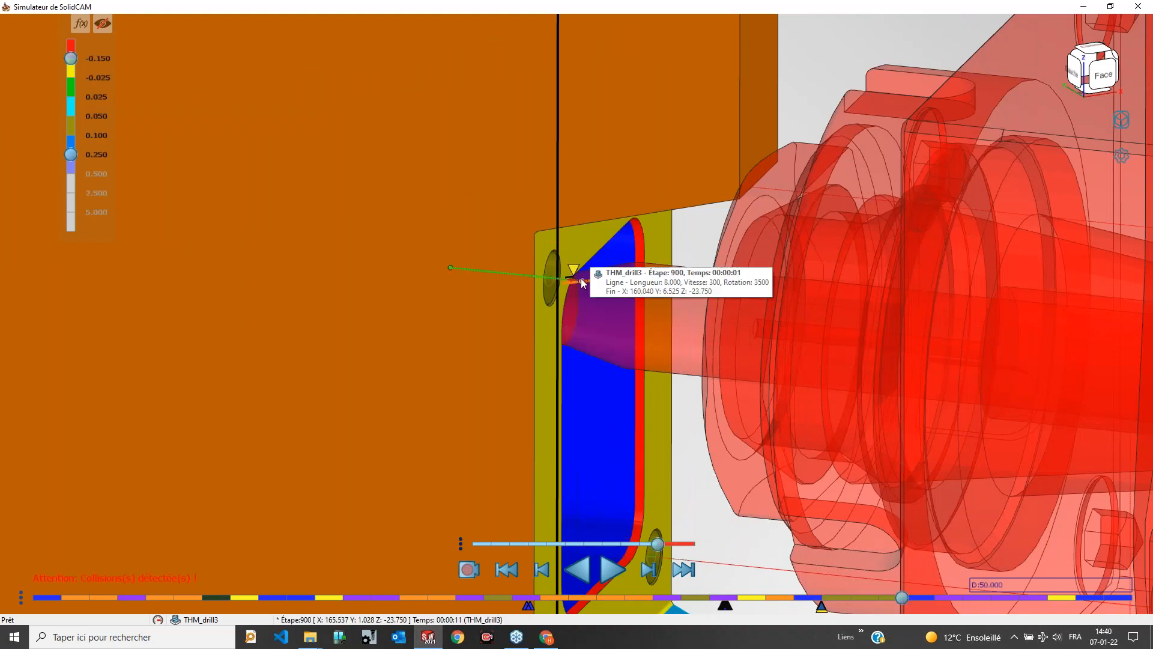
{"action": "mouse_move", "coordinate": [571, 275]}
{"action": "middle_mouse_down"}
{"action": "mouse_move", "coordinate": [549, 243]}
{"action": "mouse_move", "coordinate": [575, 279]}
{"action": "middle_mouse_up"}
{"action": "scroll", "coordinate": [579, 288], "scroll_direction": "down", "scroll_amount": 4}
{"action": "scroll", "coordinate": [580, 283], "scroll_direction": "down", "scroll_amount": 7}
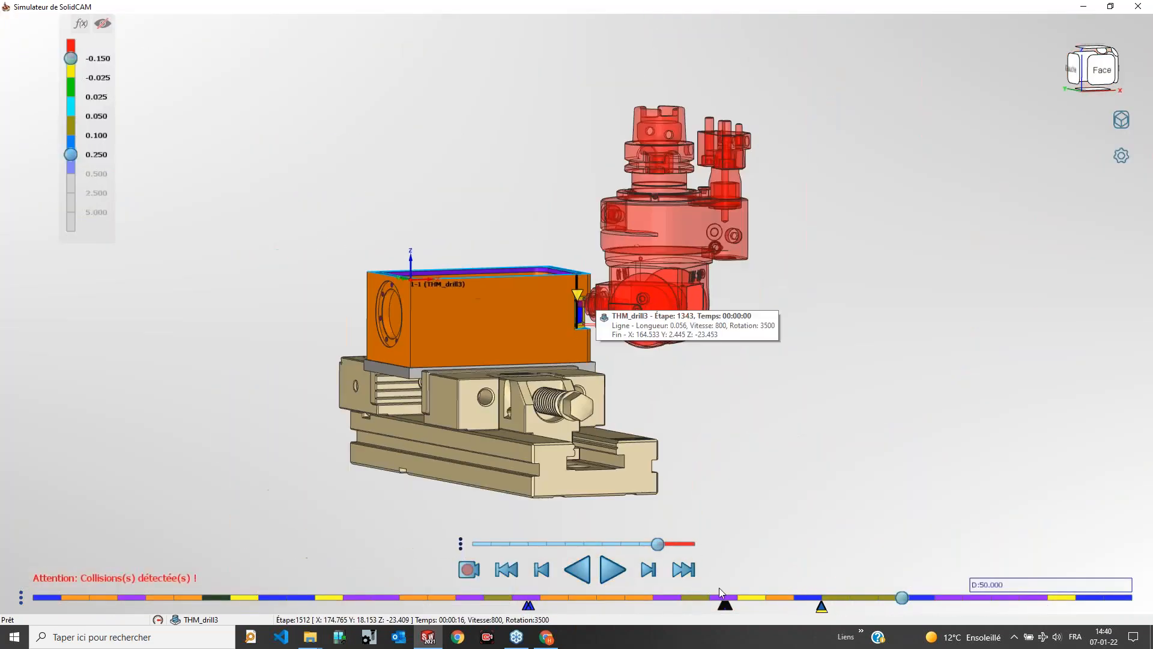
Step: Show the collision marked in THM_drill2 and examine where the tool holder meets the machined part
{"action": "left_click", "coordinate": [726, 609]}
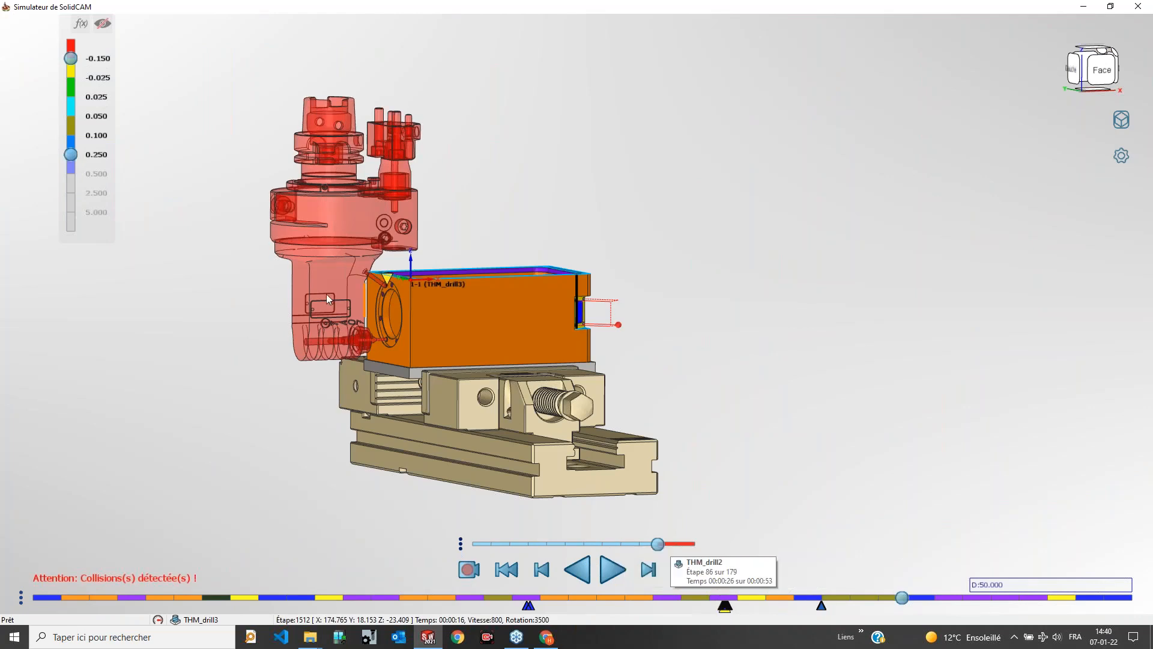
{"action": "scroll", "coordinate": [272, 276], "scroll_direction": "up", "scroll_amount": 3}
{"action": "middle_click_drag", "start_coordinate": [361, 305], "coordinate": [344, 301]}
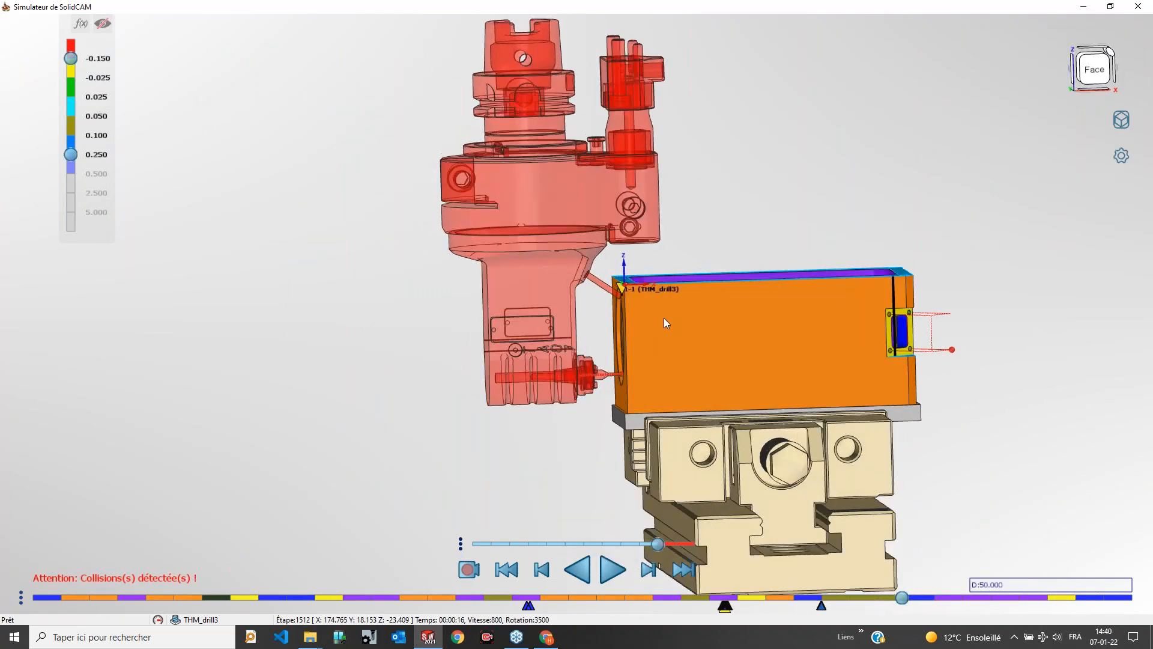
{"action": "scroll", "coordinate": [636, 301], "scroll_direction": "up", "scroll_amount": 2}
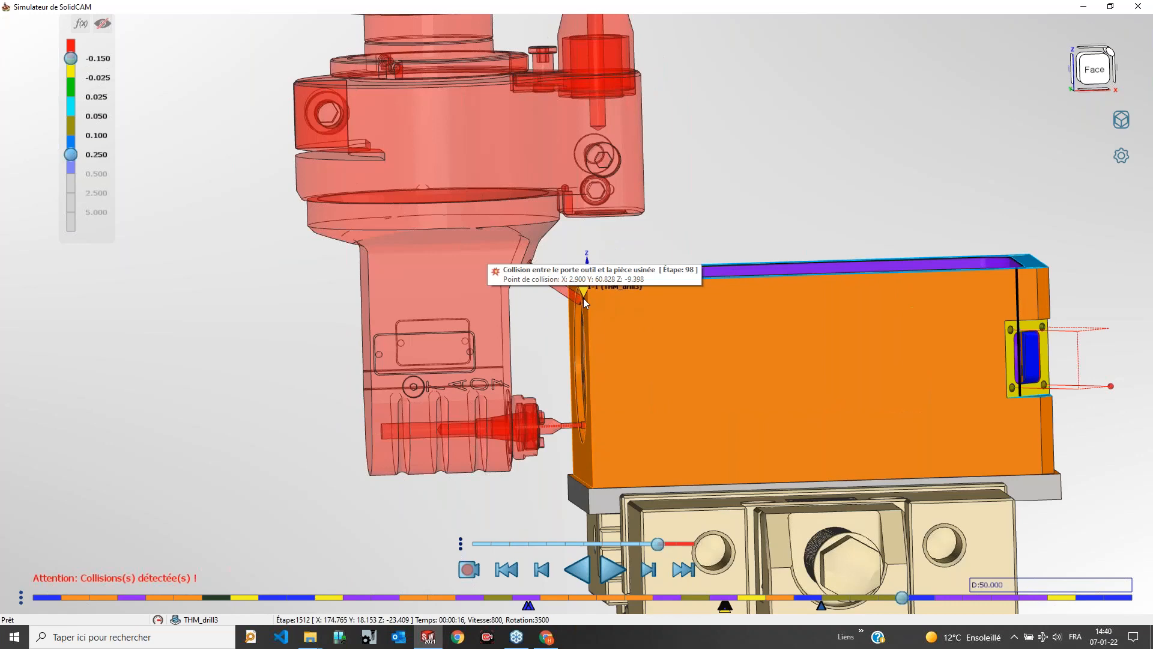
{"action": "scroll", "coordinate": [580, 298], "scroll_direction": "down", "scroll_amount": 4}
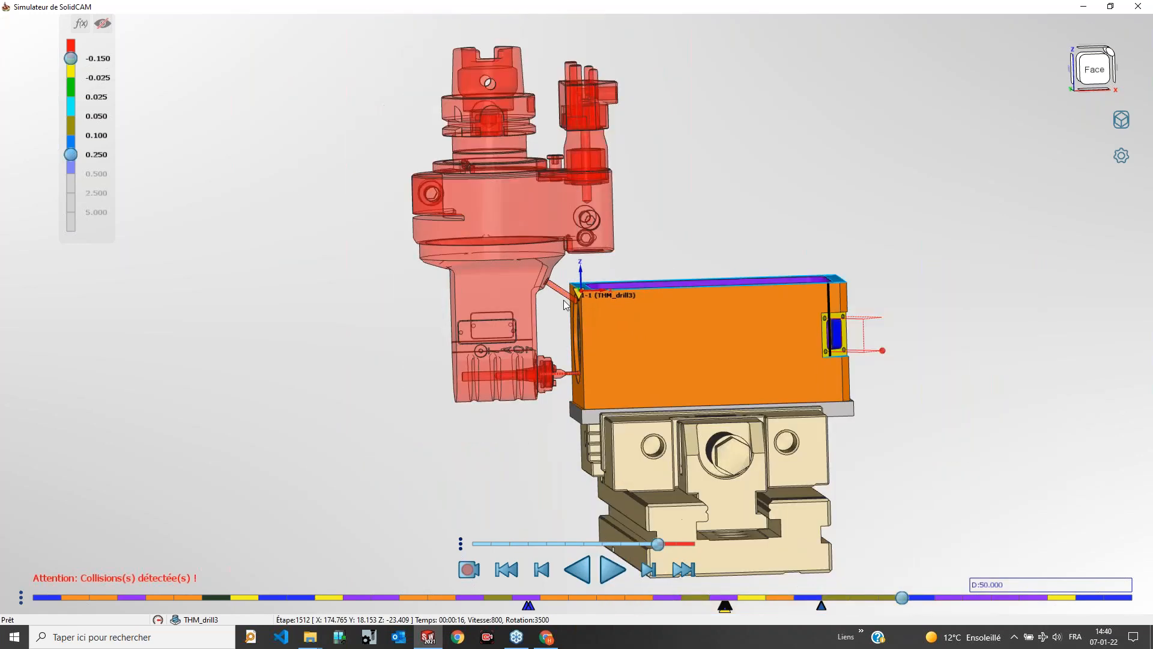
{"action": "middle_click_drag", "start_coordinate": [431, 406], "coordinate": [505, 391]}
{"action": "scroll", "coordinate": [528, 429], "scroll_direction": "down", "scroll_amount": 2}
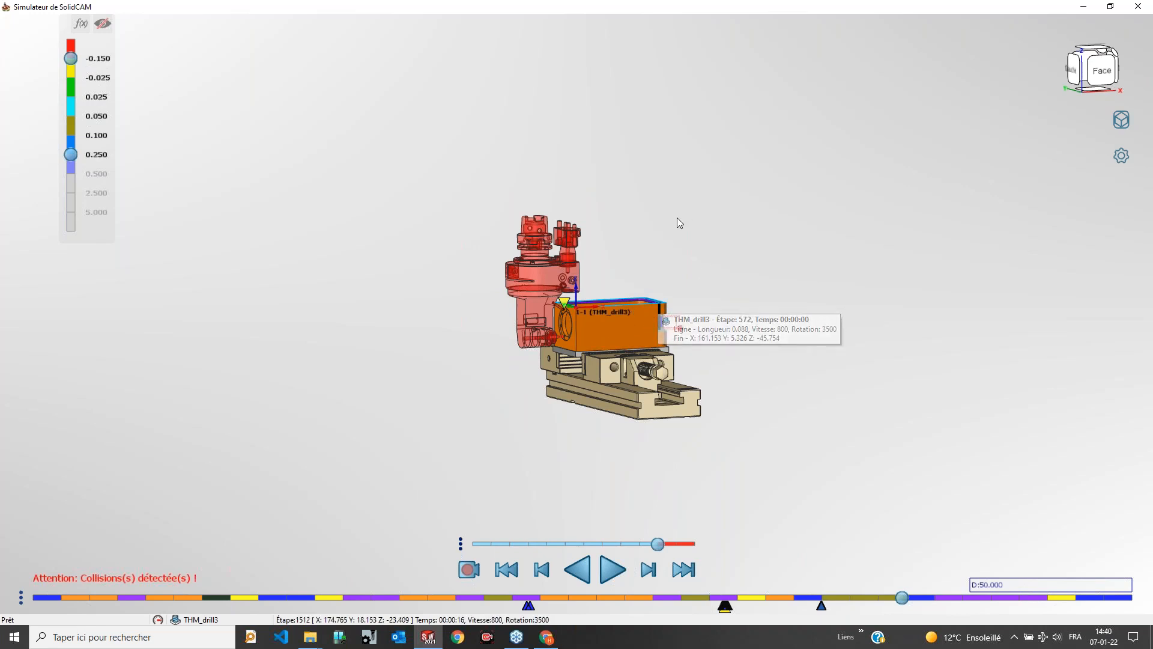
{"action": "middle_click_drag", "start_coordinate": [605, 252], "coordinate": [1047, 180]}
Step: Show the list of simulator themes twice, keeping the default theme active
{"action": "left_click", "coordinate": [1121, 155]}
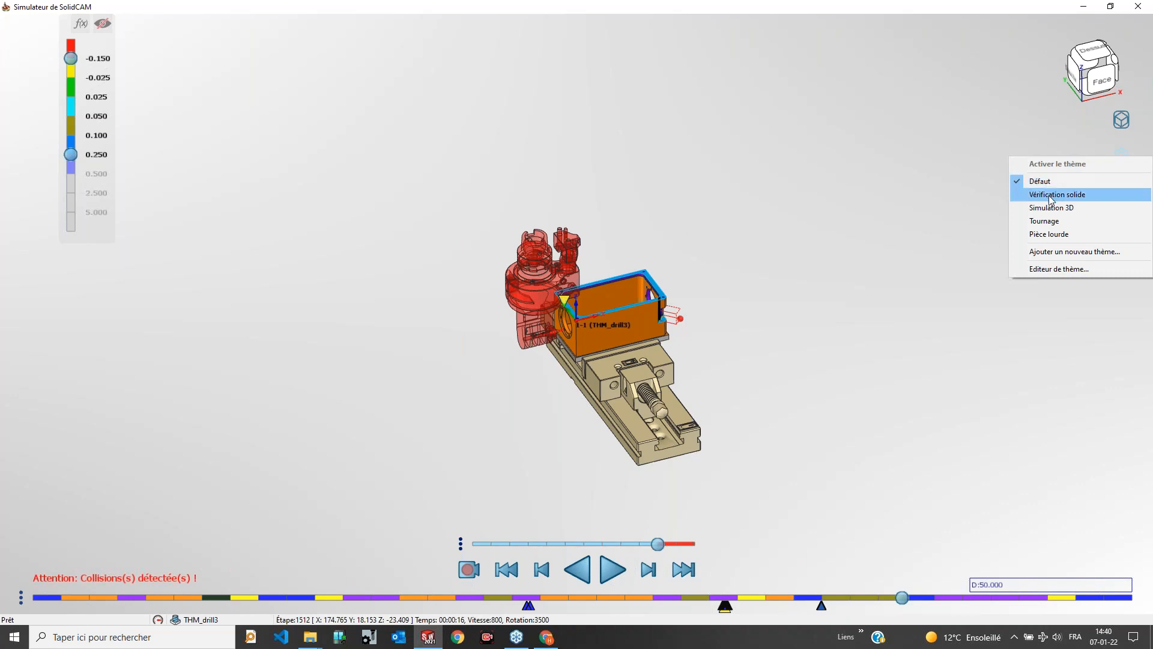
{"action": "left_click", "coordinate": [528, 346]}
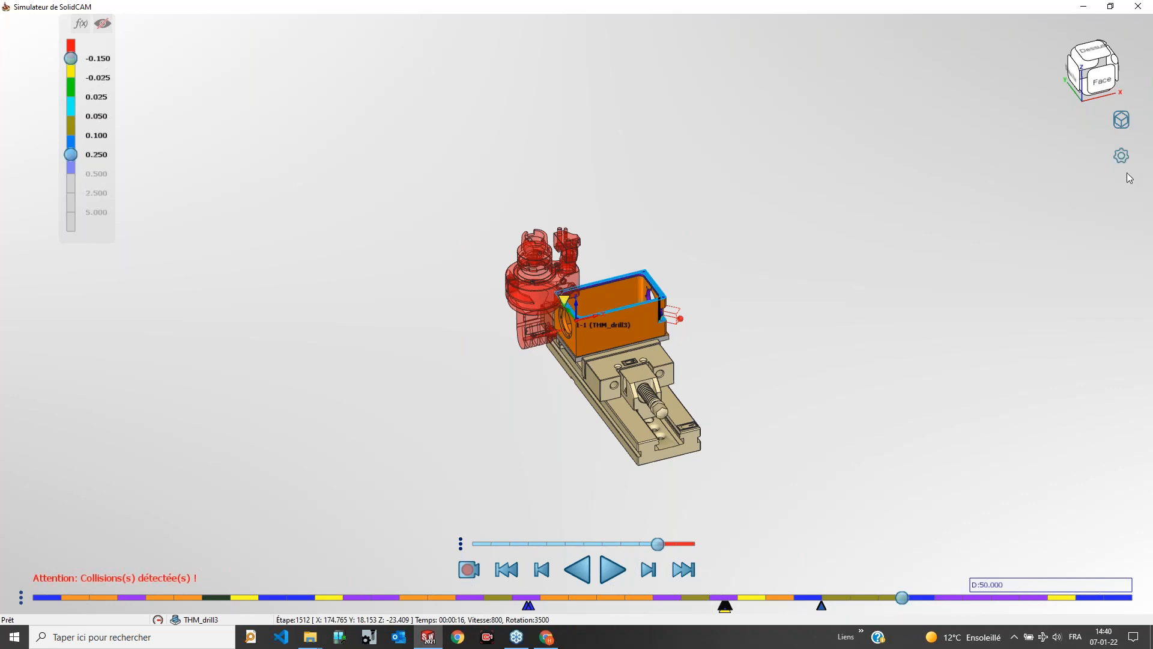
{"action": "left_click", "coordinate": [1121, 156]}
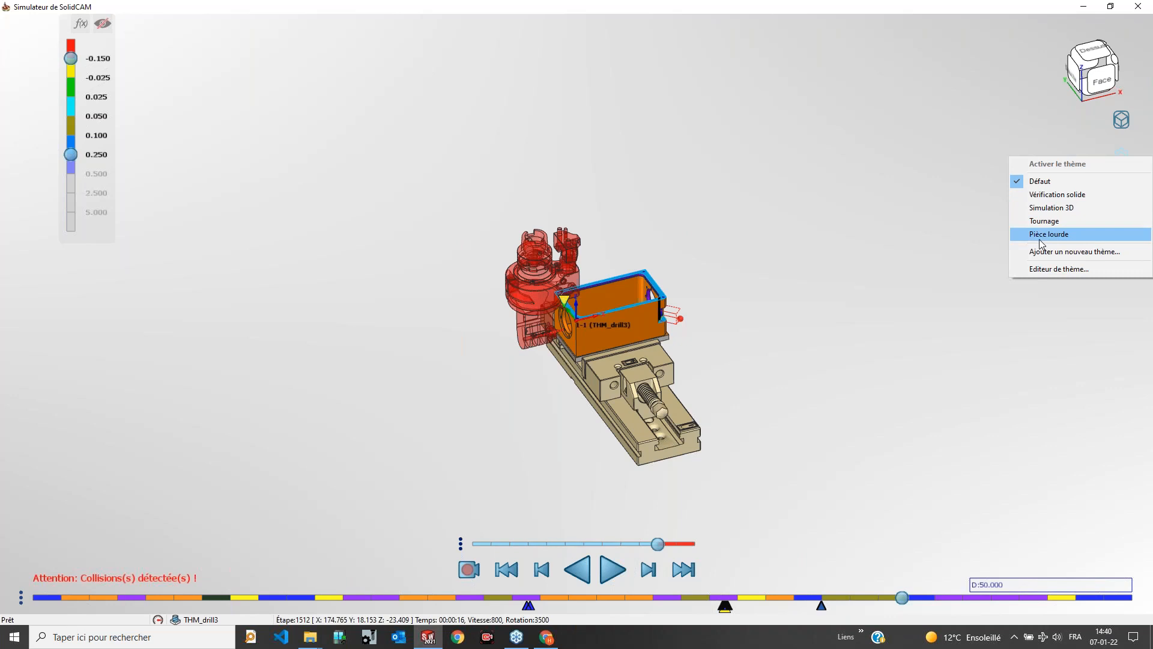
{"action": "left_click", "coordinate": [946, 264]}
Step: Run the simulation through to D_drill4_2, look over the finished box in the vise, and close the simulator
{"action": "left_click", "coordinate": [611, 570]}
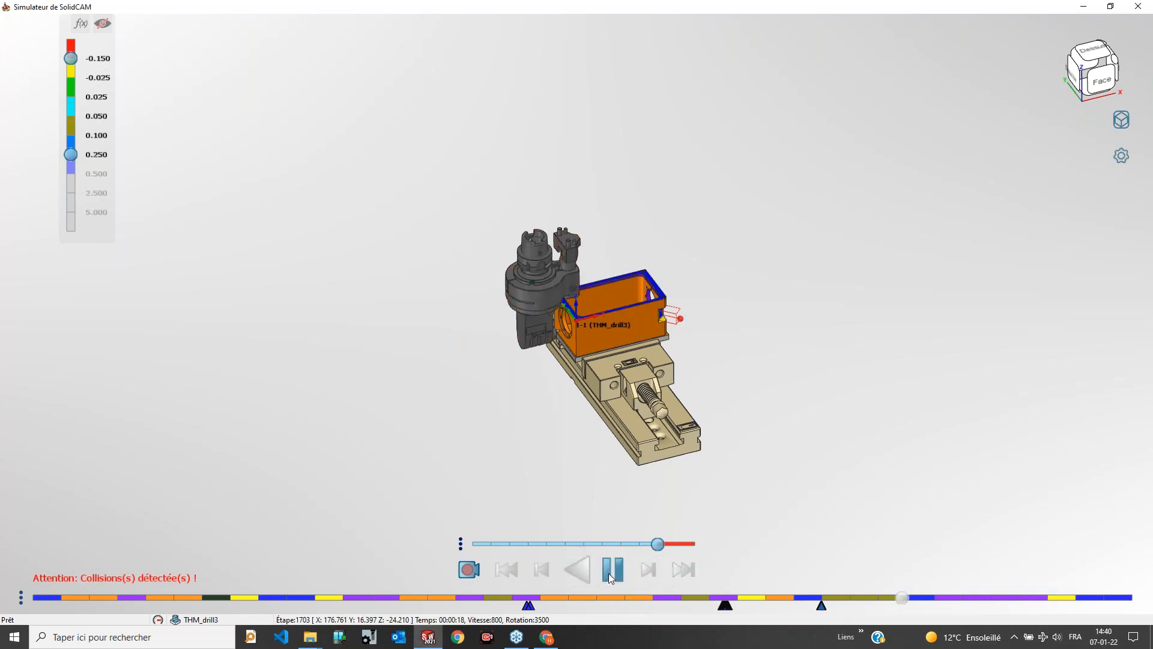
{"action": "middle_click_drag", "start_coordinate": [644, 385], "coordinate": [622, 301]}
{"action": "scroll", "coordinate": [613, 296], "scroll_direction": "up", "scroll_amount": 4}
{"action": "middle_click_drag", "start_coordinate": [800, 206], "coordinate": [780, 214]}
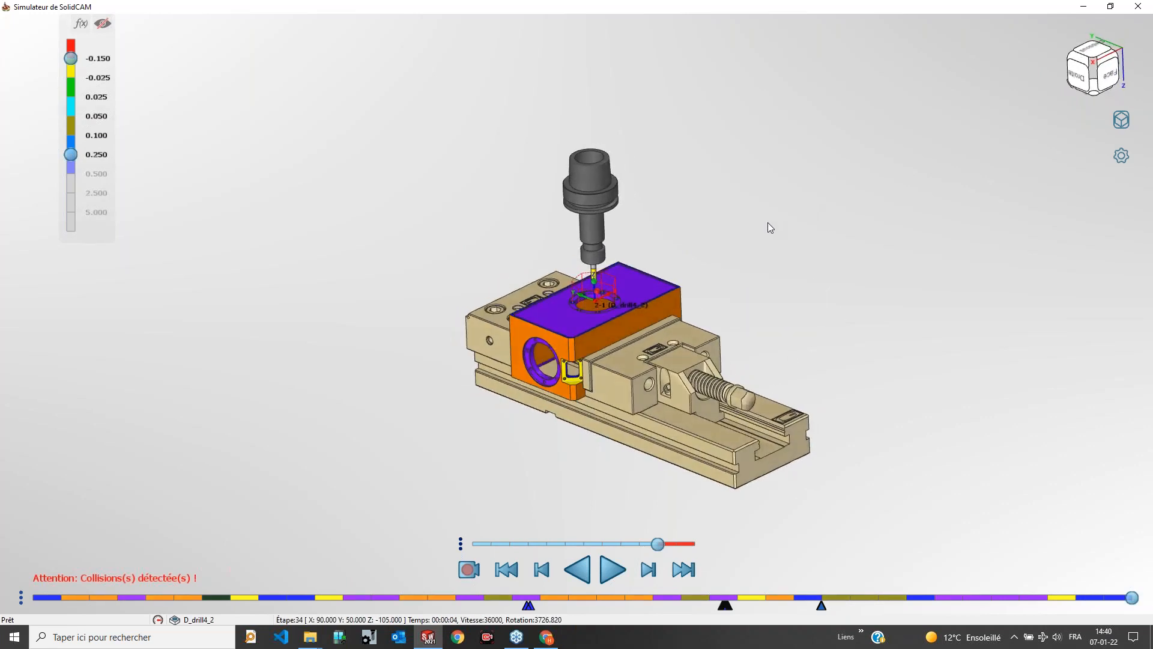
{"action": "scroll", "coordinate": [596, 306], "scroll_direction": "up", "scroll_amount": 3}
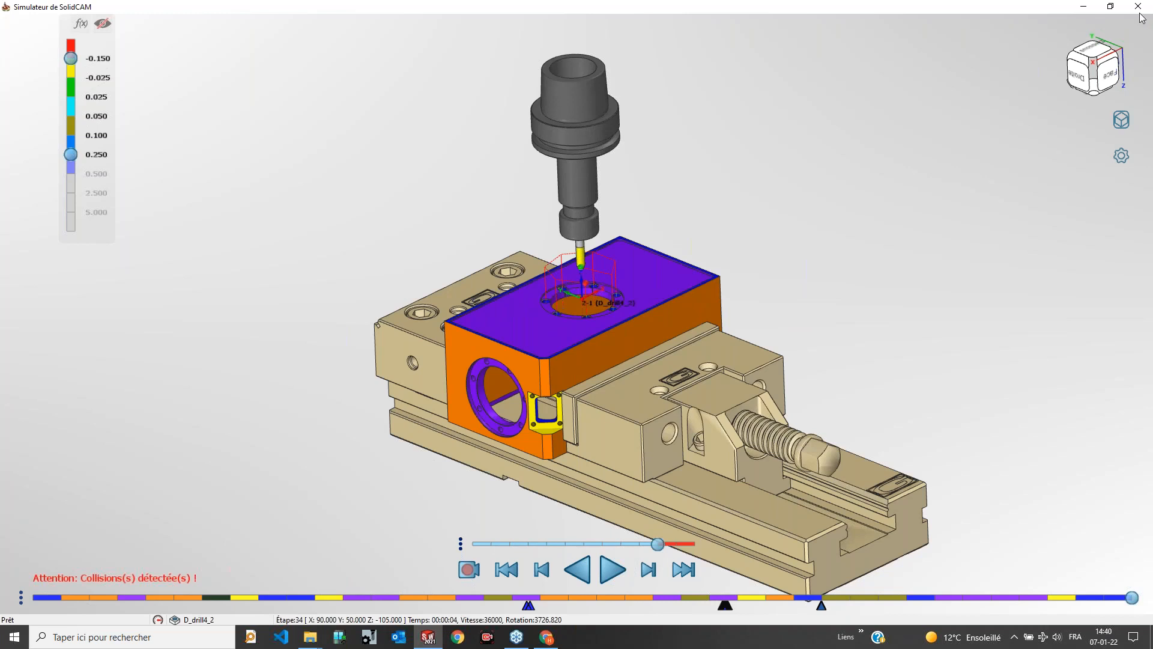
{"action": "left_click", "coordinate": [1138, 6]}
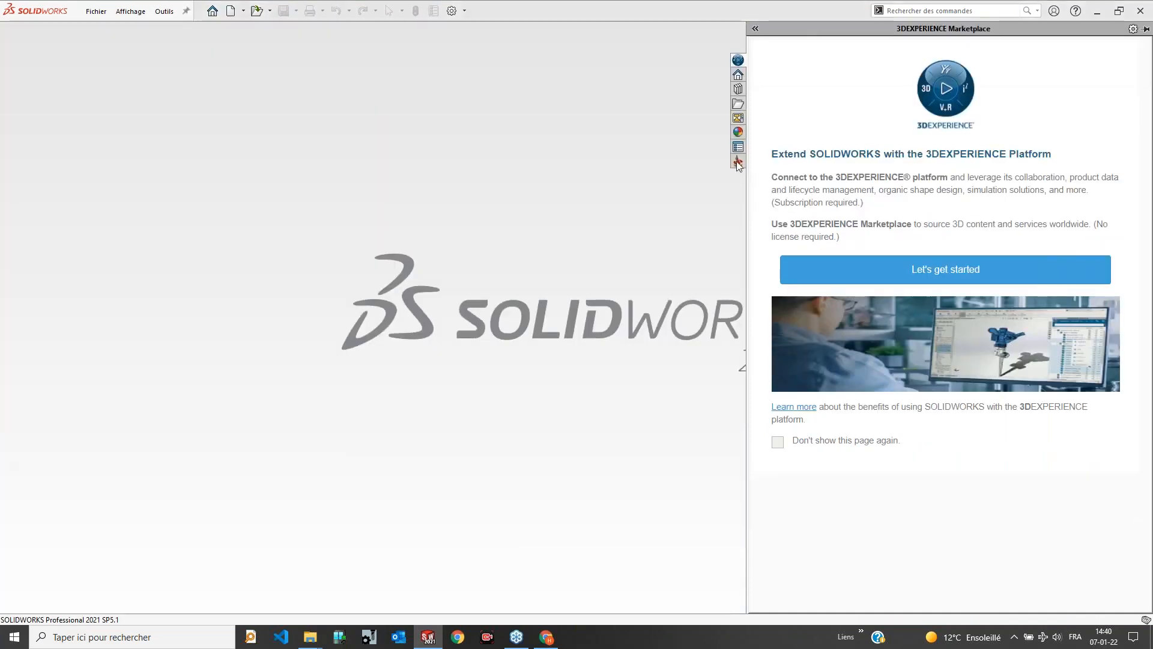
Step: Open TEST BOX SETUP DEMO.prz from the 4_Tête a aléser et nouveau simulateur folder without locating its original model, and bring the whole box into view
{"action": "left_click", "coordinate": [739, 161]}
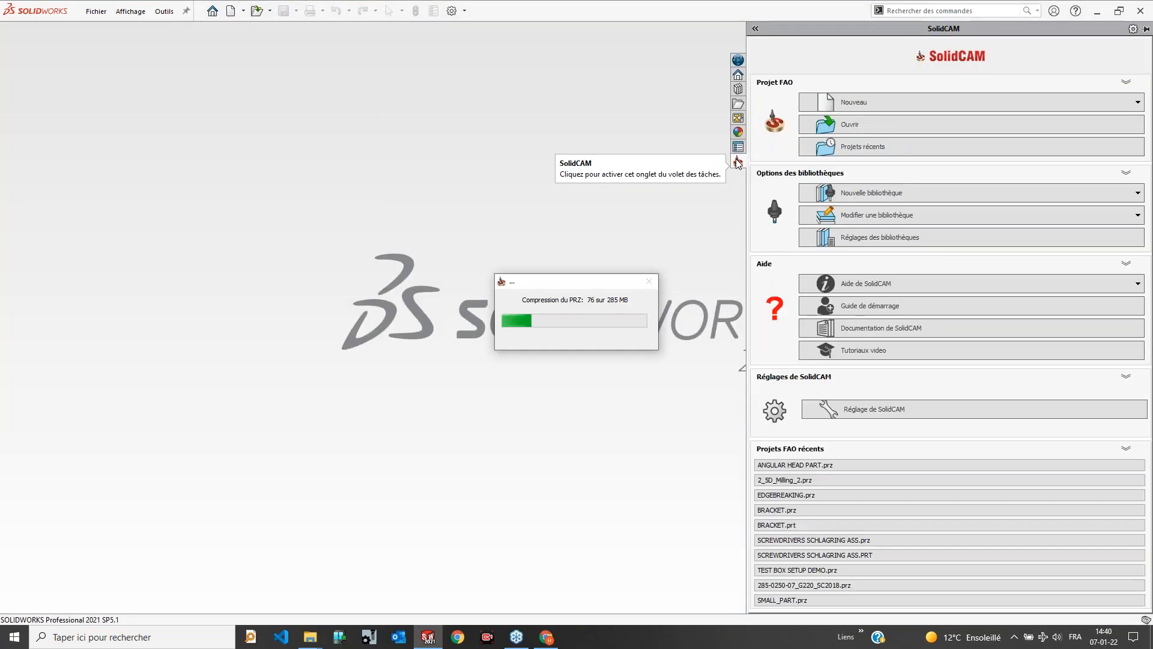
{"action": "left_click", "coordinate": [843, 127]}
{"action": "left_click", "coordinate": [576, 202]}
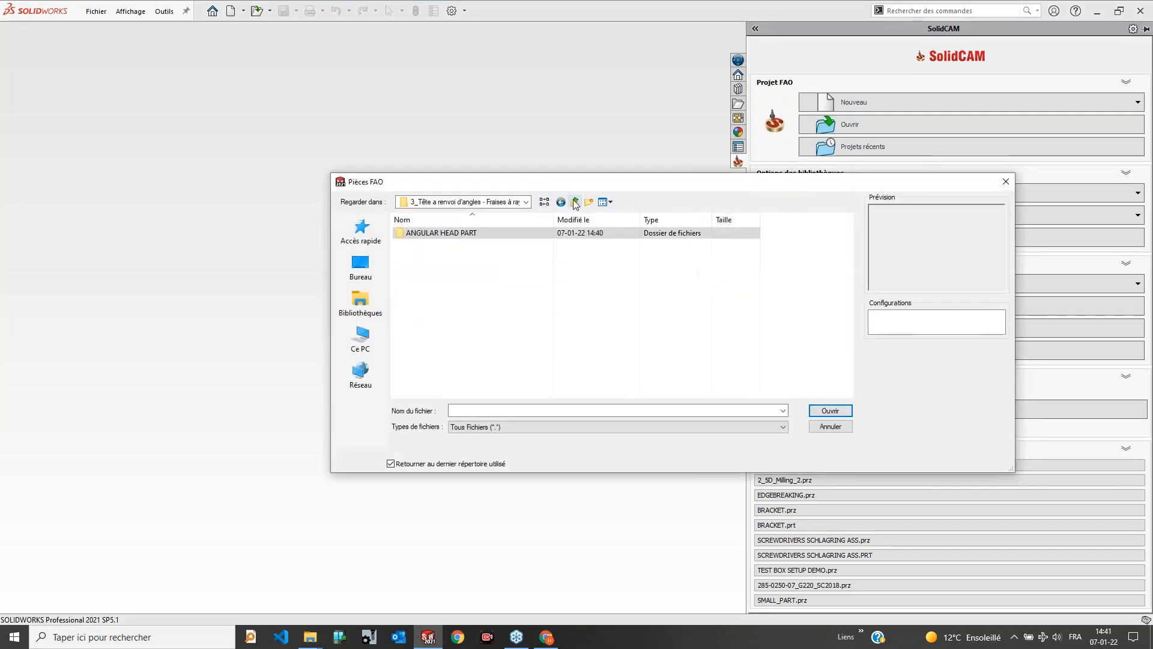
{"action": "left_click", "coordinate": [576, 202]}
{"action": "double_click", "coordinate": [466, 268]}
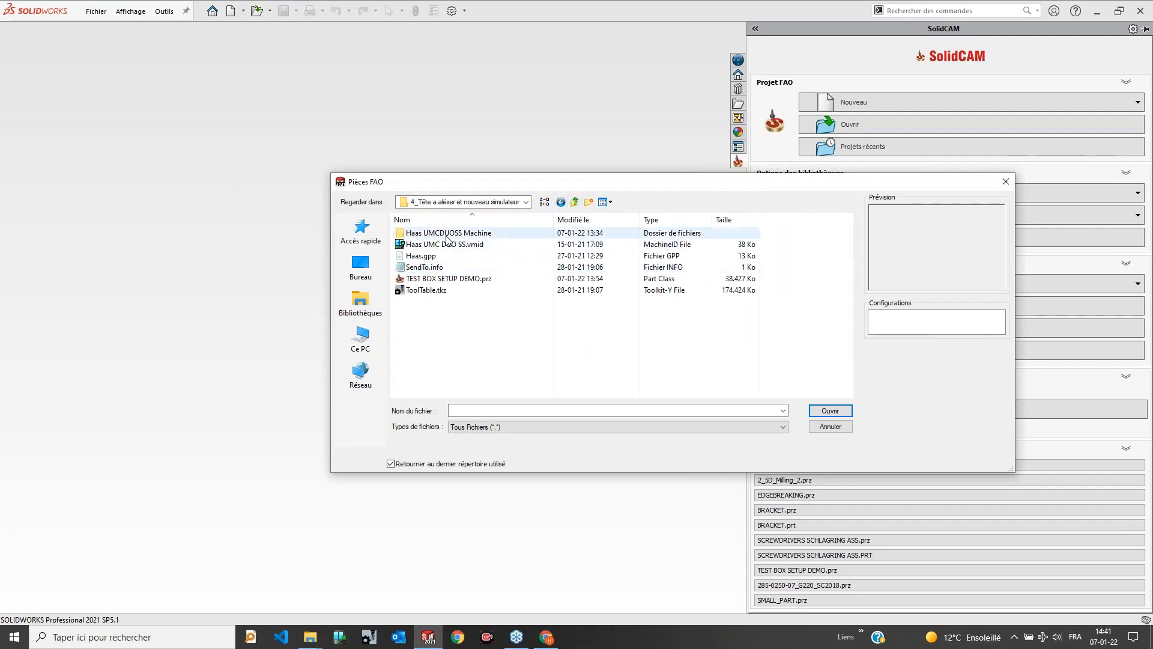
{"action": "left_click", "coordinate": [436, 281]}
{"action": "left_click", "coordinate": [832, 412]}
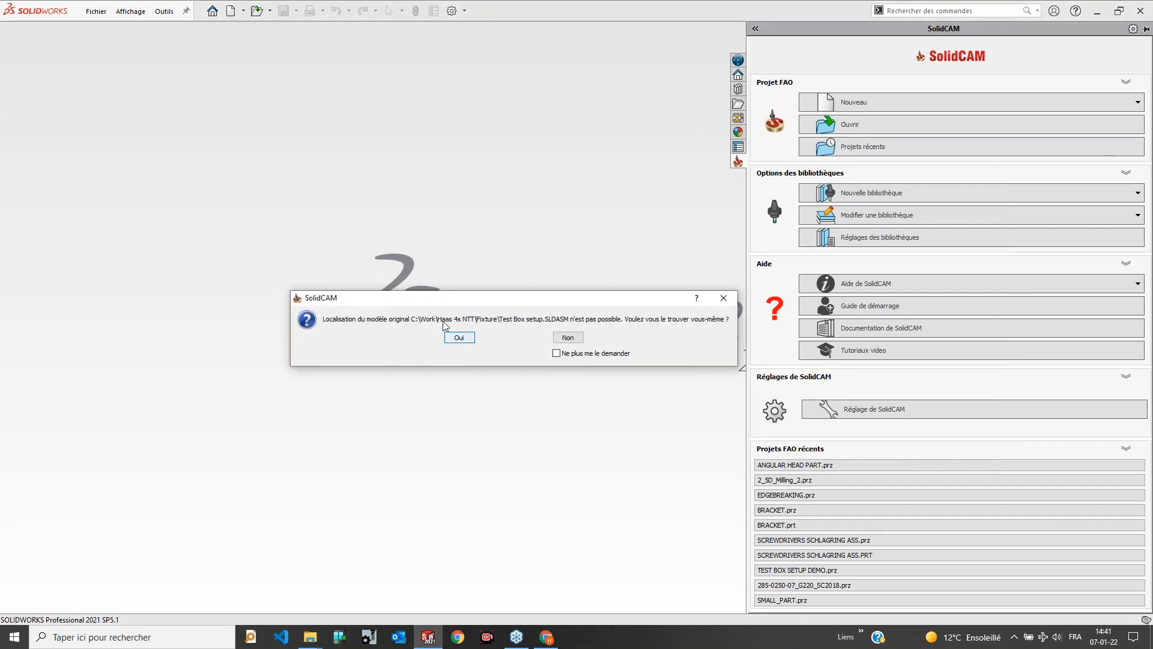
{"action": "left_click", "coordinate": [569, 338]}
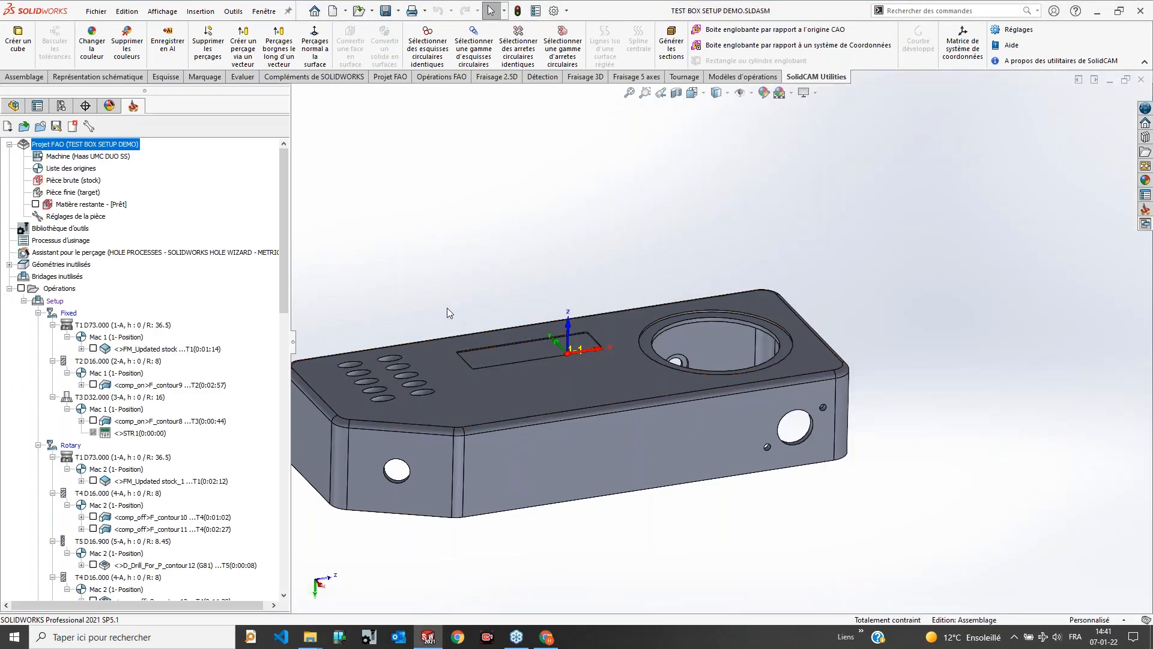
{"action": "key", "text": "f"}
{"action": "scroll", "coordinate": [447, 307], "scroll_direction": "up", "scroll_amount": 3}
{"action": "scroll", "coordinate": [817, 431], "scroll_direction": "down", "scroll_amount": 2}
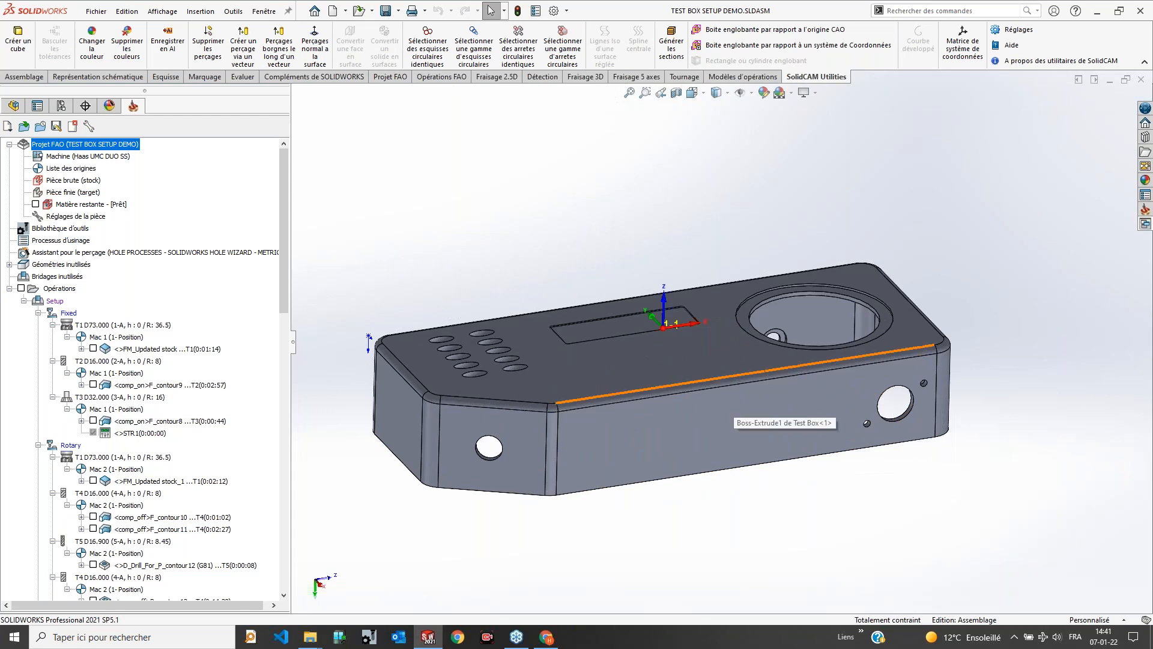
Step: Try twice to open the project's tool library, dismissing the library application
{"action": "double_click", "coordinate": [65, 230]}
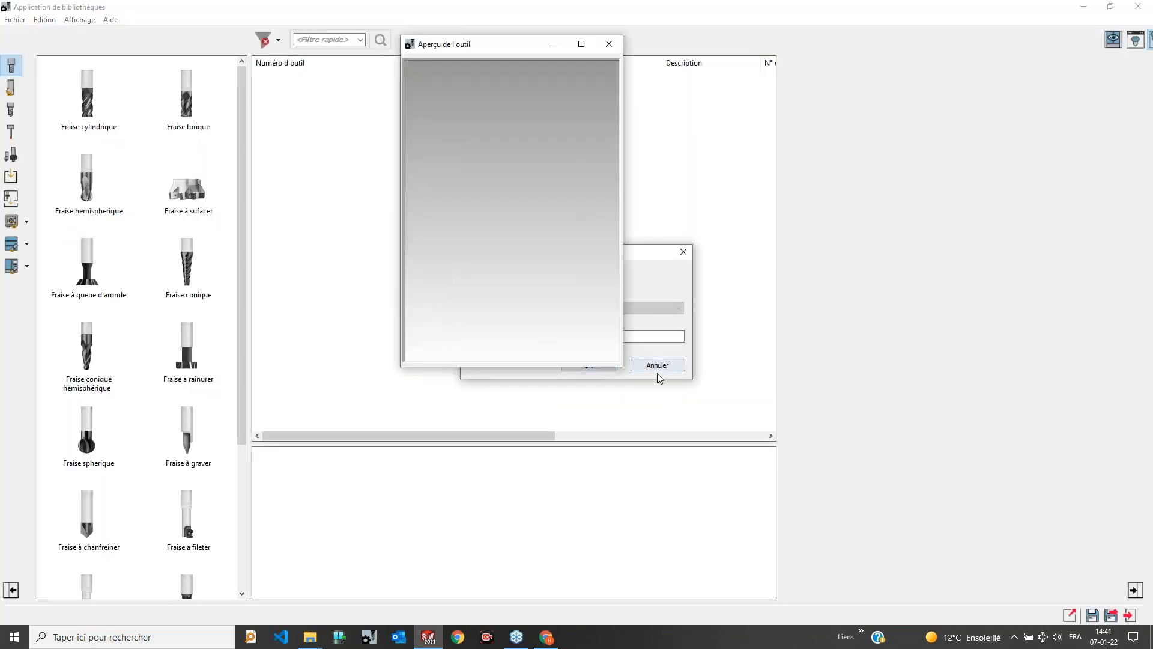
{"action": "left_click", "coordinate": [657, 364]}
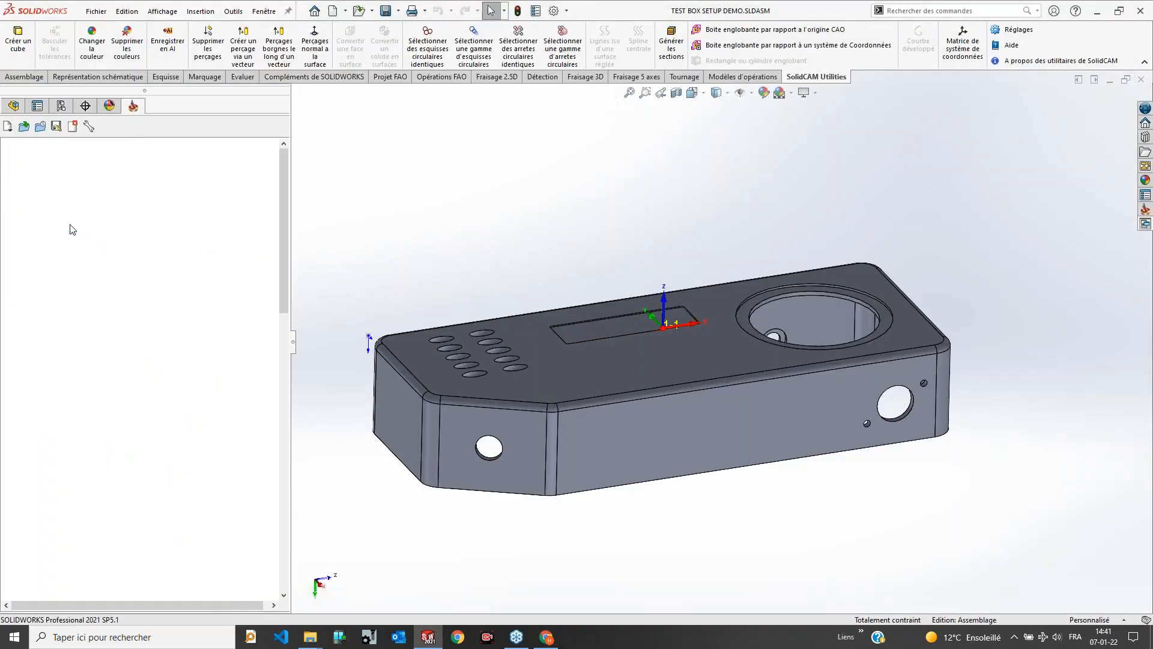
{"action": "double_click", "coordinate": [71, 229]}
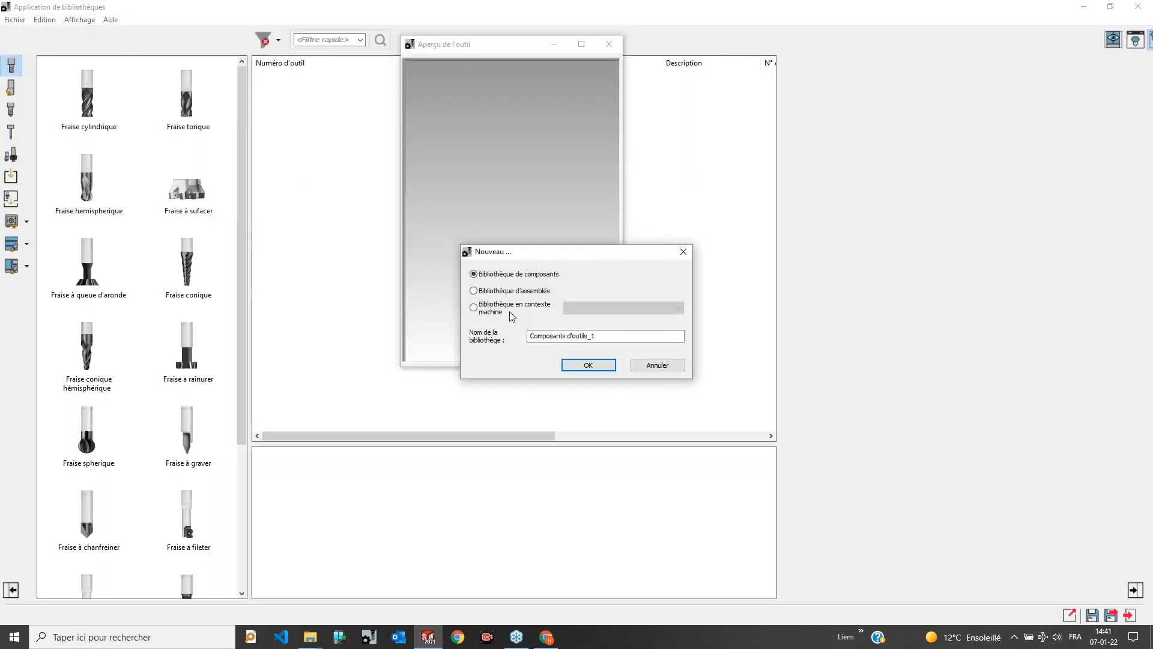
{"action": "left_click", "coordinate": [588, 367]}
{"action": "left_click", "coordinate": [1126, 6]}
Step: Launch the SolidCAM simulator for all operations and play the machining through F_contour11 to P_contour12, viewing the box's hollow side
{"action": "scroll", "coordinate": [123, 387], "scroll_direction": "down", "scroll_amount": 5}
{"action": "scroll", "coordinate": [114, 373], "scroll_direction": "up", "scroll_amount": 6}
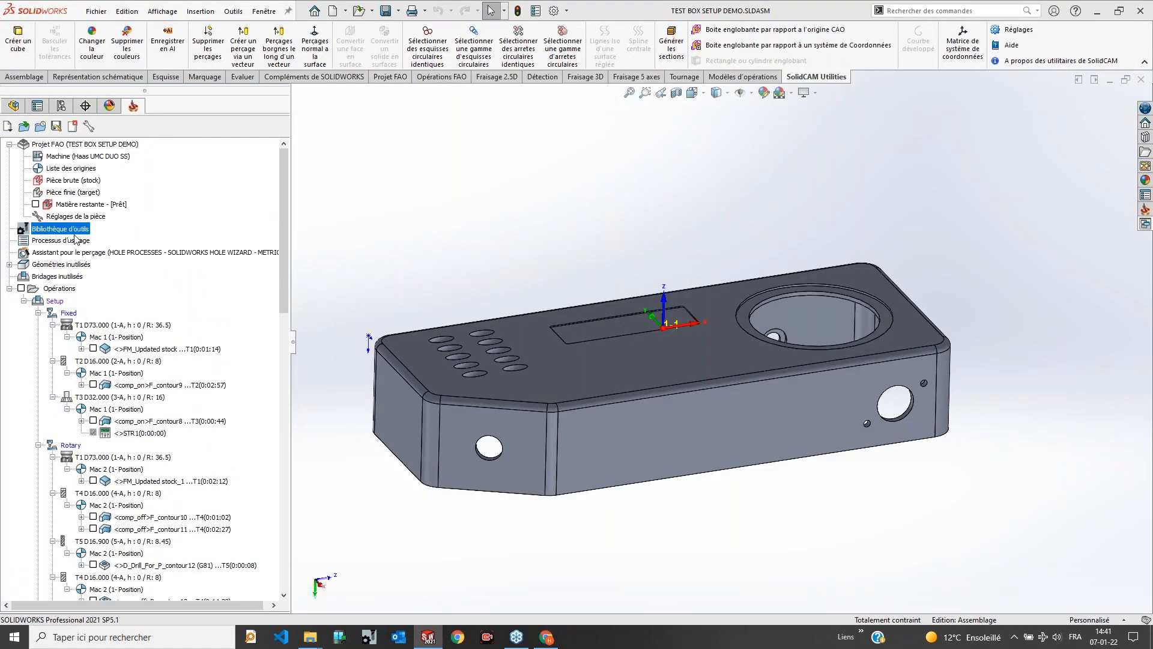
{"action": "scroll", "coordinate": [78, 231], "scroll_direction": "down", "scroll_amount": 2}
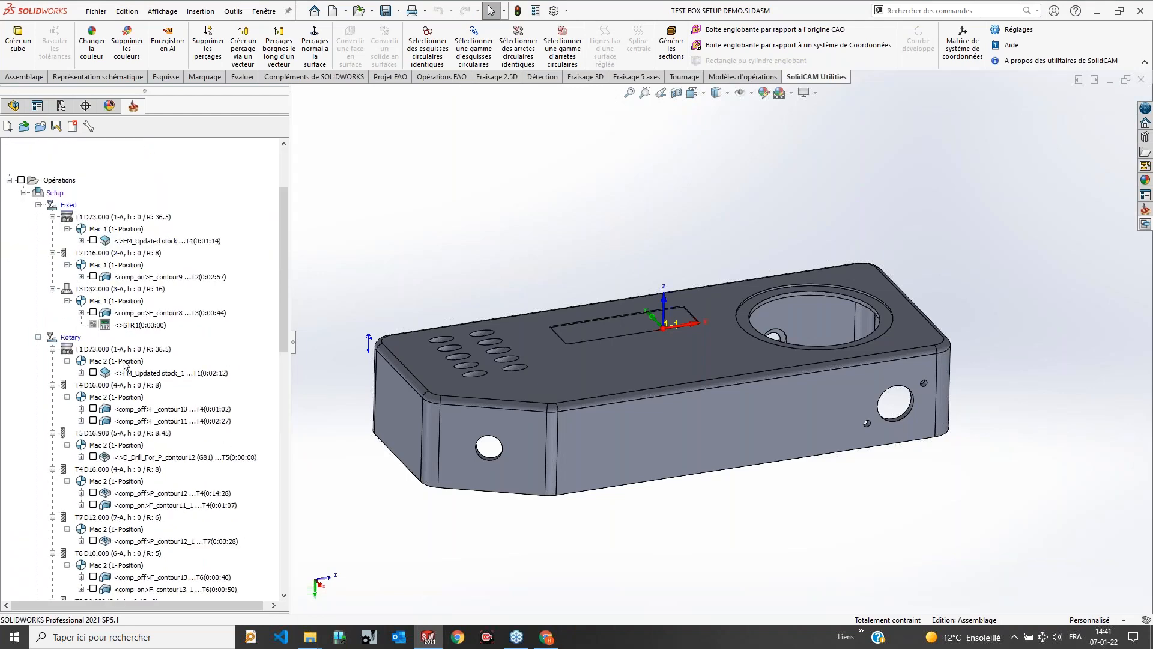
{"action": "right_click", "coordinate": [71, 217]}
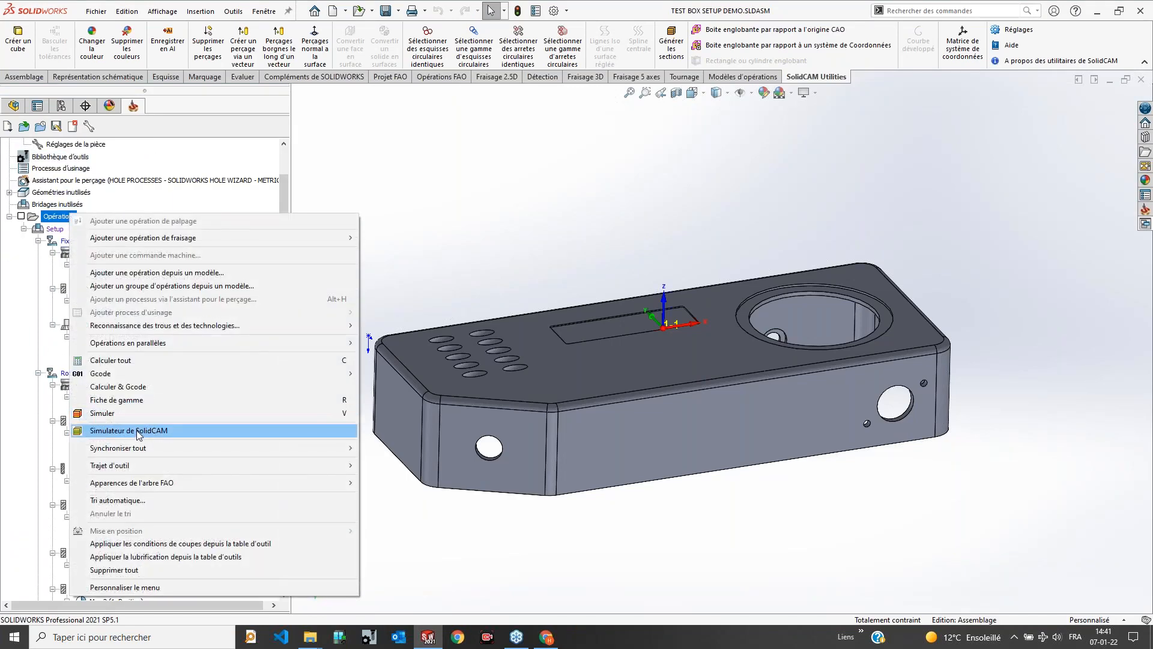
{"action": "left_click", "coordinate": [131, 430]}
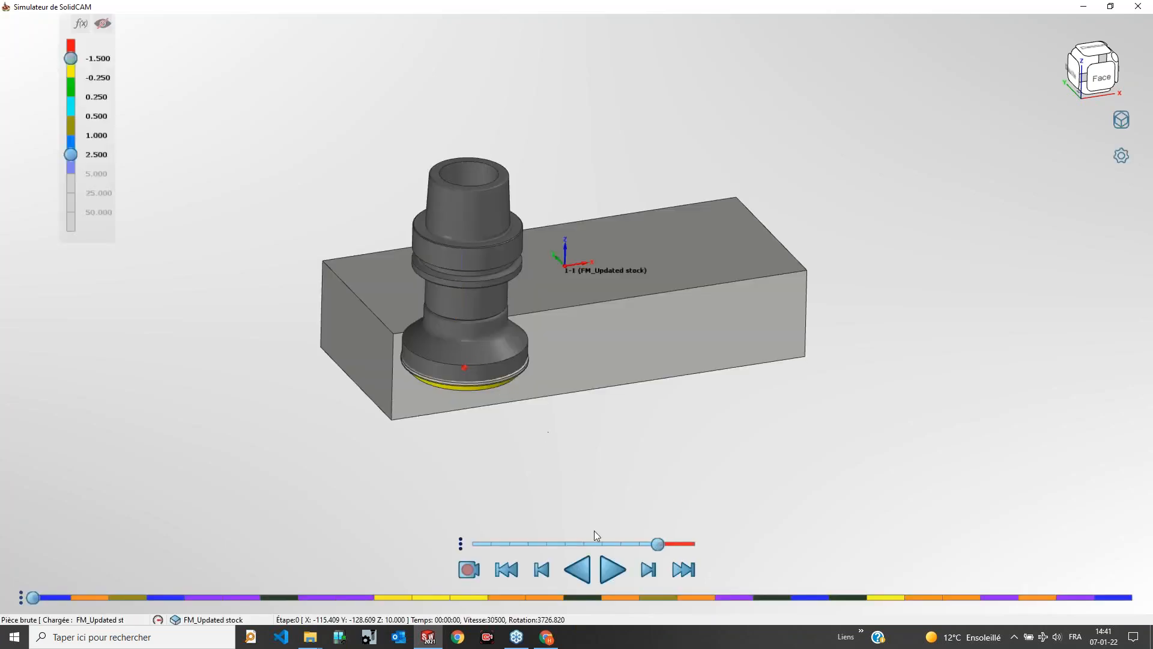
{"action": "left_click", "coordinate": [614, 567]}
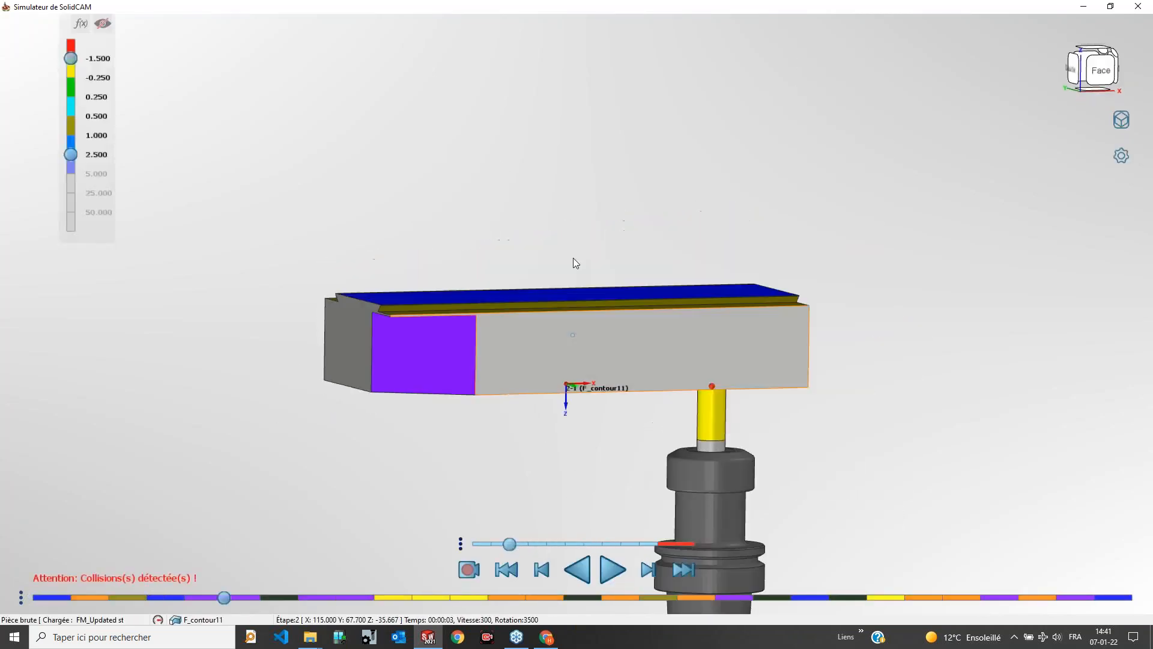
{"action": "left_click", "coordinate": [612, 567]}
{"action": "middle_click_drag", "start_coordinate": [526, 383], "coordinate": [543, 345]}
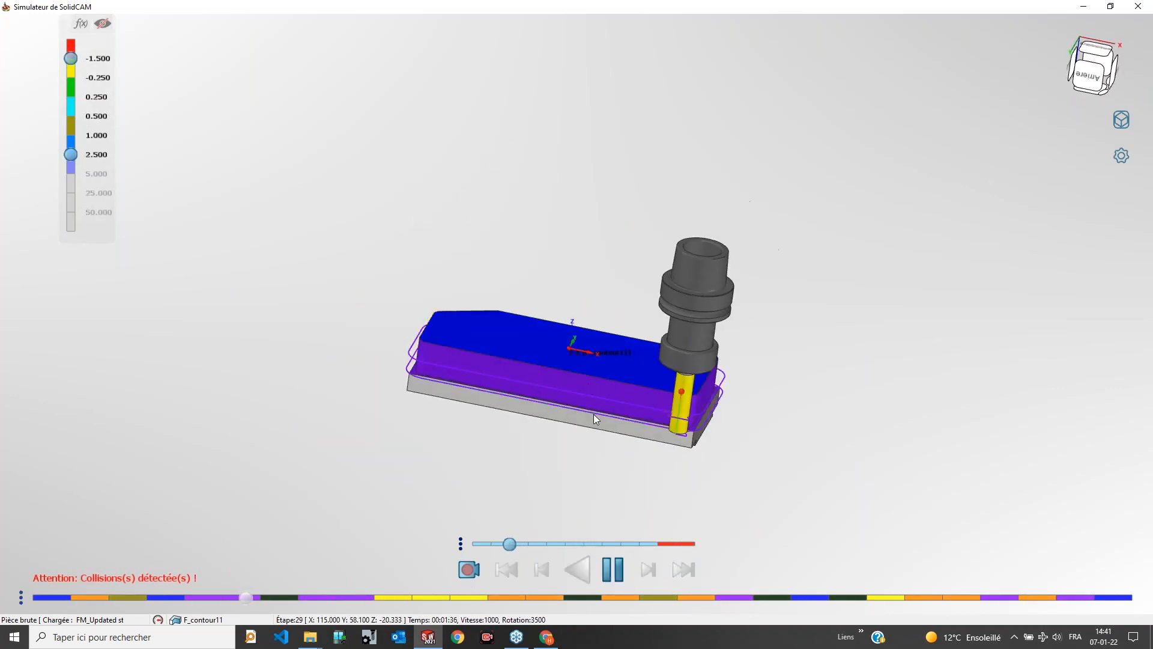
{"action": "middle_click_drag", "start_coordinate": [694, 314], "coordinate": [618, 338]}
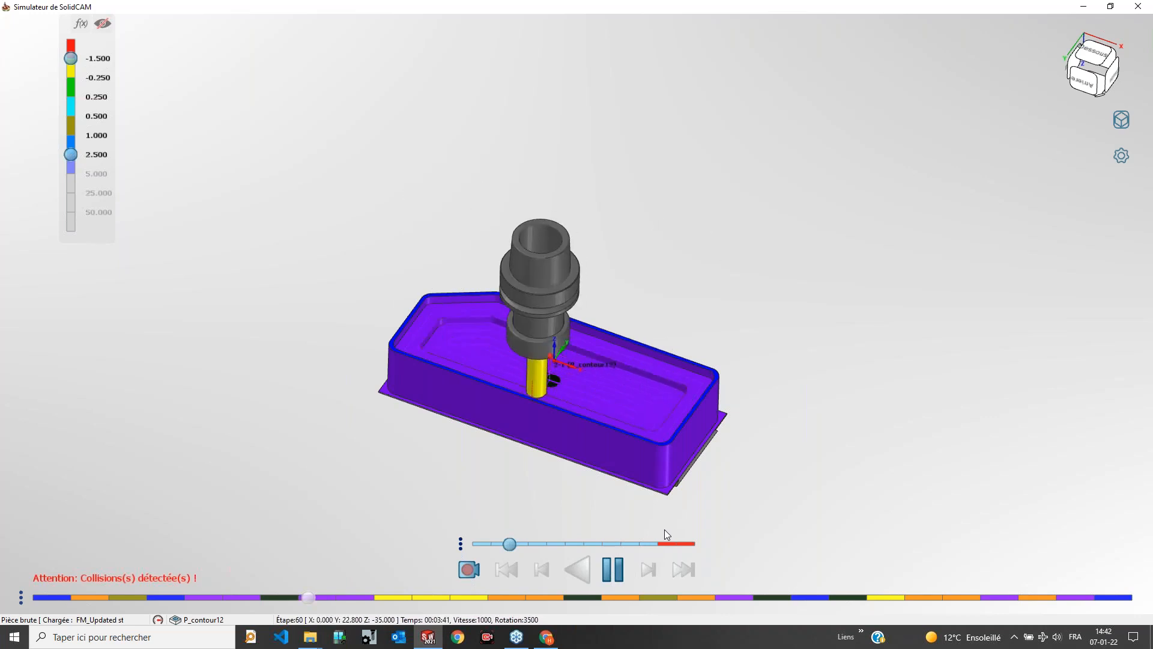
Step: Raise the simulation speed, play on with the box's outer faces in view, and pause at P_contour24
{"action": "left_click", "coordinate": [563, 543]}
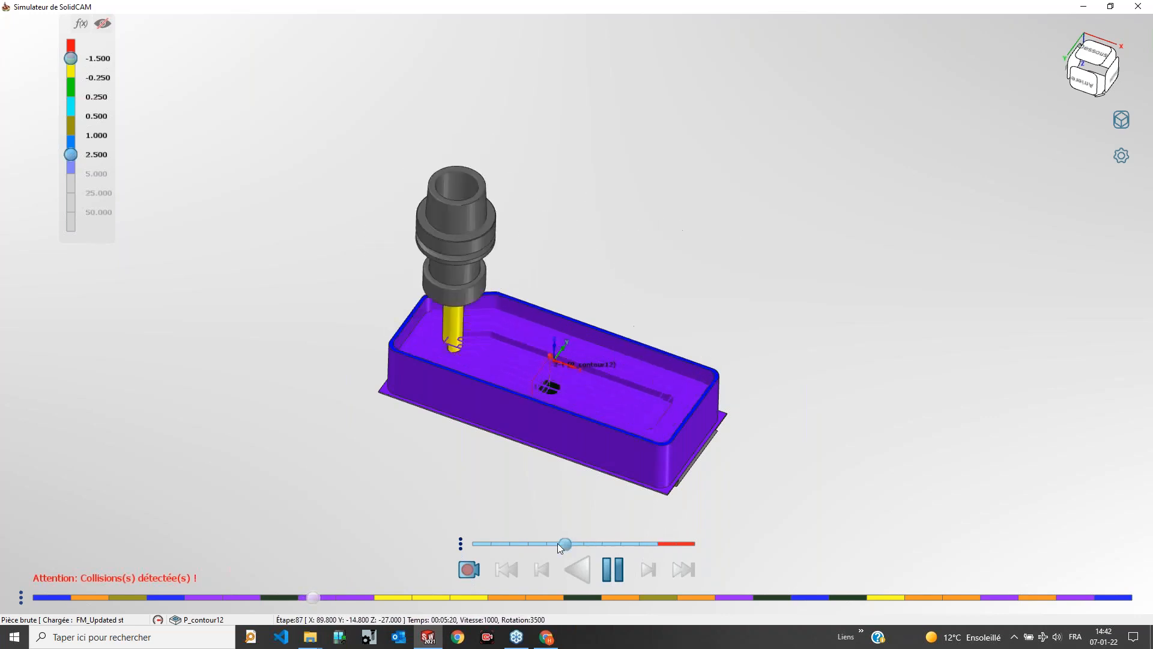
{"action": "left_click", "coordinate": [596, 543]}
{"action": "left_click", "coordinate": [615, 569]}
{"action": "middle_click_drag", "start_coordinate": [548, 429], "coordinate": [577, 283]}
{"action": "scroll", "coordinate": [571, 383], "scroll_direction": "down", "scroll_amount": 3}
{"action": "middle_click_drag", "start_coordinate": [545, 450], "coordinate": [535, 481]}
{"action": "left_click", "coordinate": [615, 569]}
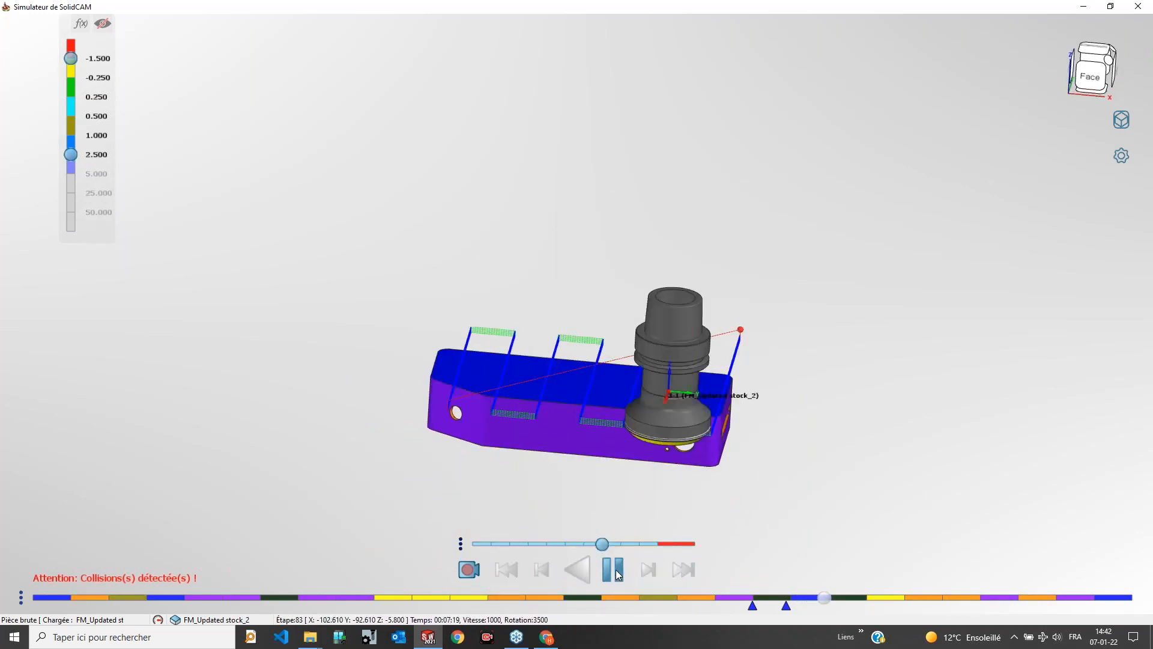
{"action": "left_click", "coordinate": [616, 570]}
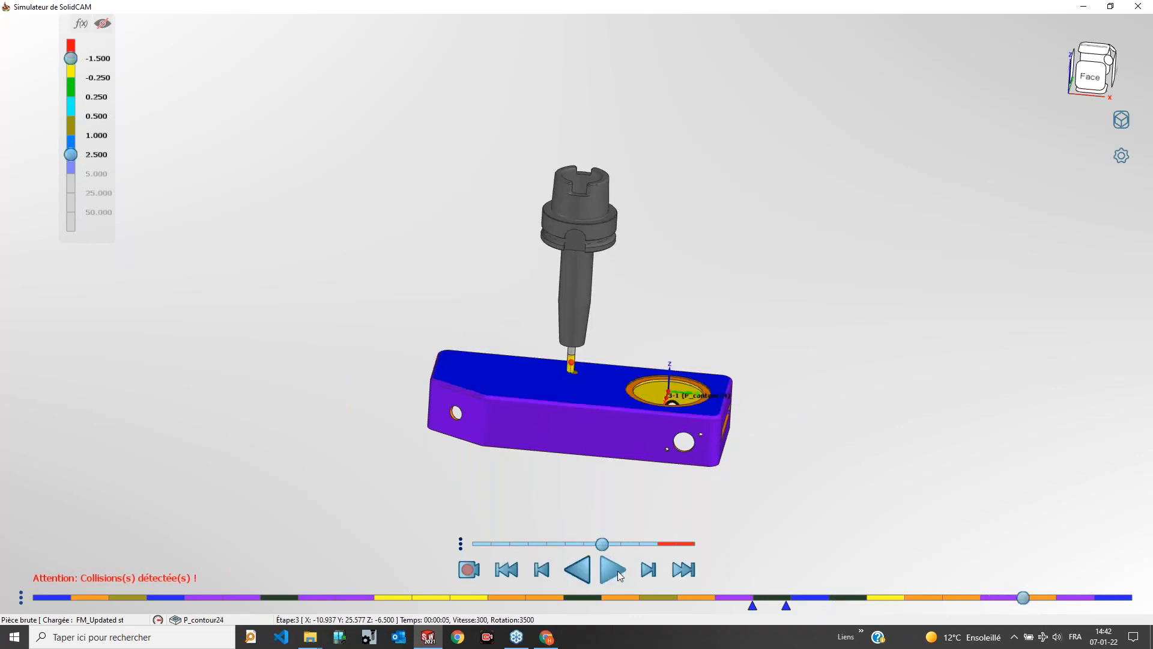
Step: Step the simulation forward move by move from P_contour24 into P_contour24_1
{"action": "left_click", "coordinate": [649, 570]}
{"action": "left_click", "coordinate": [649, 570]}
{"action": "left_click", "coordinate": [649, 569]}
{"action": "left_click", "coordinate": [650, 569]}
{"action": "left_click", "coordinate": [649, 570]}
{"action": "left_click", "coordinate": [649, 570]}
{"action": "left_click", "coordinate": [649, 569]}
{"action": "left_click", "coordinate": [649, 570]}
{"action": "left_click", "coordinate": [649, 569]}
{"action": "left_click", "coordinate": [649, 569]}
{"action": "left_click", "coordinate": [649, 569]}
{"action": "left_click", "coordinate": [650, 570]}
{"action": "left_click", "coordinate": [650, 569]}
{"action": "left_click", "coordinate": [649, 569]}
{"action": "left_click", "coordinate": [650, 570]}
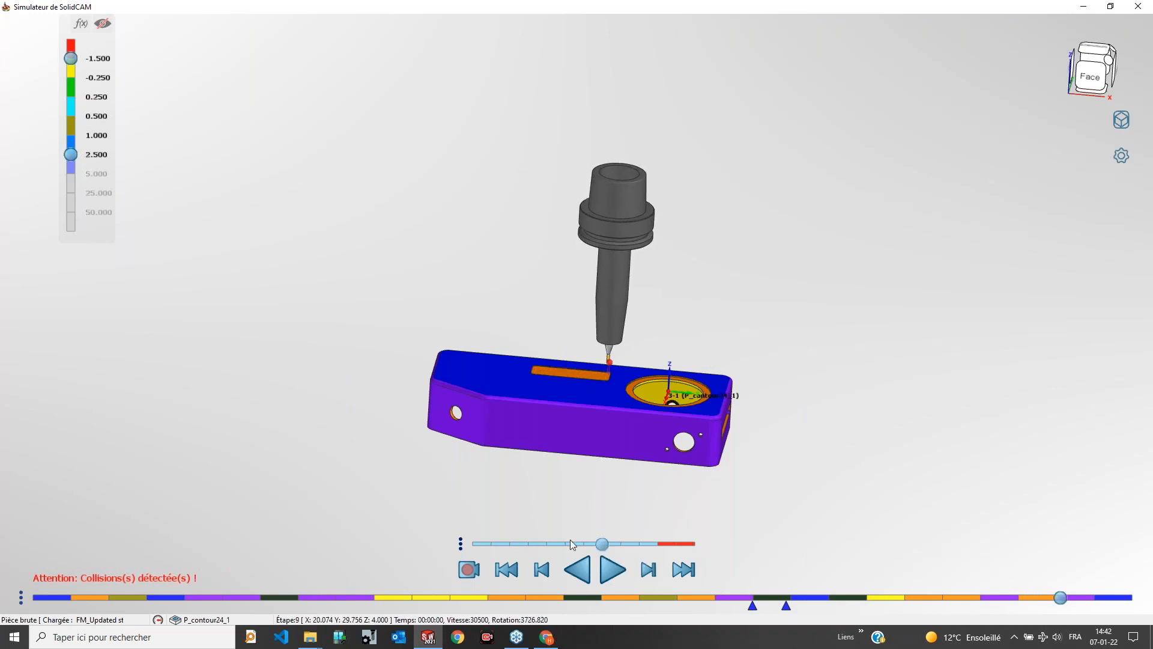
Step: Resume playback of P_contour24_1, jump back to D_drill4_1, and close the simulator
{"action": "left_click", "coordinate": [608, 572]}
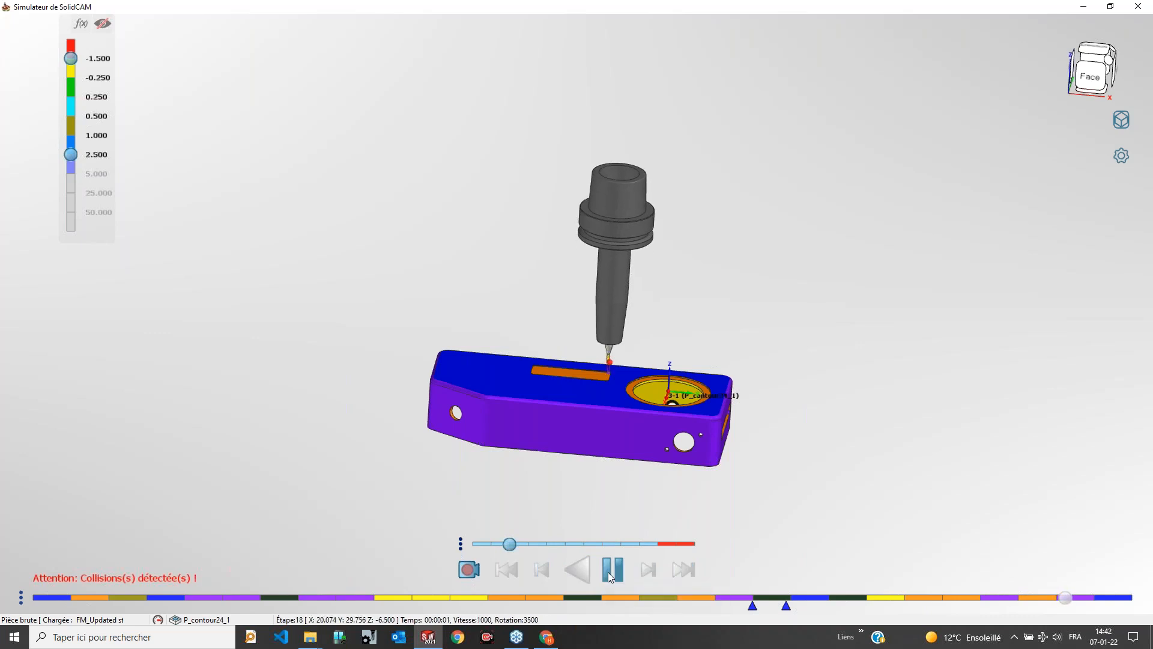
{"action": "left_click_drag", "start_coordinate": [886, 598], "coordinate": [921, 596]}
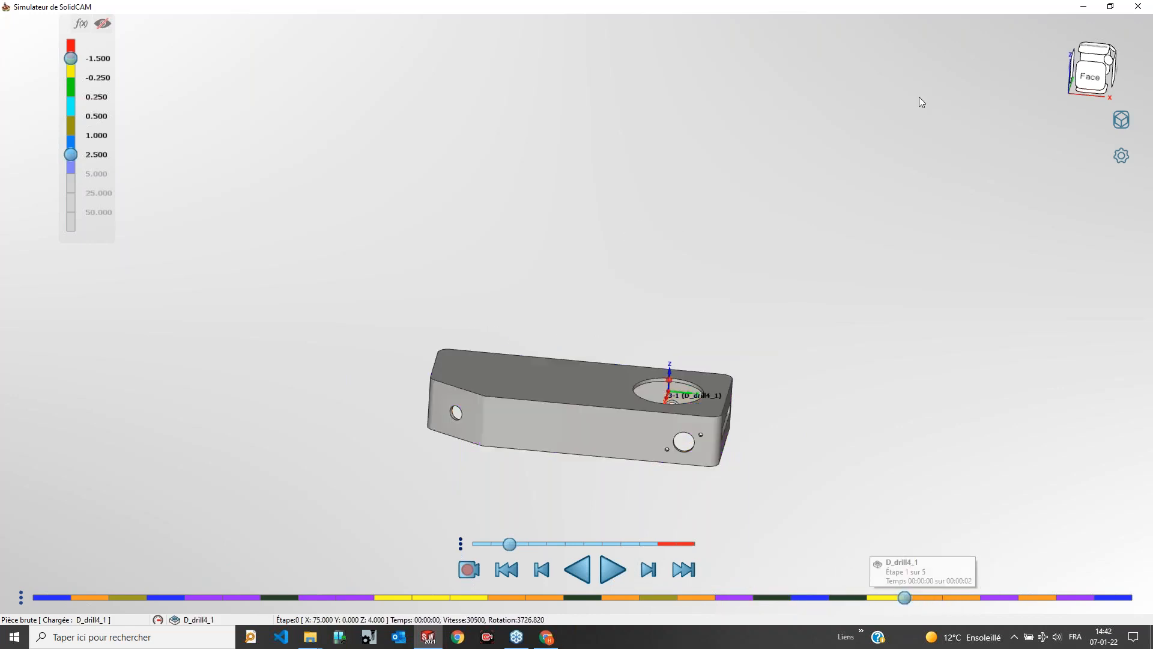
{"action": "left_click", "coordinate": [1138, 6]}
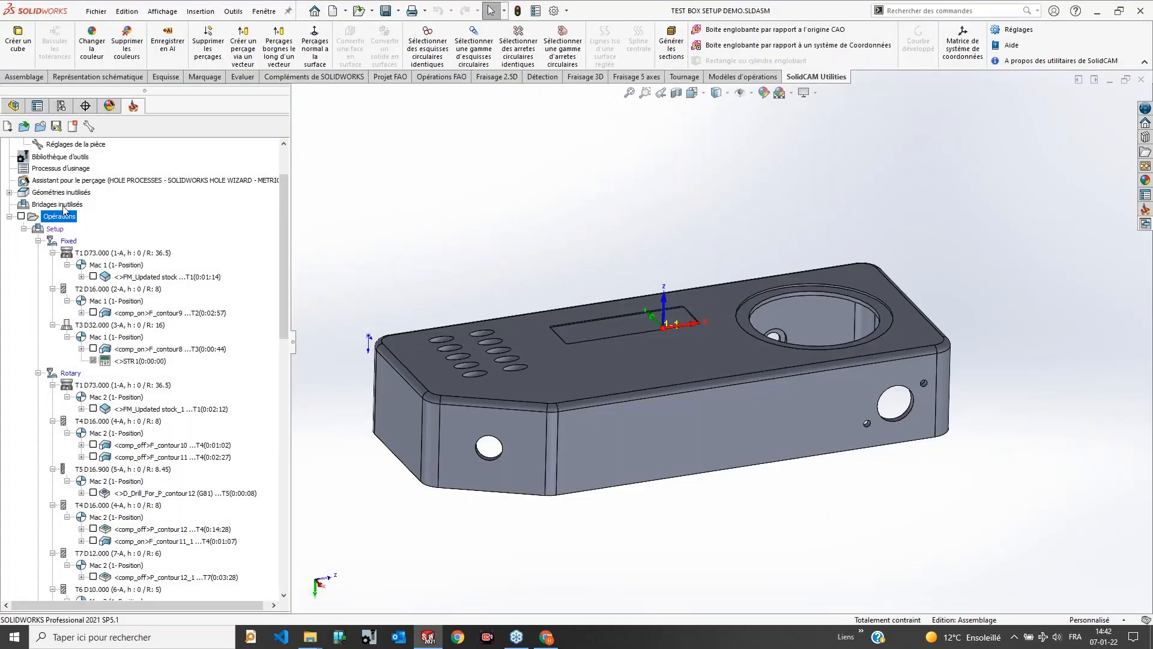
Step: Try again to open the tool library from the project, cancelling the creation of a new library
{"action": "double_click", "coordinate": [68, 159]}
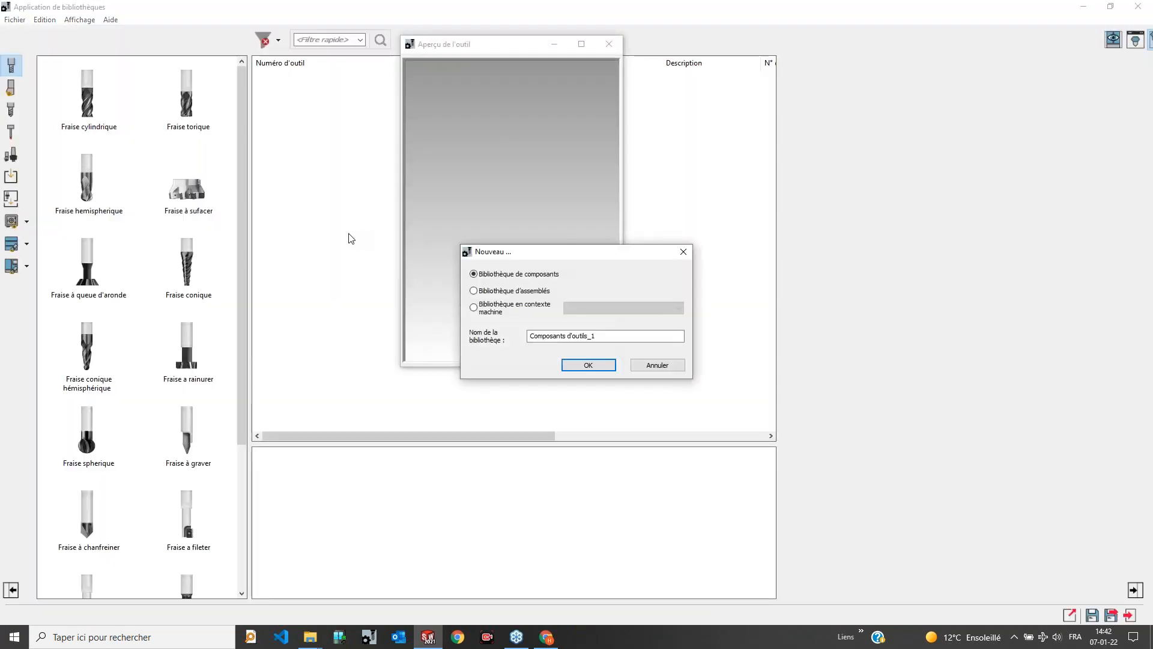
{"action": "left_click", "coordinate": [658, 365]}
{"action": "left_click", "coordinate": [1138, 6]}
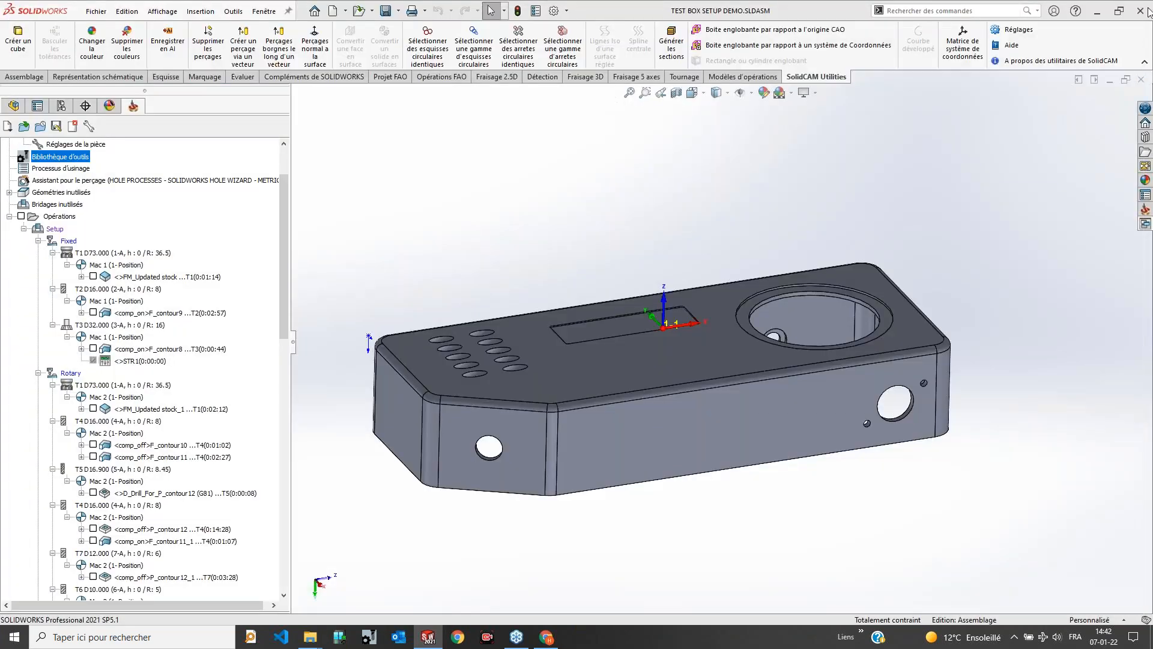
Step: Open ToolTable.tkz from the 4_Tête a aléser et nouveau simulateur folder in File Explorer, overwriting all the listed library files
{"action": "mouse_move", "coordinate": [310, 637]}
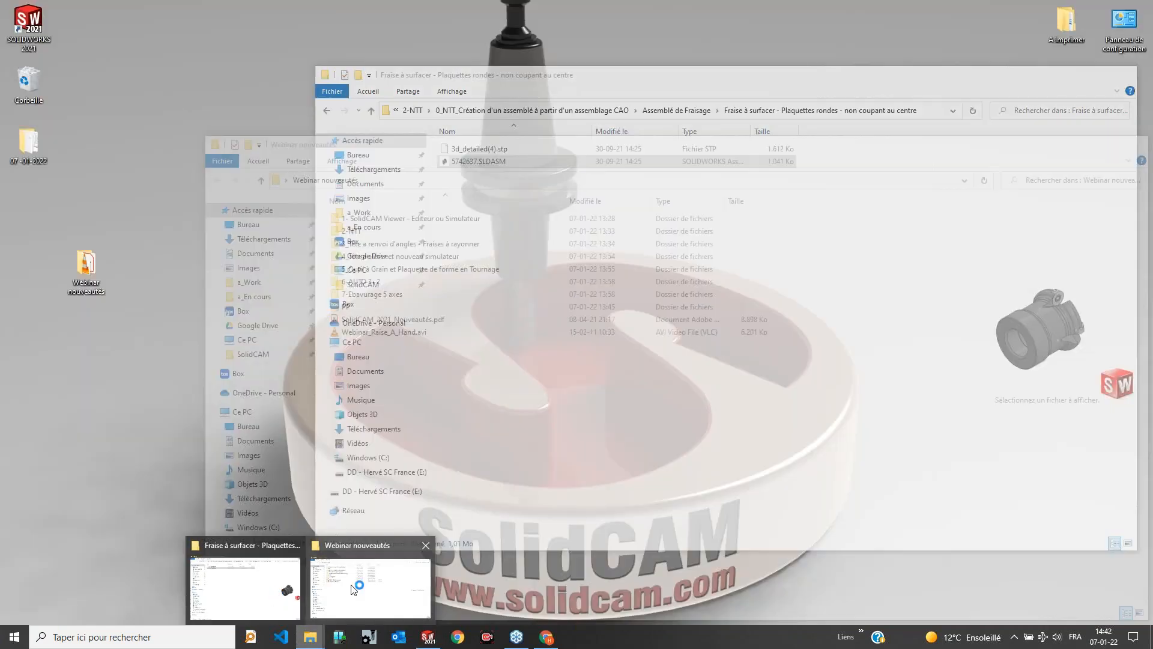
{"action": "left_click", "coordinate": [367, 589]}
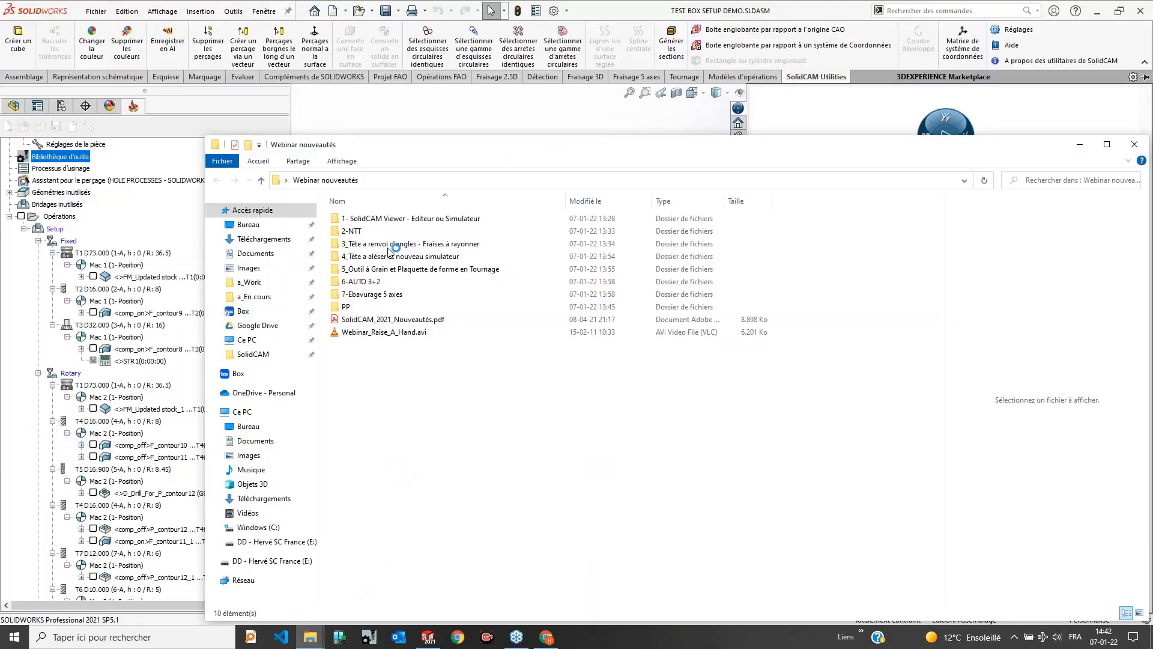
{"action": "double_click", "coordinate": [385, 265]}
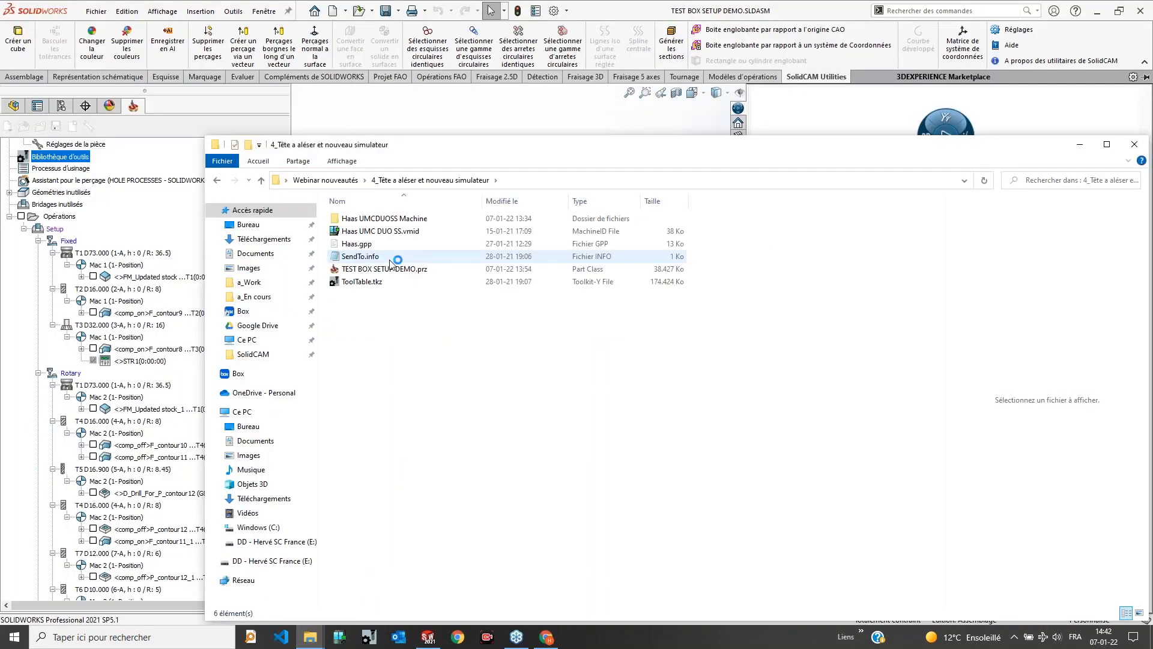
{"action": "double_click", "coordinate": [366, 282]}
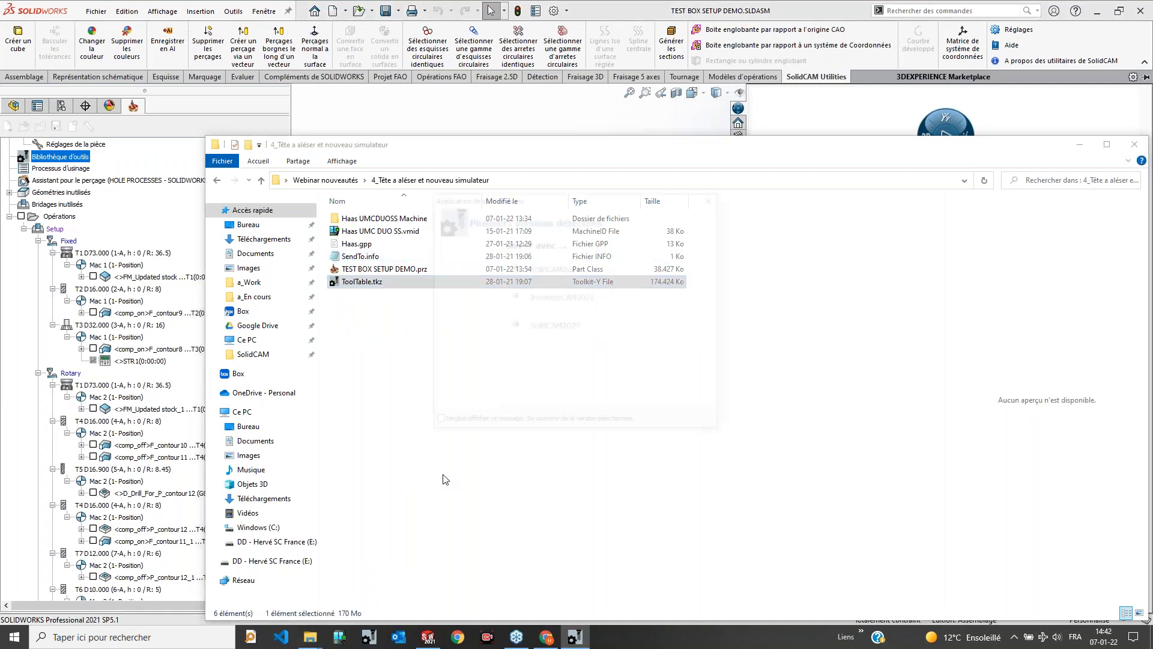
{"action": "left_click", "coordinate": [546, 264]}
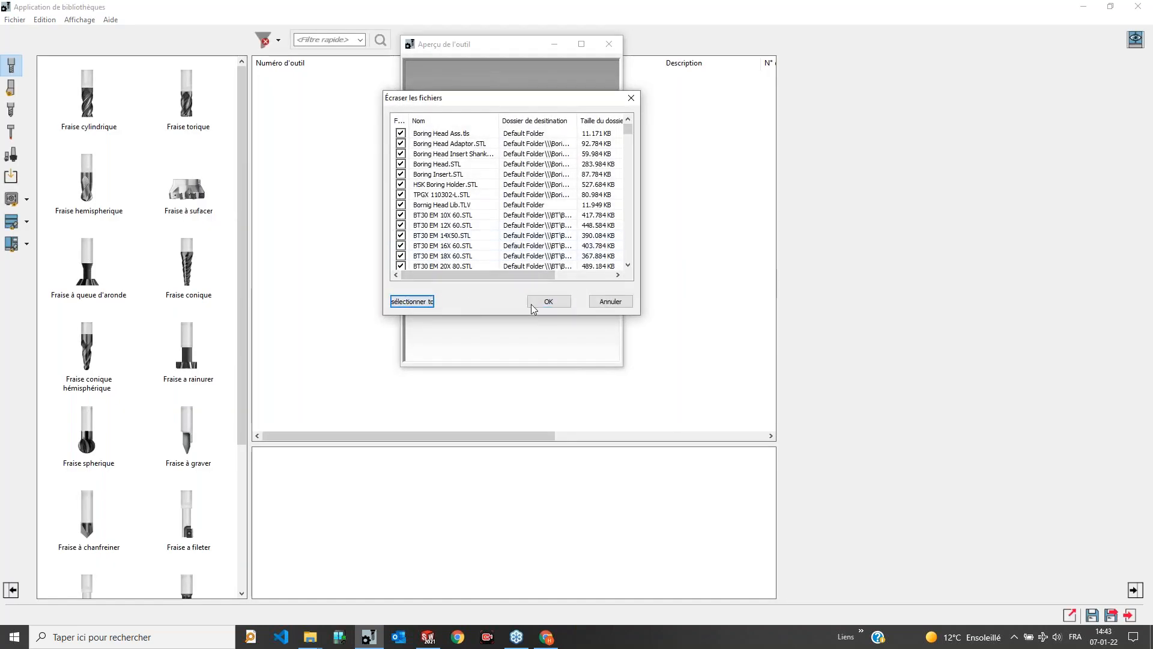
{"action": "left_click", "coordinate": [532, 304]}
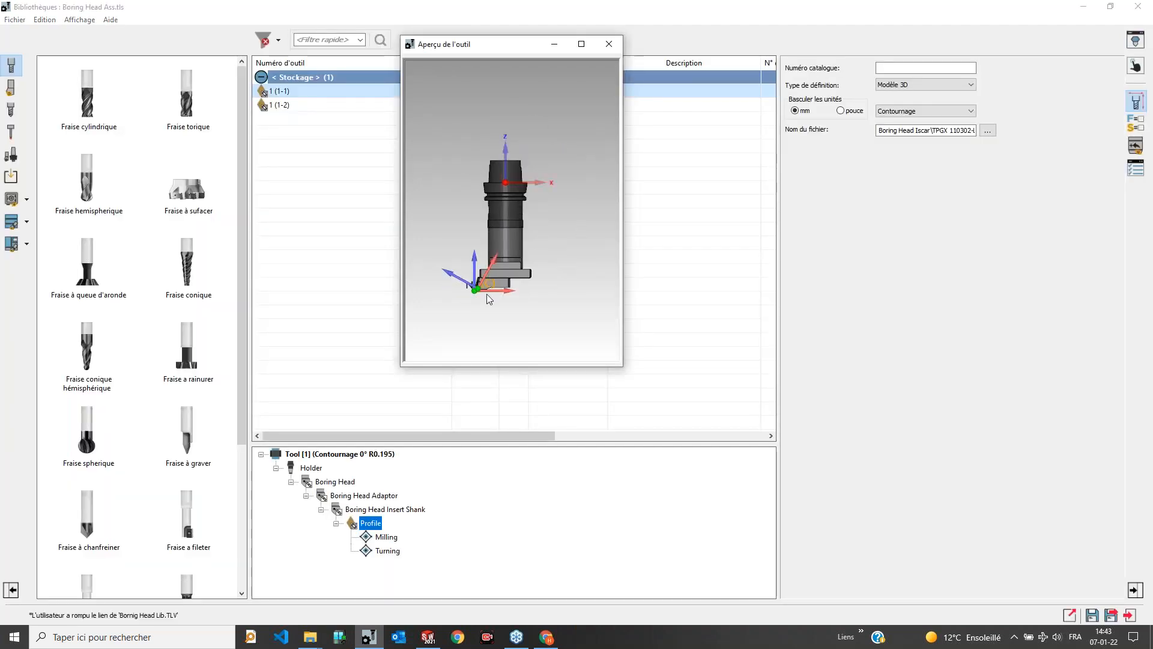
Step: Examine the boring head tool's components and joints in the preview, from the Holder through Boring Head to Boring Head Adaptor
{"action": "scroll", "coordinate": [527, 221], "scroll_direction": "up", "scroll_amount": 3}
{"action": "mouse_move", "coordinate": [499, 286]}
{"action": "middle_mouse_down"}
{"action": "mouse_move", "coordinate": [489, 282]}
{"action": "mouse_move", "coordinate": [478, 312]}
{"action": "mouse_move", "coordinate": [487, 300]}
{"action": "middle_mouse_up"}
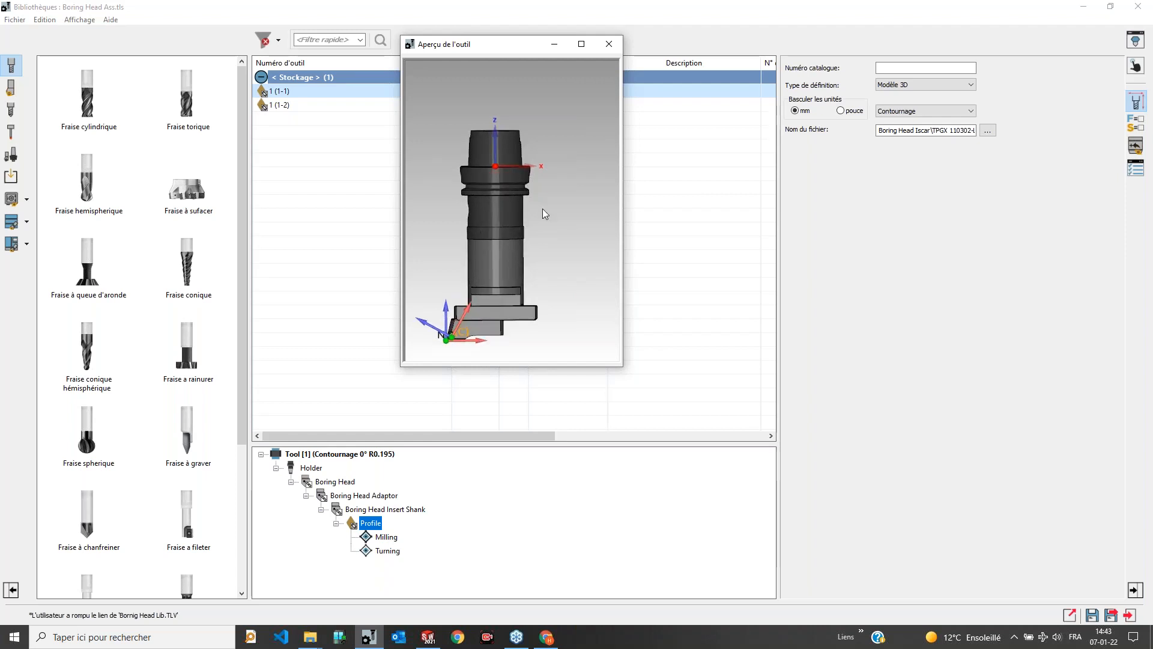
{"action": "left_click", "coordinate": [312, 468]}
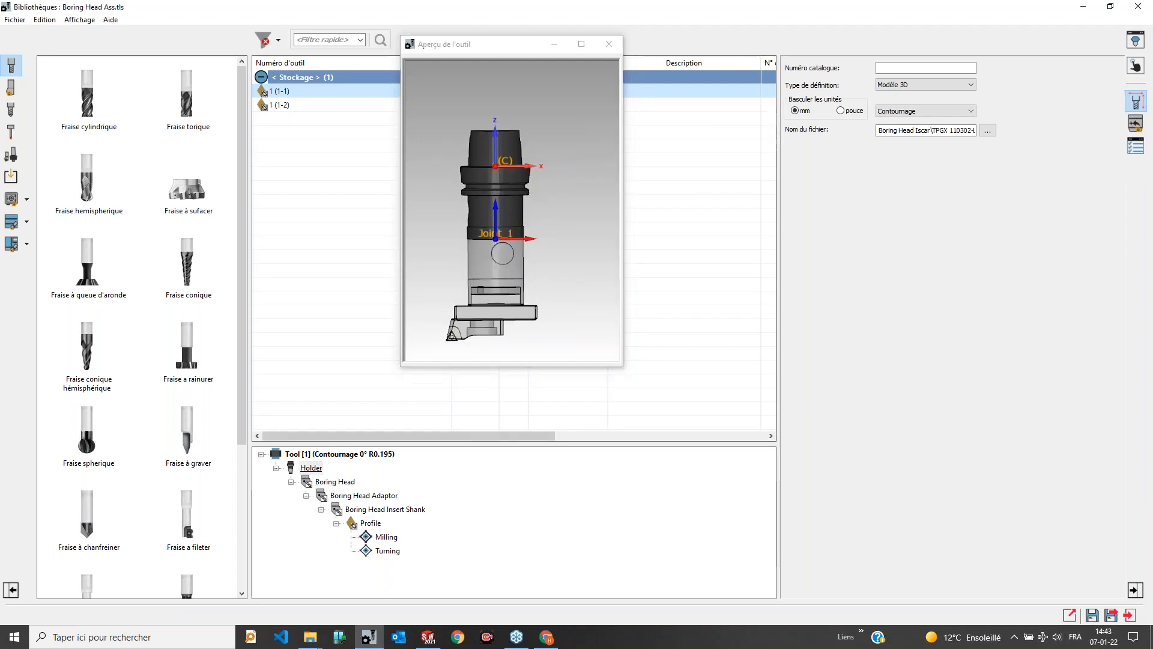
{"action": "left_click", "coordinate": [507, 220]}
{"action": "left_click", "coordinate": [316, 479]}
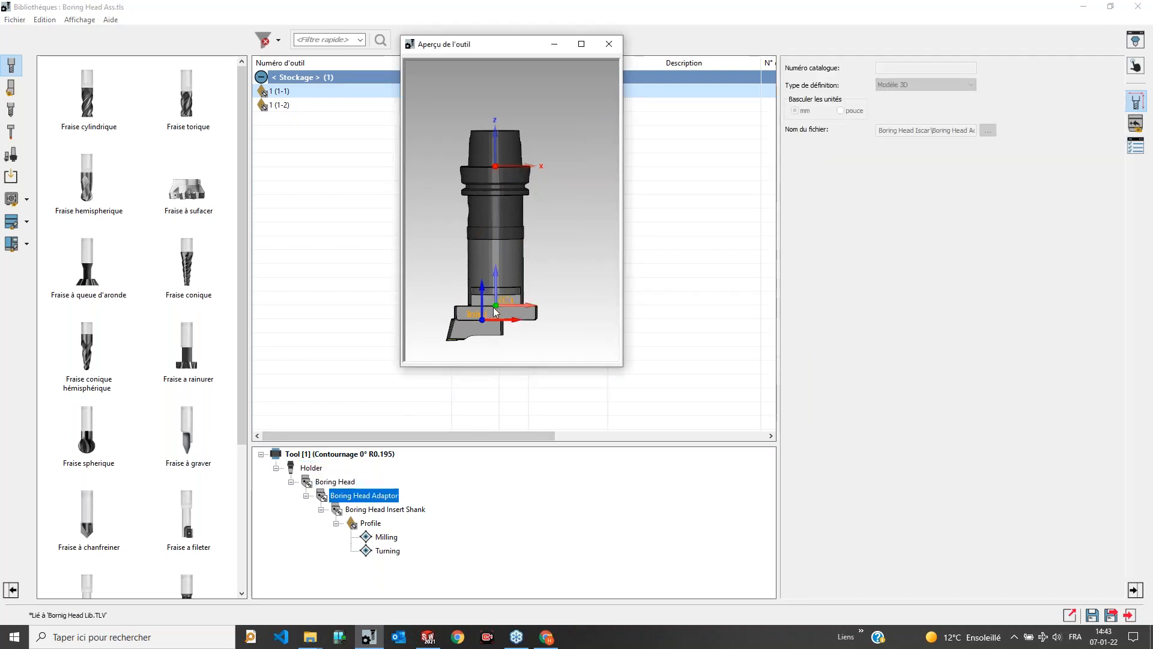
{"action": "left_click_drag", "start_coordinate": [471, 350], "coordinate": [502, 351]}
{"action": "scroll", "coordinate": [473, 315], "scroll_direction": "up", "scroll_amount": 2}
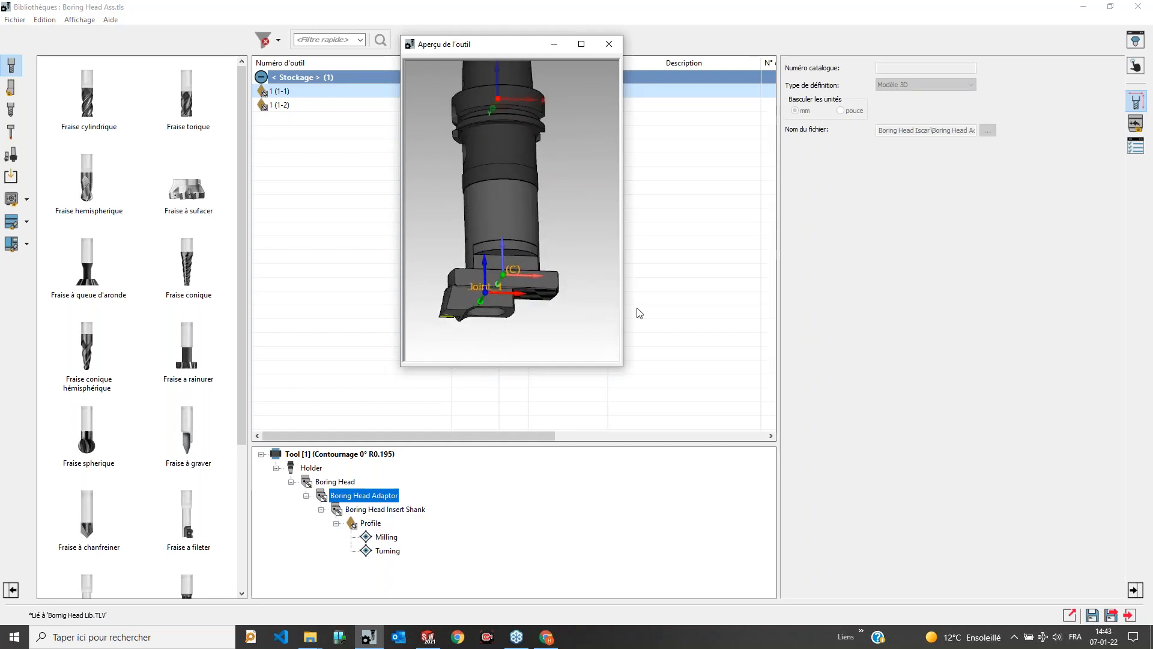
Step: Try several mounting X offsets on the Boring Head Insert Shank, starting with -2 and ending with 10
{"action": "left_click", "coordinate": [385, 510]}
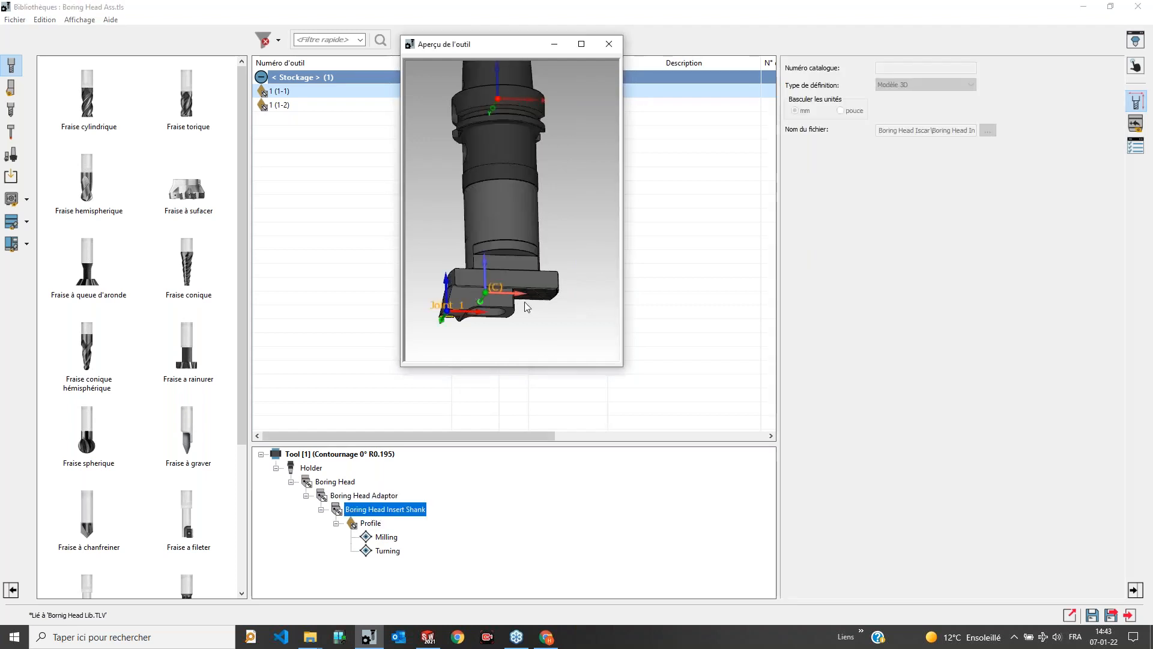
{"action": "left_click", "coordinate": [1136, 124]}
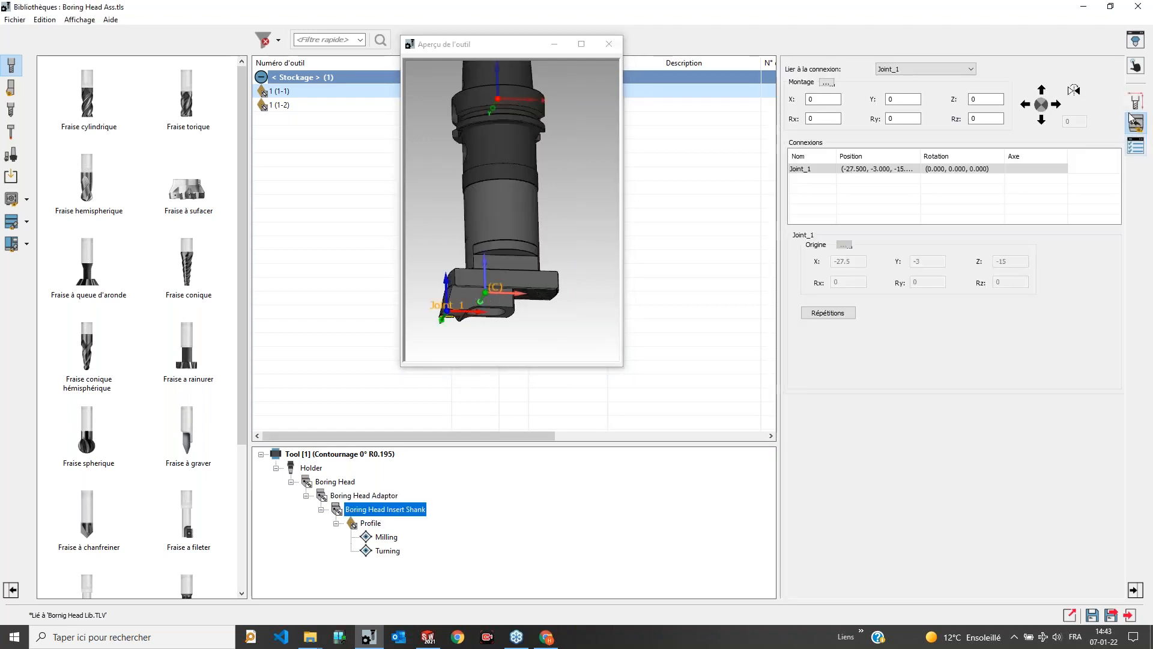
{"action": "left_click", "coordinate": [1136, 65]}
{"action": "left_click", "coordinate": [1136, 123]}
{"action": "left_click", "coordinate": [535, 277]}
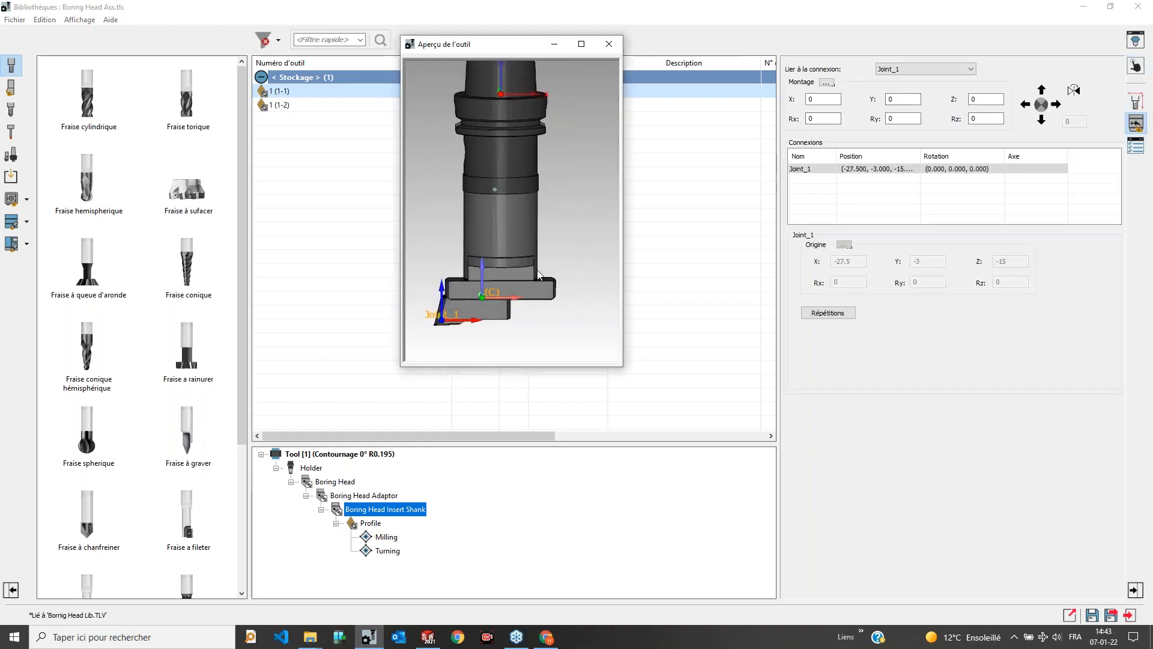
{"action": "left_click", "coordinate": [822, 100]}
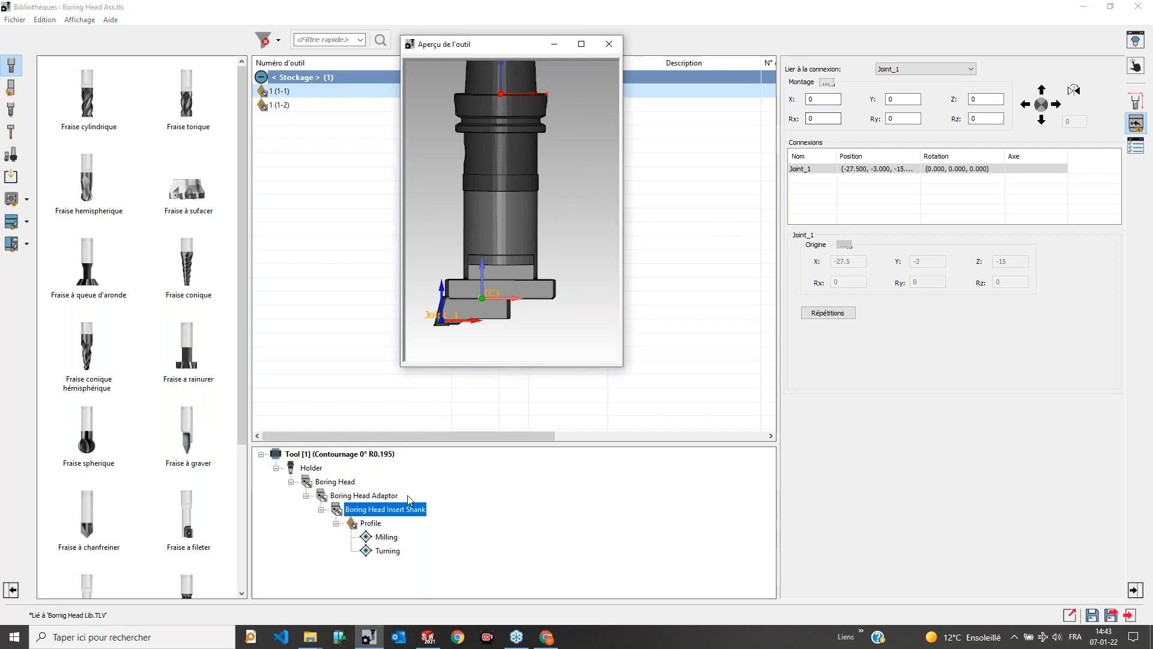
{"action": "left_click", "coordinate": [823, 98]}
{"action": "type", "text": "-2"}
{"action": "key", "text": "Return"}
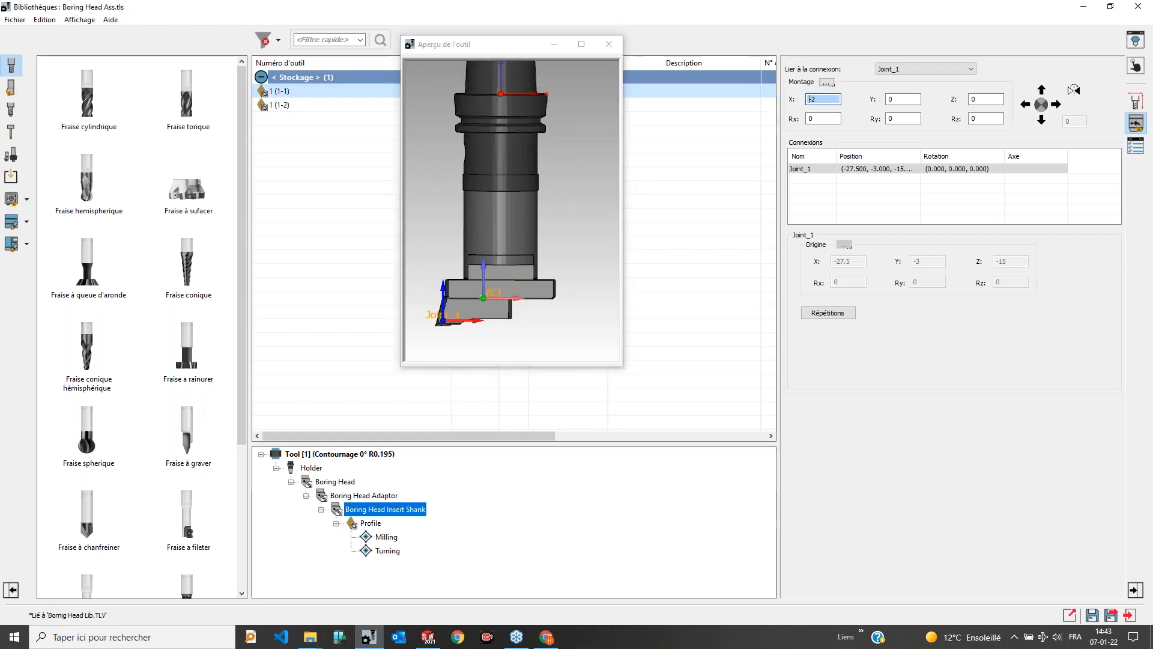
{"action": "type", "text": "5"}
{"action": "key", "text": "Return"}
{"action": "type", "text": "10"}
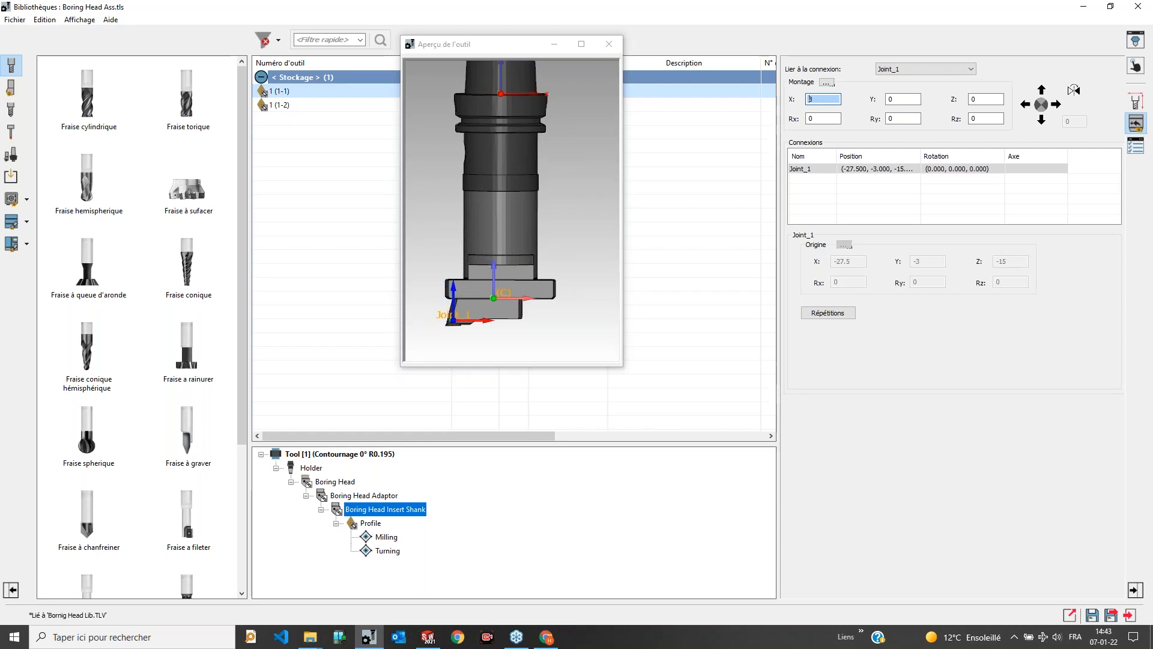
{"action": "key", "text": "Return"}
{"action": "left_click", "coordinate": [516, 305]}
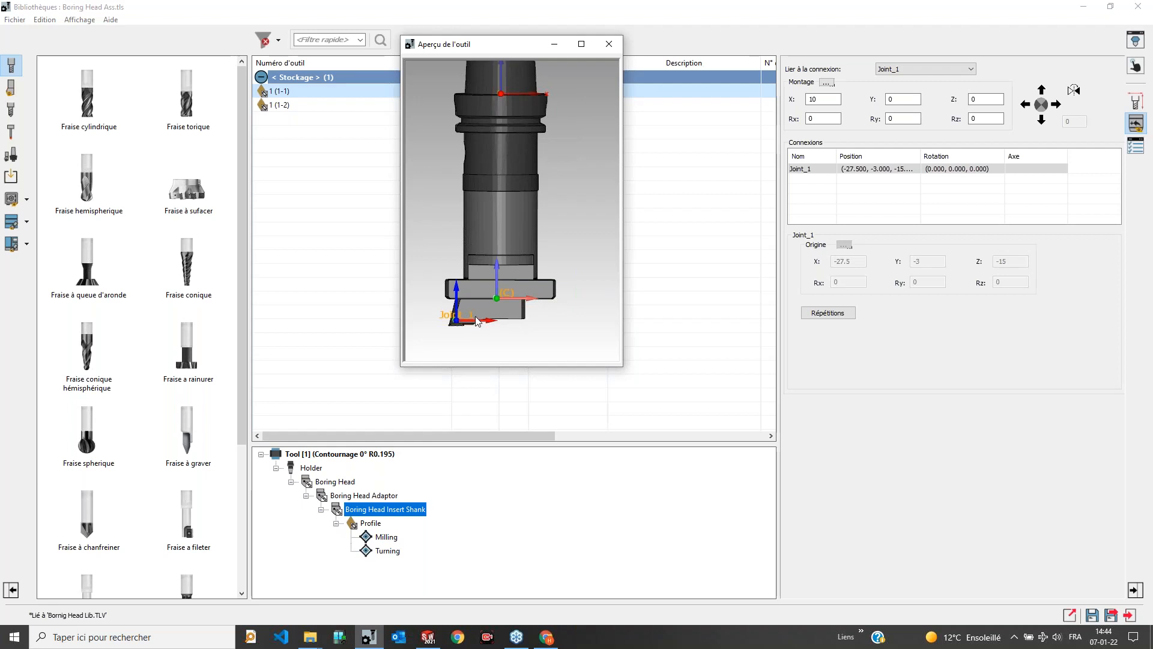
{"action": "left_click", "coordinate": [813, 100]}
Step: Examine the Milling cutting point and the cutting position of tool entry 1 (1-2) in the tool preview
{"action": "left_click", "coordinate": [386, 537]}
{"action": "middle_click_drag", "start_coordinate": [593, 278], "coordinate": [557, 265]}
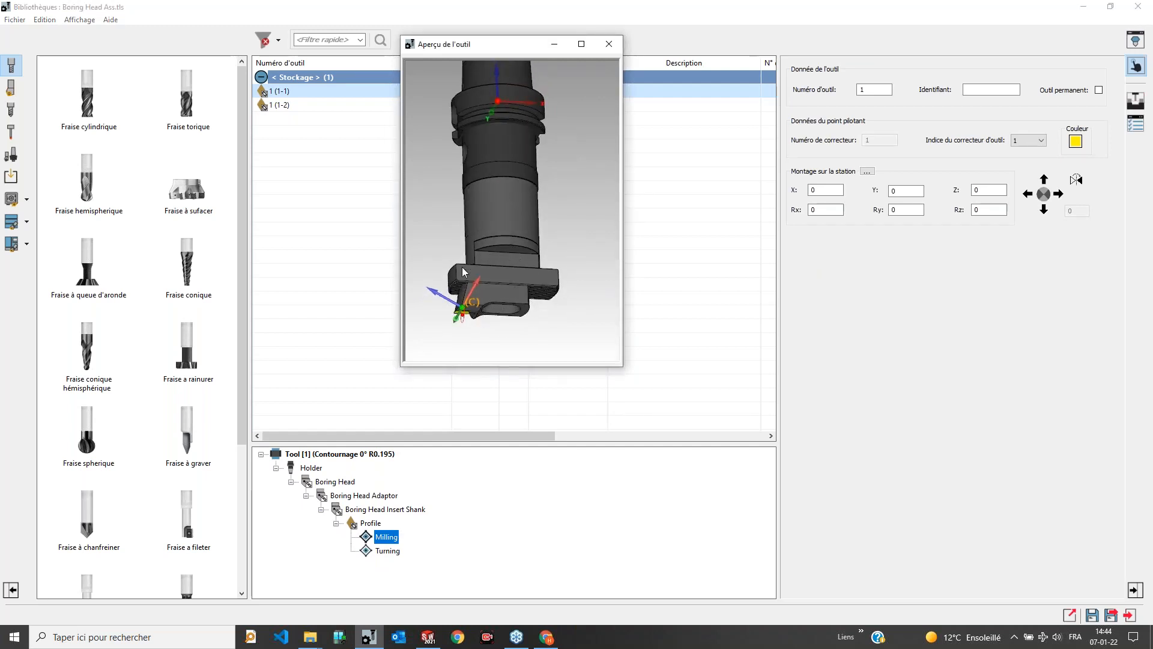
{"action": "scroll", "coordinate": [511, 252], "scroll_direction": "up", "scroll_amount": 2}
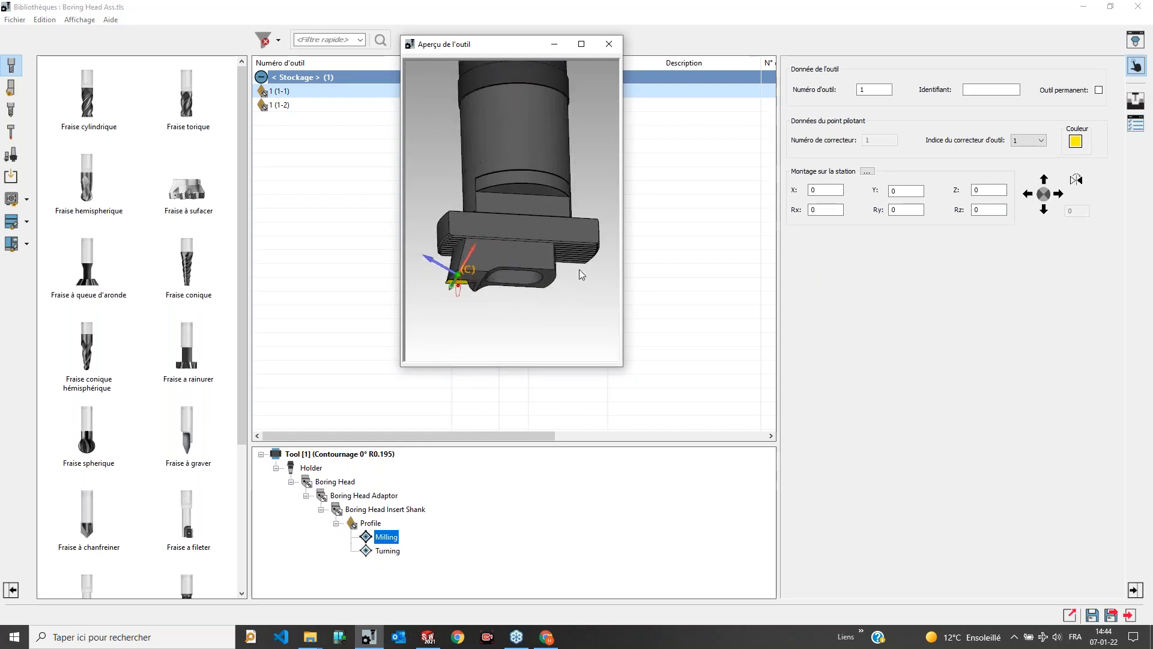
{"action": "left_click", "coordinate": [311, 105]}
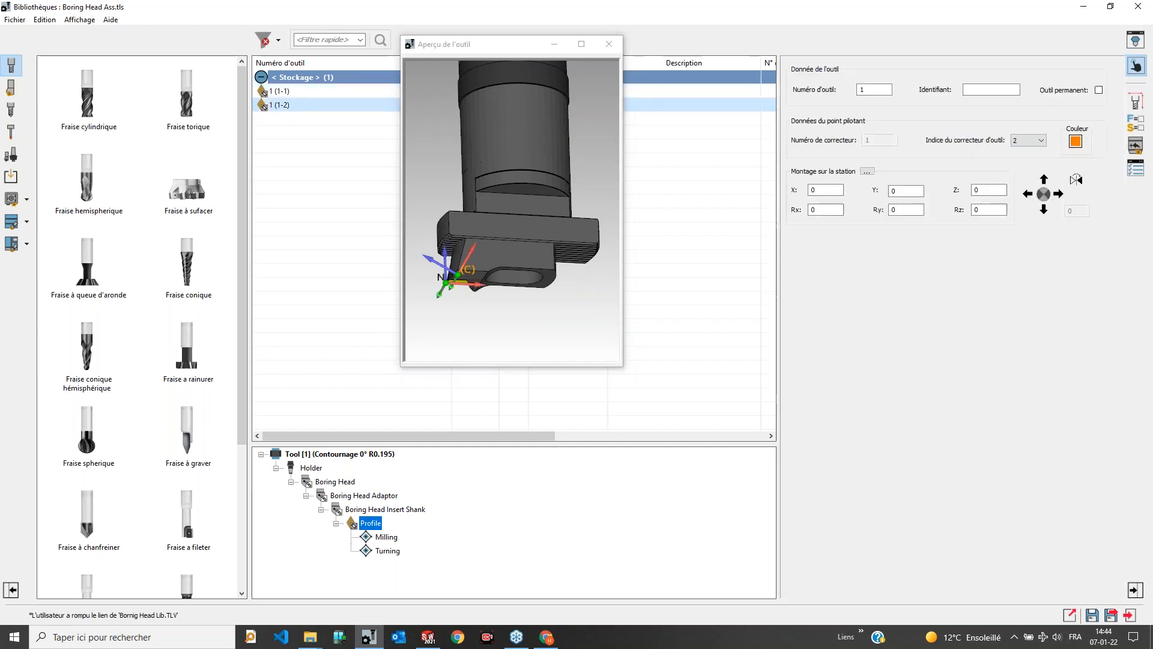
{"action": "left_click_drag", "start_coordinate": [447, 164], "coordinate": [537, 252]}
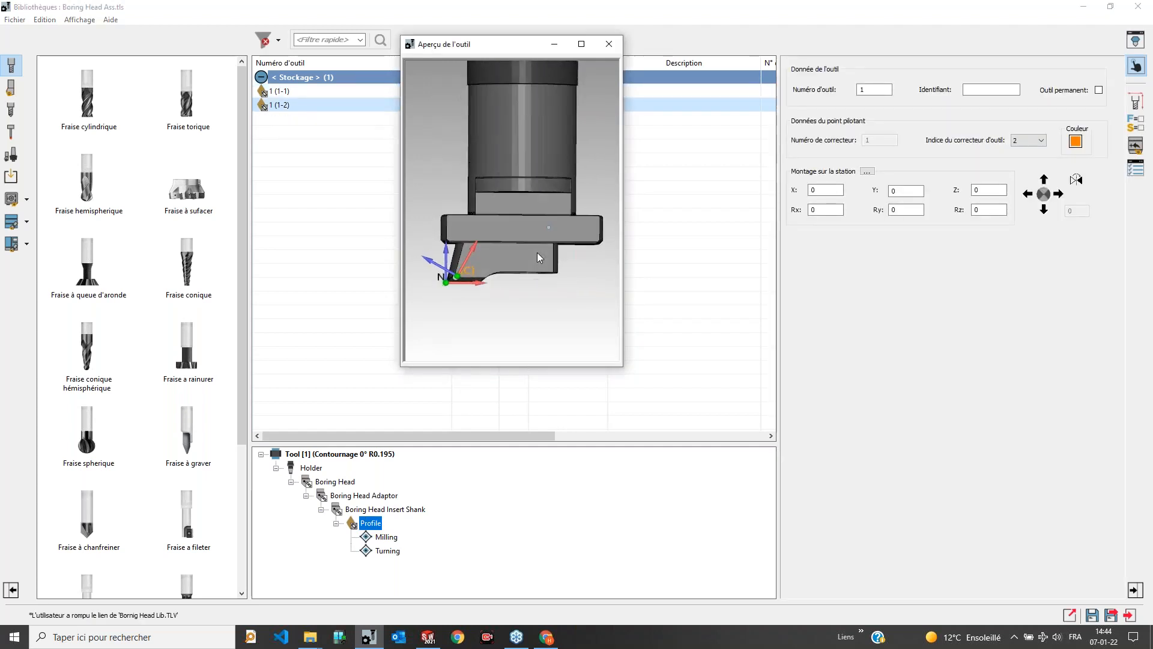
{"action": "scroll", "coordinate": [527, 234], "scroll_direction": "down", "scroll_amount": 2}
{"action": "scroll", "coordinate": [538, 206], "scroll_direction": "up", "scroll_amount": 3}
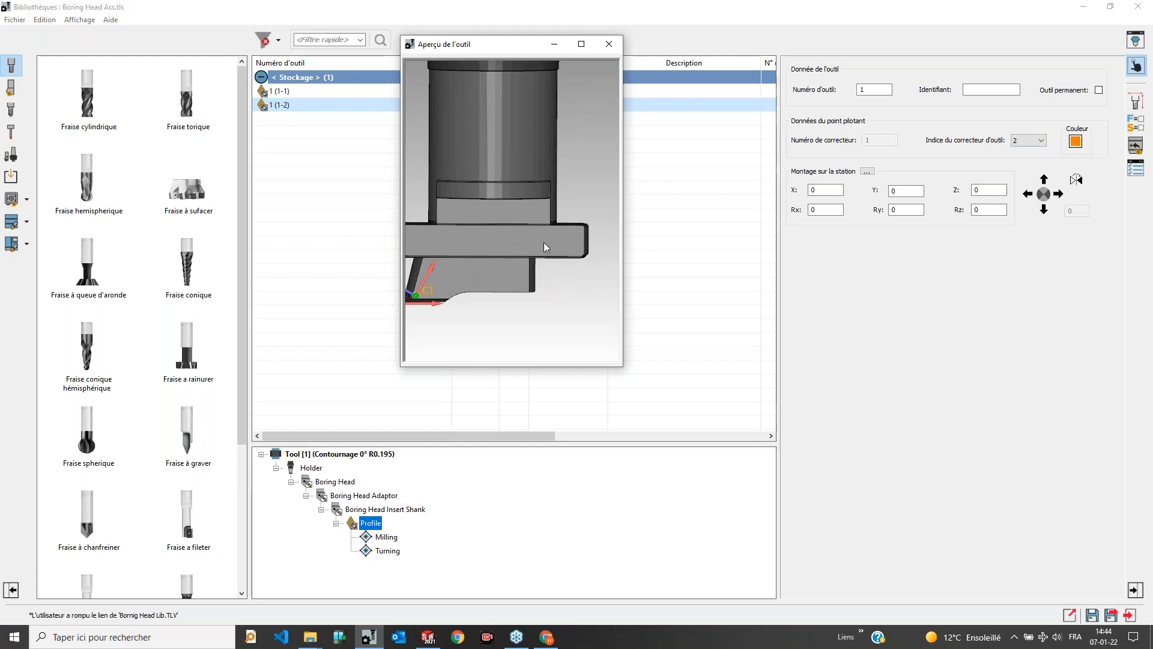
{"action": "scroll", "coordinate": [543, 243], "scroll_direction": "down", "scroll_amount": 1}
{"action": "scroll", "coordinate": [485, 239], "scroll_direction": "down", "scroll_amount": 3}
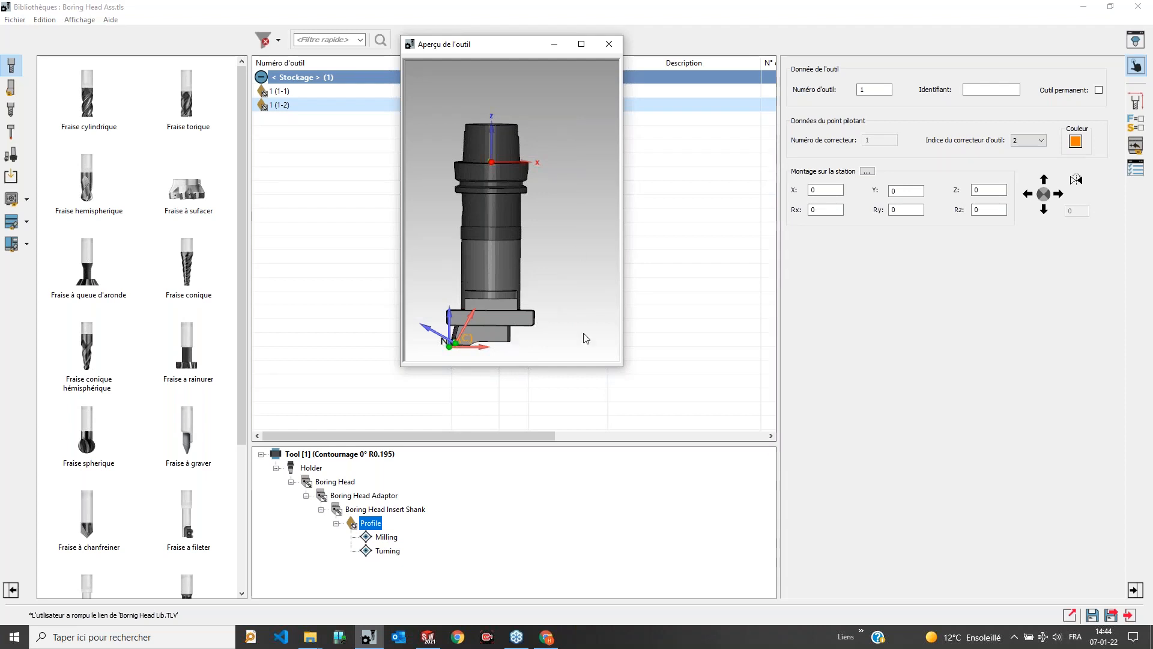
Step: Close the Boring Head Ass.tls library without saving its changes, and close the TEST BOX SETUP DEMO project
{"action": "left_click", "coordinate": [1139, 7]}
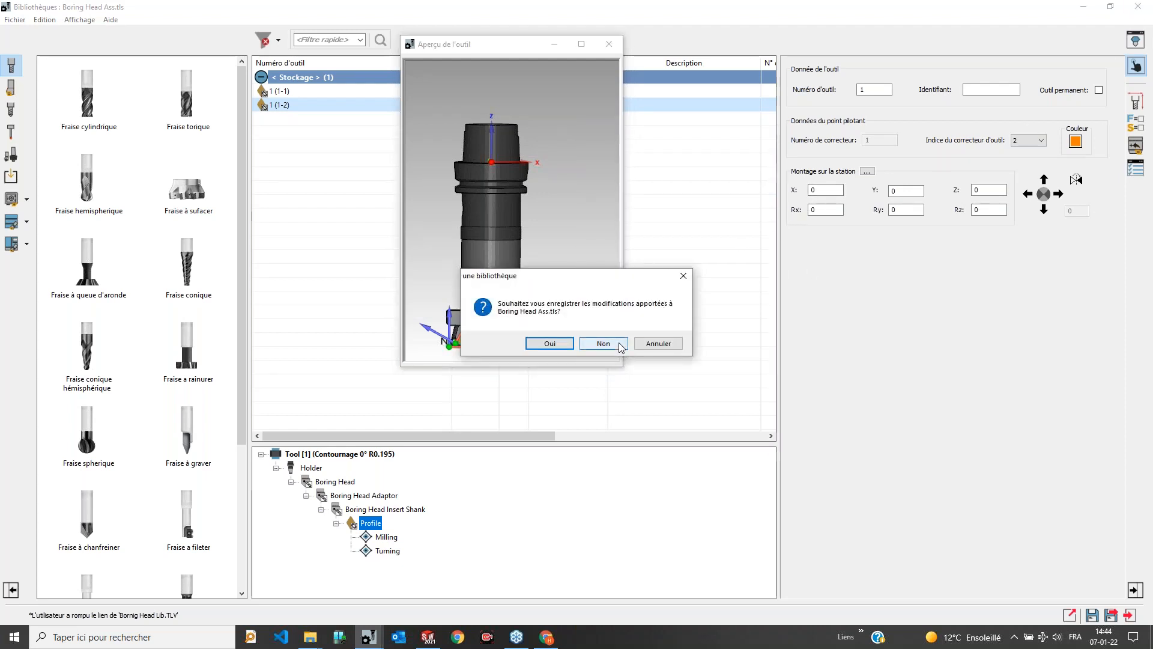
{"action": "left_click", "coordinate": [603, 343]}
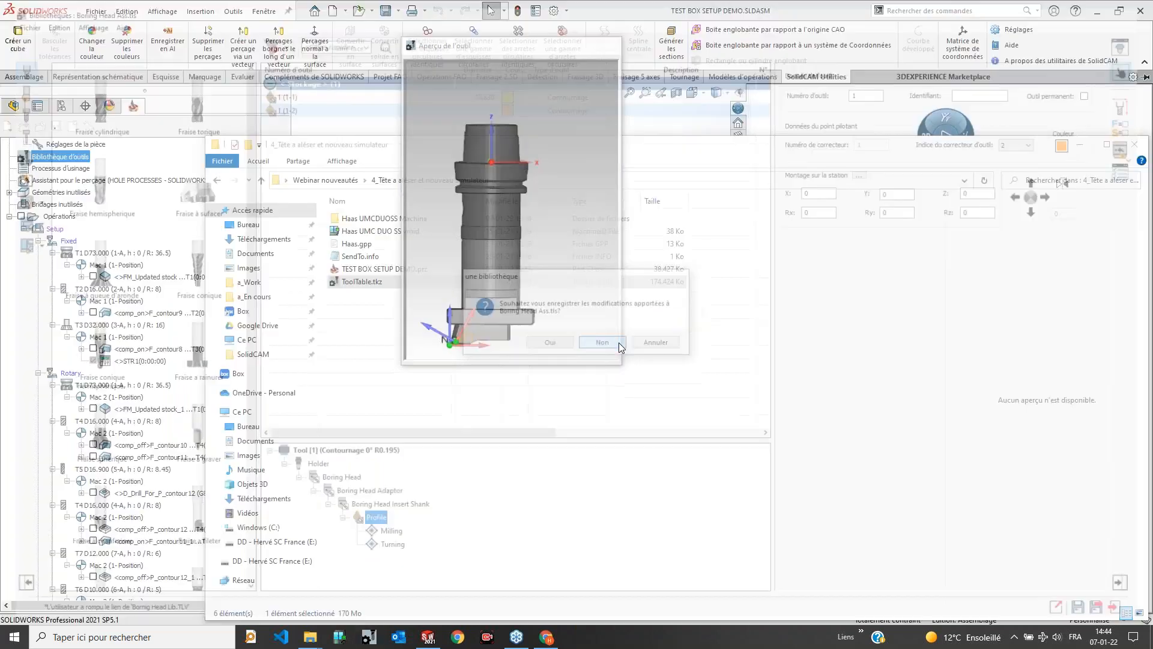
{"action": "left_click", "coordinate": [499, 121]}
{"action": "scroll", "coordinate": [137, 534], "scroll_direction": "down", "scroll_amount": 6}
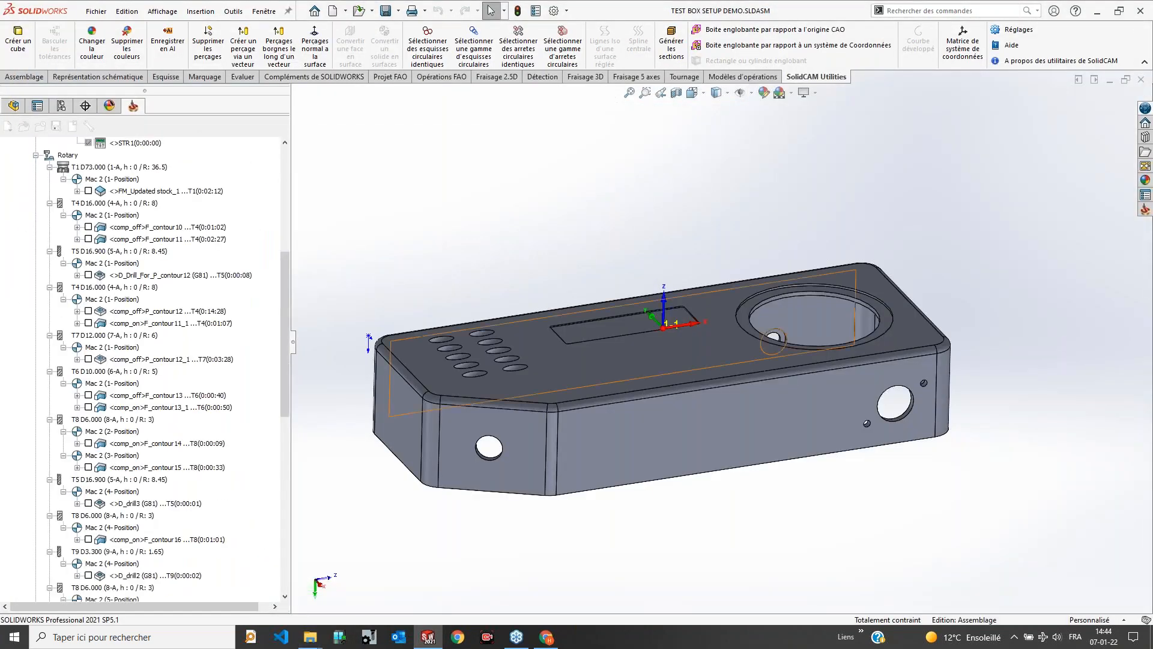
{"action": "left_click", "coordinate": [1142, 82]}
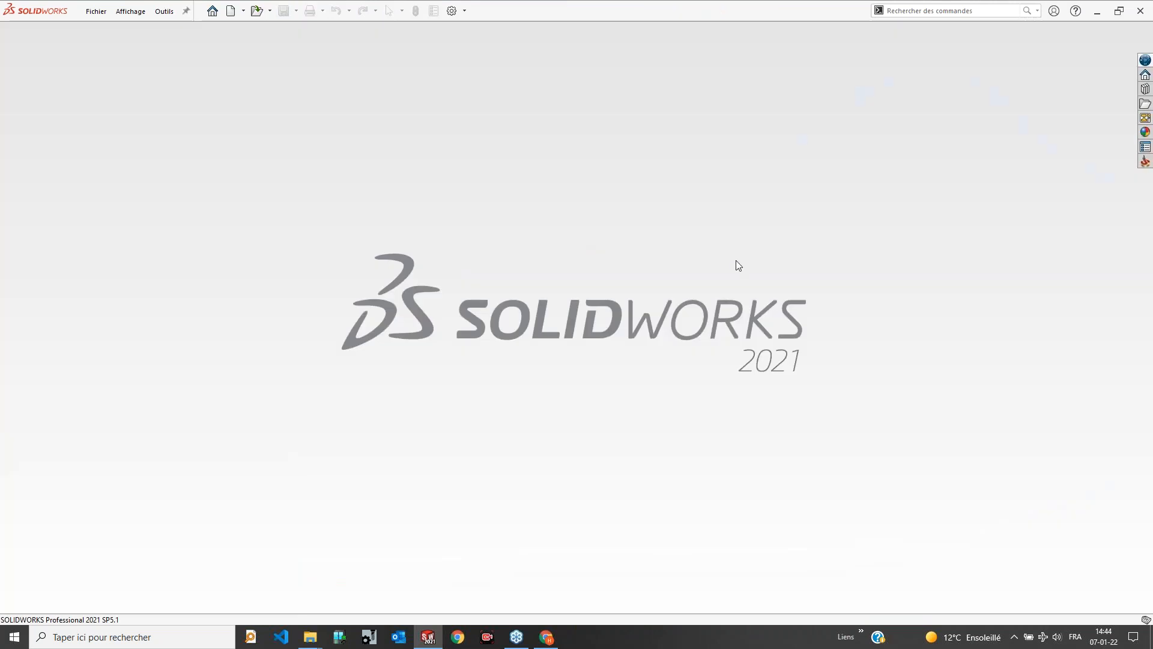
Step: Try to open another CAM project from SolidCAM, and finish the SOLIDWORKS error report
{"action": "left_click", "coordinate": [1145, 162]}
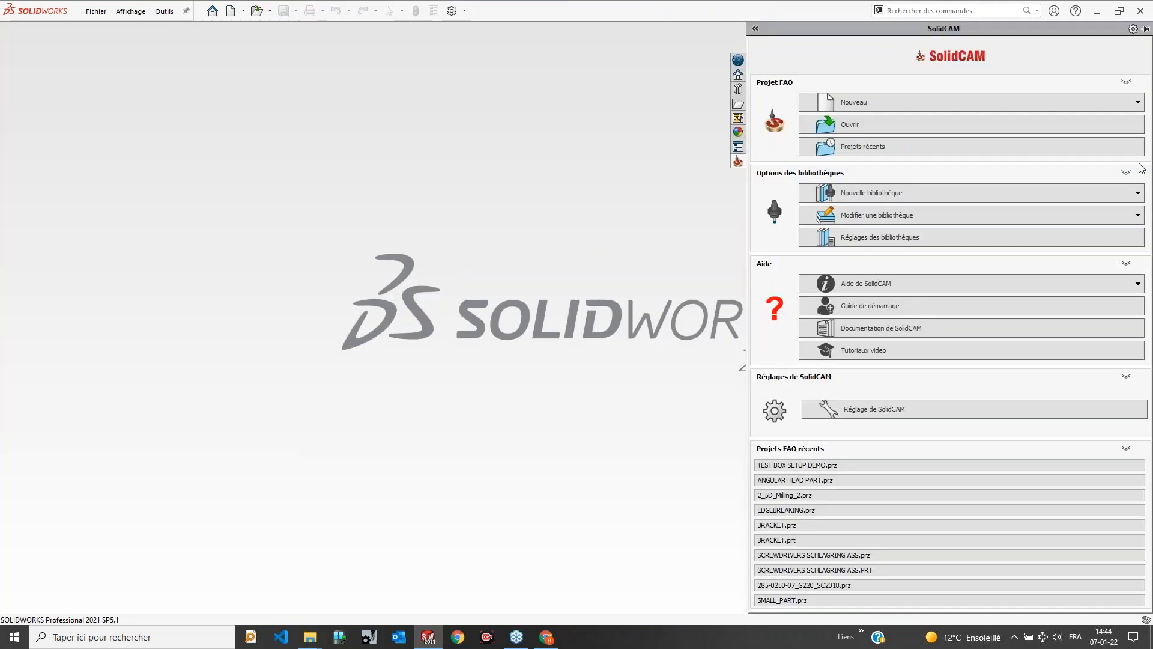
{"action": "left_click", "coordinate": [847, 125]}
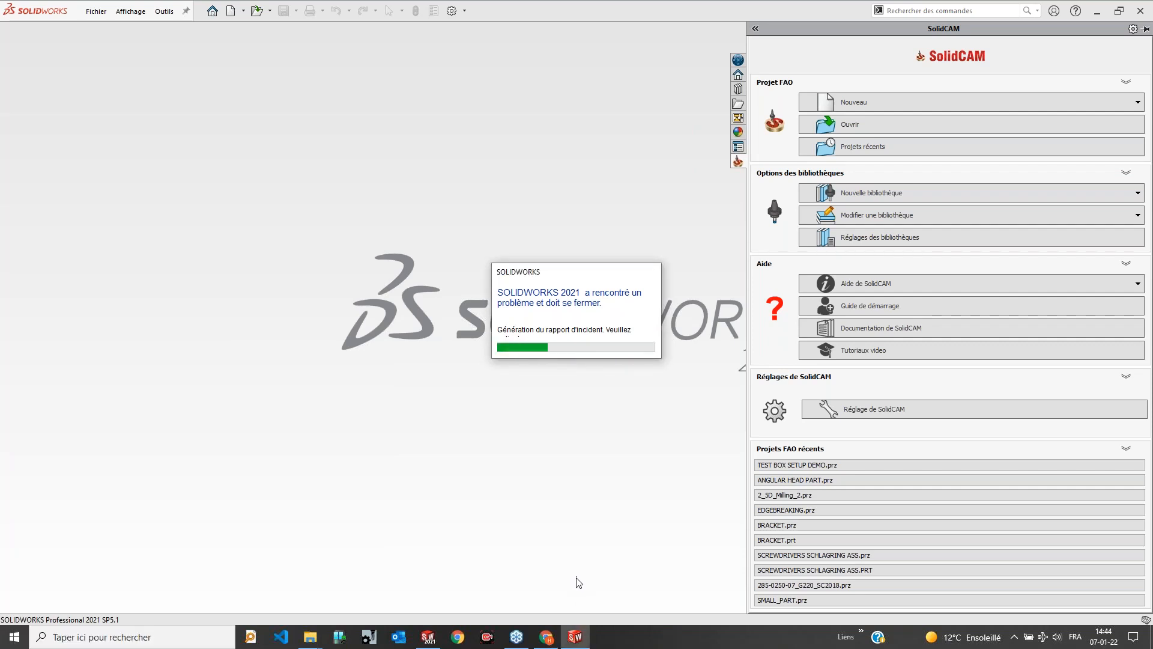
{"action": "left_click", "coordinate": [580, 638]}
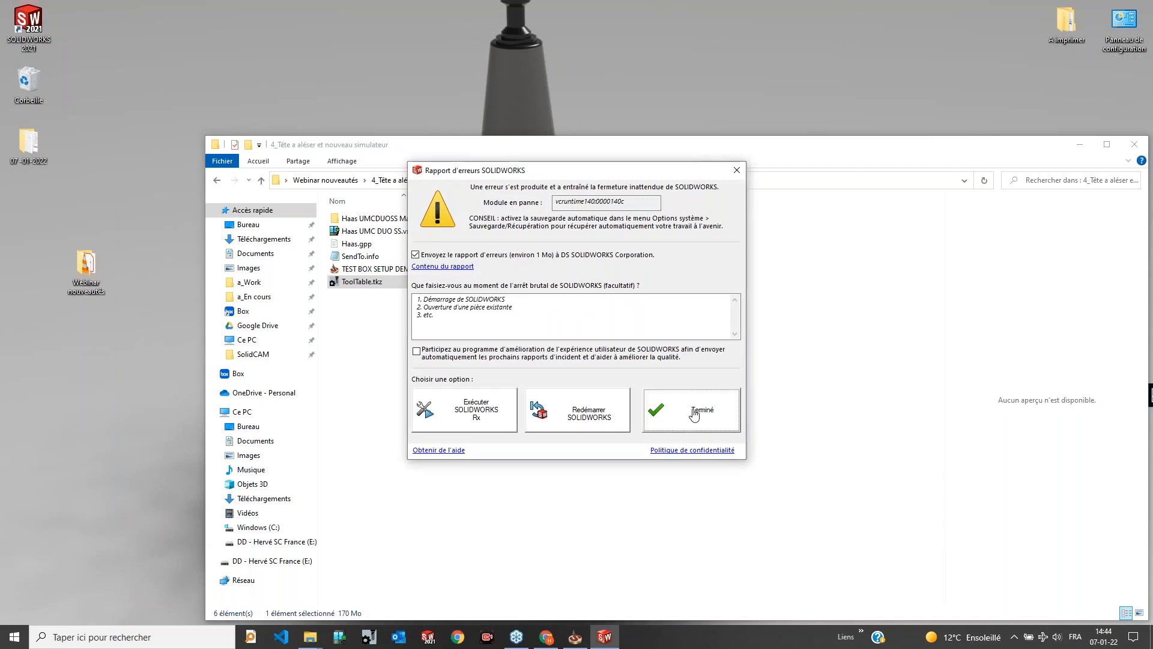
{"action": "left_click", "coordinate": [695, 413]}
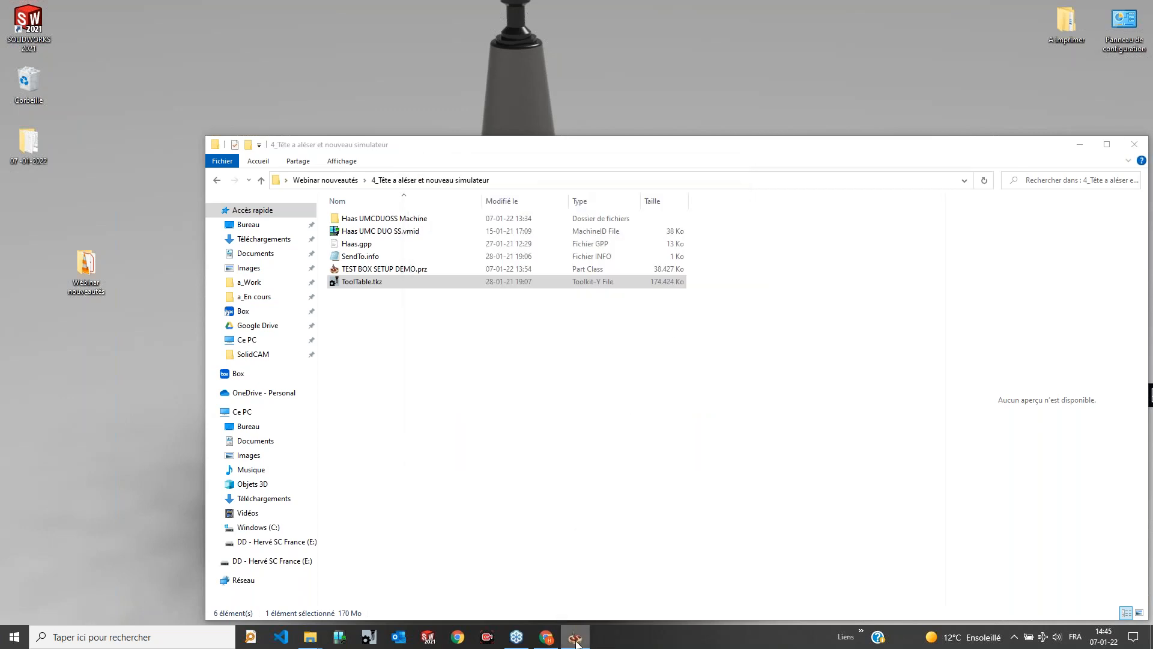
Step: Restart SOLIDWORKS 2021 and dismiss its welcome window
{"action": "left_click", "coordinate": [426, 641]}
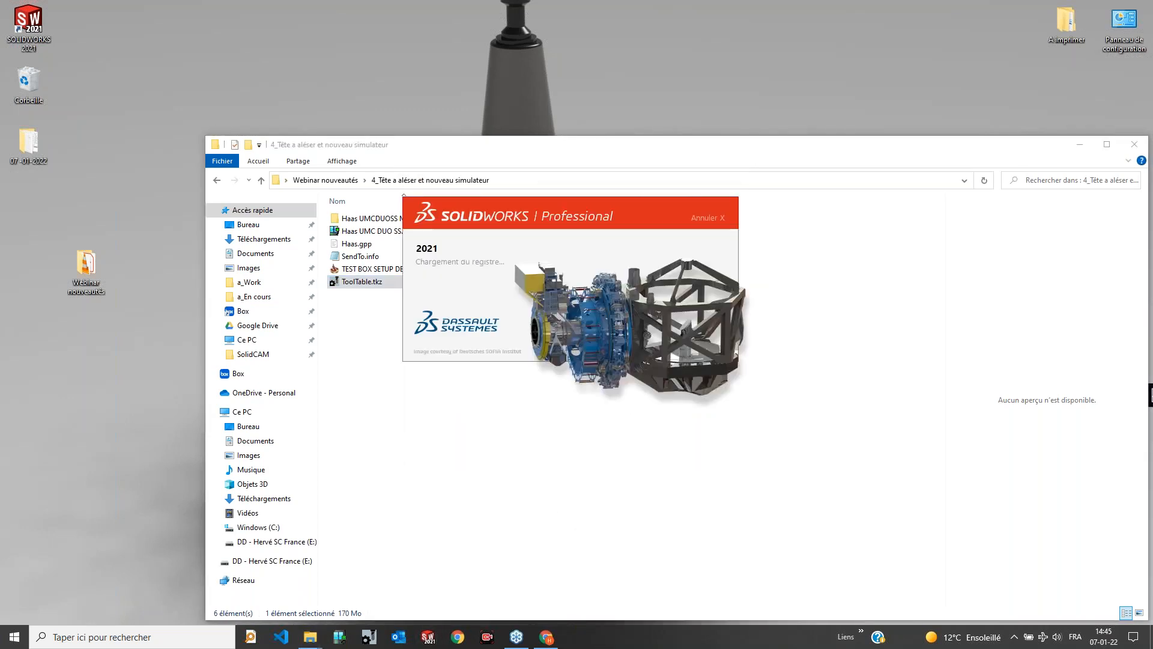
{"action": "left_click", "coordinate": [325, 180]}
{"action": "left_click", "coordinate": [357, 269]}
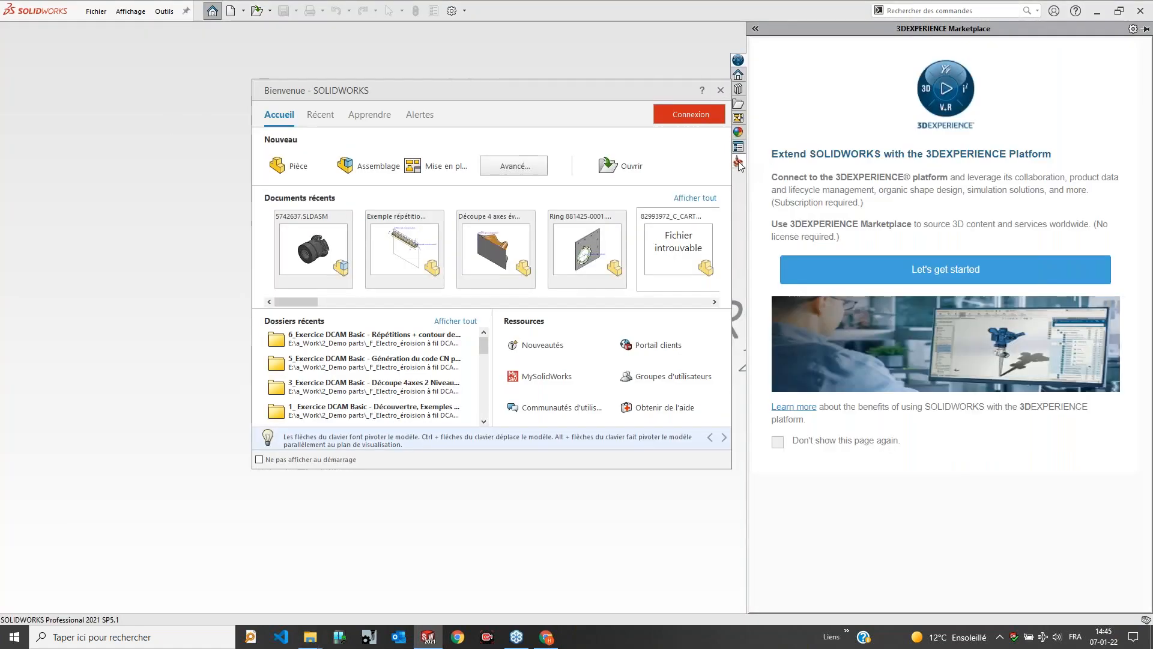
{"action": "left_click", "coordinate": [719, 94]}
Step: Open the CAM project ANGULAR HEAD PART.prz from the ANGULAR HEAD PART folder
{"action": "left_click", "coordinate": [738, 161]}
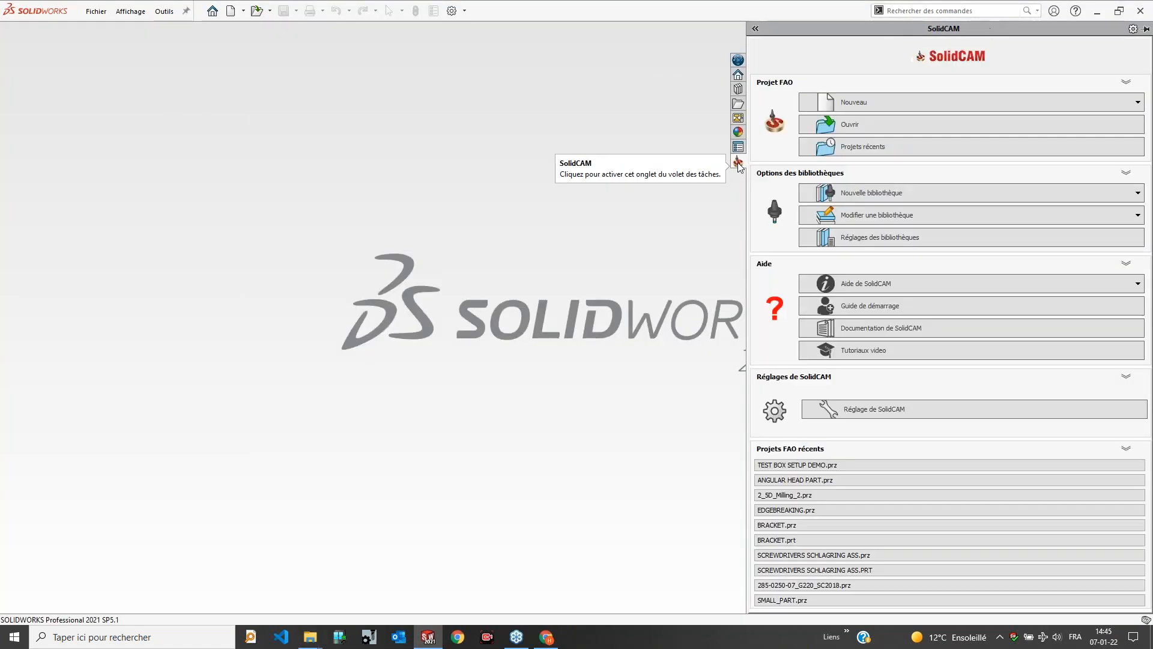
{"action": "left_click", "coordinate": [867, 123]}
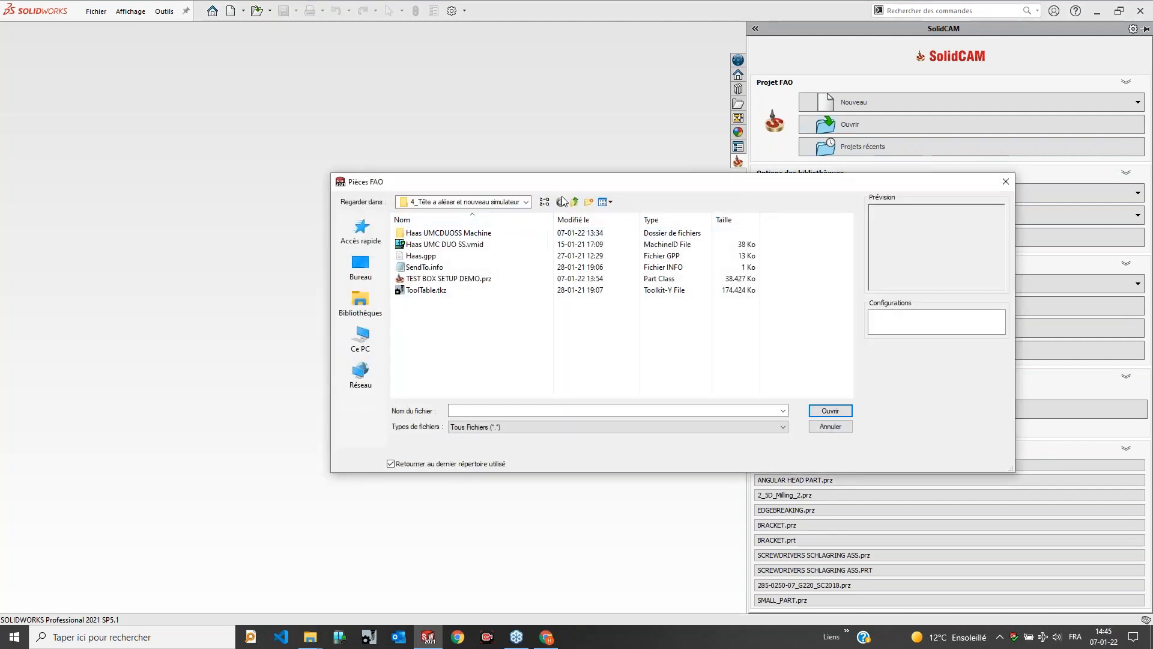
{"action": "left_click", "coordinate": [575, 202]}
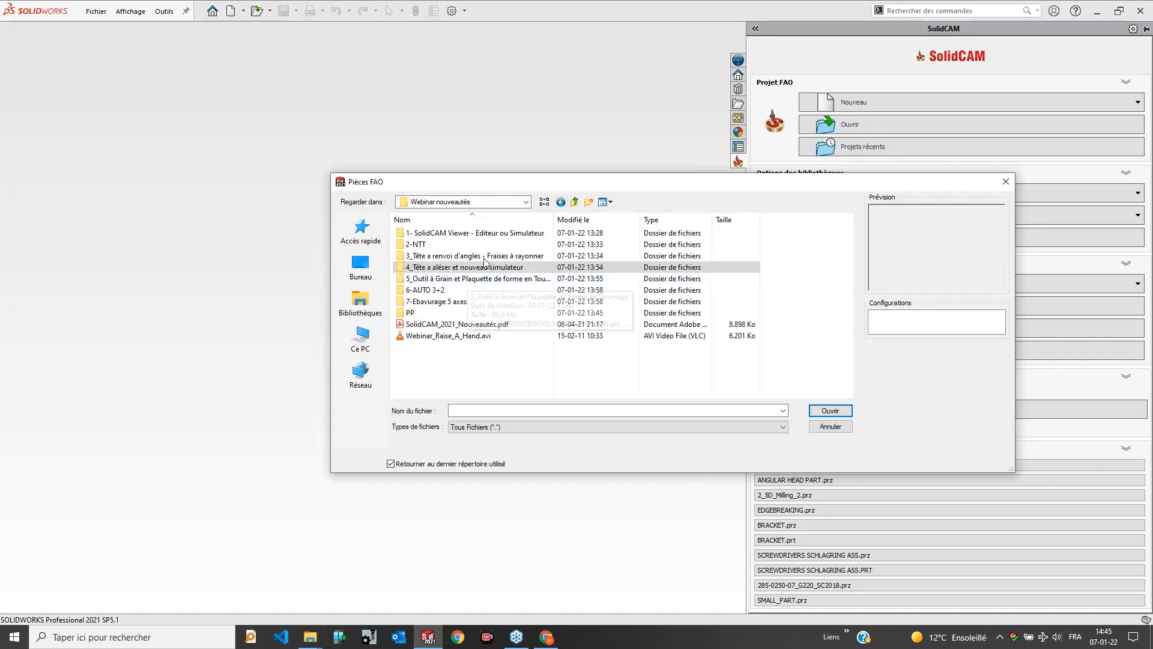
{"action": "double_click", "coordinate": [444, 233]}
{"action": "left_click", "coordinate": [442, 244]}
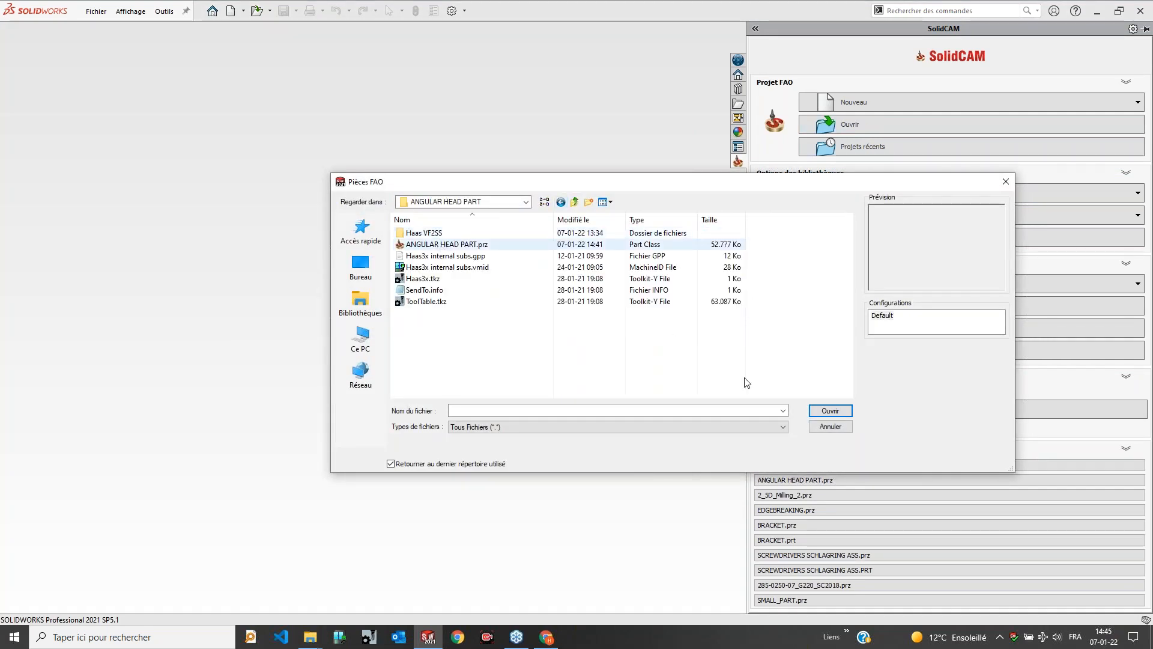
{"action": "left_click", "coordinate": [831, 412]}
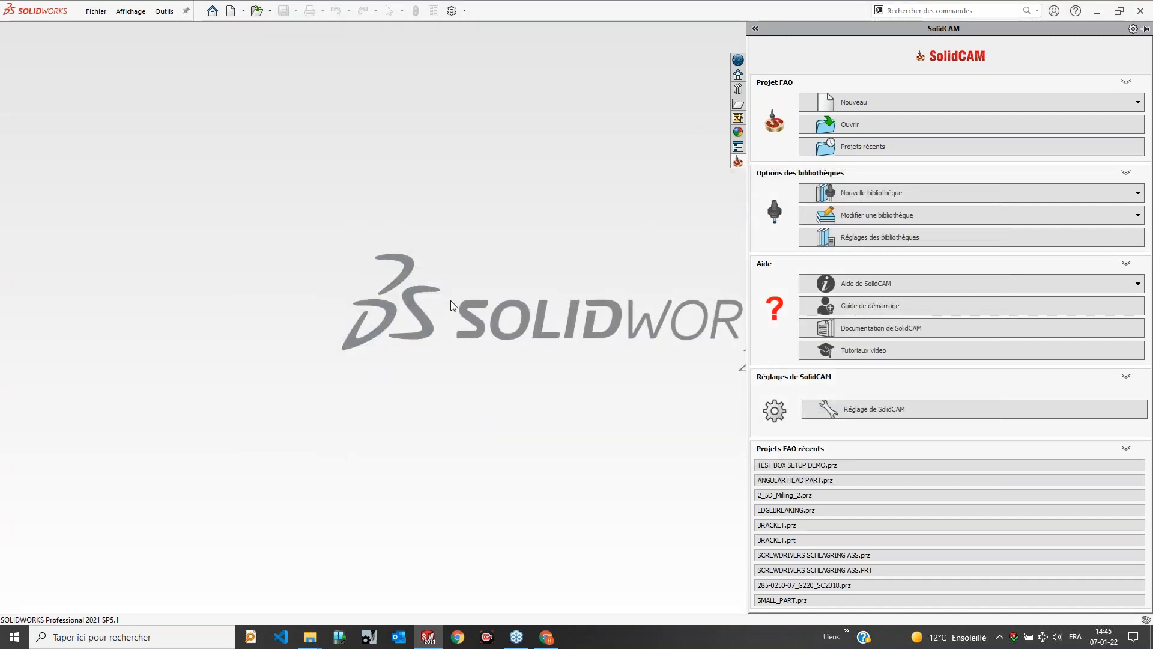
{"action": "left_click", "coordinate": [566, 340]}
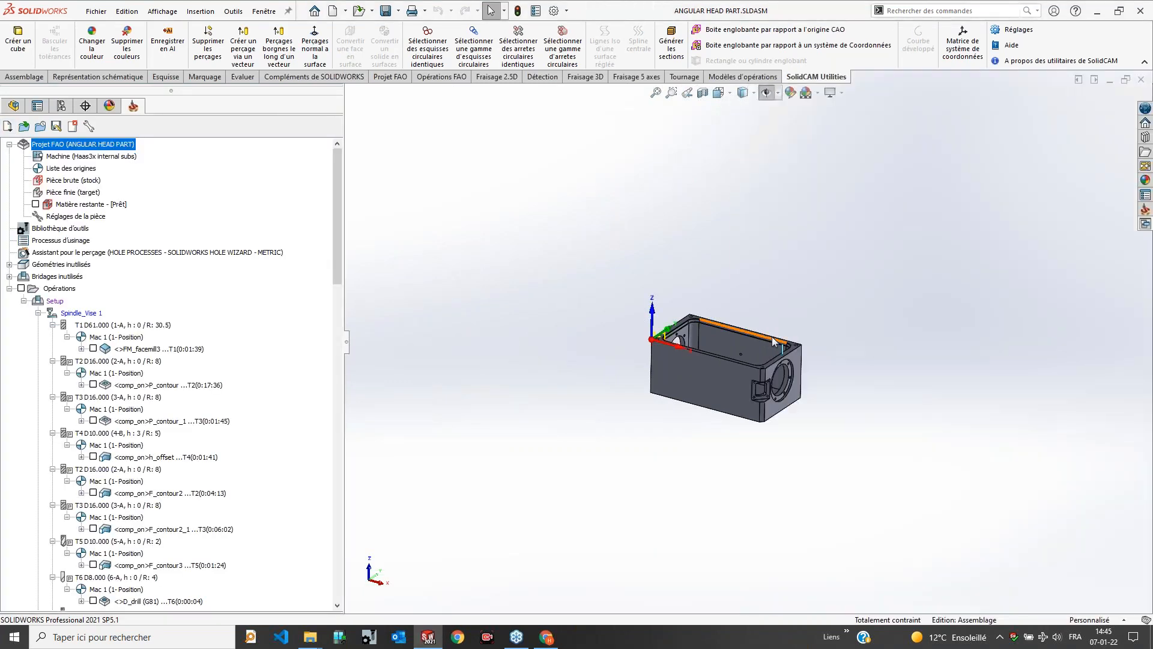
Step: Add a cylindrical end mill to the project's tool library and create two additional cutting data sets for it
{"action": "scroll", "coordinate": [760, 368], "scroll_direction": "down", "scroll_amount": 2}
{"action": "double_click", "coordinate": [63, 229]}
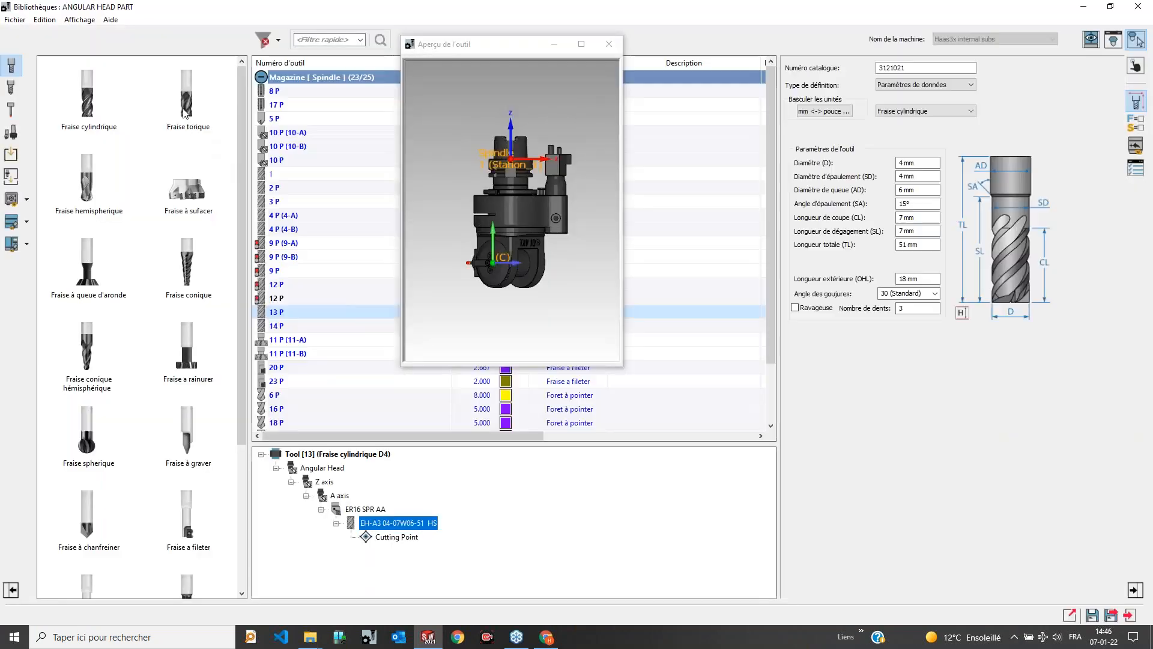
{"action": "double_click", "coordinate": [87, 94]}
{"action": "left_click", "coordinate": [1136, 123]}
{"action": "right_click", "coordinate": [888, 152]}
{"action": "left_click", "coordinate": [906, 157]}
{"action": "right_click", "coordinate": [898, 158]}
{"action": "left_click", "coordinate": [909, 167]}
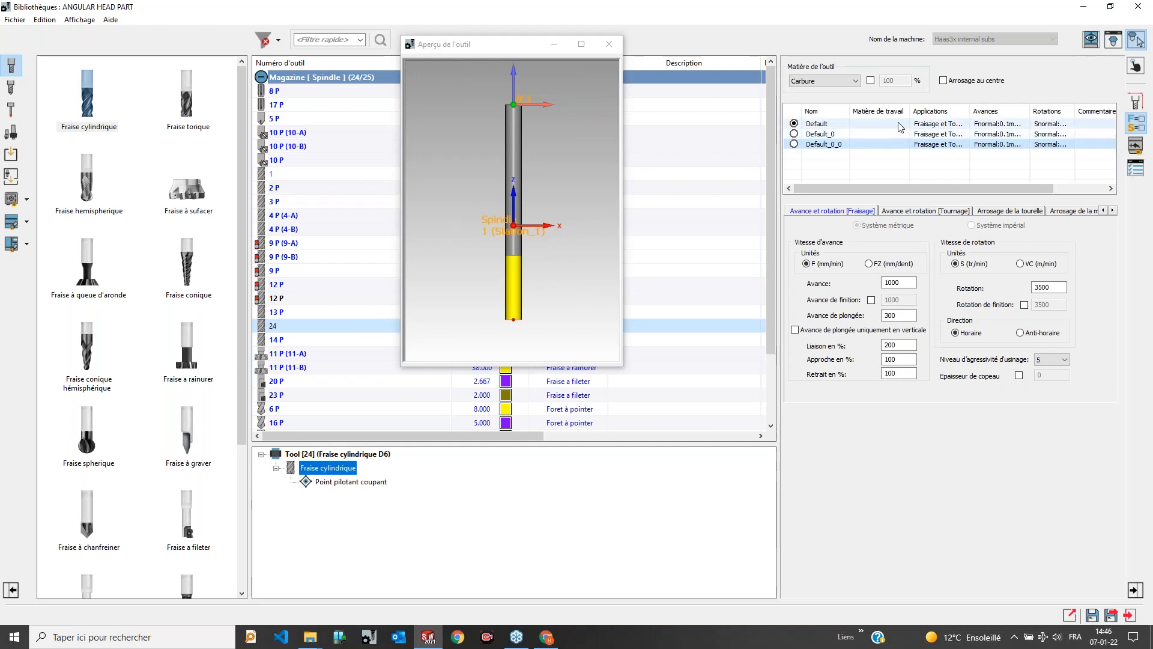
Step: Assign 40CMD8 - 110Kg, ALU 2017 and Acier Inox 316L as the three data sets' work materials, and display the turret coolant options
{"action": "left_click", "coordinate": [900, 127]}
{"action": "left_click", "coordinate": [887, 143]}
{"action": "left_click", "coordinate": [884, 135]}
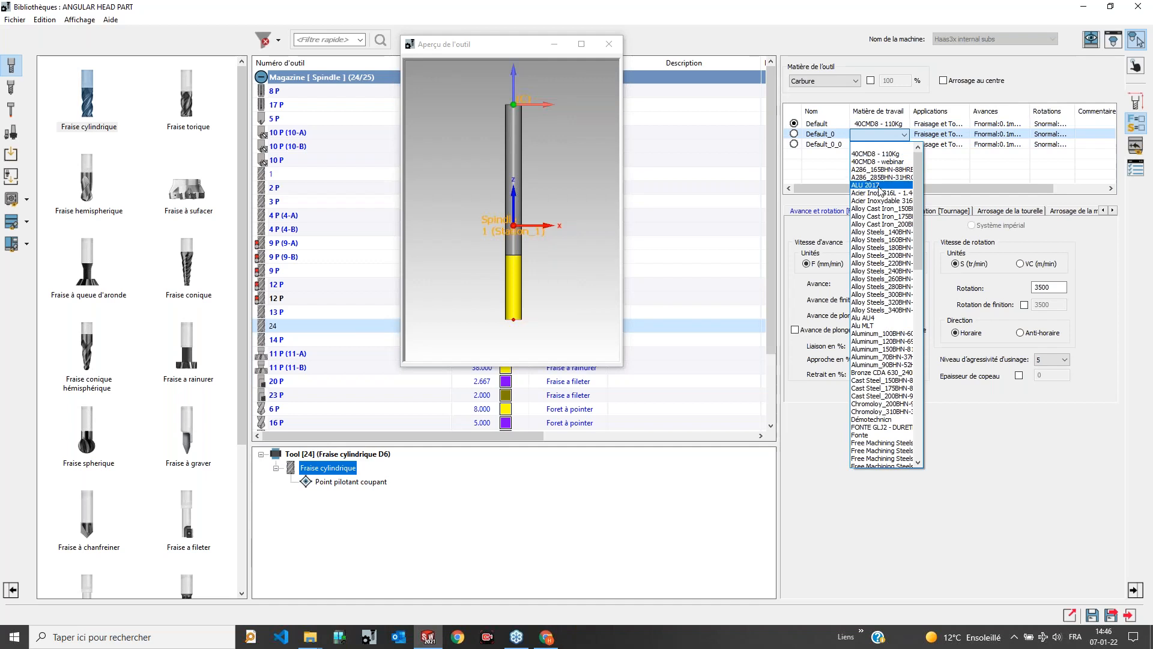
{"action": "left_click", "coordinate": [881, 186]}
{"action": "left_click", "coordinate": [880, 144]}
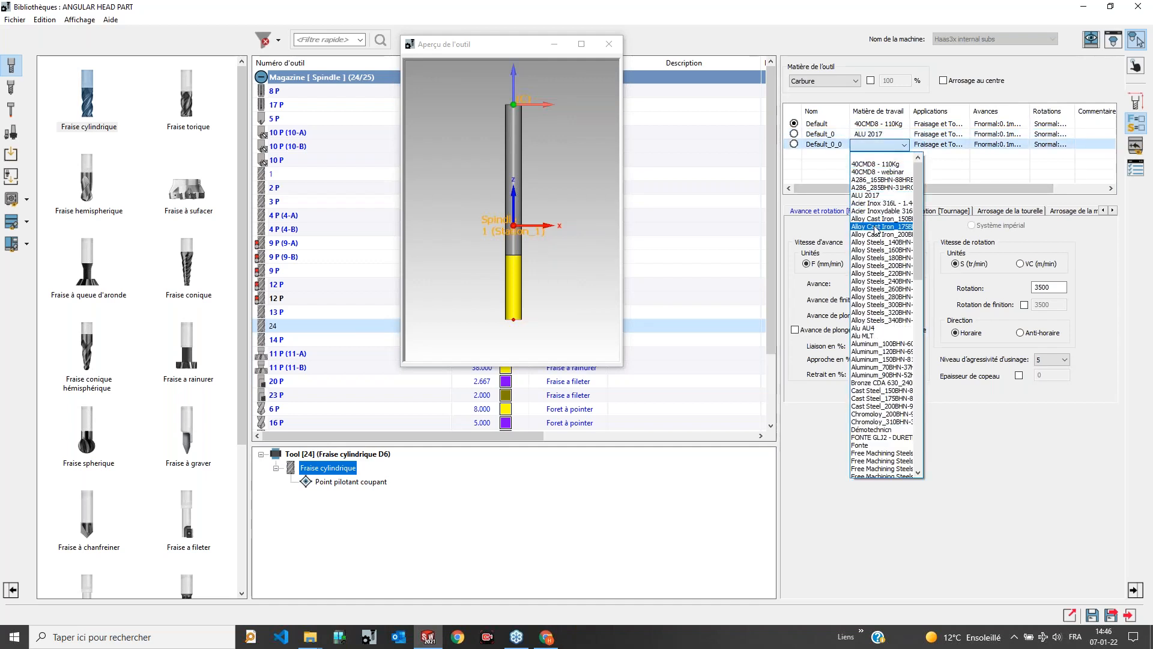
{"action": "left_click", "coordinate": [885, 203]}
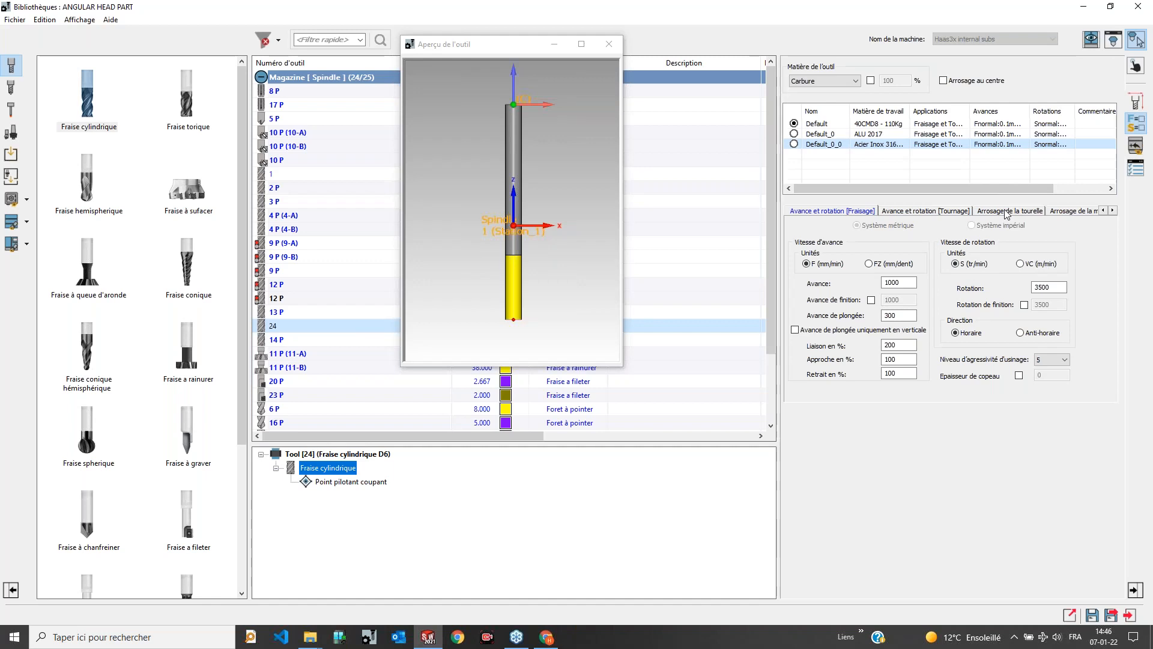
{"action": "left_click", "coordinate": [1040, 212]}
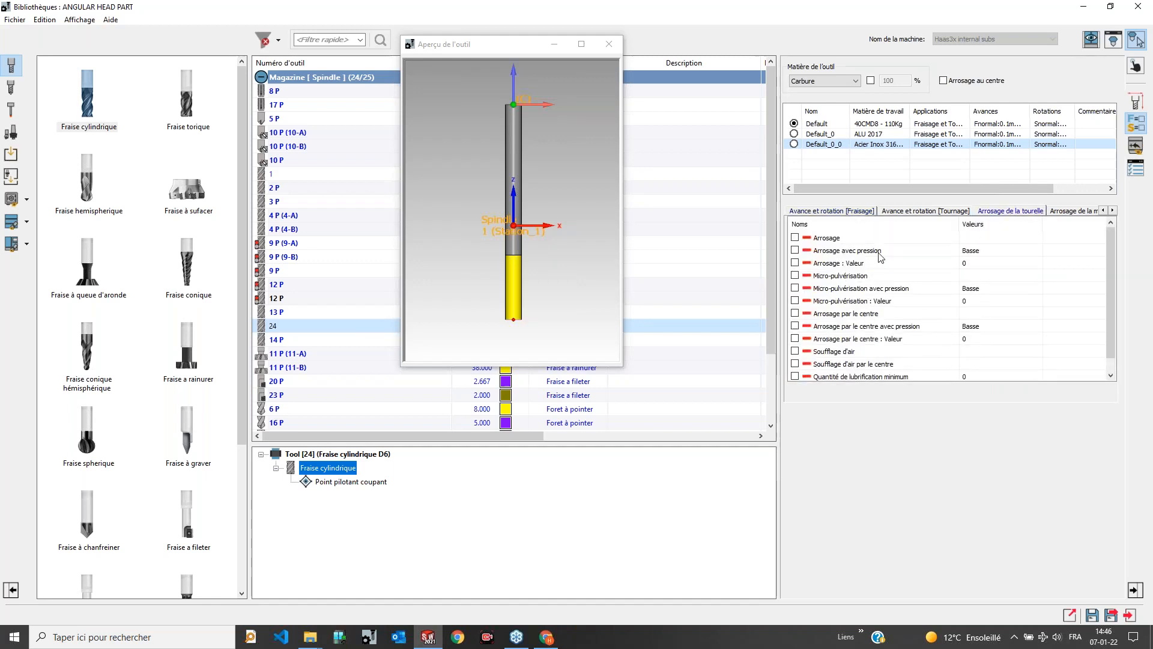
Step: Display the milling feed and rotation data of the Acier Inox 316L cutting data set and leave the tool library
{"action": "left_click", "coordinate": [860, 211]}
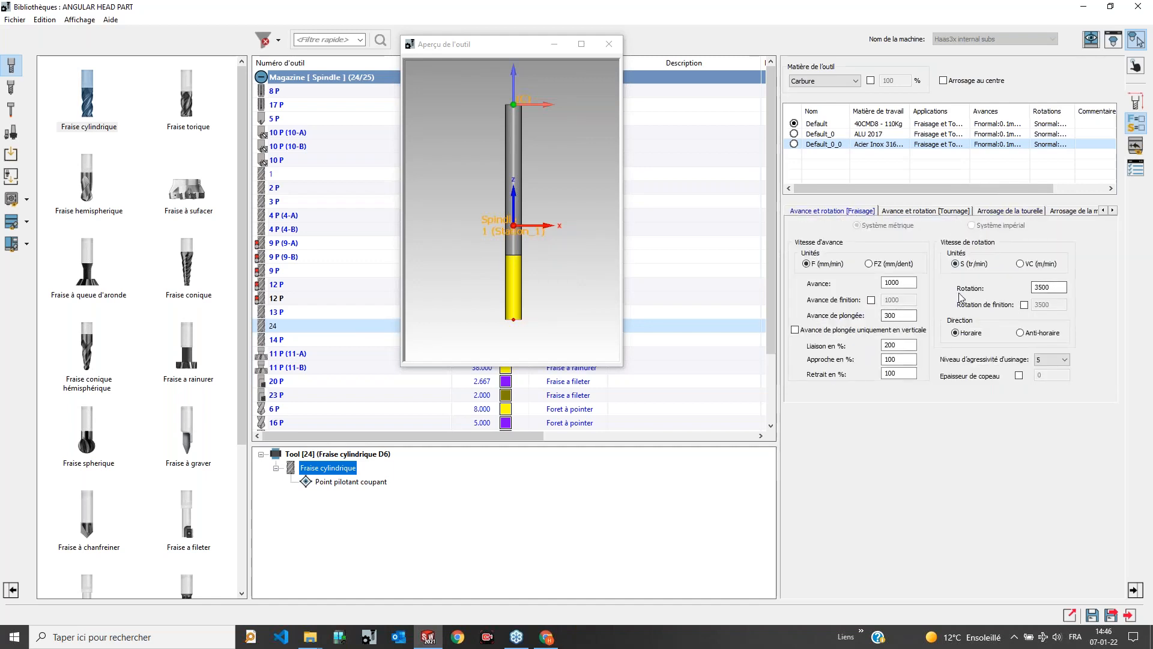
{"action": "left_click", "coordinate": [502, 46]}
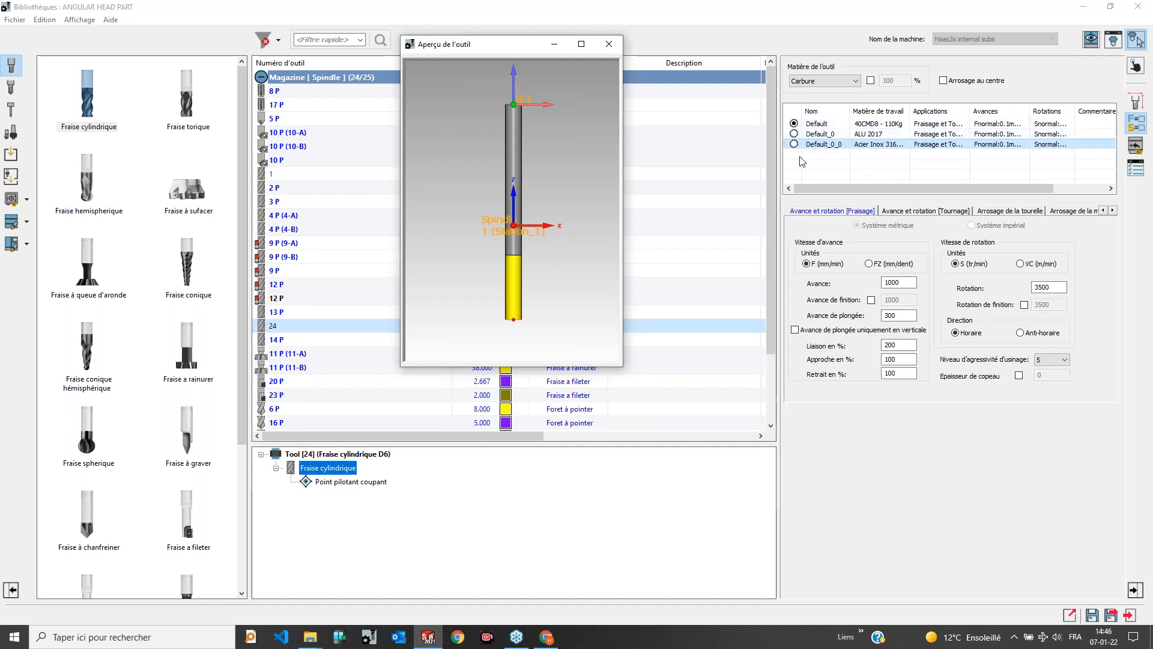
{"action": "left_click", "coordinate": [1116, 614]}
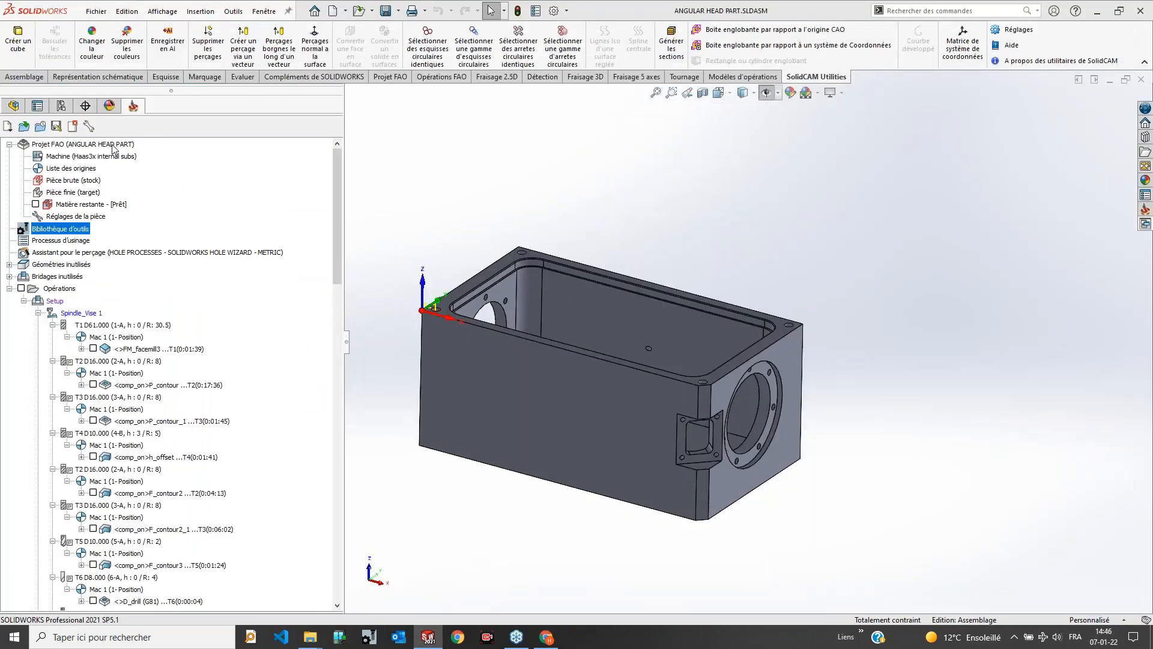
Step: Set the iMachining material in the CAM project data to Acier Inox 316L - 1.4435
{"action": "double_click", "coordinate": [113, 147]}
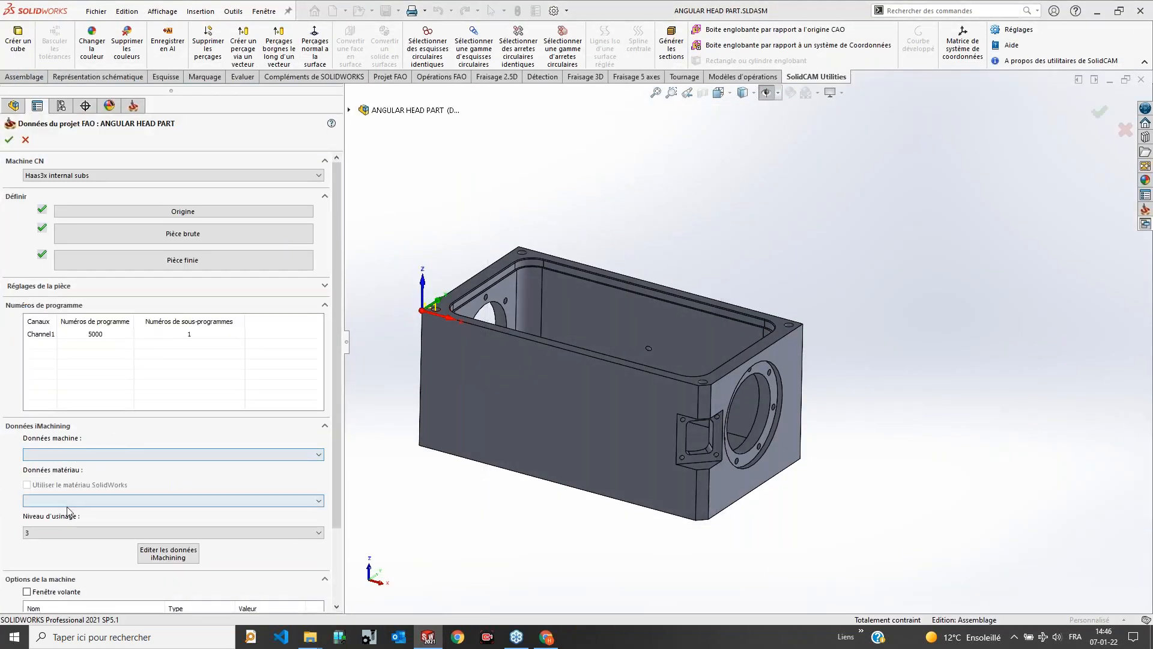
{"action": "left_click", "coordinate": [68, 503]}
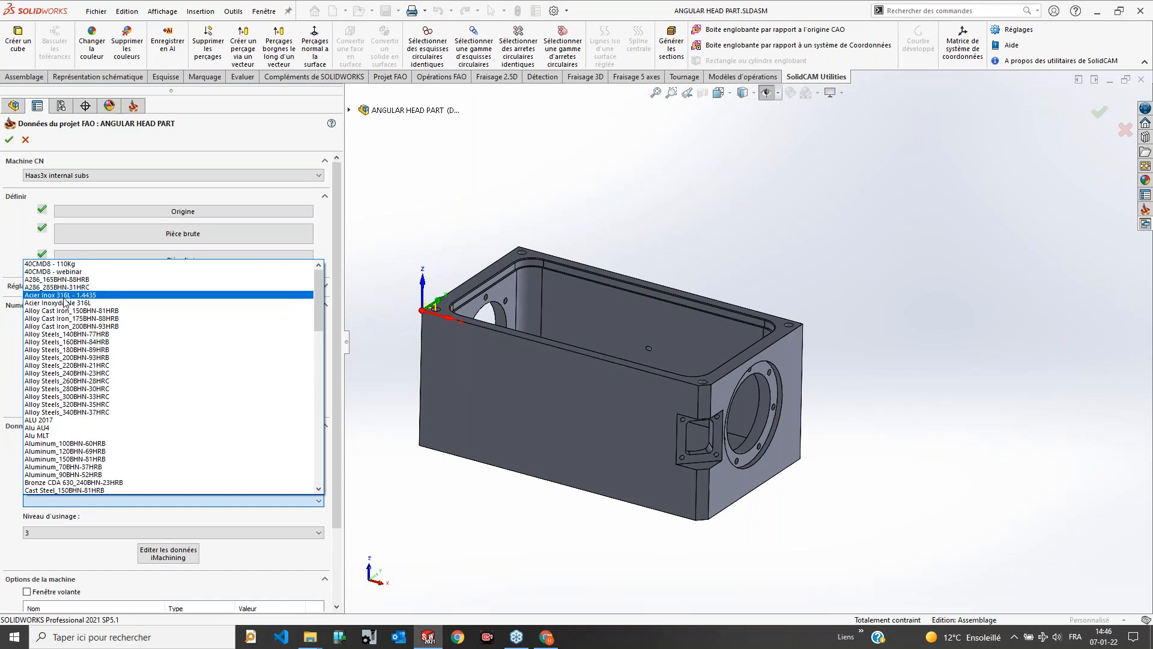
{"action": "left_click", "coordinate": [71, 295]}
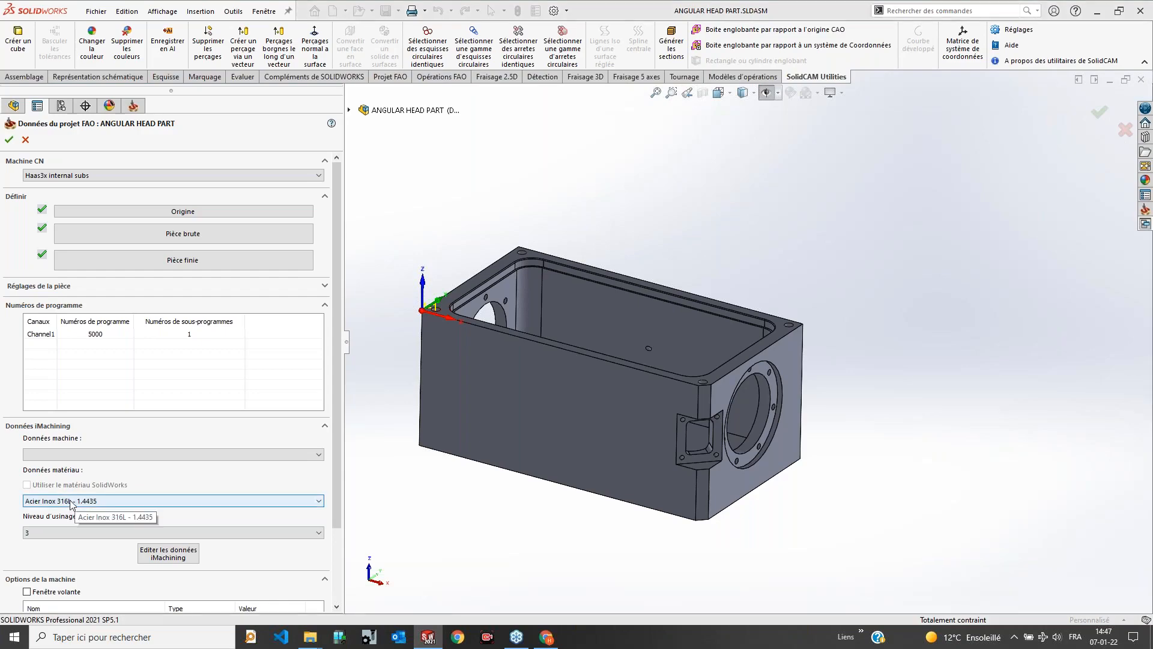
Step: Check which of tool 24's cutting data sets is active for the project material, and review the material in the CAM project data
{"action": "double_click", "coordinate": [67, 230]}
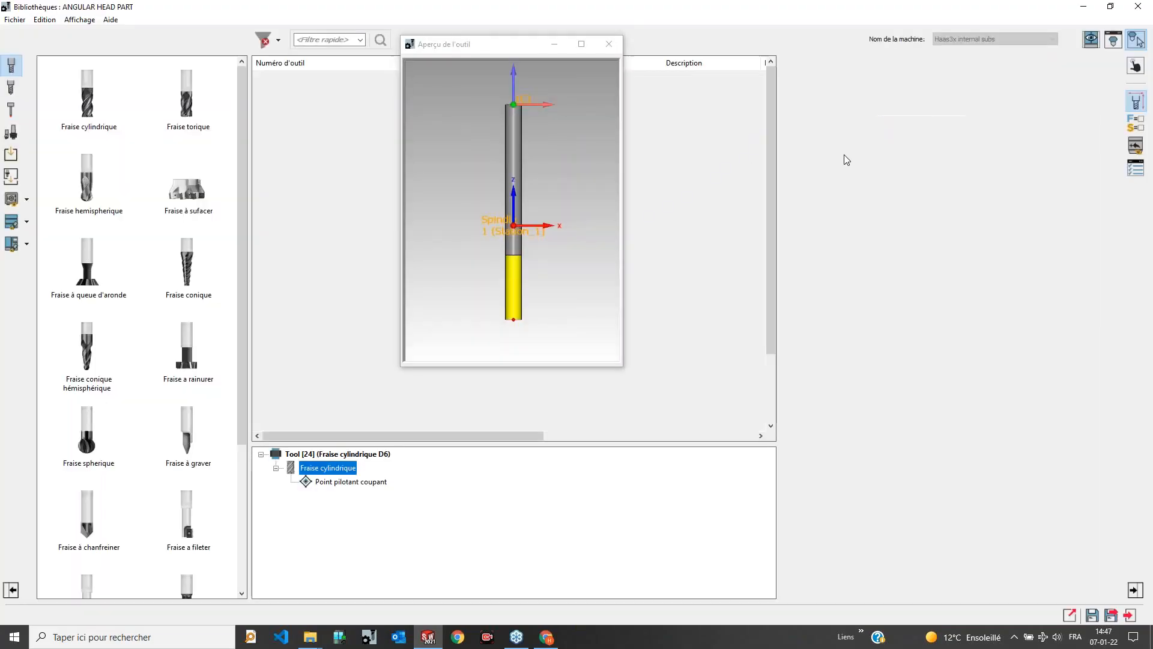
{"action": "left_click", "coordinate": [1133, 128]}
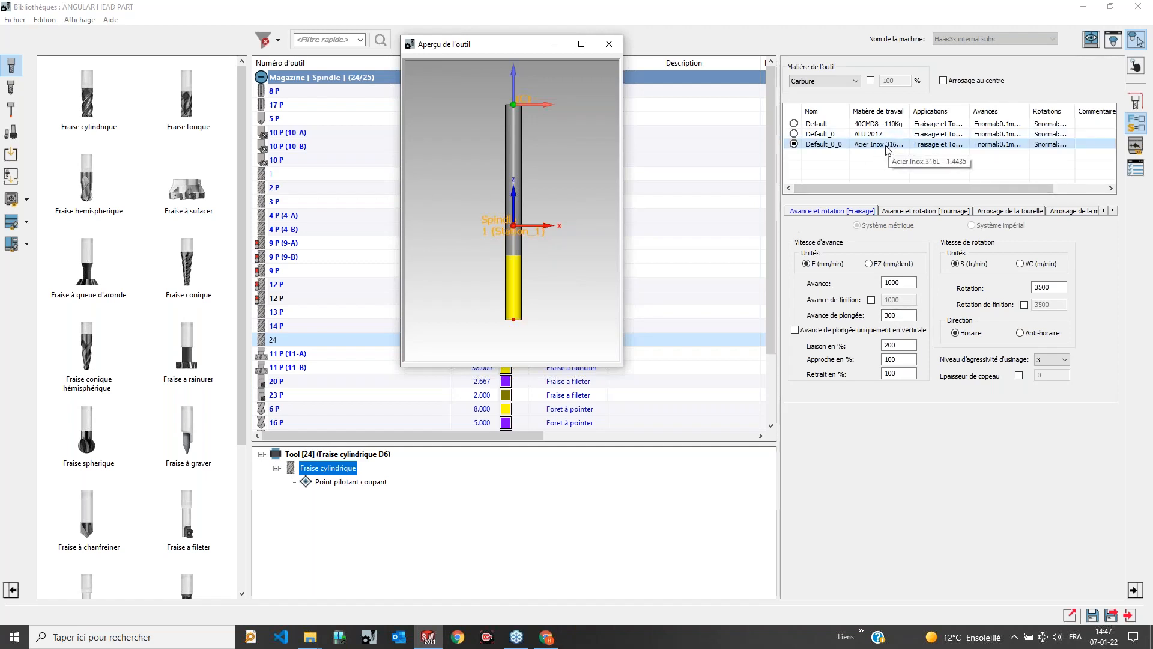
{"action": "left_click", "coordinate": [1142, 6]}
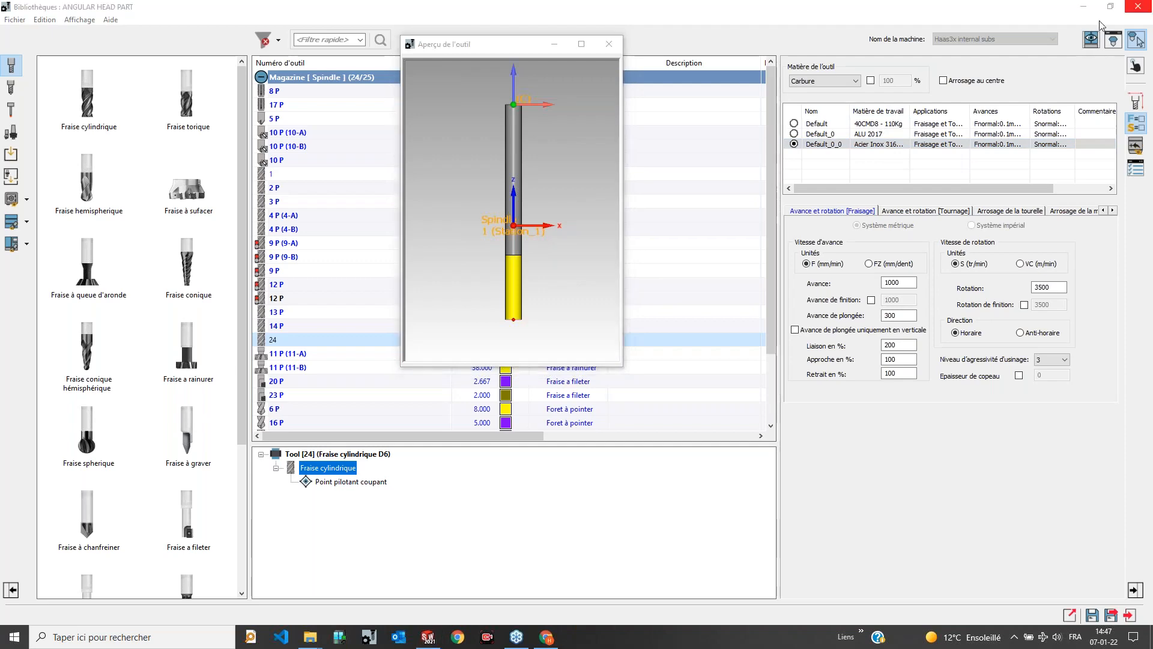
{"action": "left_click", "coordinate": [602, 344]}
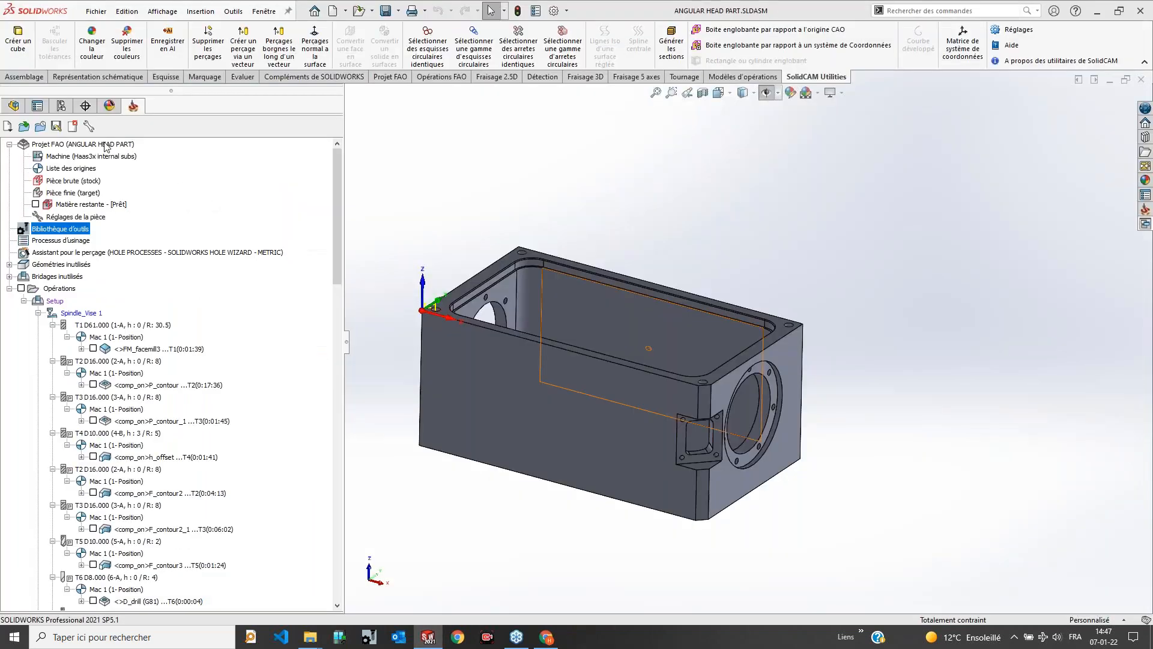
{"action": "double_click", "coordinate": [106, 147]}
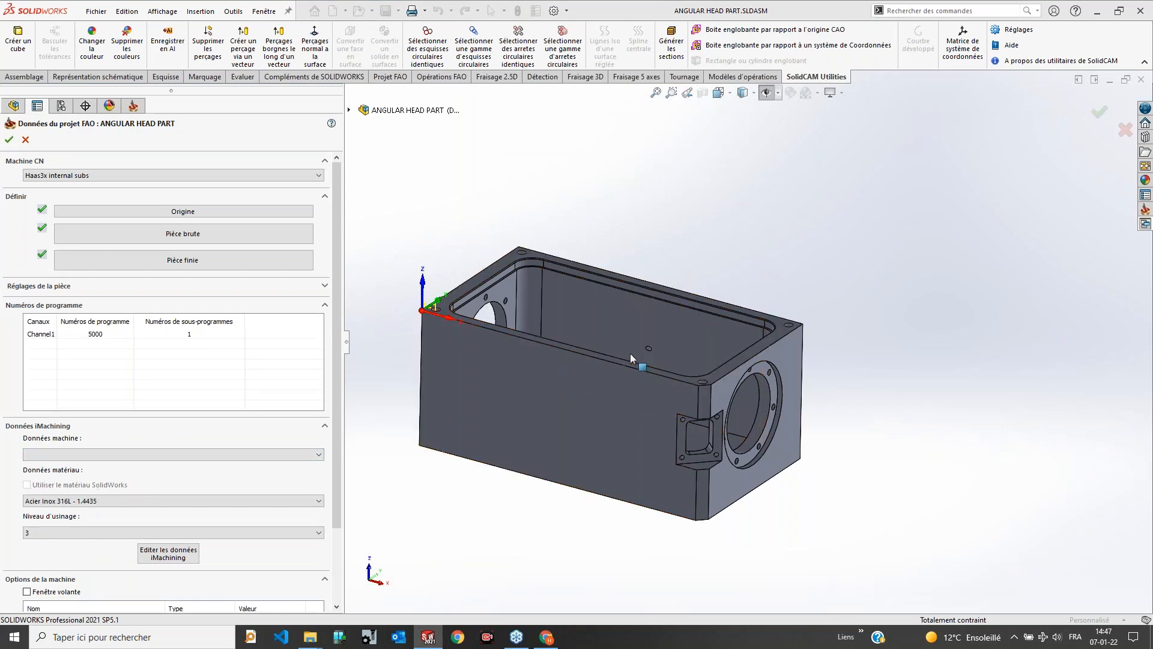
{"action": "left_click", "coordinate": [31, 141]}
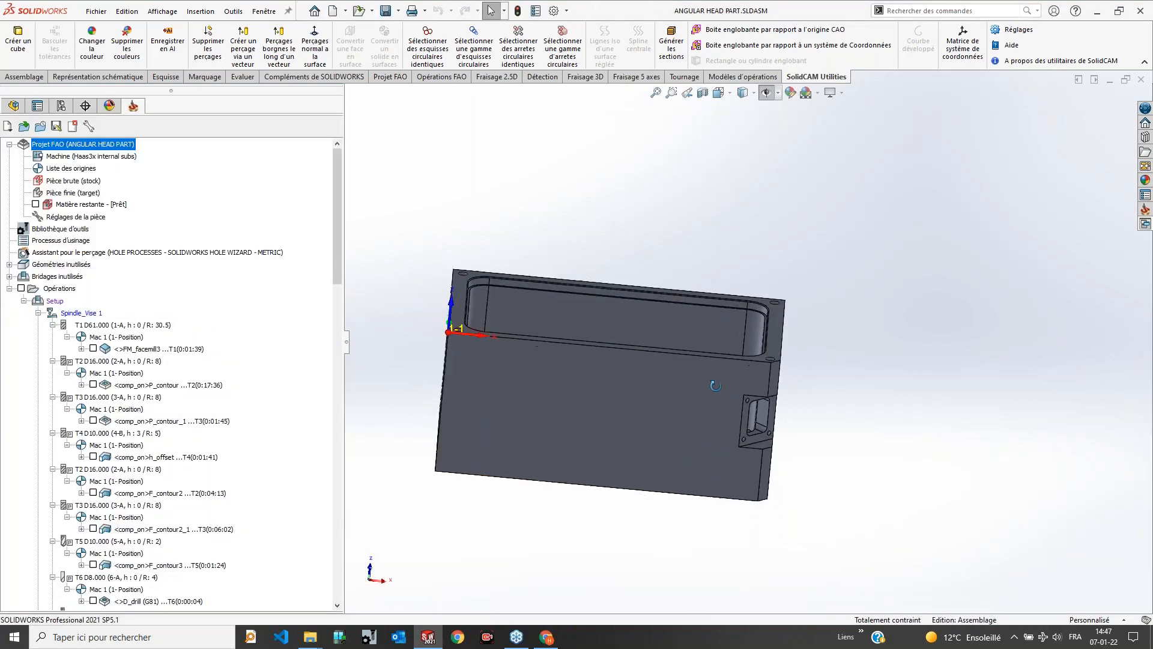
Step: Display the D_drill1 drilling toolpath on the part's end face with the circular bore, and hide it again
{"action": "scroll", "coordinate": [336, 436], "scroll_direction": "down", "scroll_amount": 5}
{"action": "scroll", "coordinate": [119, 496], "scroll_direction": "down", "scroll_amount": 6}
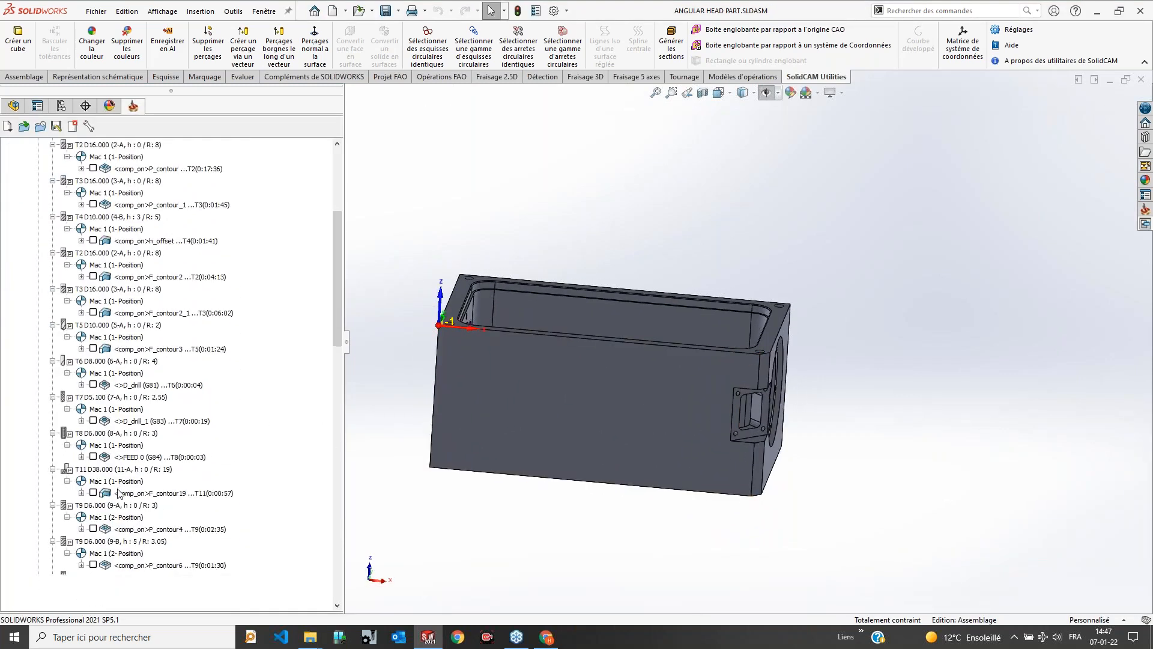
{"action": "left_click", "coordinate": [94, 493]}
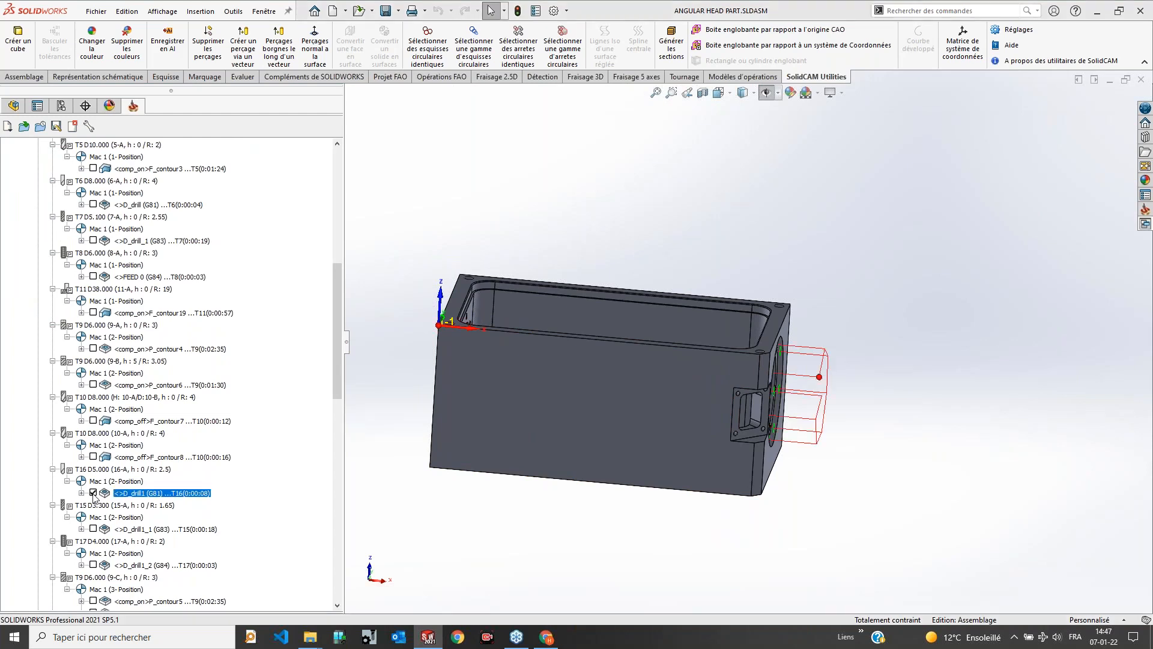
{"action": "middle_click_drag", "start_coordinate": [753, 319], "coordinate": [766, 364]}
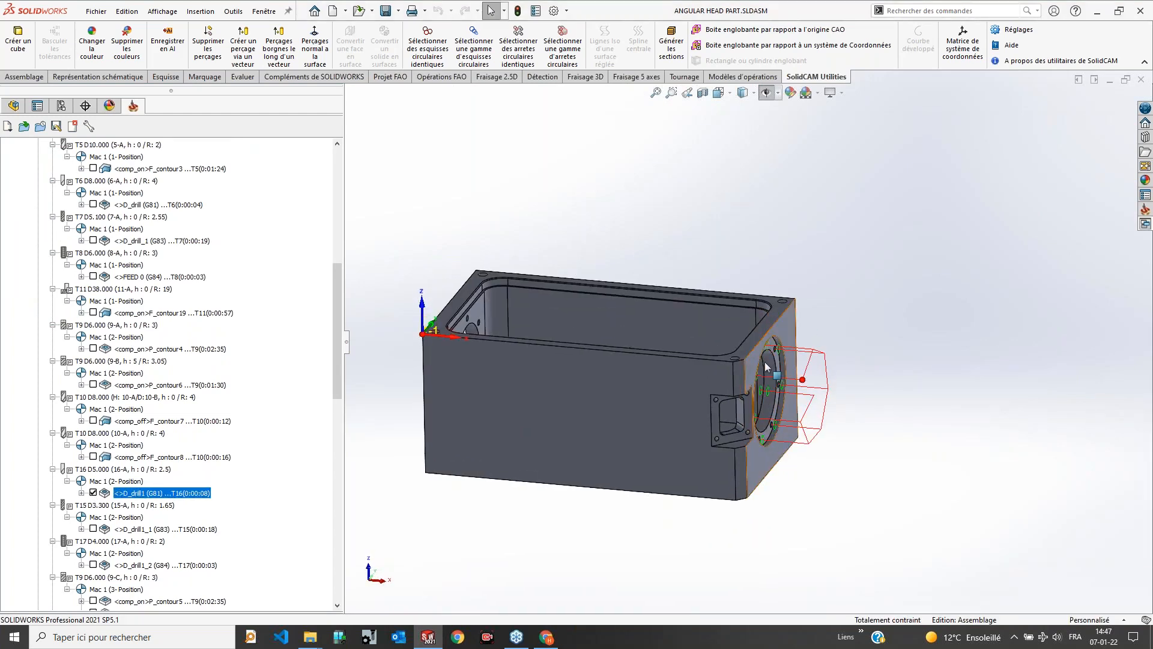
{"action": "left_click", "coordinate": [94, 493]}
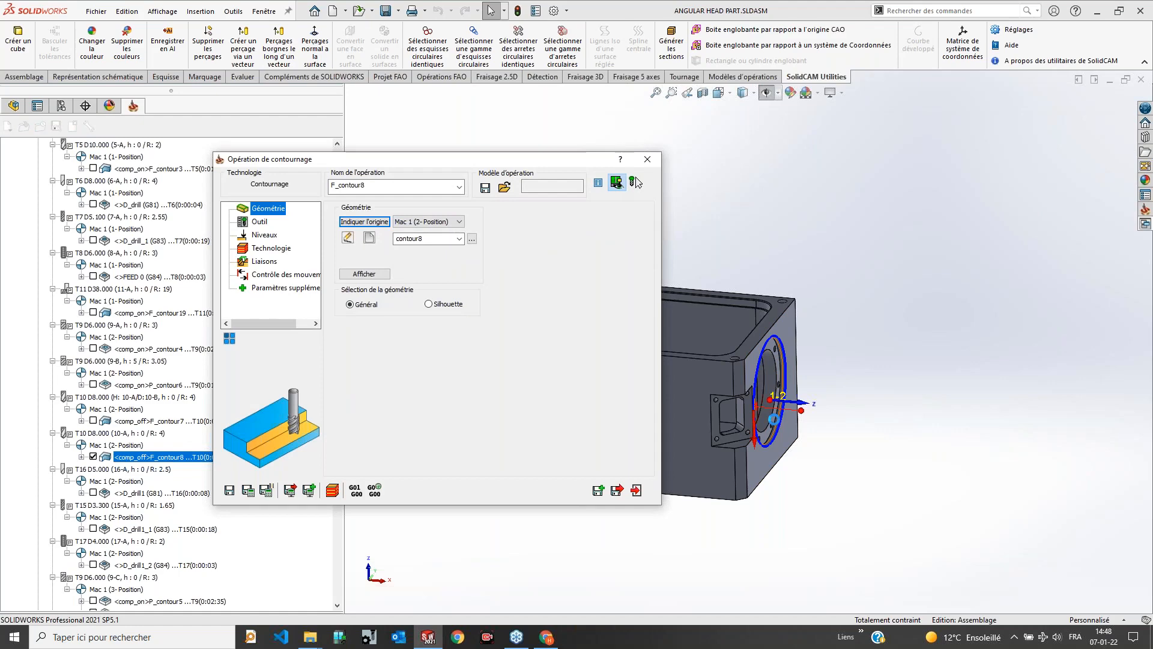
Step: Examine the angular head's orientation relative to the part in the machine preview of contour operation F_contour8, and leave the operation
{"action": "left_click", "coordinate": [635, 182]}
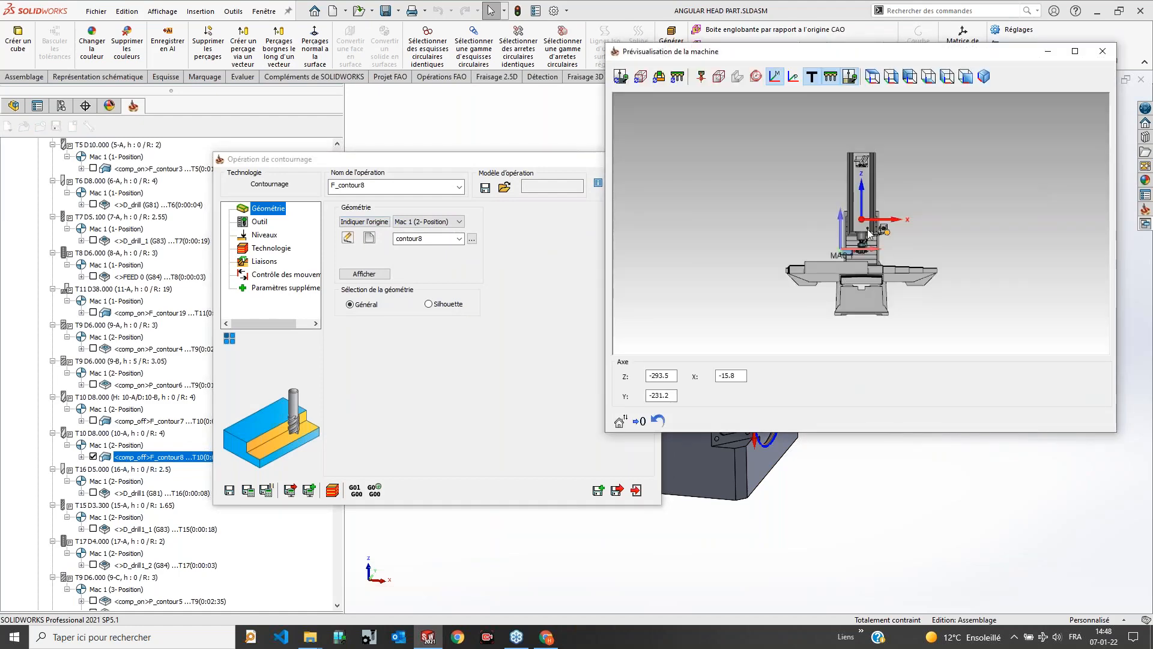
{"action": "scroll", "coordinate": [871, 256], "scroll_direction": "up", "scroll_amount": 10}
{"action": "mouse_move", "coordinate": [846, 213]}
{"action": "middle_mouse_down"}
{"action": "mouse_move", "coordinate": [841, 226]}
{"action": "mouse_move", "coordinate": [859, 213]}
{"action": "middle_mouse_up"}
{"action": "scroll", "coordinate": [859, 214], "scroll_direction": "down", "scroll_amount": 4}
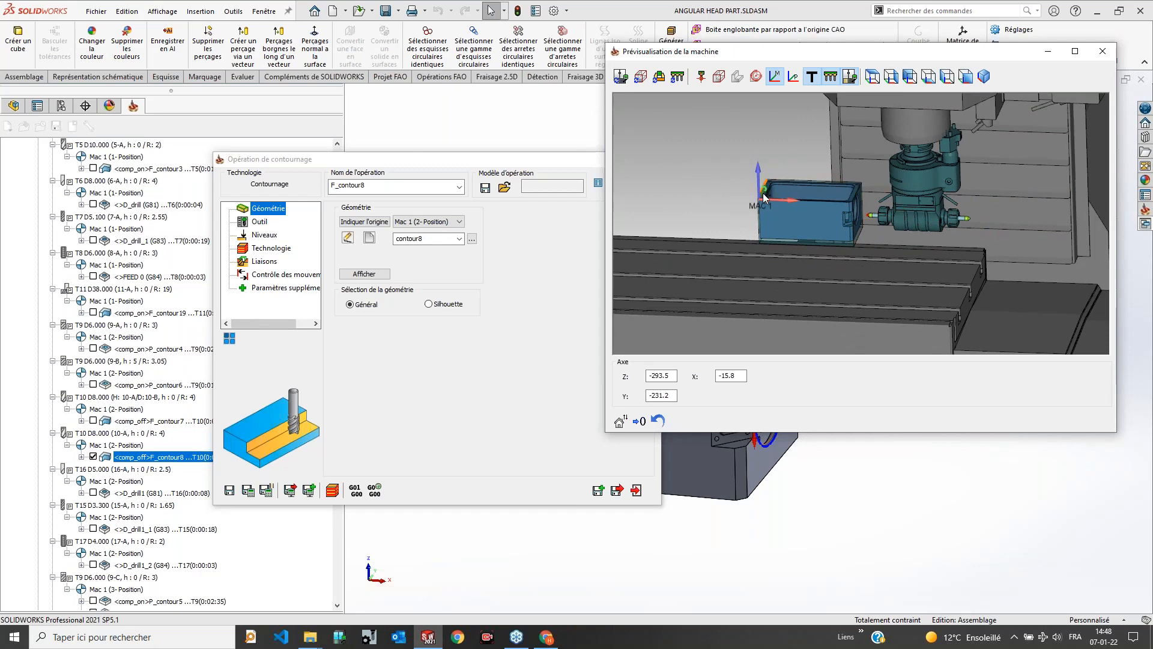
{"action": "scroll", "coordinate": [765, 197], "scroll_direction": "down", "scroll_amount": 4}
{"action": "scroll", "coordinate": [840, 178], "scroll_direction": "up", "scroll_amount": 2}
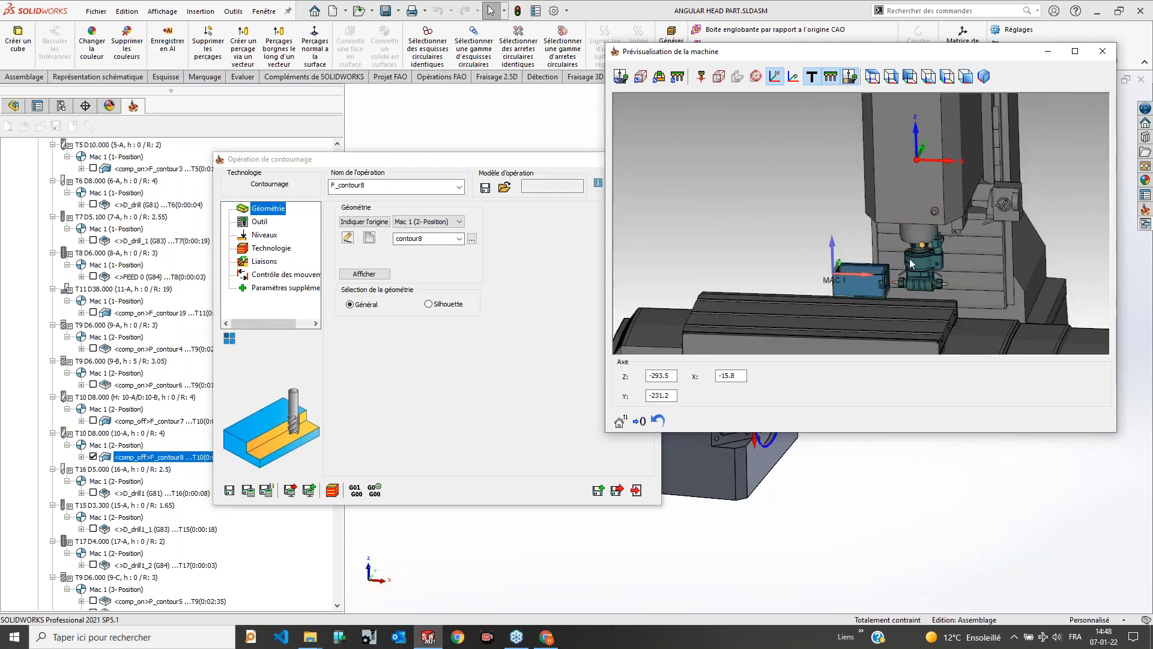
{"action": "scroll", "coordinate": [911, 263], "scroll_direction": "up", "scroll_amount": 3}
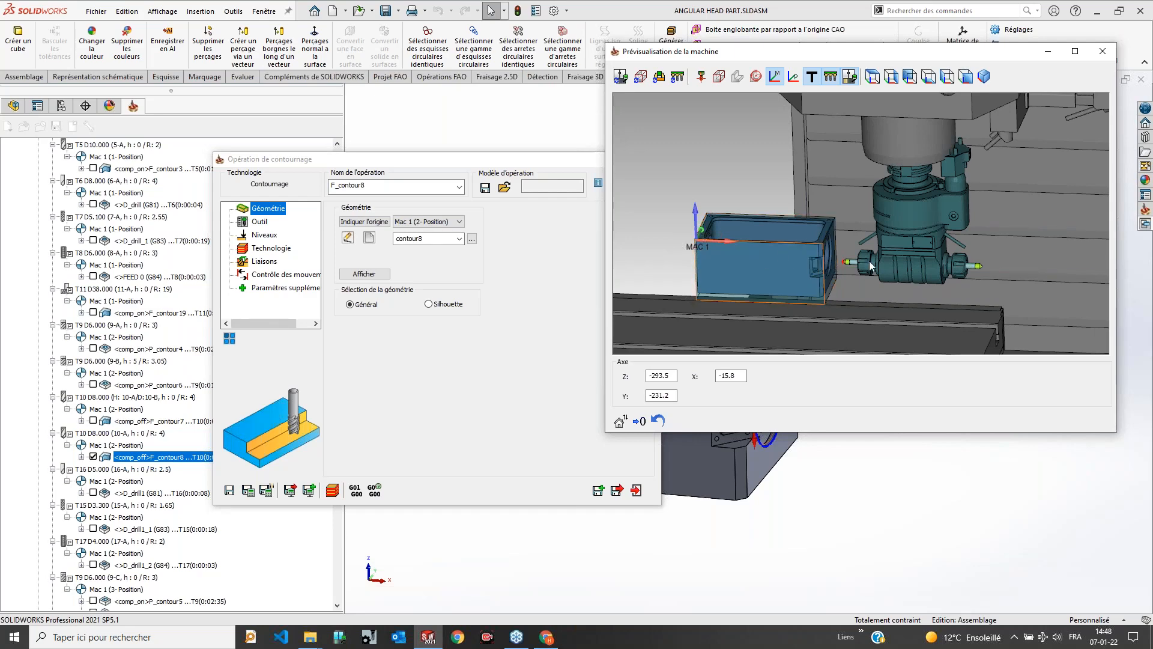
{"action": "left_click_drag", "start_coordinate": [567, 162], "coordinate": [480, 149]}
{"action": "left_click", "coordinate": [561, 147]}
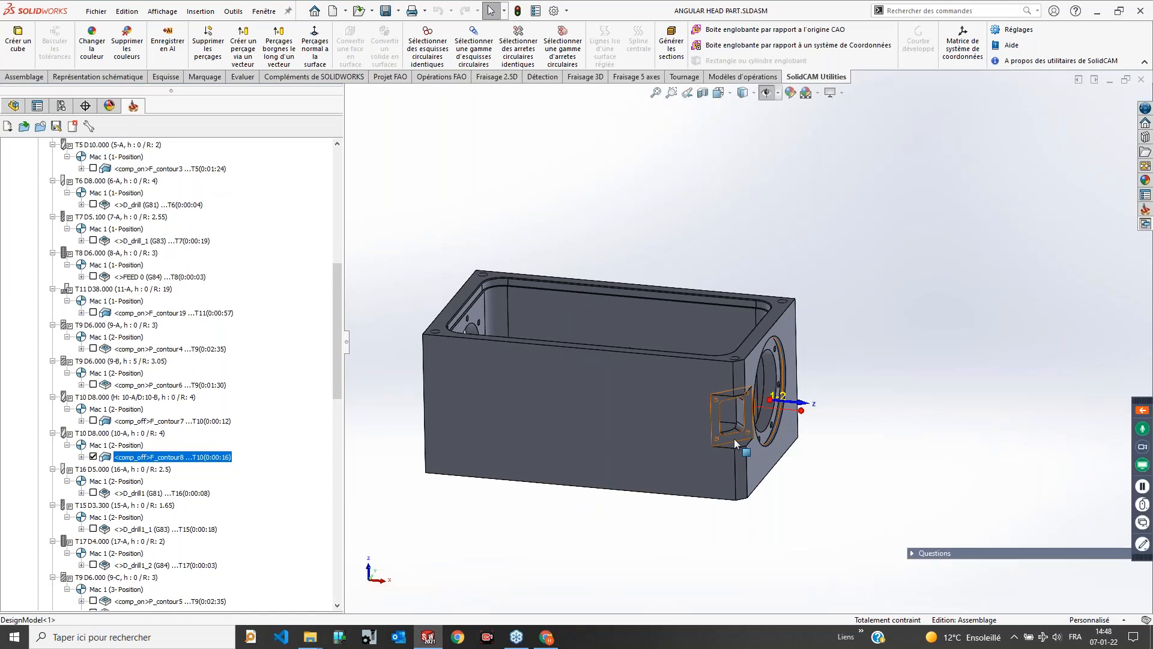
Step: Examine the angular head's alignment with the angled corner pocket in the machine preview of pocket operation P_contour13, and leave the operation
{"action": "left_click", "coordinate": [734, 438]}
{"action": "scroll", "coordinate": [193, 471], "scroll_direction": "down", "scroll_amount": 7}
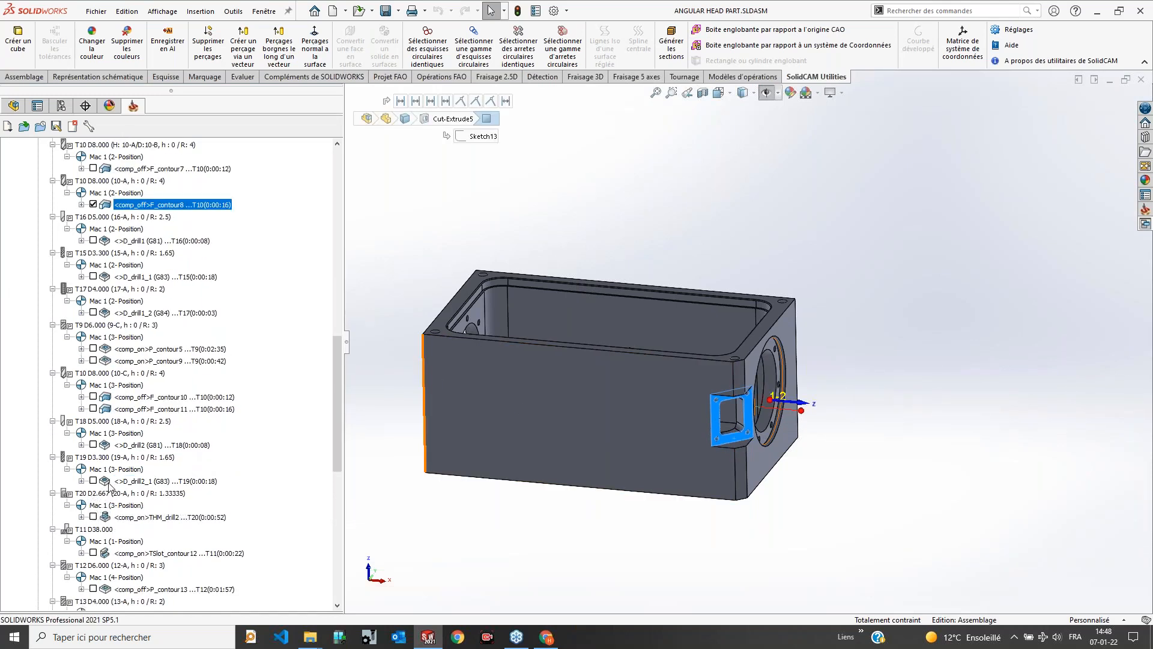
{"action": "scroll", "coordinate": [109, 490], "scroll_direction": "down", "scroll_amount": 2}
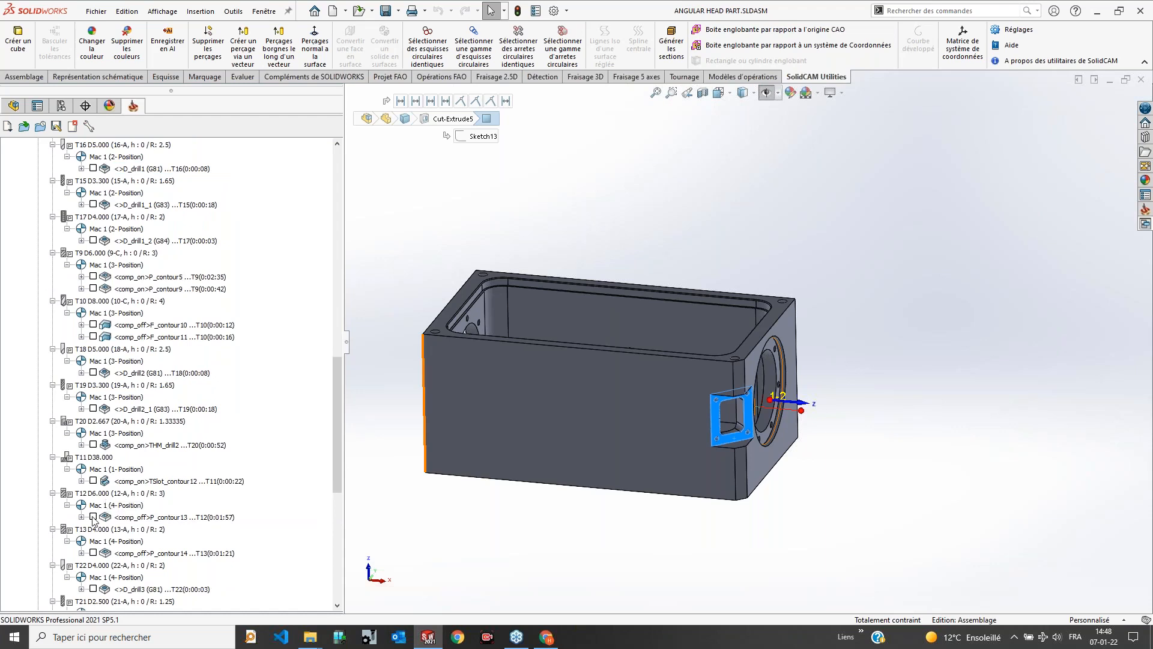
{"action": "left_click", "coordinate": [93, 516]}
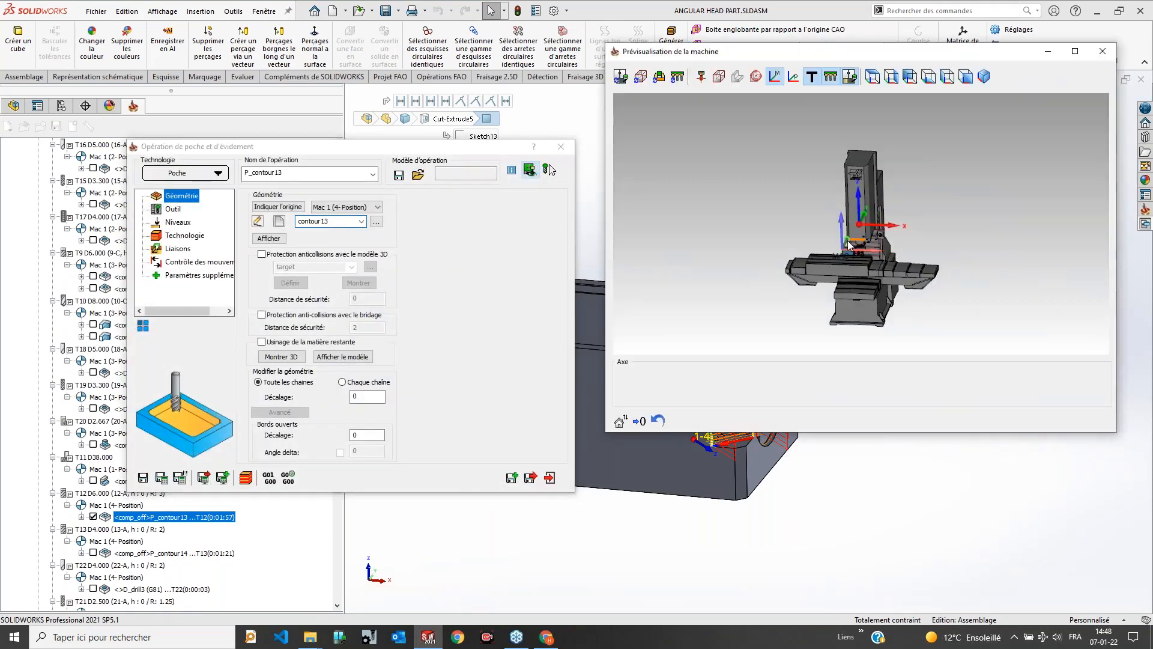
{"action": "scroll", "coordinate": [863, 229], "scroll_direction": "up", "scroll_amount": 5}
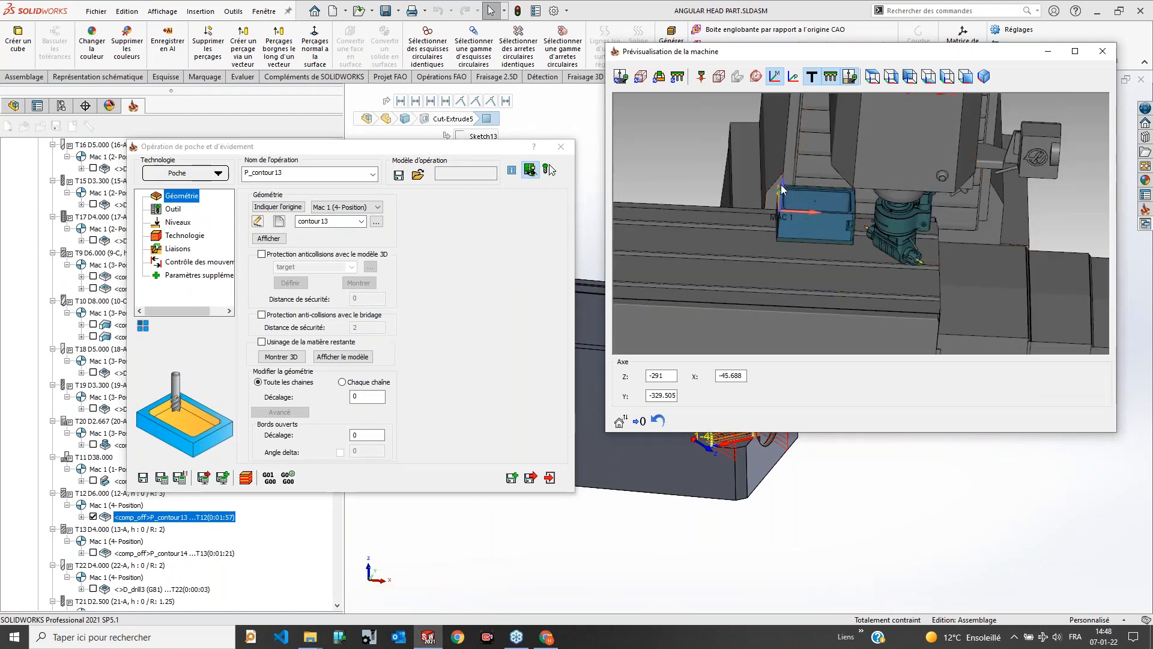
{"action": "scroll", "coordinate": [852, 222], "scroll_direction": "up", "scroll_amount": 6}
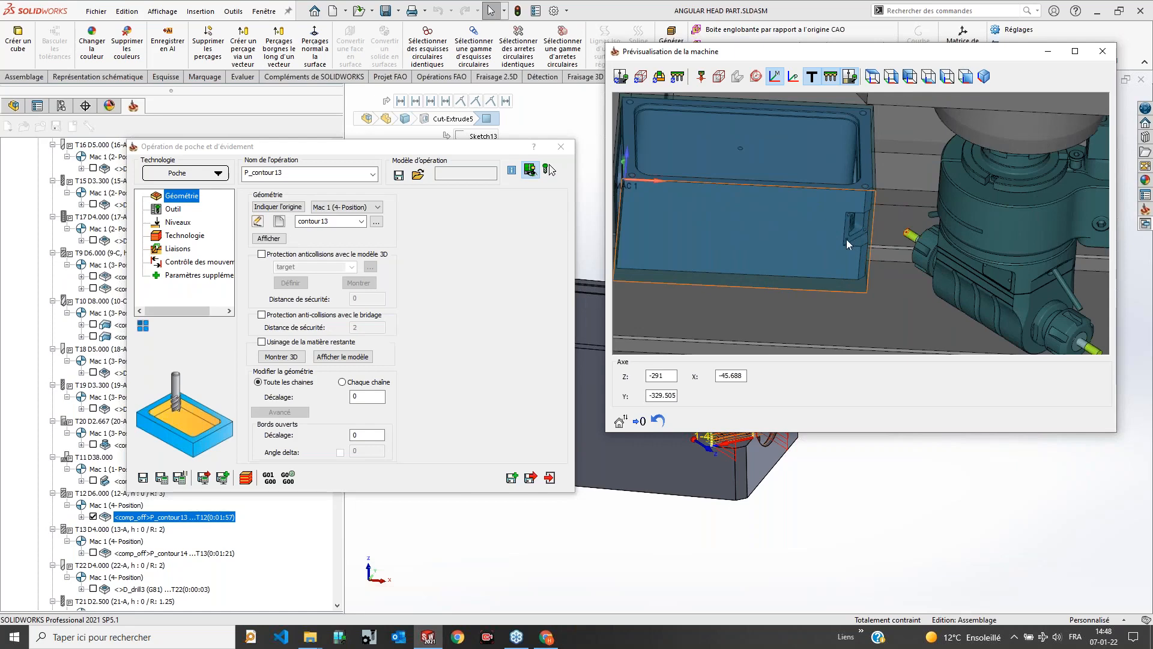
{"action": "scroll", "coordinate": [853, 234], "scroll_direction": "down", "scroll_amount": 3}
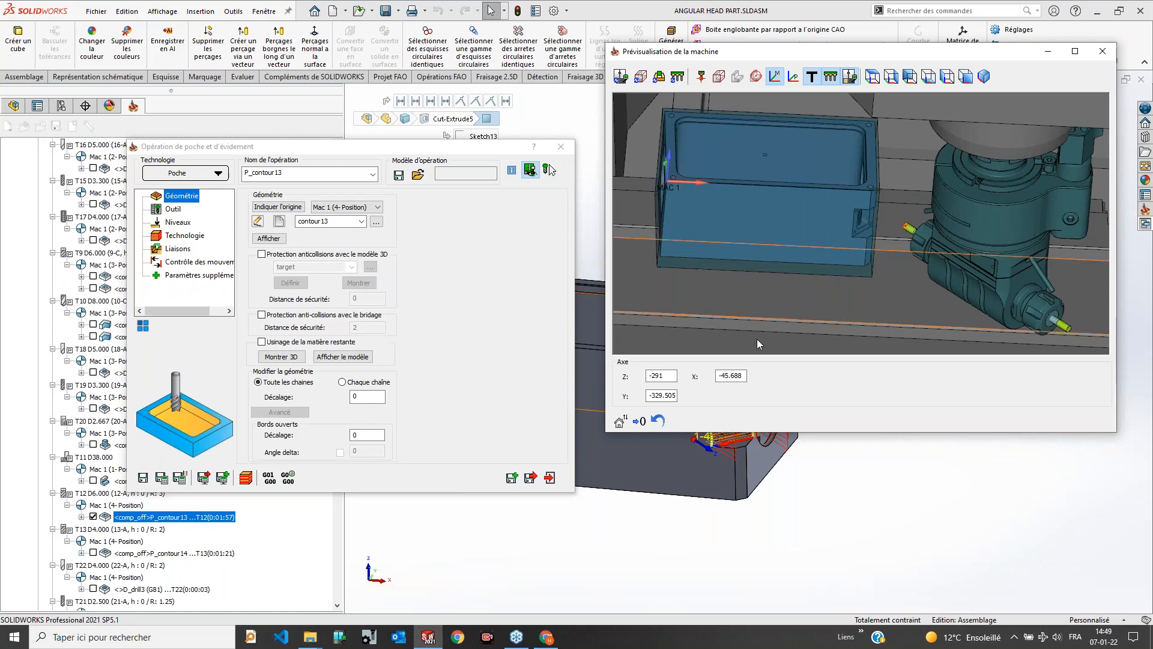
{"action": "left_click", "coordinate": [550, 478]}
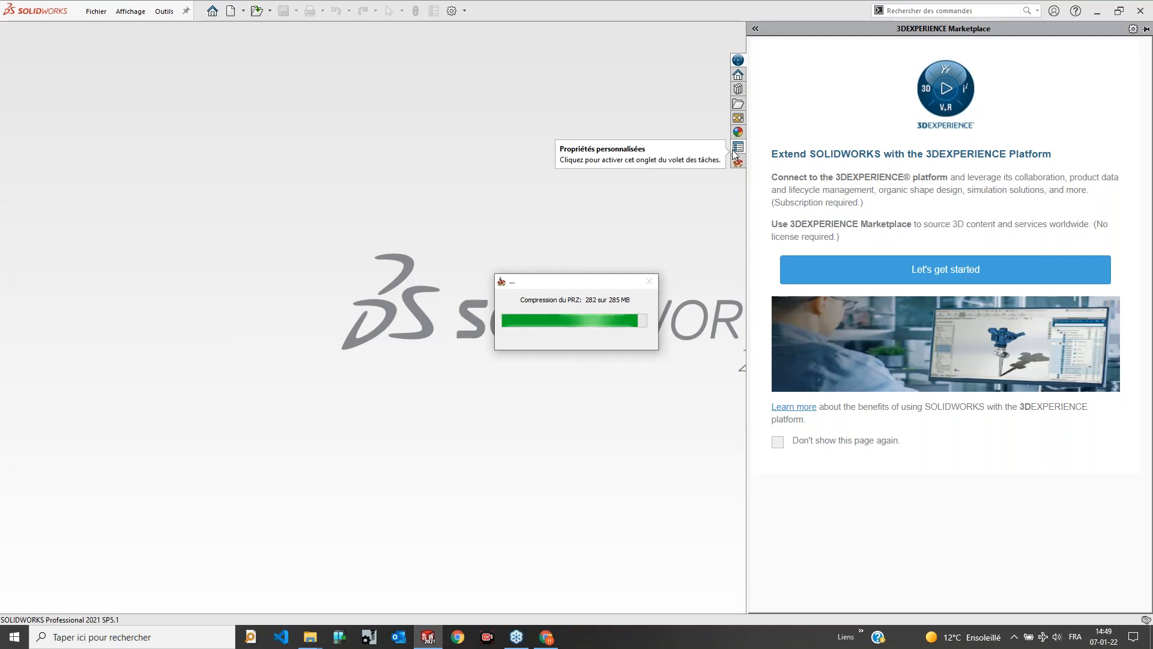
Step: Open SCREWDRIVERS SCHLAGRING ASS.prz from the 5_Outil à Grain et Plaquette de forme en Tournage folder, declining to locate the original model
{"action": "left_click", "coordinate": [738, 161]}
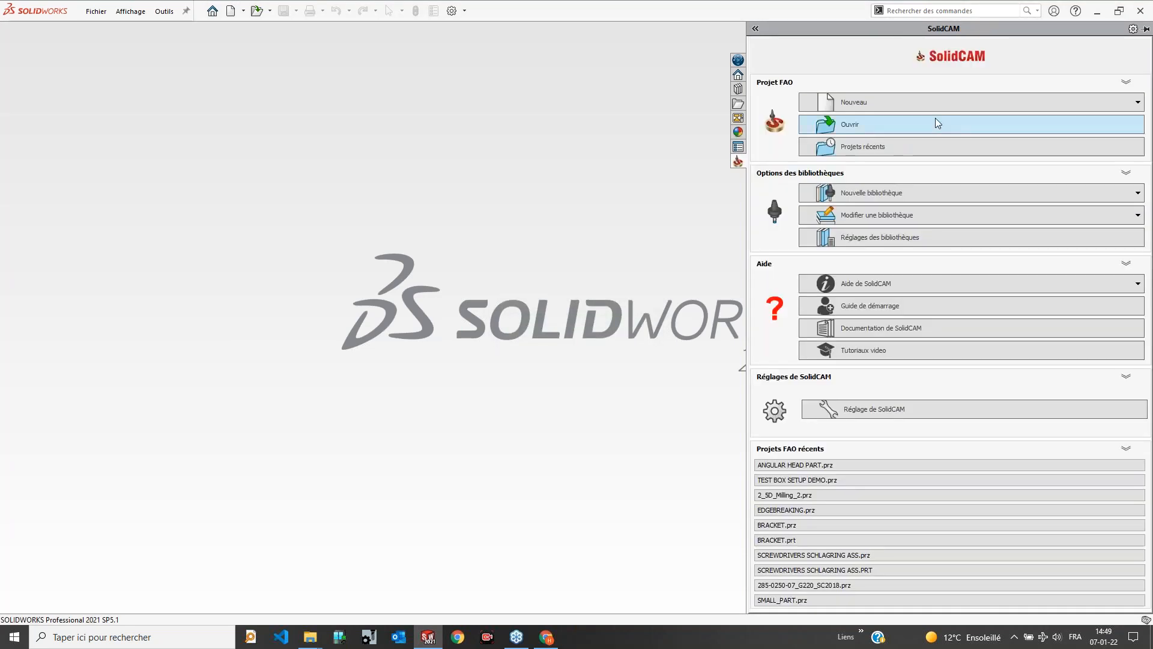
{"action": "left_click", "coordinate": [916, 123]}
{"action": "left_click", "coordinate": [575, 203]}
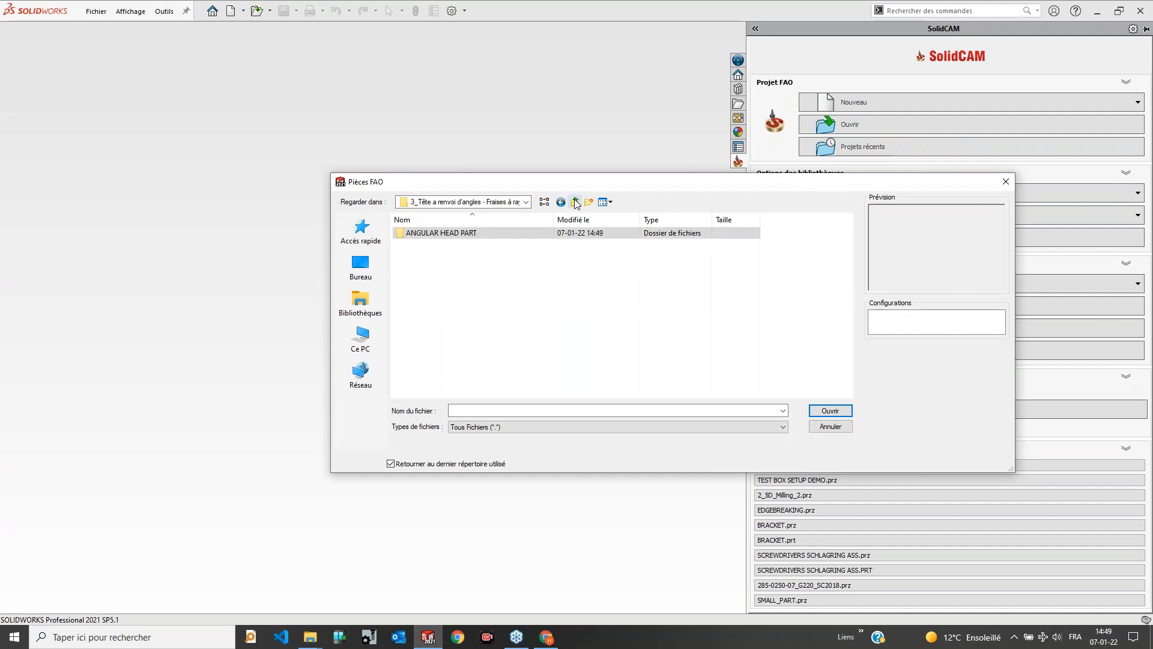
{"action": "left_click", "coordinate": [574, 203]}
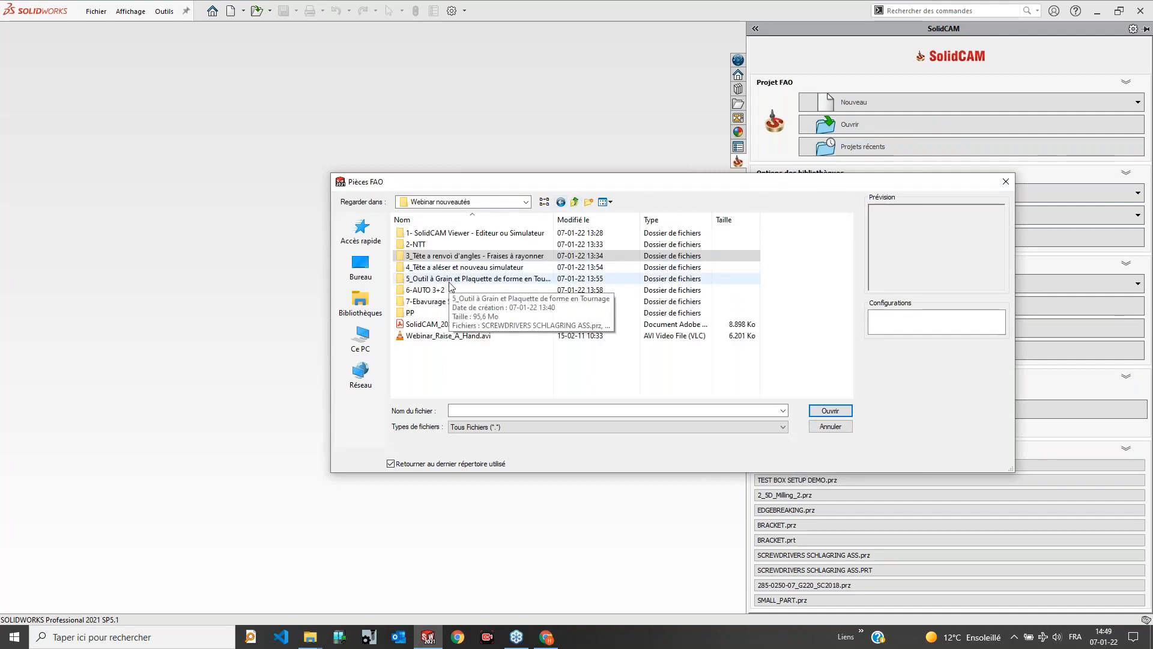
{"action": "double_click", "coordinate": [467, 277]}
{"action": "left_click", "coordinate": [432, 233]}
{"action": "left_click", "coordinate": [837, 413]}
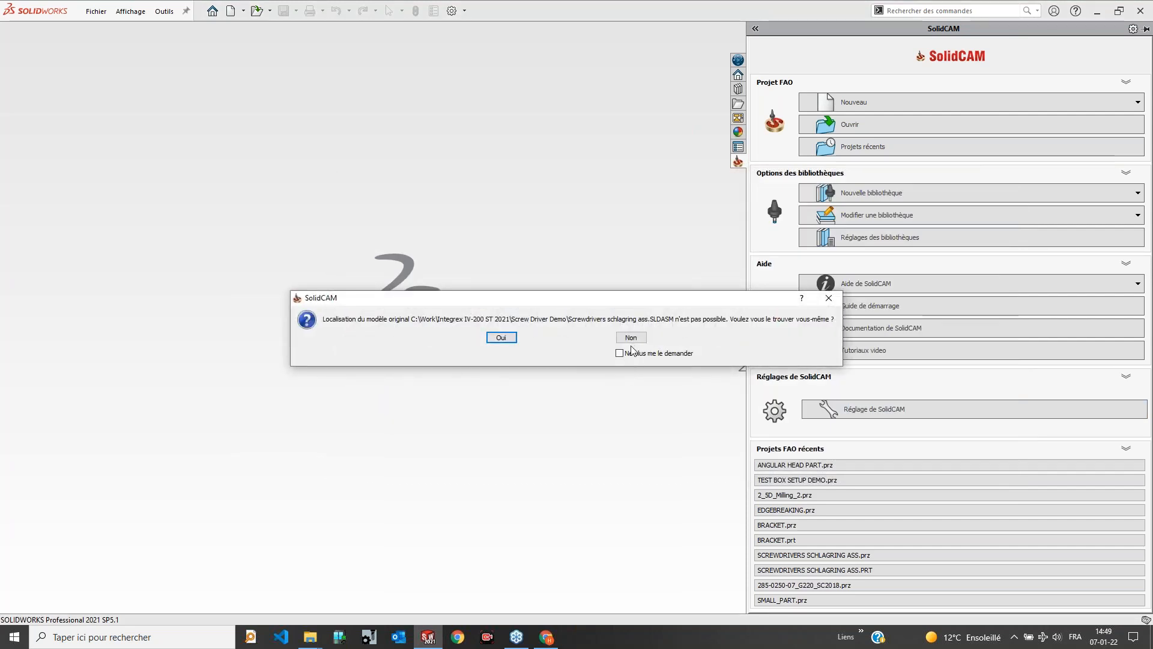
{"action": "left_click", "coordinate": [630, 337]}
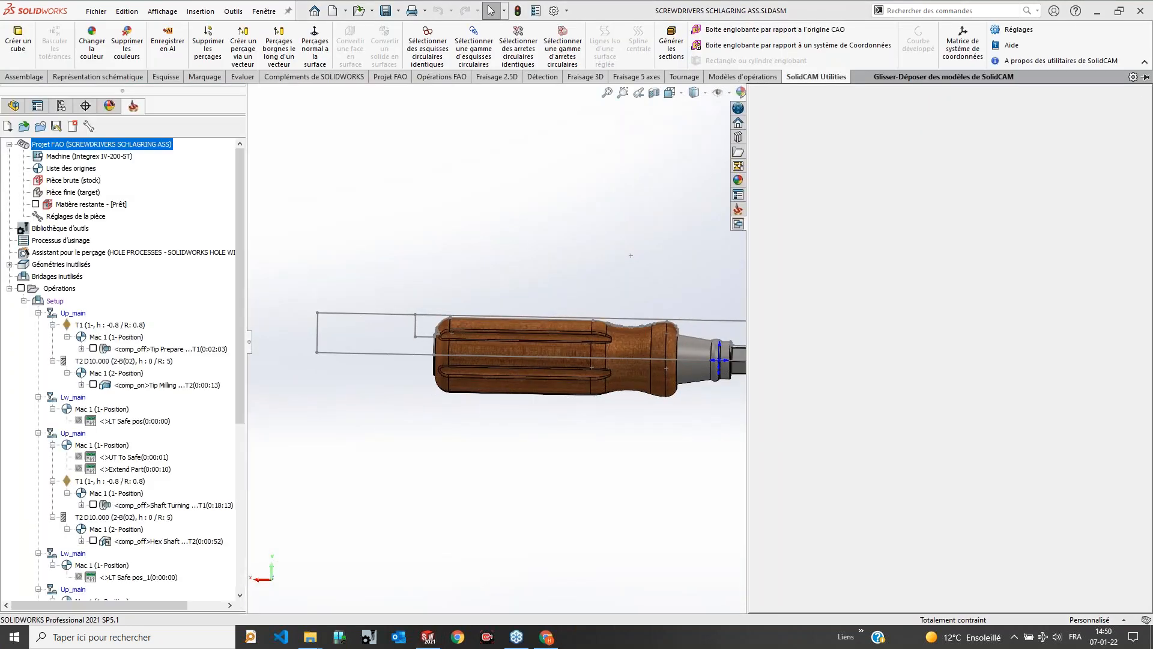
Step: Open the SolidCAM simulator for all operations of the screwdriver project and show it full screen
{"action": "scroll", "coordinate": [796, 379], "scroll_direction": "down", "scroll_amount": 1}
{"action": "middle_click_drag", "start_coordinate": [785, 359], "coordinate": [767, 353]}
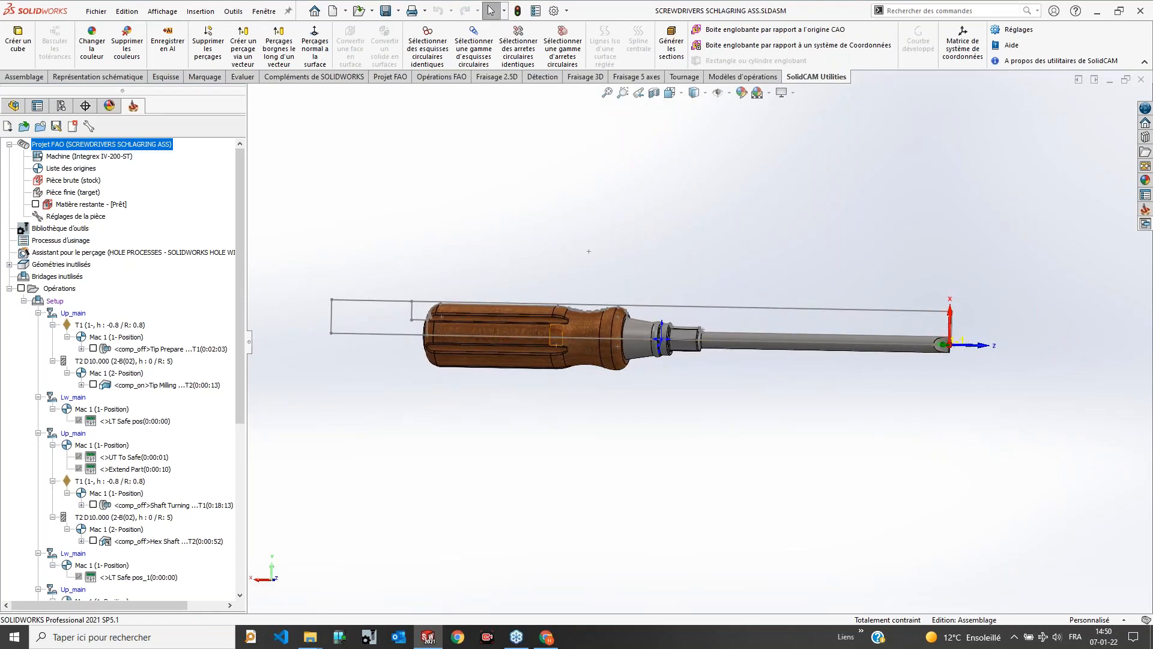
{"action": "right_click", "coordinate": [57, 289]}
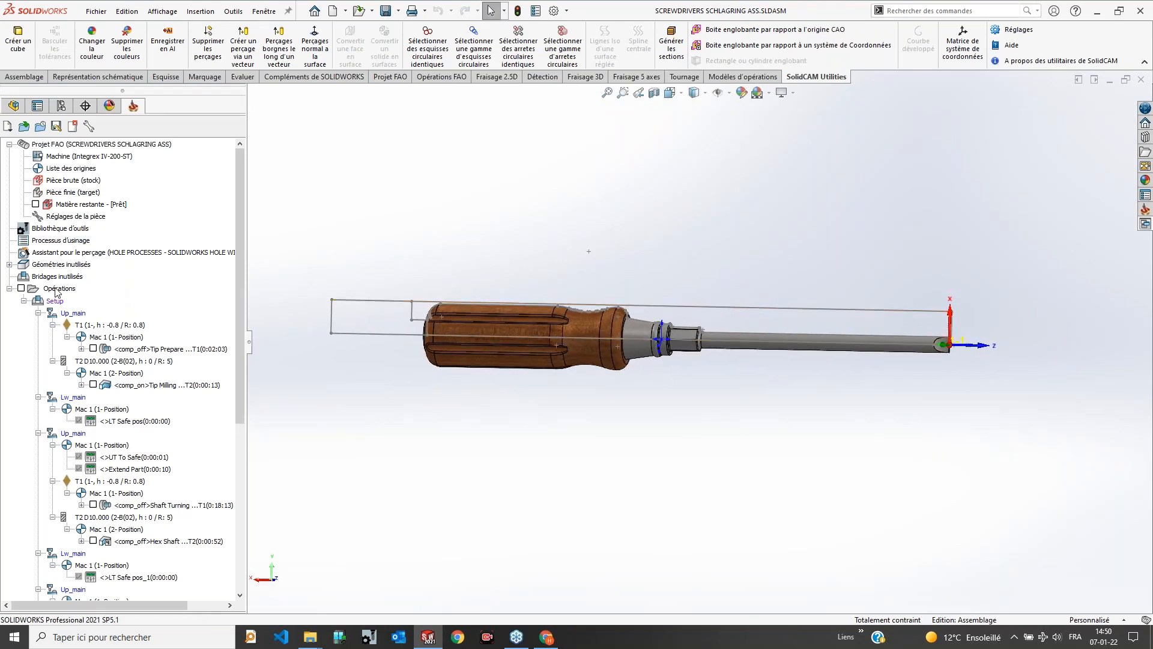
{"action": "left_click", "coordinate": [97, 485]}
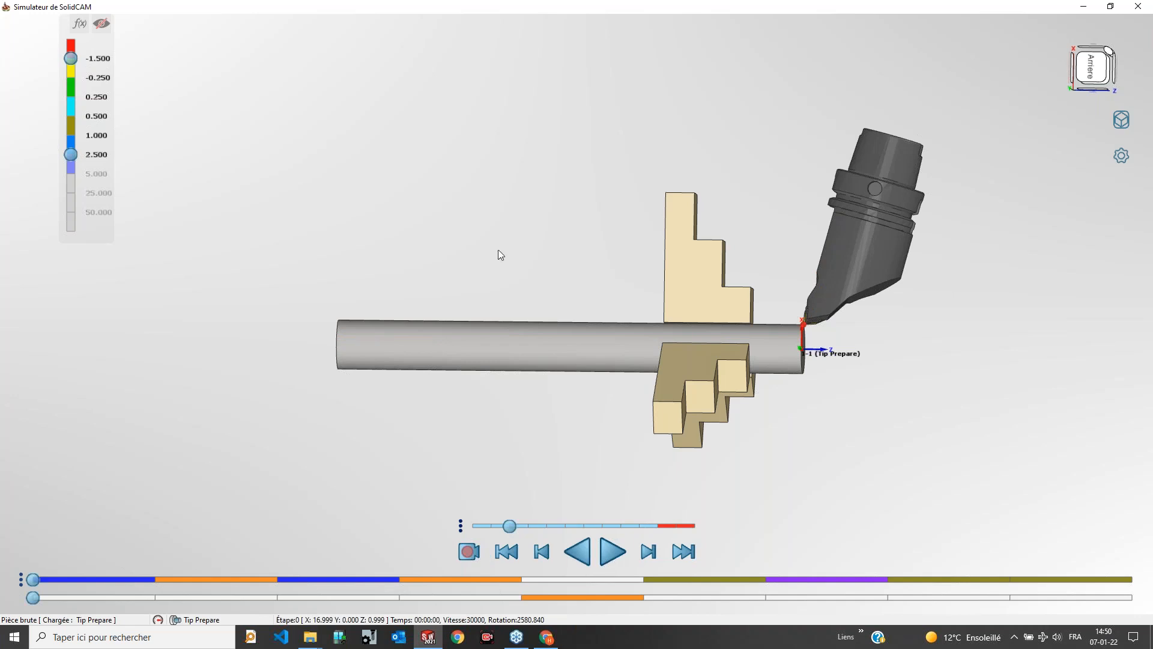
{"action": "double_click", "coordinate": [375, 12]}
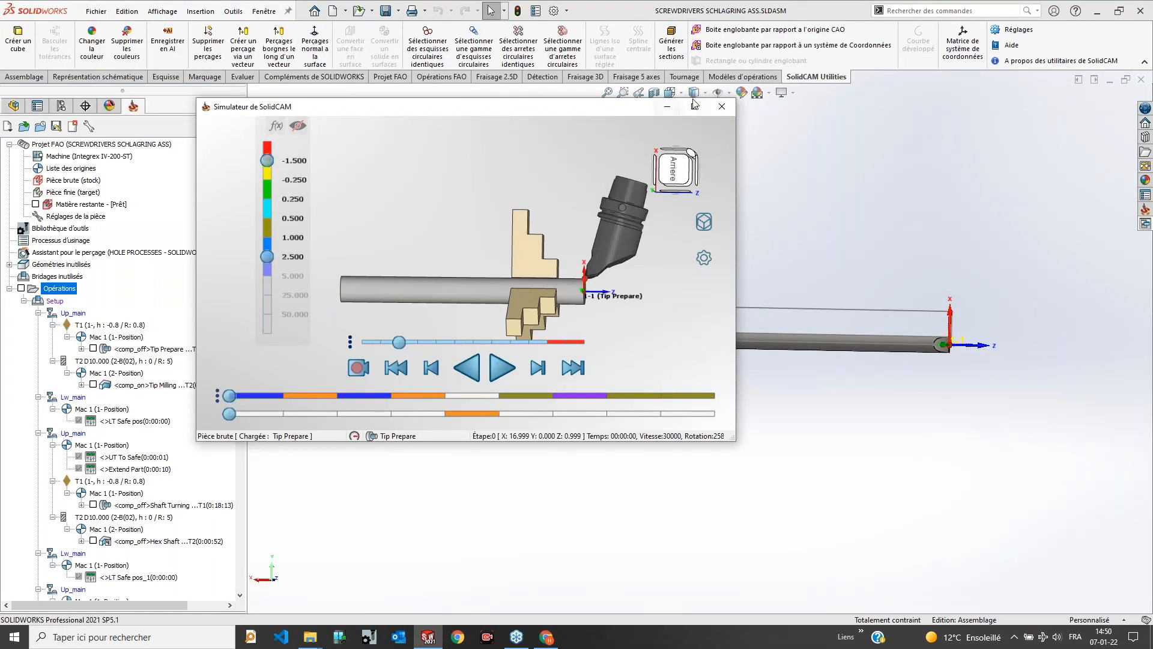
{"action": "left_click", "coordinate": [693, 106]}
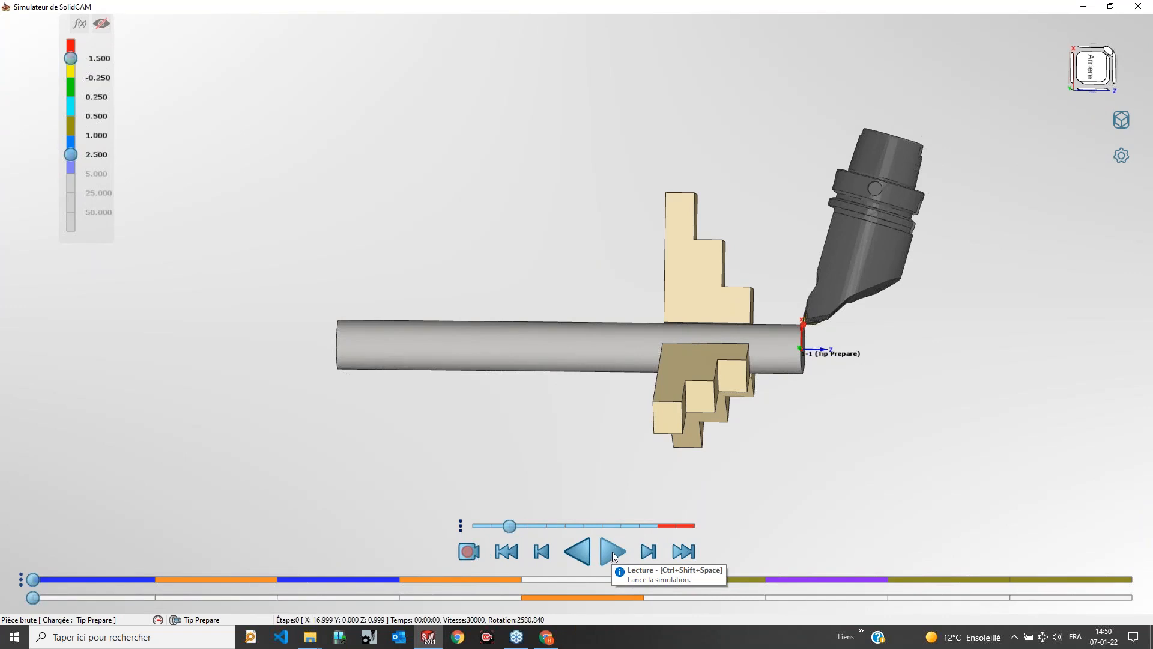
Step: Play the machining simulation from Tip Prepare onward, raise the playback speed, and pause it during Handle Profile Turn
{"action": "left_click", "coordinate": [612, 552]}
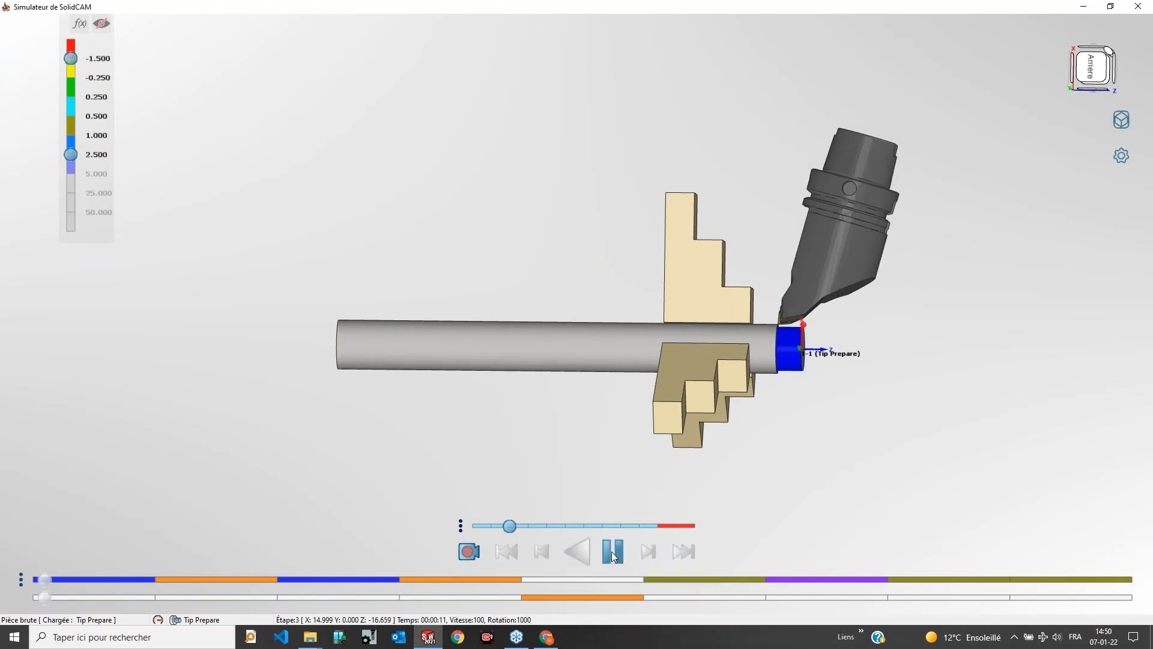
{"action": "scroll", "coordinate": [817, 315], "scroll_direction": "up", "scroll_amount": 3}
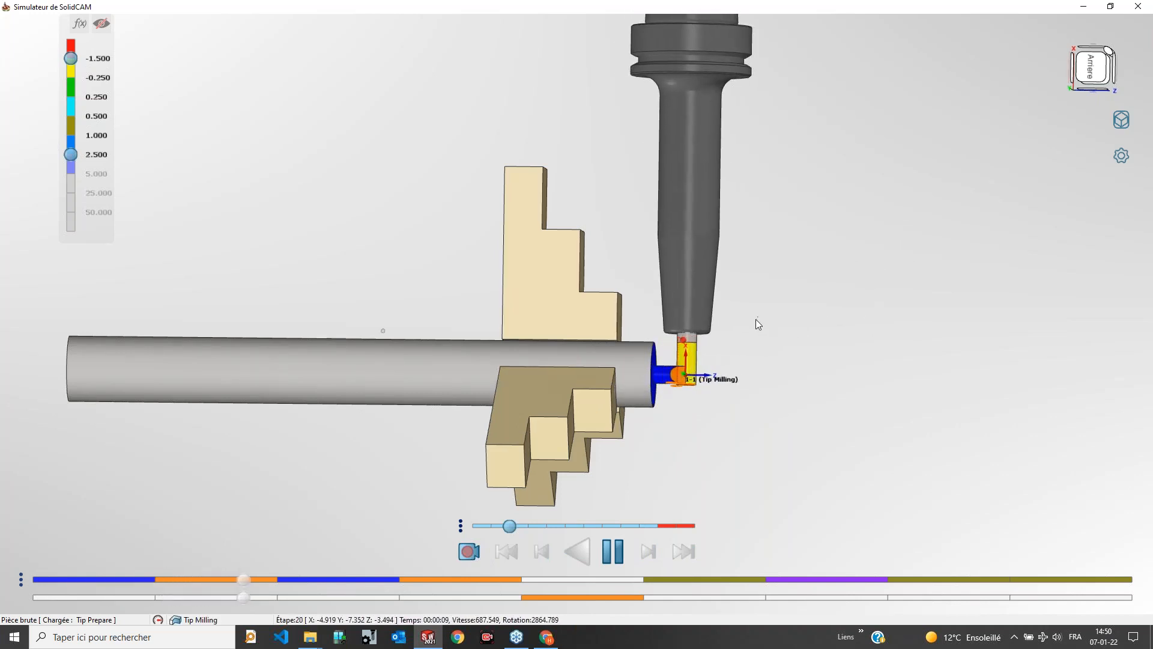
{"action": "middle_click_drag", "start_coordinate": [755, 319], "coordinate": [755, 343]}
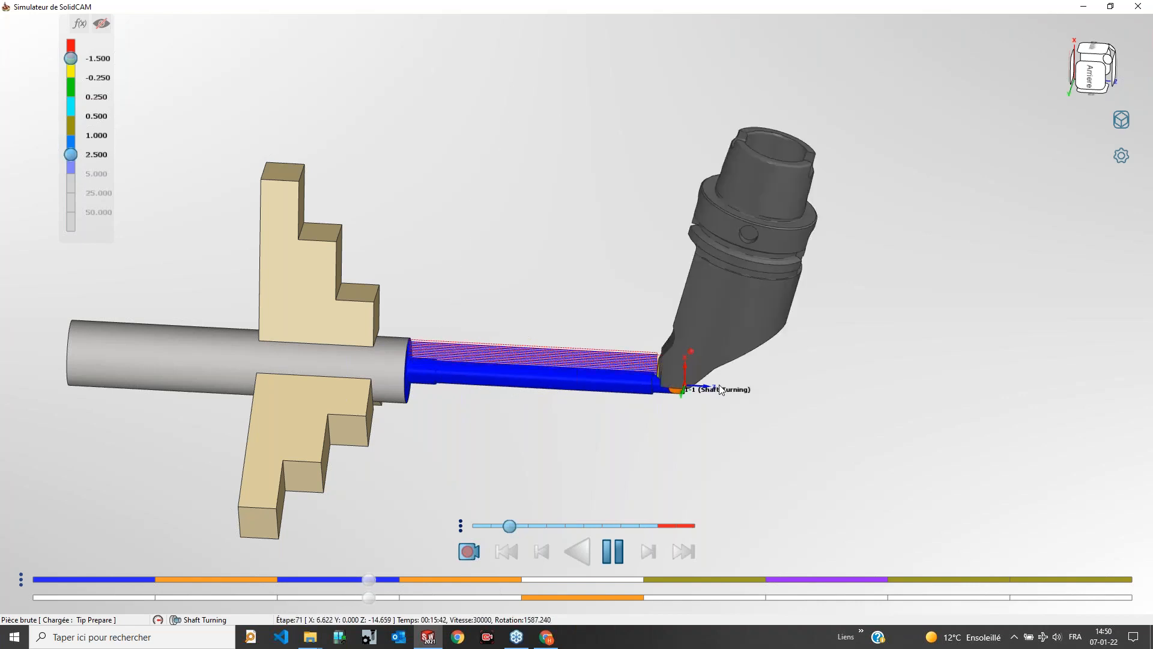
{"action": "left_click_drag", "start_coordinate": [532, 527], "coordinate": [566, 525]}
{"action": "left_click", "coordinate": [606, 549]}
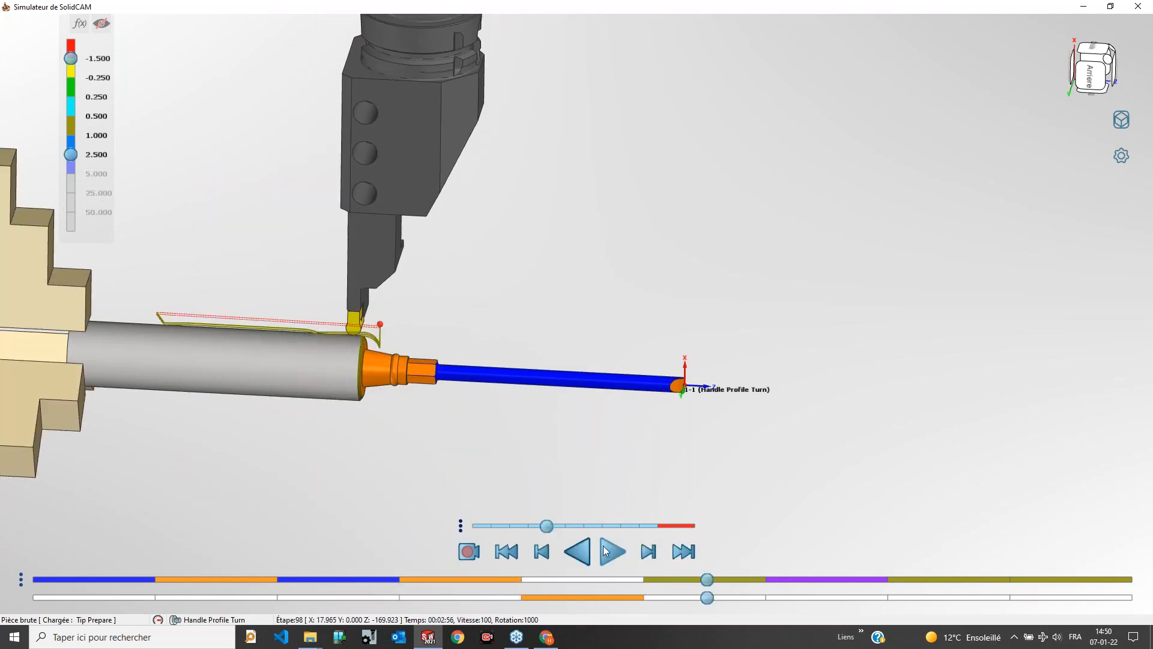
Step: Return the simulation to Shape Tool Turn, reset the stock to before that operation, and run through its moves
{"action": "left_click", "coordinate": [538, 557]}
{"action": "left_click", "coordinate": [539, 558]}
{"action": "left_click", "coordinate": [539, 558]}
{"action": "left_click", "coordinate": [538, 558]}
{"action": "left_click", "coordinate": [539, 557]}
{"action": "left_click_drag", "start_coordinate": [704, 599], "coordinate": [526, 584]}
{"action": "scroll", "coordinate": [558, 323], "scroll_direction": "down", "scroll_amount": 4}
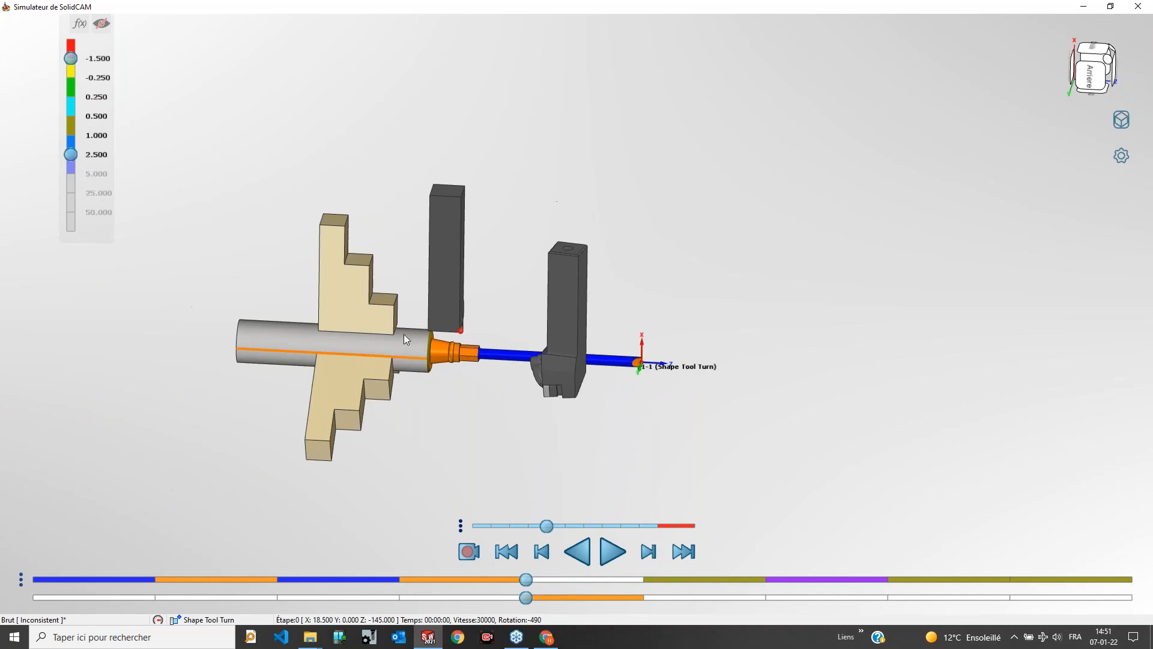
{"action": "scroll", "coordinate": [255, 344], "scroll_direction": "up", "scroll_amount": 4}
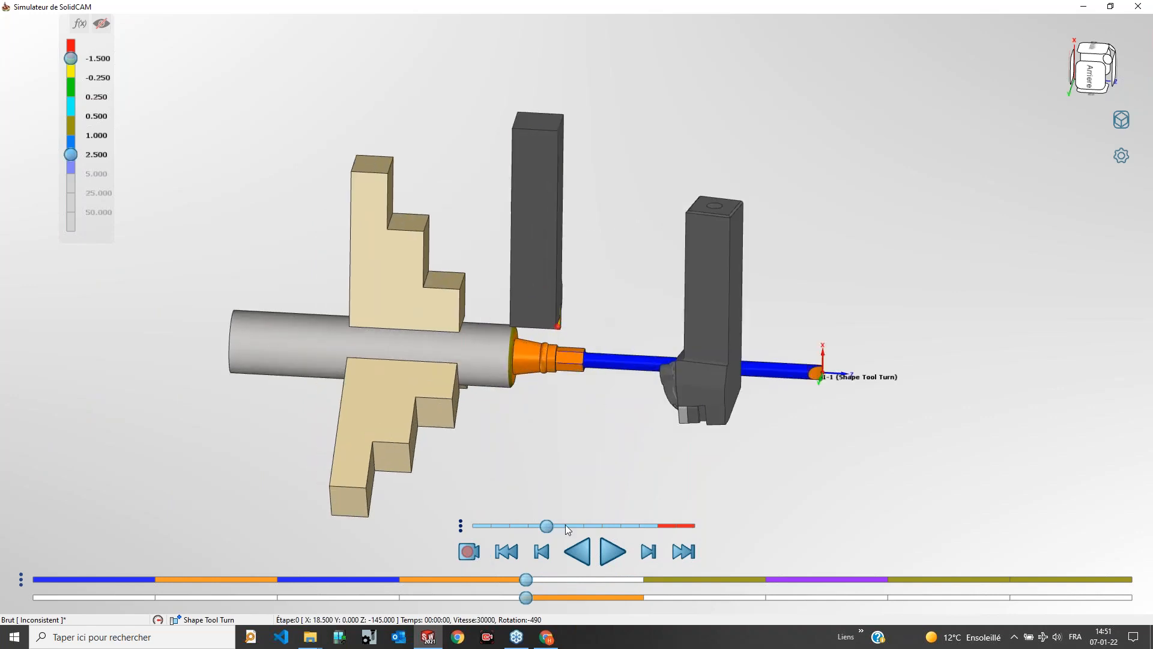
{"action": "left_click", "coordinate": [506, 551]}
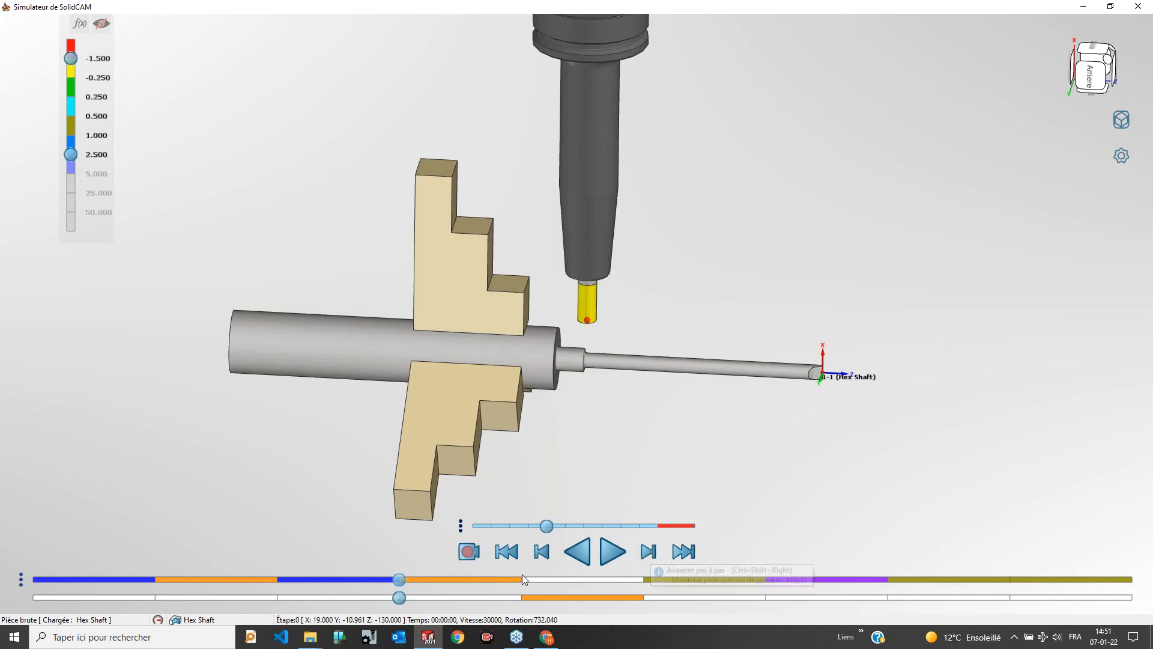
{"action": "left_click", "coordinate": [650, 554]}
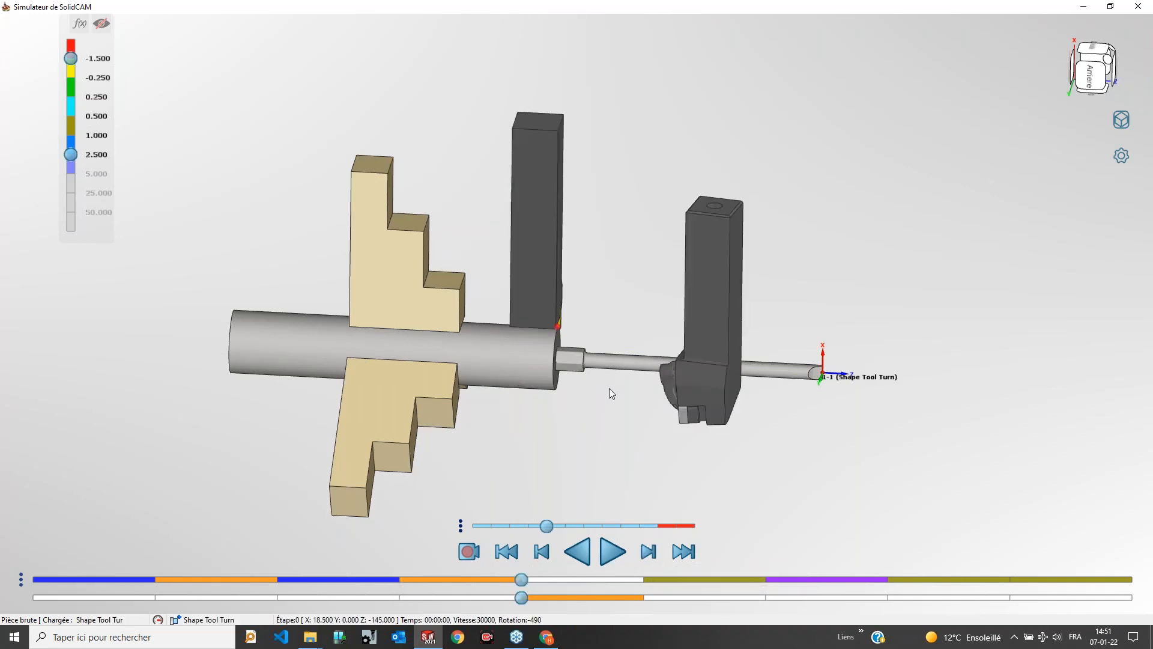
{"action": "left_click", "coordinate": [656, 556]}
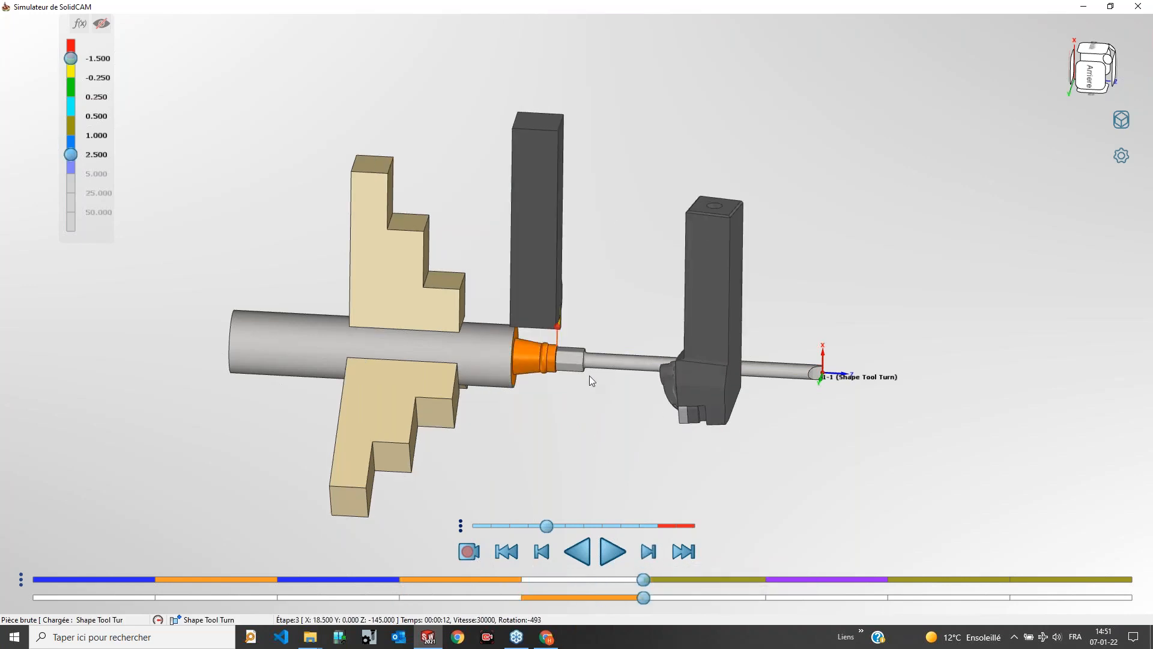
Step: Replay Shape Tool Turn move by move from its start, viewing the form insert plunging into the stock up close
{"action": "middle_click_drag", "start_coordinate": [601, 275], "coordinate": [609, 231]}
{"action": "scroll", "coordinate": [532, 357], "scroll_direction": "up", "scroll_amount": 3}
{"action": "mouse_move", "coordinate": [574, 328]}
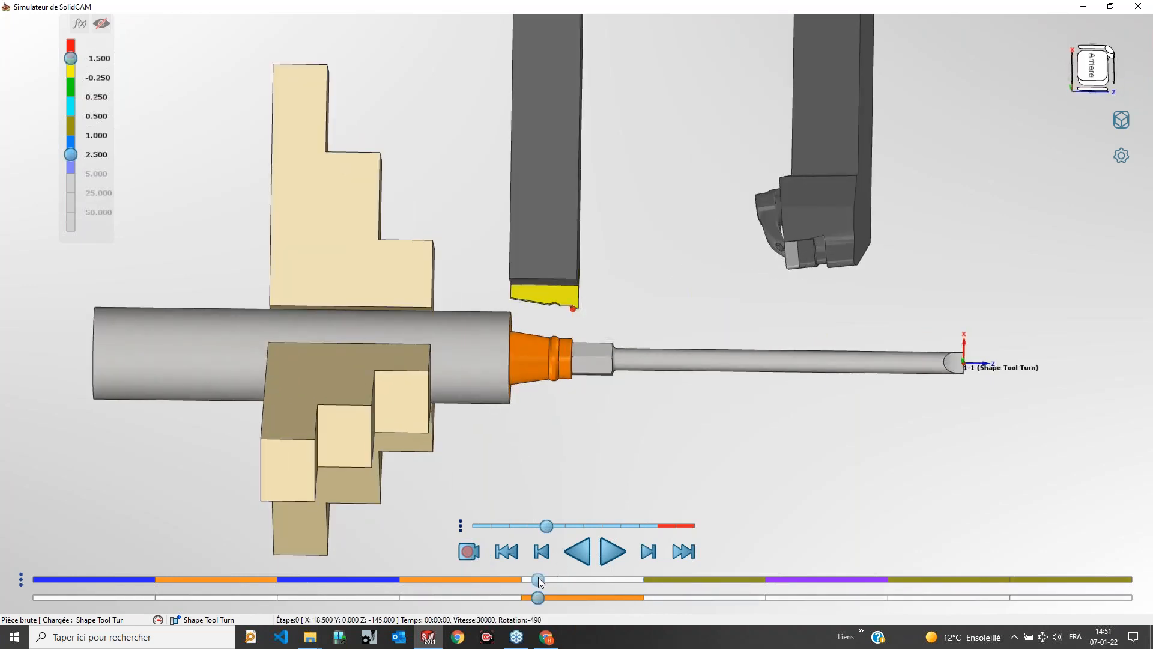
{"action": "left_click", "coordinate": [539, 578]}
{"action": "middle_click_drag", "start_coordinate": [603, 320], "coordinate": [601, 328]}
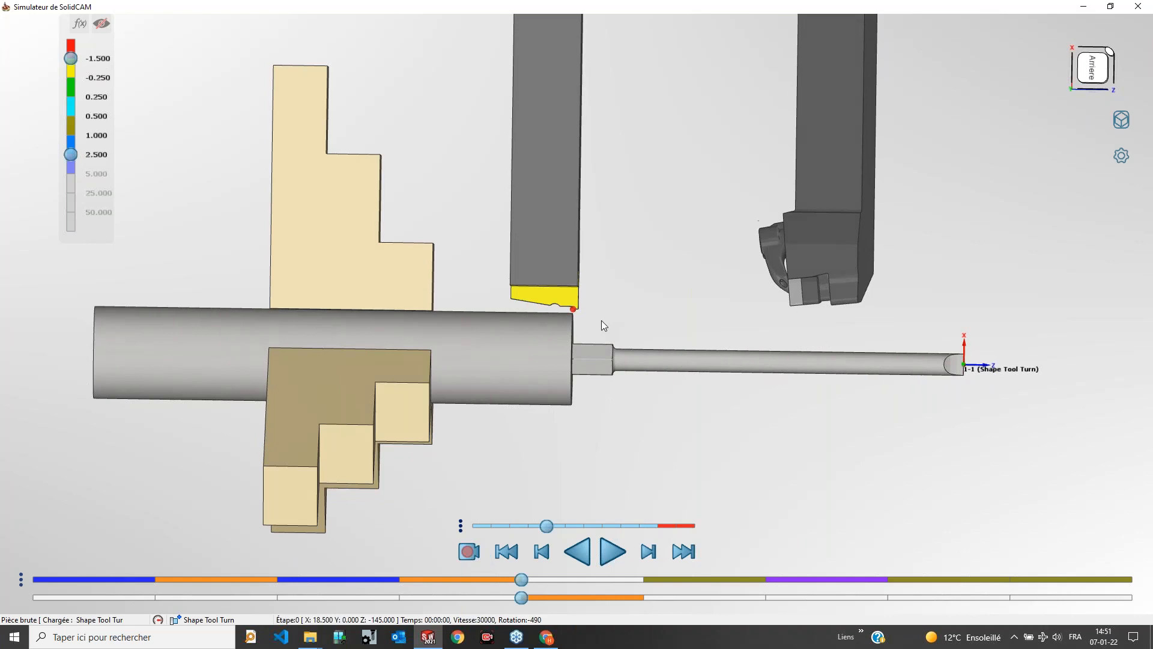
{"action": "scroll", "coordinate": [541, 301], "scroll_direction": "up", "scroll_amount": 2}
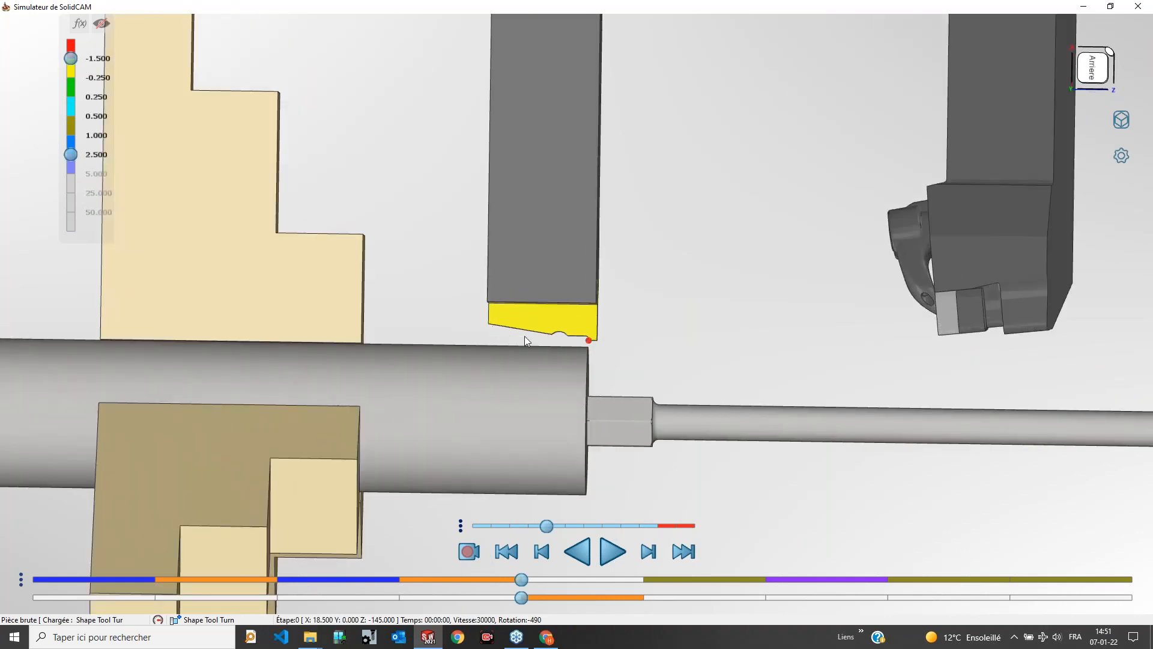
{"action": "left_click", "coordinate": [654, 556]}
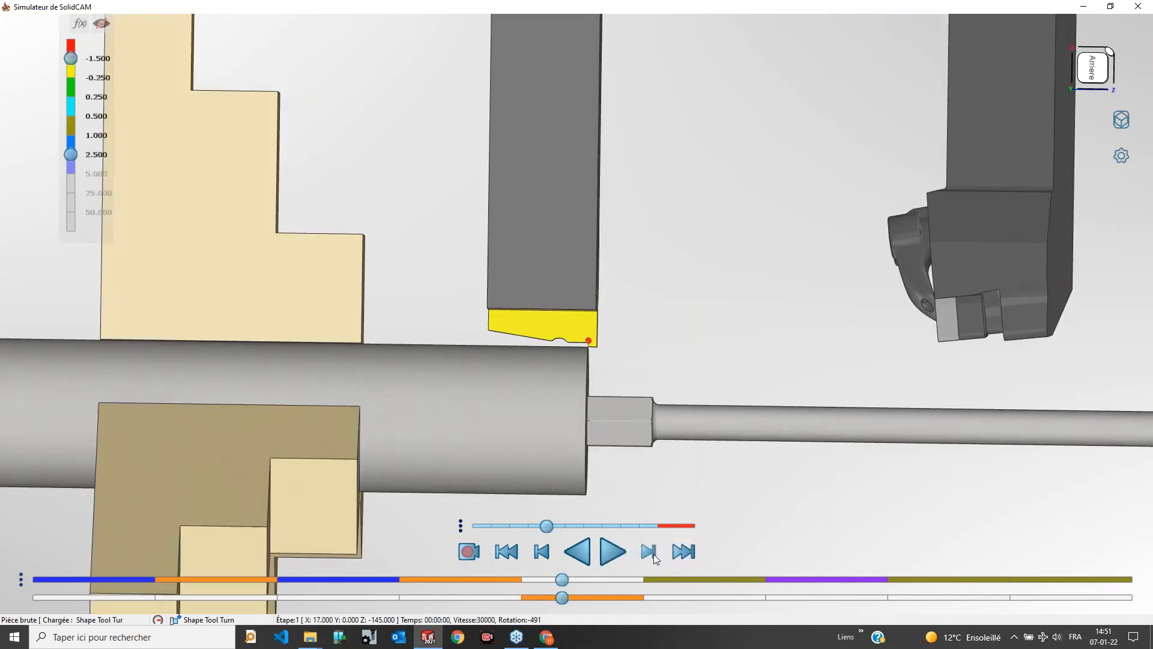
{"action": "left_click", "coordinate": [654, 557]}
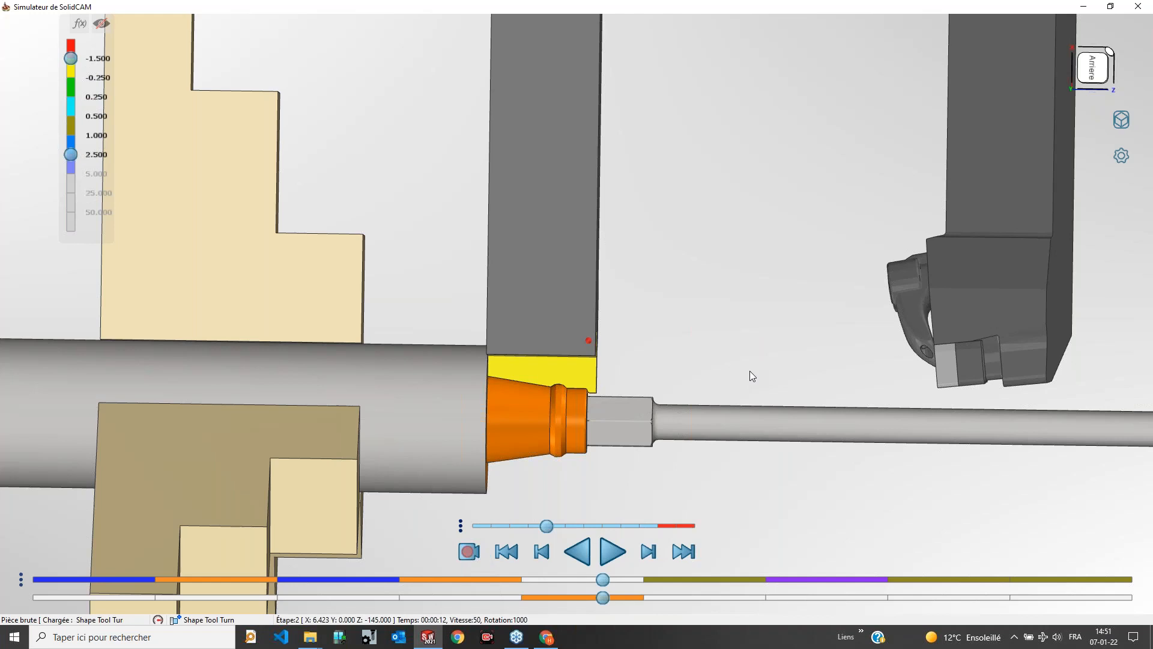
{"action": "left_click", "coordinate": [649, 557]}
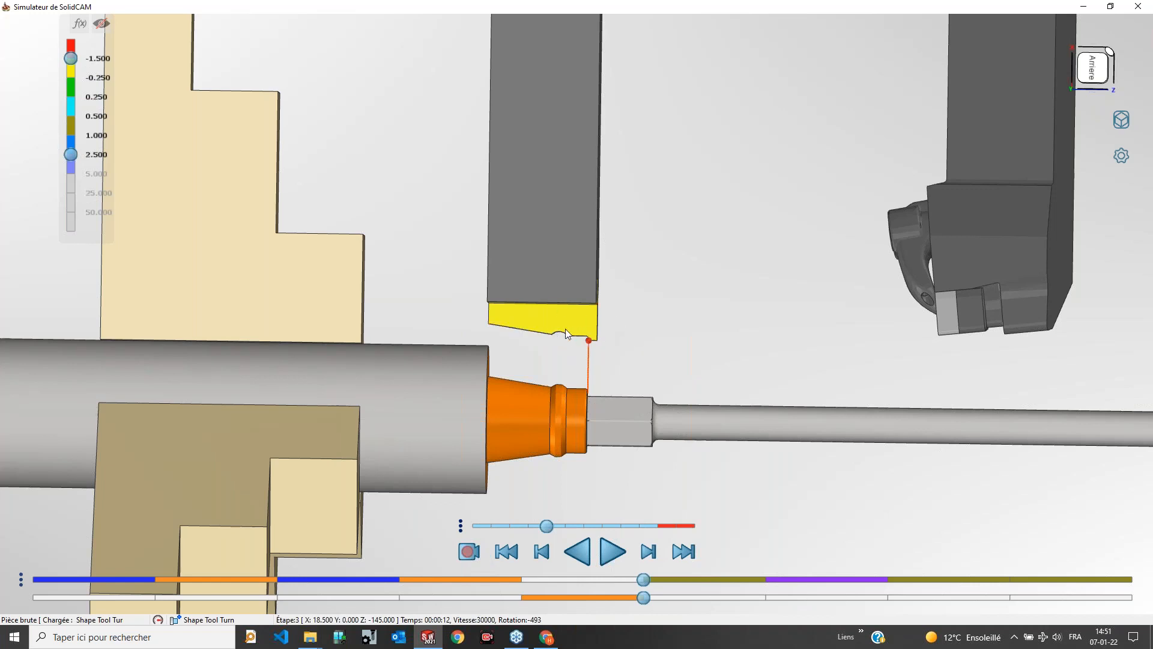
Step: Examine the form tool's holder and insert from several angles beside the screwdriver's turned neck
{"action": "middle_click_drag", "start_coordinate": [668, 327], "coordinate": [741, 257]}
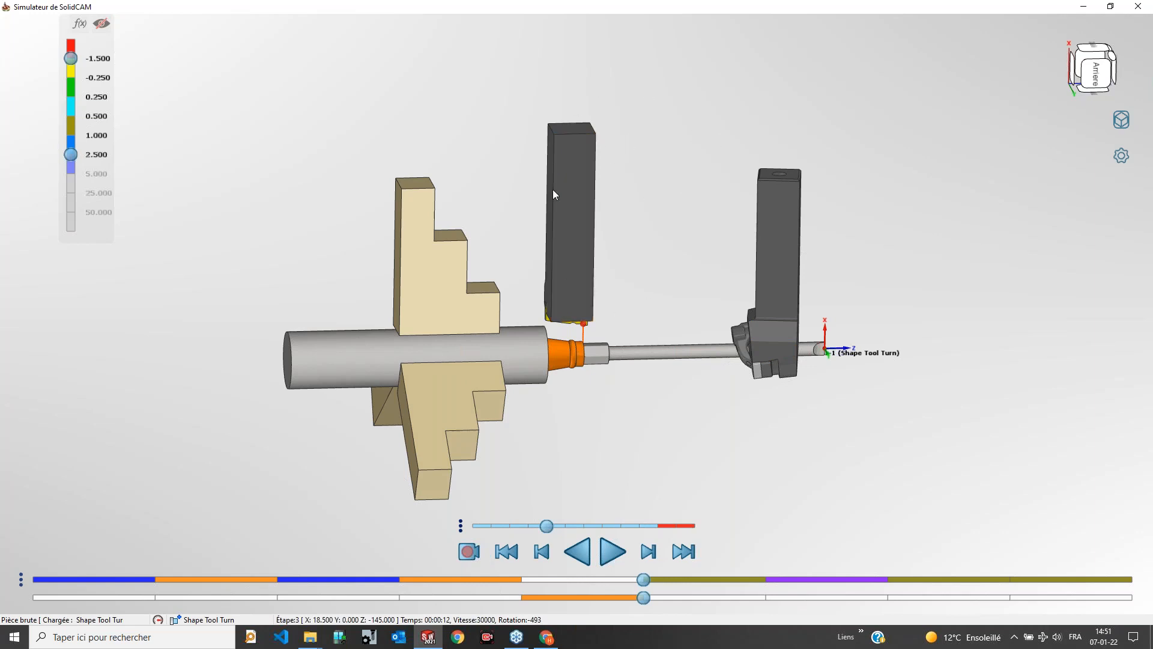
{"action": "middle_click_drag", "start_coordinate": [672, 161], "coordinate": [675, 157]}
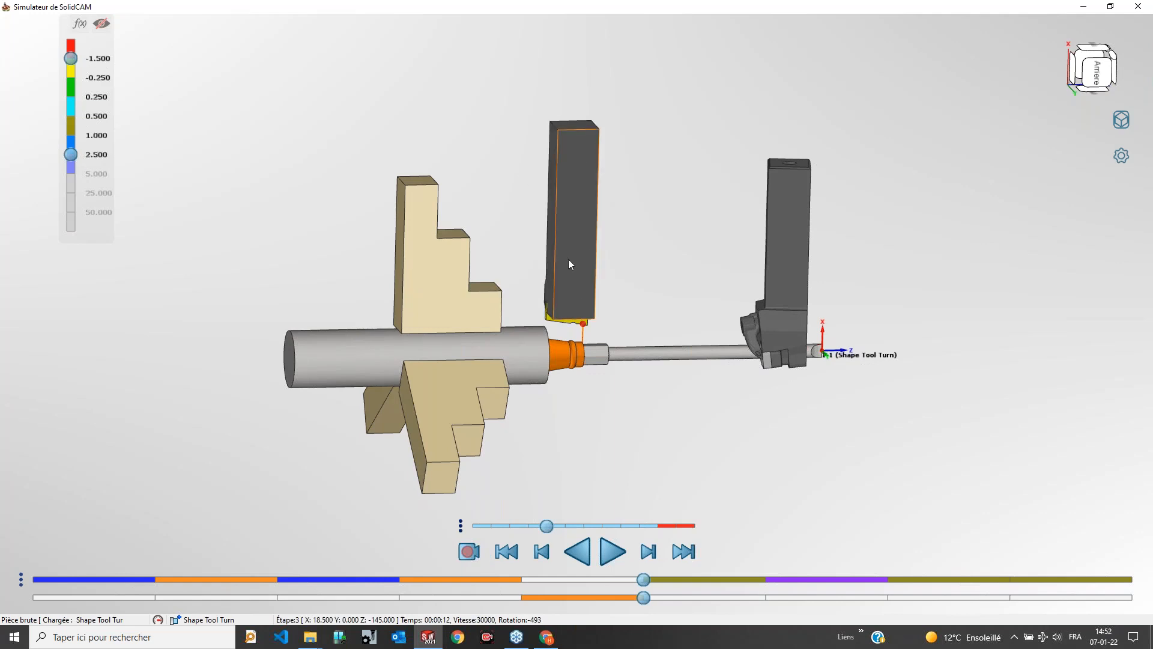
{"action": "middle_click_drag", "start_coordinate": [792, 335], "coordinate": [763, 365]}
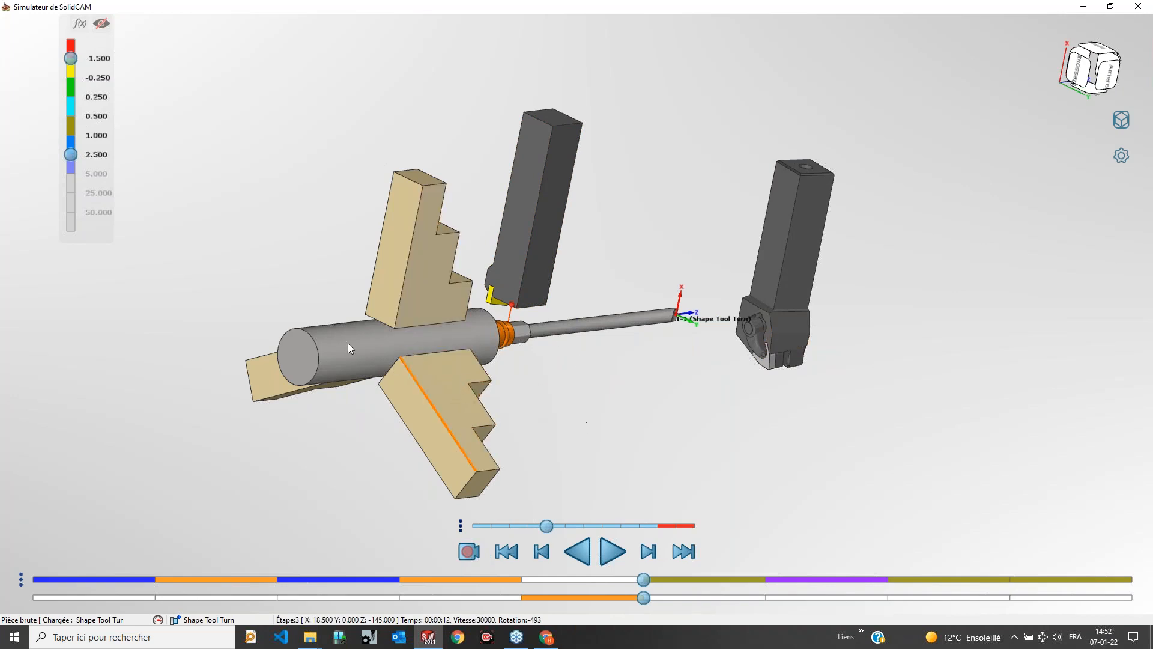
{"action": "scroll", "coordinate": [413, 352], "scroll_direction": "down", "scroll_amount": 1}
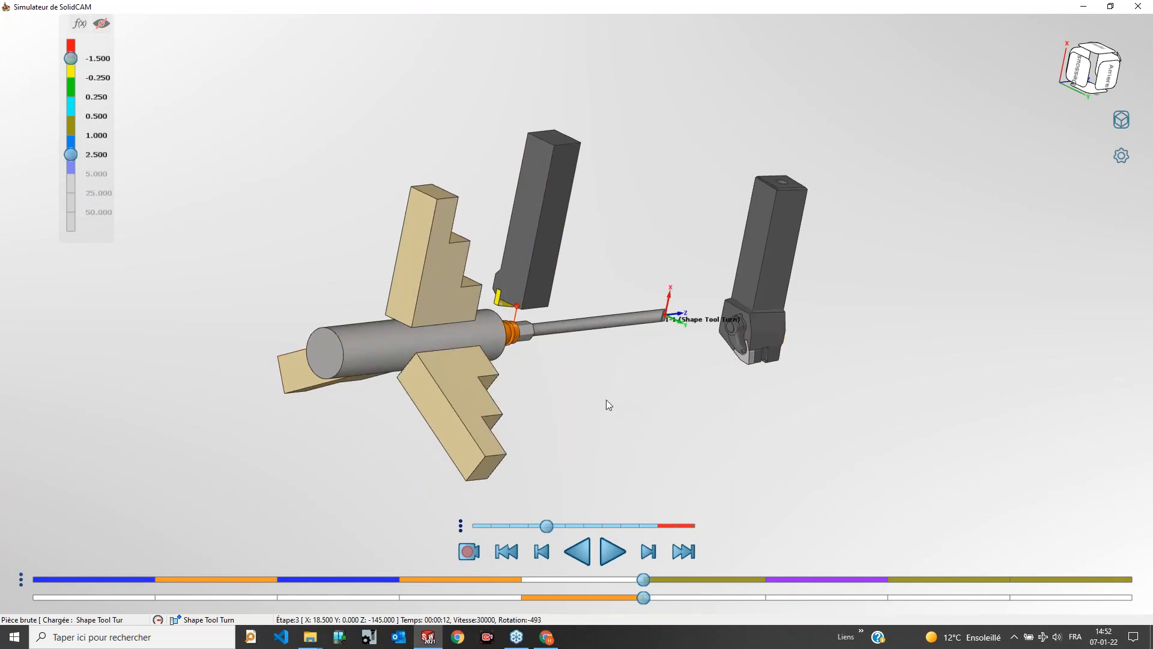
{"action": "middle_click_drag", "start_coordinate": [607, 399], "coordinate": [716, 379]}
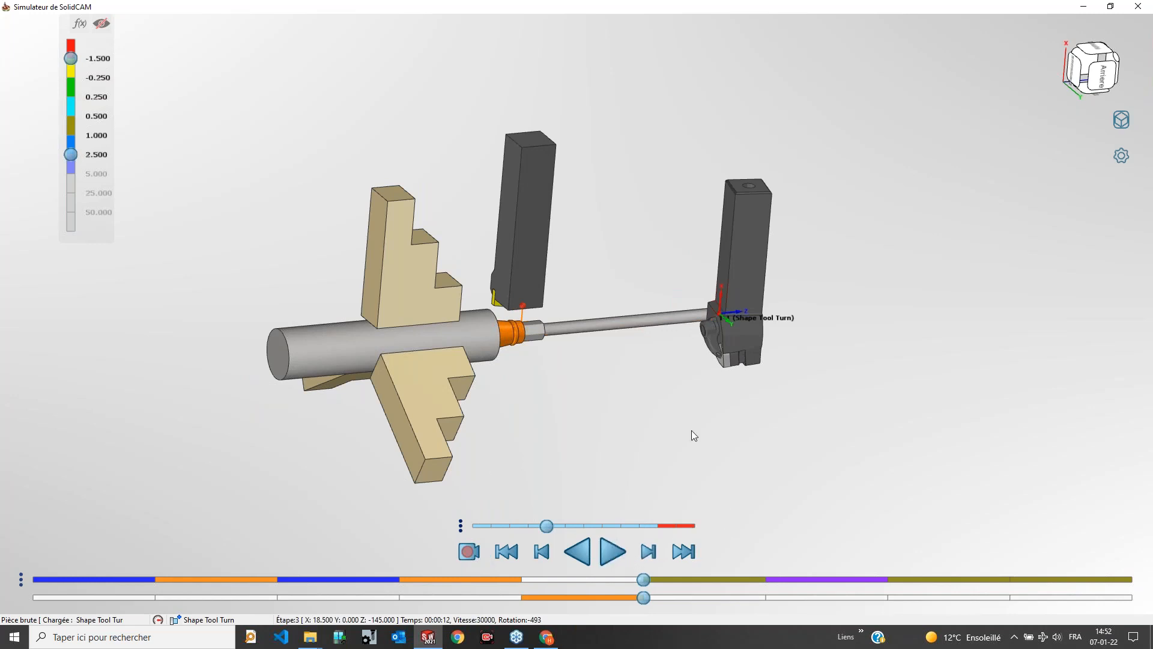
Step: Play the simulation through Handle Profile Turn, Handle Grooves and CUT_OFF, viewing the handle from several angles
{"action": "left_click", "coordinate": [614, 550]}
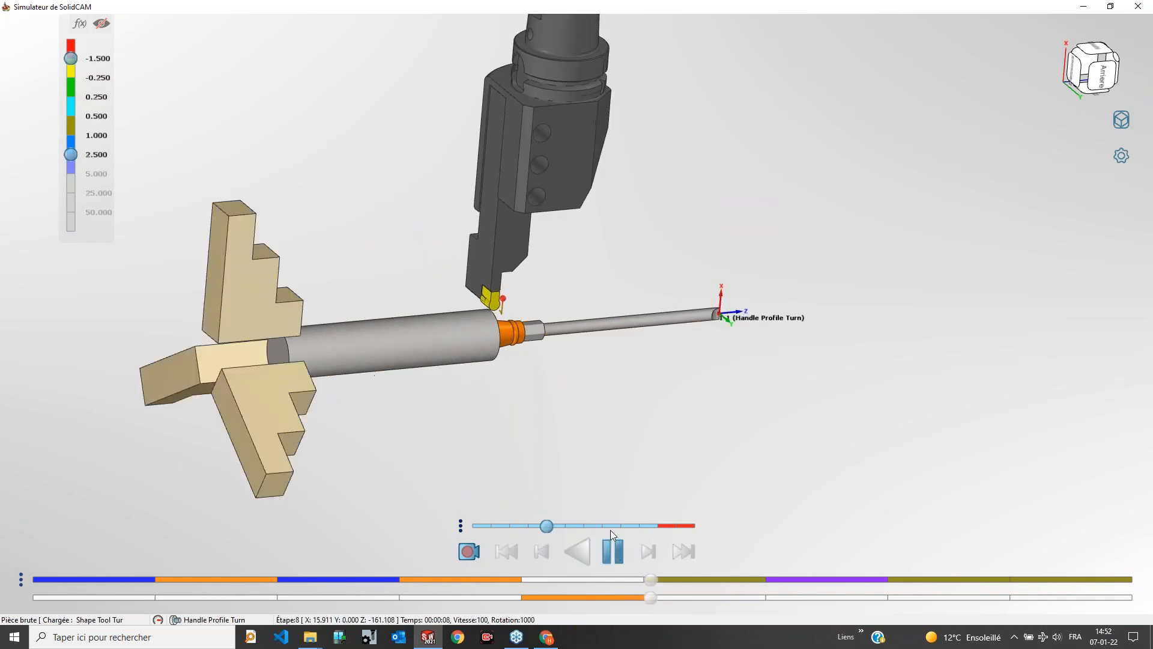
{"action": "middle_click_drag", "start_coordinate": [614, 371], "coordinate": [598, 359]}
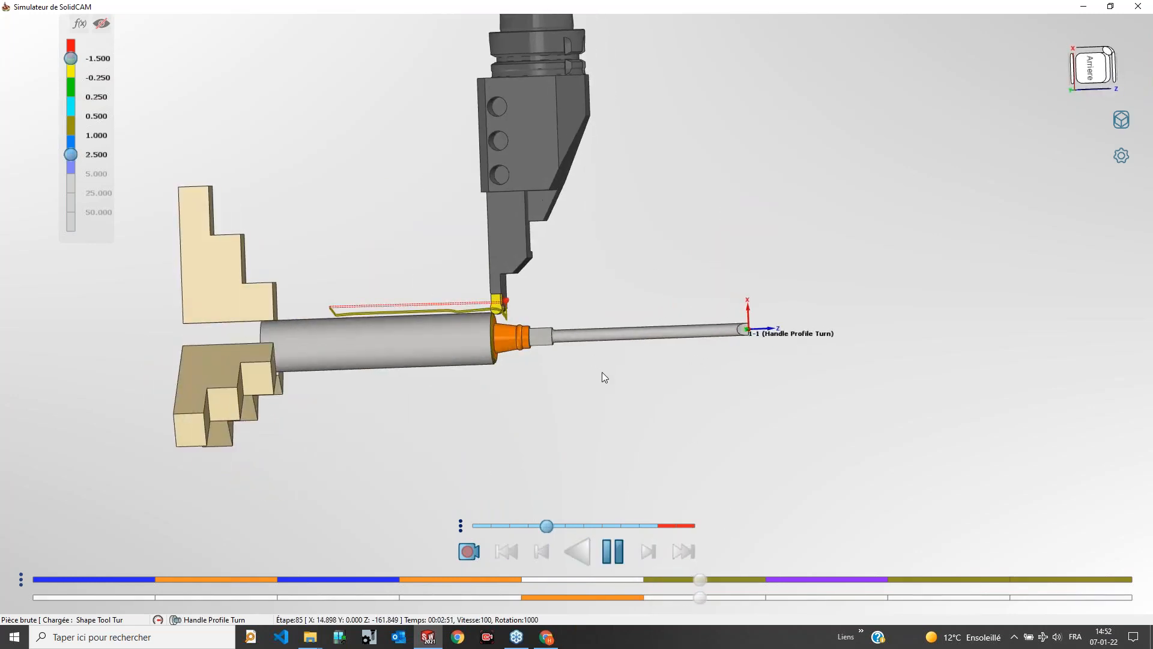
{"action": "scroll", "coordinate": [469, 319], "scroll_direction": "up", "scroll_amount": 2}
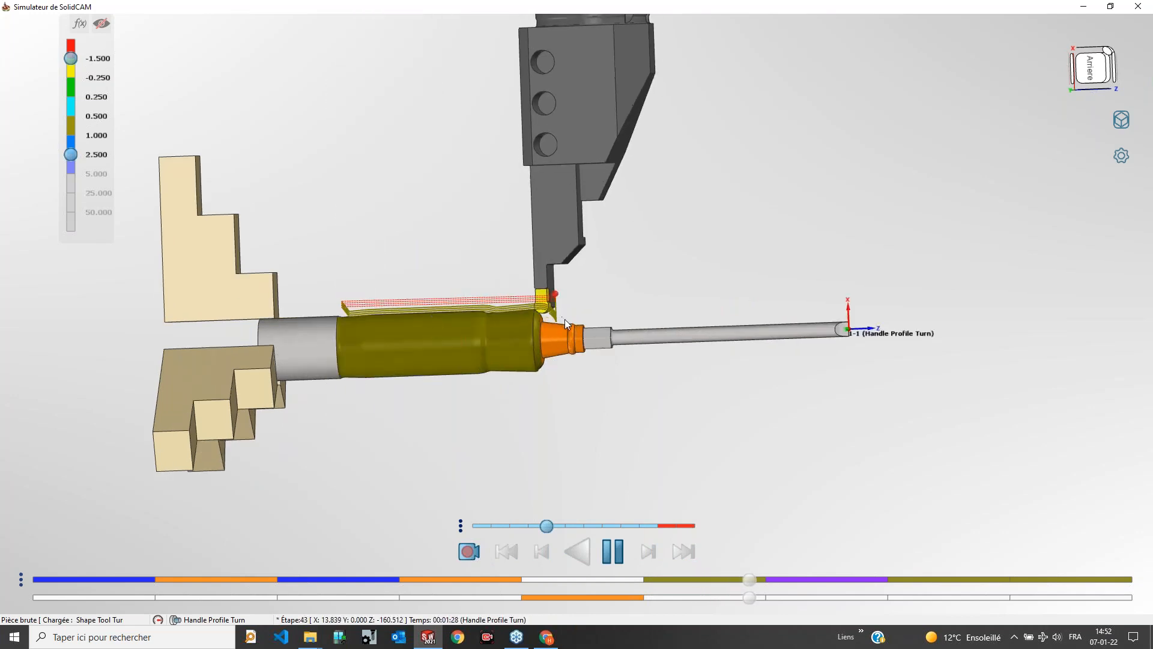
{"action": "middle_click_drag", "start_coordinate": [528, 339], "coordinate": [549, 259]}
{"action": "middle_click_drag", "start_coordinate": [480, 237], "coordinate": [455, 290]}
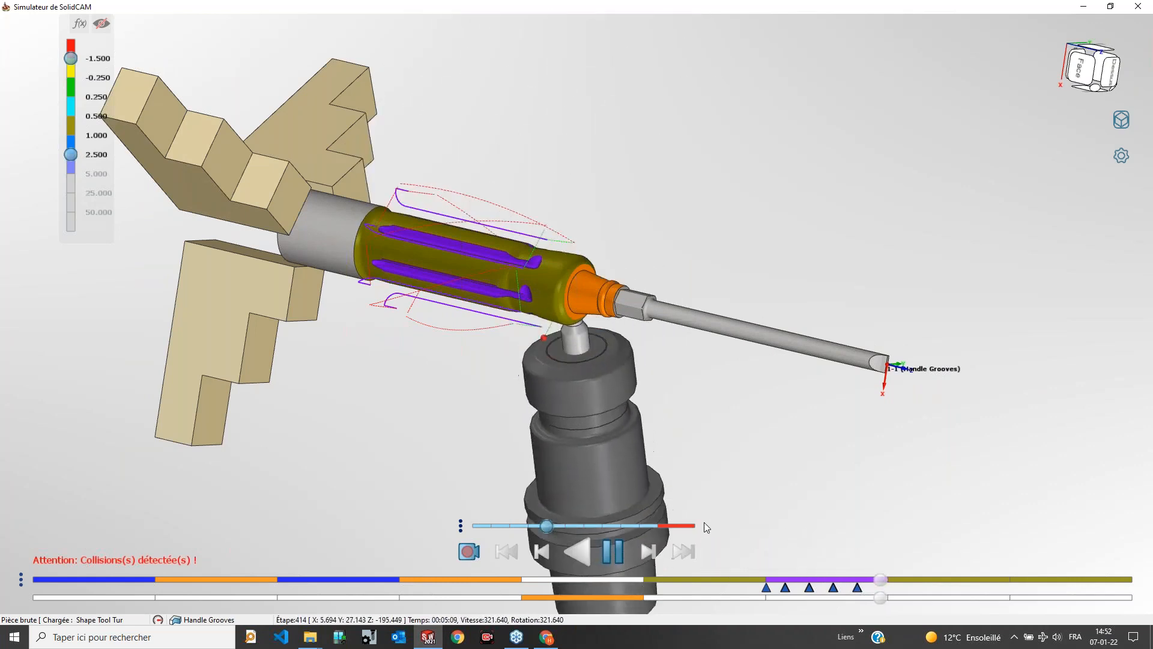
{"action": "scroll", "coordinate": [534, 353], "scroll_direction": "down", "scroll_amount": 3}
{"action": "middle_click_drag", "start_coordinate": [535, 353], "coordinate": [557, 236]}
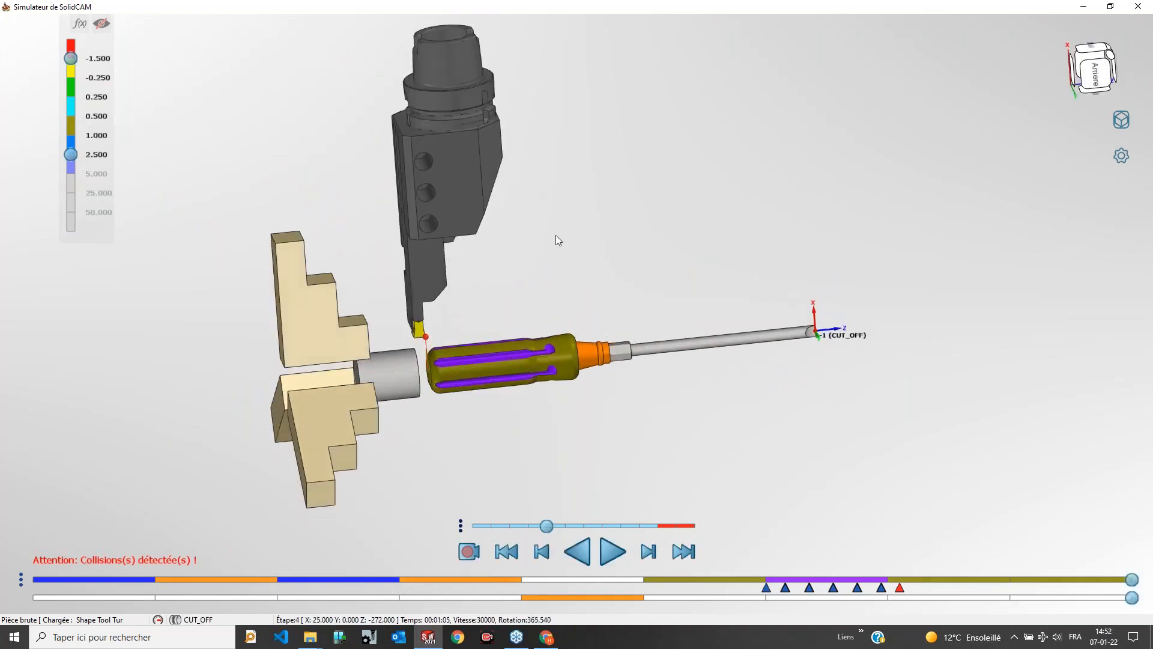
Step: Inspect the fully machined screwdriver after the cut-off and close the simulator
{"action": "mouse_move", "coordinate": [647, 384]}
{"action": "middle_mouse_down"}
{"action": "mouse_move", "coordinate": [637, 350]}
{"action": "mouse_move", "coordinate": [630, 371]}
{"action": "middle_mouse_up"}
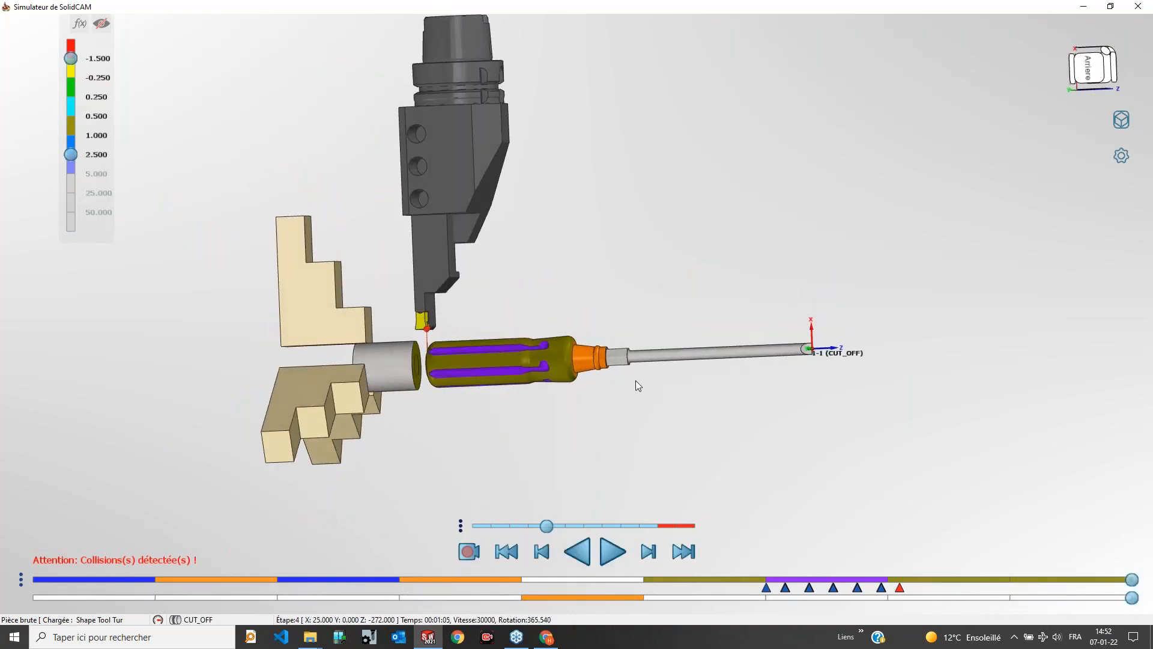
{"action": "scroll", "coordinate": [636, 380], "scroll_direction": "up", "scroll_amount": 3}
{"action": "middle_click_drag", "start_coordinate": [523, 356], "coordinate": [550, 362]}
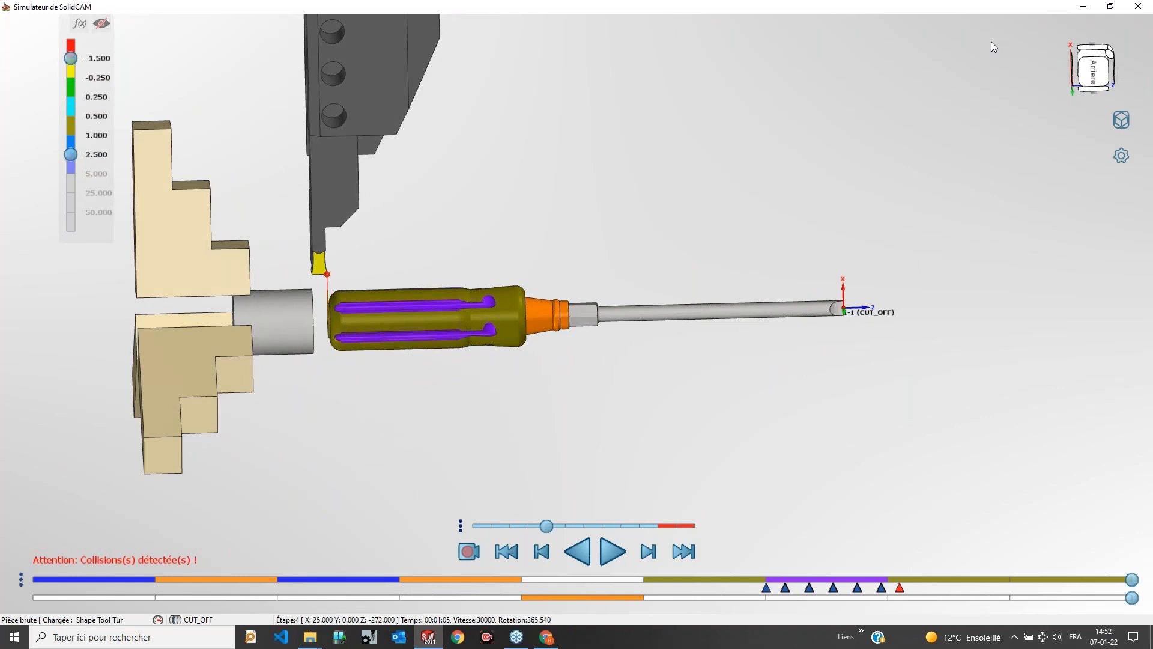
{"action": "left_click", "coordinate": [1139, 6]}
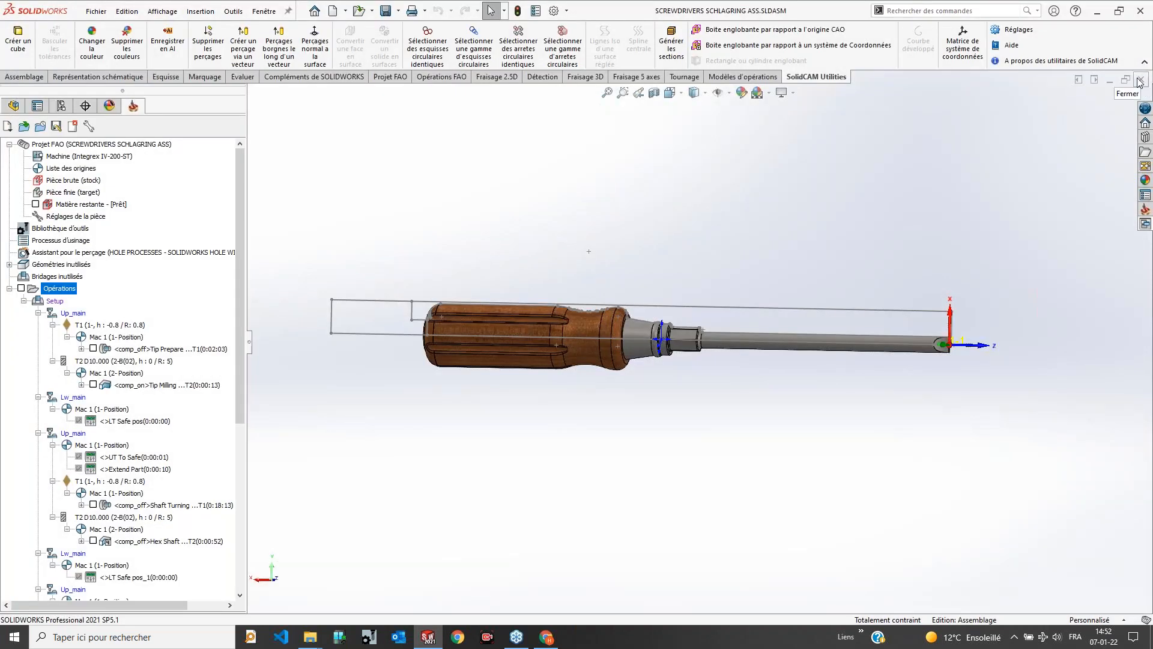
{"action": "left_click", "coordinate": [1145, 211]}
{"action": "left_click", "coordinate": [654, 247]}
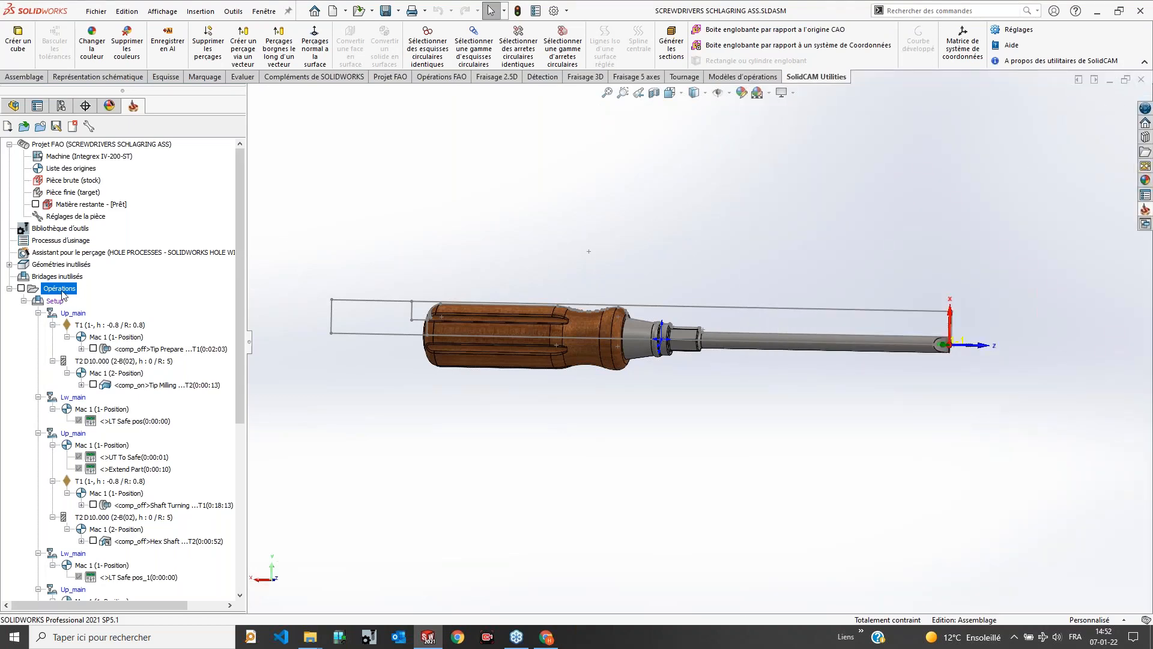
Step: Create an HSM Turbo – Finition 3D UGV operation, review its strategies including the combined Z-constant finishing options, and exit it
{"action": "right_click", "coordinate": [62, 293]}
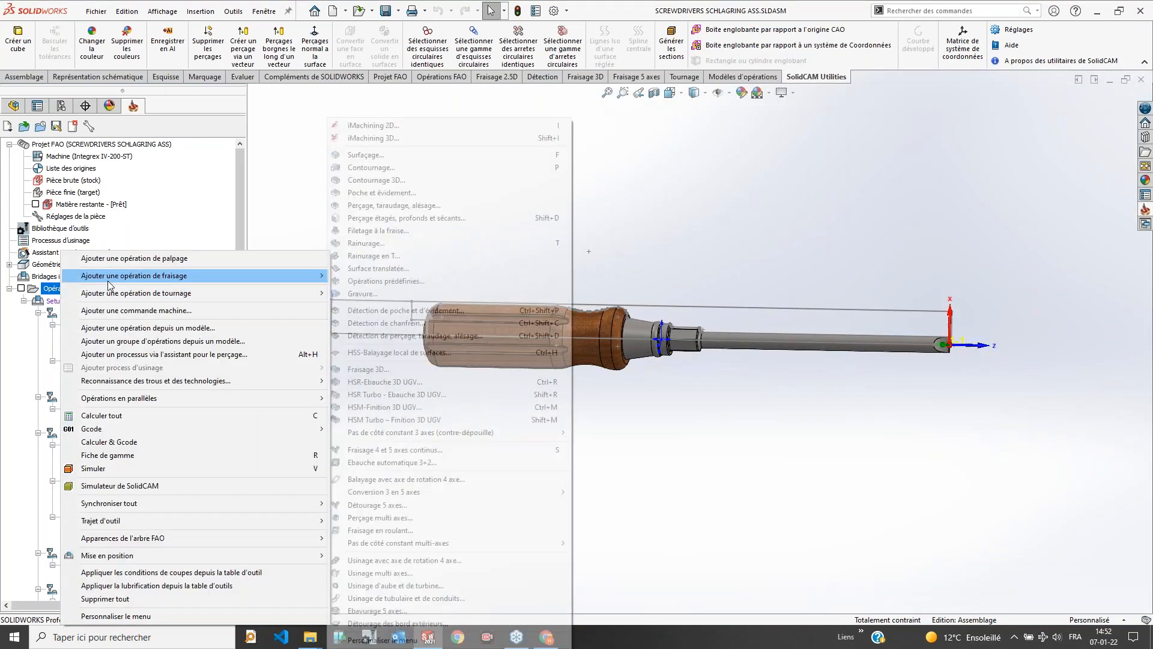
{"action": "mouse_move", "coordinate": [119, 277]}
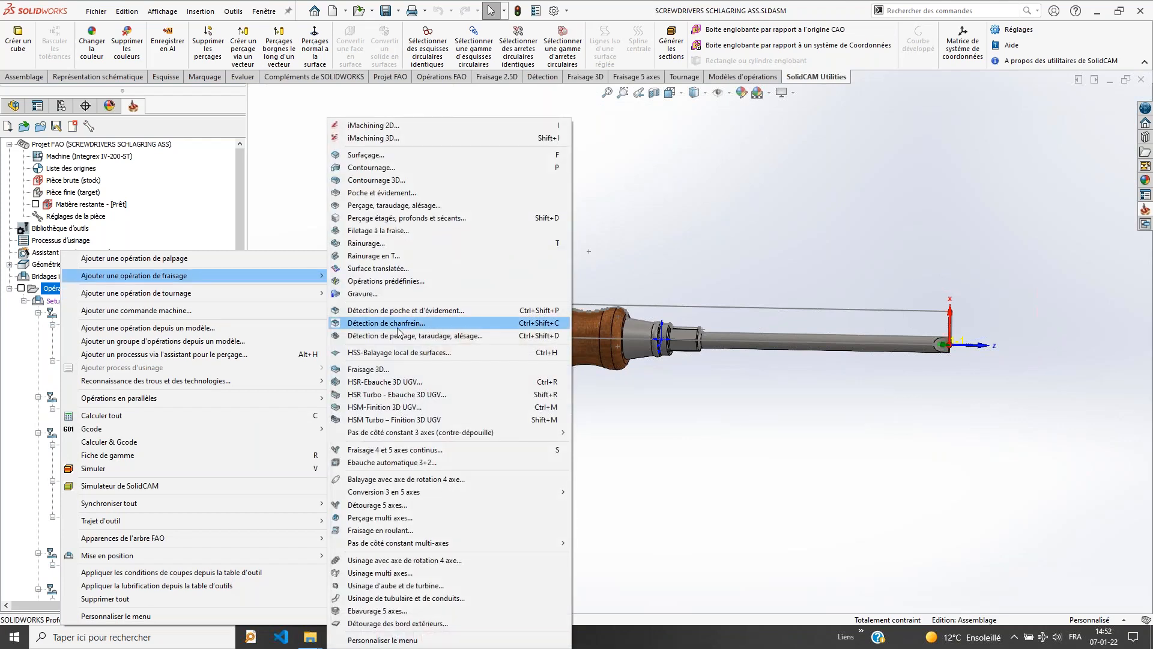
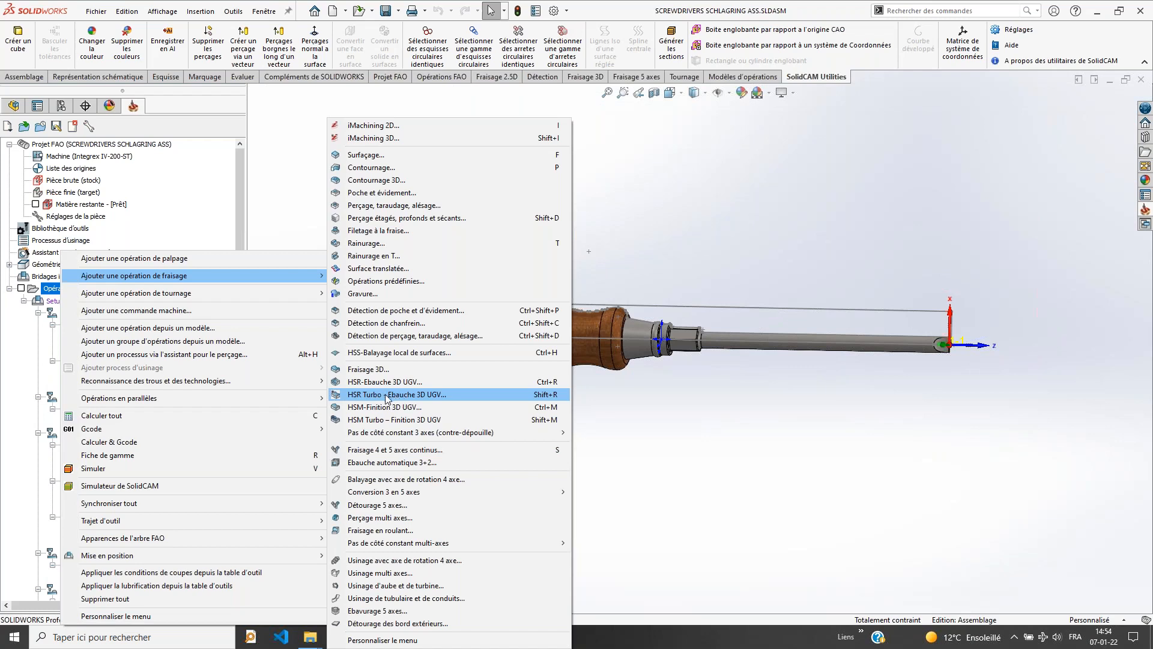
{"action": "left_click", "coordinate": [370, 420]}
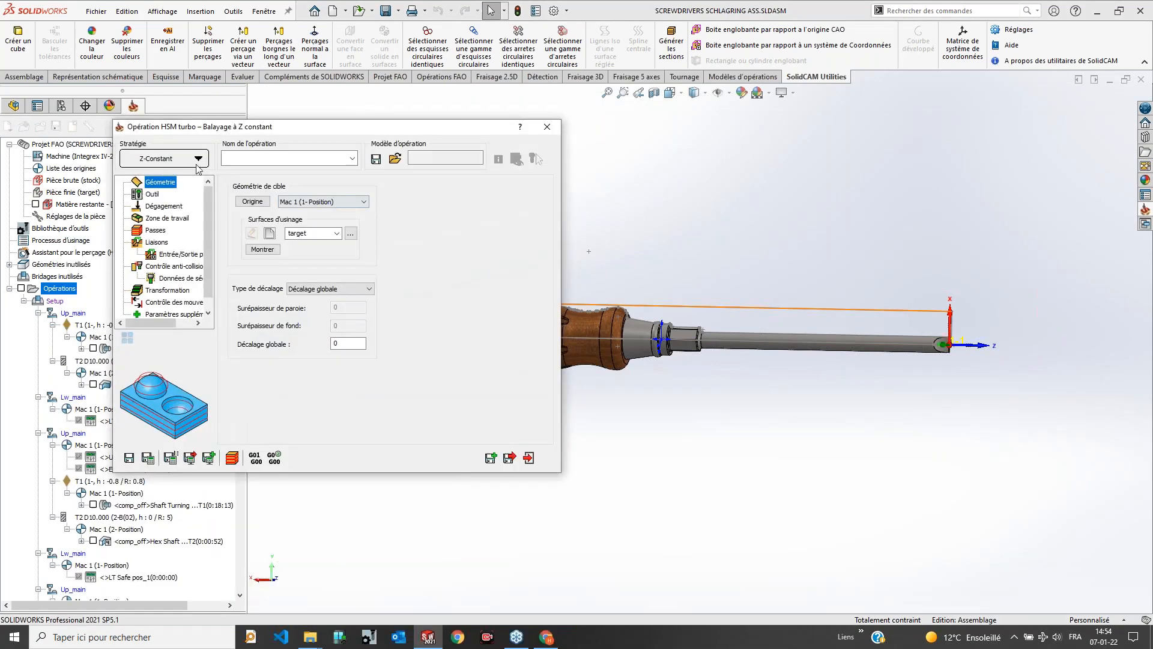
{"action": "left_click", "coordinate": [181, 158]}
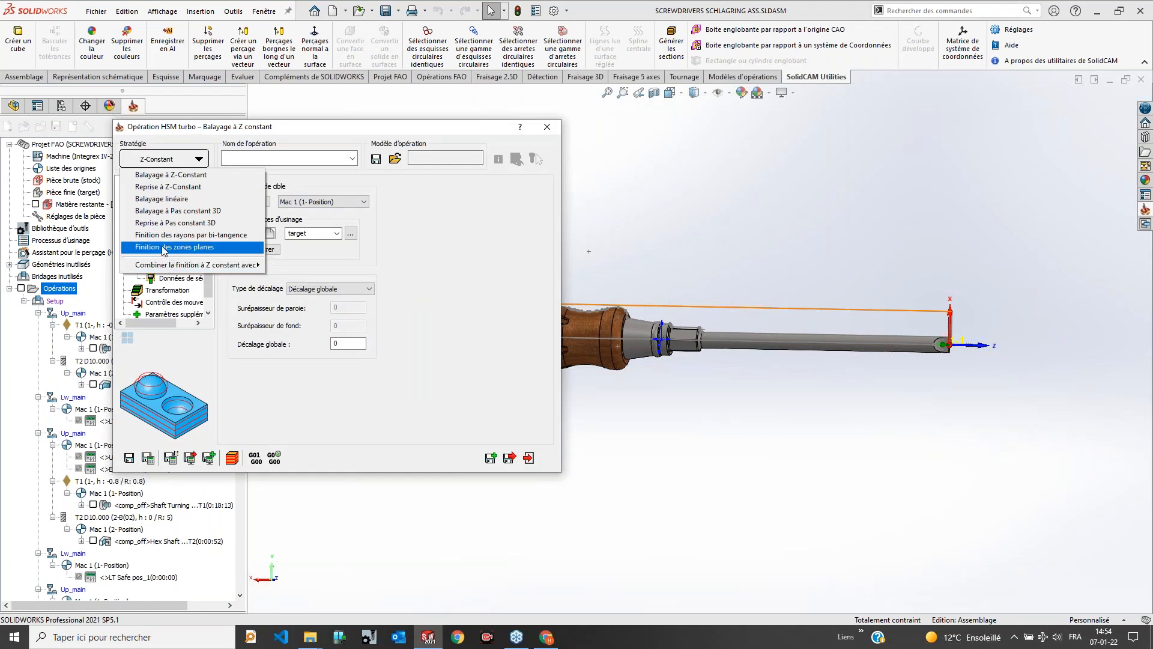
{"action": "mouse_move", "coordinate": [216, 271]}
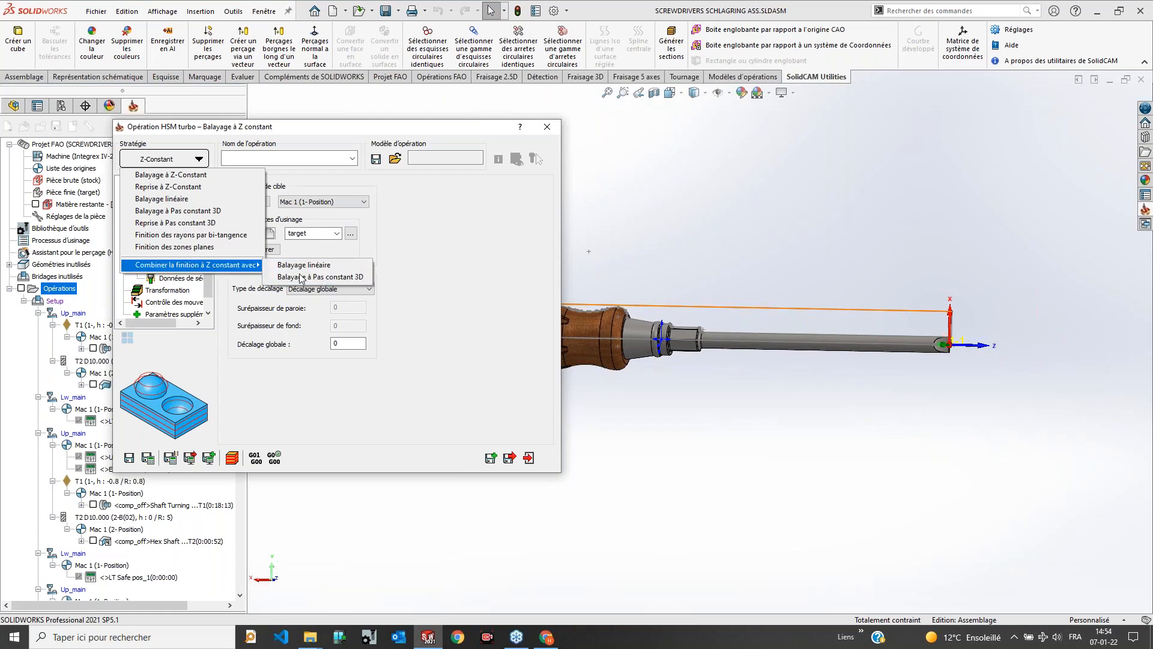
{"action": "left_click", "coordinate": [531, 362]}
{"action": "left_click", "coordinate": [529, 458]}
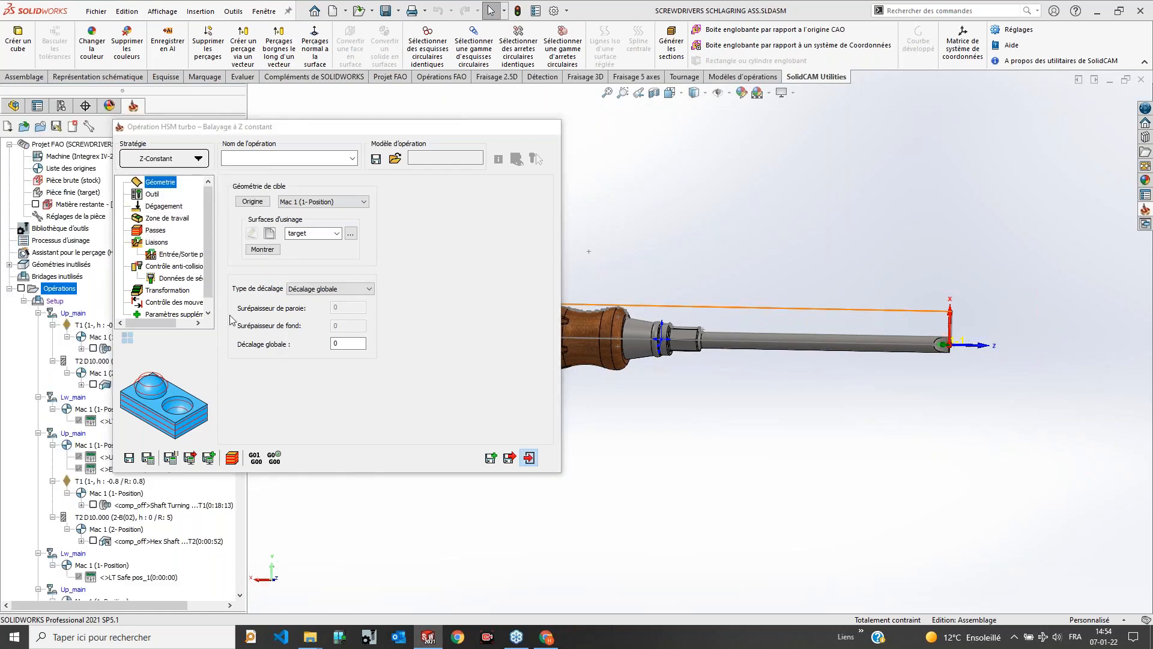
Step: Review the milling operations that can be added to the screwdriver project, down to Ebavurage 5 axes
{"action": "right_click", "coordinate": [71, 289]}
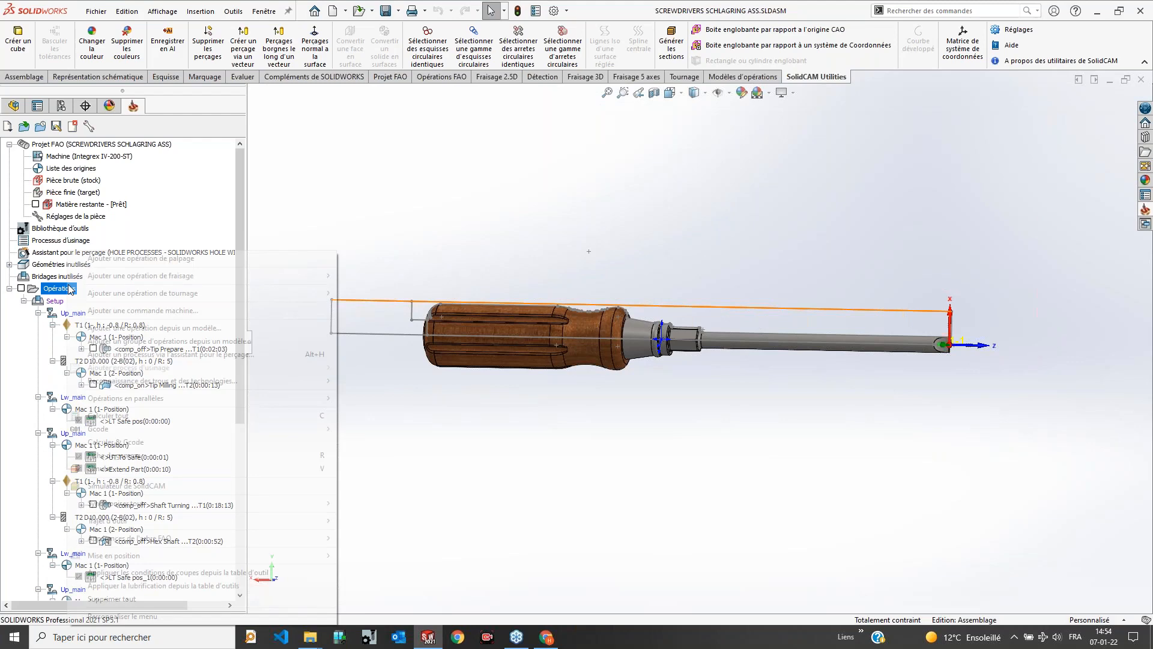
{"action": "mouse_move", "coordinate": [180, 276]}
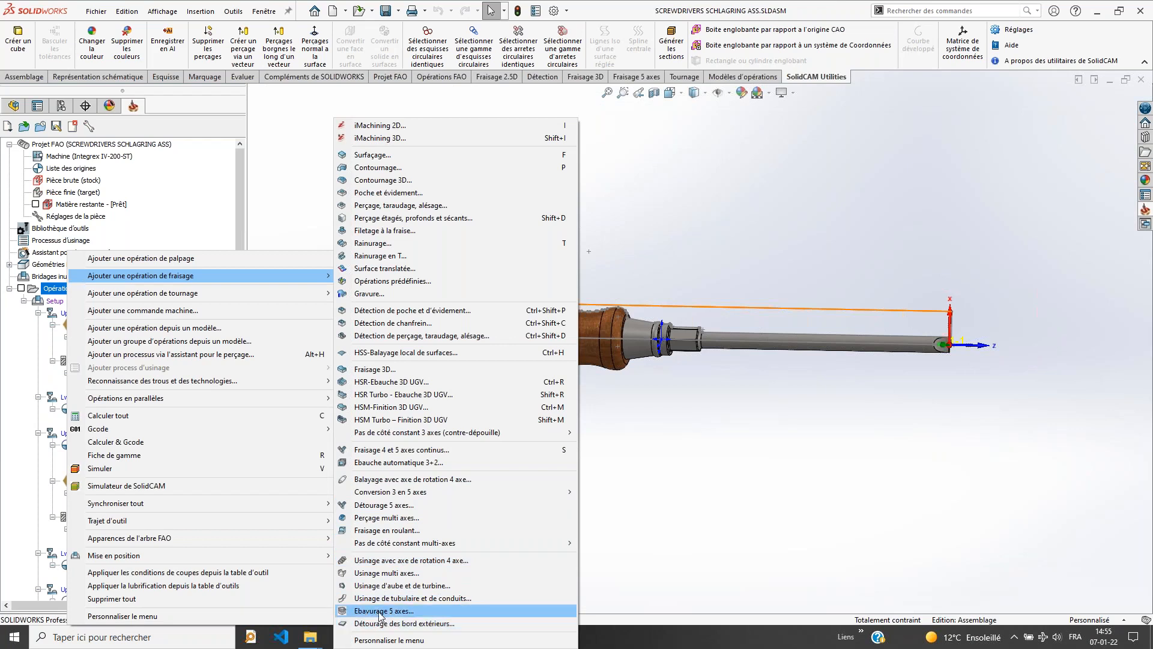
{"action": "left_click", "coordinate": [733, 216]}
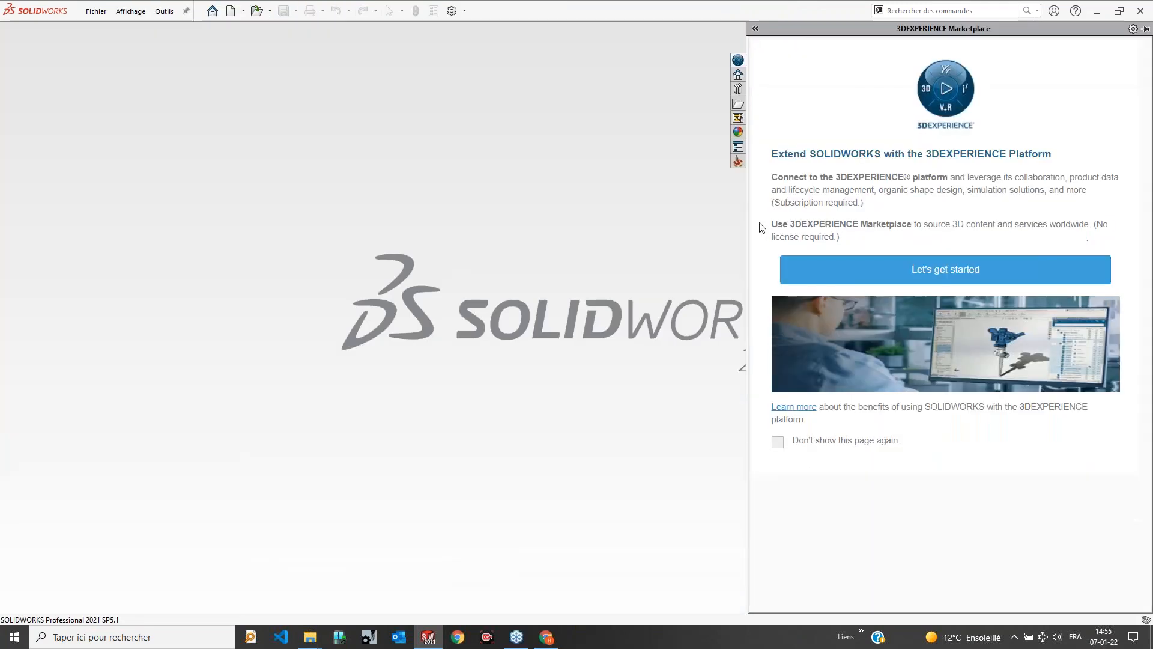
Step: Open the CAM project BRACKET.prz from the 6-AUTO 3+2 folder, declining to locate the original model
{"action": "left_click", "coordinate": [740, 163]}
{"action": "left_click", "coordinate": [900, 133]}
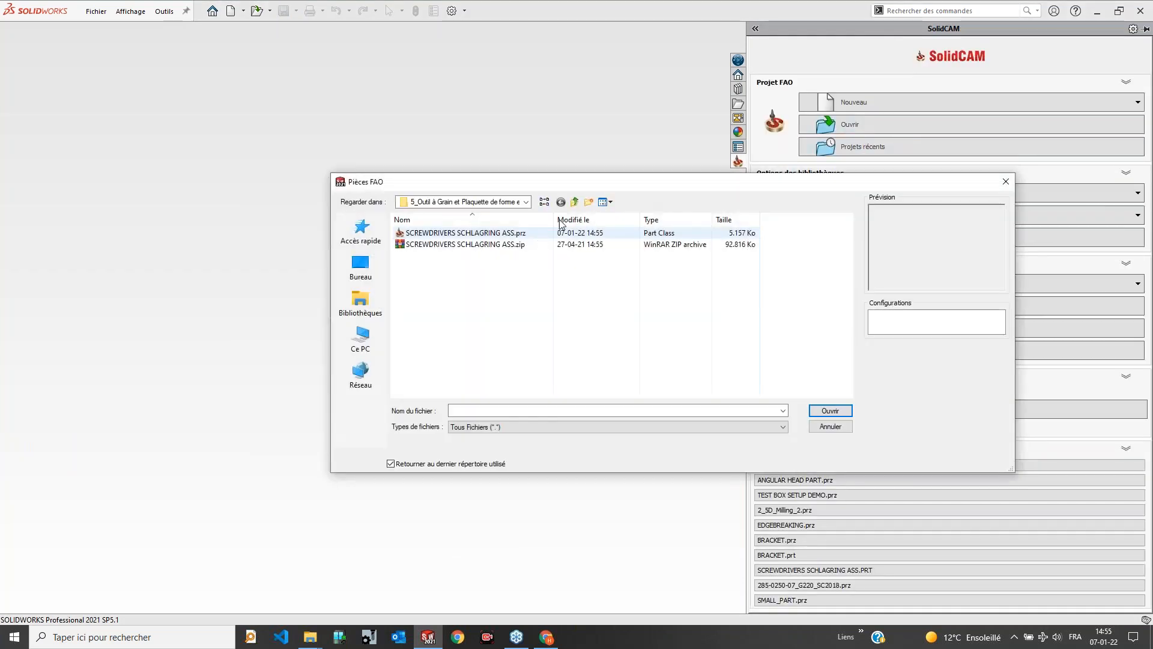
{"action": "left_click", "coordinate": [576, 204]}
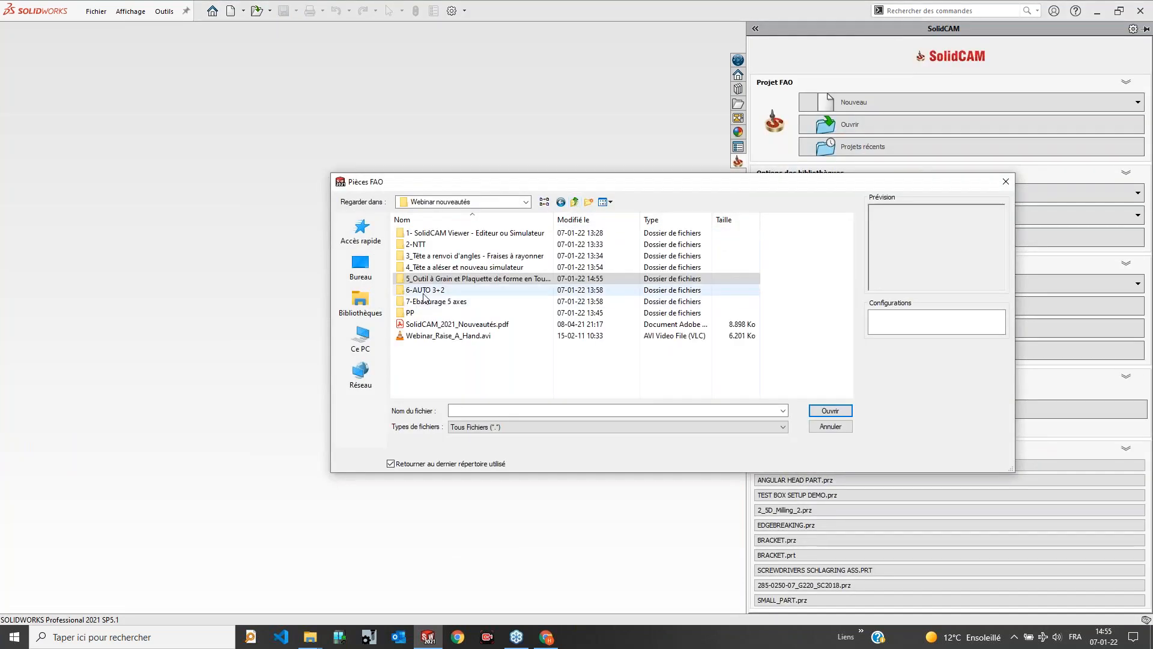
{"action": "double_click", "coordinate": [428, 277]}
{"action": "left_click", "coordinate": [427, 279]}
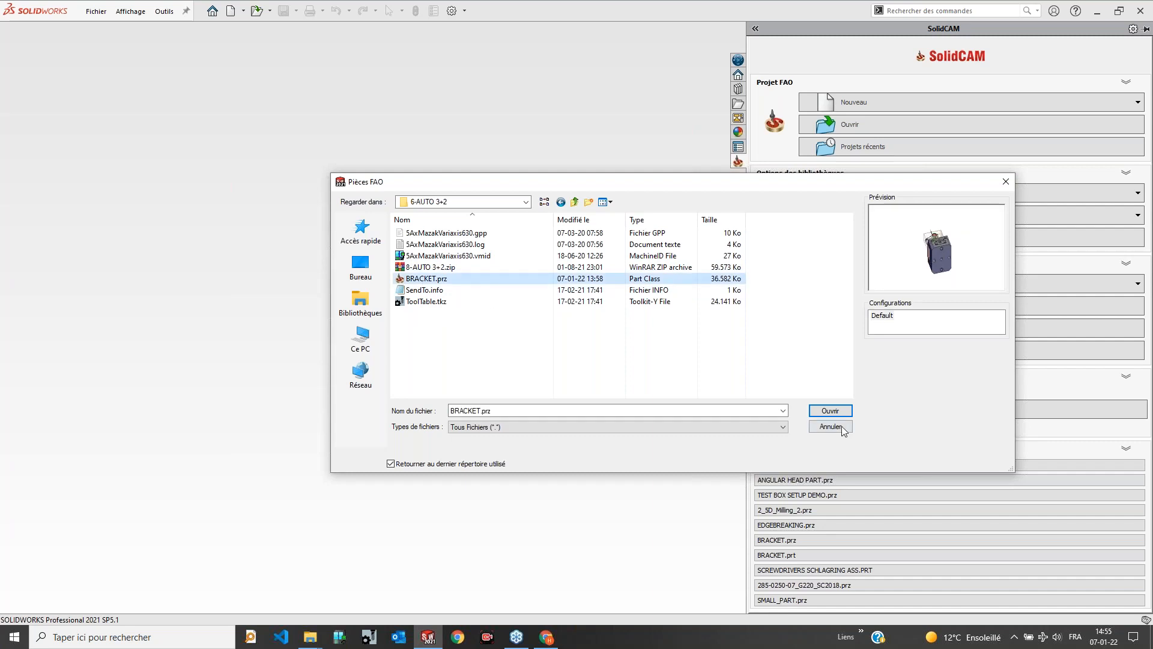
{"action": "left_click", "coordinate": [831, 411]}
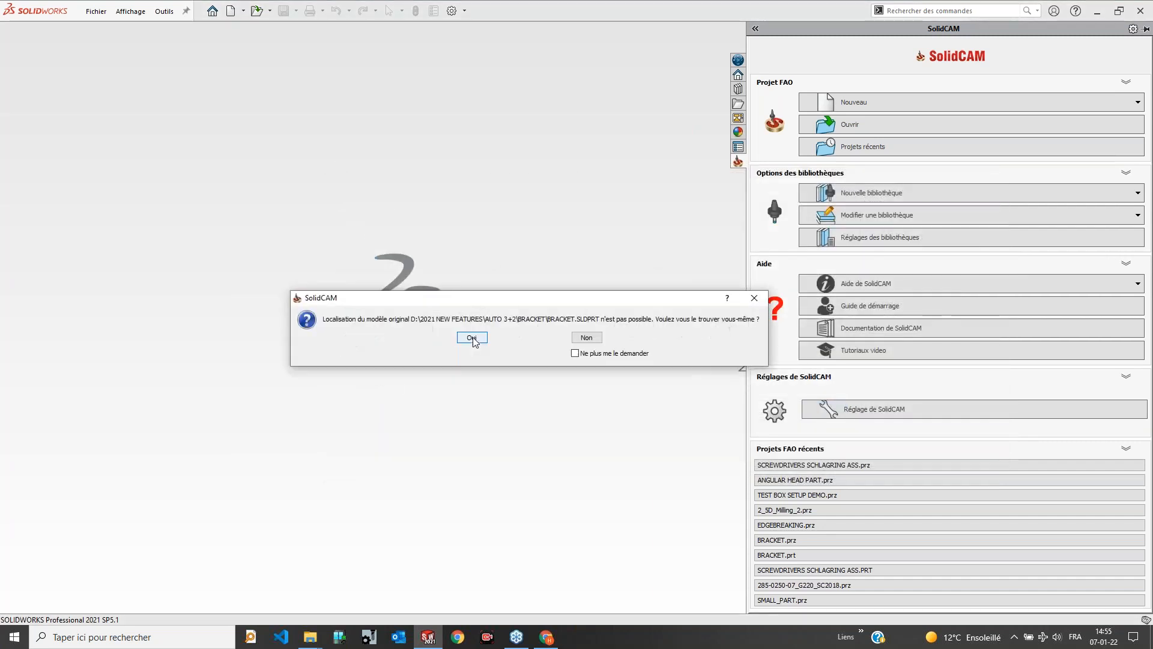
{"action": "left_click", "coordinate": [581, 337]}
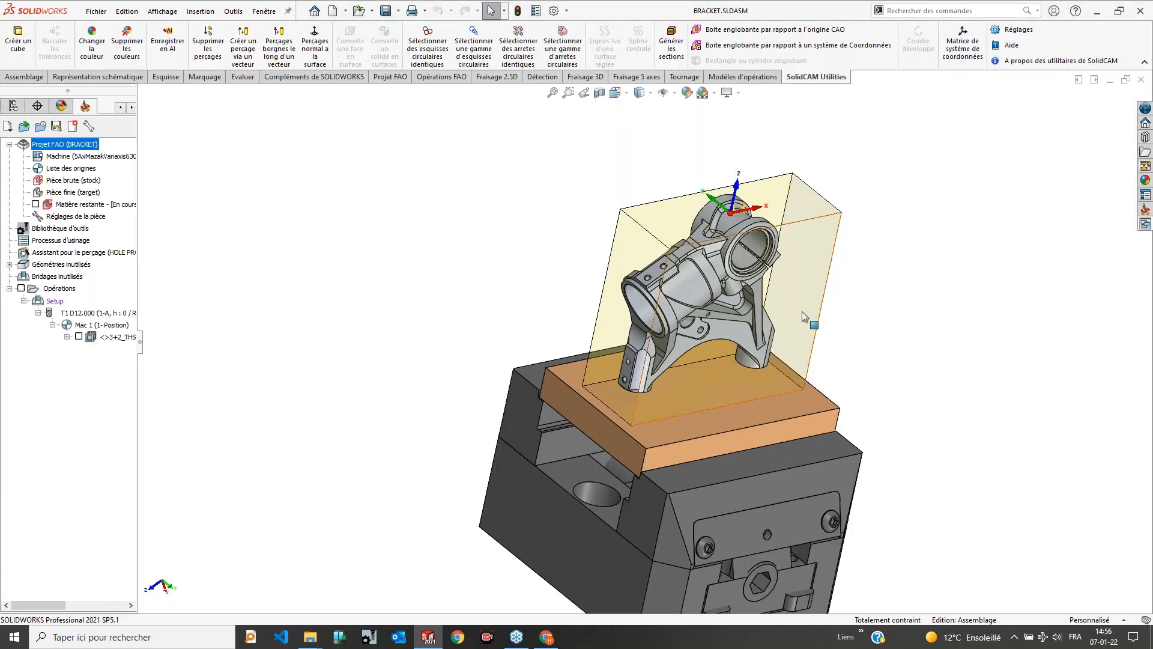
Step: Inspect the clamped bracket and the geometry settings of 3+2_THSR_Cntr_target, and exit the operation without saving
{"action": "middle_click_drag", "start_coordinate": [764, 260], "coordinate": [814, 300]}
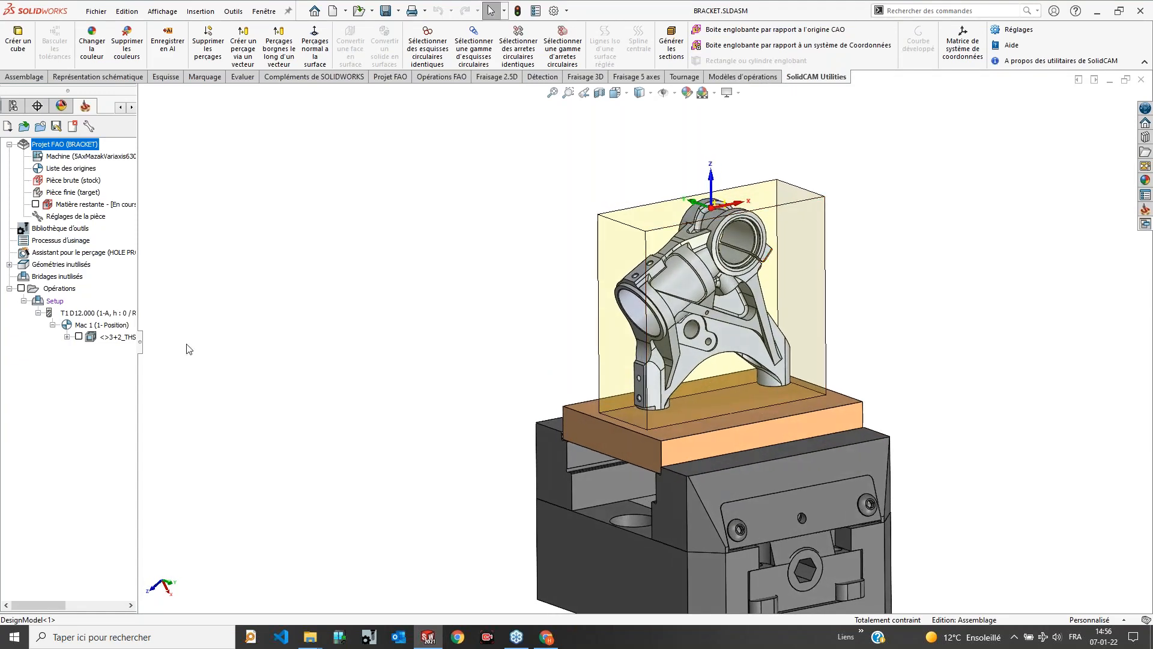
{"action": "left_click", "coordinate": [98, 336]}
{"action": "double_click", "coordinate": [98, 336]}
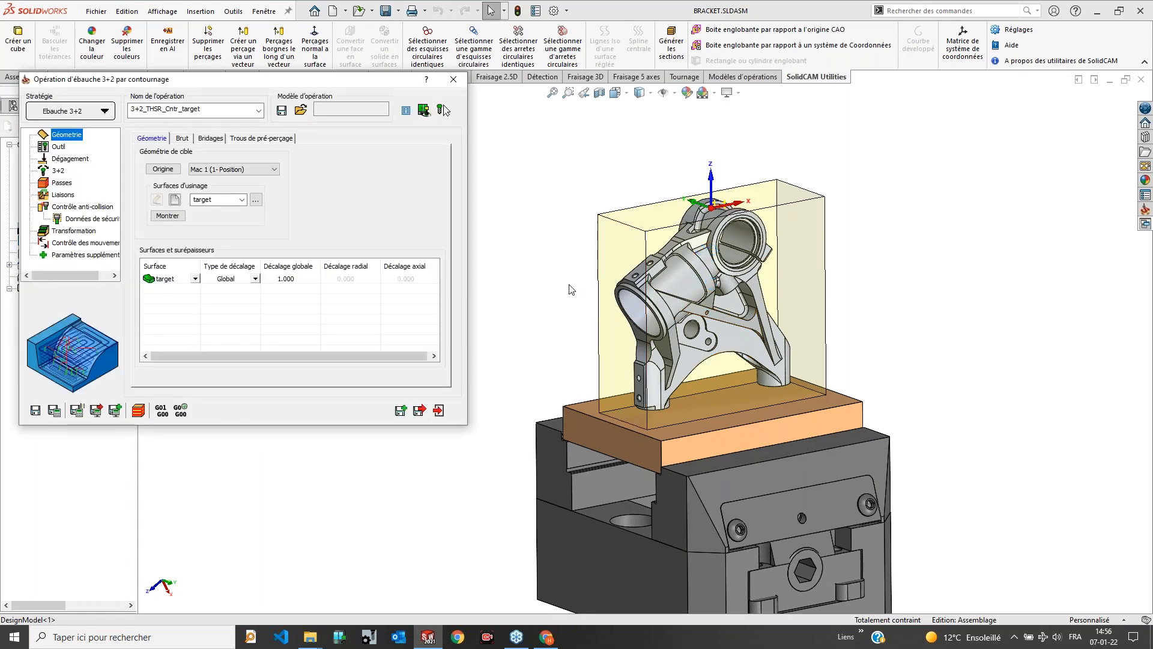
{"action": "left_click_drag", "start_coordinate": [167, 79], "coordinate": [305, 89]}
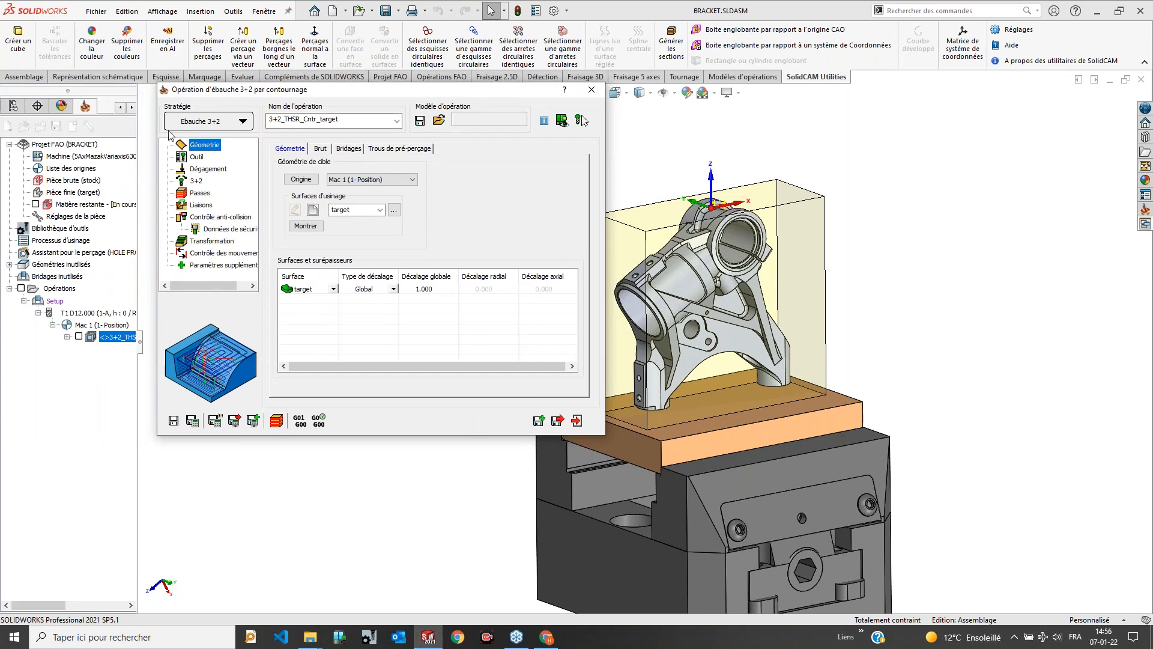
{"action": "left_click", "coordinate": [576, 420]}
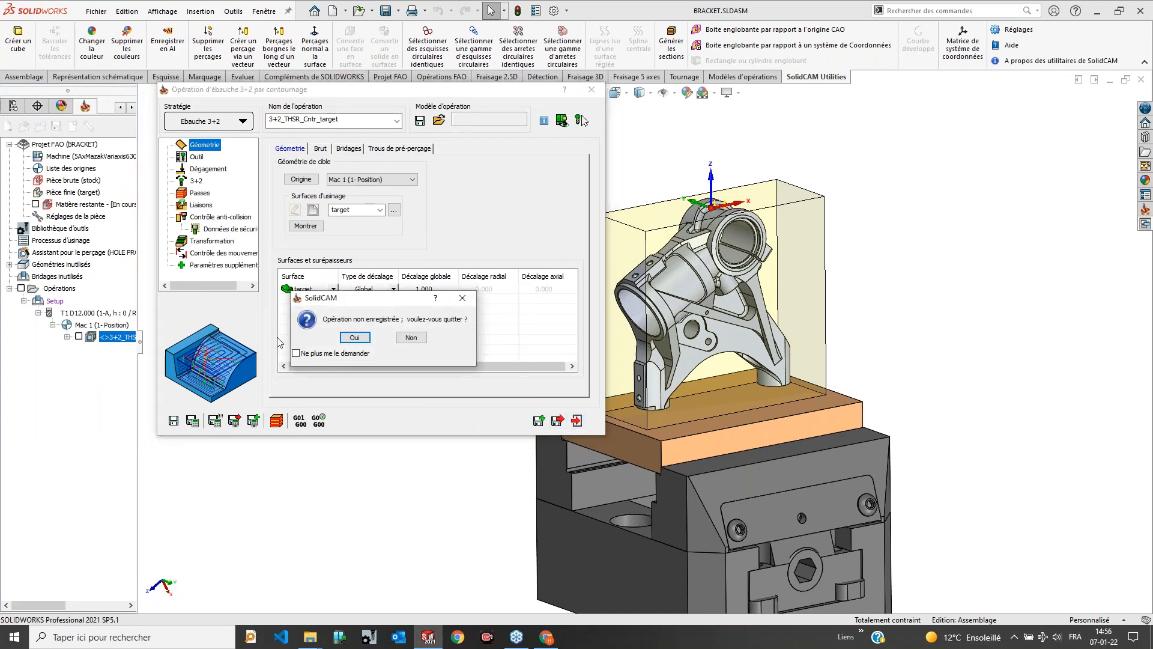
{"action": "left_click", "coordinate": [360, 338]}
Step: Reopen the 3+2_THSR_Cntr_target roughing operation and review the modes of its 3+2 tilt strategy
{"action": "right_click", "coordinate": [72, 289]}
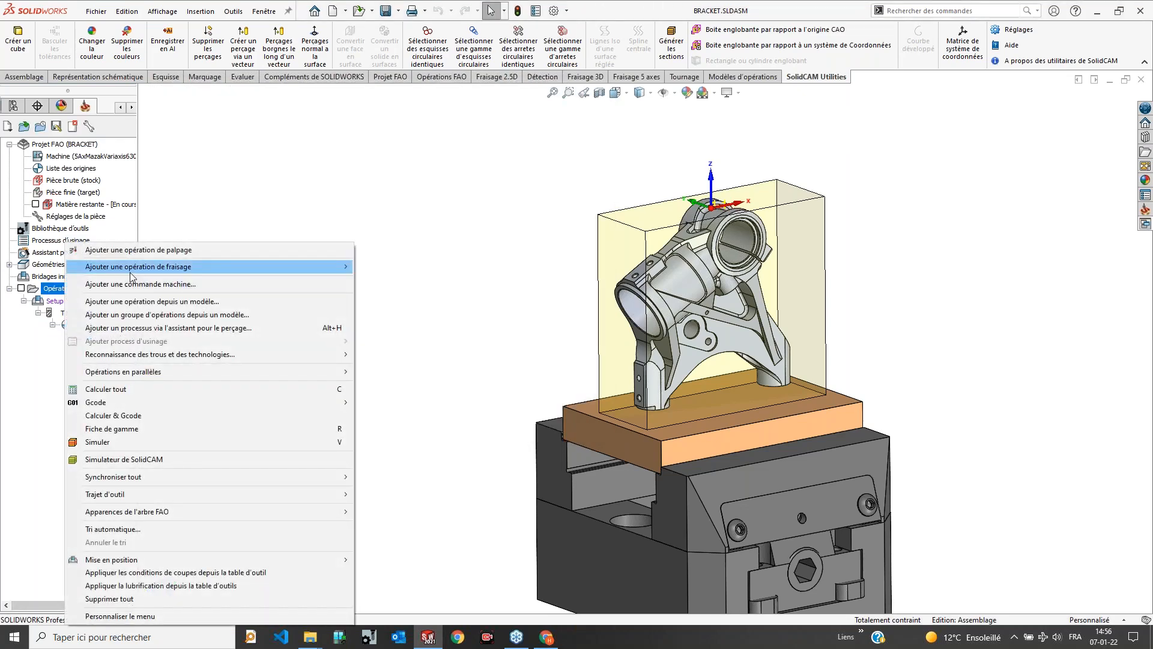
{"action": "mouse_move", "coordinate": [131, 276]}
{"action": "left_click", "coordinate": [434, 469]}
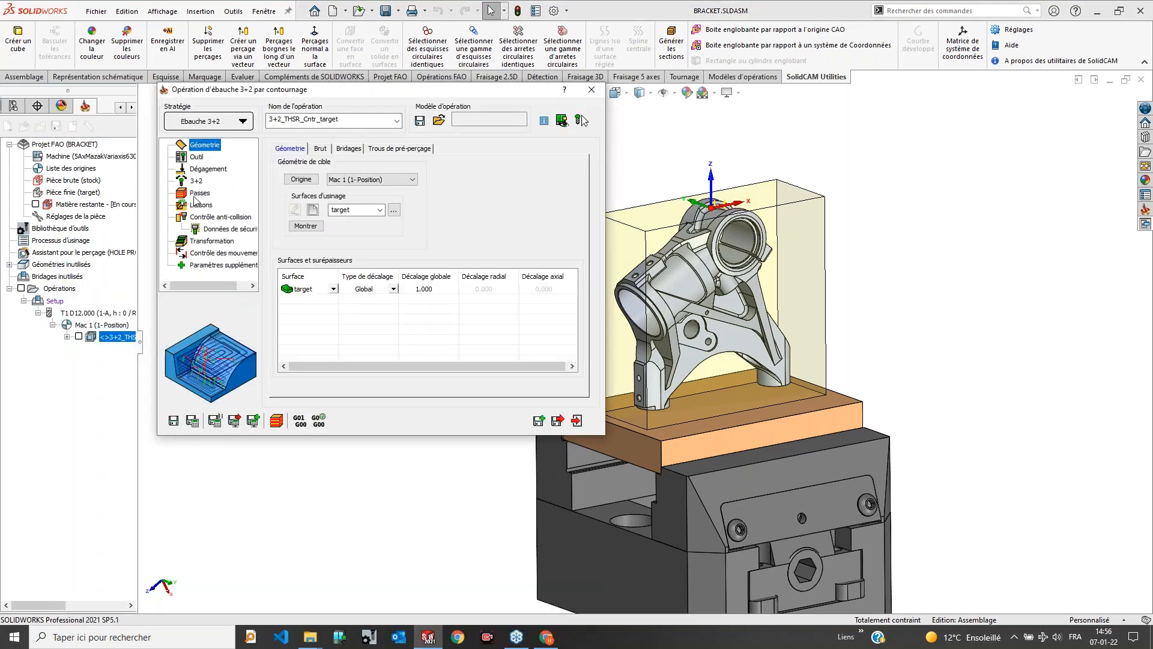
{"action": "left_click", "coordinate": [197, 181]}
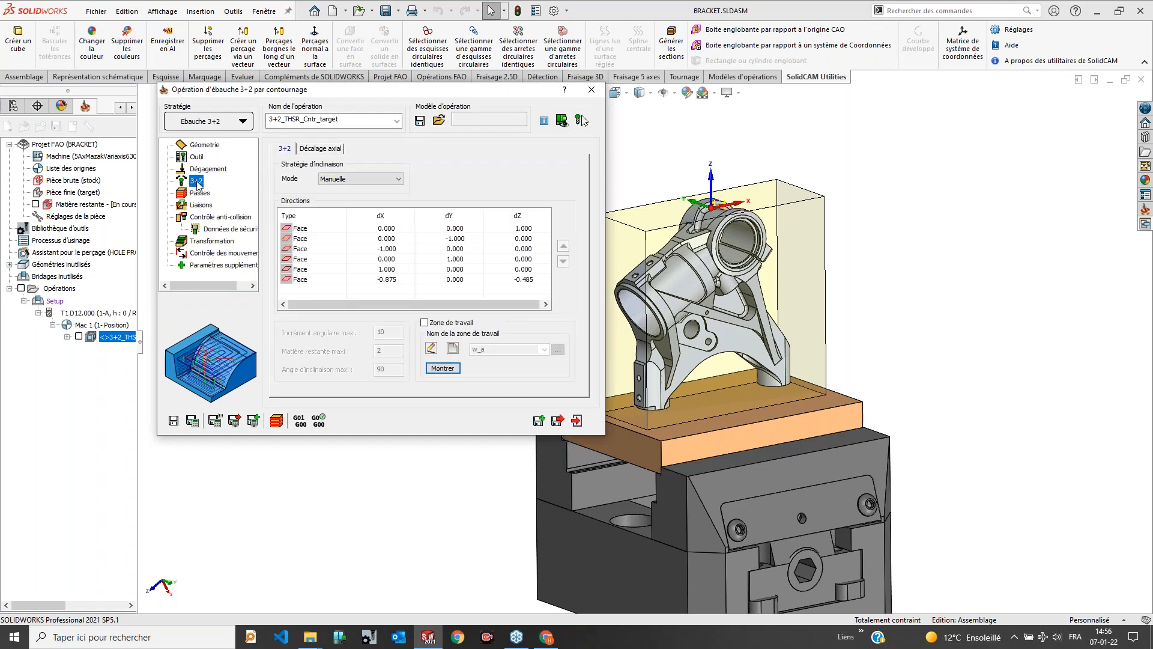
{"action": "left_click", "coordinate": [358, 178]}
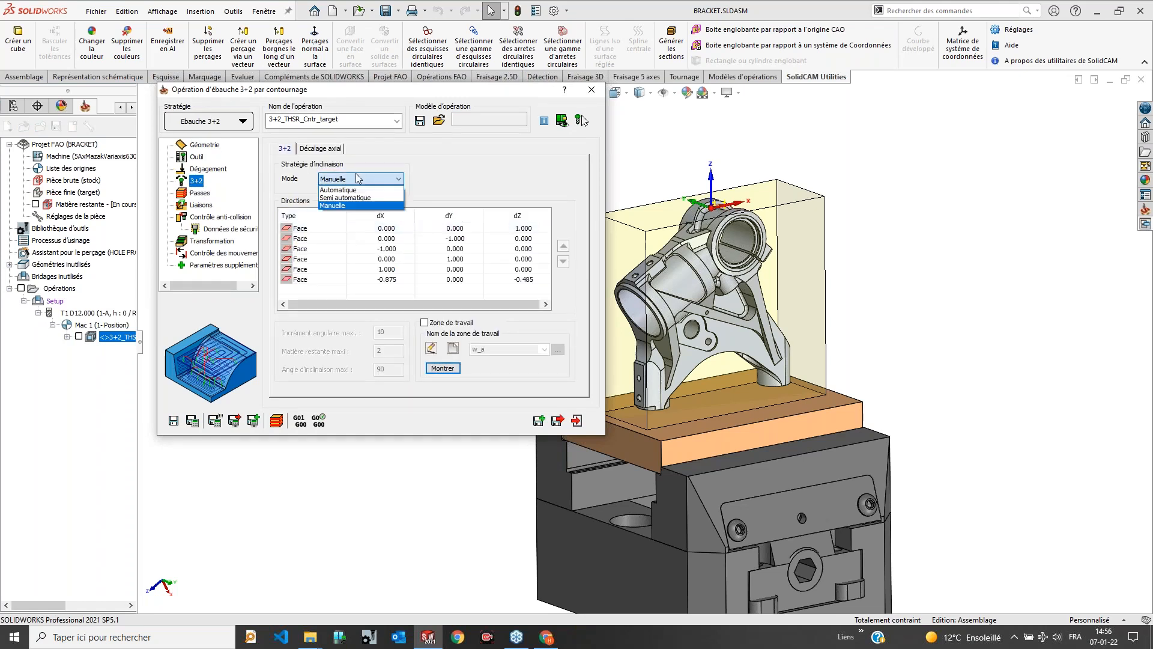
{"action": "left_click", "coordinate": [464, 175]}
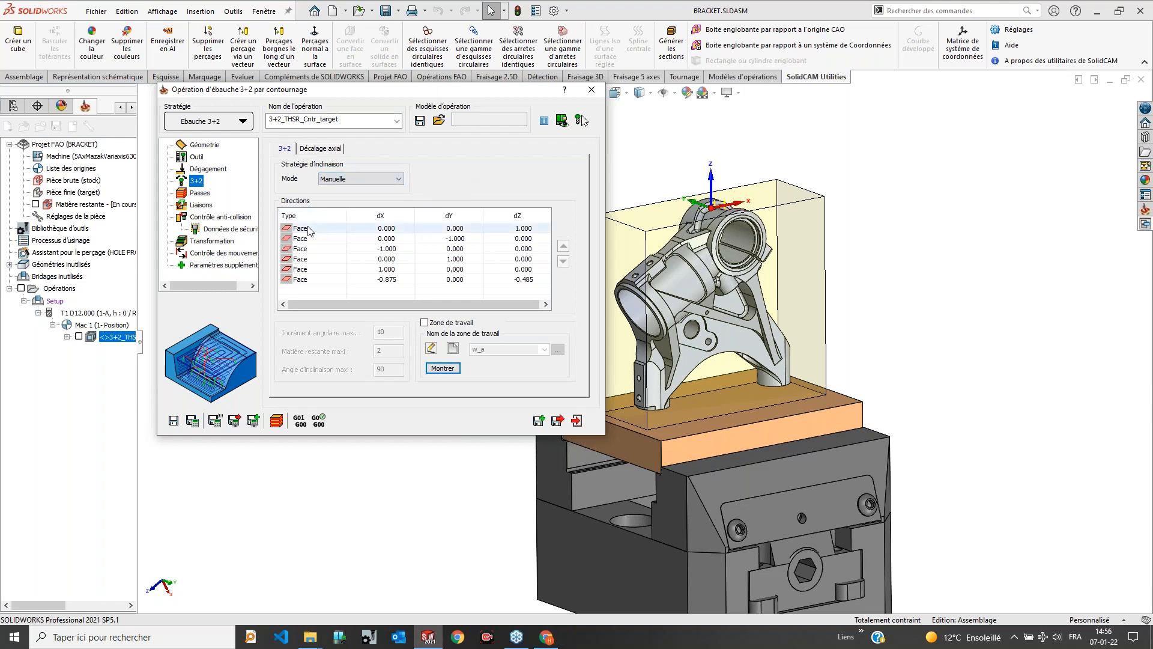
Step: Review the options for adding a machining direction, compare the listed directions with the bracket, and exit the operation without saving
{"action": "right_click", "coordinate": [318, 238]}
{"action": "mouse_move", "coordinate": [360, 243]}
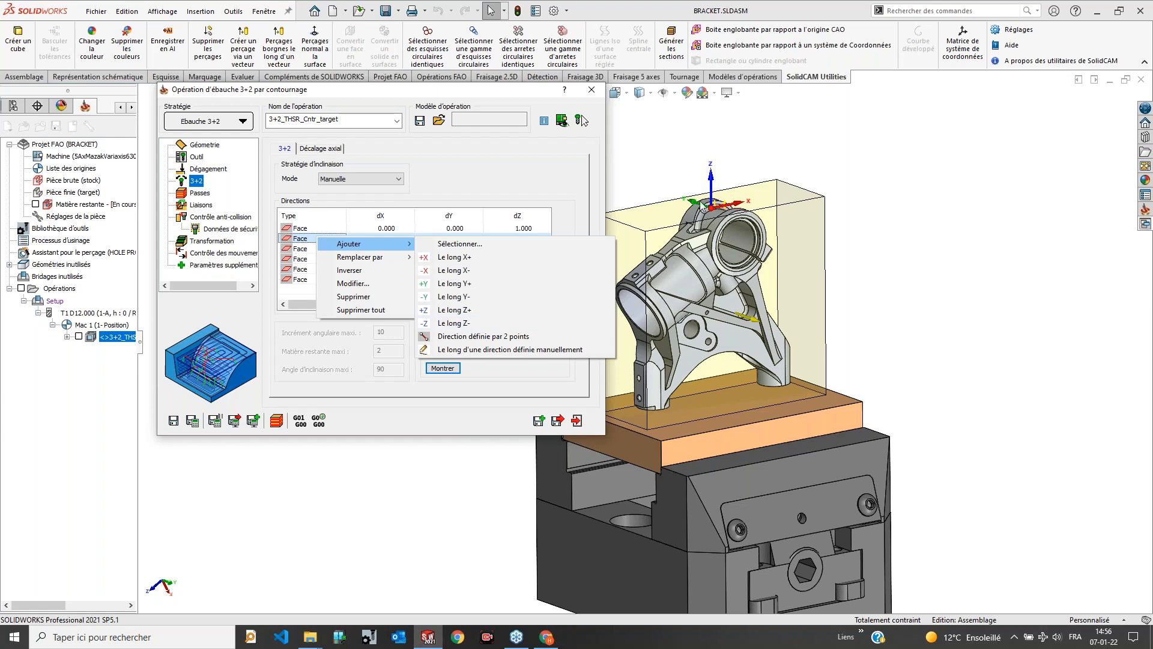
{"action": "left_click", "coordinate": [467, 324]}
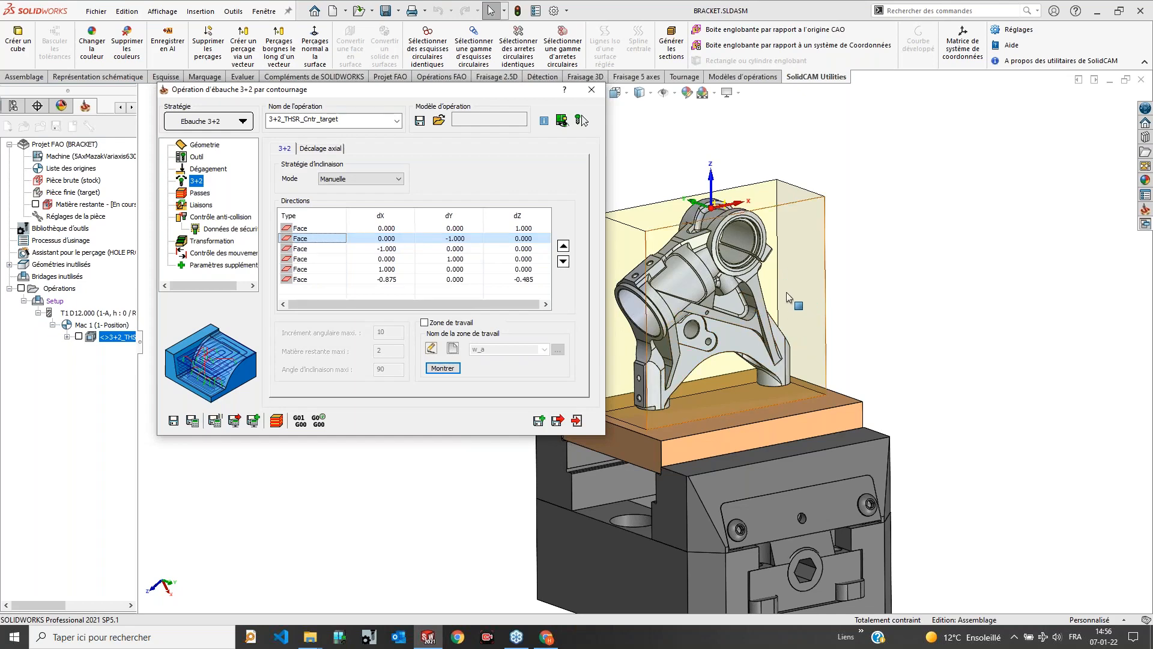
{"action": "scroll", "coordinate": [649, 289], "scroll_direction": "up", "scroll_amount": 4}
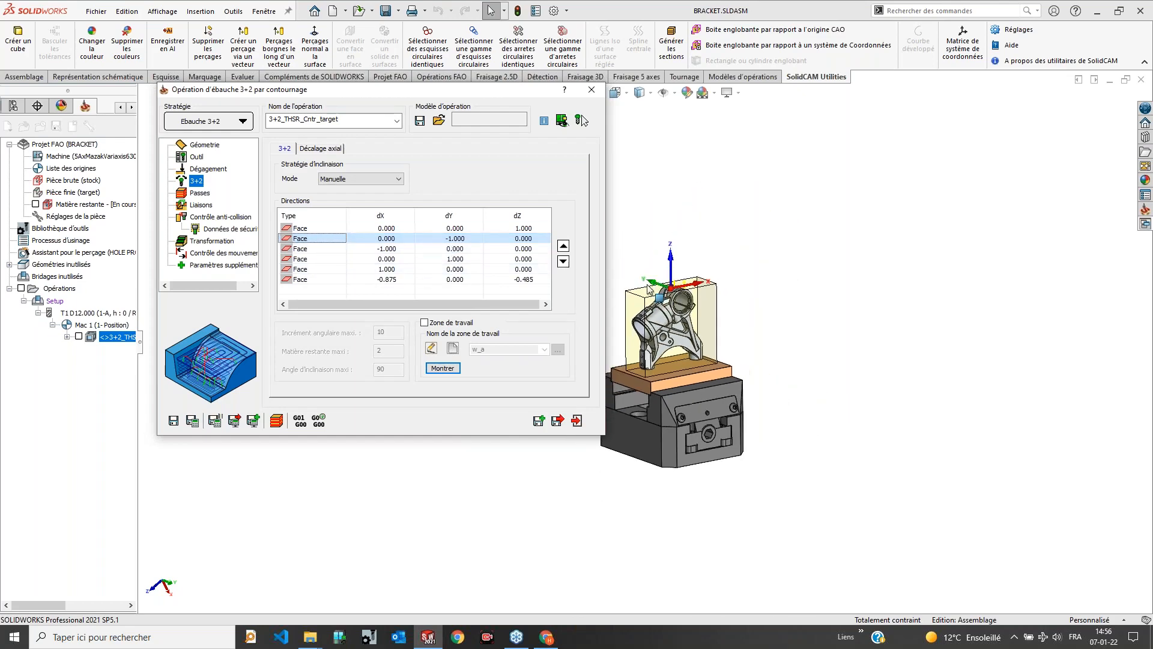
{"action": "scroll", "coordinate": [649, 290], "scroll_direction": "down", "scroll_amount": 4}
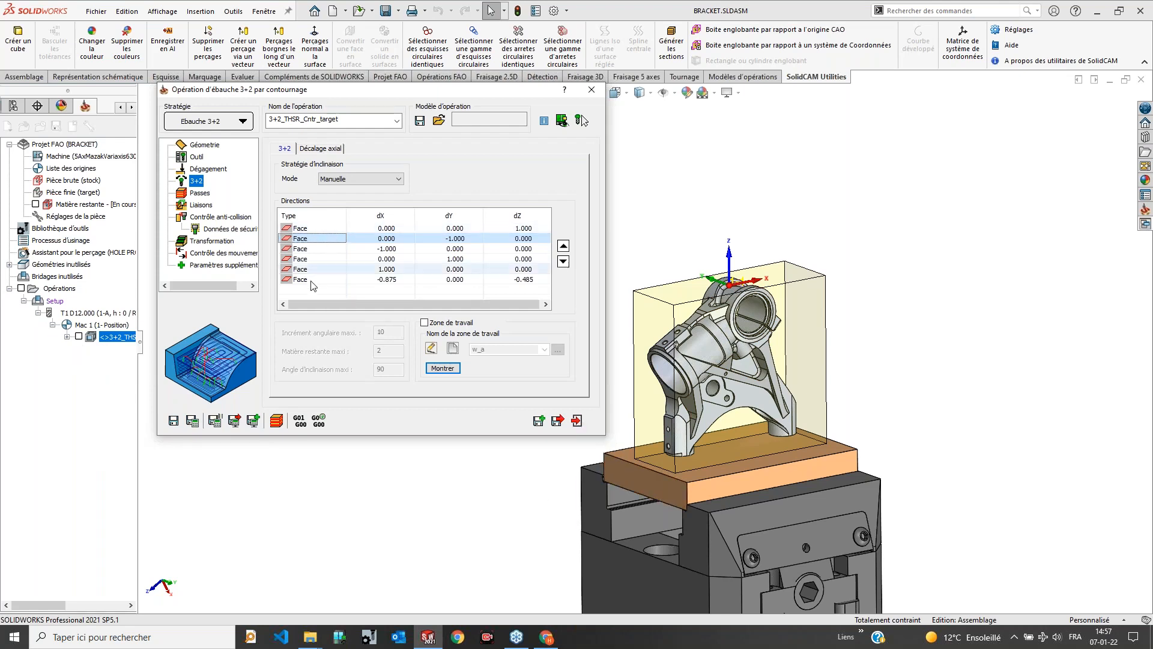
{"action": "left_click", "coordinate": [577, 420]}
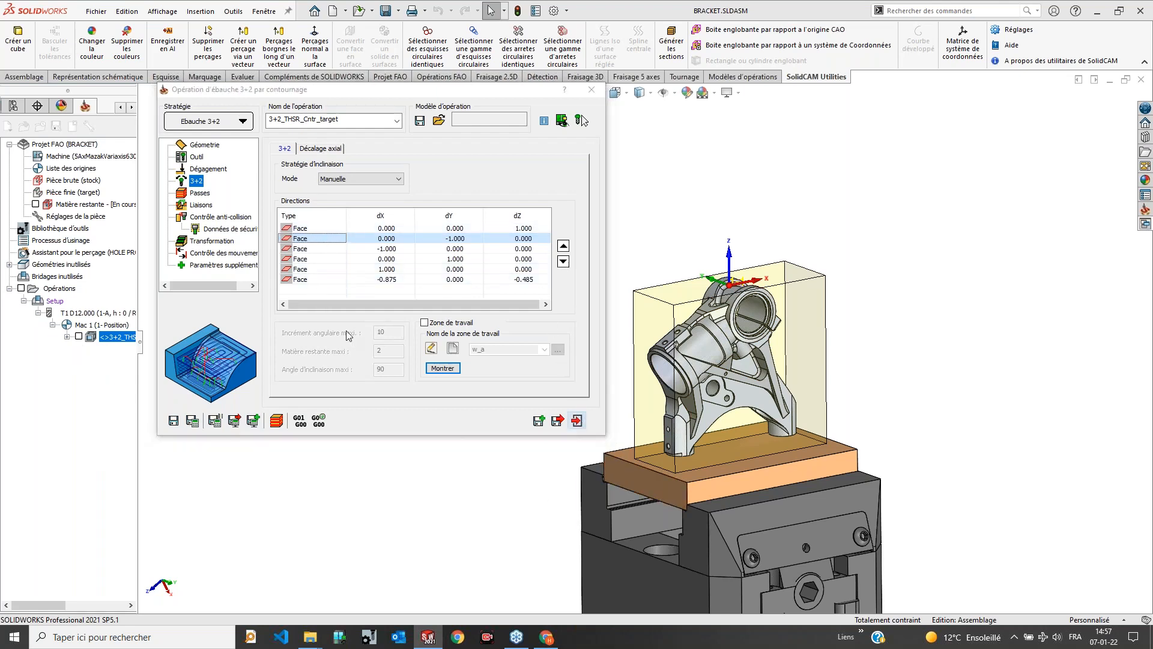
{"action": "left_click", "coordinate": [354, 338]}
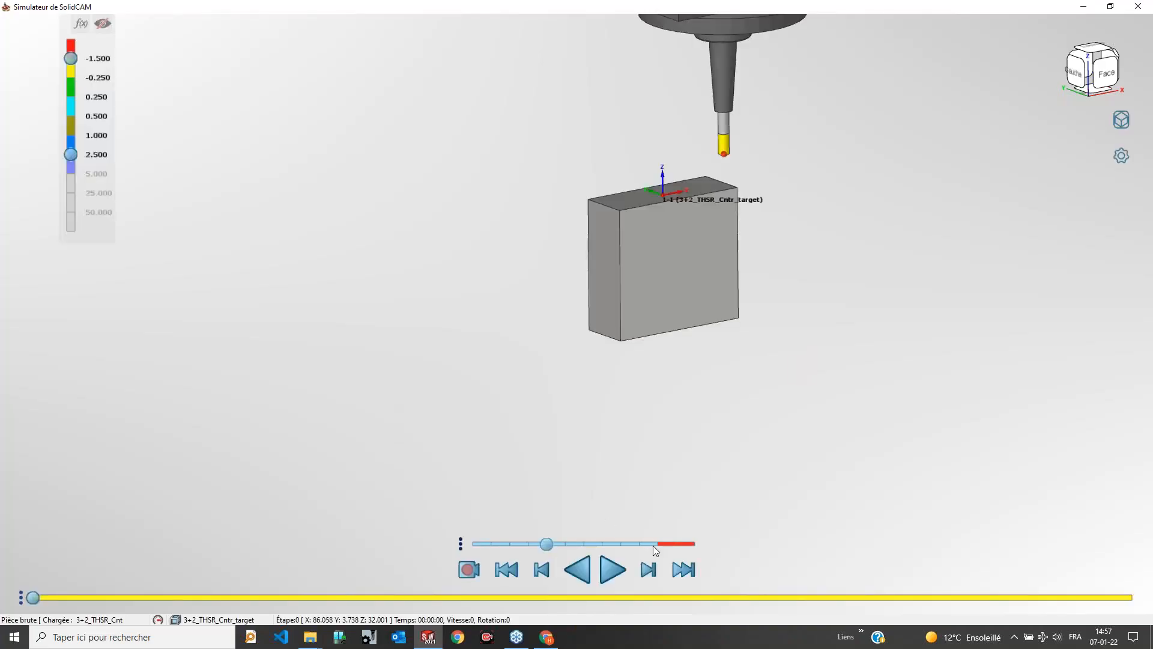
Step: Play the simulation of the 3+2 roughing operation at a higher playback speed with the tool path hidden
{"action": "left_click", "coordinate": [618, 571]}
{"action": "left_click", "coordinate": [639, 543]}
{"action": "left_click", "coordinate": [654, 544]}
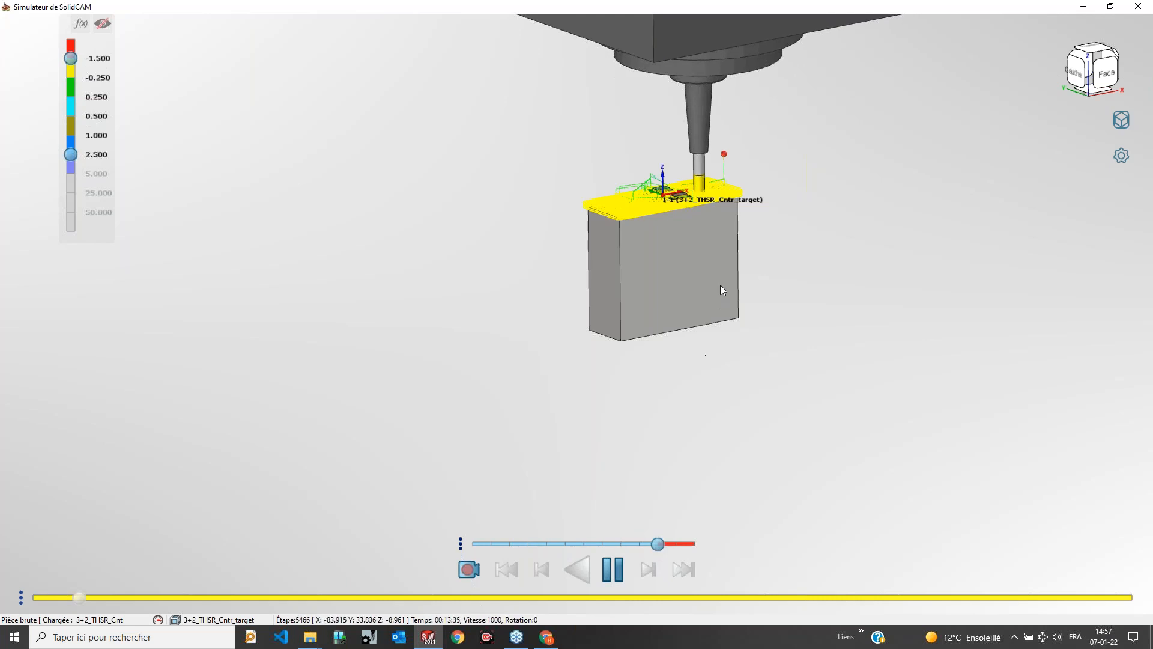
{"action": "left_click", "coordinate": [1115, 120]}
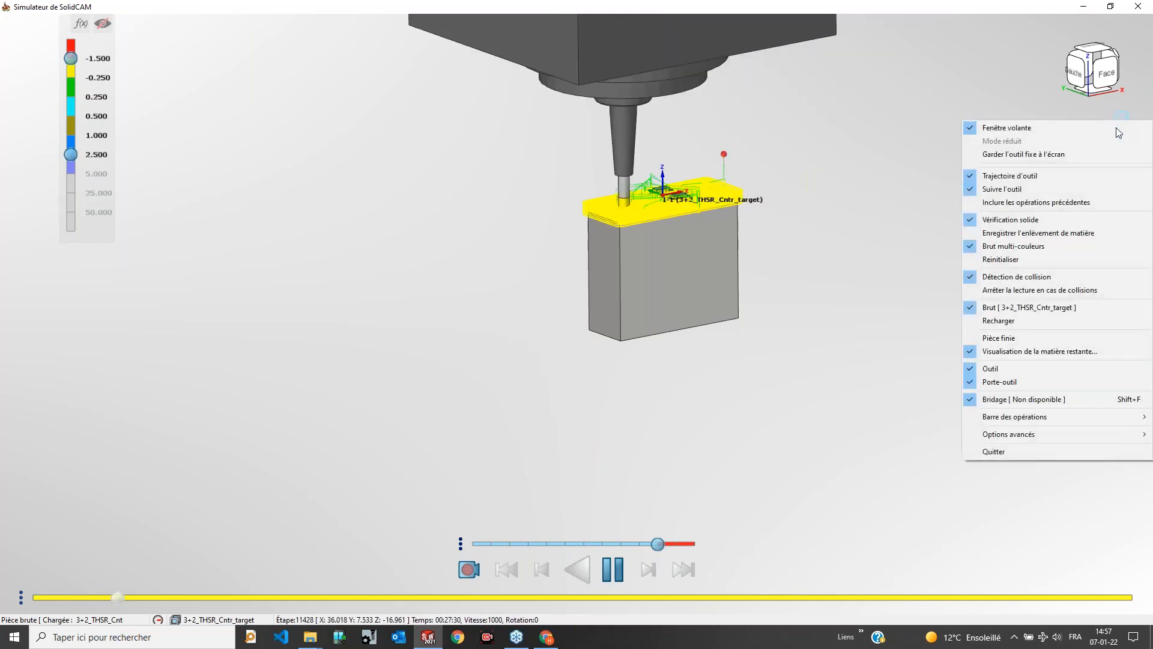
{"action": "left_click", "coordinate": [1044, 176]}
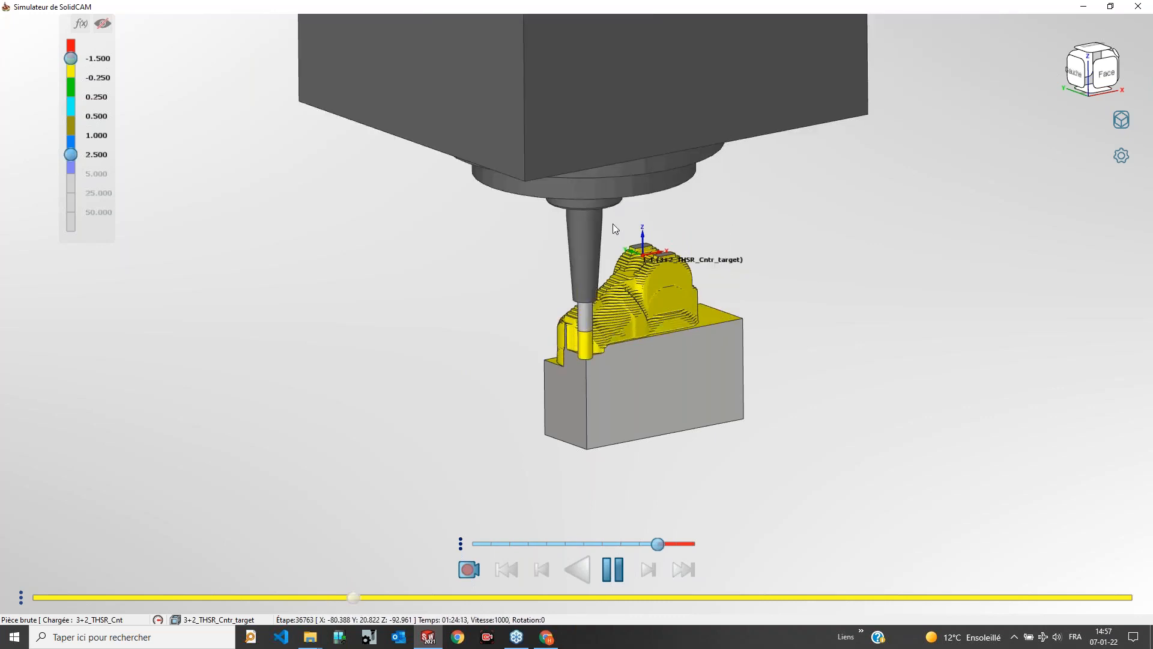
Step: Examine the tilted roughing passes and the machined bracket from the front and back, and close the simulator
{"action": "middle_click_drag", "start_coordinate": [756, 346], "coordinate": [738, 327]}
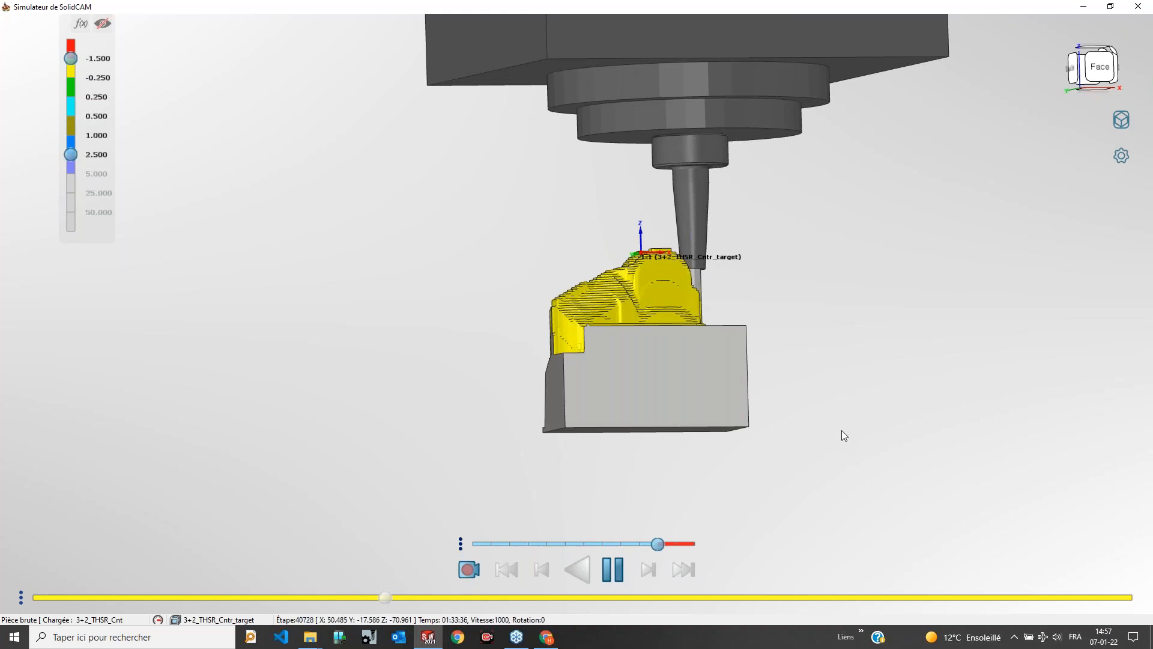
{"action": "middle_click_drag", "start_coordinate": [843, 434], "coordinate": [860, 450]}
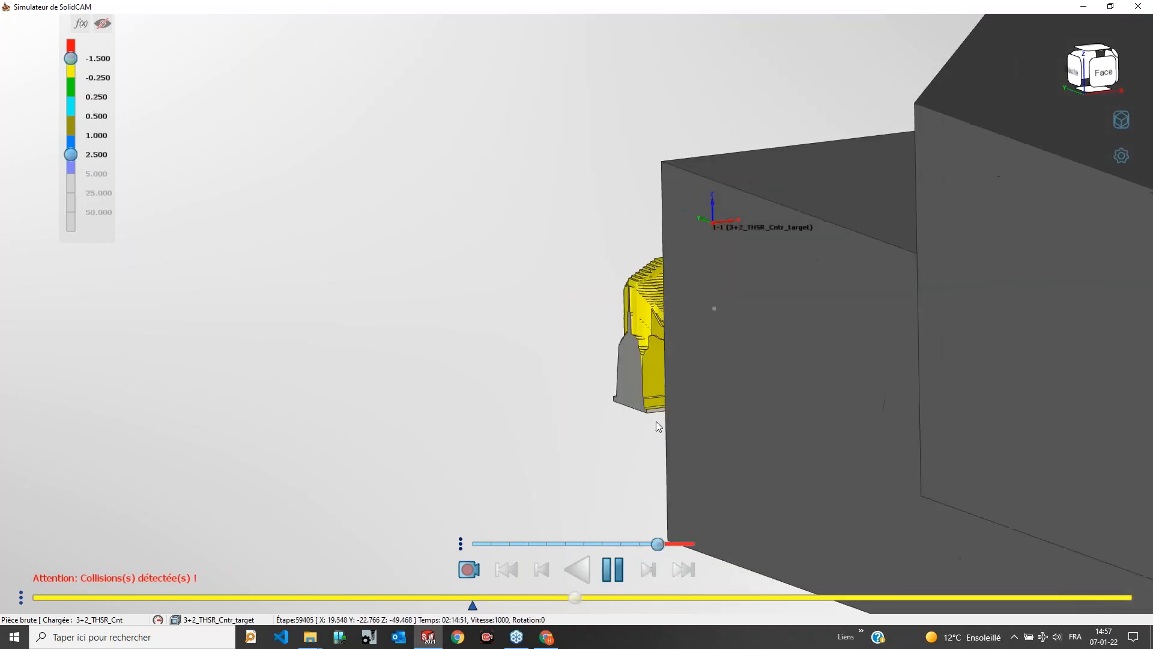
{"action": "middle_click_drag", "start_coordinate": [656, 420], "coordinate": [773, 285]}
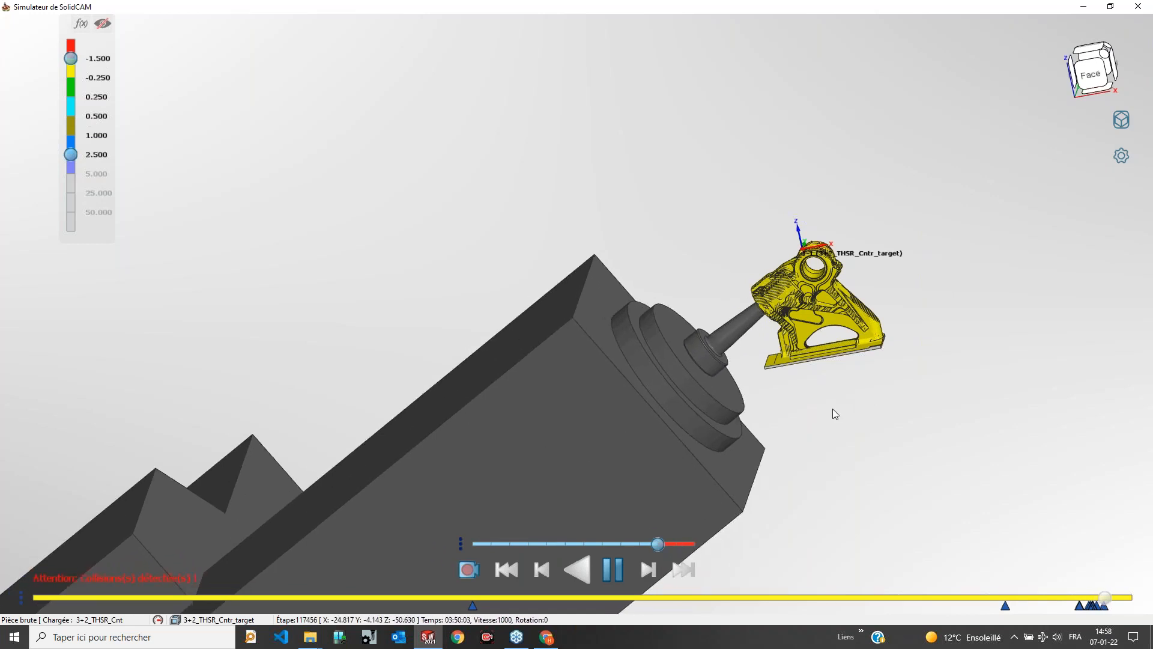
{"action": "middle_click_drag", "start_coordinate": [838, 358], "coordinate": [822, 387]}
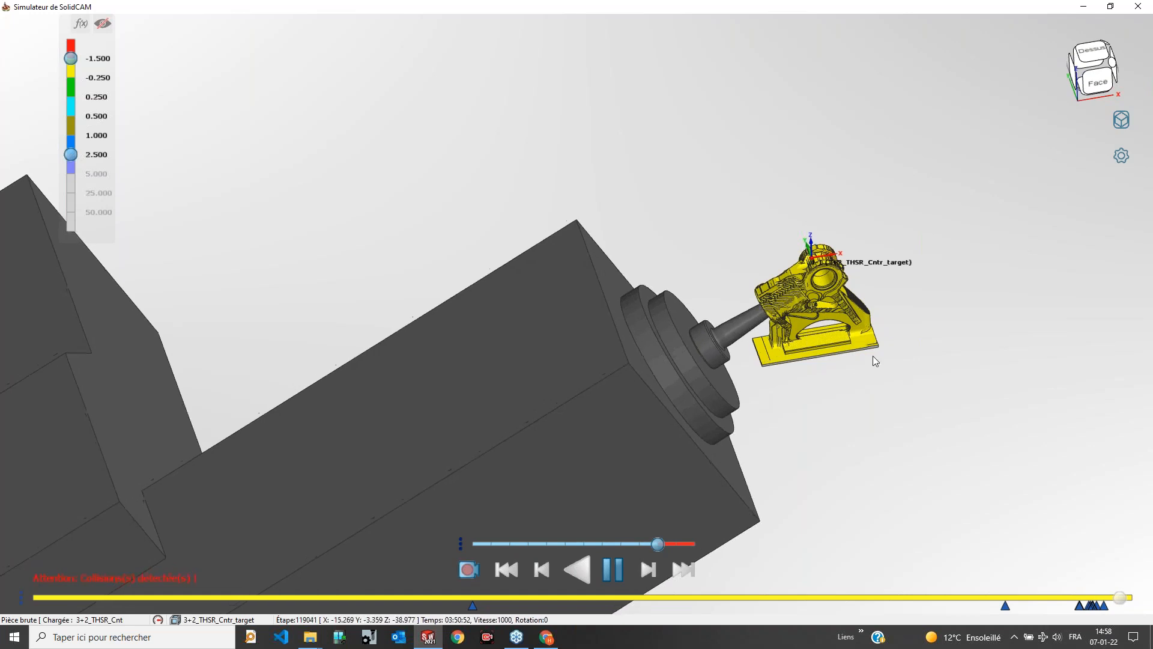
{"action": "middle_click_drag", "start_coordinate": [853, 345], "coordinate": [849, 306]}
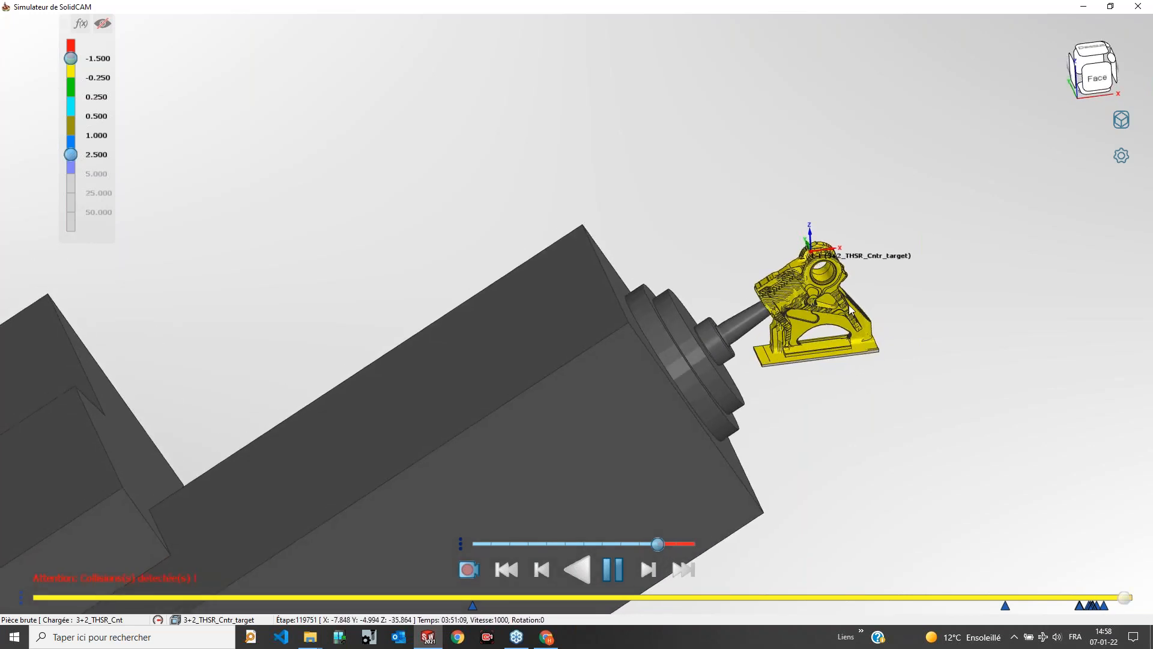
{"action": "scroll", "coordinate": [719, 359], "scroll_direction": "up", "scroll_amount": 4}
{"action": "middle_click_drag", "start_coordinate": [848, 305], "coordinate": [664, 405], "text": "ctrl"}
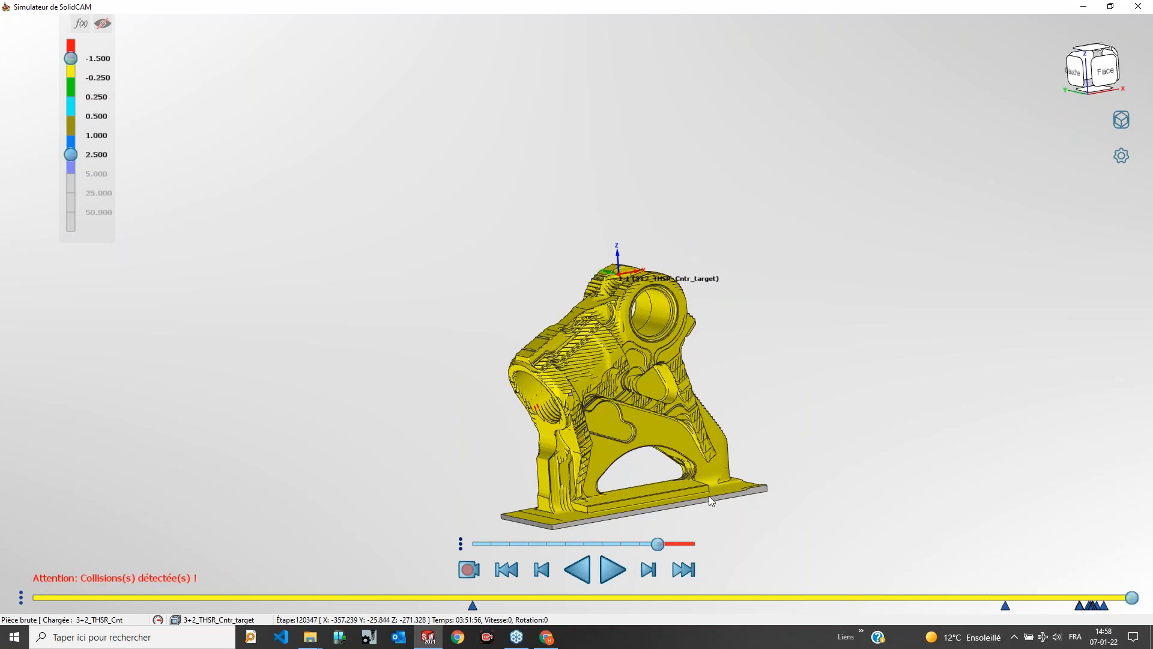
{"action": "middle_click_drag", "start_coordinate": [580, 442], "coordinate": [713, 423]}
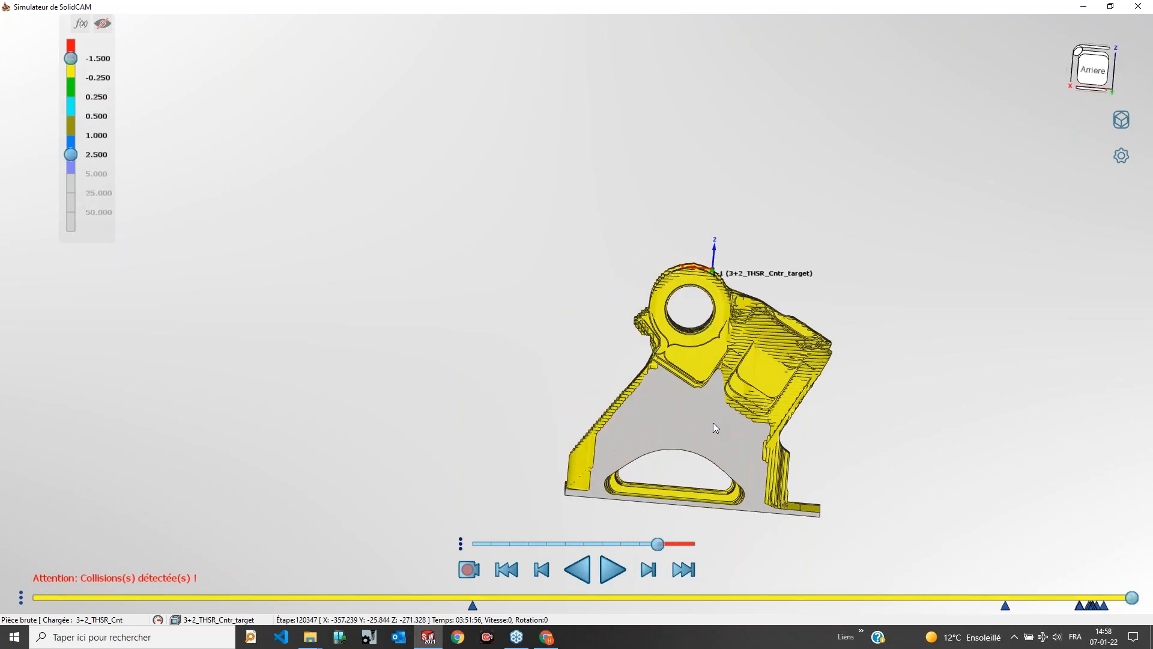
{"action": "middle_click_drag", "start_coordinate": [808, 446], "coordinate": [701, 464]}
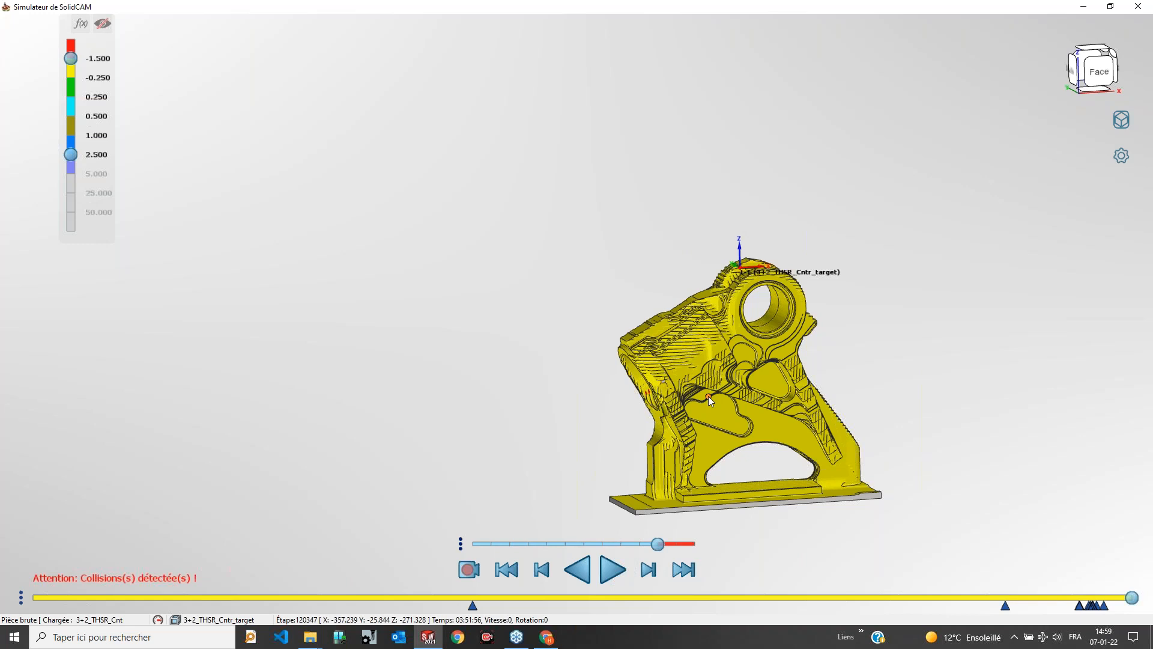
{"action": "left_click", "coordinate": [1139, 6]}
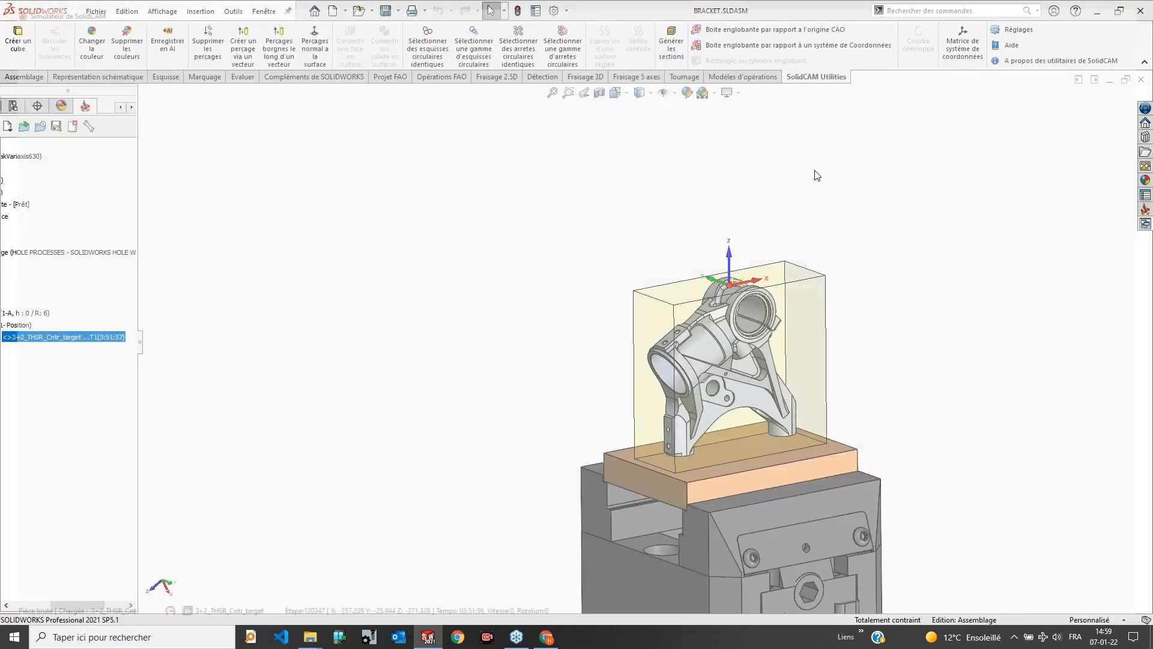
Step: Close the bracket CAM project and check the topic folders in the Webinar nouveautés folder
{"action": "left_click_drag", "start_coordinate": [94, 603], "coordinate": [58, 604]}
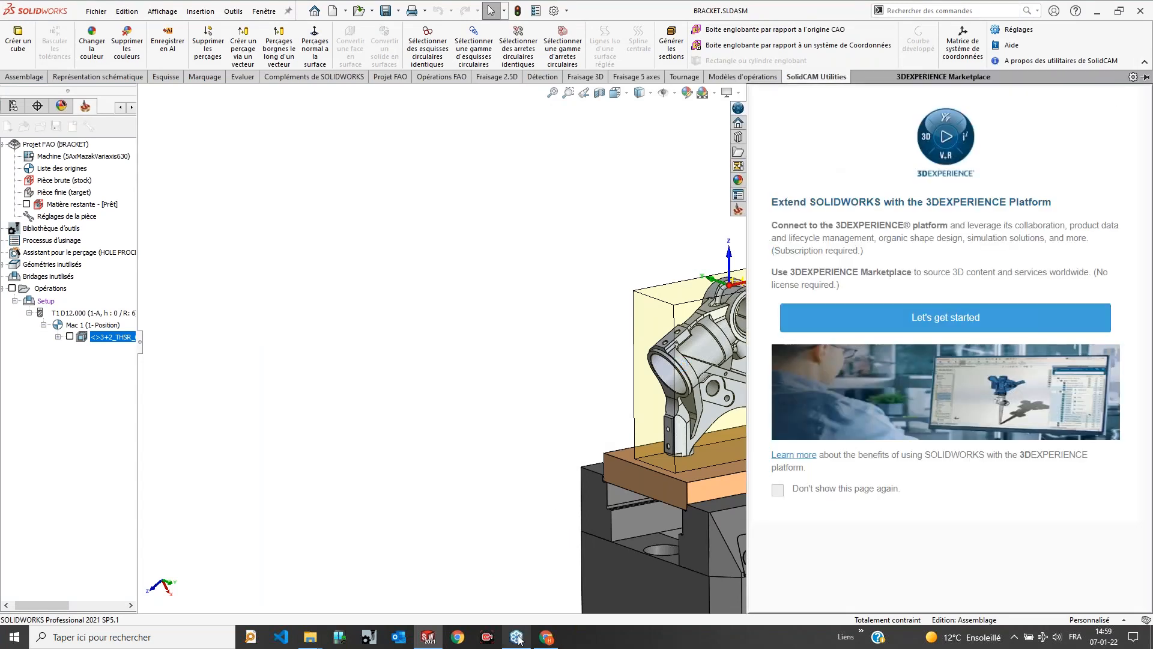
{"action": "mouse_move", "coordinate": [538, 641]}
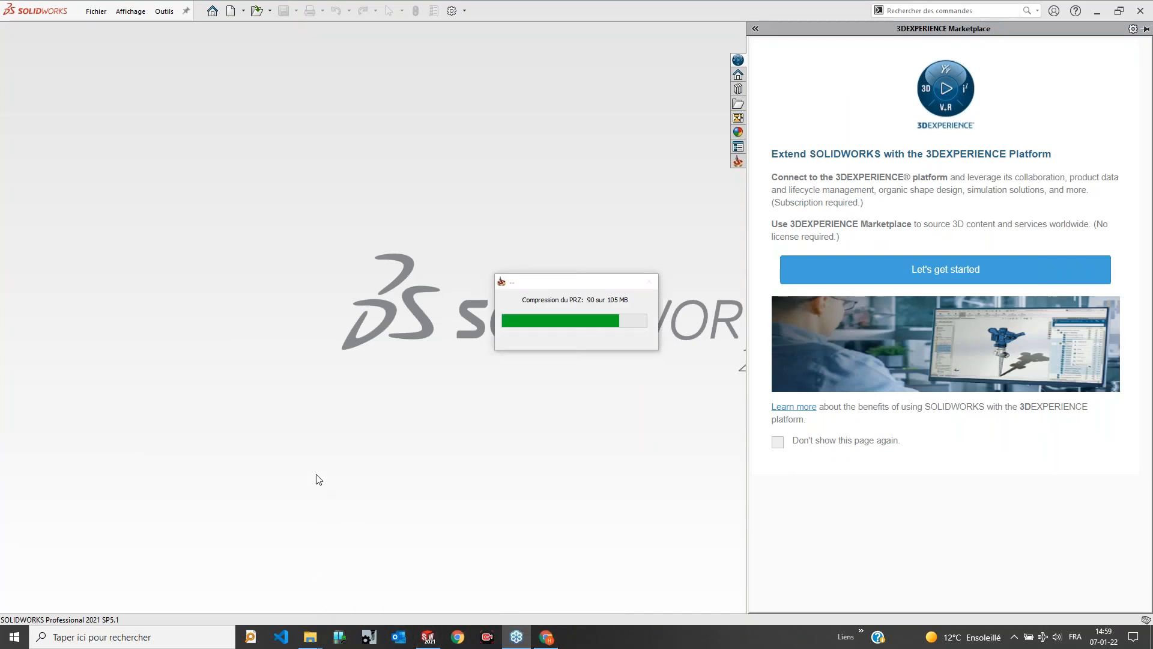
{"action": "mouse_move", "coordinate": [316, 641]}
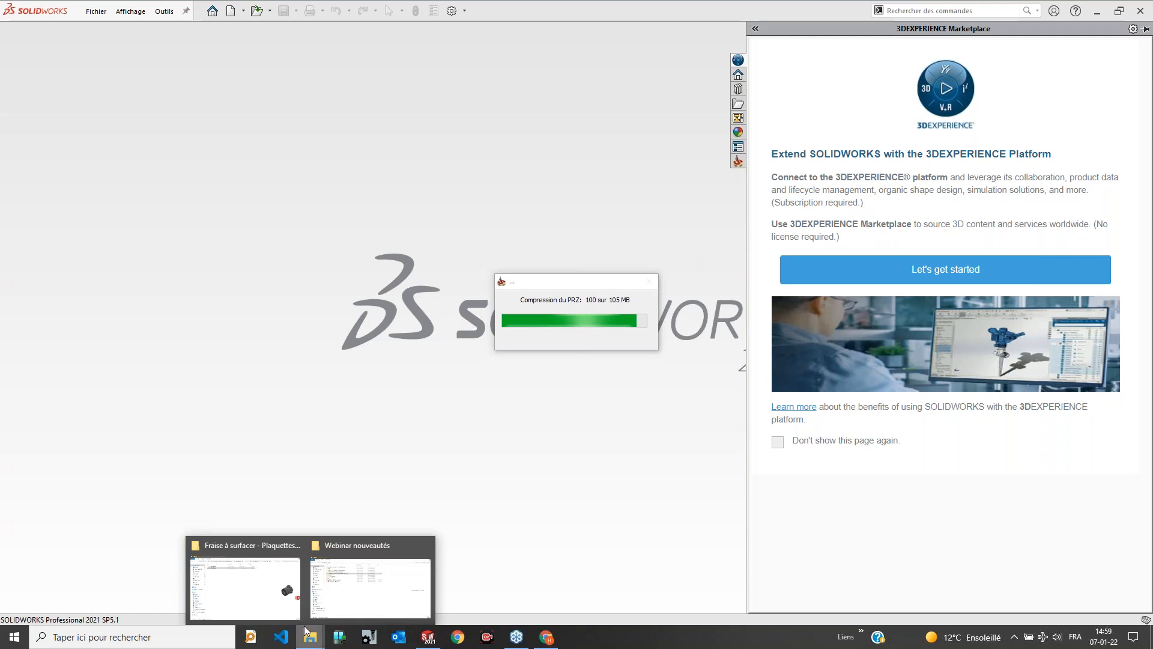
{"action": "left_click", "coordinate": [370, 587]}
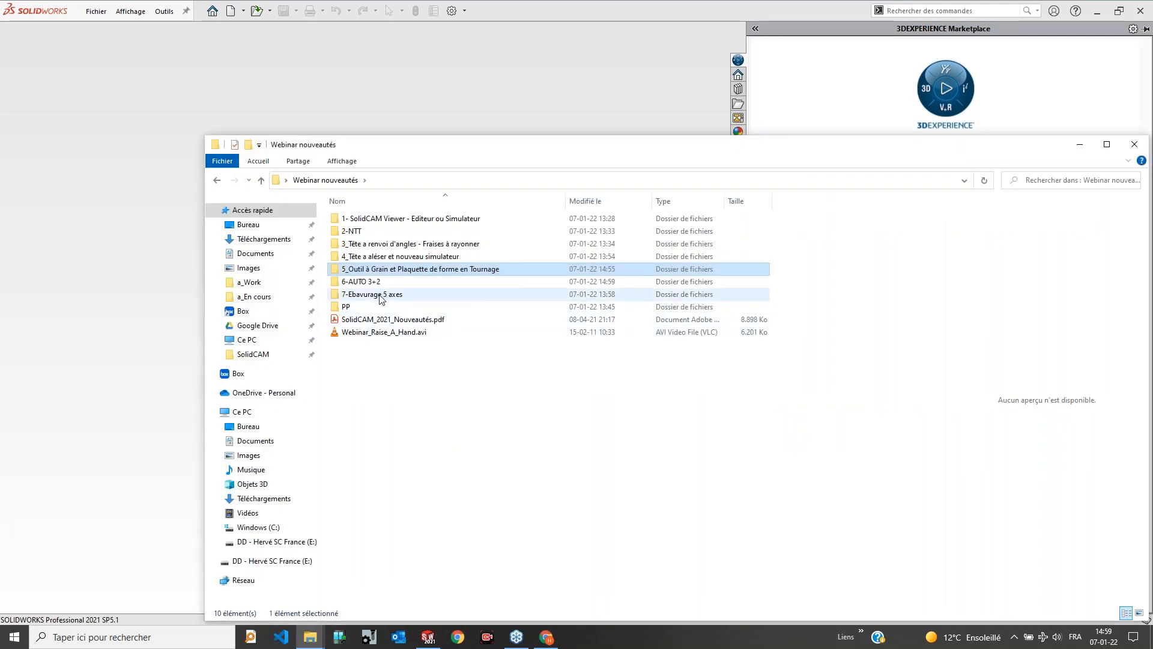
{"action": "left_click", "coordinate": [109, 207]}
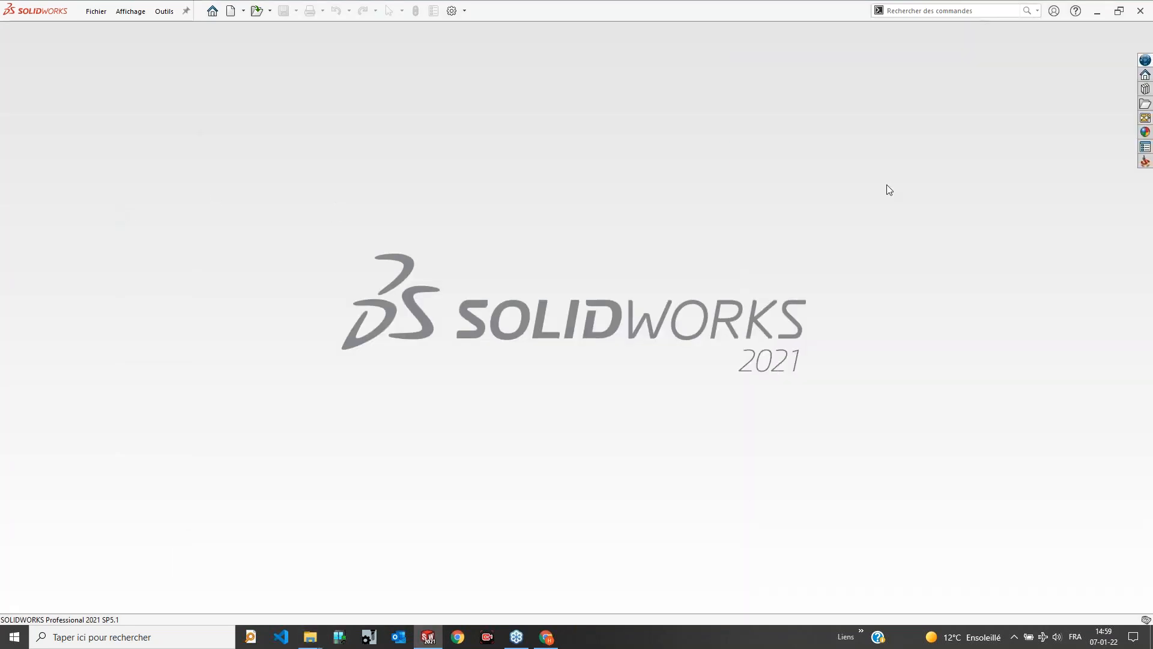
Step: Open the CAM project EDGEBREAKING.prz from the 7-Ebavurage 5 axes folder, declining to locate the original model
{"action": "left_click", "coordinate": [1147, 163]}
{"action": "left_click", "coordinate": [935, 124]}
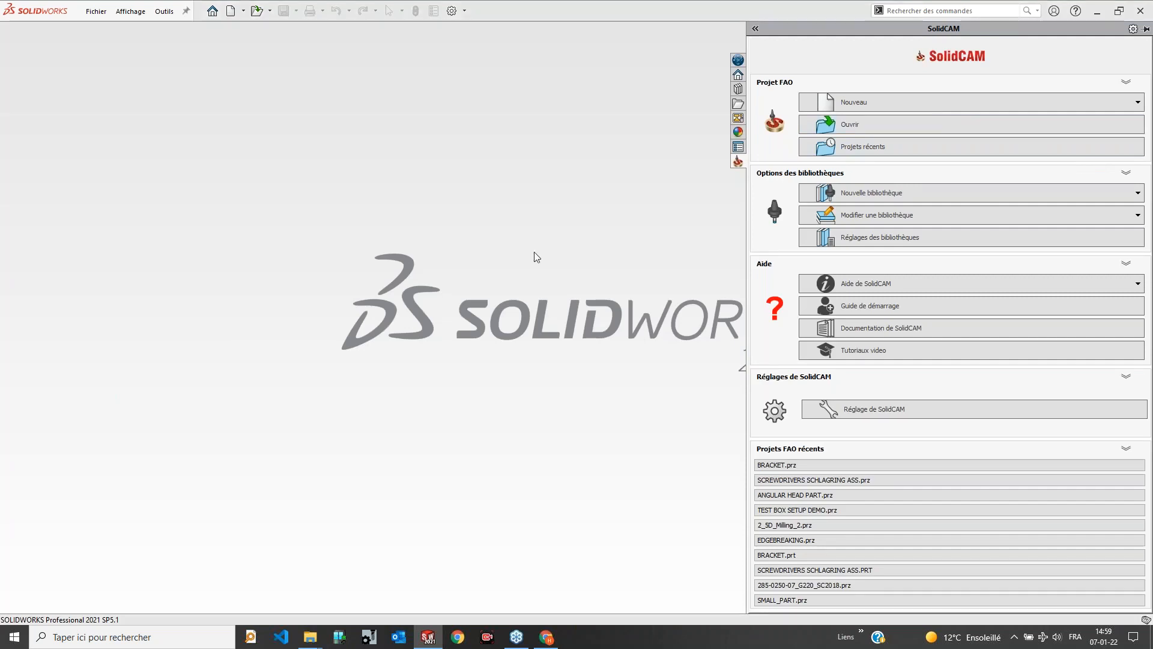
{"action": "left_click", "coordinate": [575, 203]}
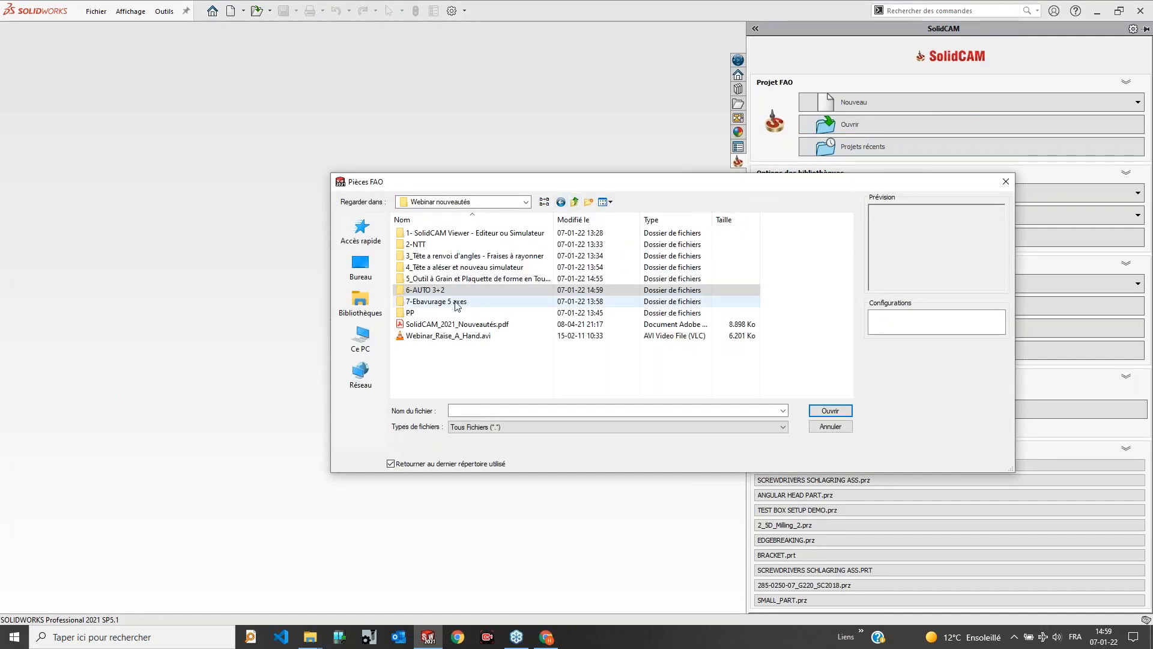
{"action": "double_click", "coordinate": [420, 301]}
{"action": "left_click", "coordinate": [432, 267]}
{"action": "left_click", "coordinate": [830, 412]}
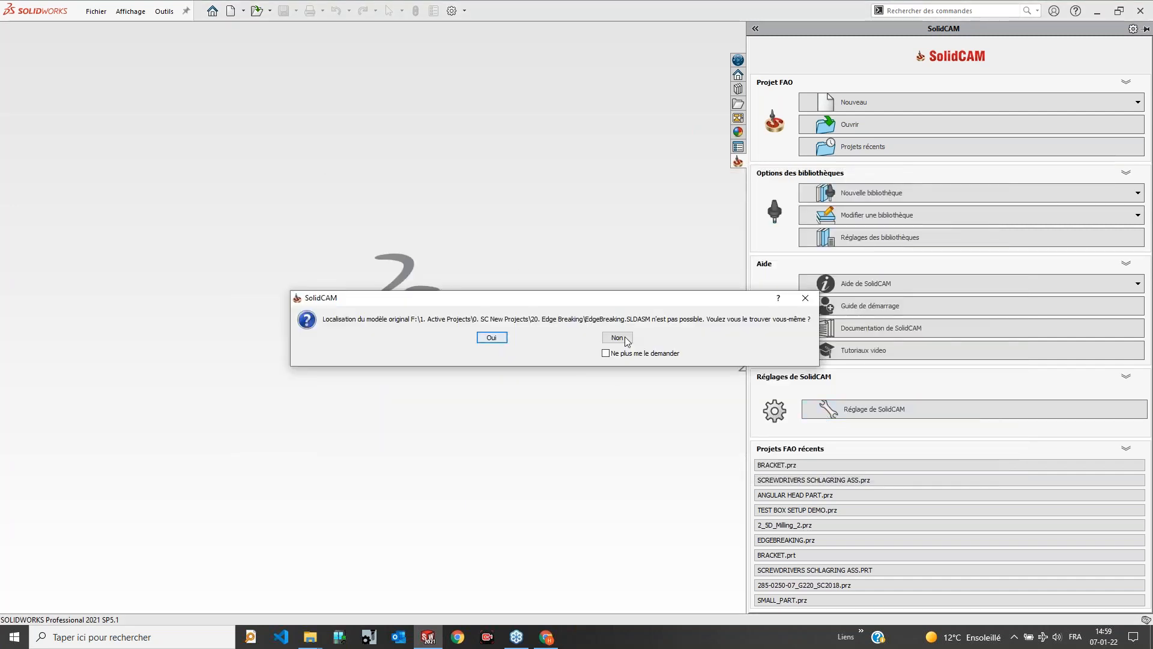
{"action": "key", "text": "Return"}
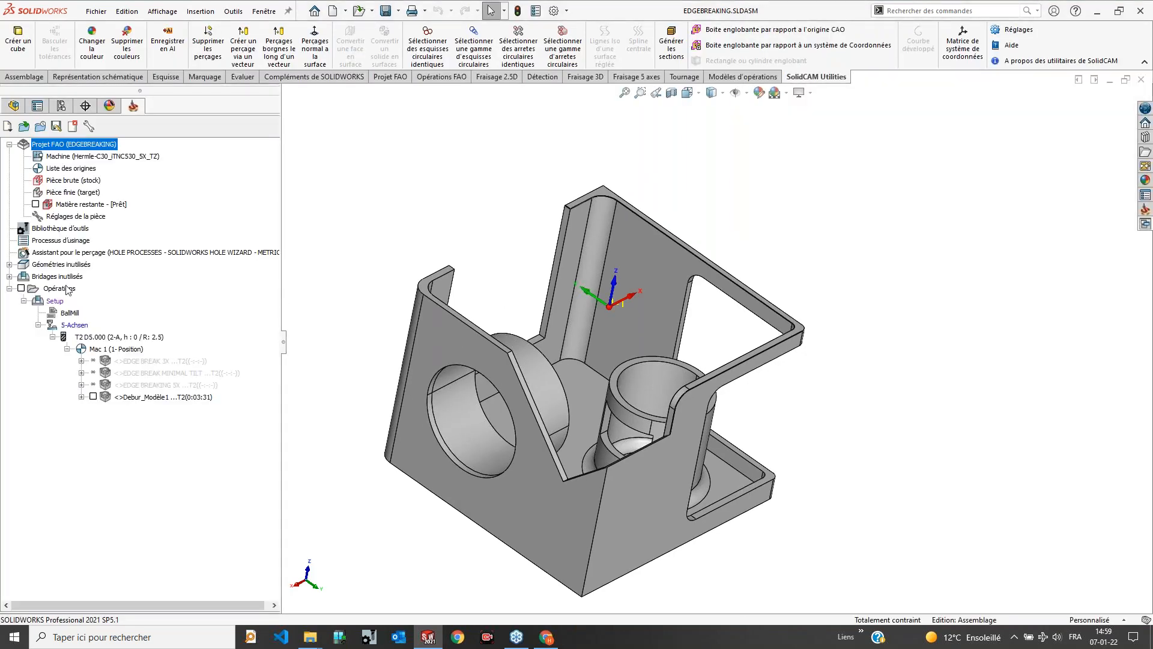
Step: Review the milling operations that can be added, including the 5-axis deburring entry, without adding one
{"action": "right_click", "coordinate": [67, 289]}
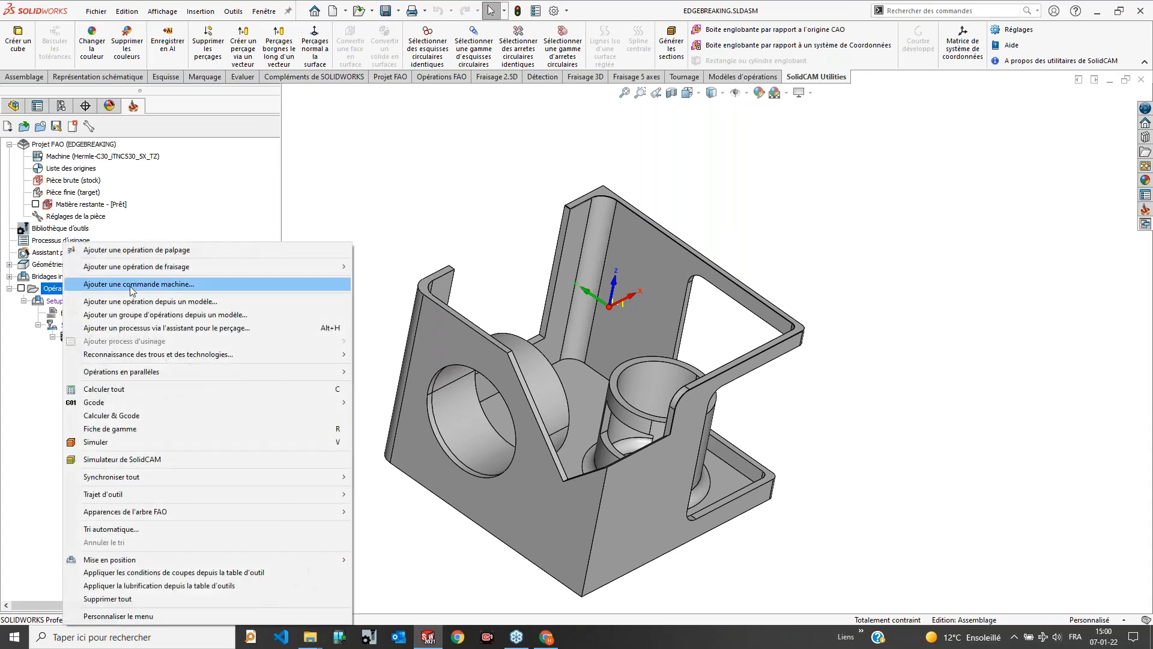
{"action": "mouse_move", "coordinate": [160, 267]}
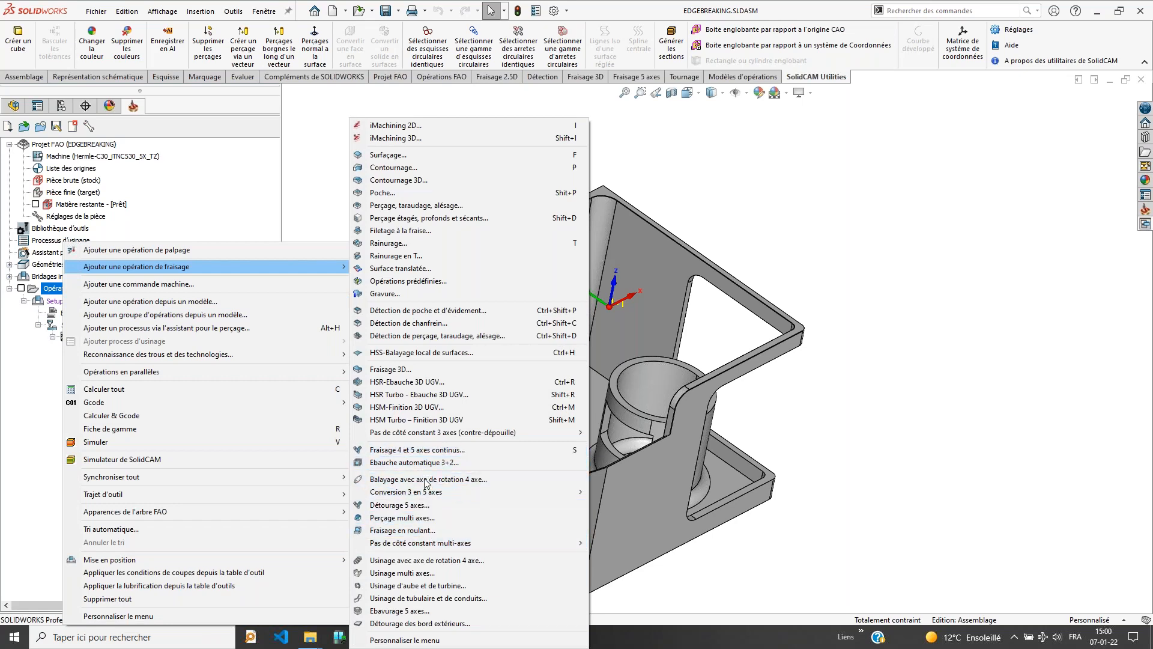
{"action": "mouse_move", "coordinate": [423, 545]}
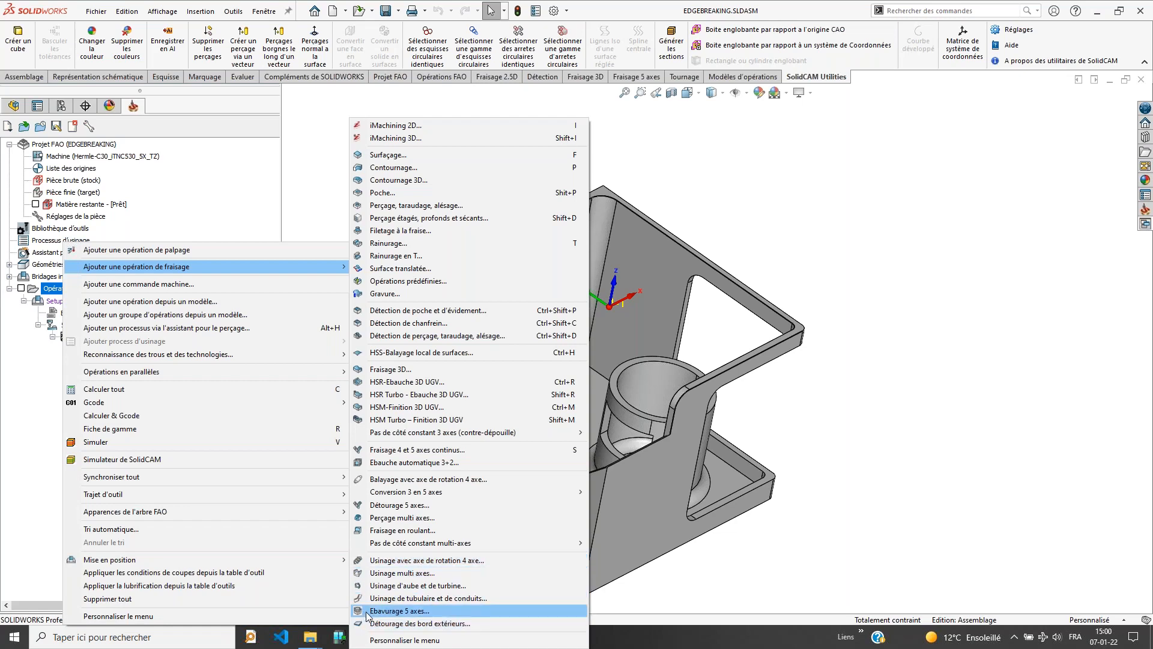
{"action": "left_click", "coordinate": [854, 310]}
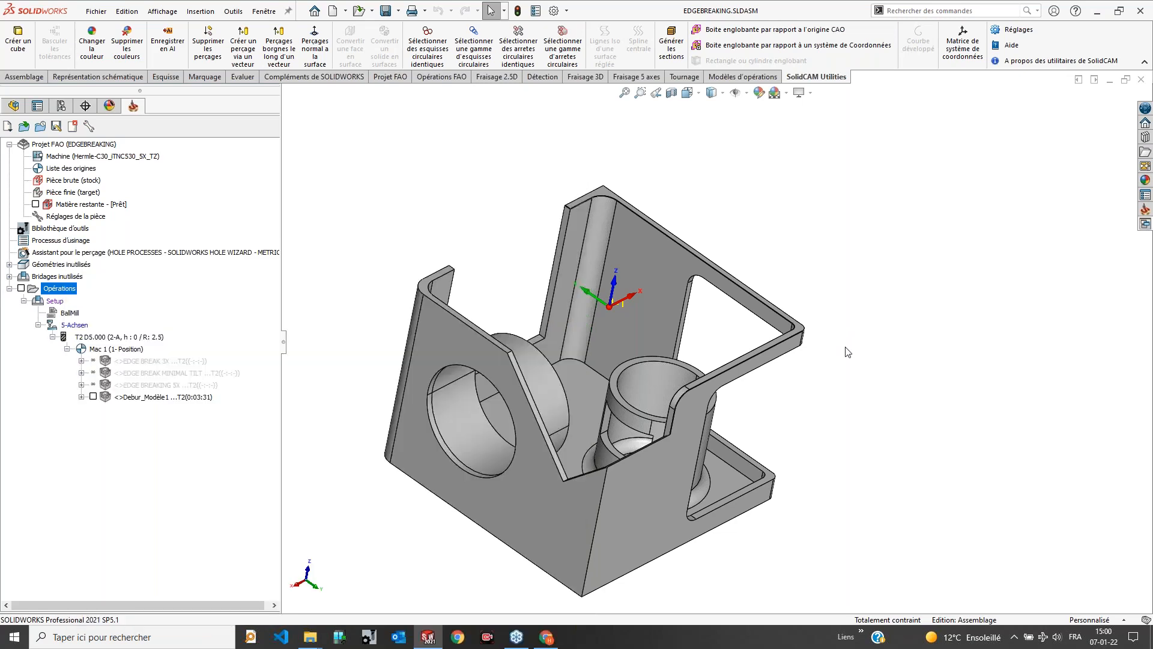
{"action": "scroll", "coordinate": [625, 358], "scroll_direction": "down", "scroll_amount": 2}
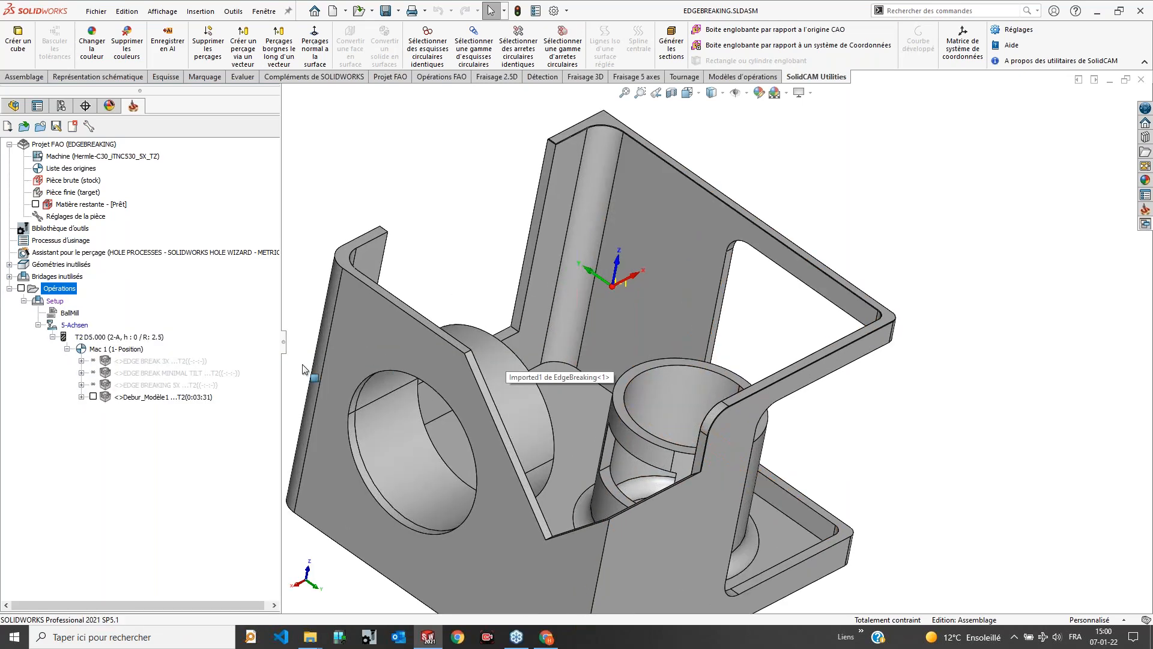
Step: Open the 5-axis deburring operation Debur_Modèle1 and examine its geometry, edge detection and ball-nose tool settings
{"action": "double_click", "coordinate": [165, 398]}
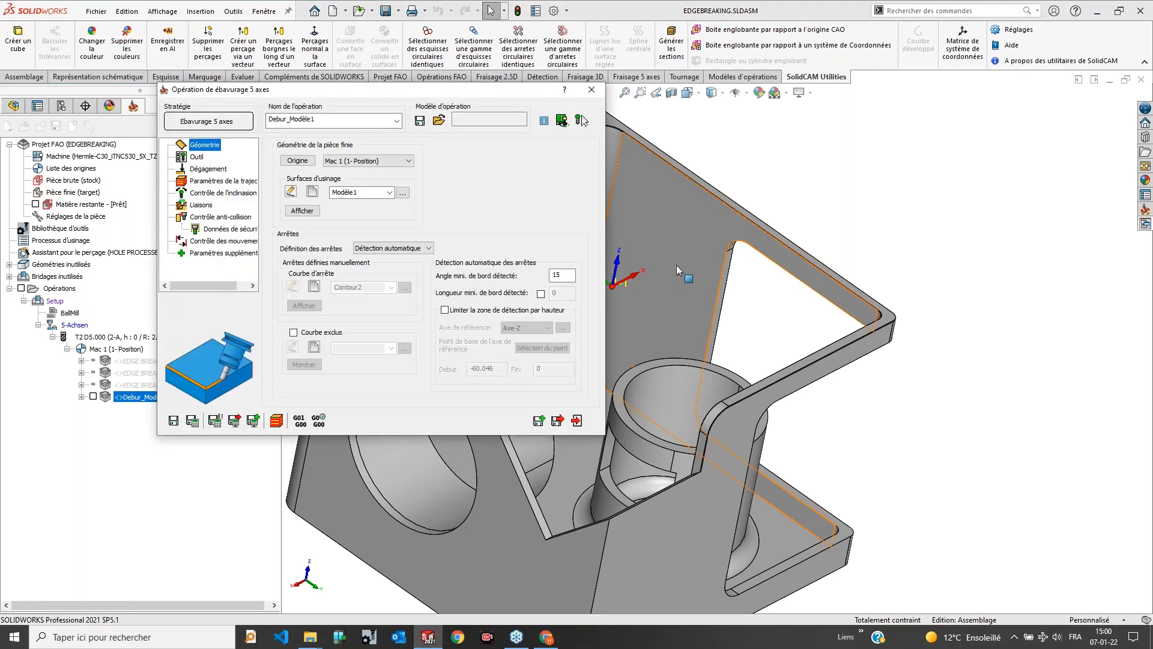
{"action": "scroll", "coordinate": [690, 266], "scroll_direction": "up", "scroll_amount": 3}
{"action": "middle_click_drag", "start_coordinate": [853, 273], "coordinate": [957, 334]}
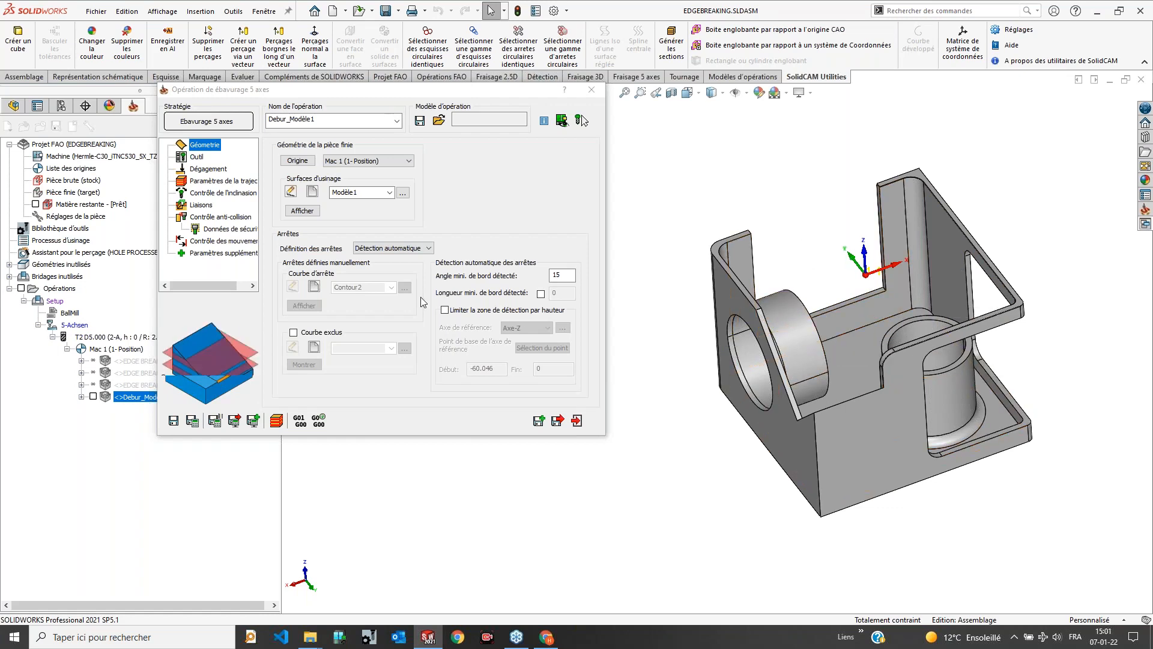
{"action": "left_click", "coordinate": [195, 158]}
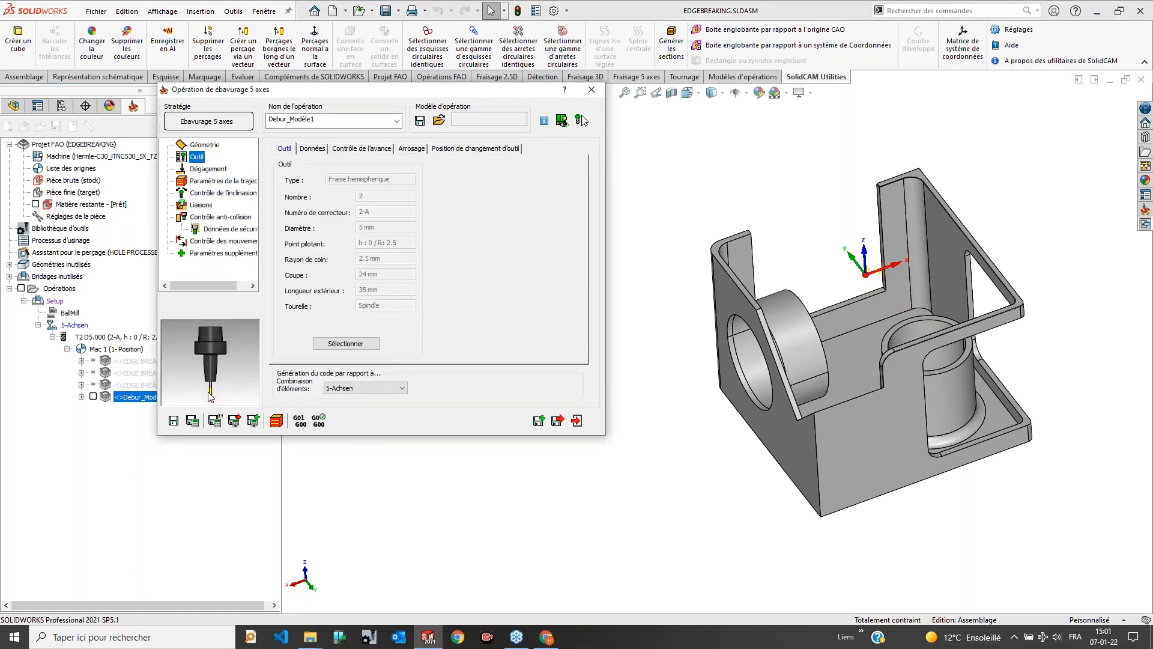
{"action": "scroll", "coordinate": [212, 385], "scroll_direction": "up", "scroll_amount": 5}
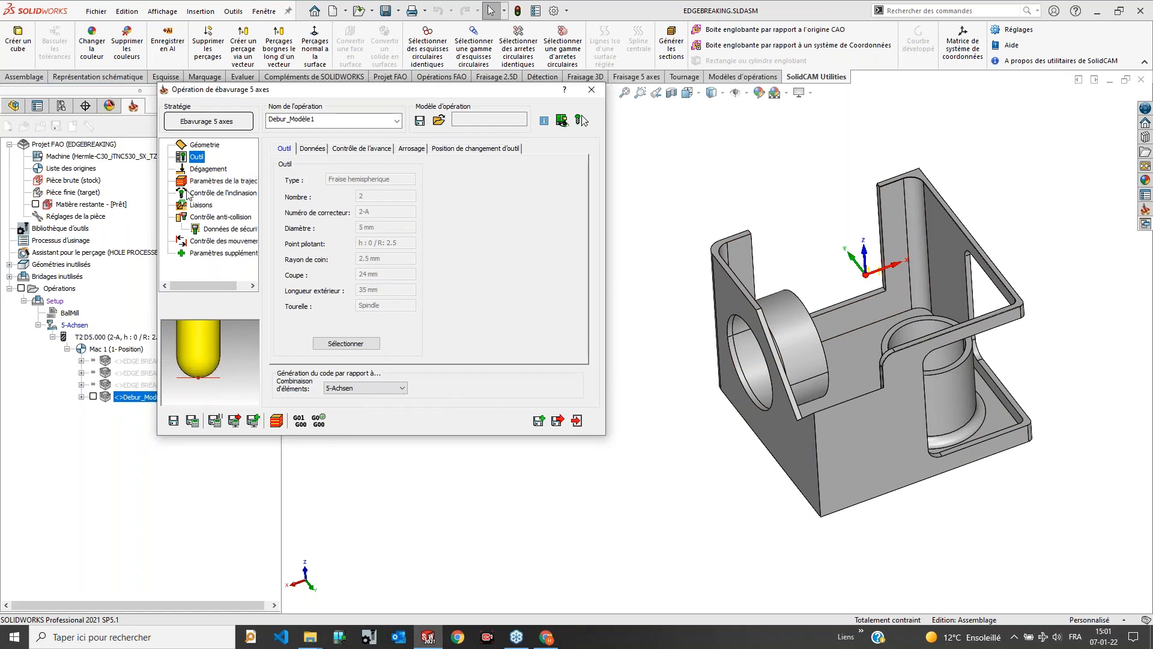
Step: Review the output formats in the deburring operation's tilt control, keeping 5 Axes
{"action": "left_click", "coordinate": [189, 193]}
{"action": "left_click", "coordinate": [322, 167]}
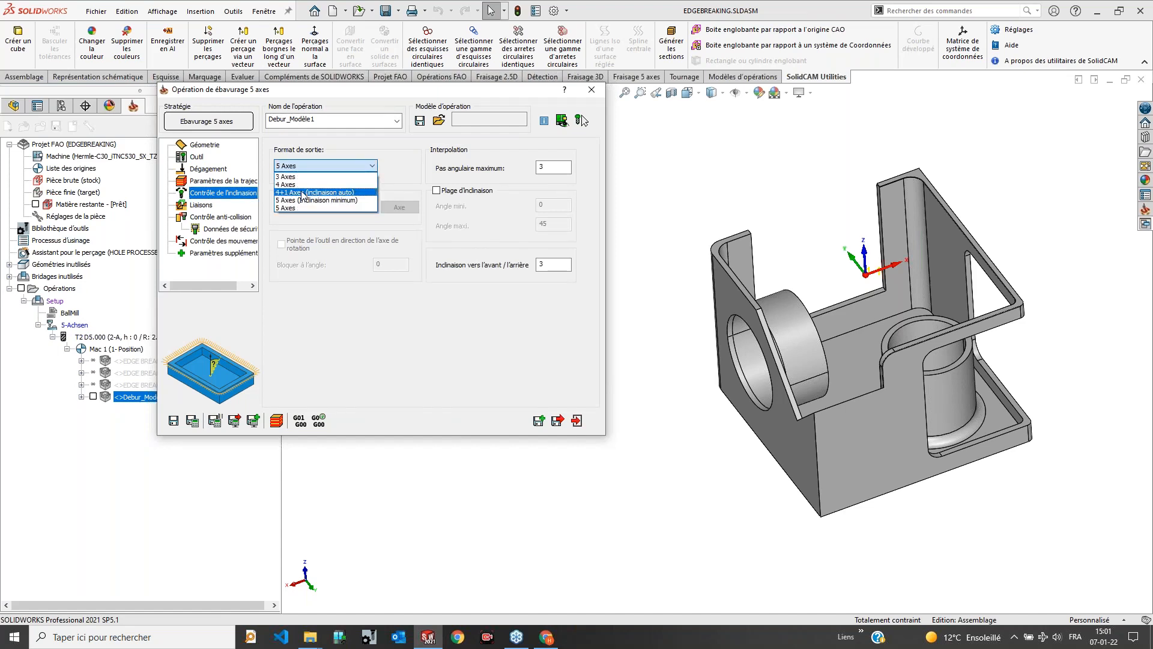
{"action": "left_click", "coordinate": [416, 172]}
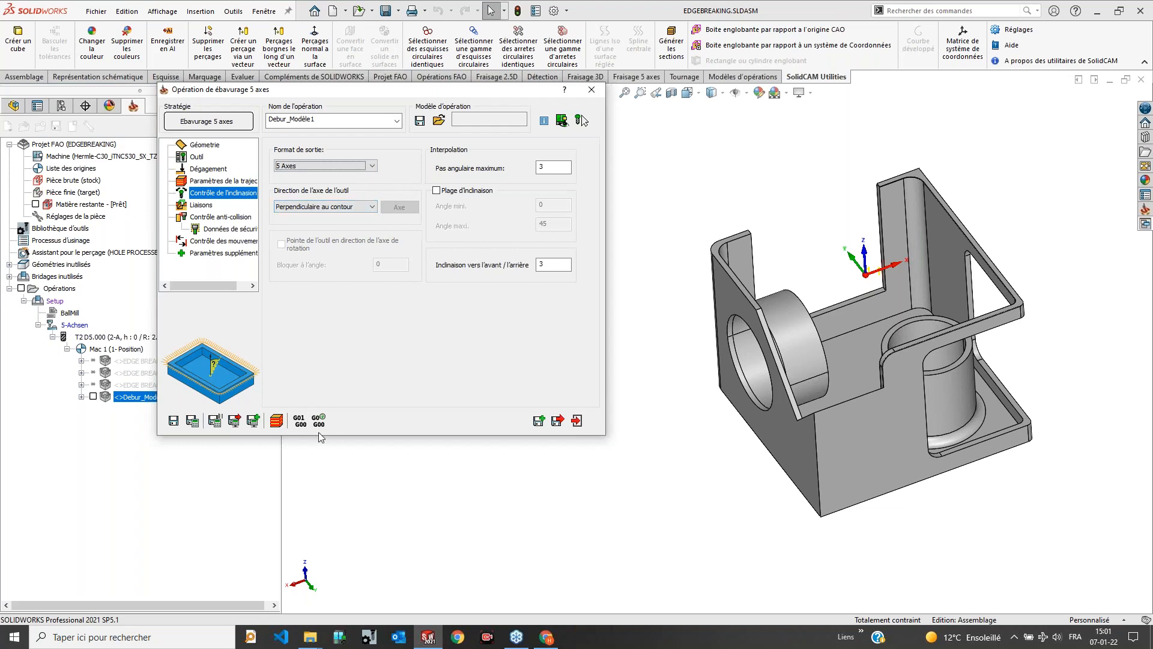
Step: Try to run the machine simulation of Debur_Modèle1, and exit the simulation and the operation
{"action": "left_click", "coordinate": [277, 421]}
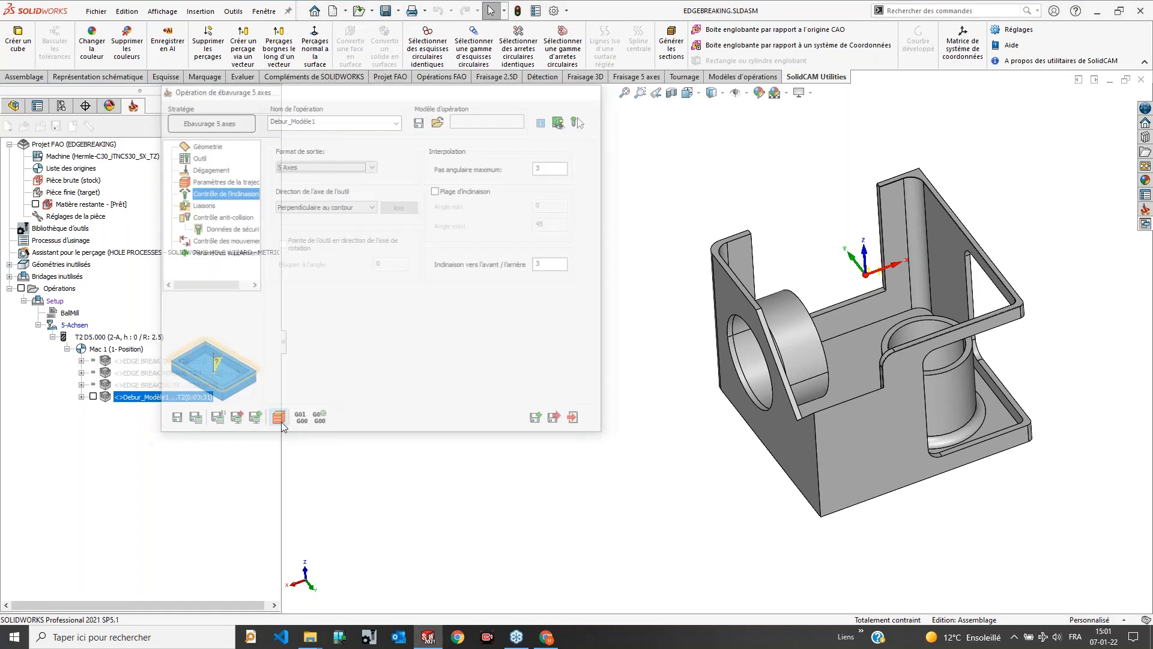
{"action": "left_click", "coordinate": [241, 128]}
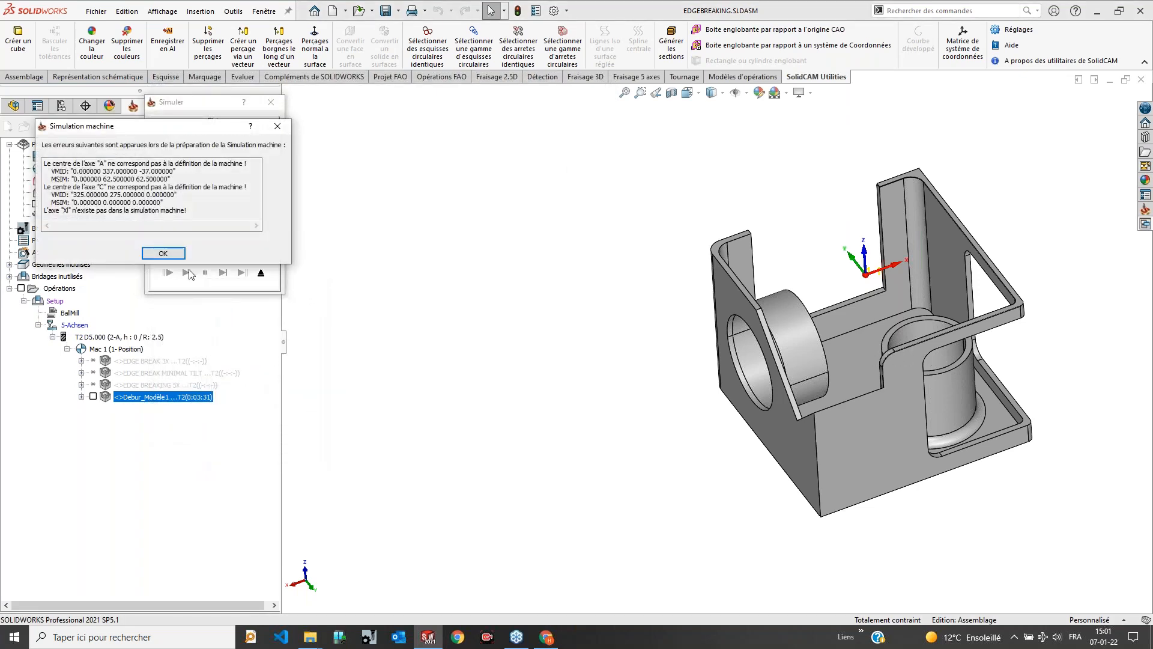
{"action": "left_click", "coordinate": [163, 253]}
{"action": "left_click", "coordinate": [262, 273]}
{"action": "left_click", "coordinate": [577, 421]}
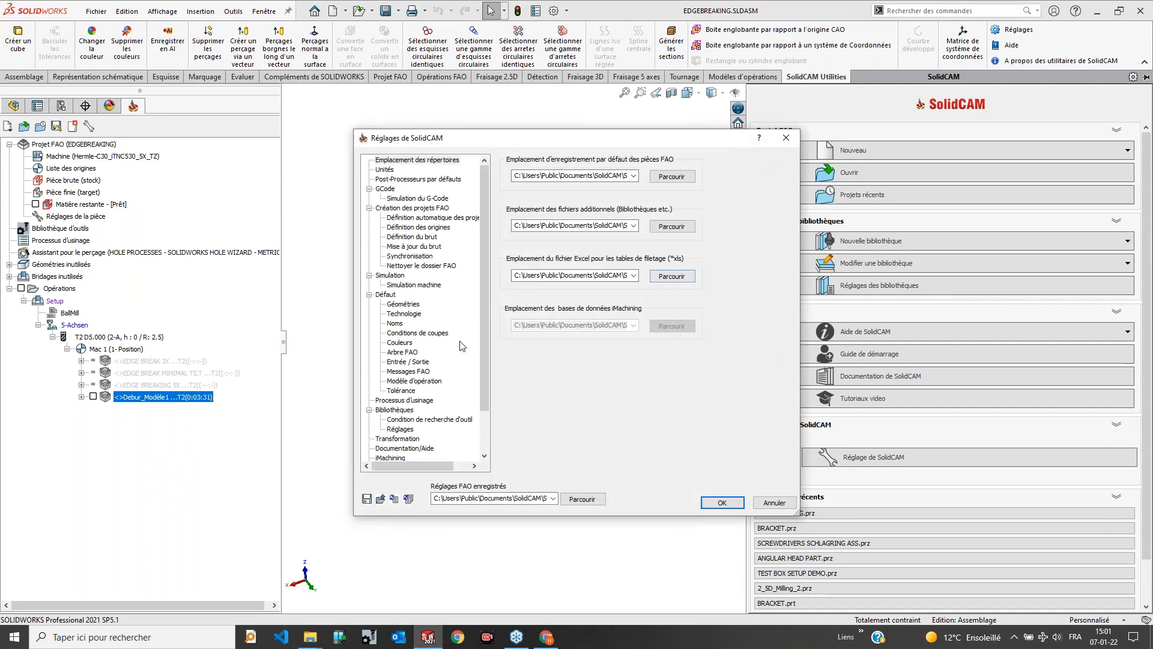
Step: Set the machine simulation definition directory to the 7-Ebavurage 5 axes folder inside Webinar nouveautés
{"action": "scroll", "coordinate": [416, 392], "scroll_direction": "down", "scroll_amount": 2}
{"action": "scroll", "coordinate": [413, 388], "scroll_direction": "up", "scroll_amount": 2}
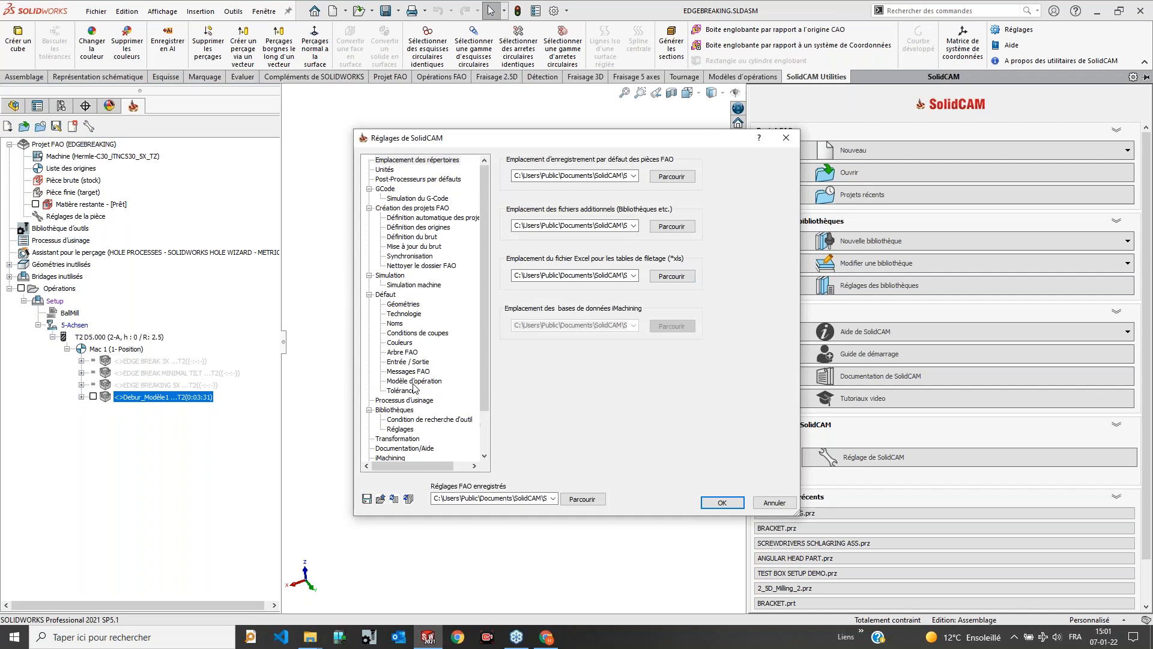
{"action": "left_click", "coordinate": [413, 285]}
{"action": "left_click", "coordinate": [667, 189]}
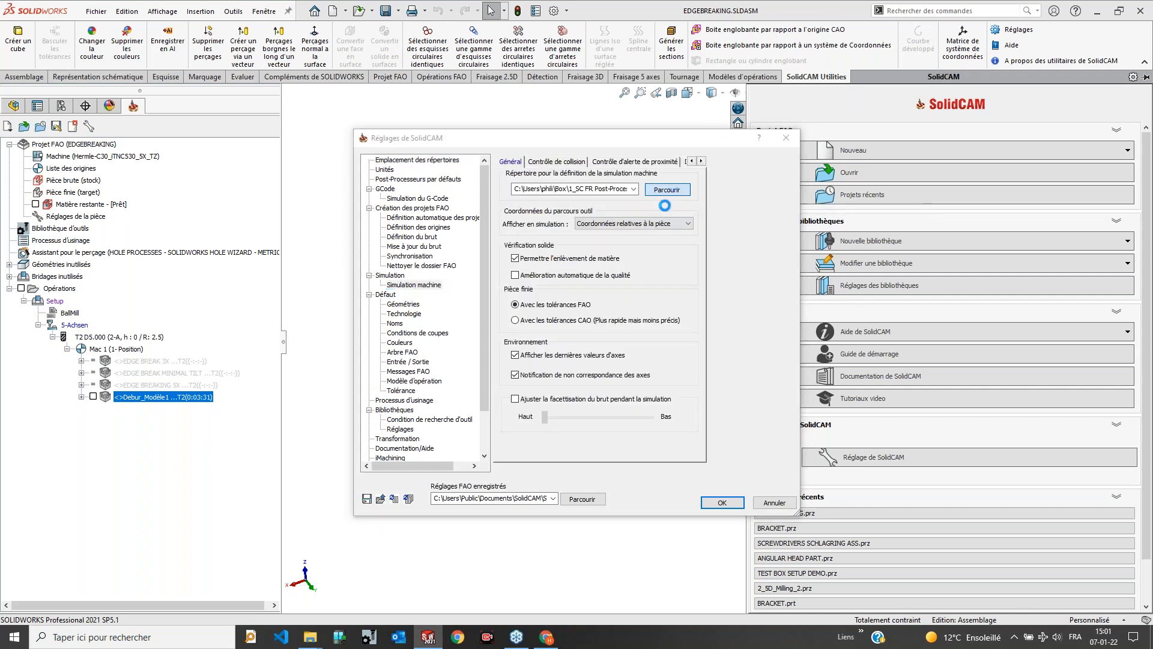
{"action": "left_click", "coordinate": [484, 305]}
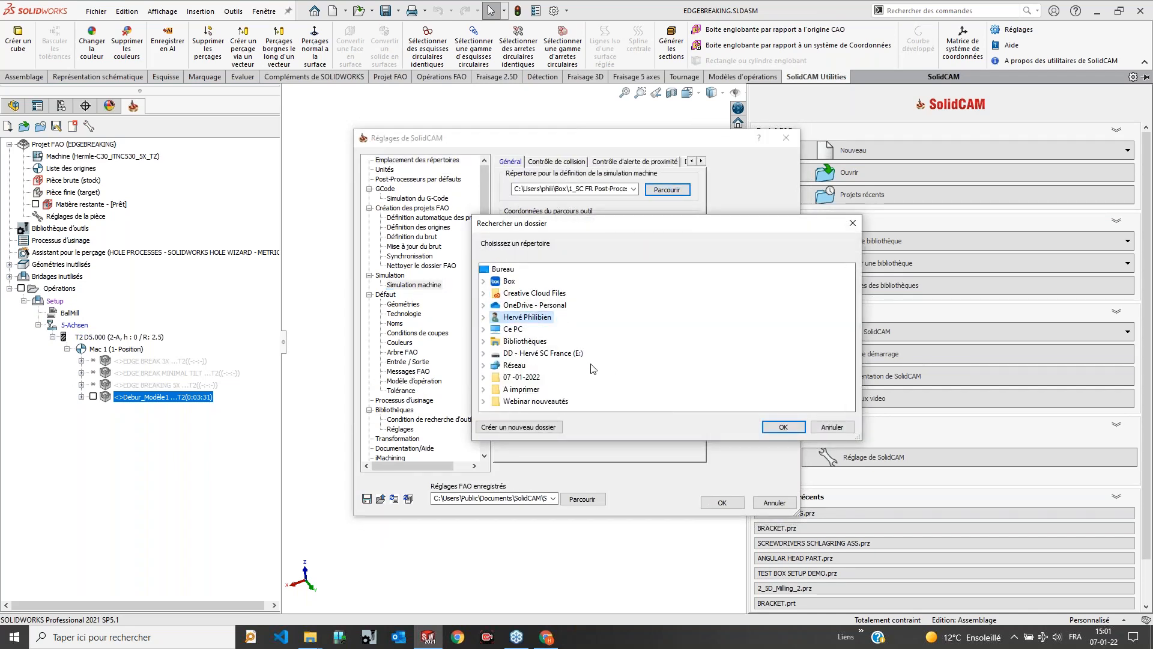
{"action": "double_click", "coordinate": [524, 401]}
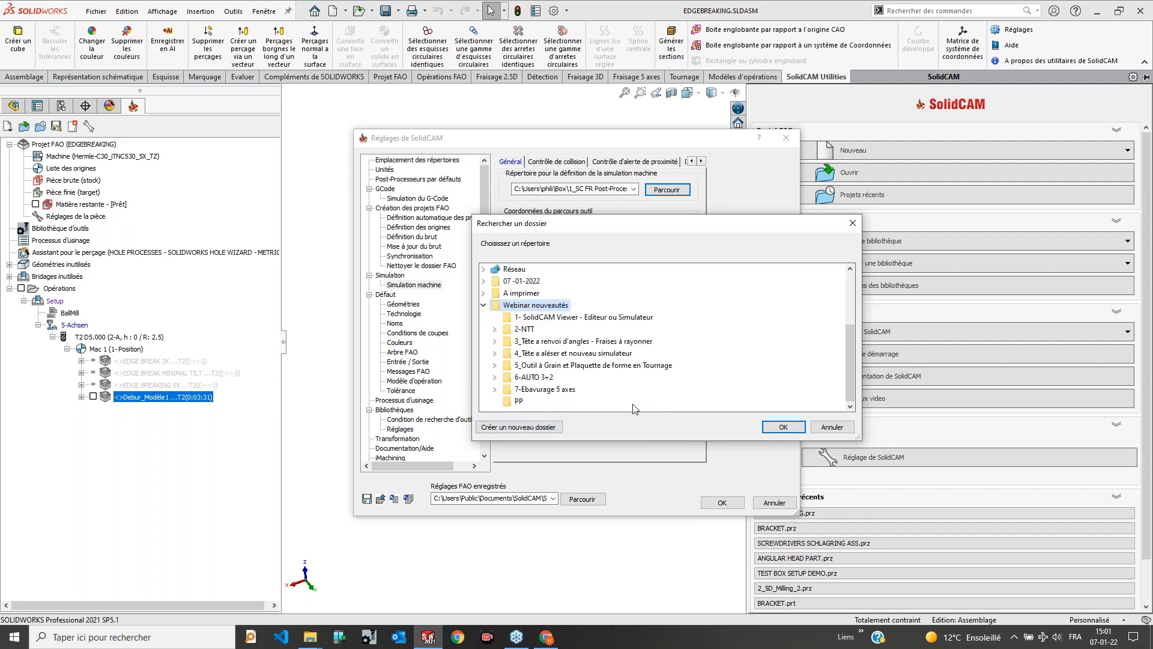
{"action": "left_click", "coordinate": [535, 390]}
{"action": "left_click", "coordinate": [781, 427]}
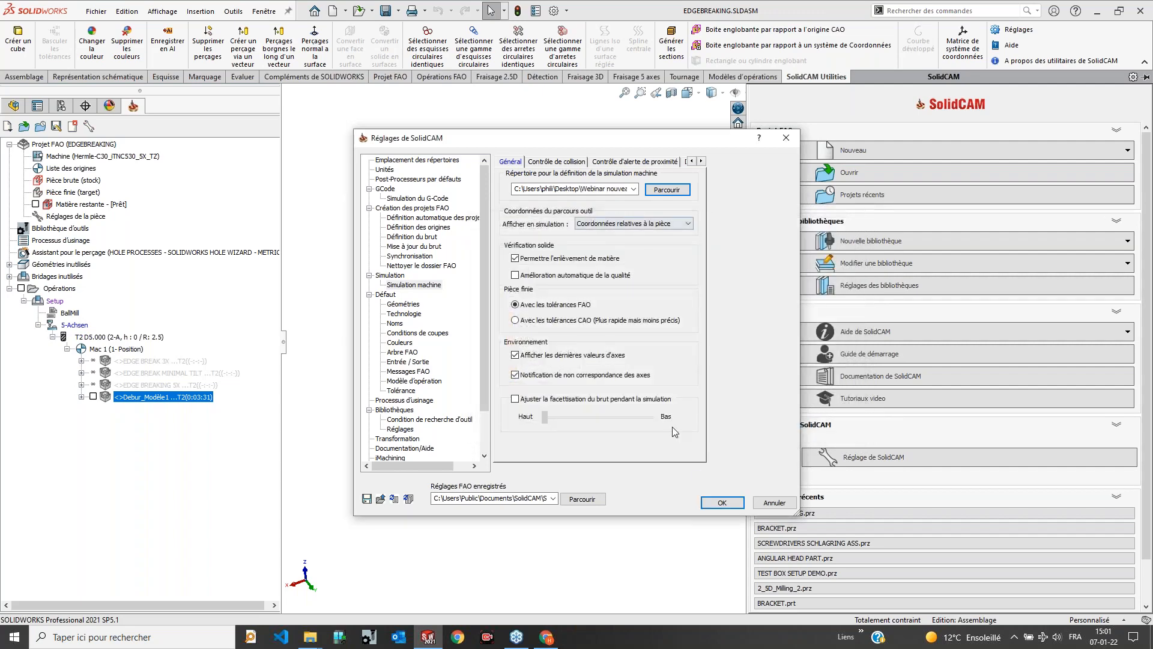
{"action": "left_click", "coordinate": [717, 508]}
Step: Try to simulate the Debur_Modèle1 operation on the machine, and exit the simulation
{"action": "right_click", "coordinate": [181, 397]}
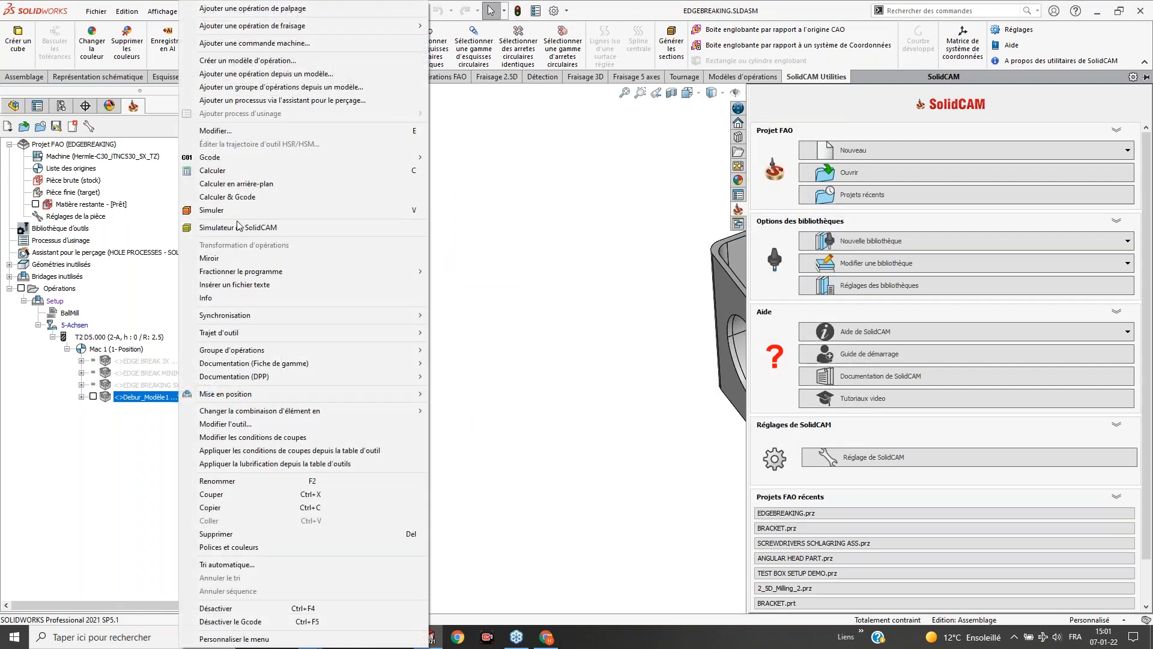
{"action": "left_click", "coordinate": [238, 212]}
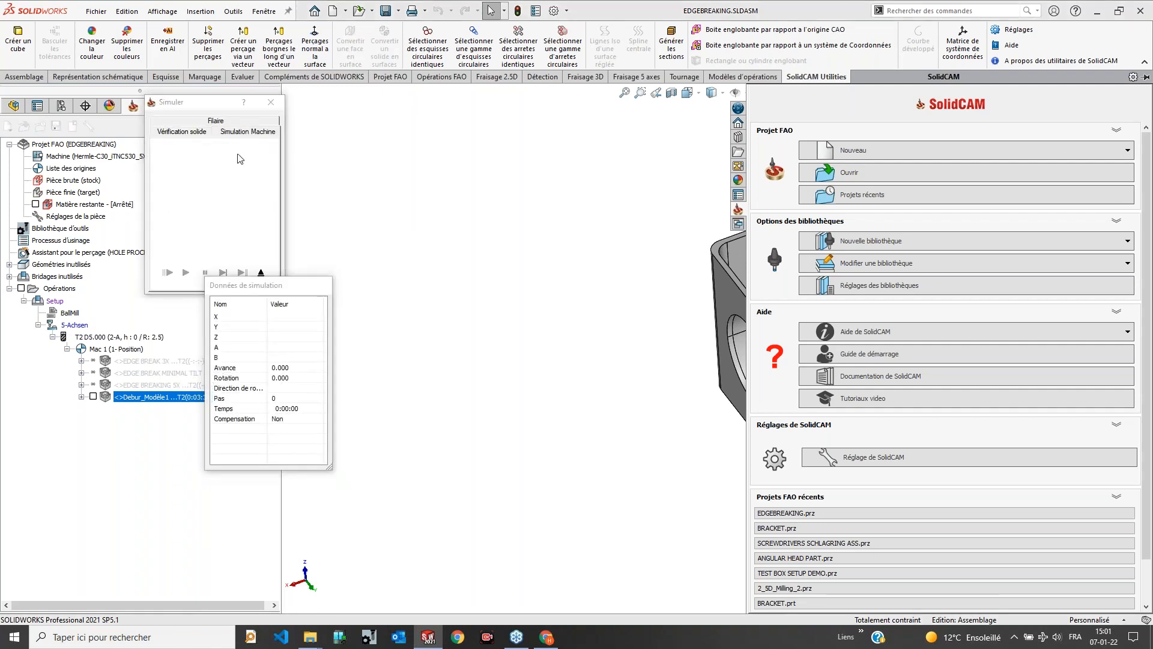
{"action": "left_click", "coordinate": [168, 252]}
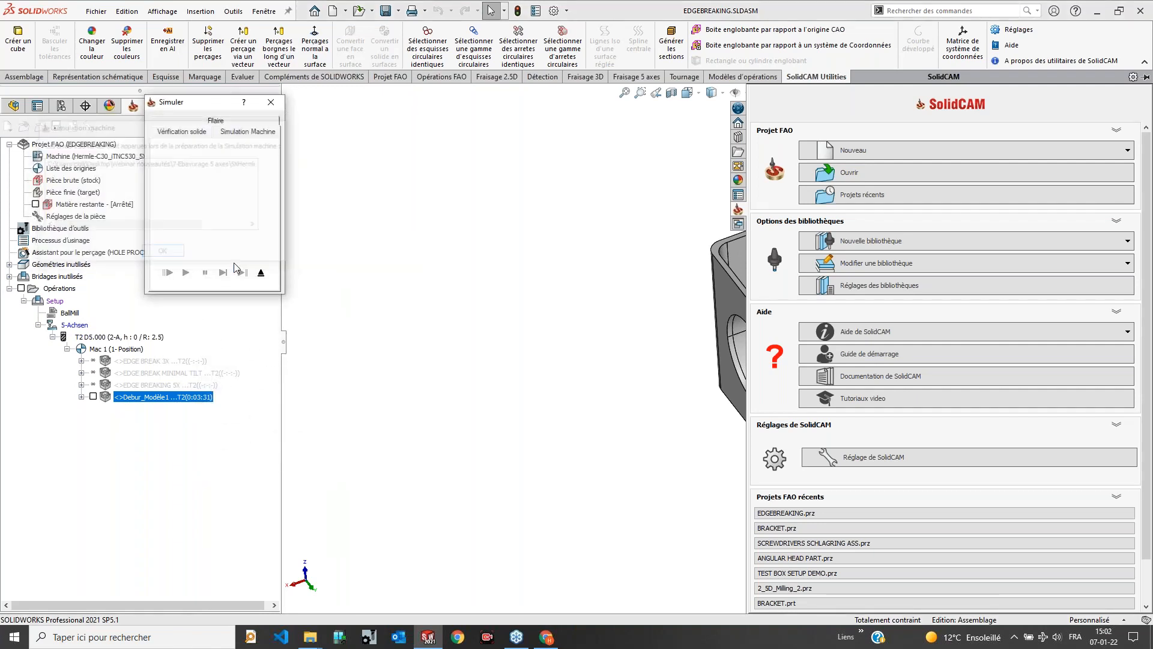
{"action": "left_click", "coordinate": [261, 273]}
Step: Switch to File Explorer and extract 5-EDGEBREAKING.zip into its own subfolder in the 7-Ebavurage 5 axes folder
{"action": "mouse_move", "coordinate": [310, 635]}
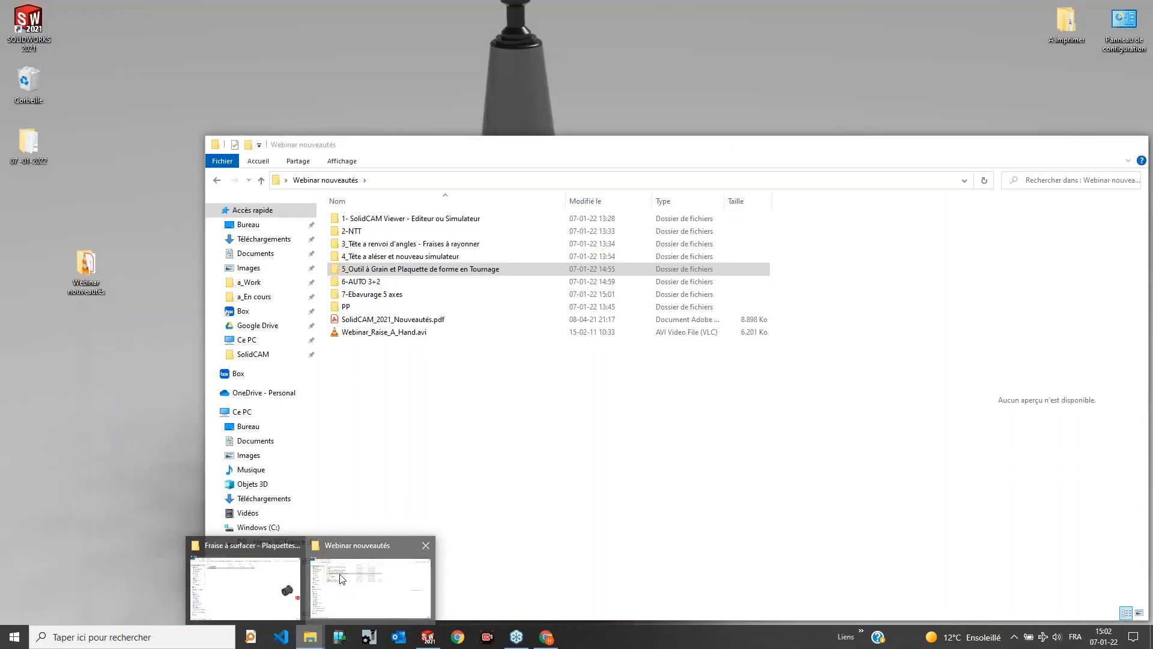
{"action": "left_click", "coordinate": [339, 587]}
{"action": "double_click", "coordinate": [372, 294]}
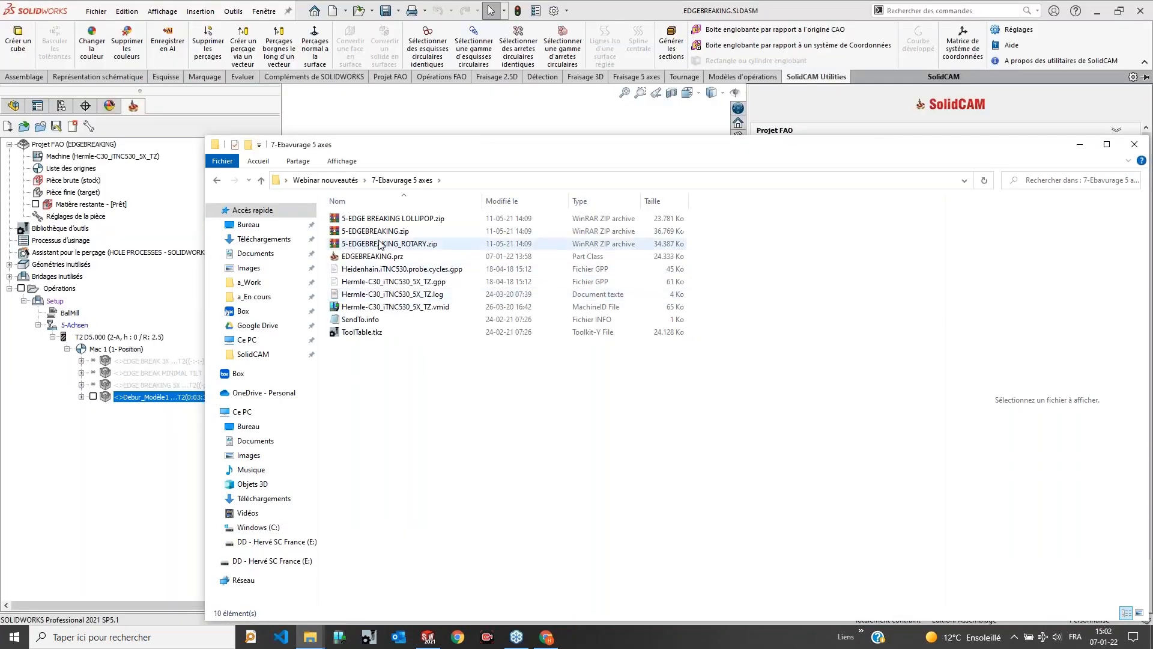
{"action": "left_click", "coordinate": [411, 232]}
{"action": "right_click", "coordinate": [410, 232]}
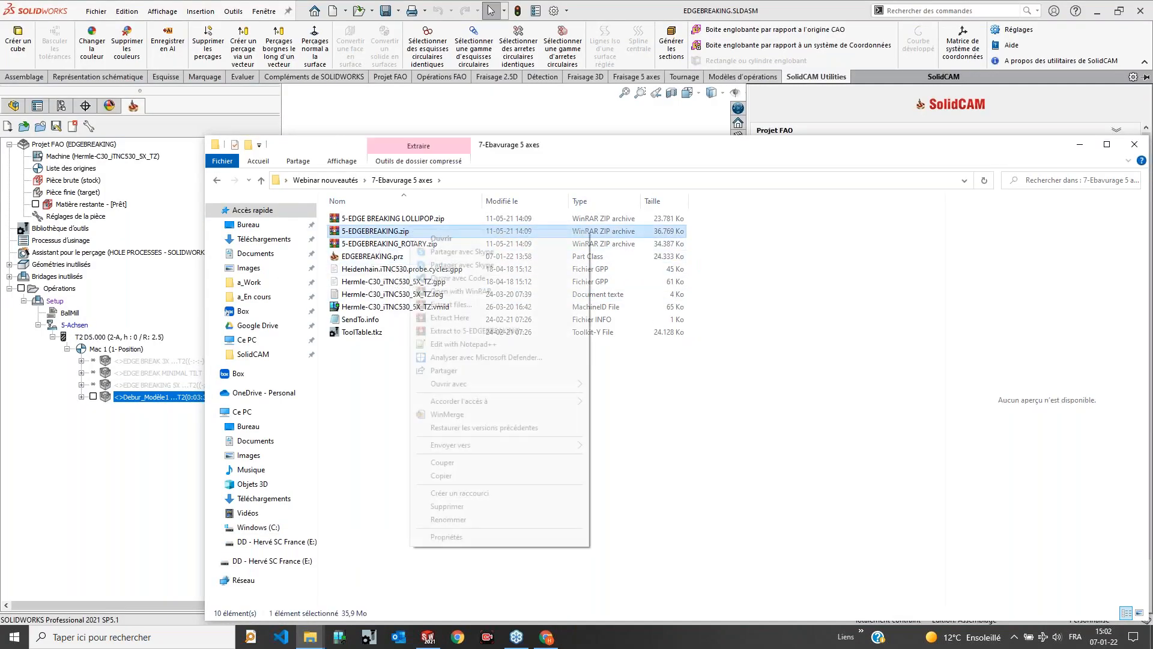
{"action": "left_click", "coordinate": [459, 331]}
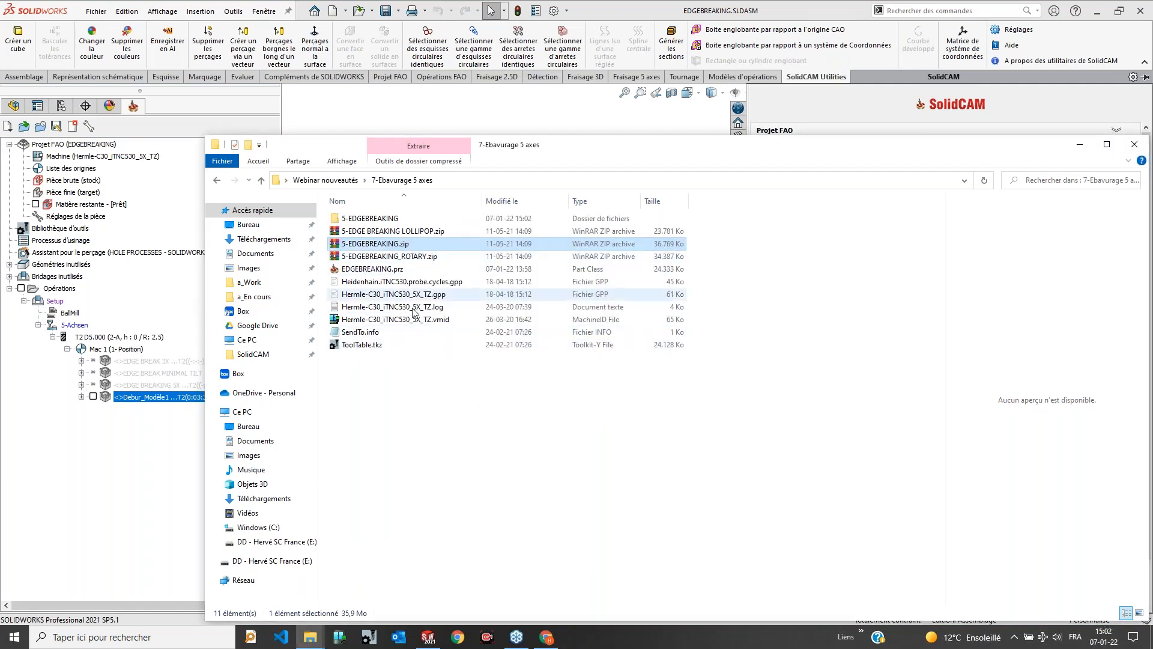
Step: Look through the extracted 5-EDGEBREAKING folder and the PP folder for the machine simulation files
{"action": "double_click", "coordinate": [368, 218]}
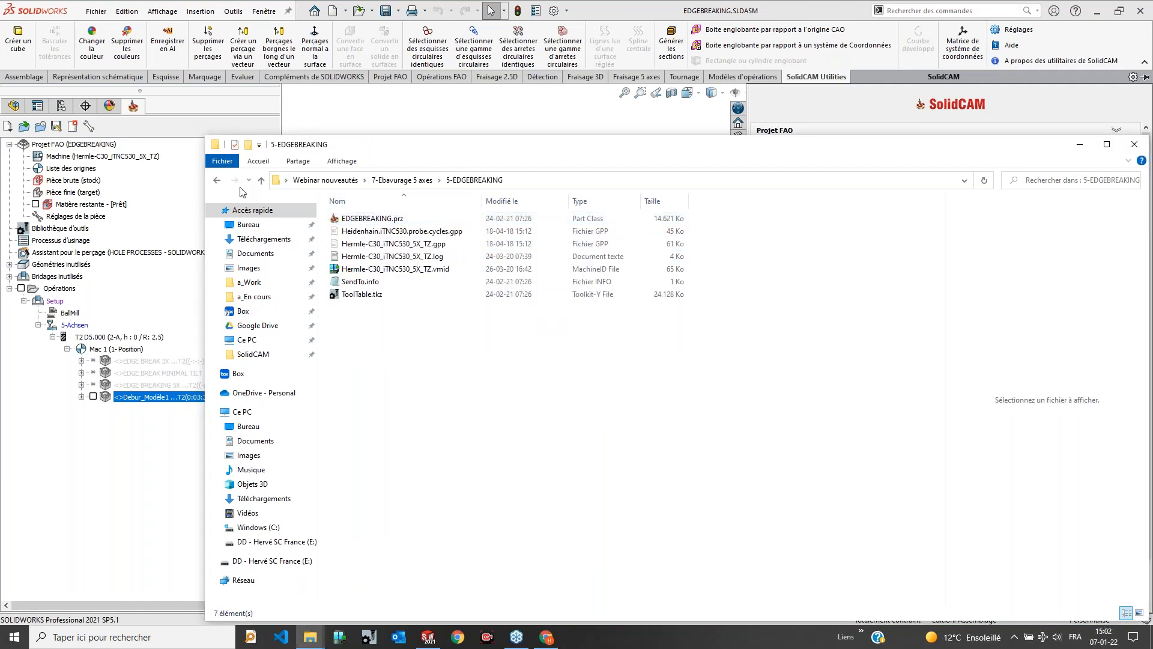
{"action": "left_click", "coordinate": [218, 181]}
{"action": "left_click", "coordinate": [218, 182]}
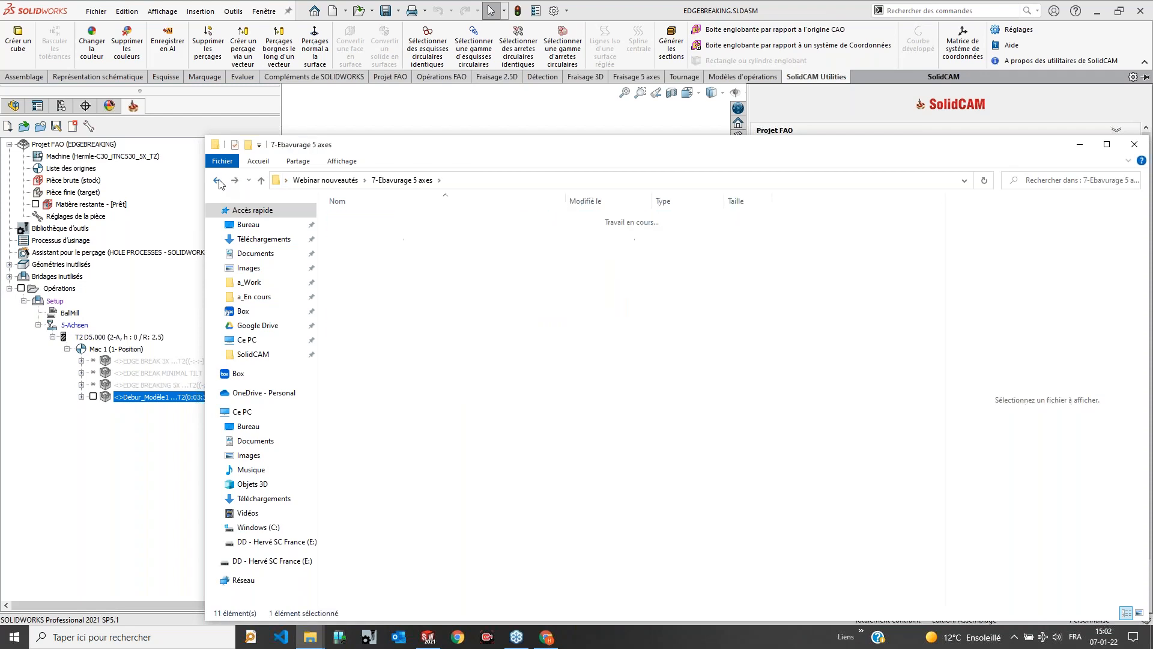
{"action": "double_click", "coordinate": [352, 306]}
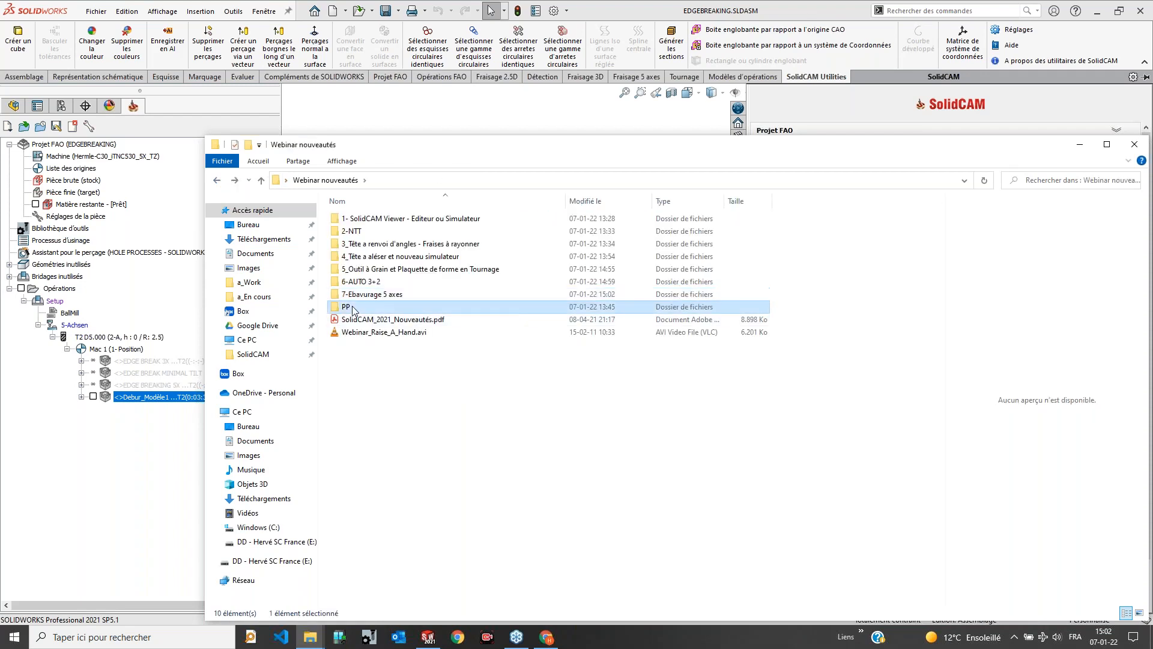
{"action": "left_click", "coordinate": [217, 181]}
Step: Switch back to SolidCAM and check the simulation machine name in the project's machine definition, closing the editor without changes
{"action": "left_click", "coordinate": [147, 159]}
{"action": "double_click", "coordinate": [148, 157]}
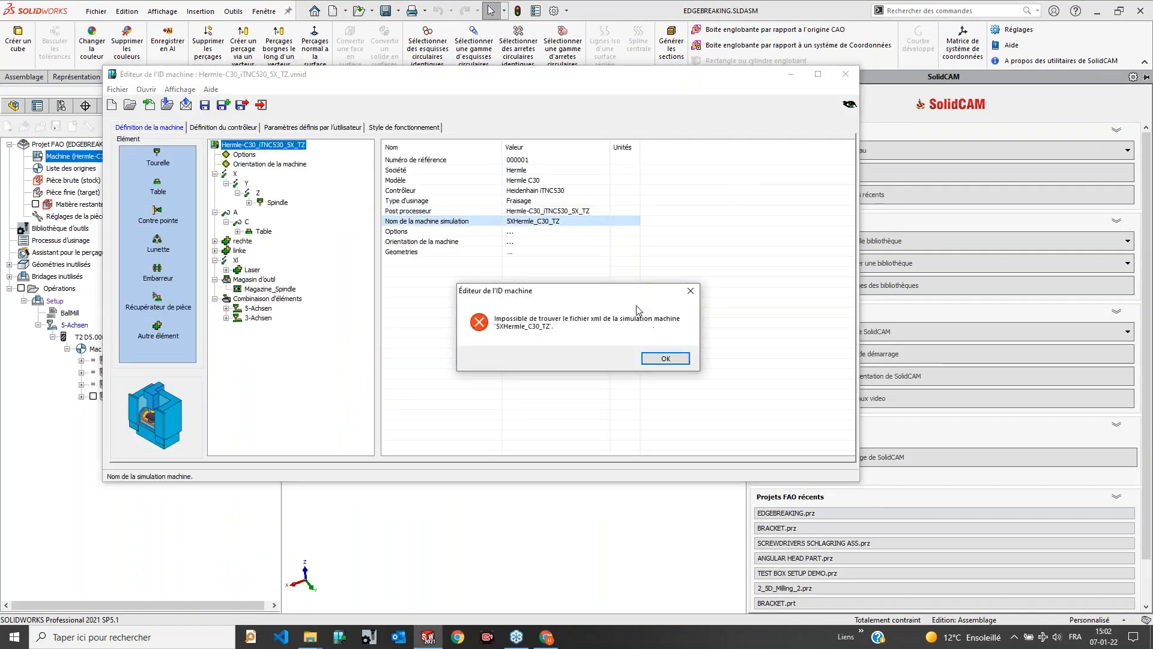
{"action": "left_click", "coordinate": [666, 358]}
{"action": "left_click", "coordinate": [845, 74]}
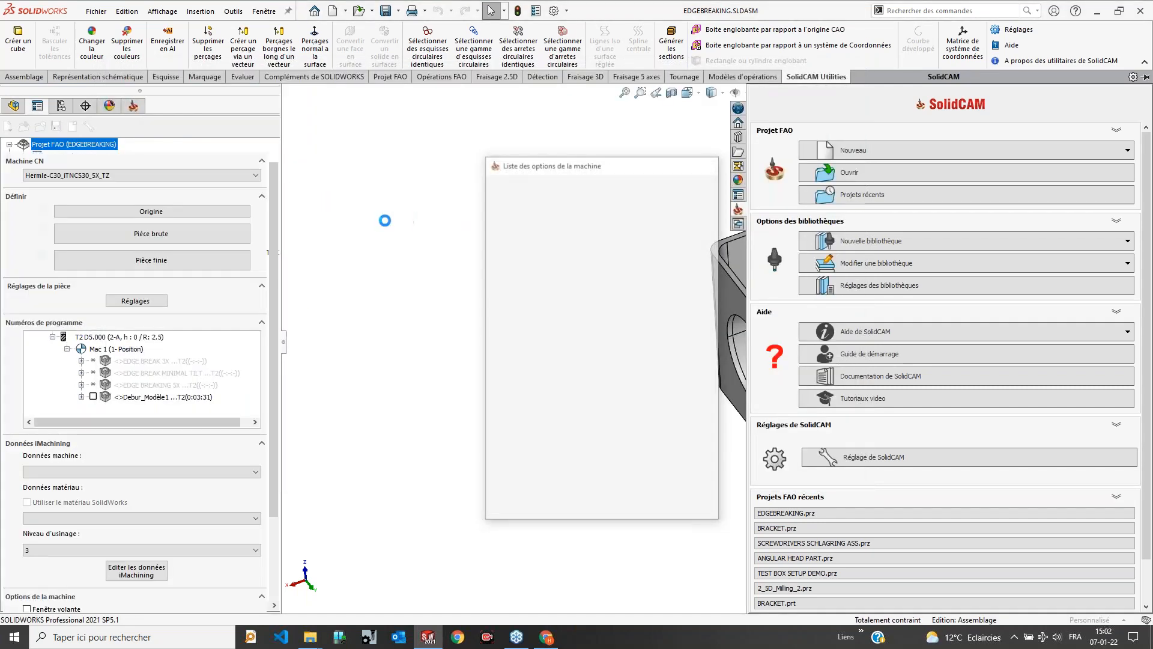
Step: Change the project's CNC machine to Haas UMC DUO SS, converting the 5-Achsen and 3-Achsen combinations to Rotary
{"action": "left_click", "coordinate": [90, 175]}
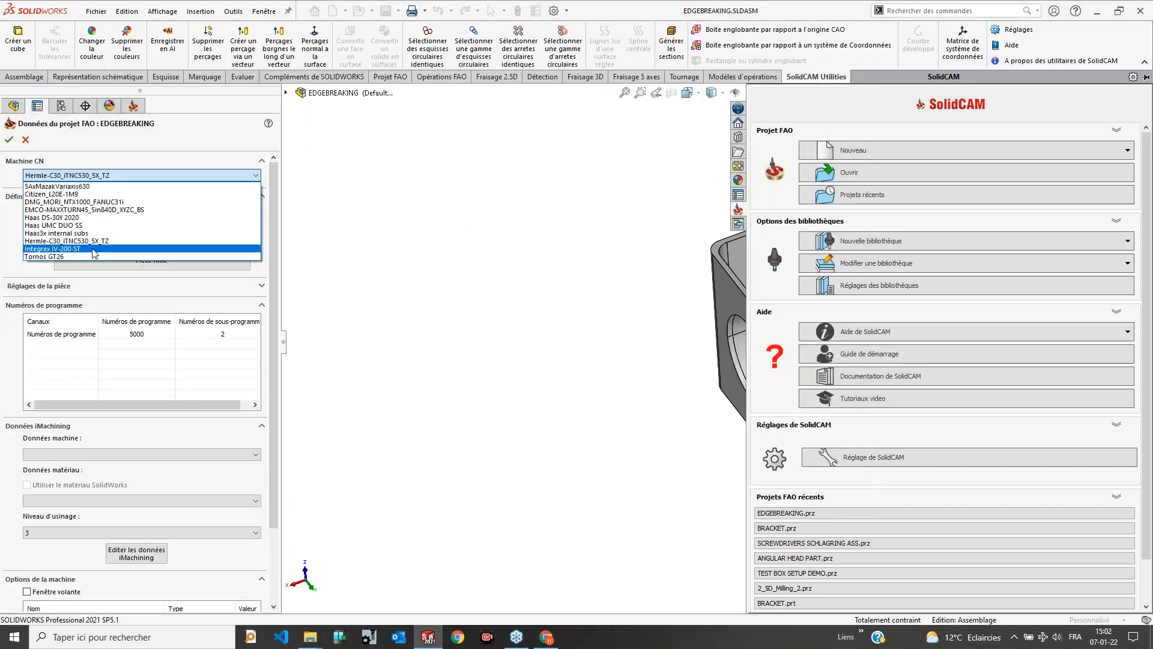
{"action": "left_click", "coordinate": [71, 226]}
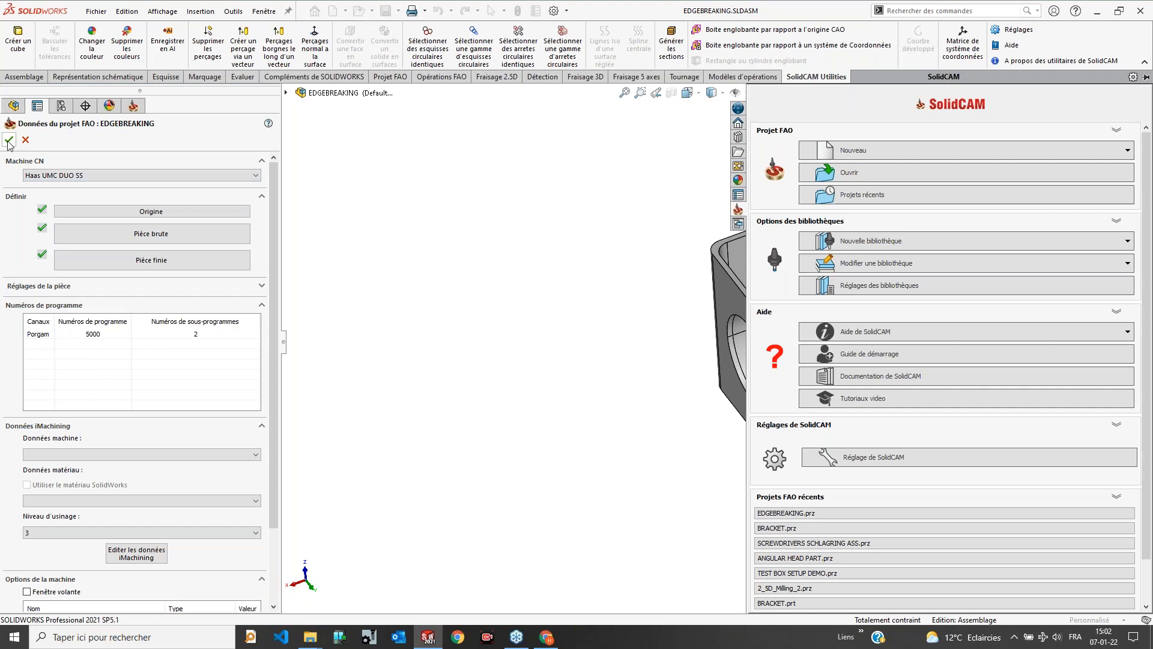
{"action": "left_click", "coordinate": [518, 423]}
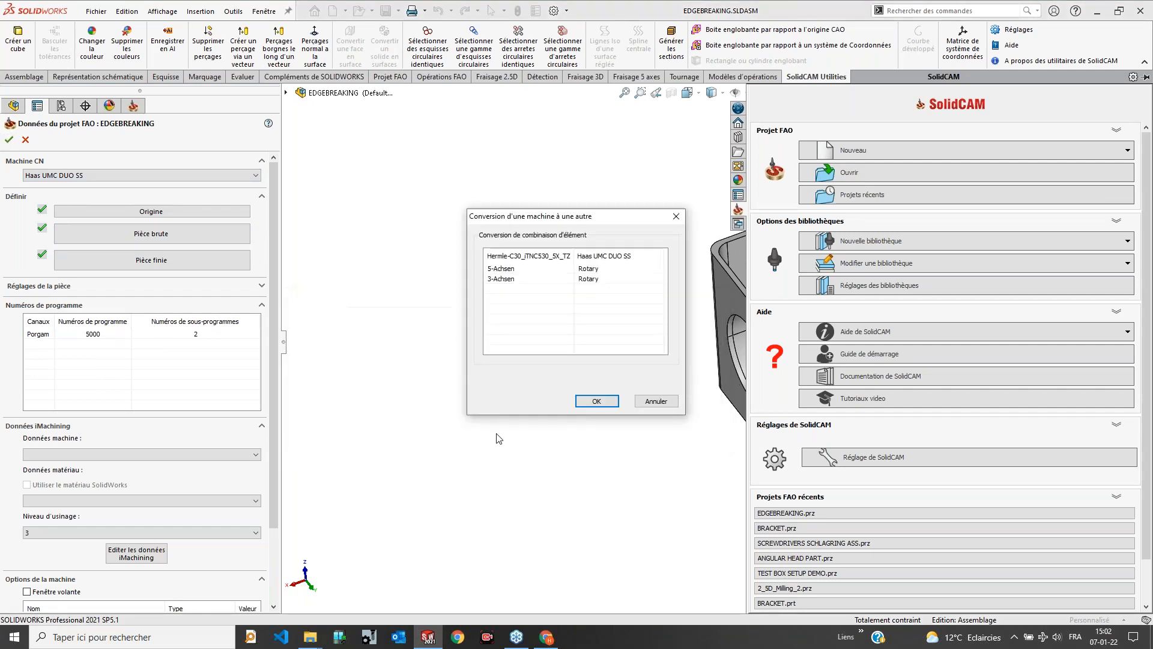
{"action": "left_click", "coordinate": [602, 270]}
{"action": "left_click", "coordinate": [603, 269]}
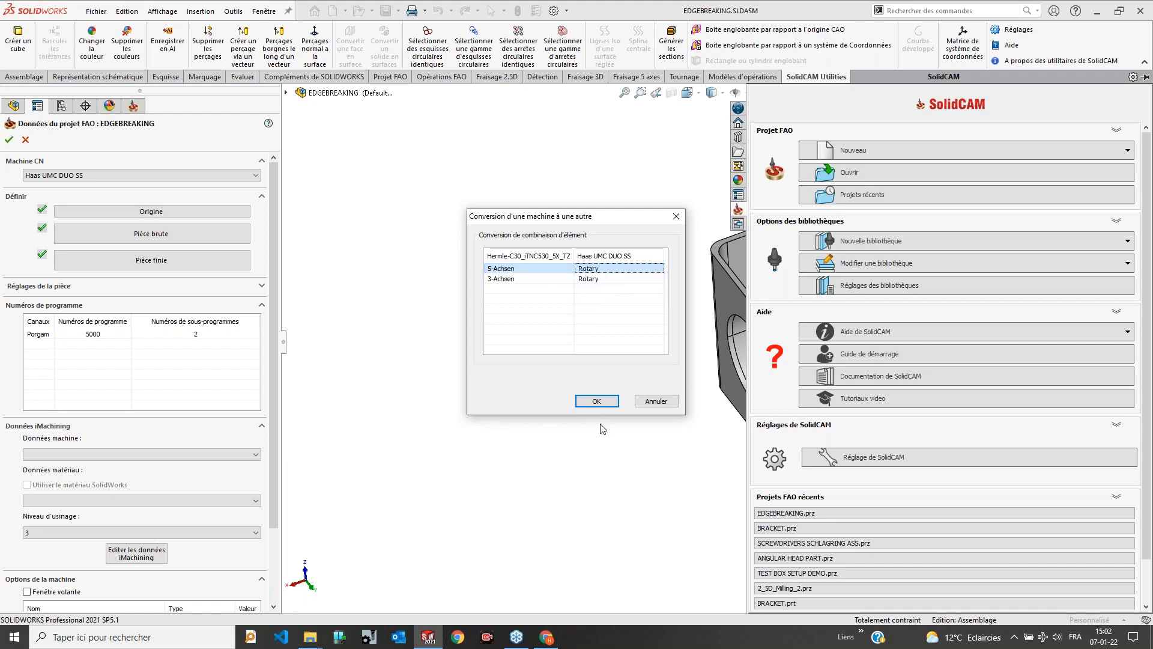
{"action": "left_click", "coordinate": [597, 400]}
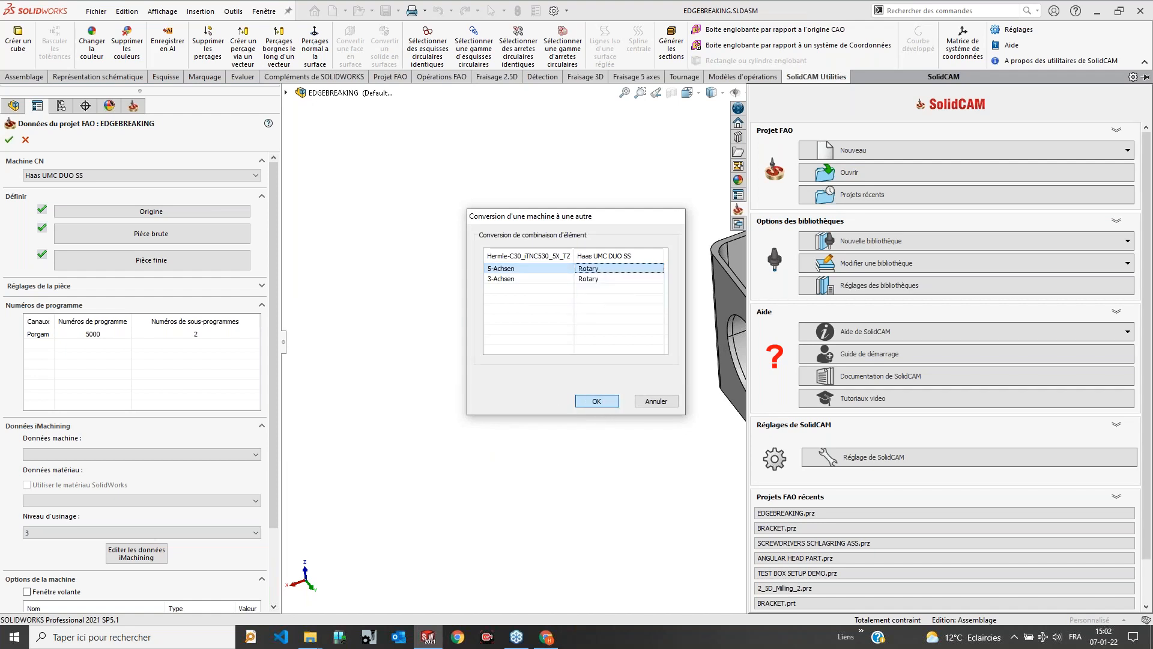
{"action": "left_click", "coordinate": [595, 401]}
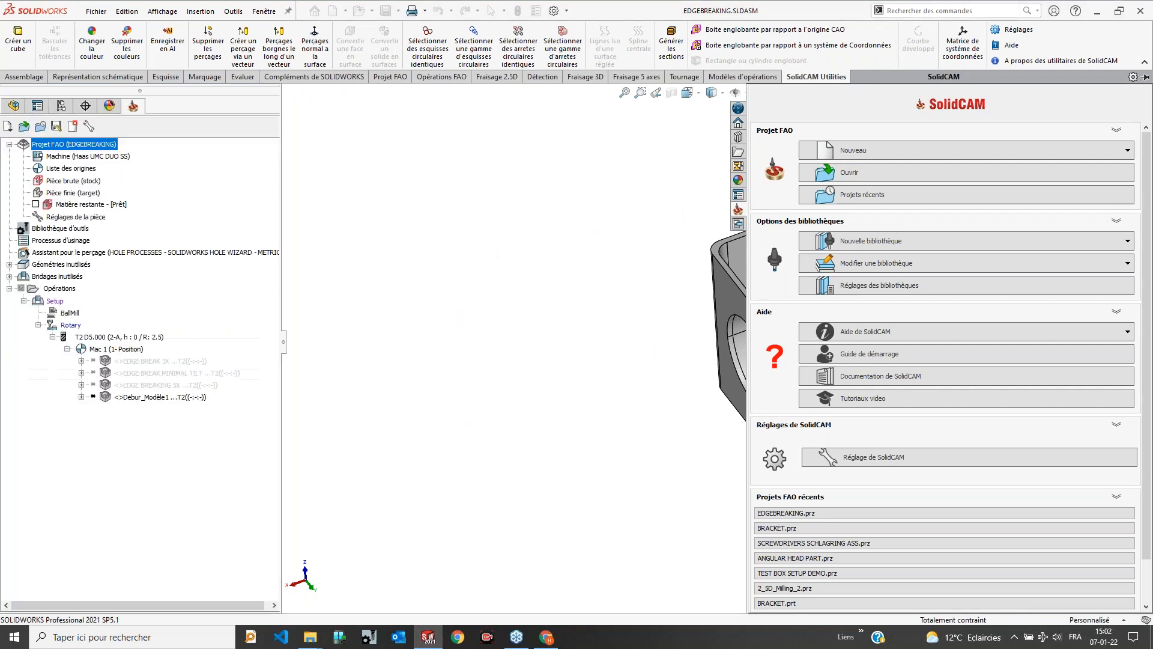
Step: Inspect the machine preview of Debur_Modèle1, and check the machine simulation directory in the SolidCAM settings
{"action": "double_click", "coordinate": [144, 397]}
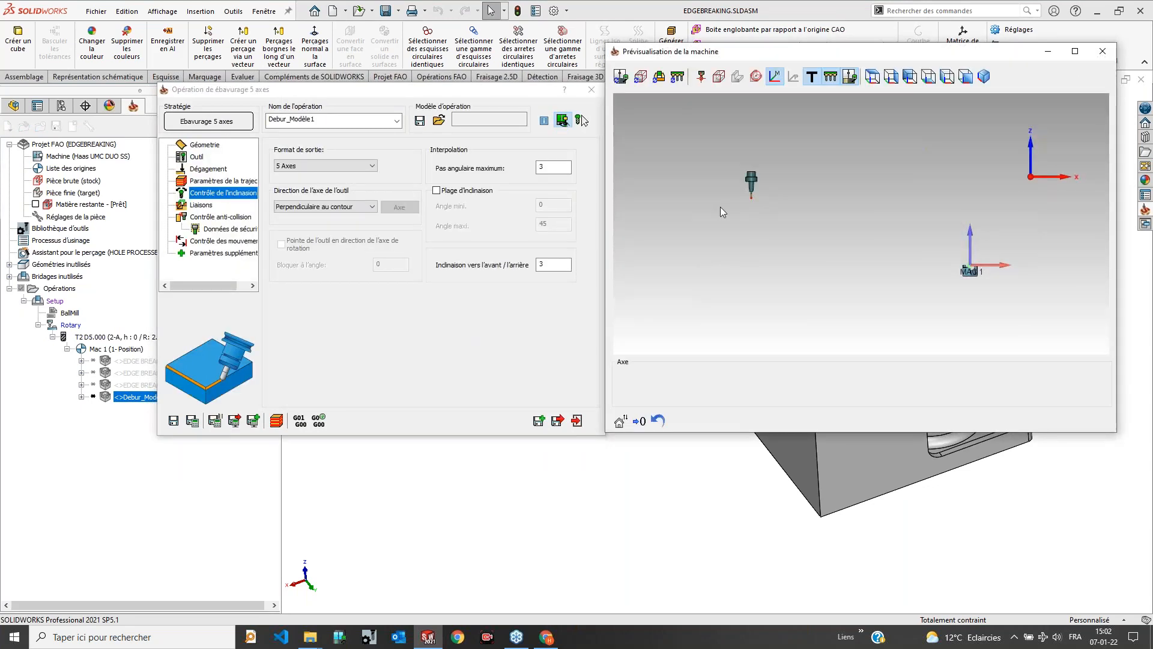
{"action": "left_click", "coordinate": [581, 422]}
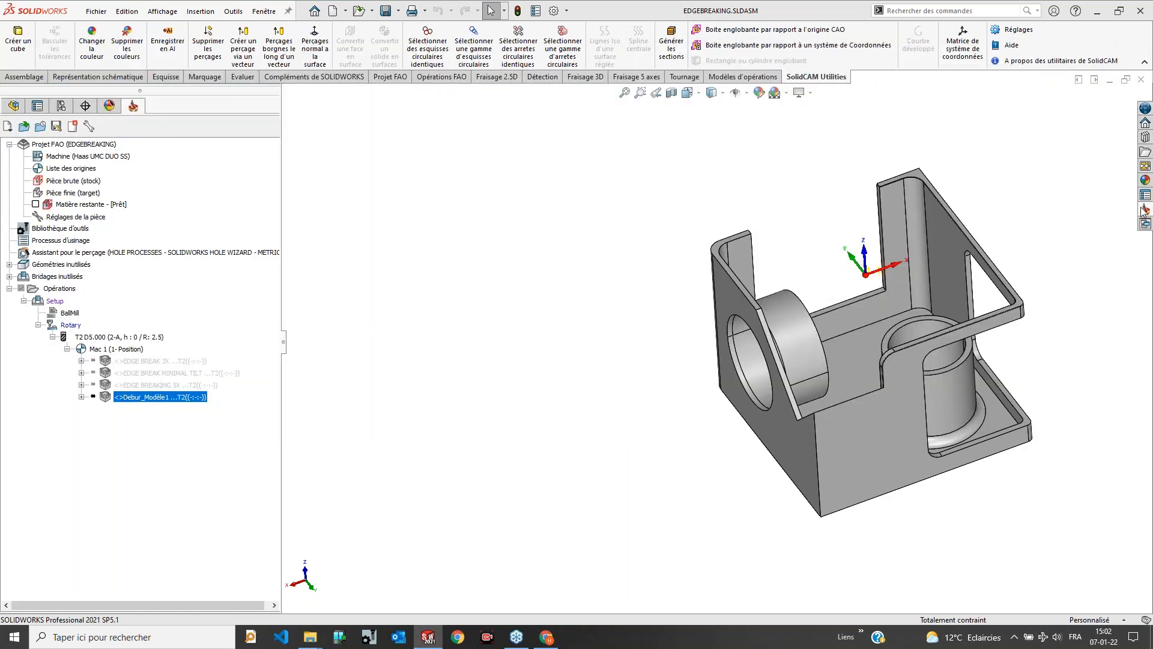
{"action": "left_click", "coordinate": [1144, 210]}
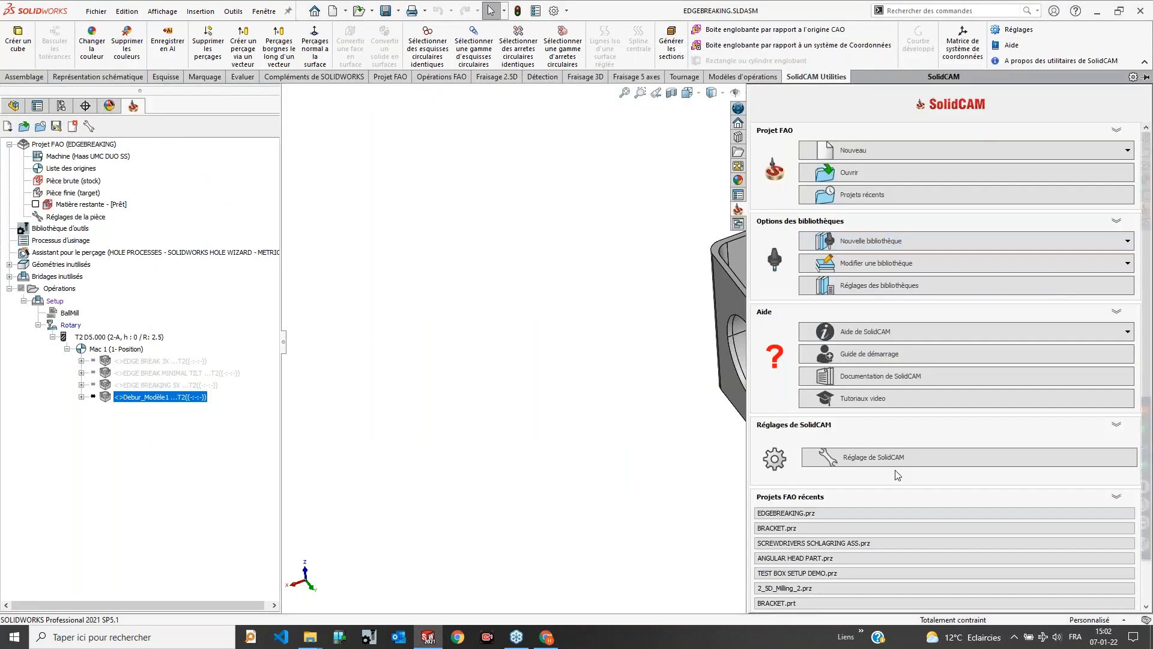
{"action": "left_click", "coordinate": [818, 461]}
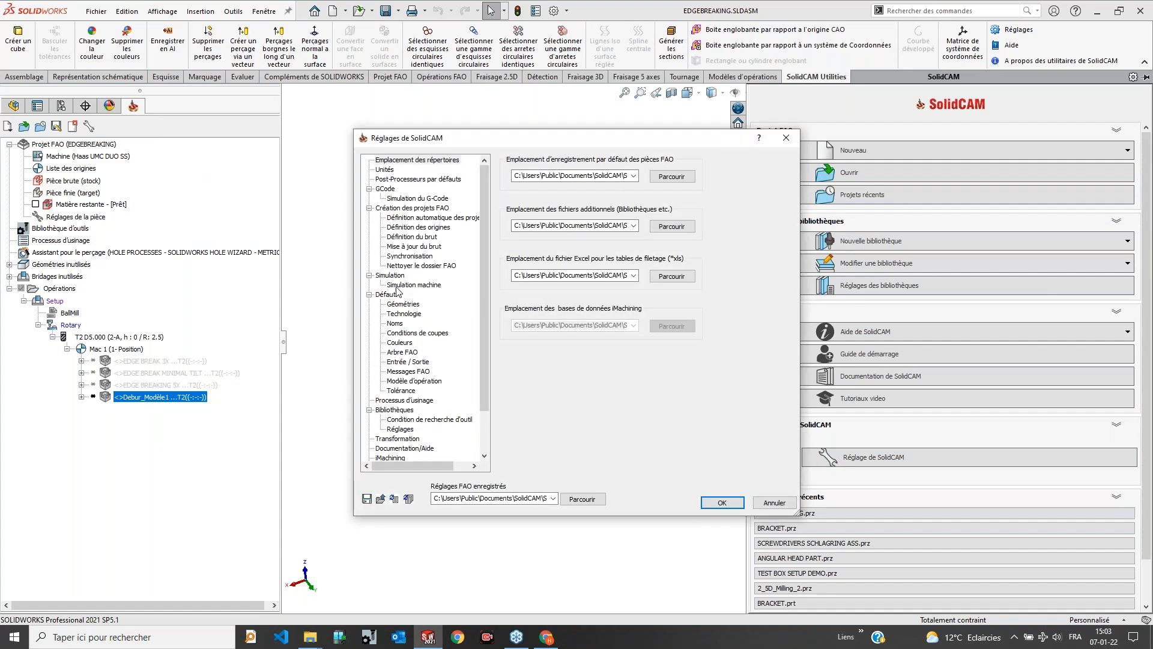
{"action": "left_click", "coordinate": [413, 285]}
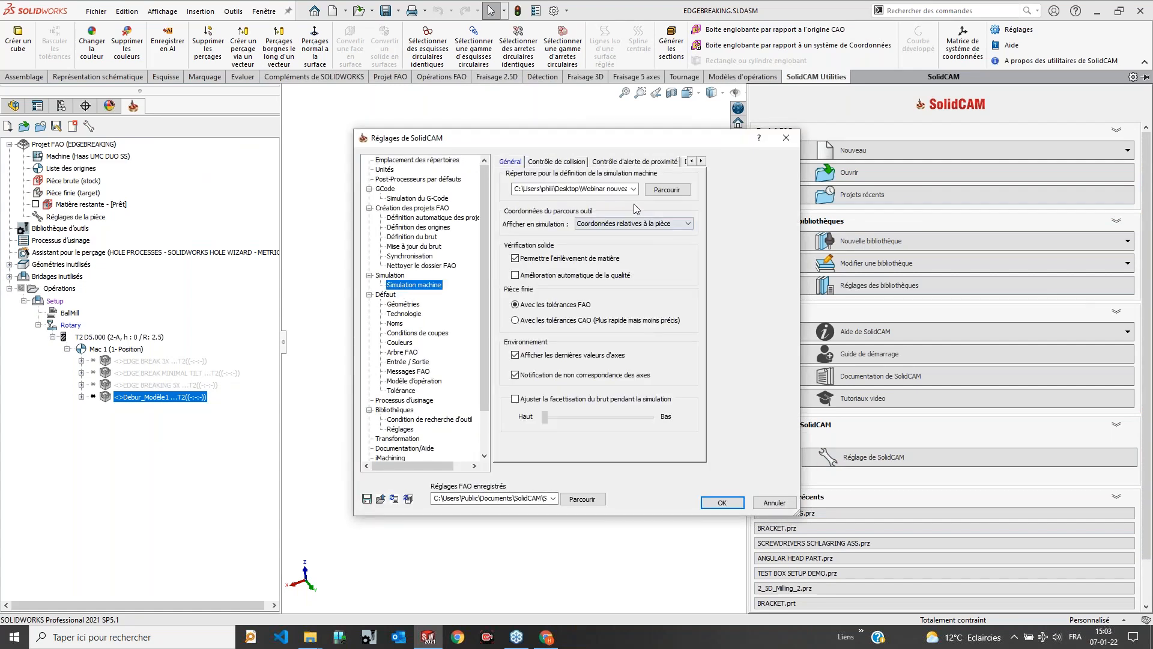
{"action": "left_click", "coordinate": [722, 502]}
Step: Open the Debur_Modèle1 deburring operation and recalculate its toolpath
{"action": "double_click", "coordinate": [156, 399]}
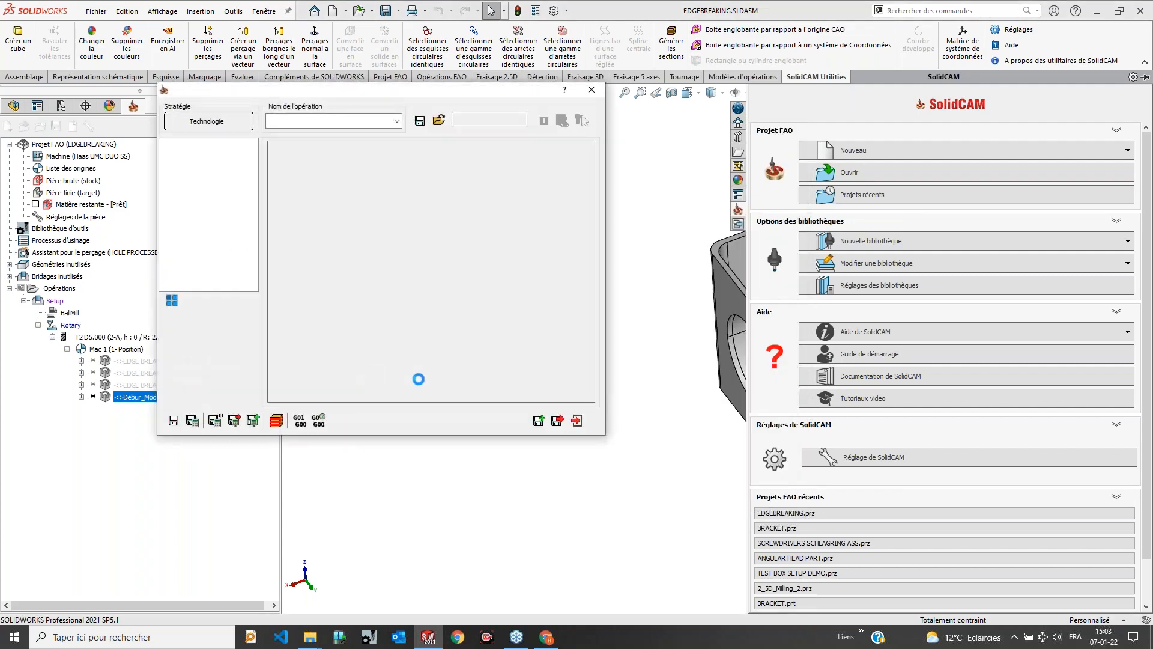
{"action": "left_click", "coordinate": [192, 420]}
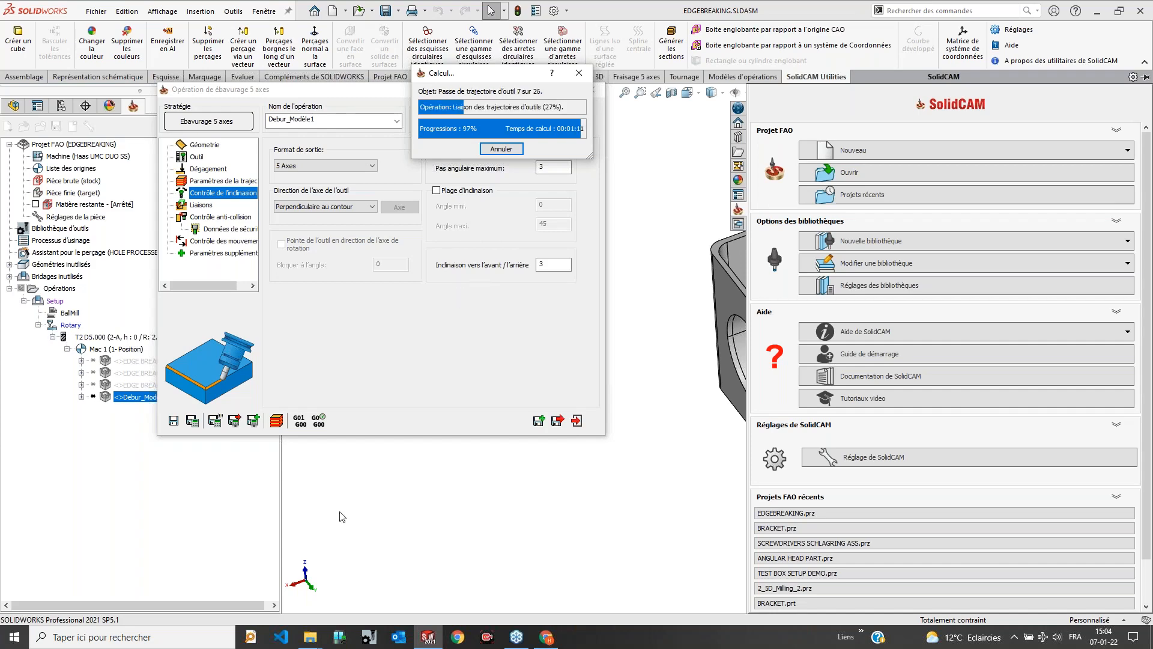
Step: Switch to File Explorer and extract 5-EDGEBREAKING_ROTARY.zip into its own subfolder in the 7-Ebavurage 5 axes folder
{"action": "left_click", "coordinate": [310, 637]}
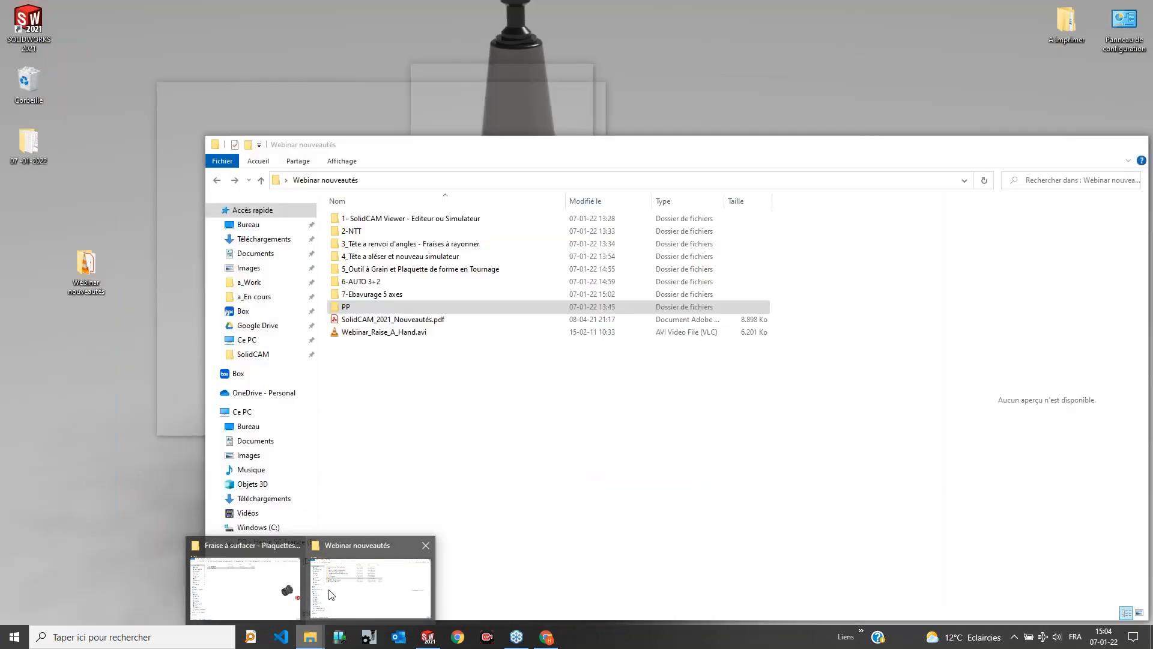
{"action": "left_click", "coordinate": [330, 597]}
{"action": "double_click", "coordinate": [372, 293]}
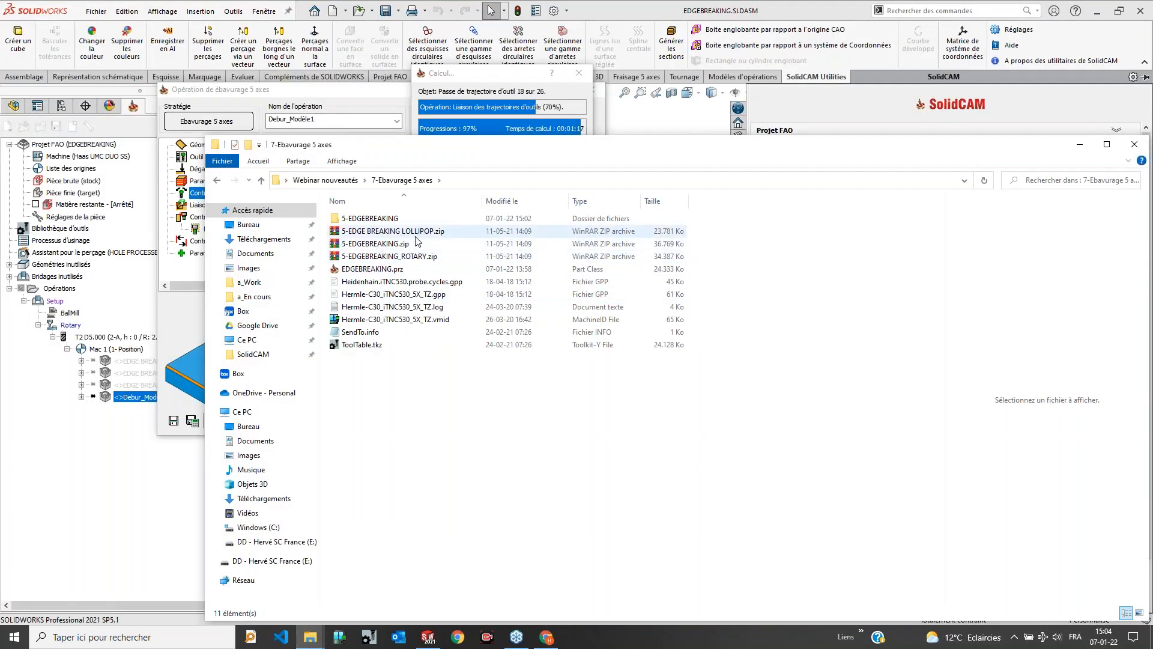
{"action": "right_click", "coordinate": [407, 257]}
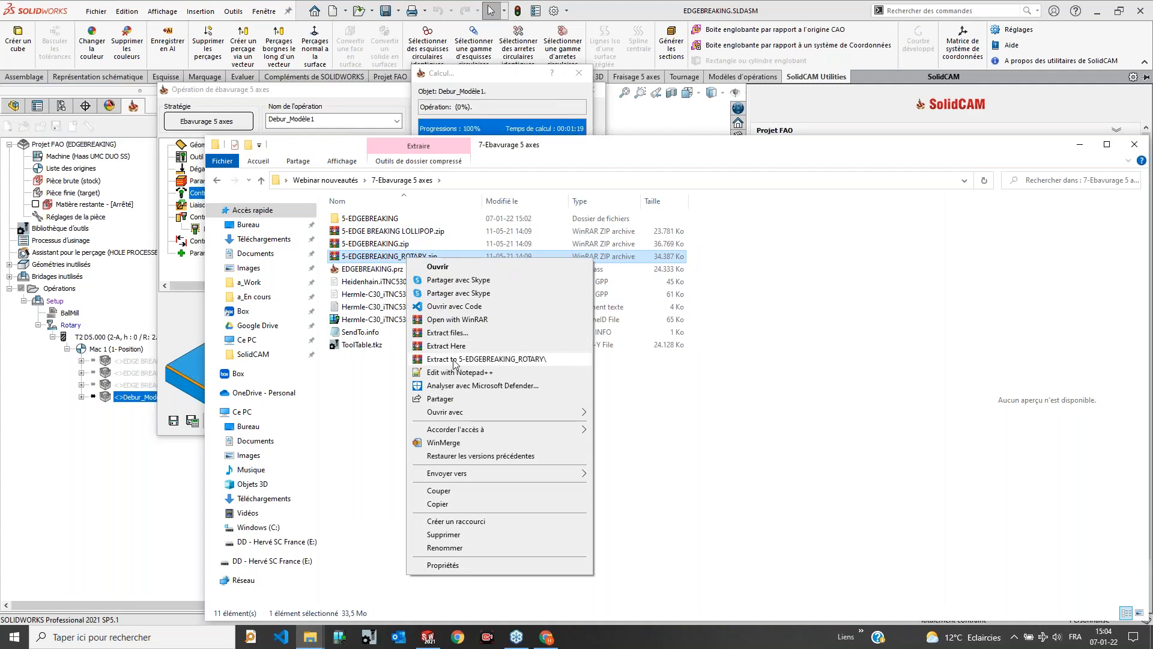
{"action": "left_click", "coordinate": [455, 359]}
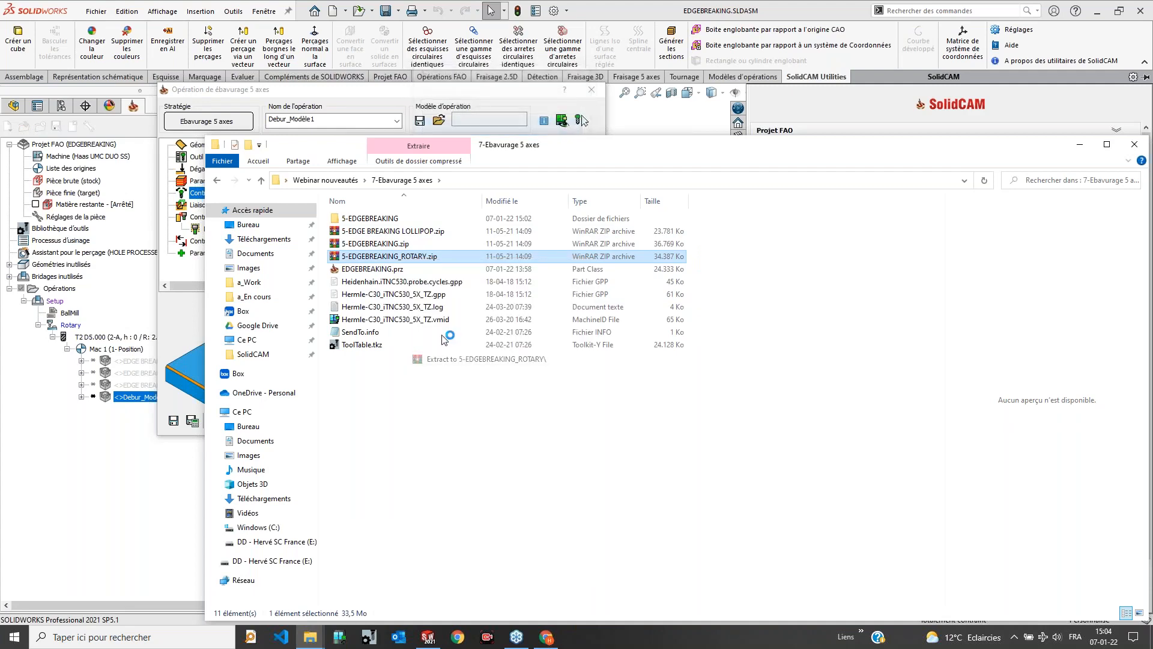
Step: Look through the 5-EDGEBREAKING and 5-EDGEBREAKING_ROTARY folders, and return to the deburring operation in SolidCAM
{"action": "double_click", "coordinate": [387, 220]}
{"action": "left_click", "coordinate": [217, 181]}
{"action": "double_click", "coordinate": [368, 232]}
{"action": "left_click", "coordinate": [190, 346]}
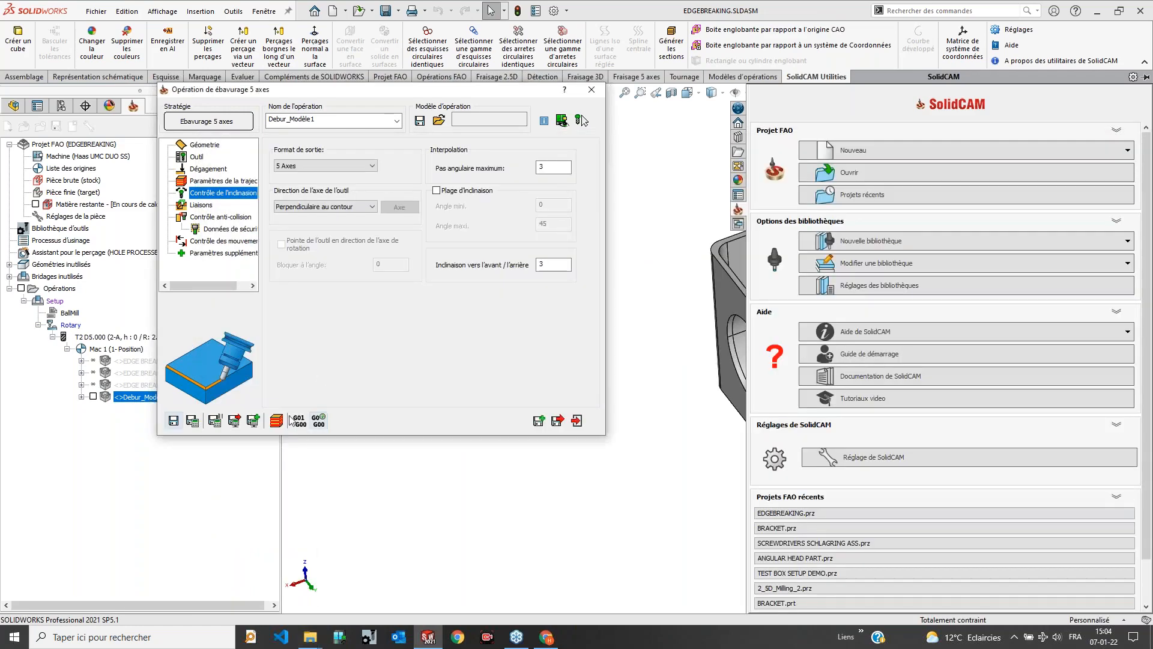
Step: Check the simulation and machine preview of the Debur_Modèle1 operation, and close the operation
{"action": "left_click", "coordinate": [278, 421]}
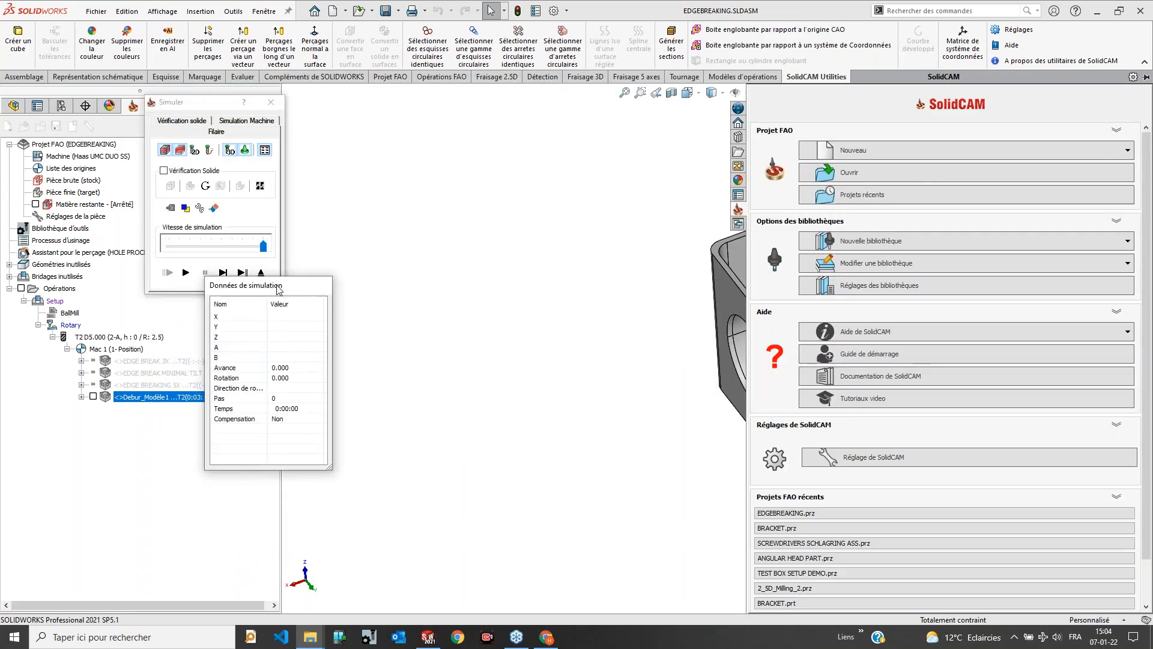
{"action": "left_click", "coordinate": [260, 271]}
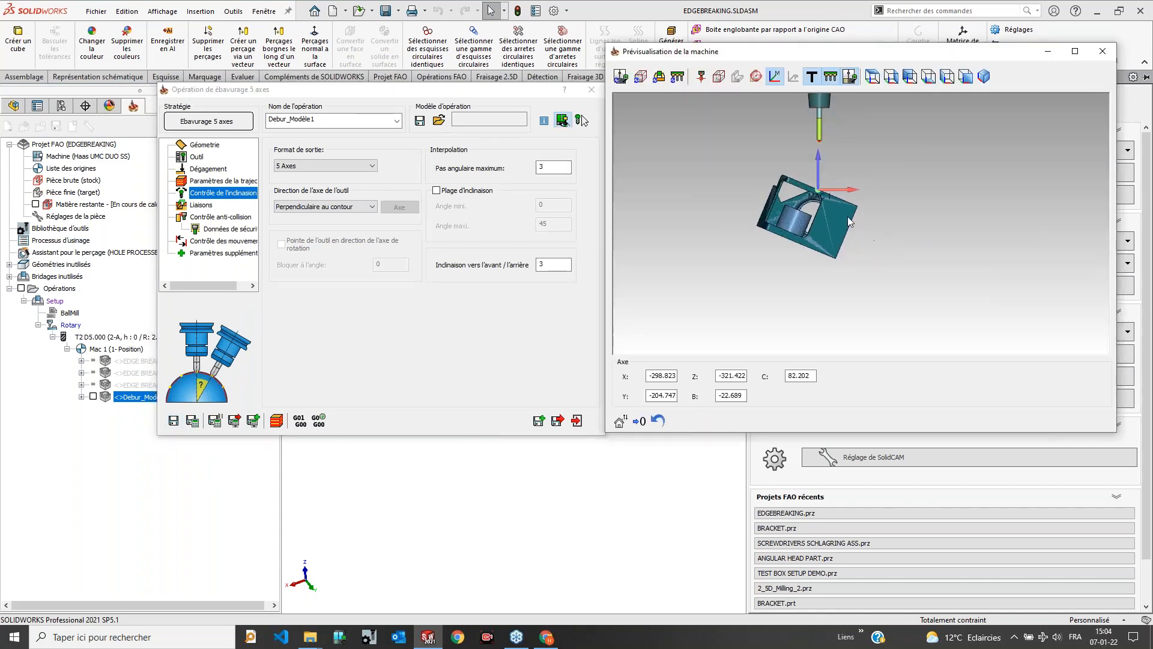
{"action": "left_click", "coordinate": [592, 89]}
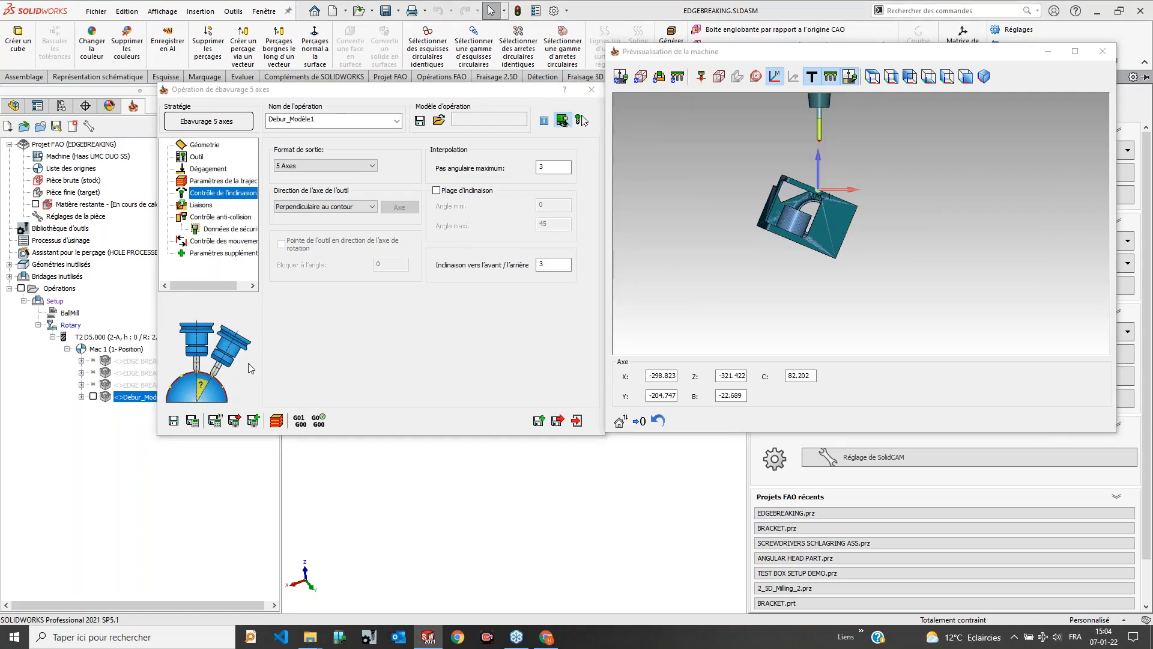
Step: Open Debur_Modèle1 in the SolidCAM simulator and play its deburring toolpath, reducing the playback speed
{"action": "right_click", "coordinate": [171, 401]}
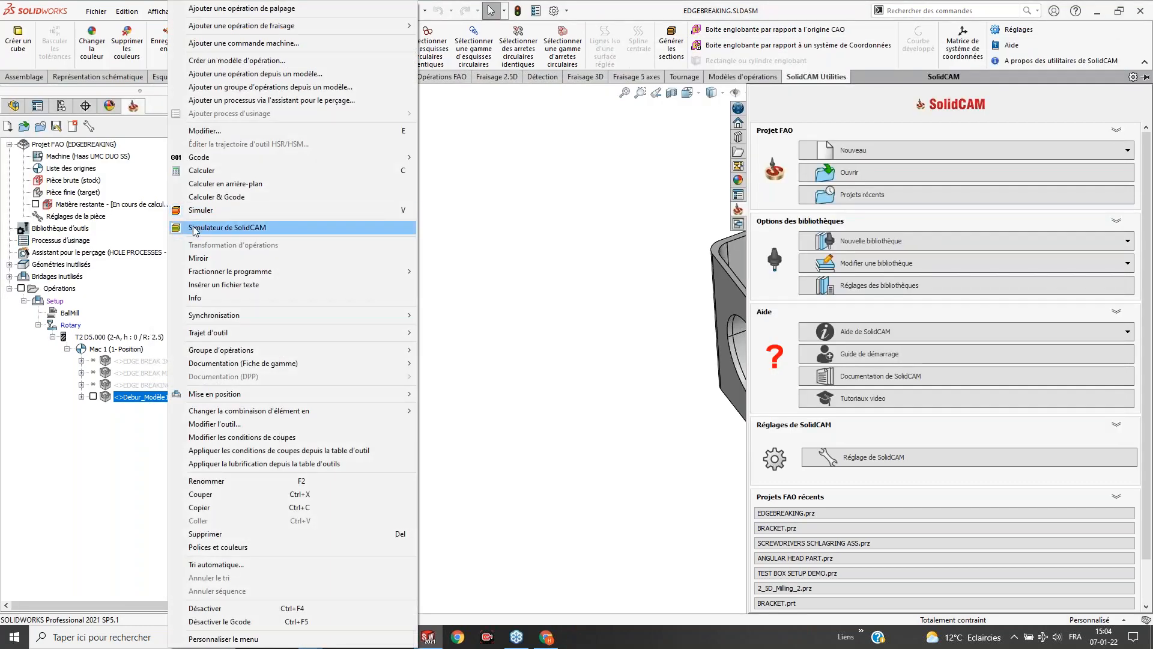
{"action": "left_click", "coordinate": [193, 229]}
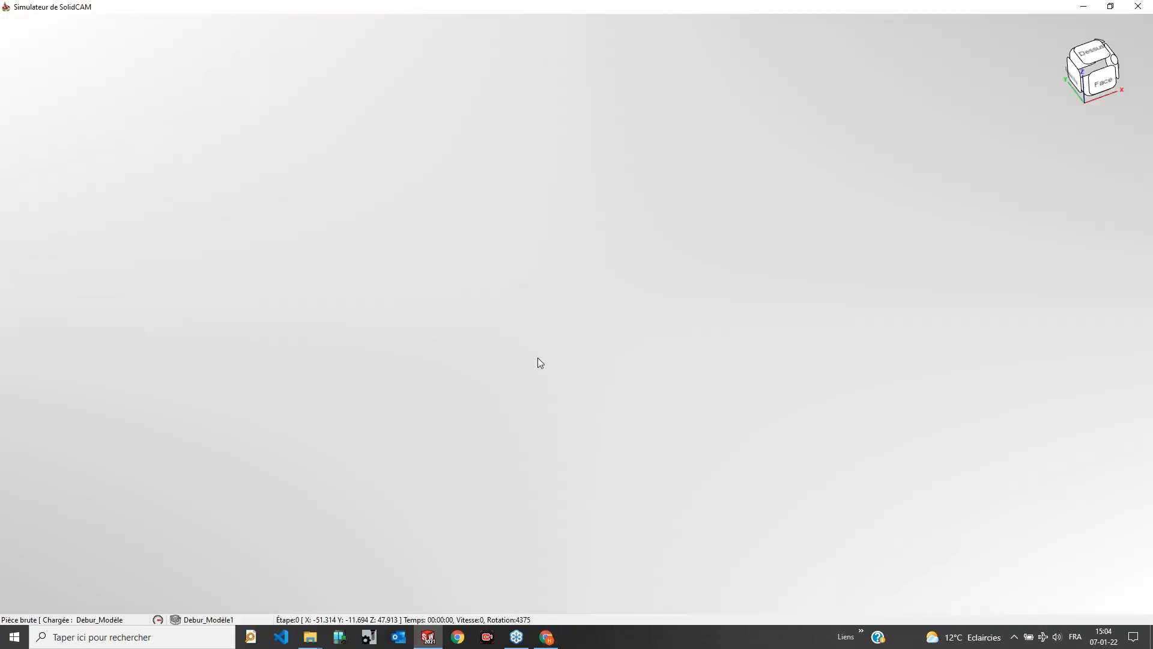
{"action": "scroll", "coordinate": [558, 361], "scroll_direction": "down", "scroll_amount": 5}
{"action": "middle_click_drag", "start_coordinate": [557, 331], "coordinate": [609, 229]}
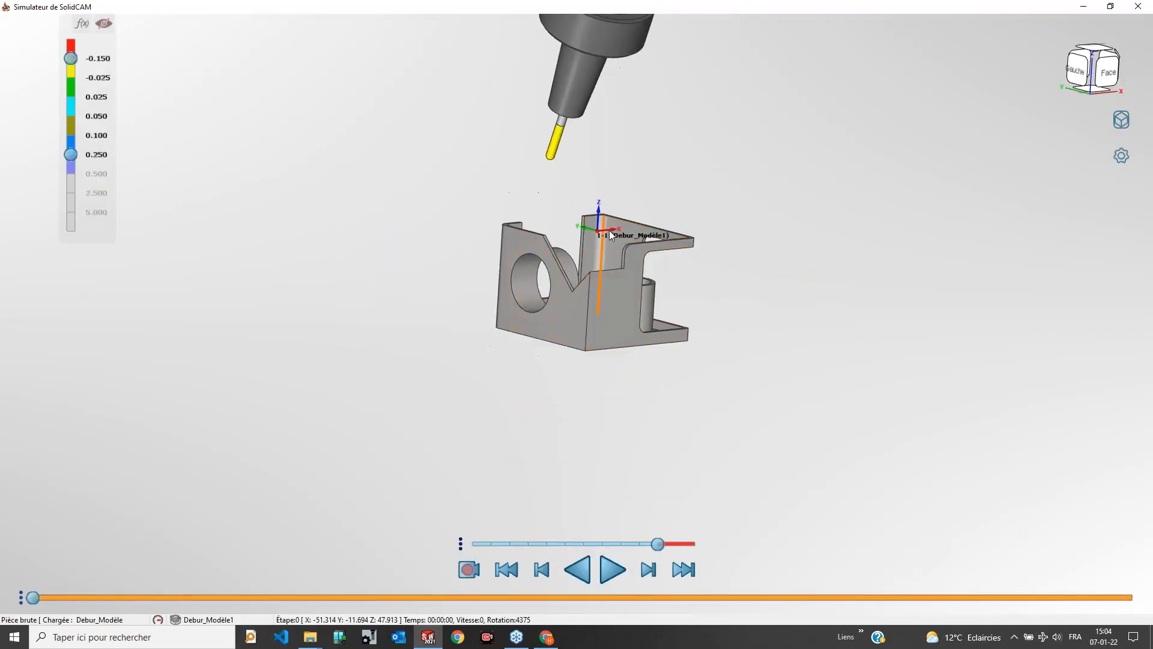
{"action": "left_click", "coordinate": [613, 569]}
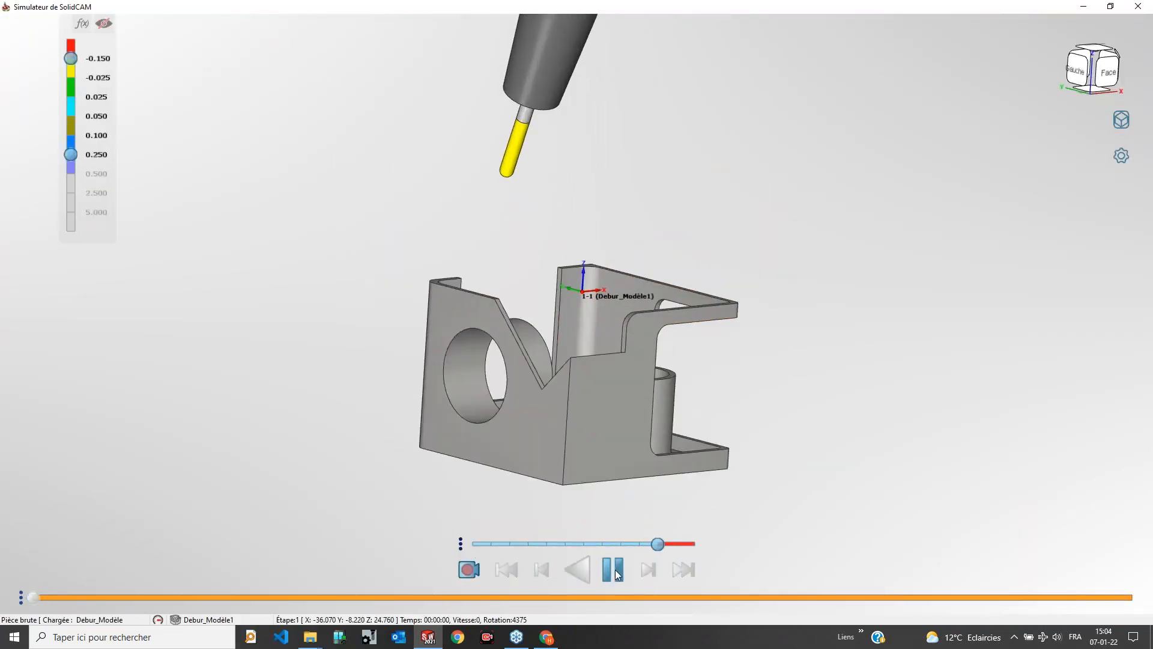
{"action": "left_click", "coordinate": [565, 543]}
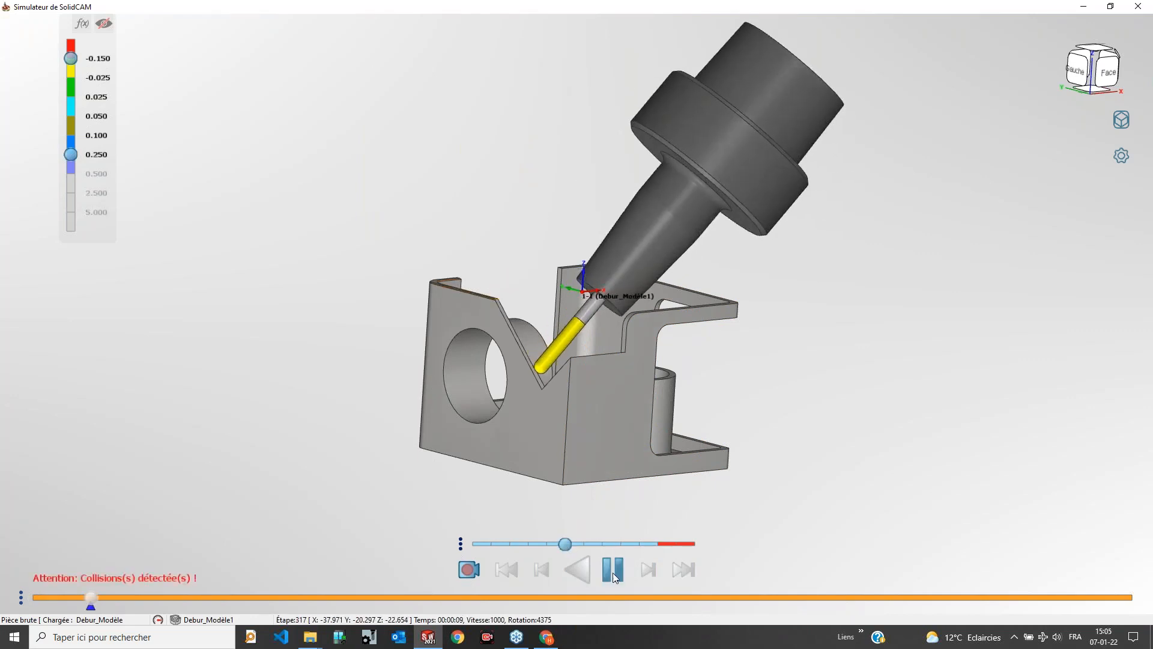
Step: Replay the deburring simulation from its beginning at the slowest speed, raising the speed gradually along the first edge
{"action": "left_click", "coordinate": [33, 597]}
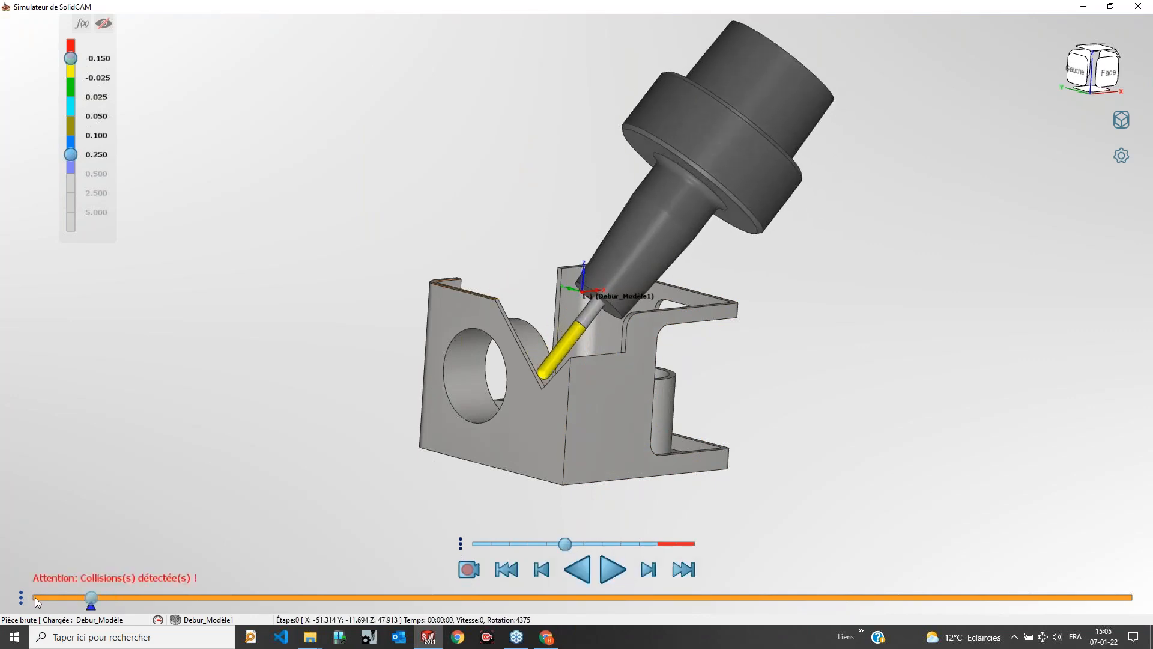
{"action": "left_click", "coordinate": [614, 567]}
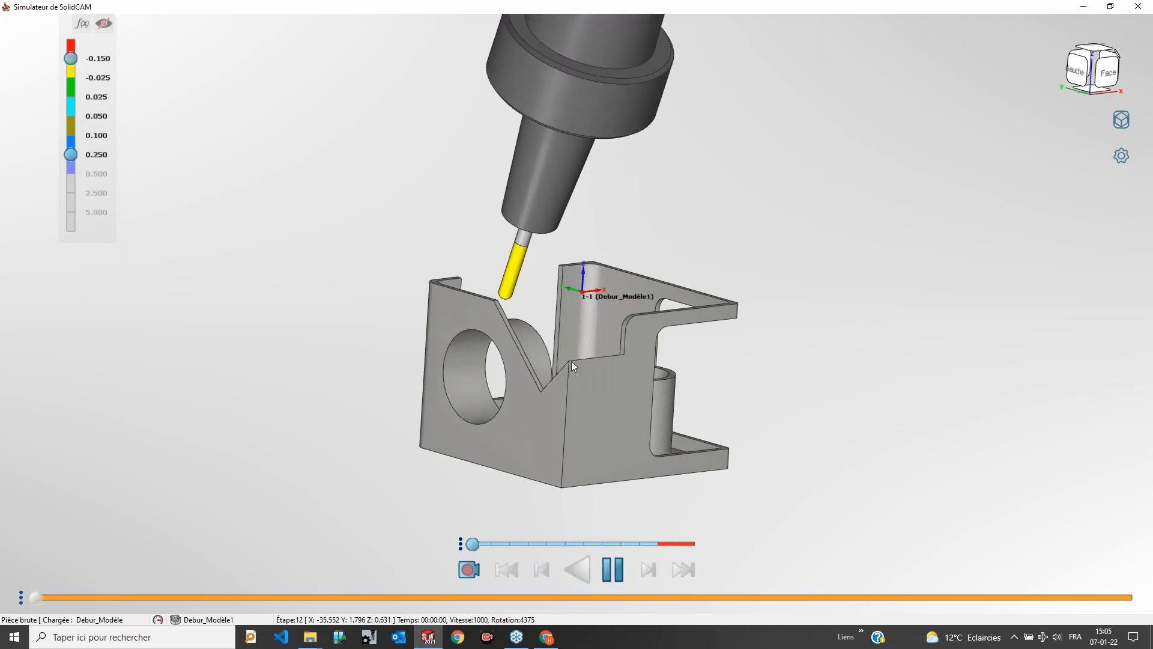
{"action": "middle_click_drag", "start_coordinate": [572, 362], "coordinate": [507, 352]}
{"action": "left_click", "coordinate": [492, 543]}
{"action": "left_click", "coordinate": [512, 547]}
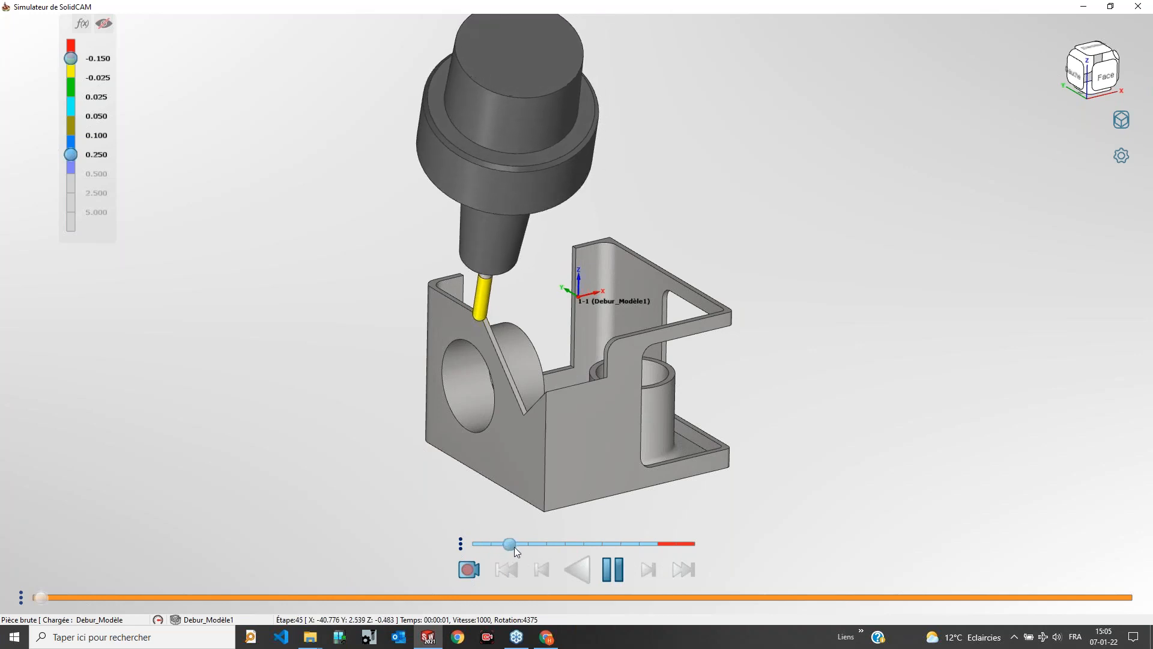
{"action": "left_click", "coordinate": [534, 546]}
{"action": "left_click", "coordinate": [538, 547]}
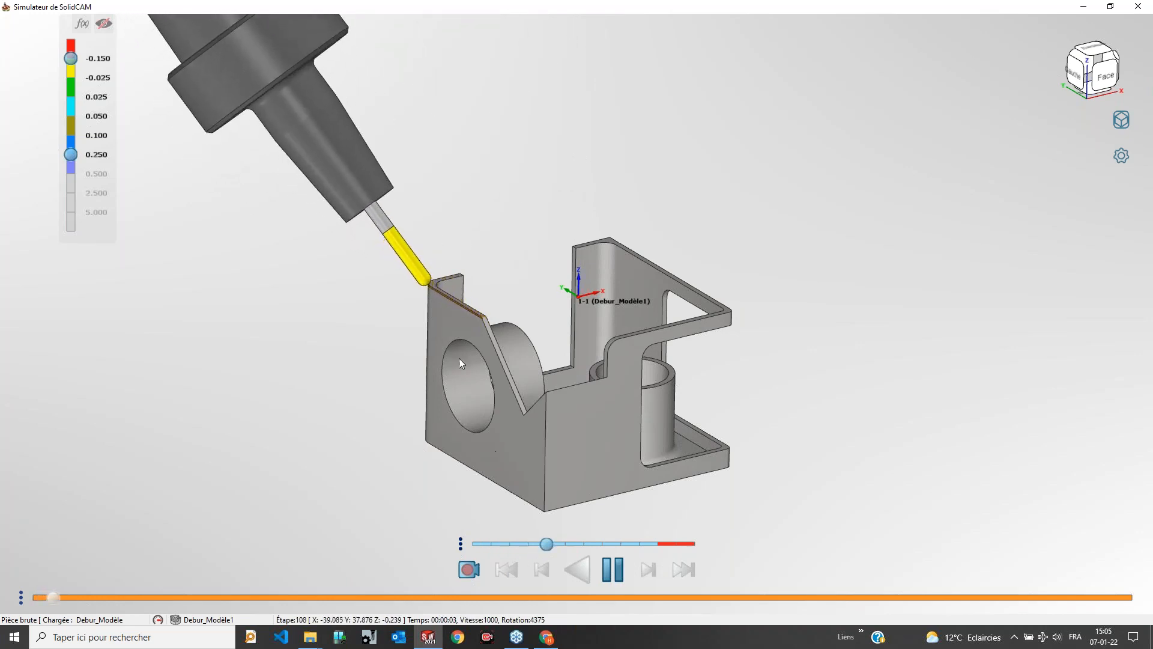
Step: Speed up the simulation further and examine the tool's tilt as it deburrs down into the V-shaped notch
{"action": "scroll", "coordinate": [426, 284], "scroll_direction": "up", "scroll_amount": 3}
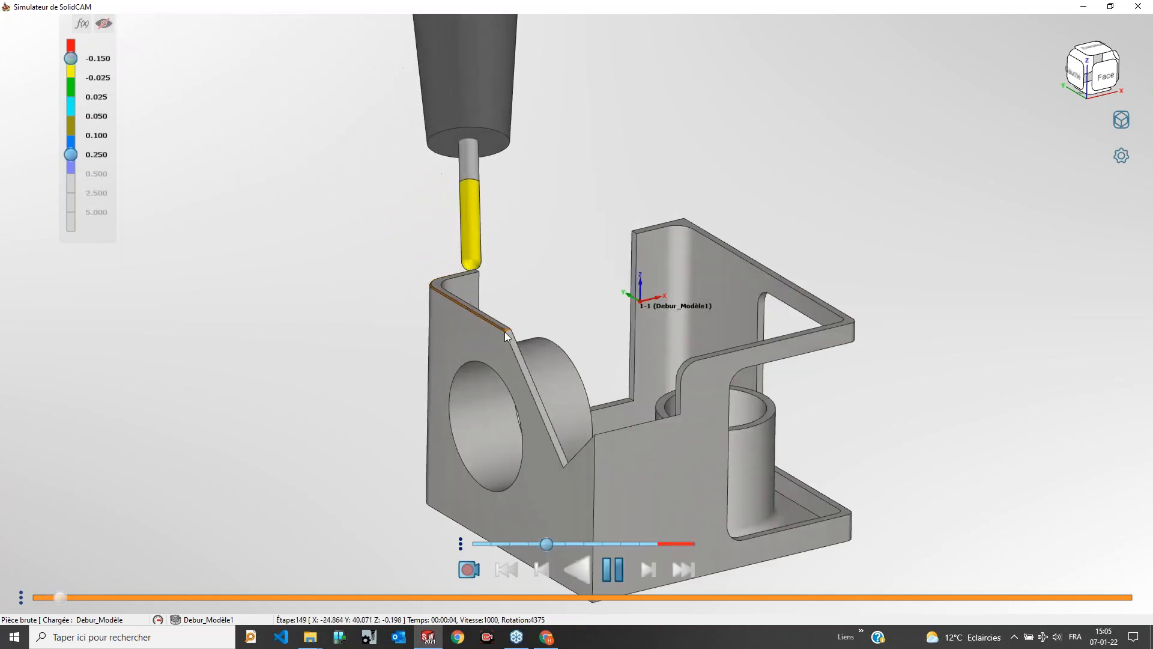
{"action": "left_click", "coordinate": [566, 544]}
{"action": "left_click", "coordinate": [577, 546]}
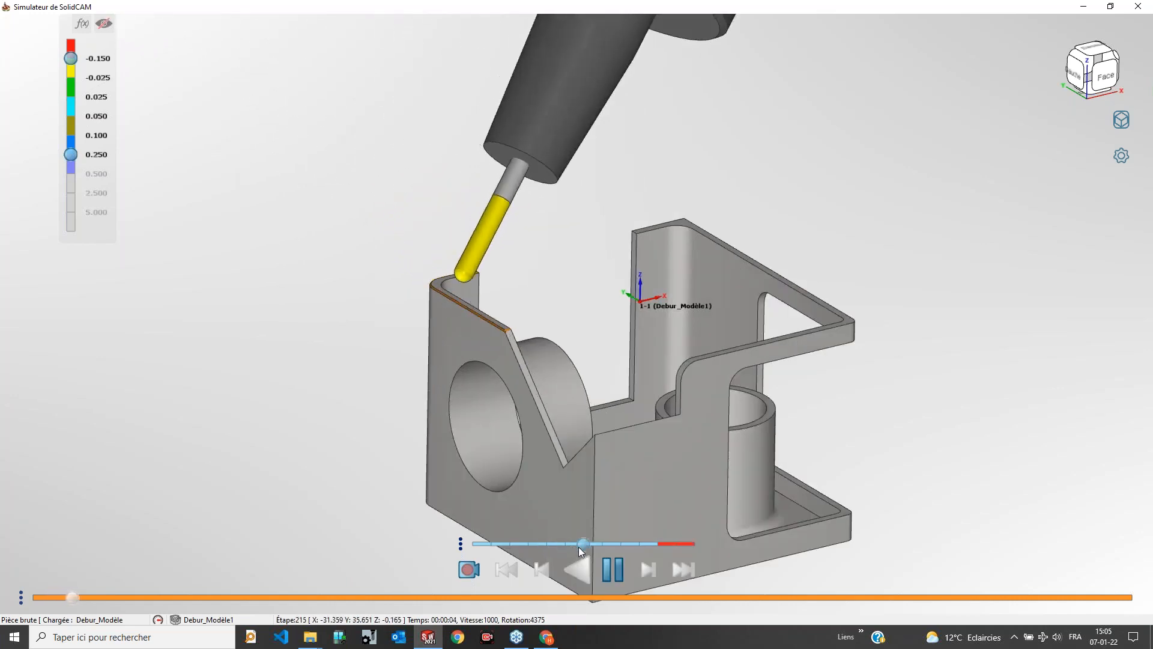
{"action": "left_click", "coordinate": [613, 545]}
{"action": "left_click", "coordinate": [618, 545]}
{"action": "left_click", "coordinate": [635, 547]}
{"action": "middle_click_drag", "start_coordinate": [708, 397], "coordinate": [744, 363]}
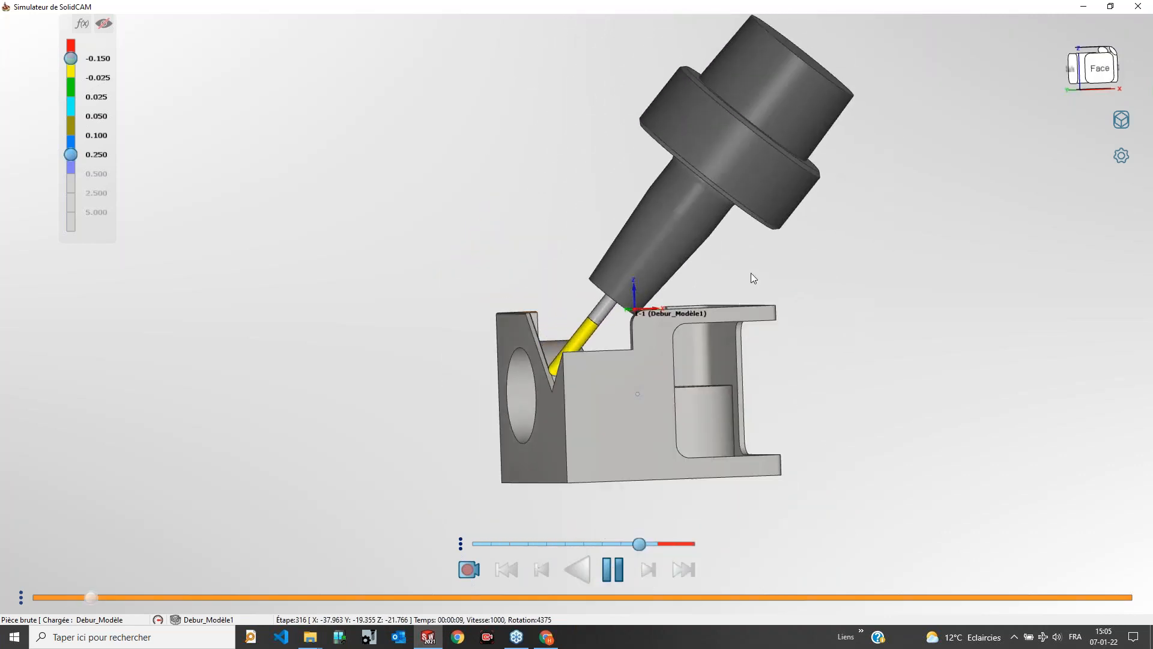
{"action": "middle_click_drag", "start_coordinate": [754, 278], "coordinate": [766, 282]}
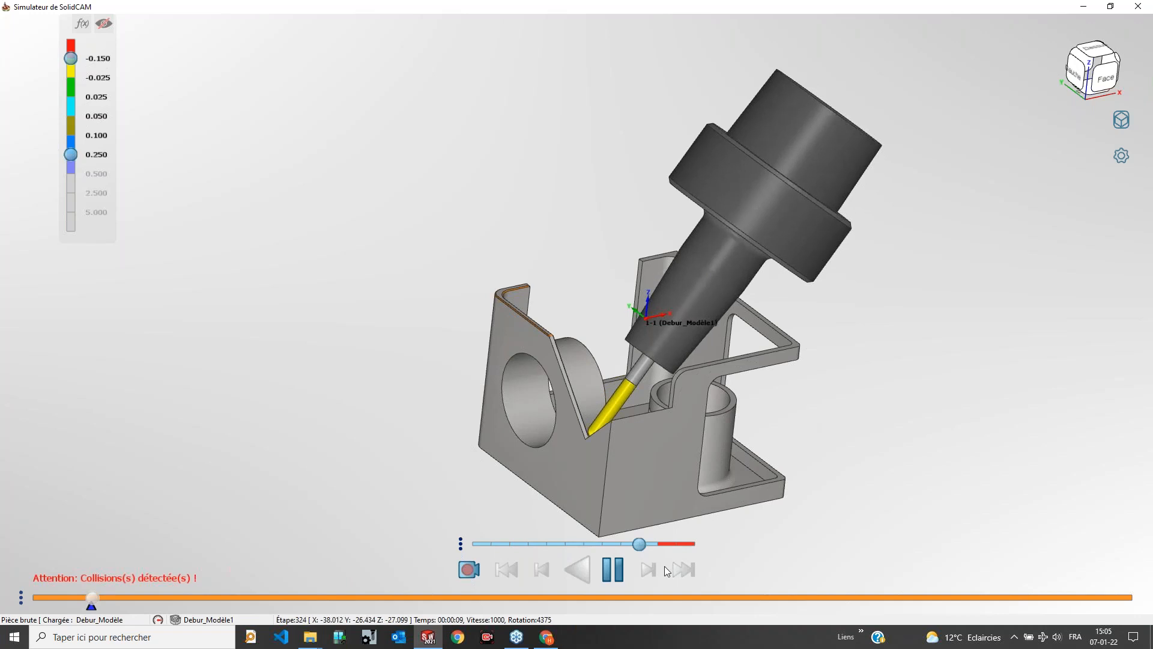
Step: Follow the tool around the part's outer contour, pause the simulation, and examine the deburred edges from above
{"action": "middle_click_drag", "start_coordinate": [675, 393], "coordinate": [722, 423]}
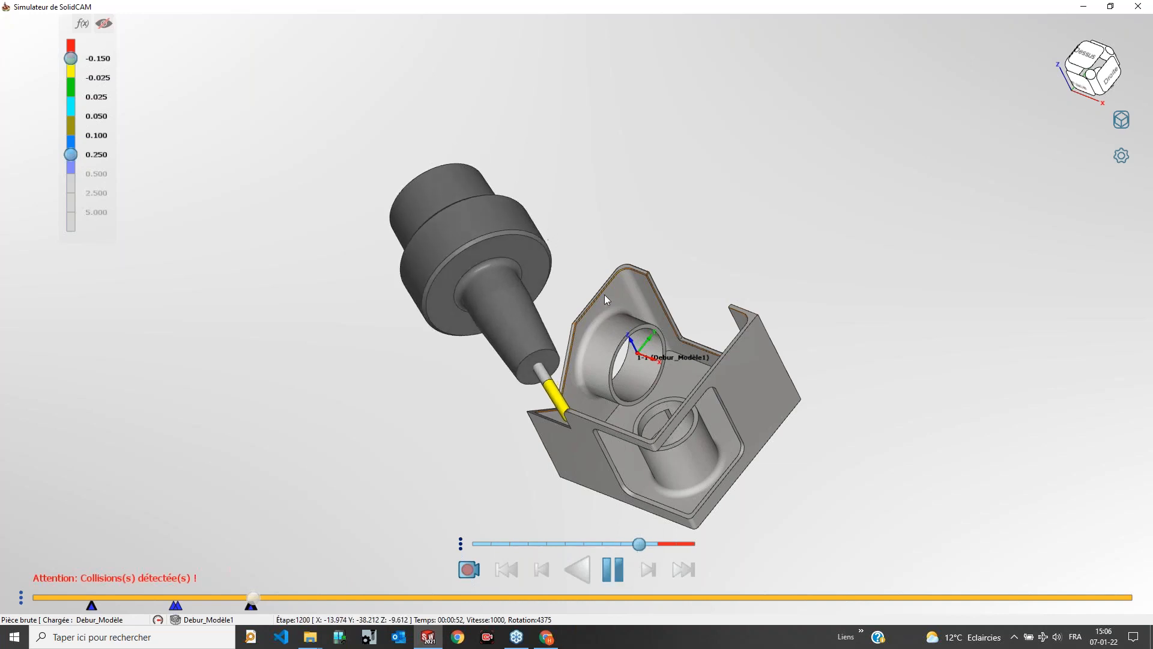
{"action": "middle_click_drag", "start_coordinate": [609, 327], "coordinate": [619, 532]}
{"action": "scroll", "coordinate": [636, 497], "scroll_direction": "up", "scroll_amount": 3}
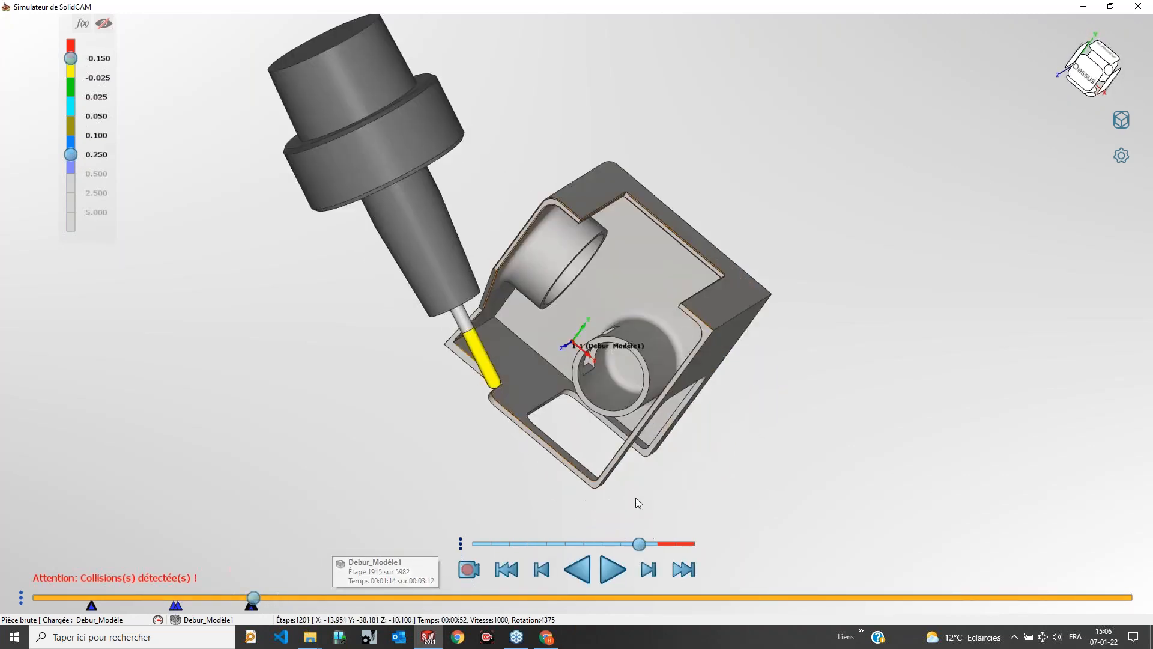
{"action": "middle_click_drag", "start_coordinate": [546, 363], "coordinate": [709, 337]}
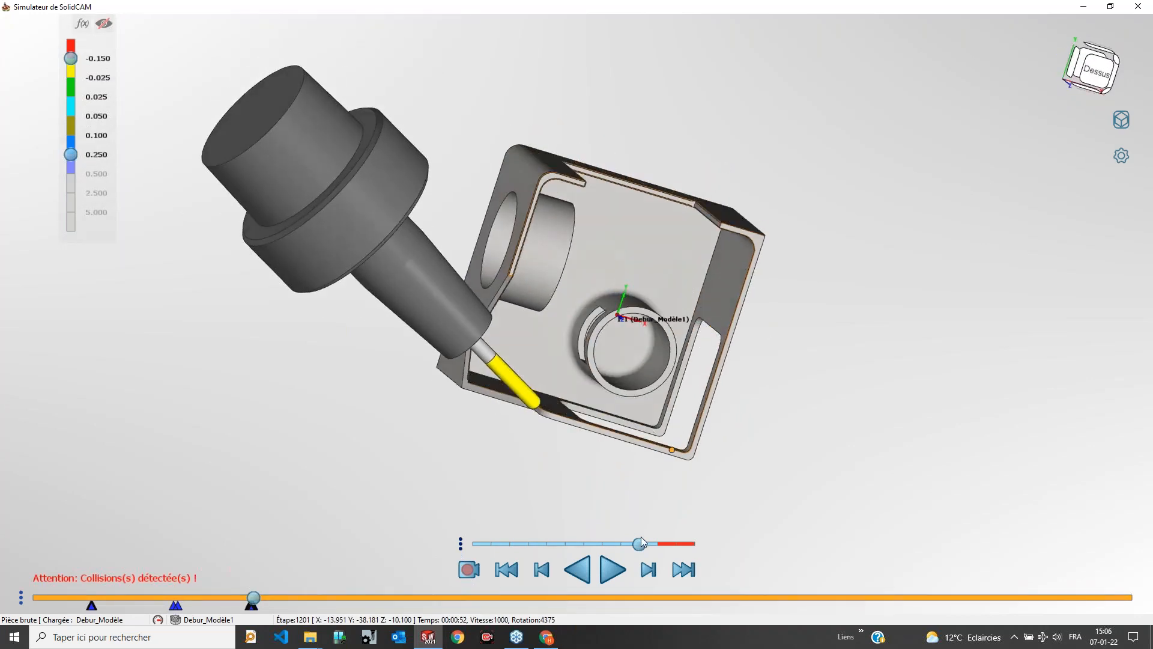
Step: Play the simulation from near its middle, examine the tool deburring the inner cylindrical boss, and close the simulator
{"action": "left_click", "coordinate": [500, 597]}
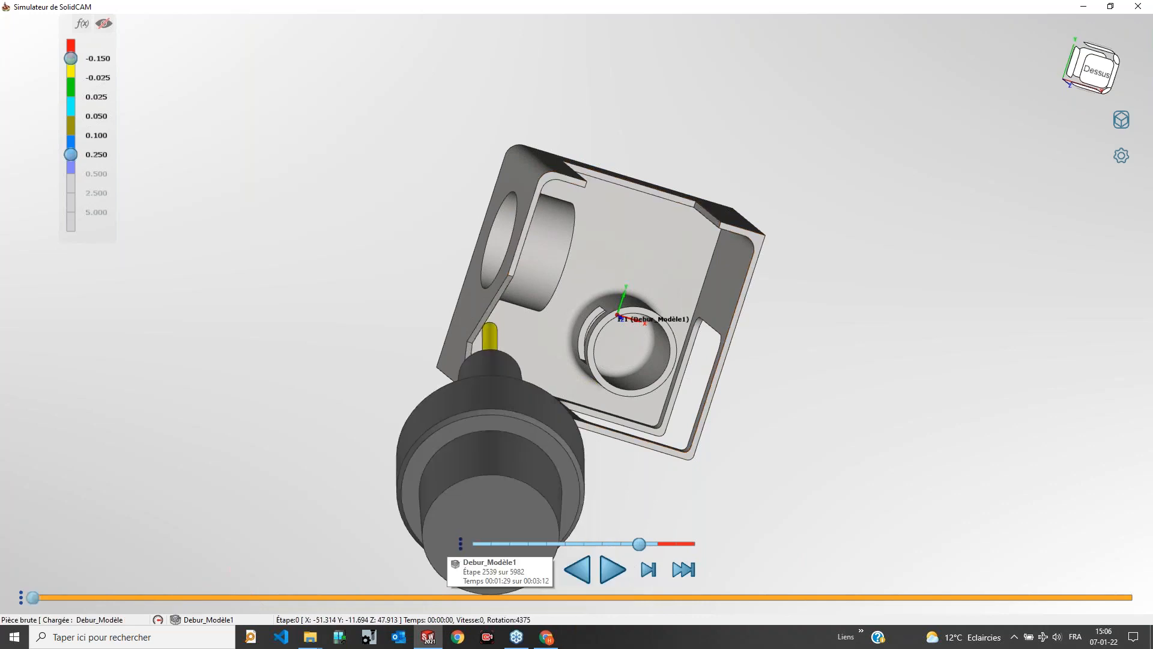
{"action": "left_click", "coordinate": [536, 597]}
{"action": "left_click", "coordinate": [610, 569]}
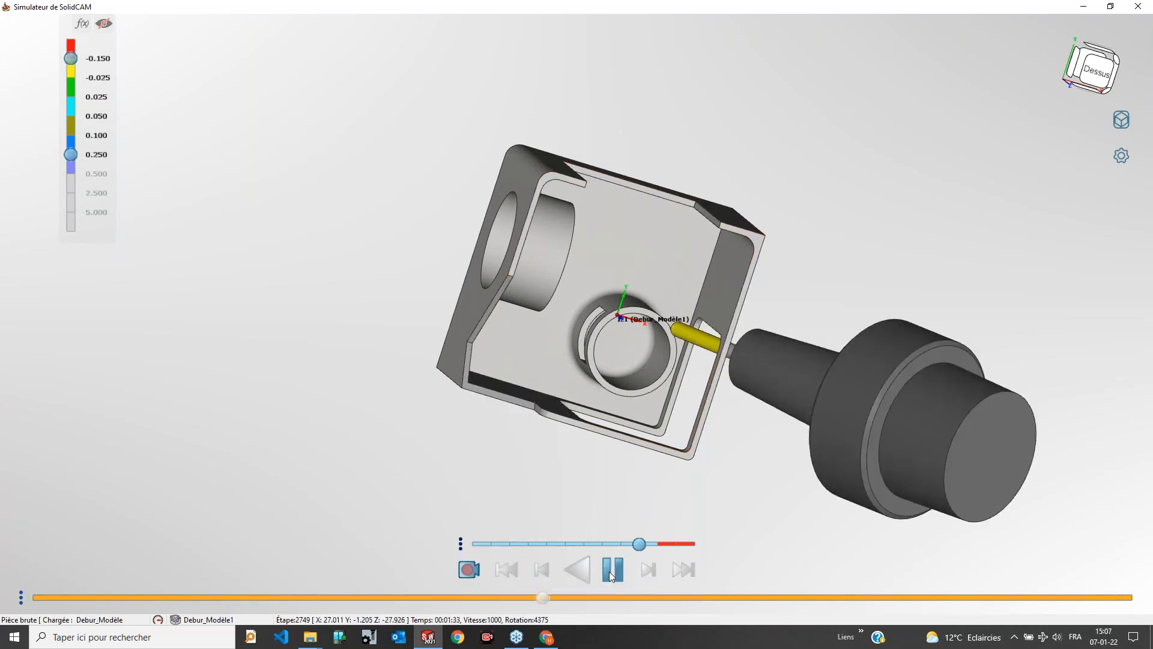
{"action": "middle_click_drag", "start_coordinate": [777, 399], "coordinate": [781, 362]}
{"action": "scroll", "coordinate": [777, 362], "scroll_direction": "down", "scroll_amount": 3}
{"action": "middle_click_drag", "start_coordinate": [737, 456], "coordinate": [722, 454]}
{"action": "mouse_move", "coordinate": [660, 487]}
{"action": "middle_mouse_down"}
{"action": "mouse_move", "coordinate": [608, 474]}
{"action": "mouse_move", "coordinate": [650, 465]}
{"action": "mouse_move", "coordinate": [654, 474]}
{"action": "middle_mouse_up"}
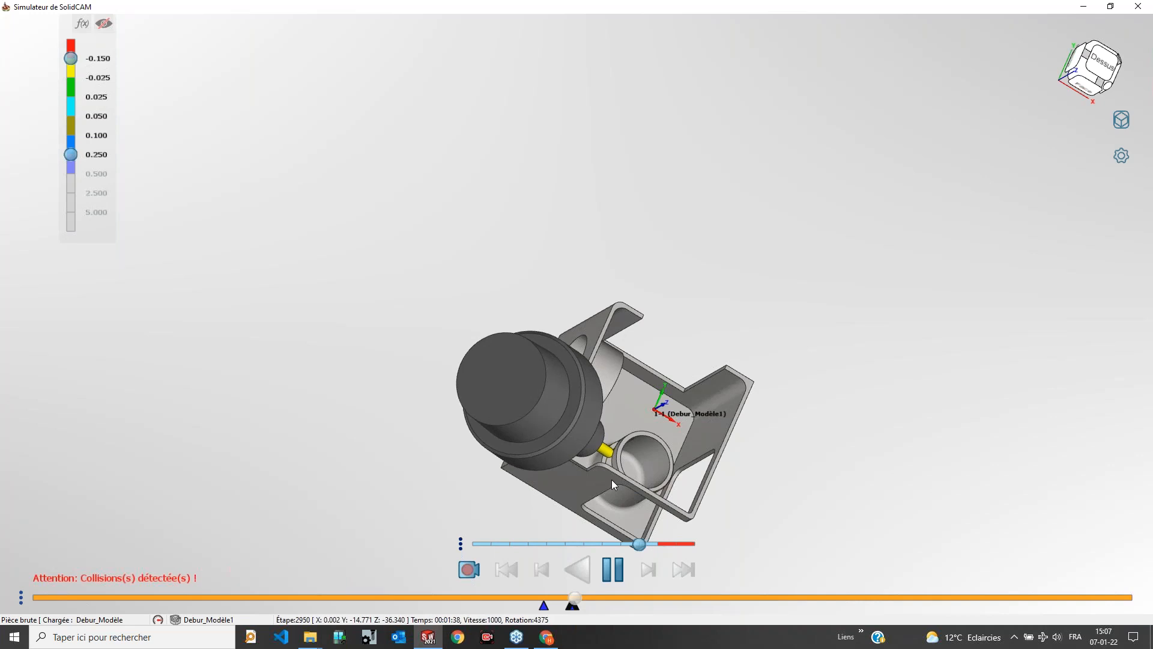
{"action": "middle_click_drag", "start_coordinate": [612, 480], "coordinate": [625, 470]}
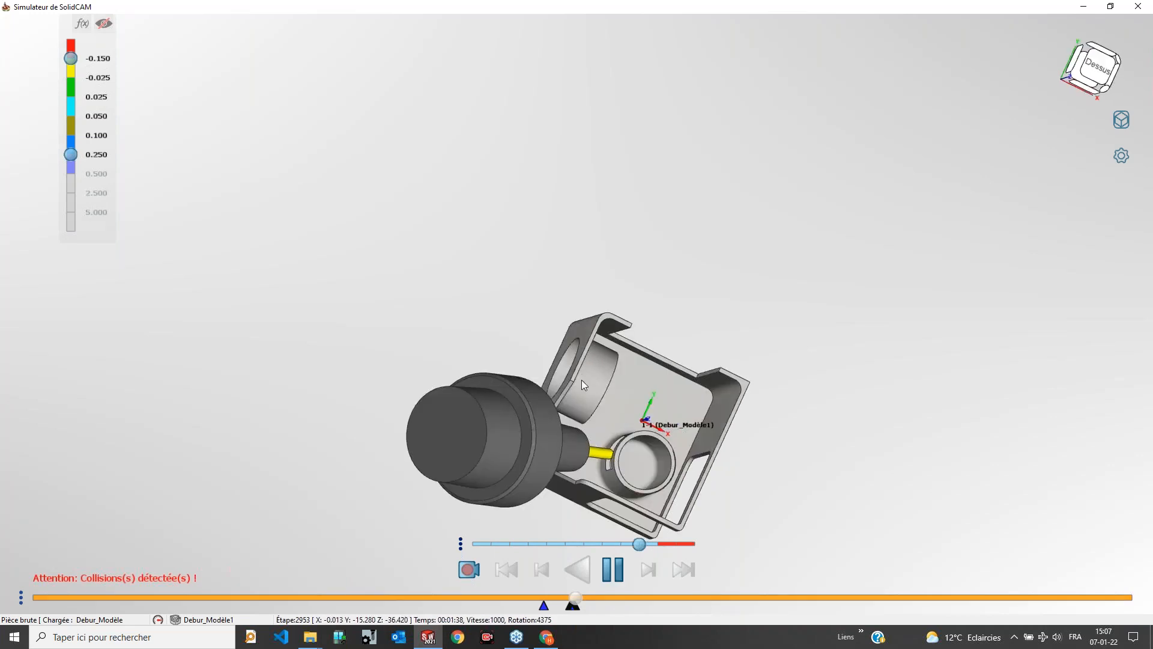
{"action": "left_click", "coordinate": [1146, 4]}
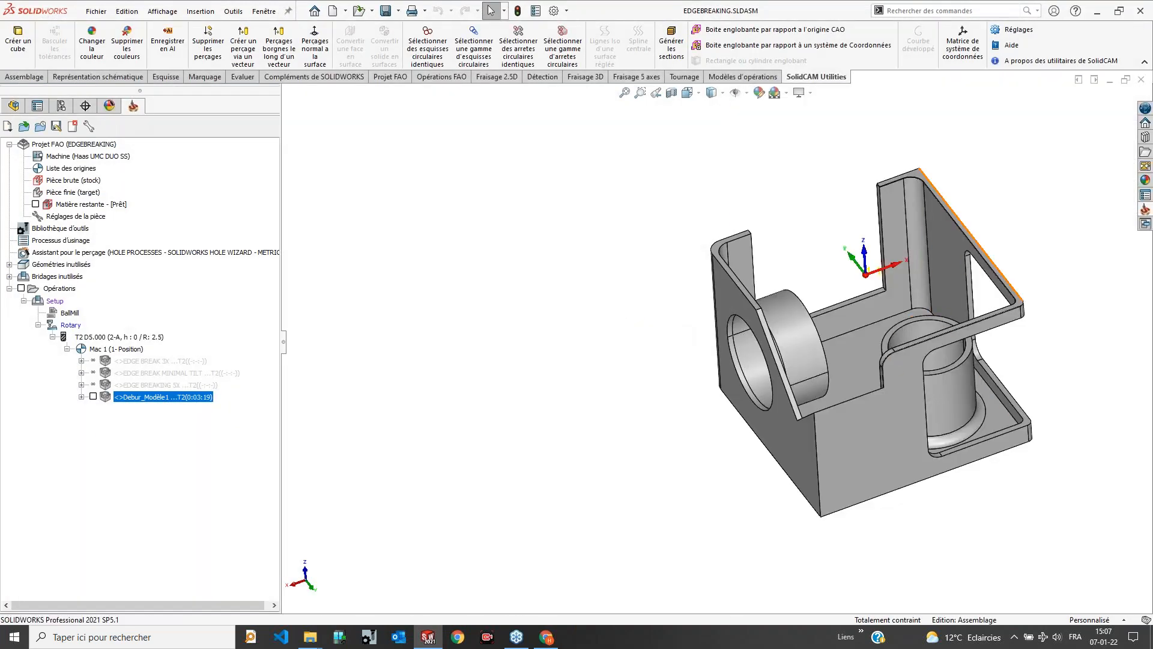
Step: Show the Debur_Modèle1 toolpath on the model, examine its linking moves around the part, and hide it again
{"action": "left_click", "coordinate": [93, 397]}
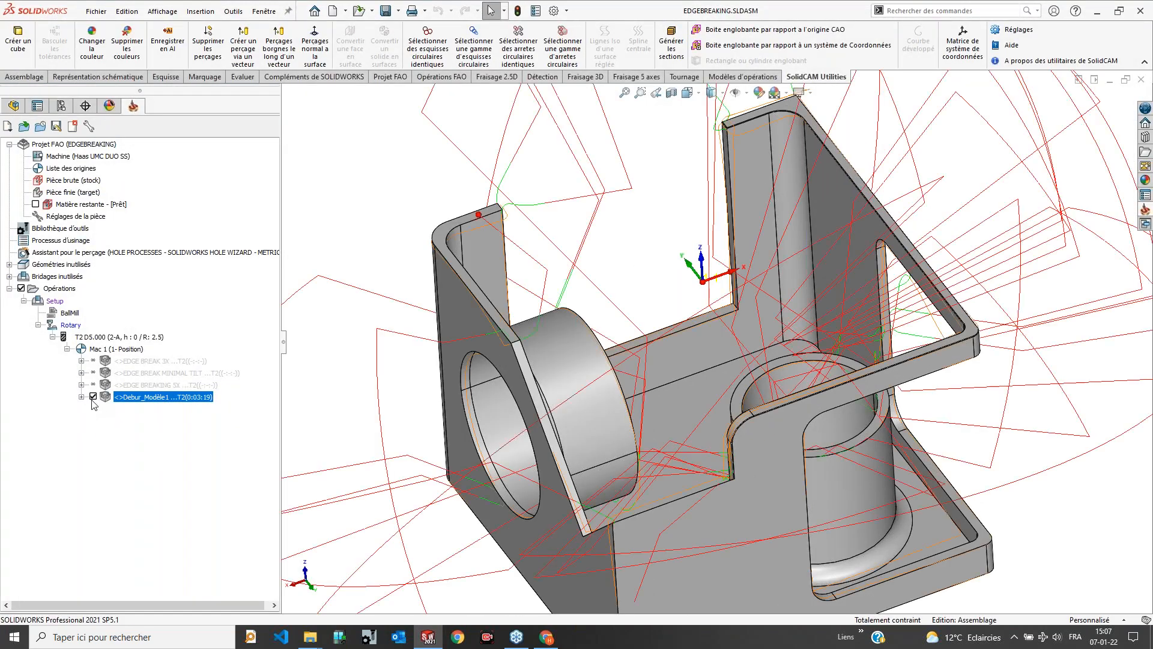
{"action": "mouse_move", "coordinate": [691, 457]}
{"action": "middle_mouse_down"}
{"action": "mouse_move", "coordinate": [751, 505]}
{"action": "mouse_move", "coordinate": [690, 474]}
{"action": "mouse_move", "coordinate": [698, 453]}
{"action": "middle_mouse_up"}
{"action": "scroll", "coordinate": [713, 337], "scroll_direction": "down", "scroll_amount": 5}
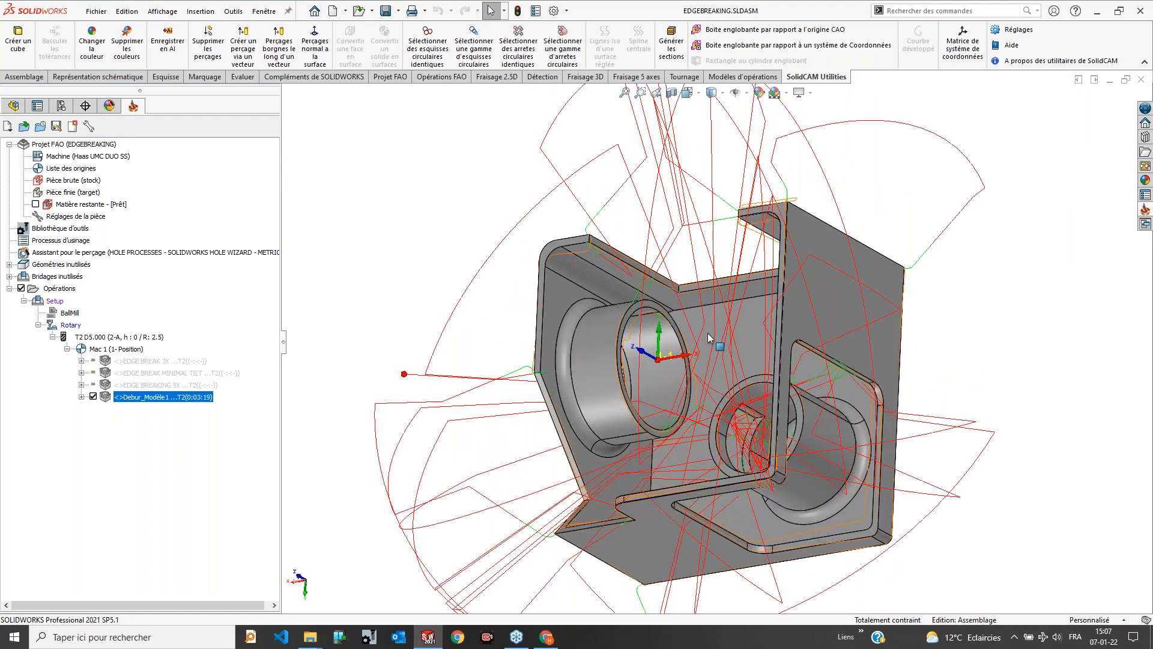
{"action": "scroll", "coordinate": [713, 337], "scroll_direction": "up", "scroll_amount": 5}
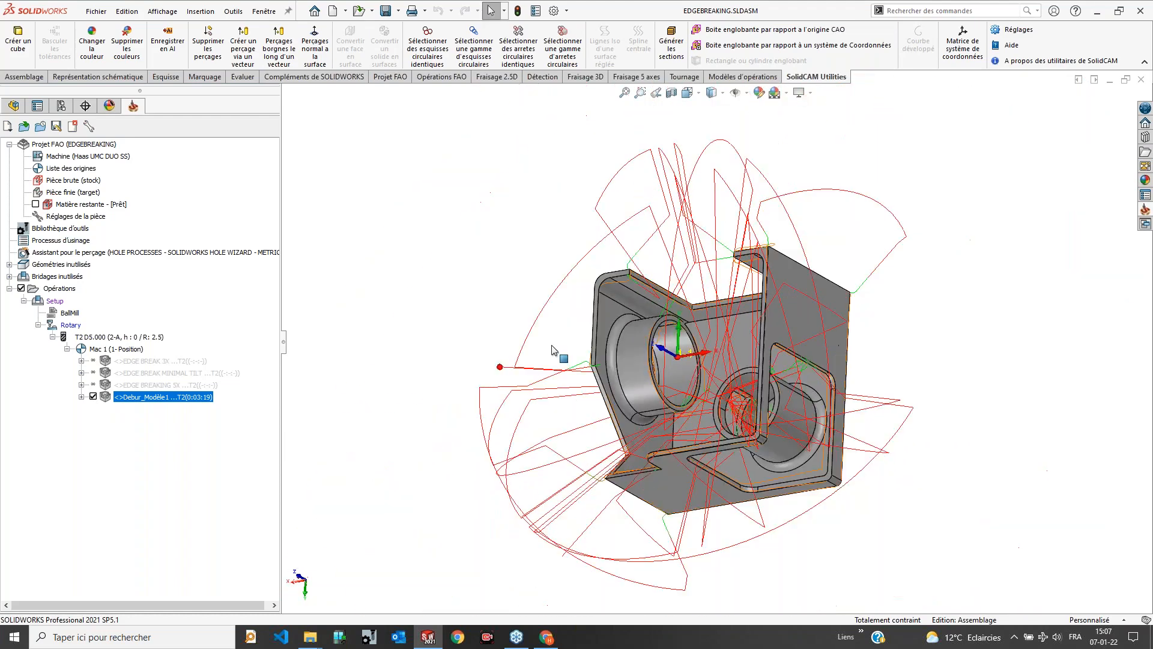
{"action": "left_click", "coordinate": [93, 396]}
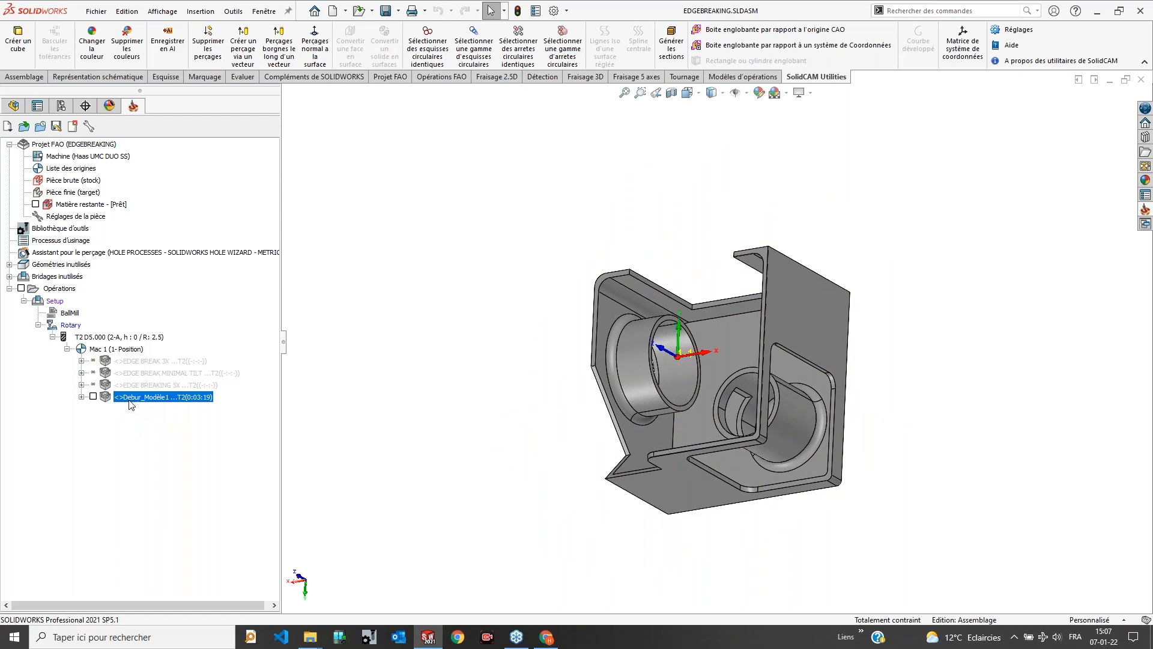
{"action": "middle_click_drag", "start_coordinate": [685, 416], "coordinate": [723, 403]}
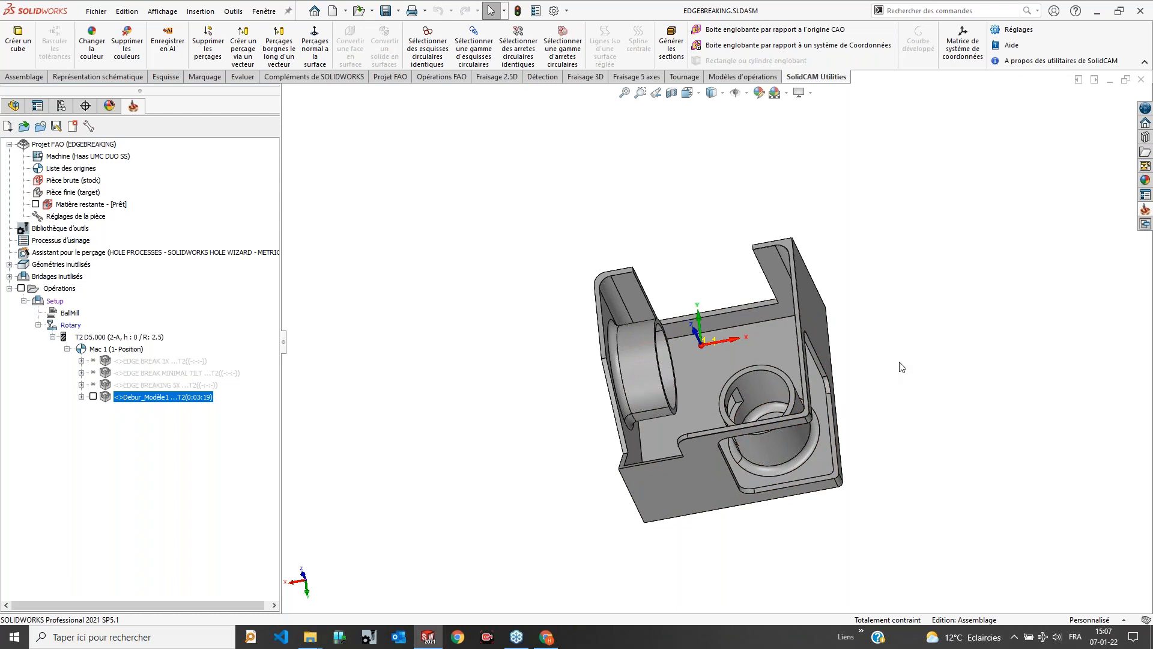
{"action": "middle_click_drag", "start_coordinate": [726, 367], "coordinate": [760, 355]}
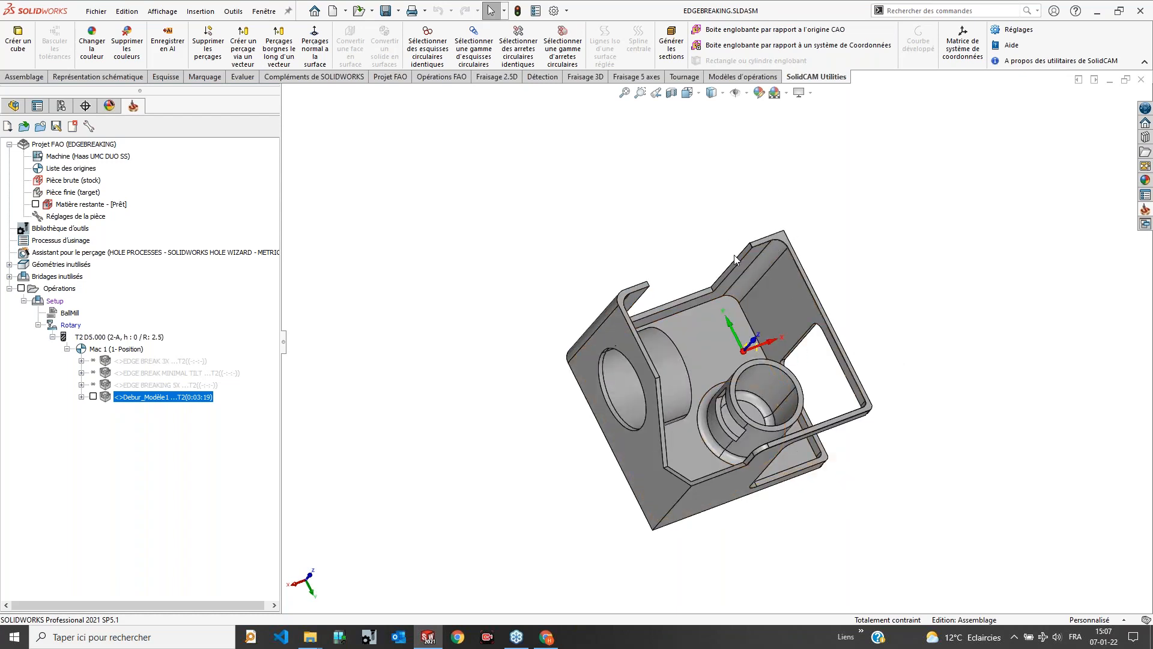
{"action": "middle_click_drag", "start_coordinate": [717, 429], "coordinate": [676, 349]}
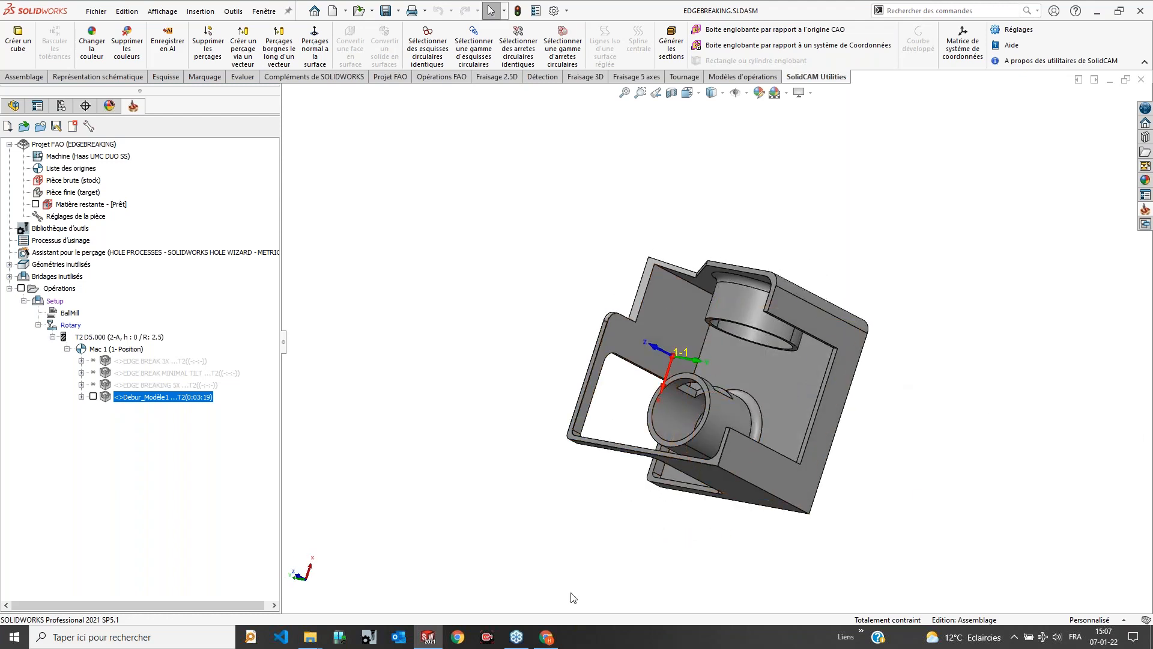
Step: Switch to File Explorer and open the Webinar nouveautés folder from the desktop
{"action": "left_click", "coordinate": [428, 636]}
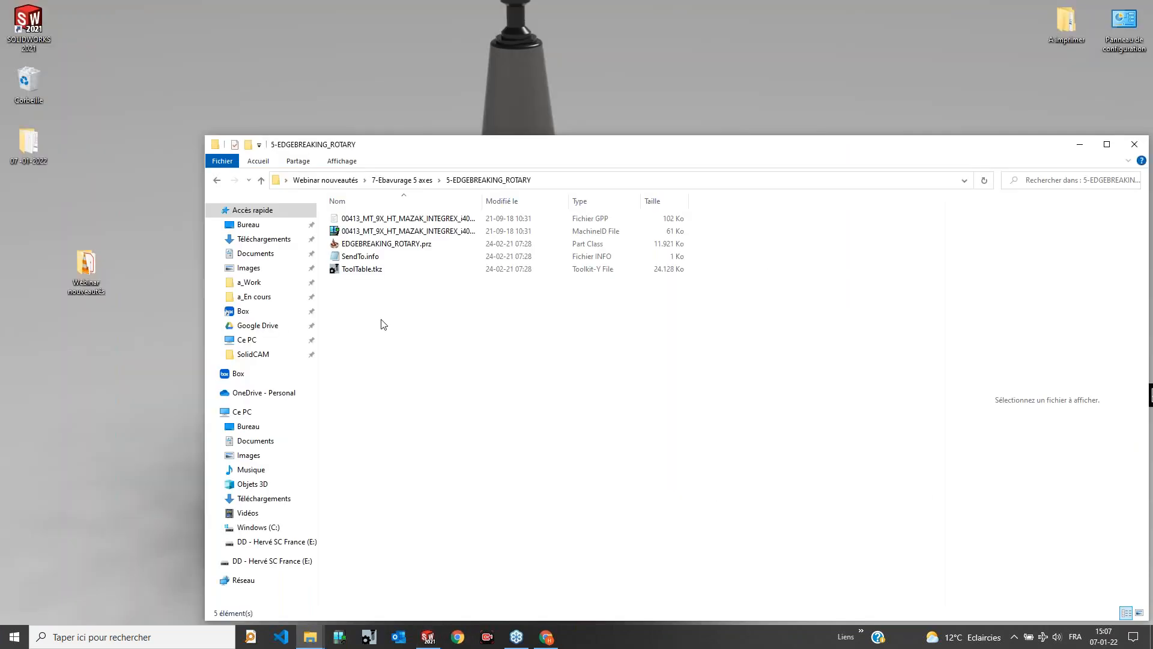
{"action": "left_click", "coordinate": [248, 226]}
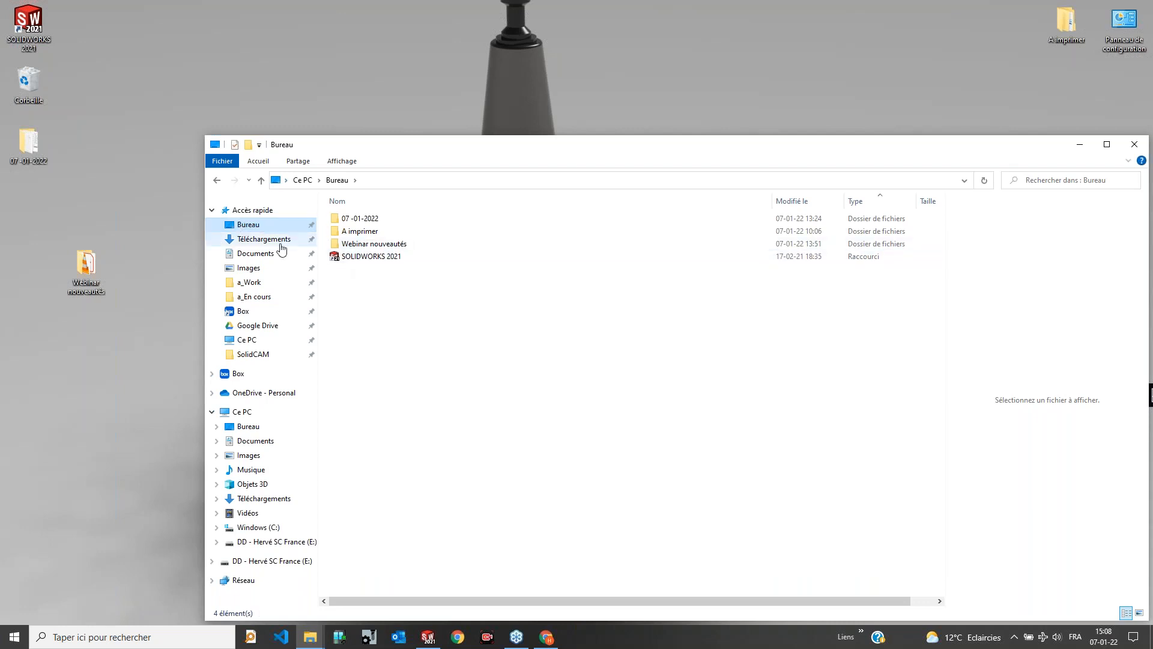
{"action": "left_click", "coordinate": [102, 269]}
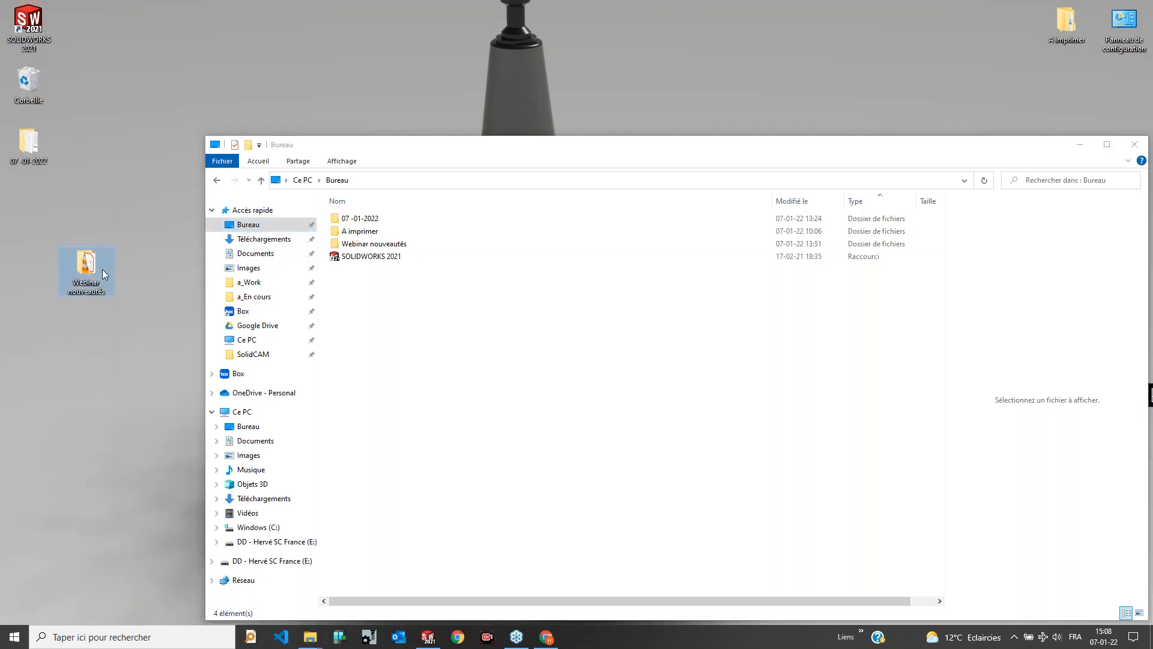
{"action": "double_click", "coordinate": [103, 270]}
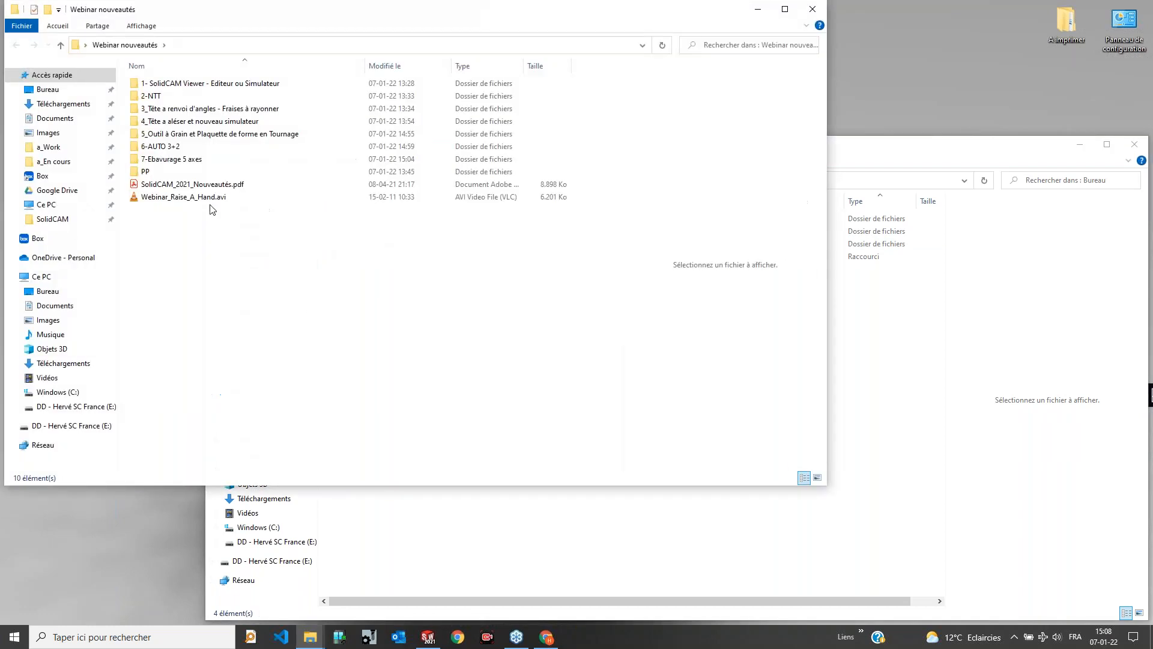
Step: Select SolidCAM_2021_Nouveautés.pdf, switch to Chrome to view the web page on SolidCAM 2021 novelties, and return to the Webinar nouveautés folder
{"action": "left_click", "coordinate": [185, 185]}
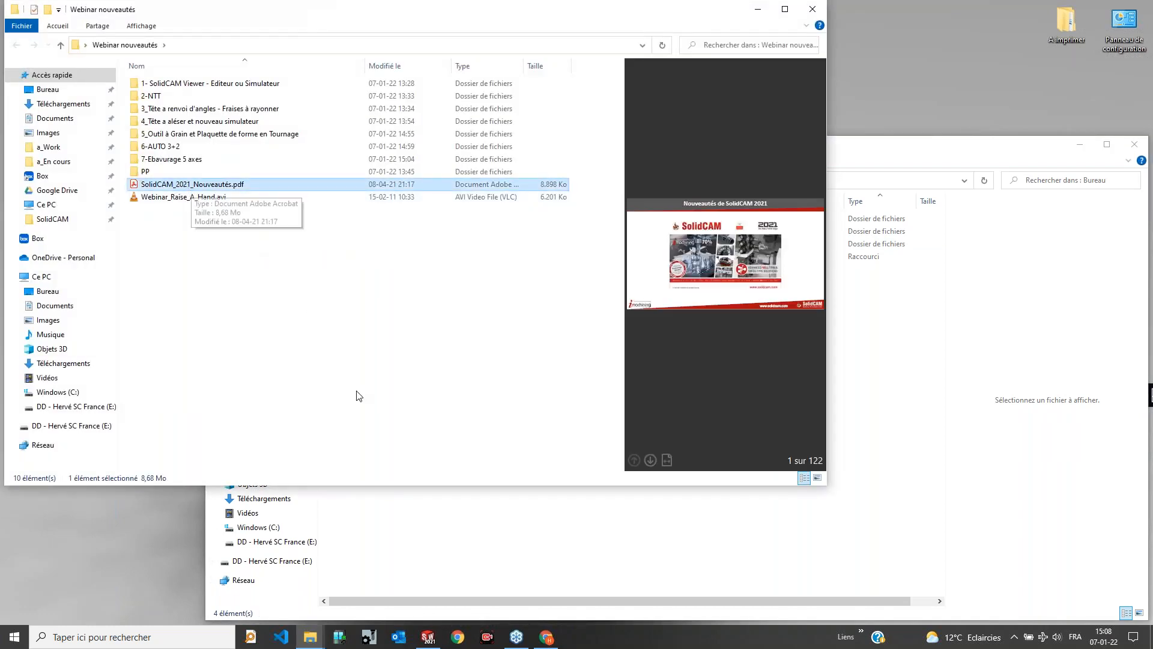
{"action": "left_click", "coordinate": [546, 637]}
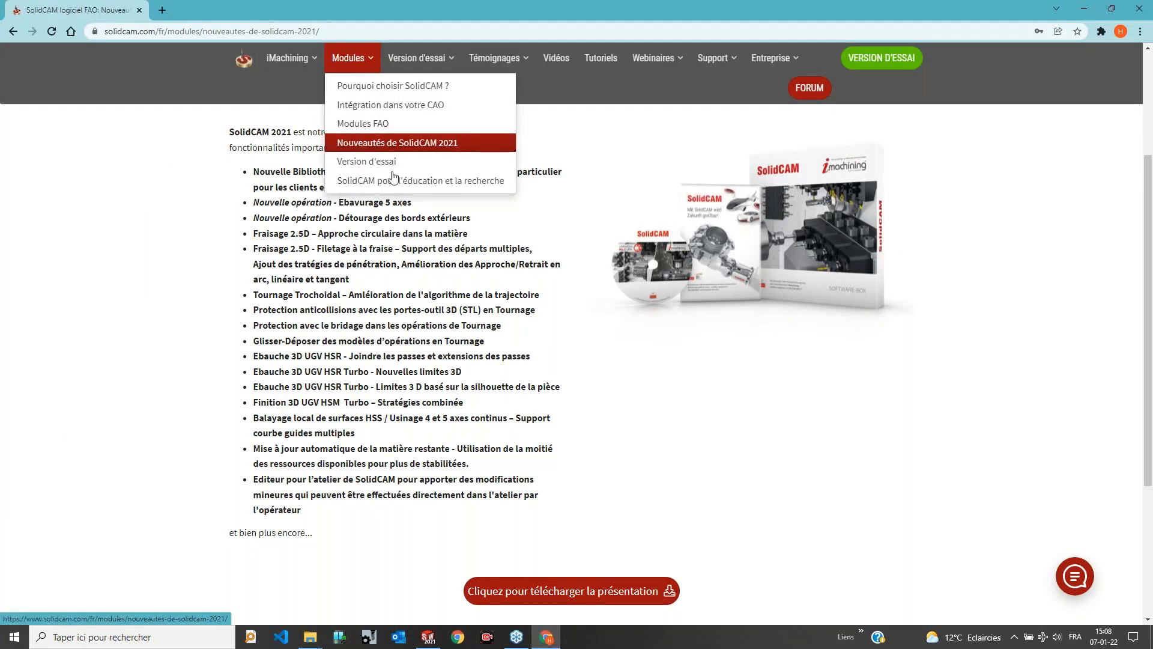
{"action": "left_click", "coordinate": [547, 638]}
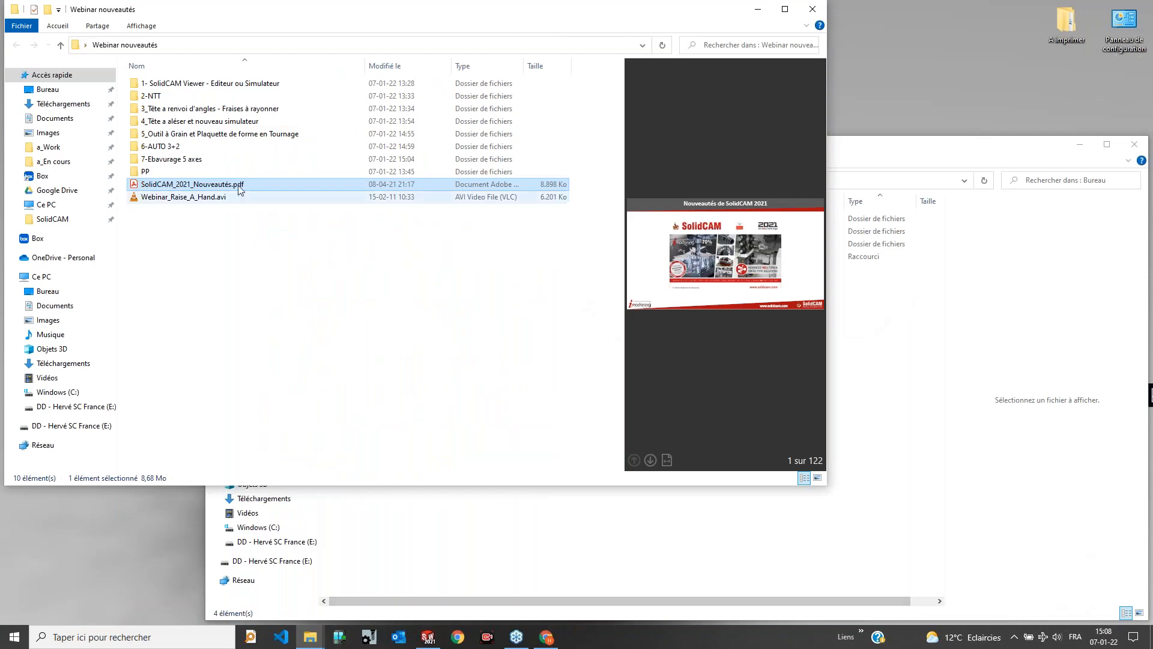
Step: Open SolidCAM_2021_Nouveautés.pdf in Acrobat Reader, browse its slides up to page 35, close it, and bring the Bureau folder window forward
{"action": "double_click", "coordinate": [222, 187]}
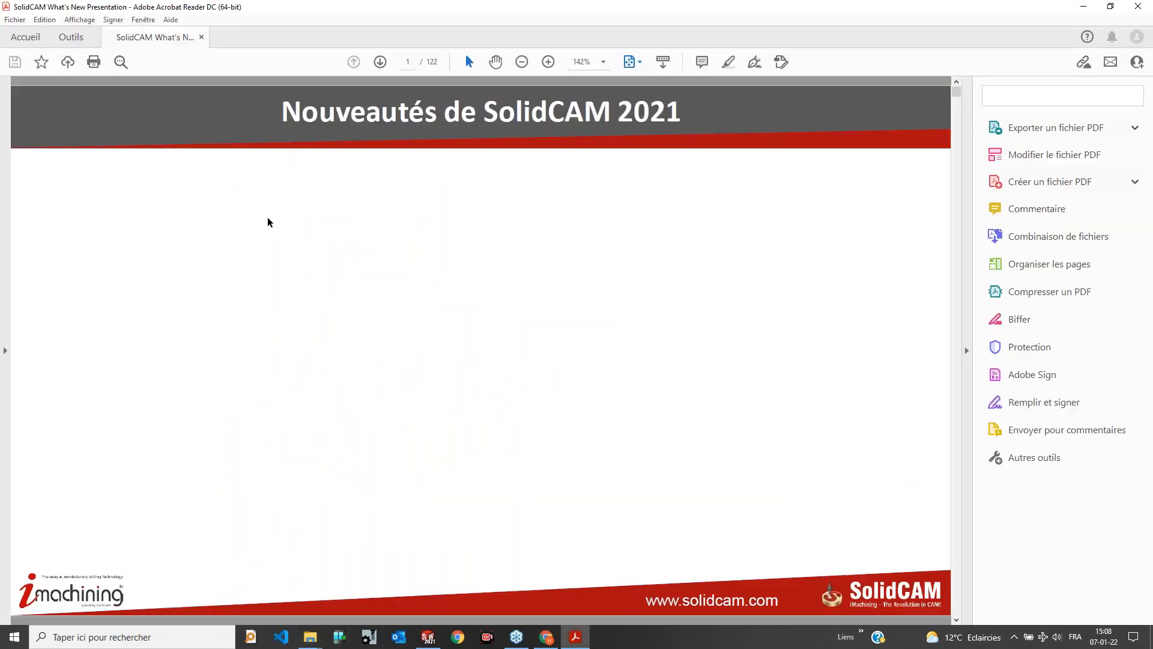
{"action": "scroll", "coordinate": [462, 424], "scroll_direction": "down", "scroll_amount": 12}
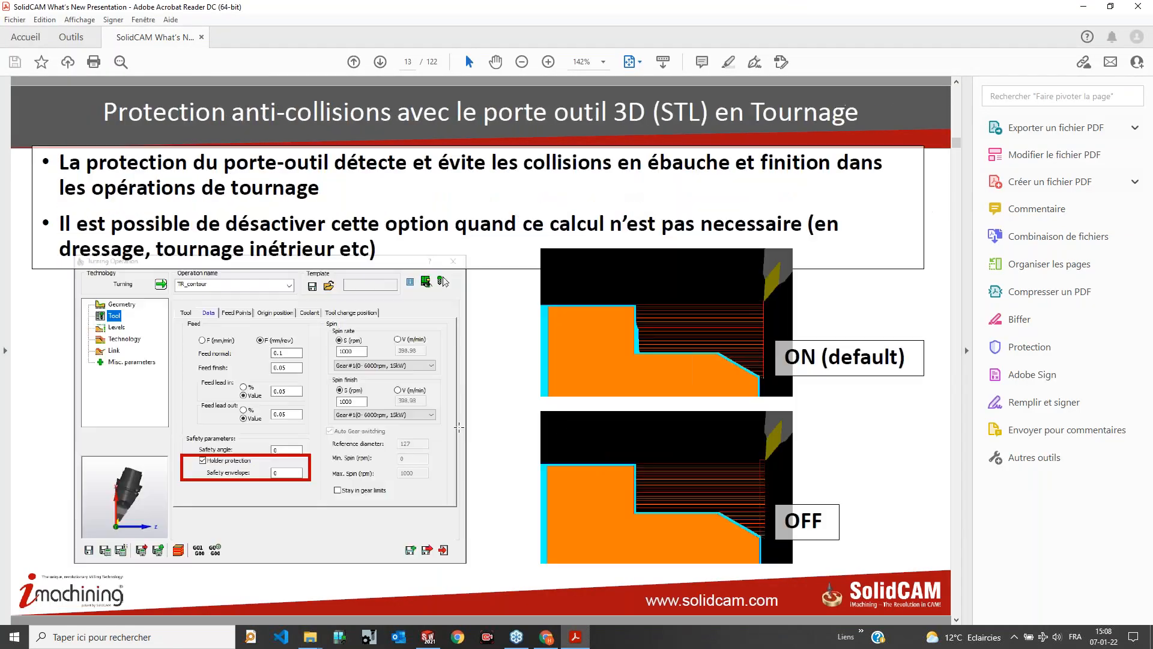
{"action": "scroll", "coordinate": [492, 420], "scroll_direction": "down", "scroll_amount": 8}
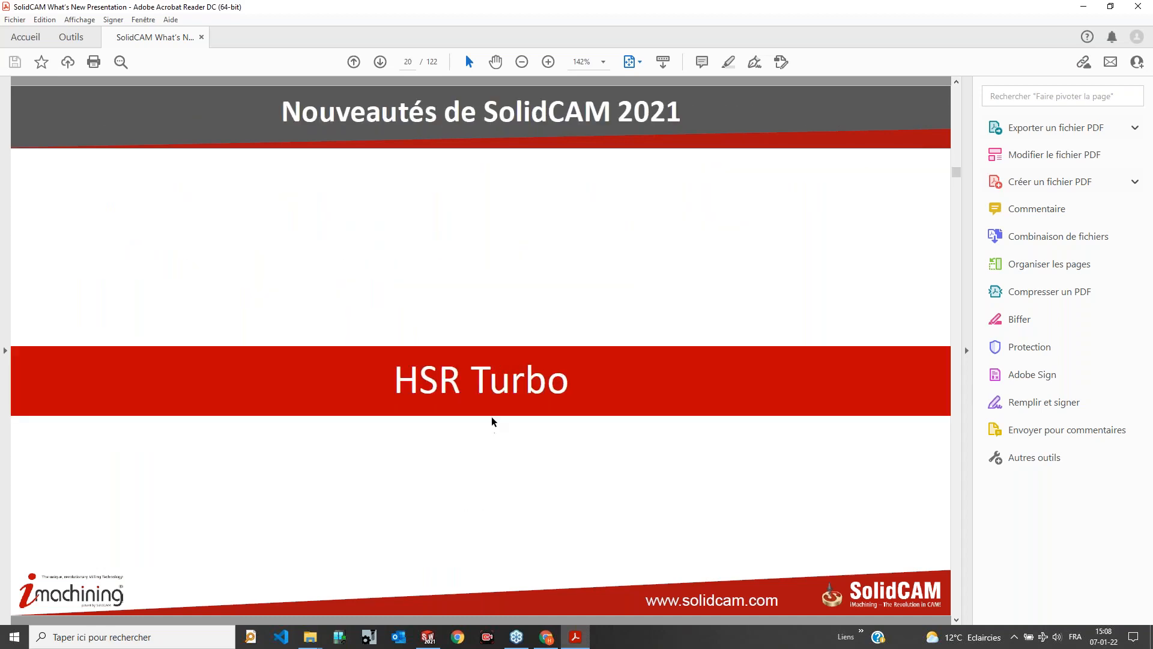
{"action": "scroll", "coordinate": [479, 407], "scroll_direction": "down", "scroll_amount": 7}
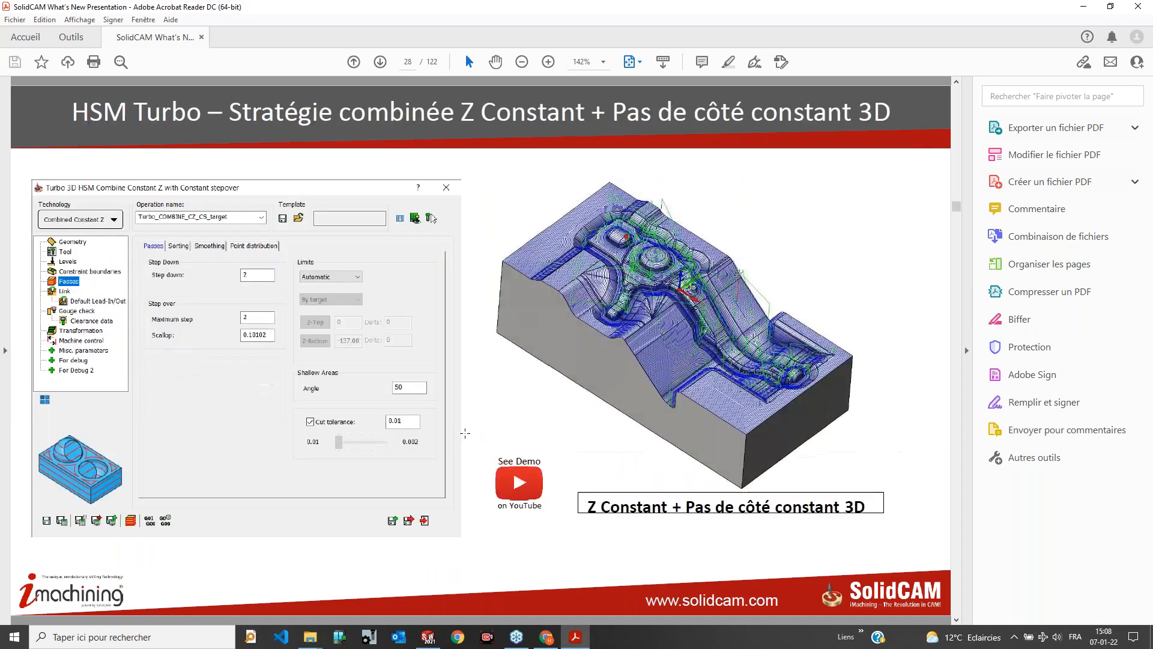
{"action": "scroll", "coordinate": [479, 406], "scroll_direction": "down", "scroll_amount": 7}
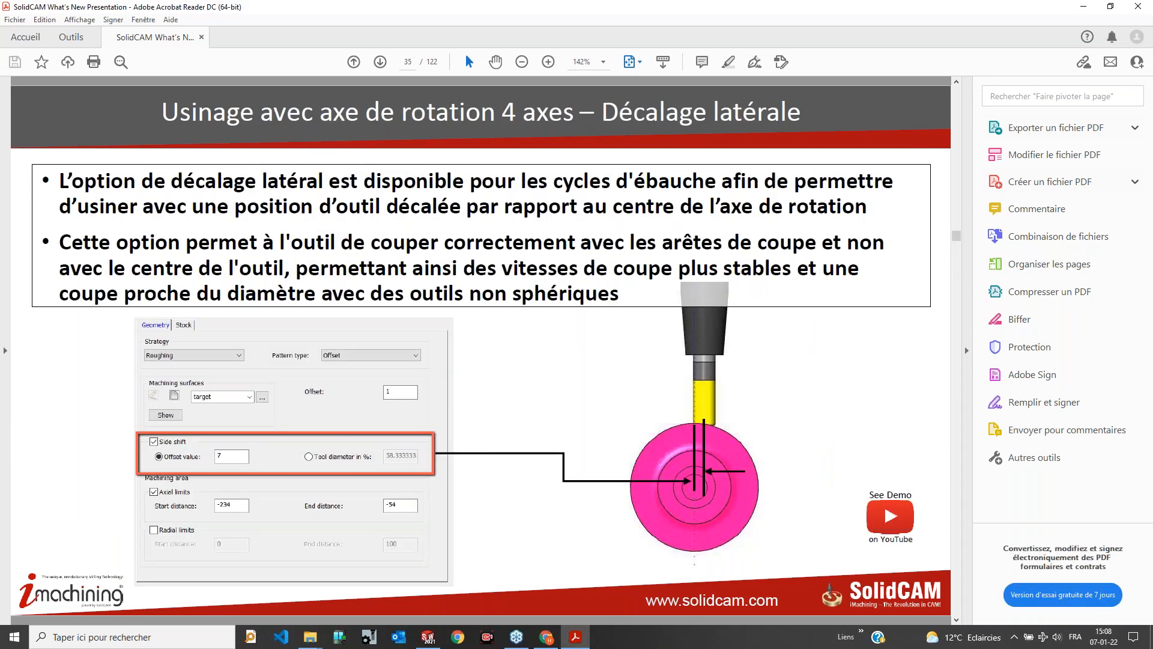
{"action": "left_click", "coordinate": [1149, 8]}
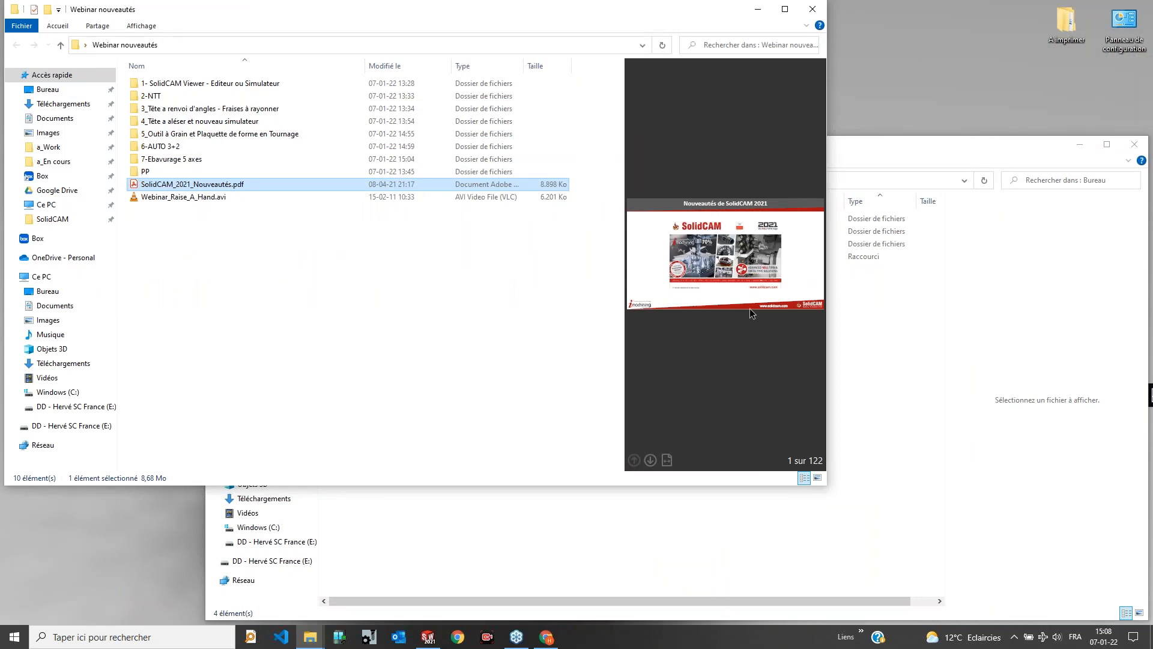
{"action": "left_click", "coordinate": [619, 559]}
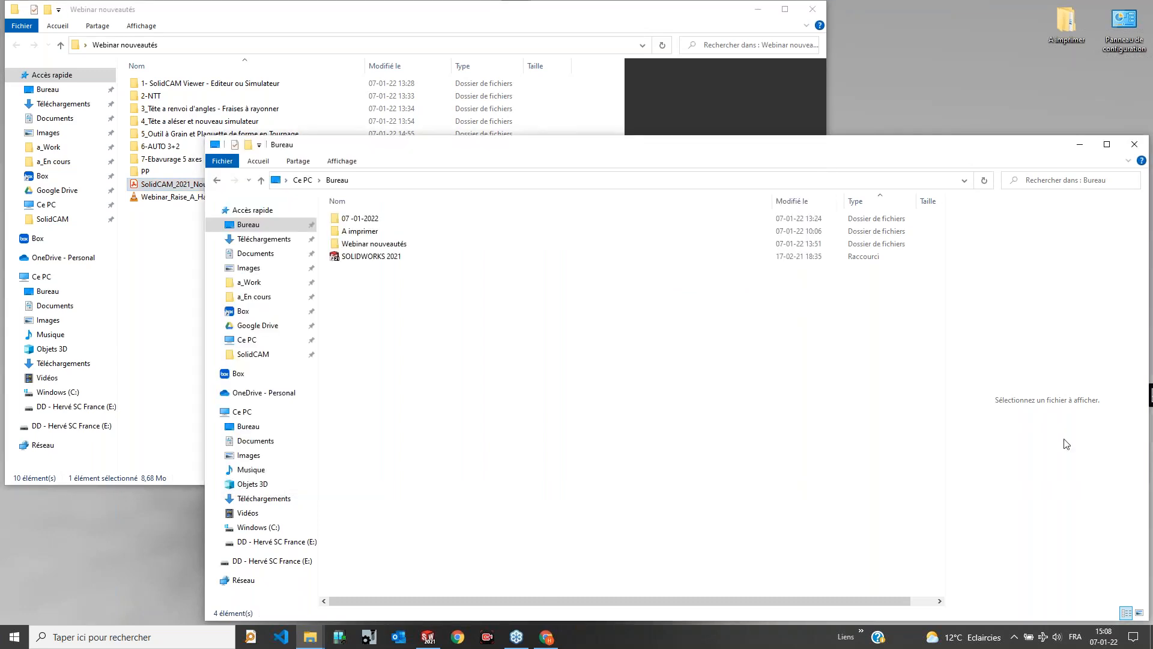